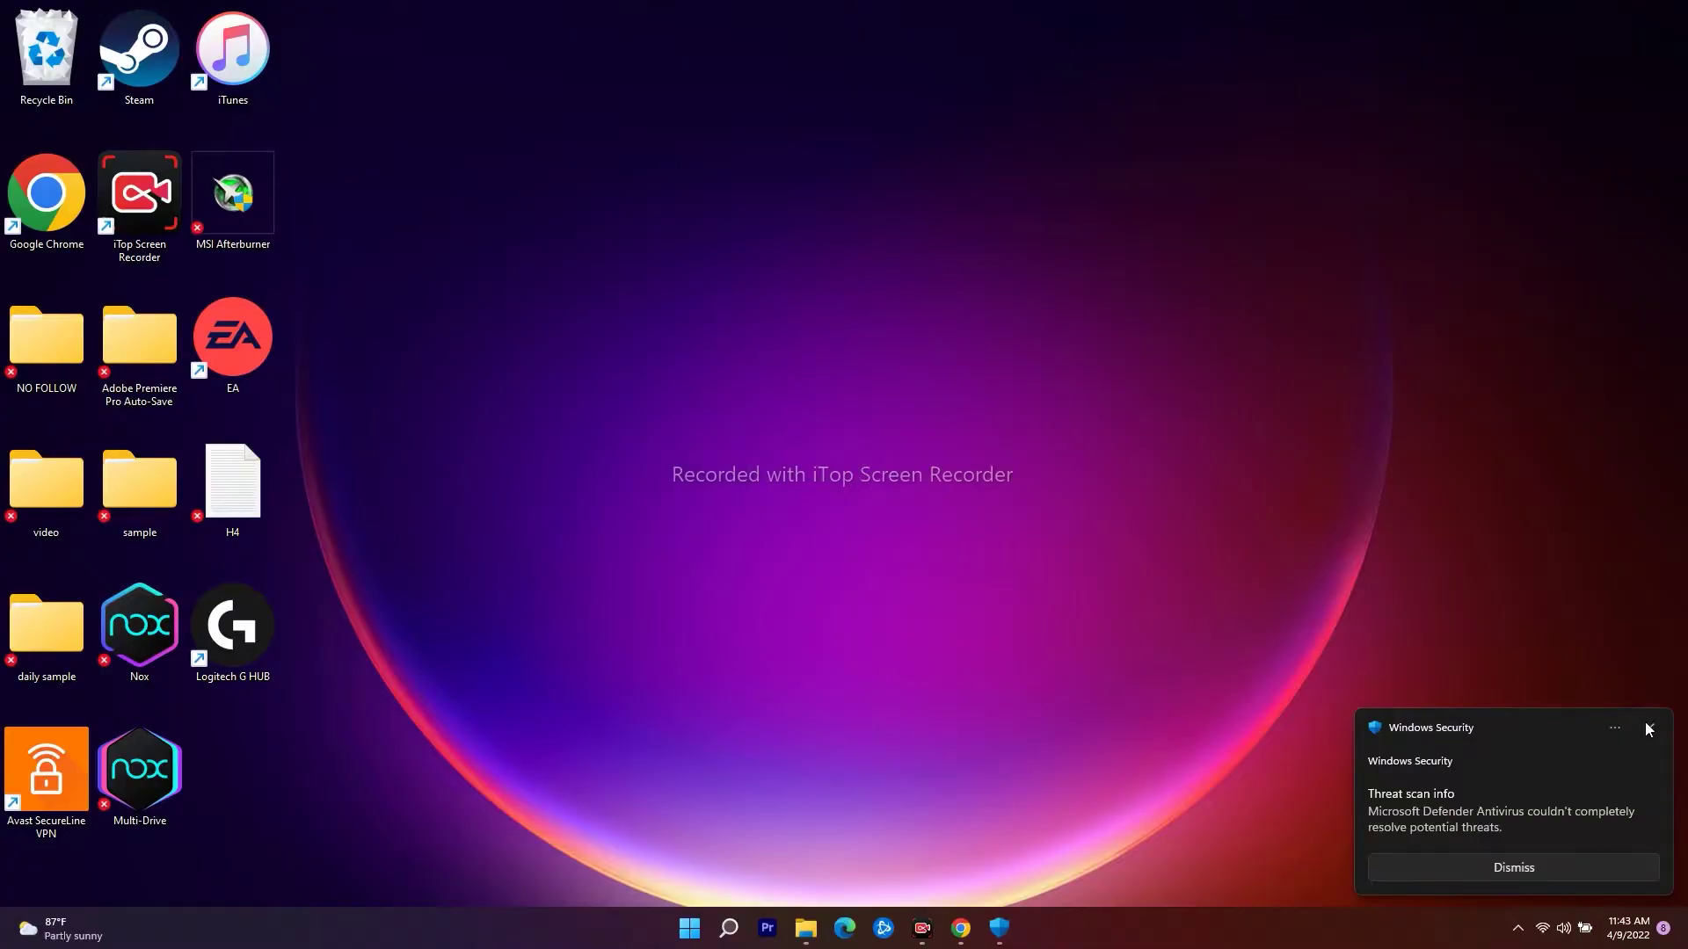
Dismiss the Windows Security notification and check which account is signed in to Microsoft Store.
{"action": "left_click", "coordinate": [1648, 729]}
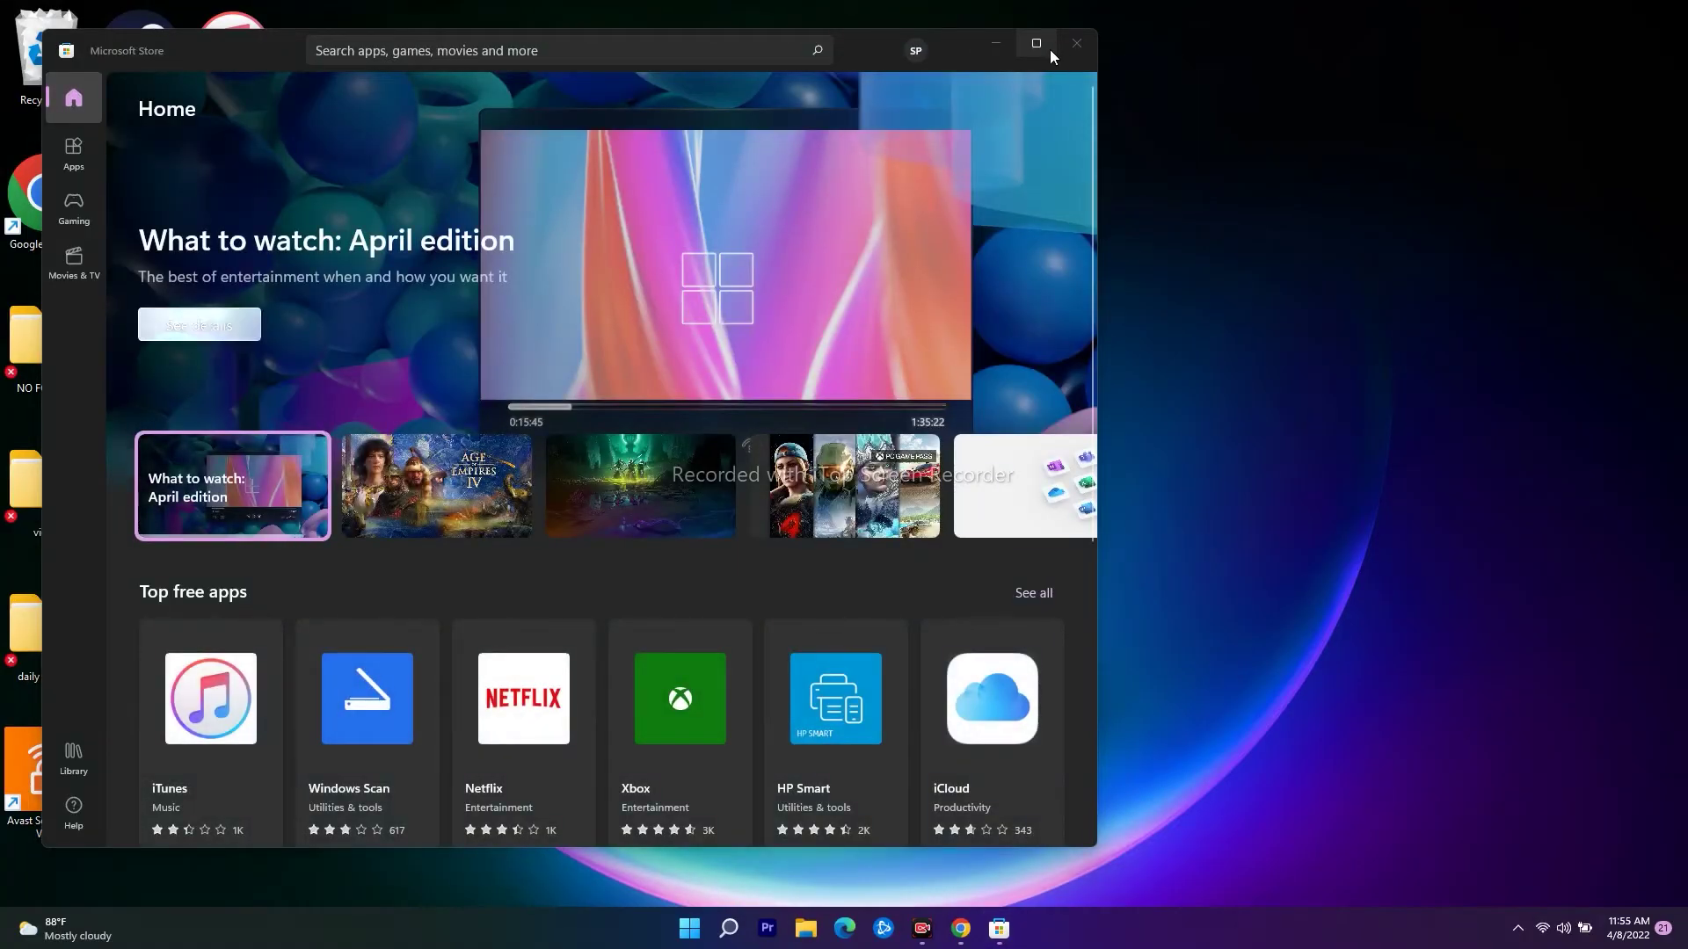
{"action": "left_click", "coordinate": [1046, 49]}
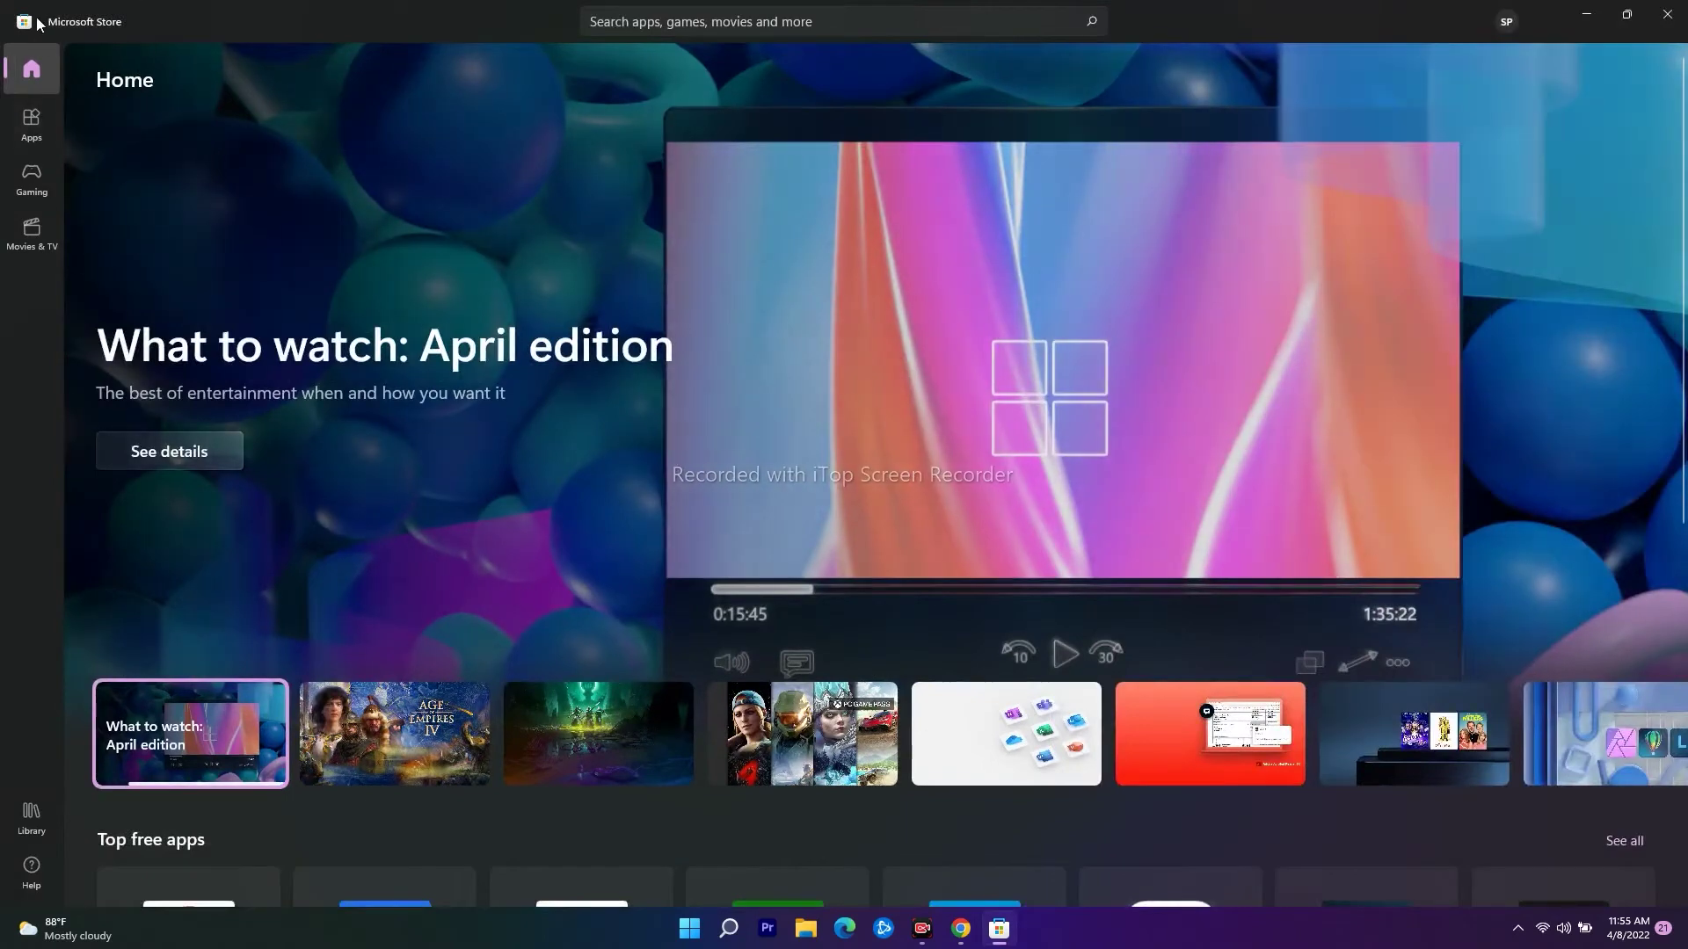
{"action": "left_click", "coordinate": [1507, 22]}
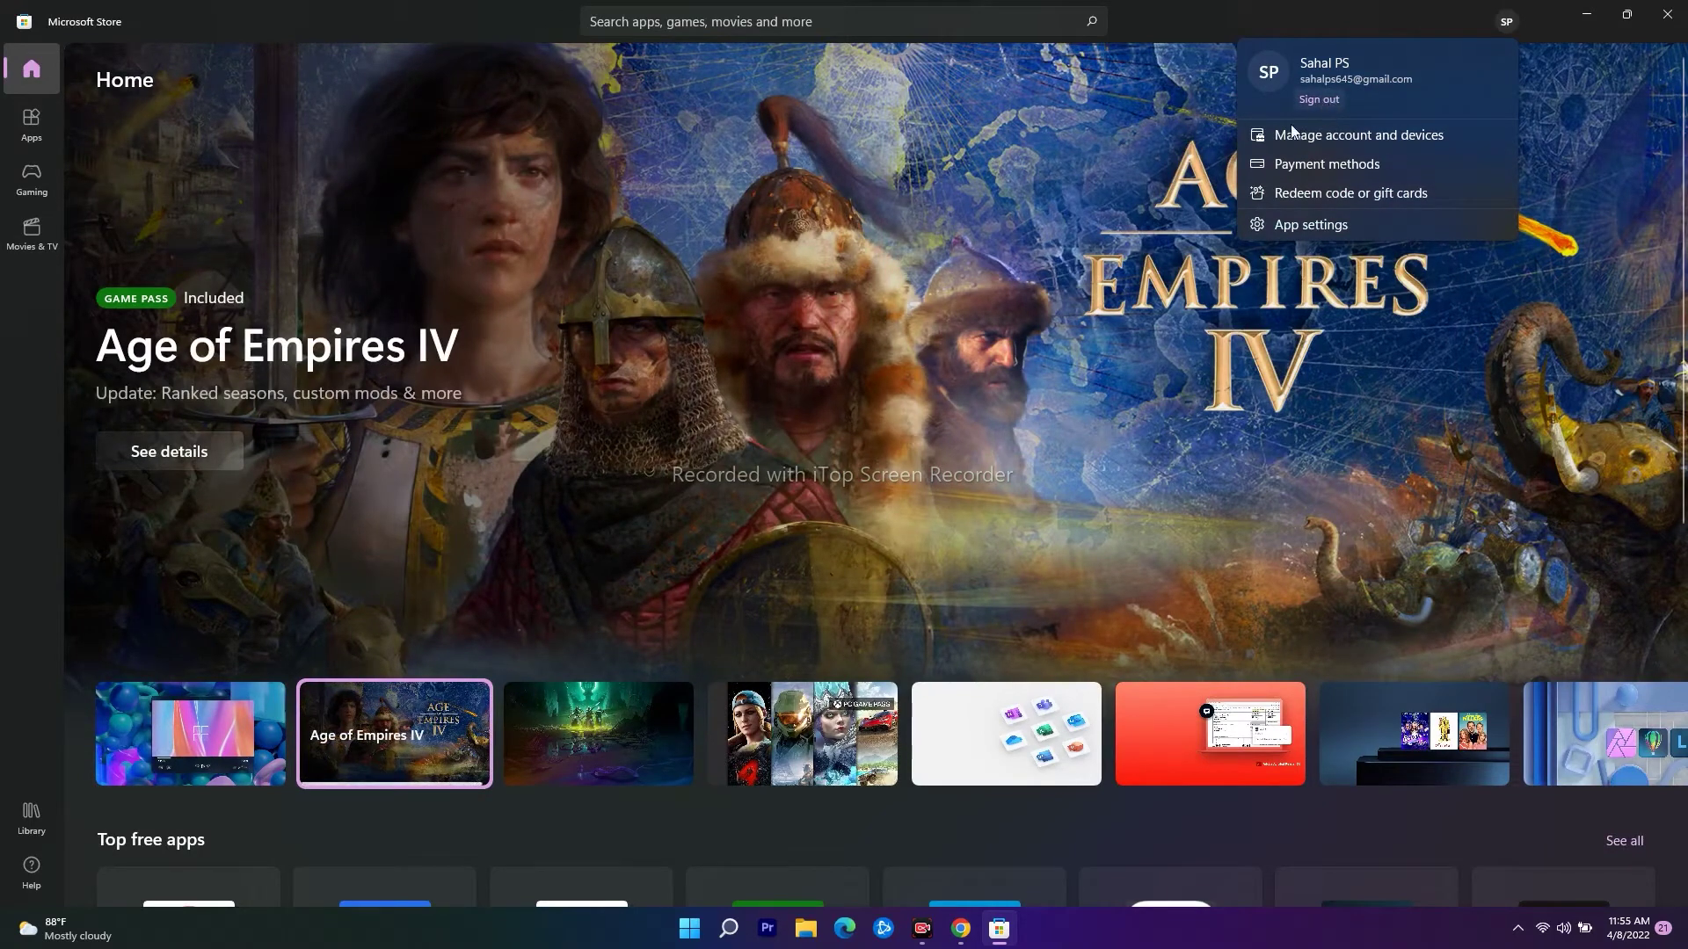
{"action": "left_click", "coordinate": [1059, 208]}
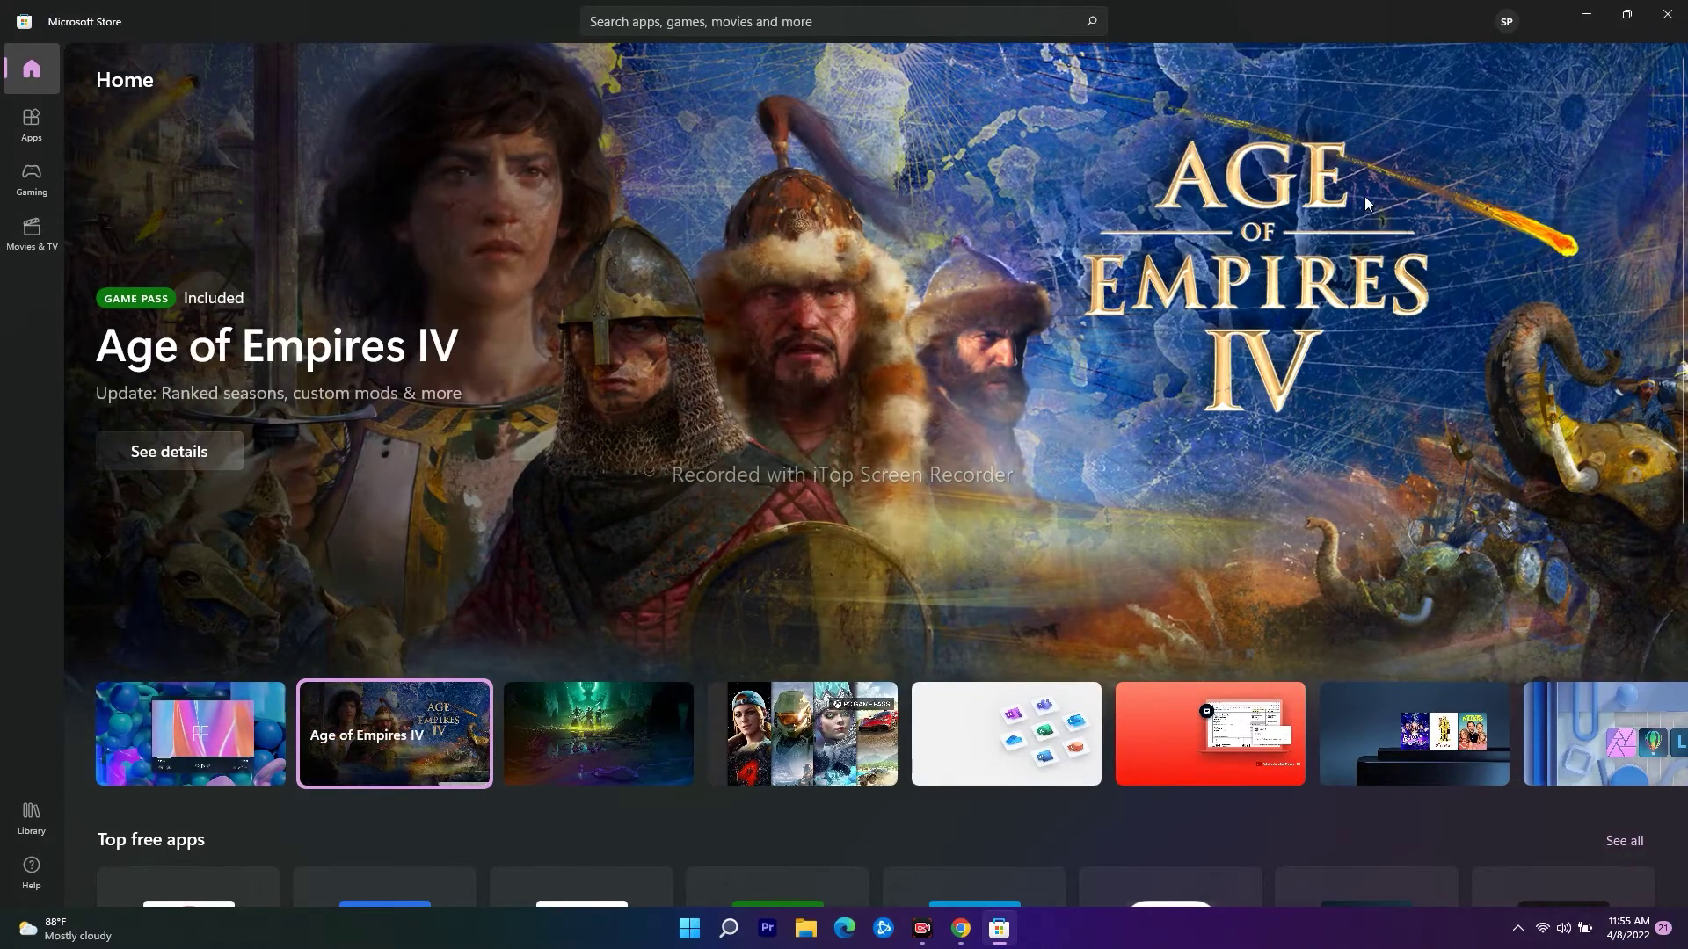
{"action": "left_click", "coordinate": [1587, 16]}
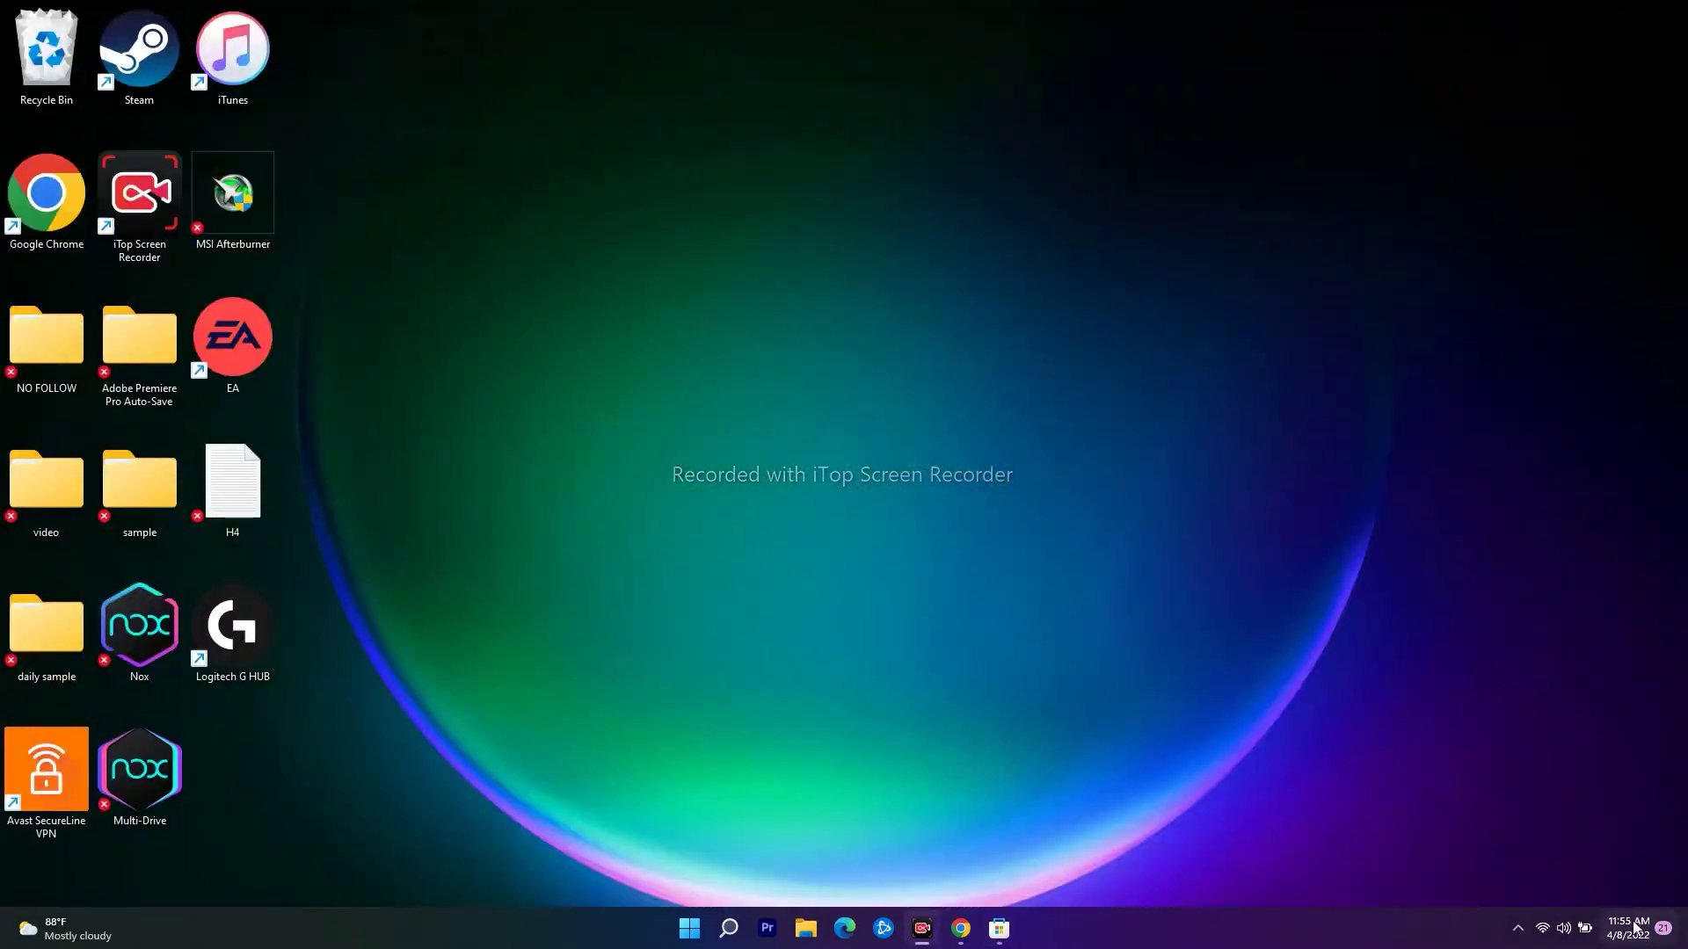
Turn on automatic time zone setting in the Windows date and time settings, and briefly recheck Microsoft Store.
{"action": "left_click", "coordinate": [1628, 927]}
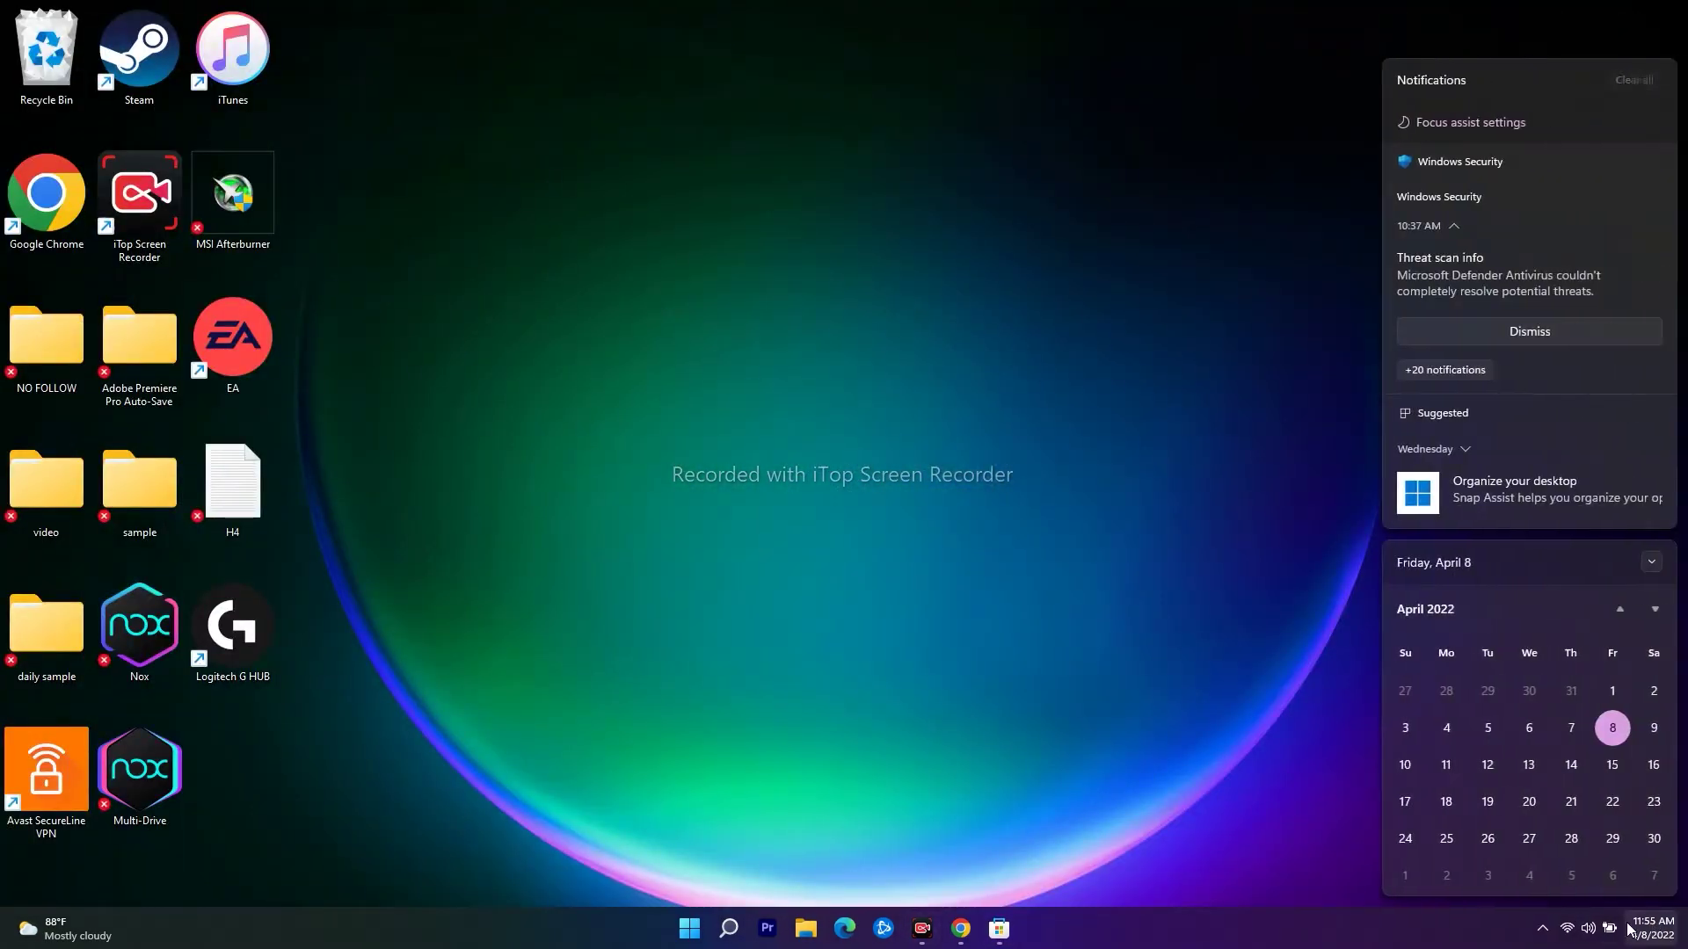
{"action": "left_click", "coordinate": [1643, 938]}
{"action": "right_click", "coordinate": [1643, 938]}
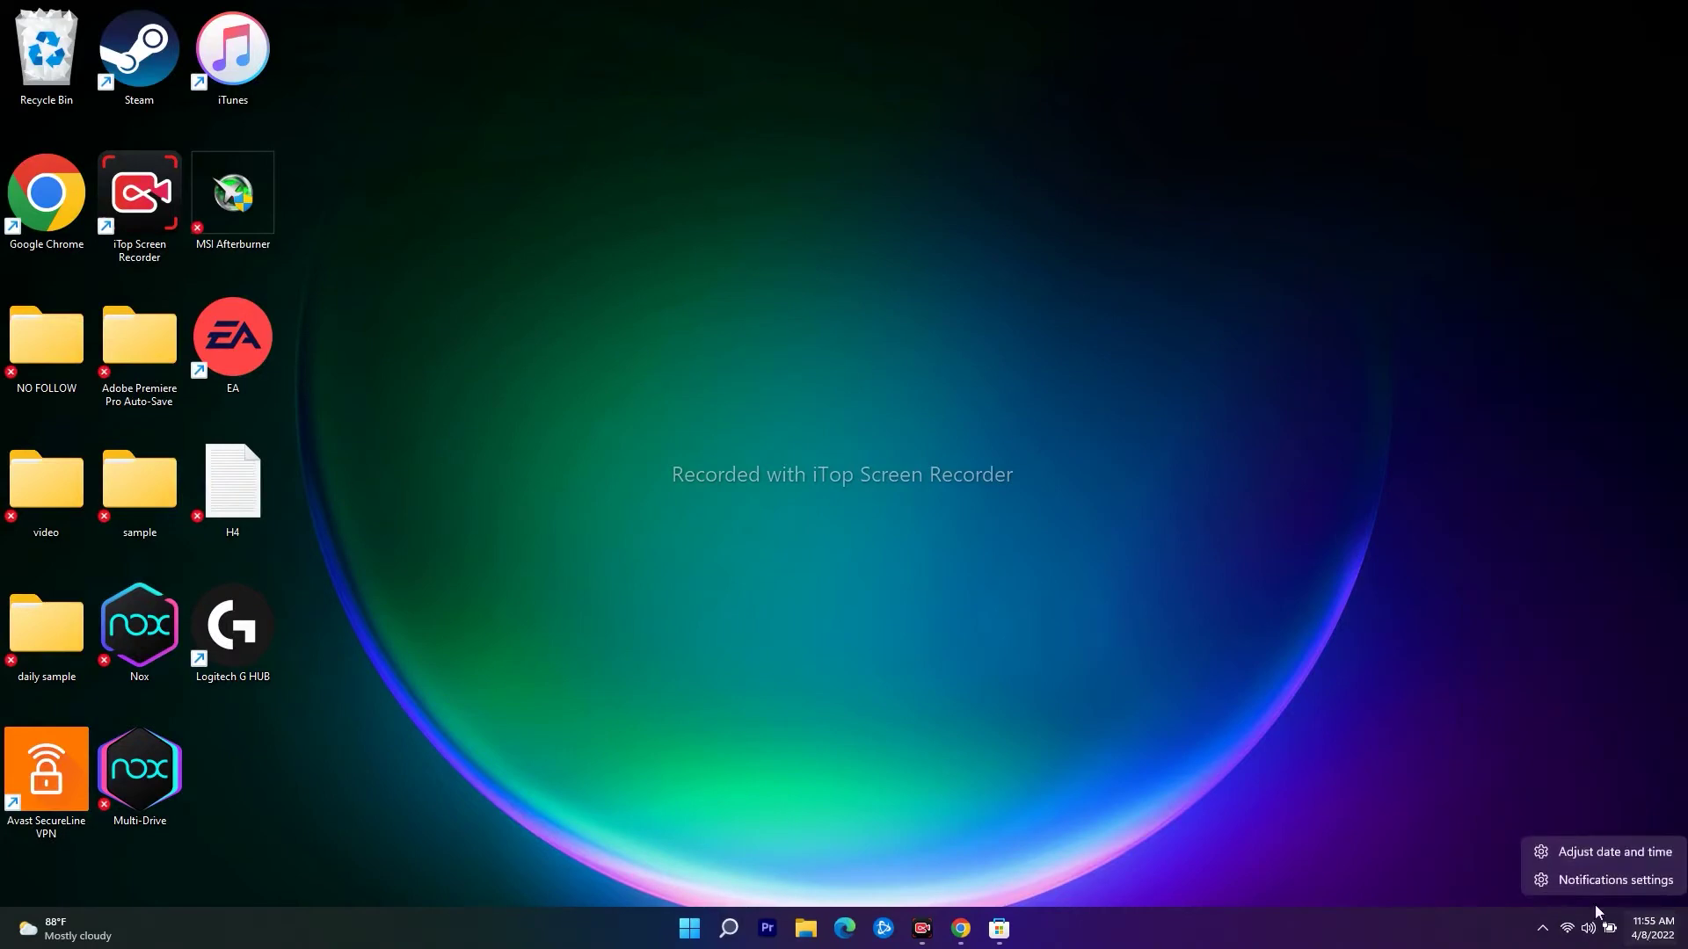
{"action": "left_click", "coordinate": [1634, 851]}
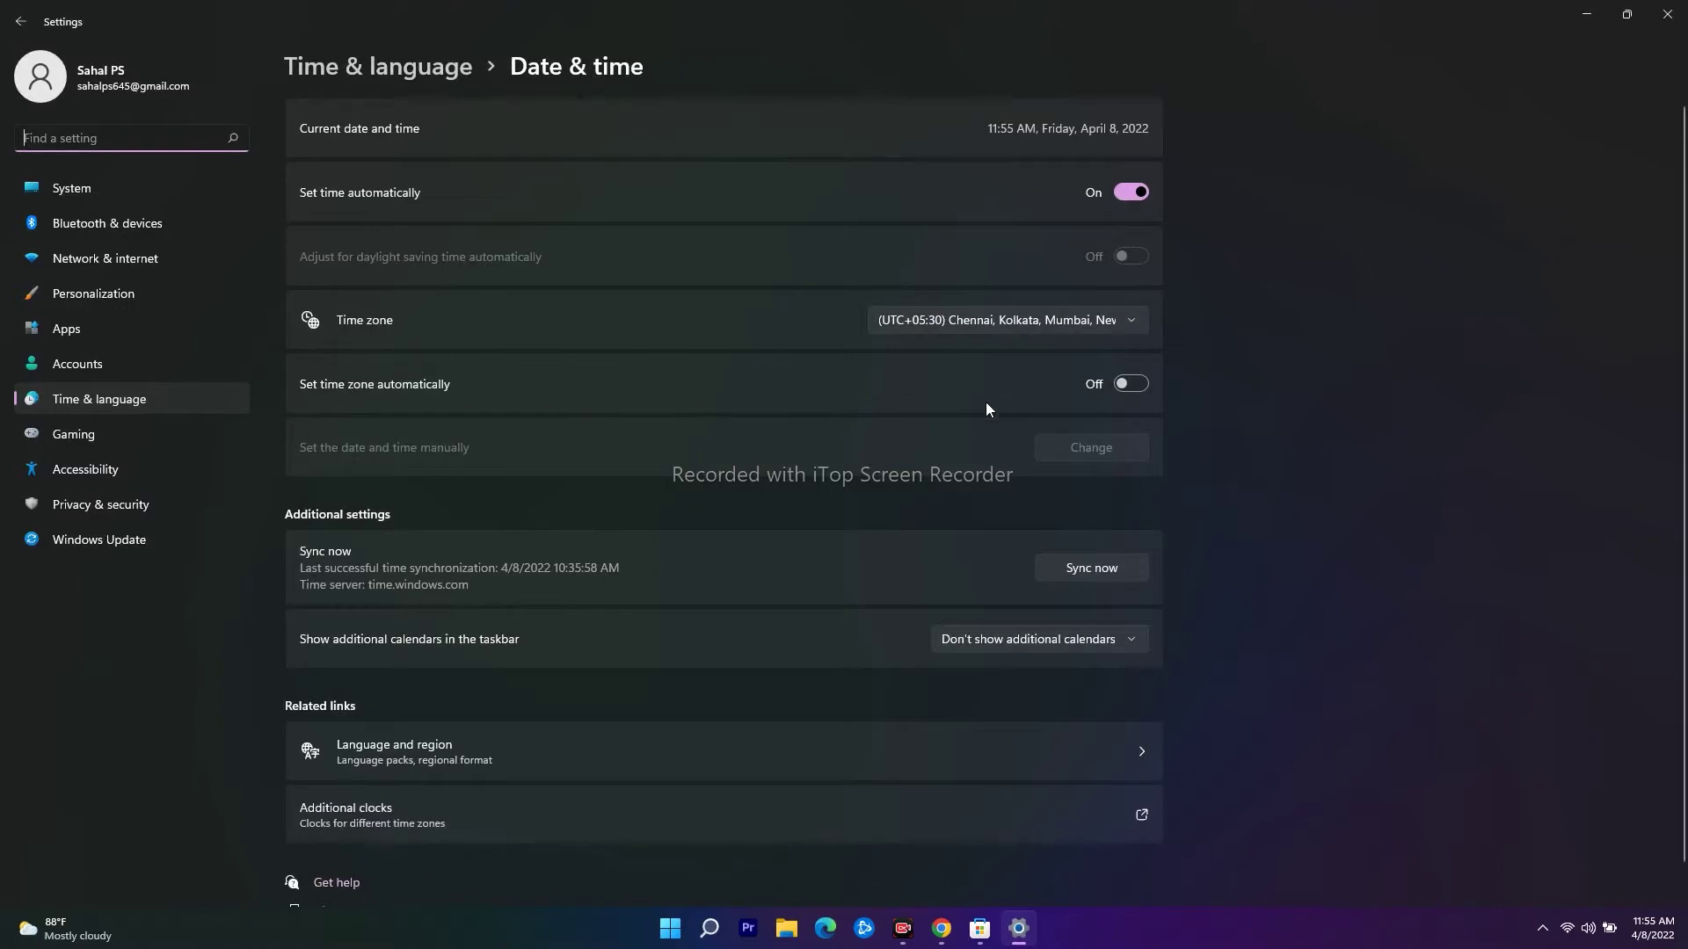
{"action": "left_click", "coordinate": [1132, 384]}
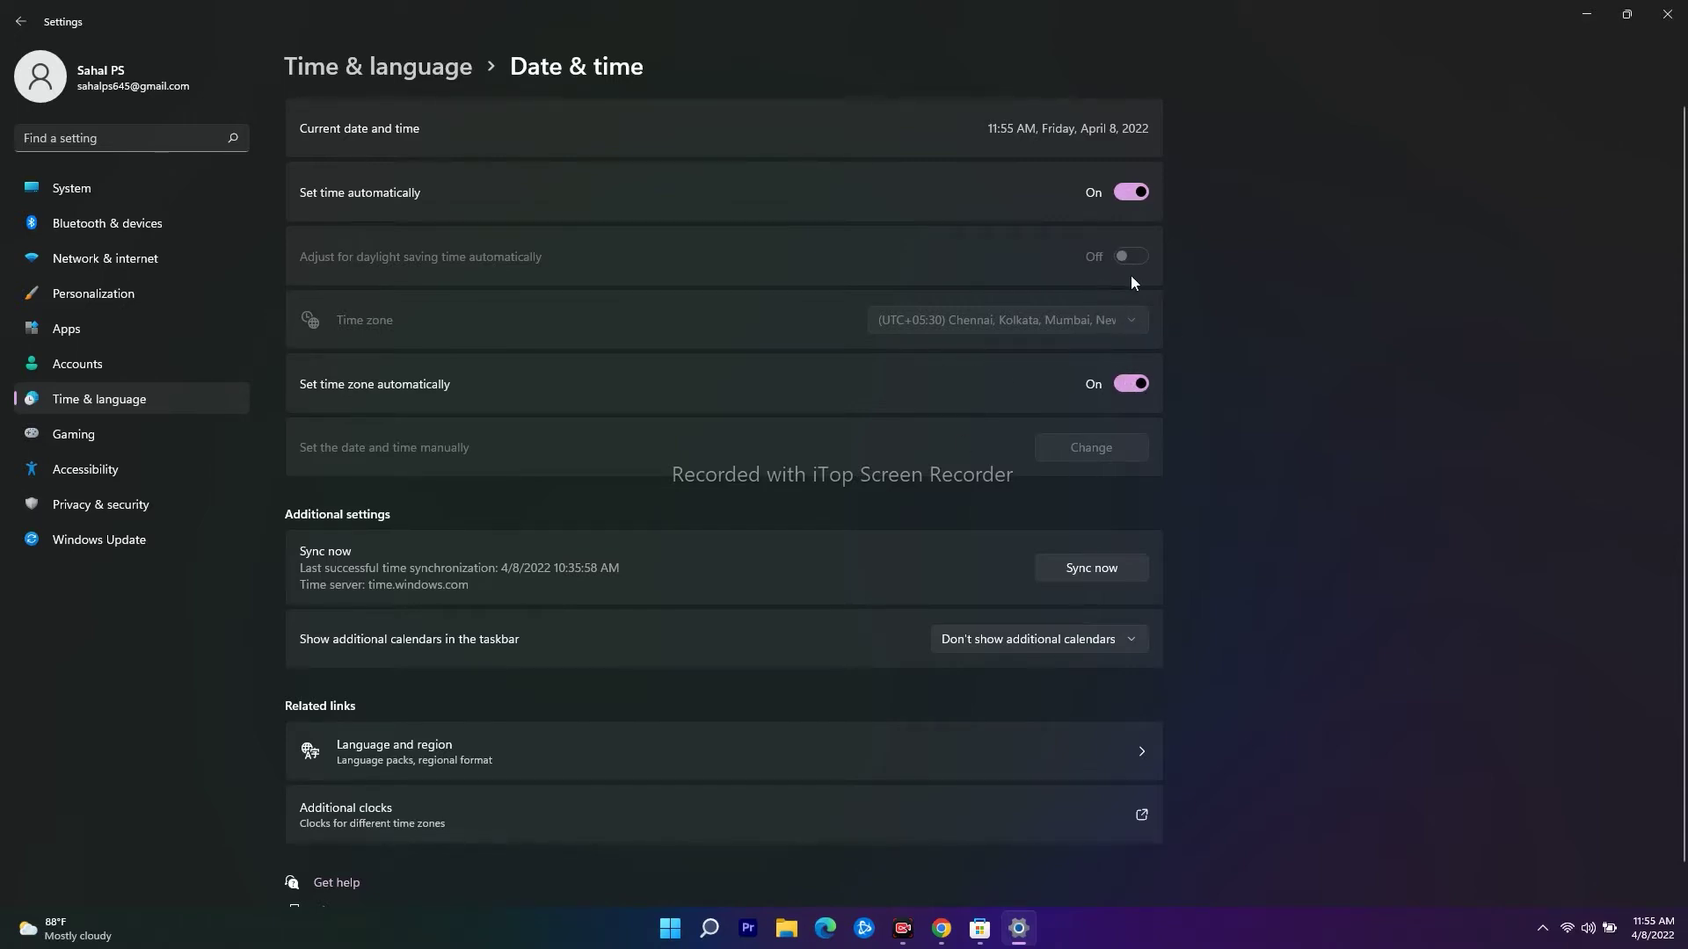
{"action": "left_click", "coordinate": [1667, 14]}
{"action": "left_click", "coordinate": [1000, 930]}
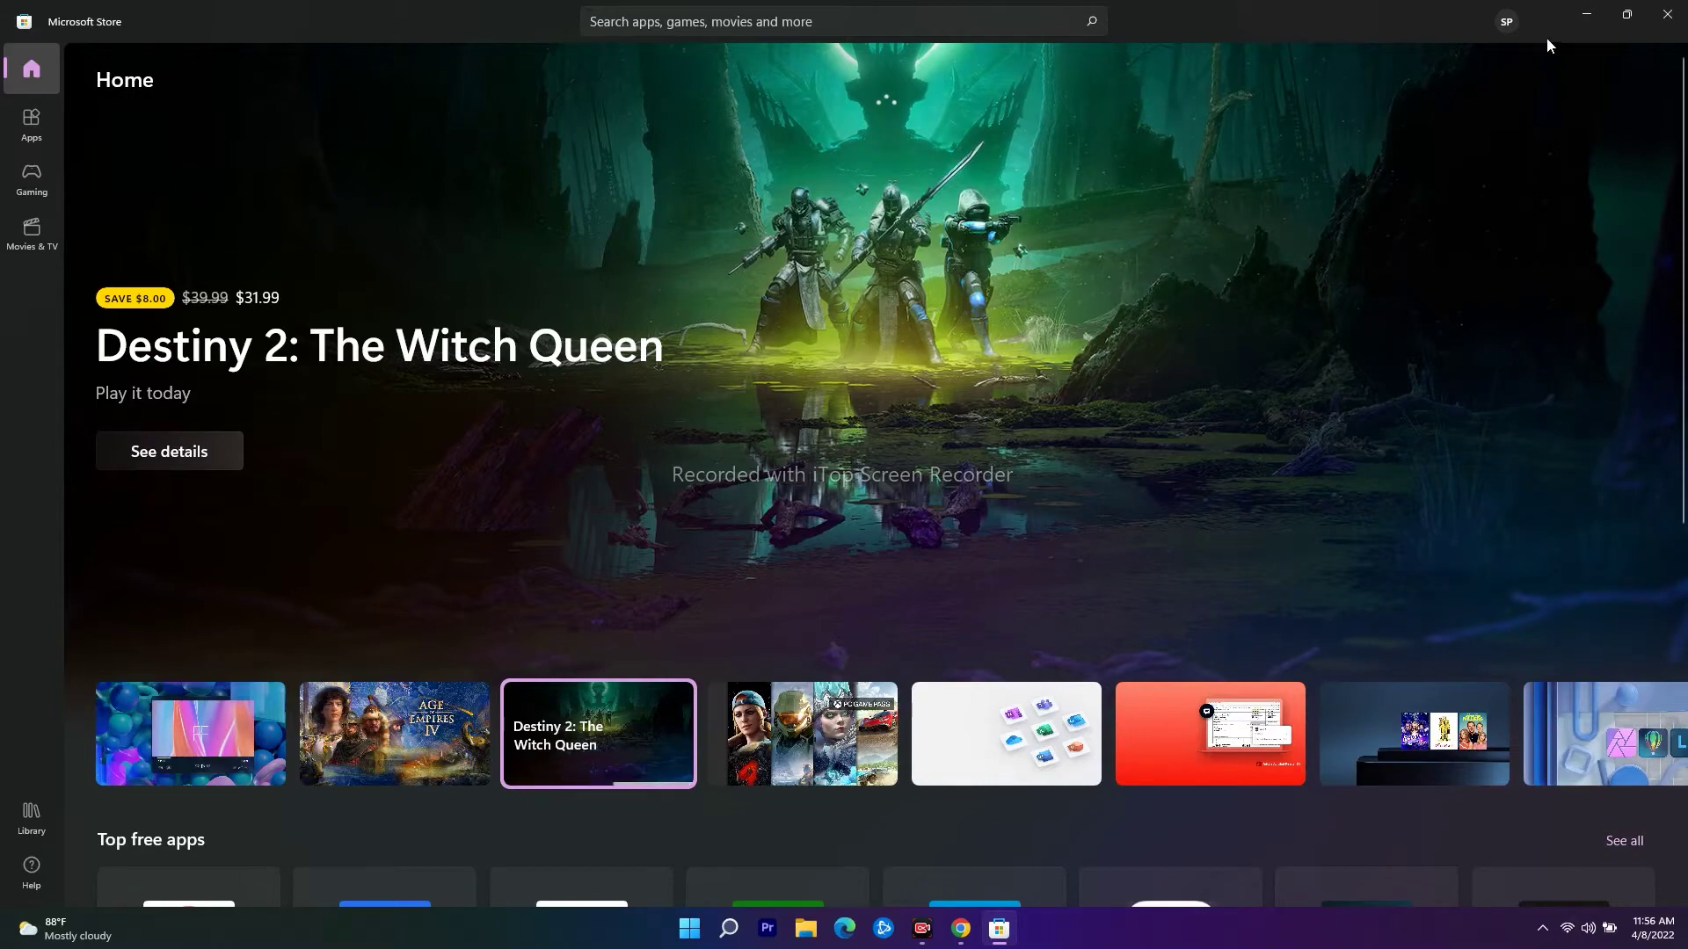
{"action": "left_click", "coordinate": [1579, 15]}
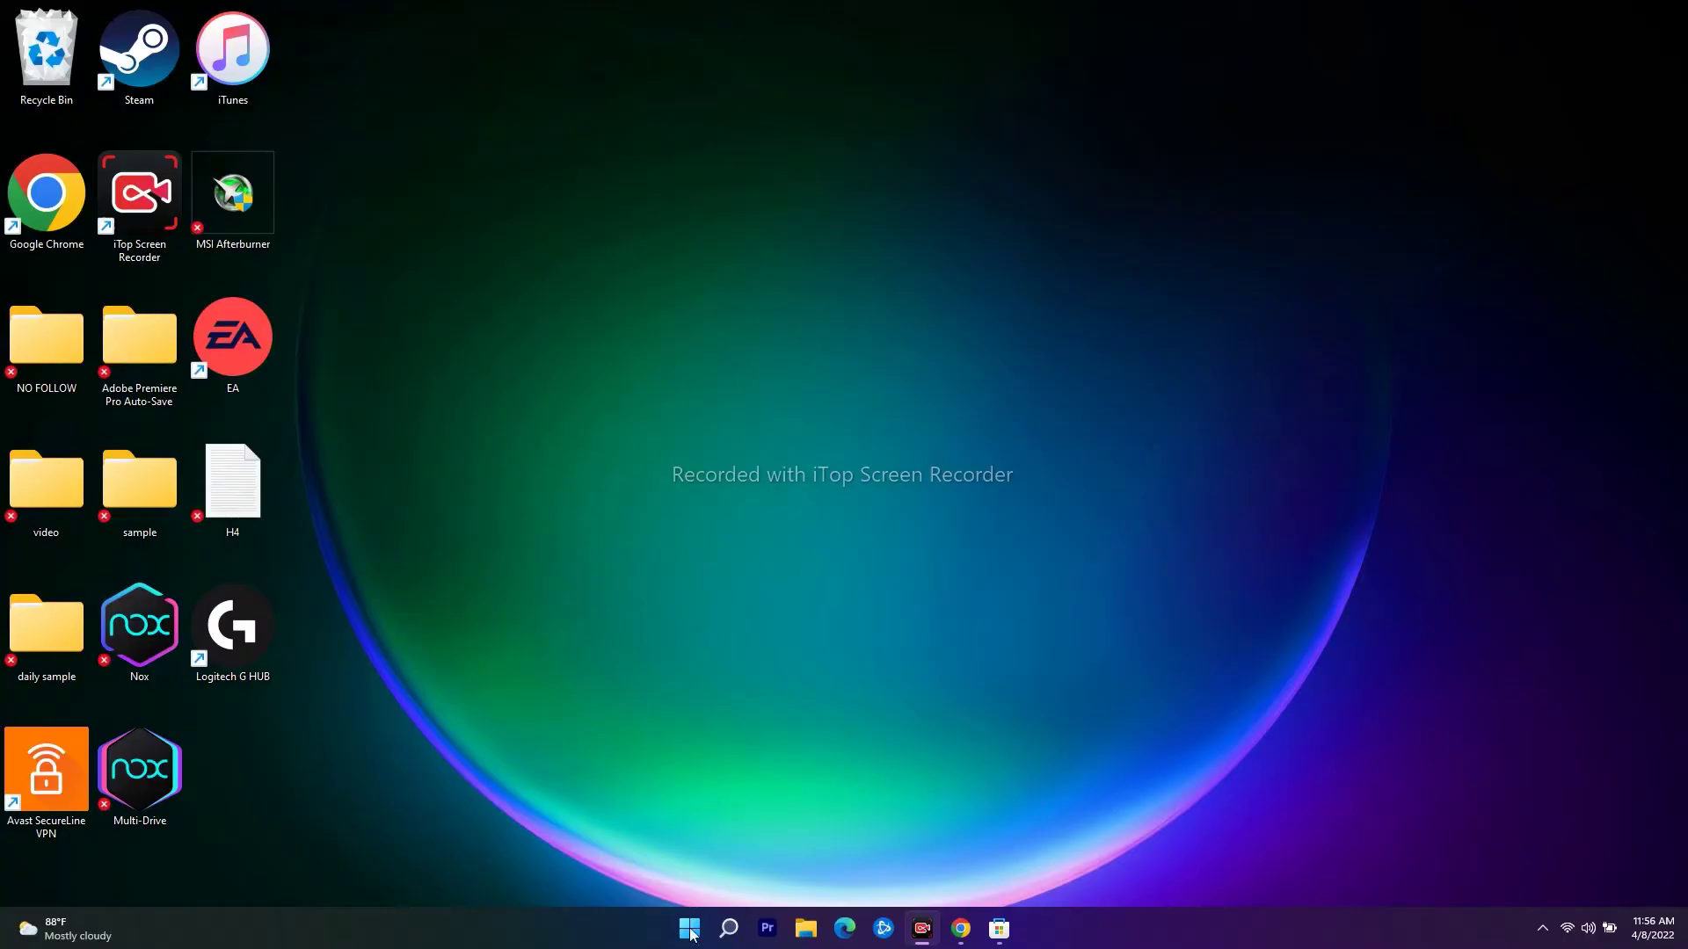
Open the other troubleshooters list in the Windows system troubleshoot settings and find Windows Store Apps.
{"action": "left_click", "coordinate": [729, 929]}
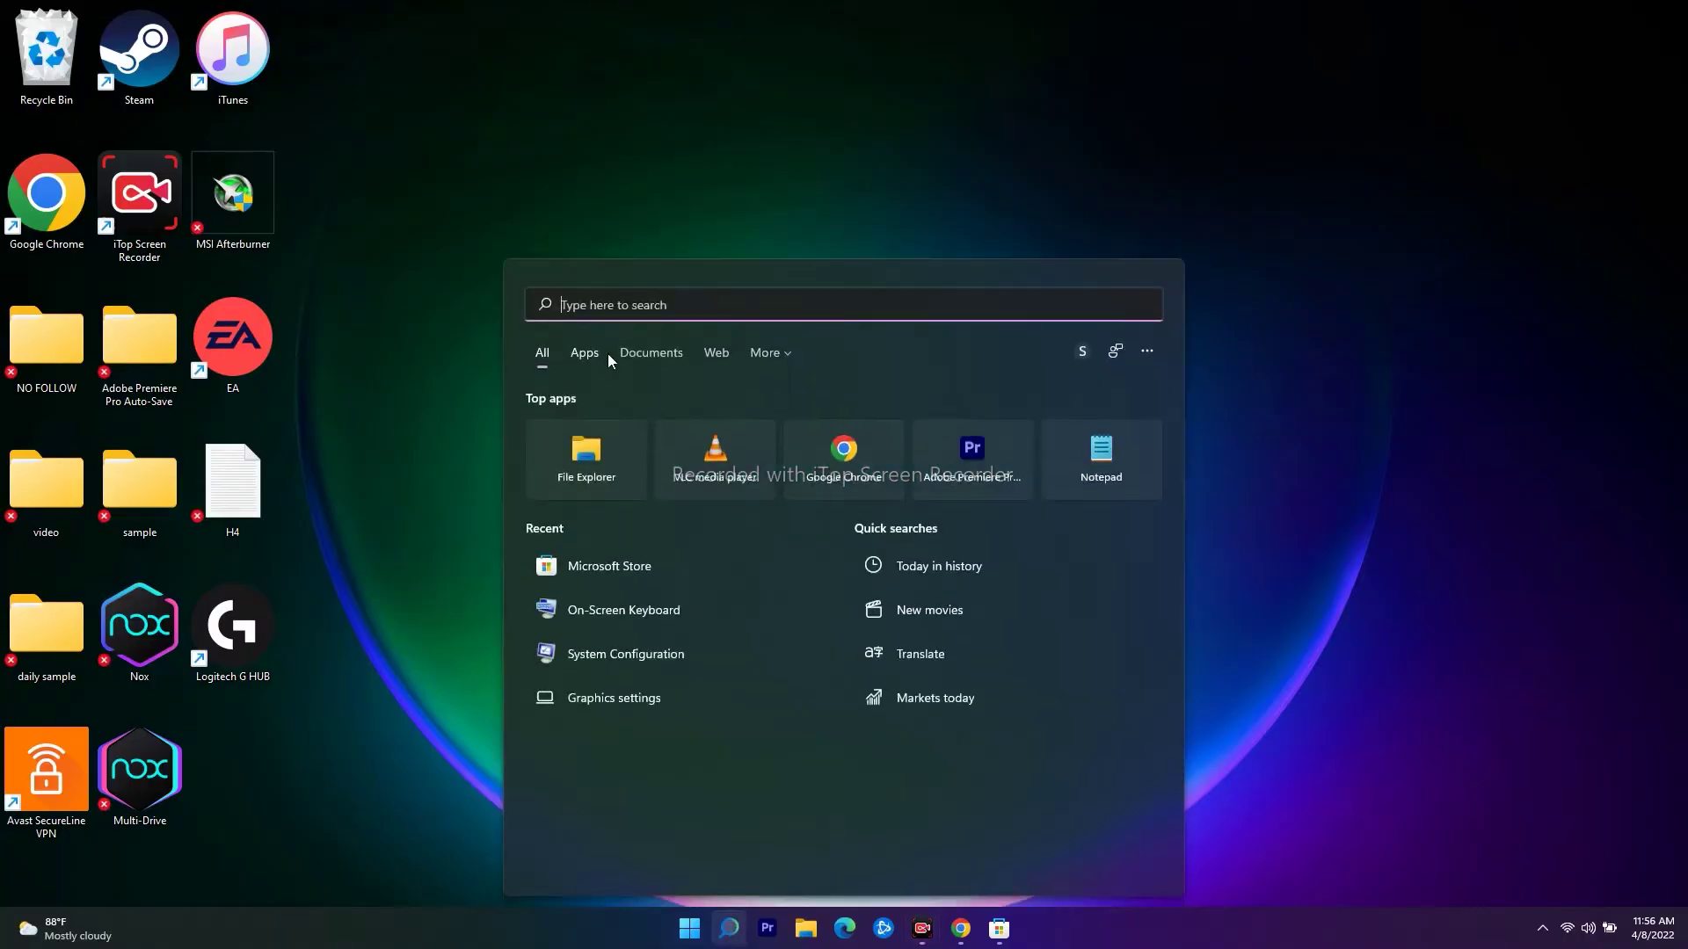
{"action": "type", "text": "settings"}
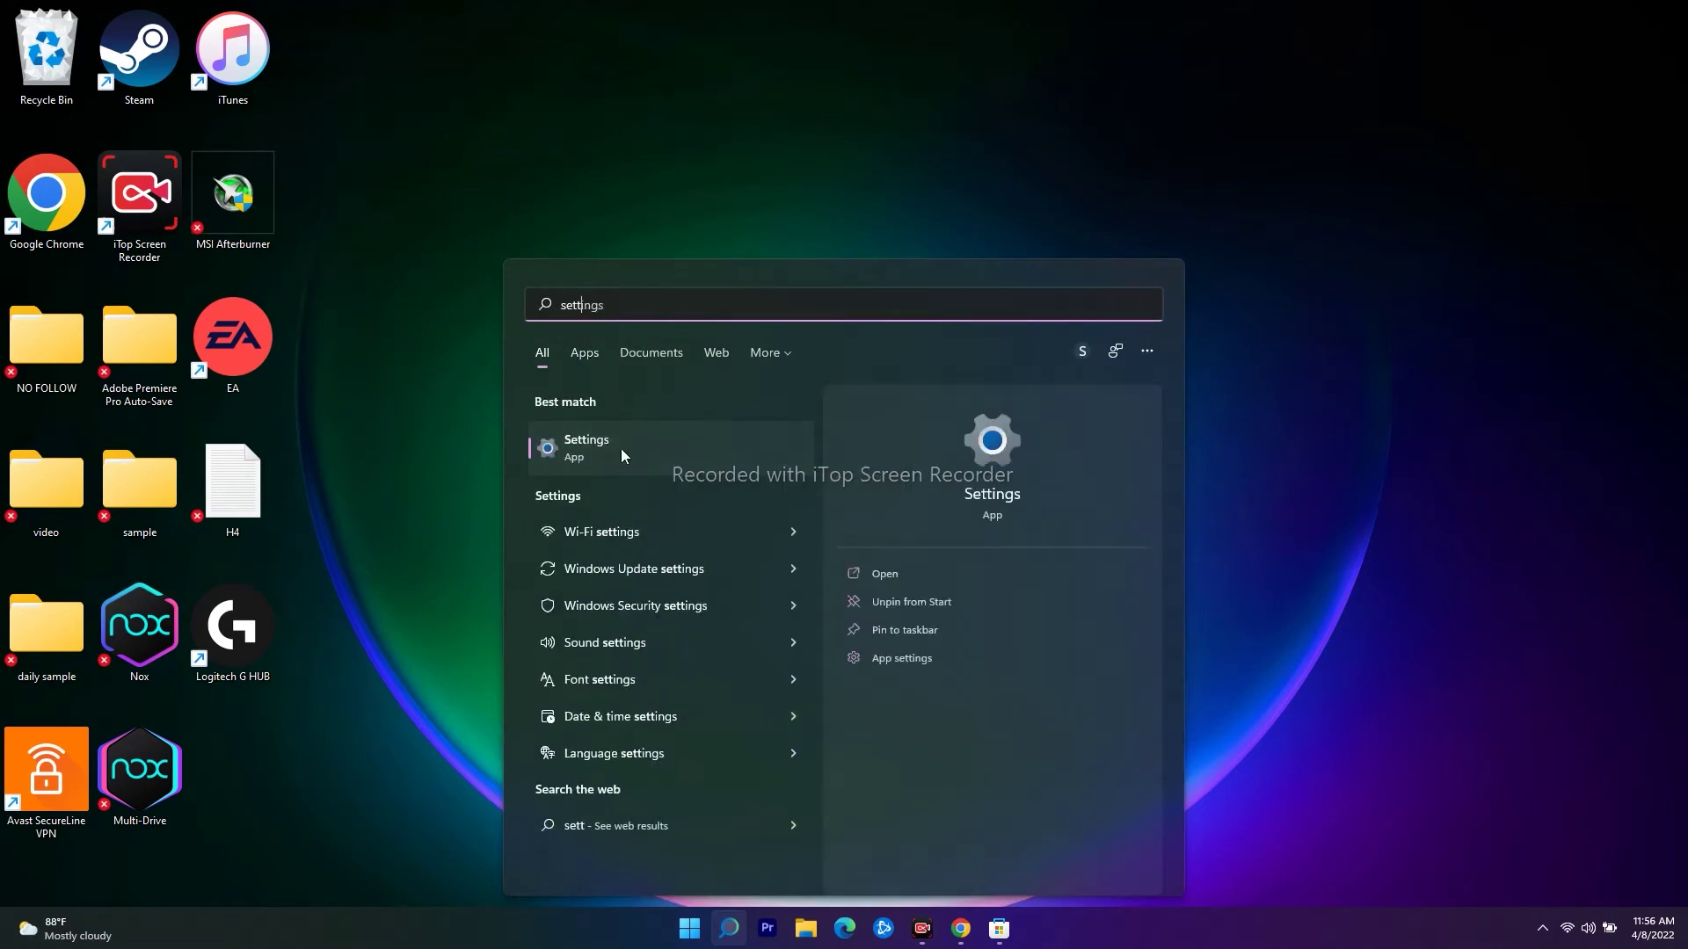
{"action": "left_click", "coordinate": [621, 449]}
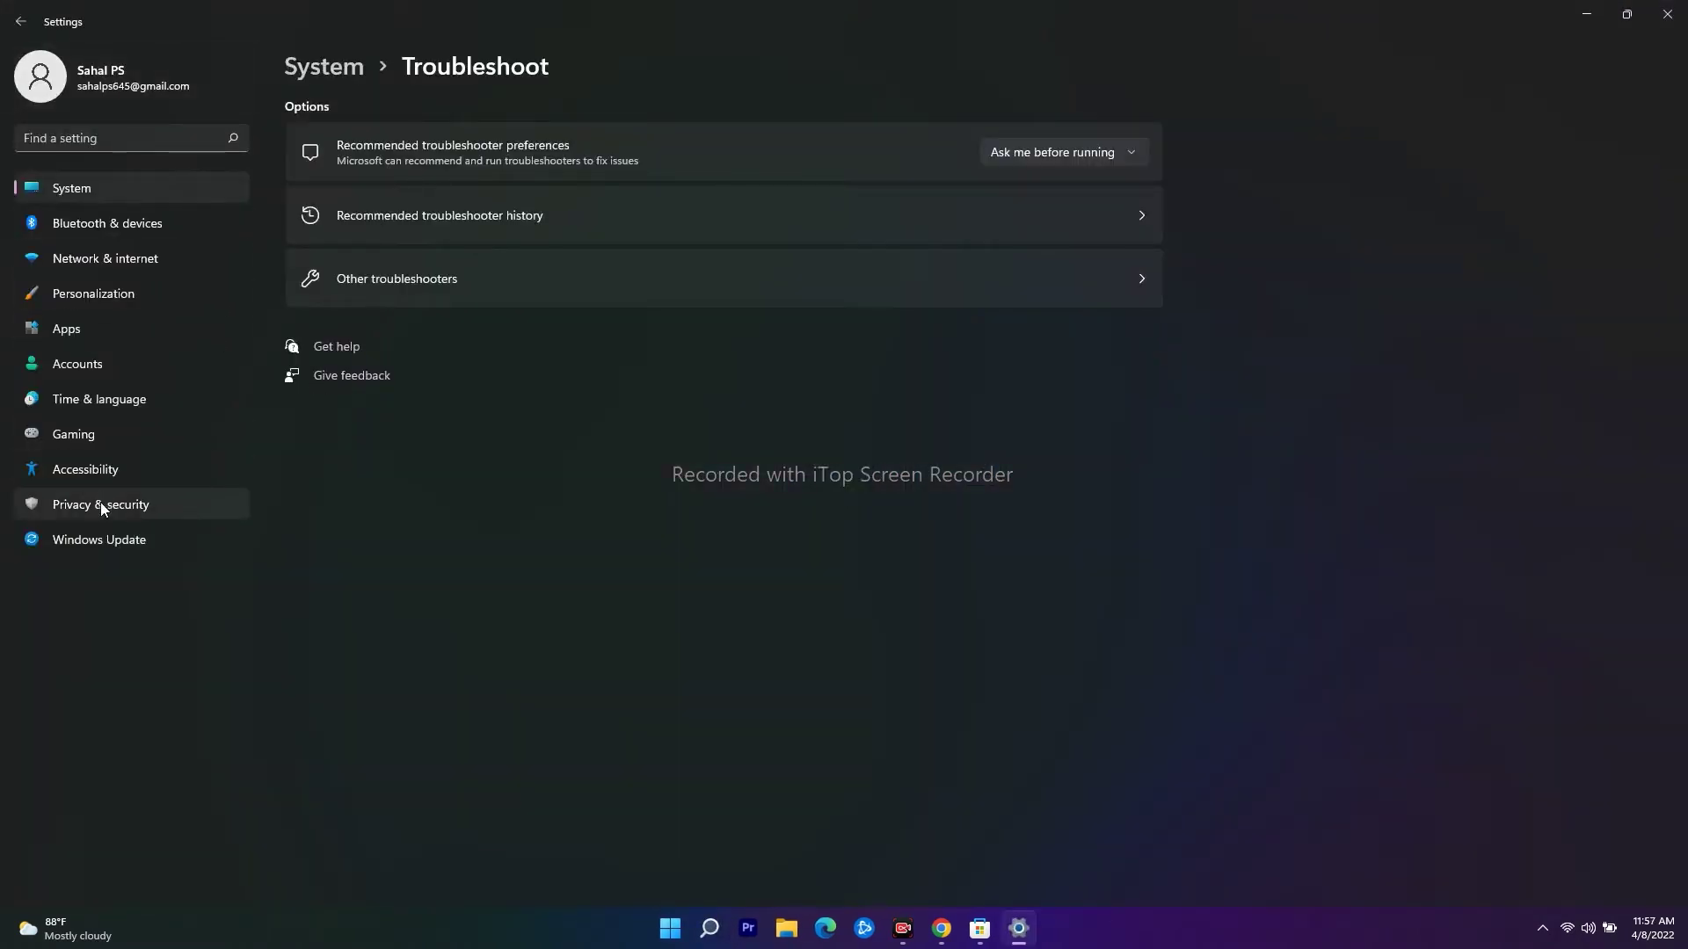
{"action": "left_click", "coordinate": [72, 188]}
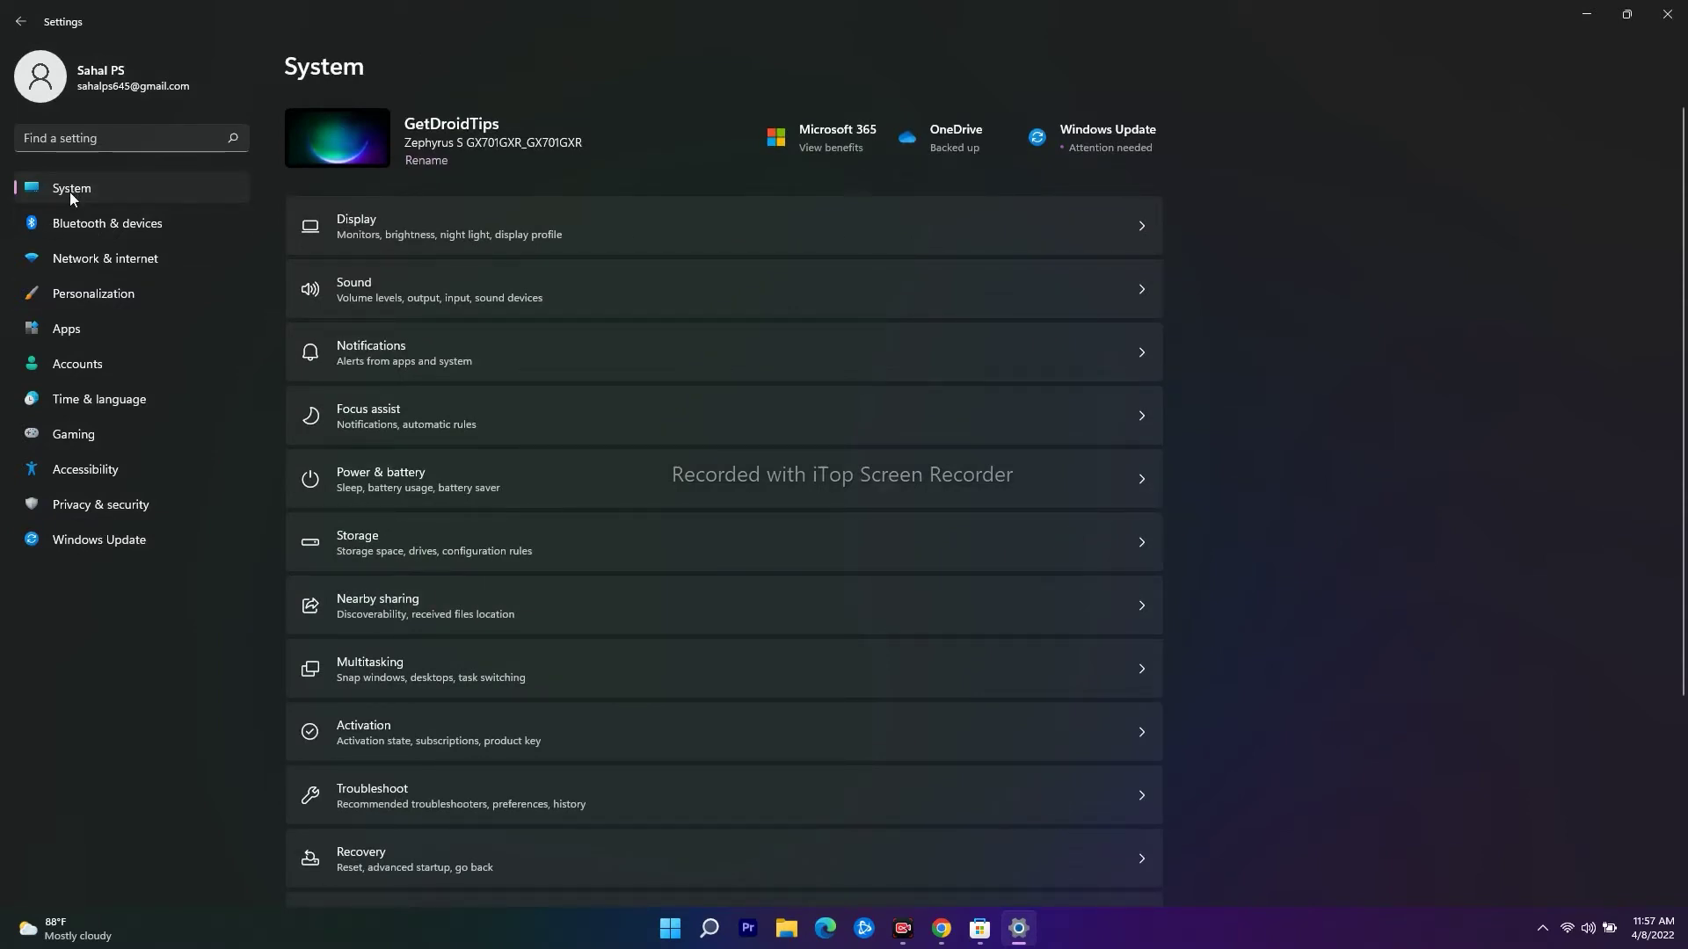
{"action": "scroll", "coordinate": [497, 525], "scroll_direction": "down", "scroll_amount": 3}
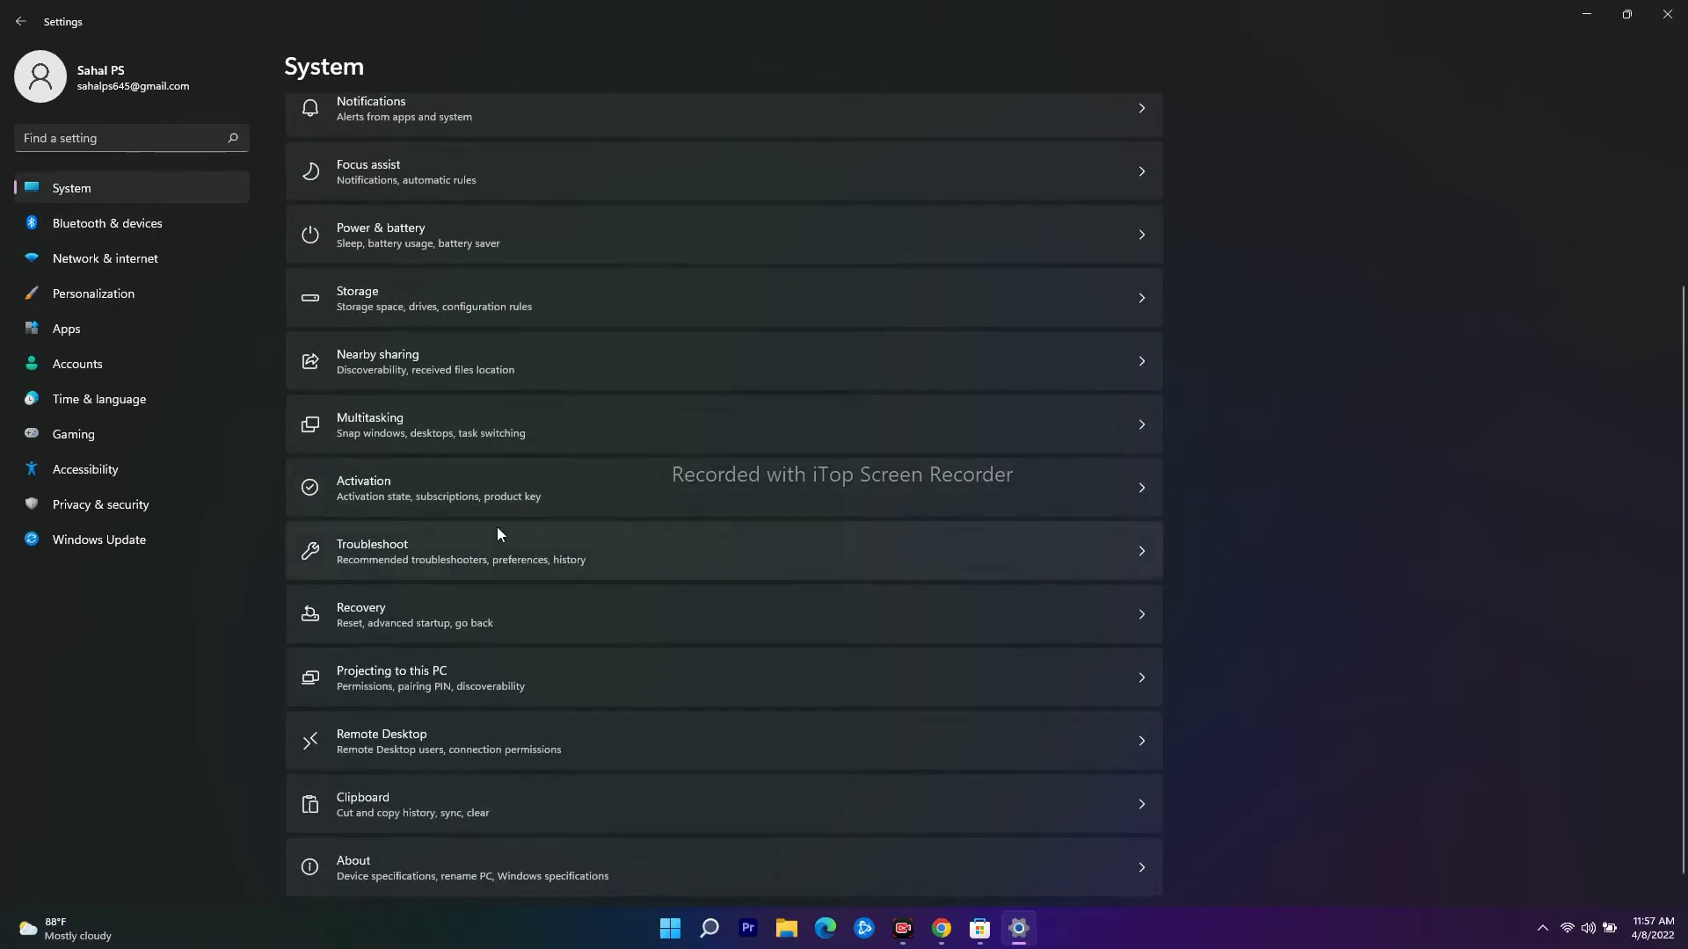
{"action": "left_click", "coordinate": [377, 551]}
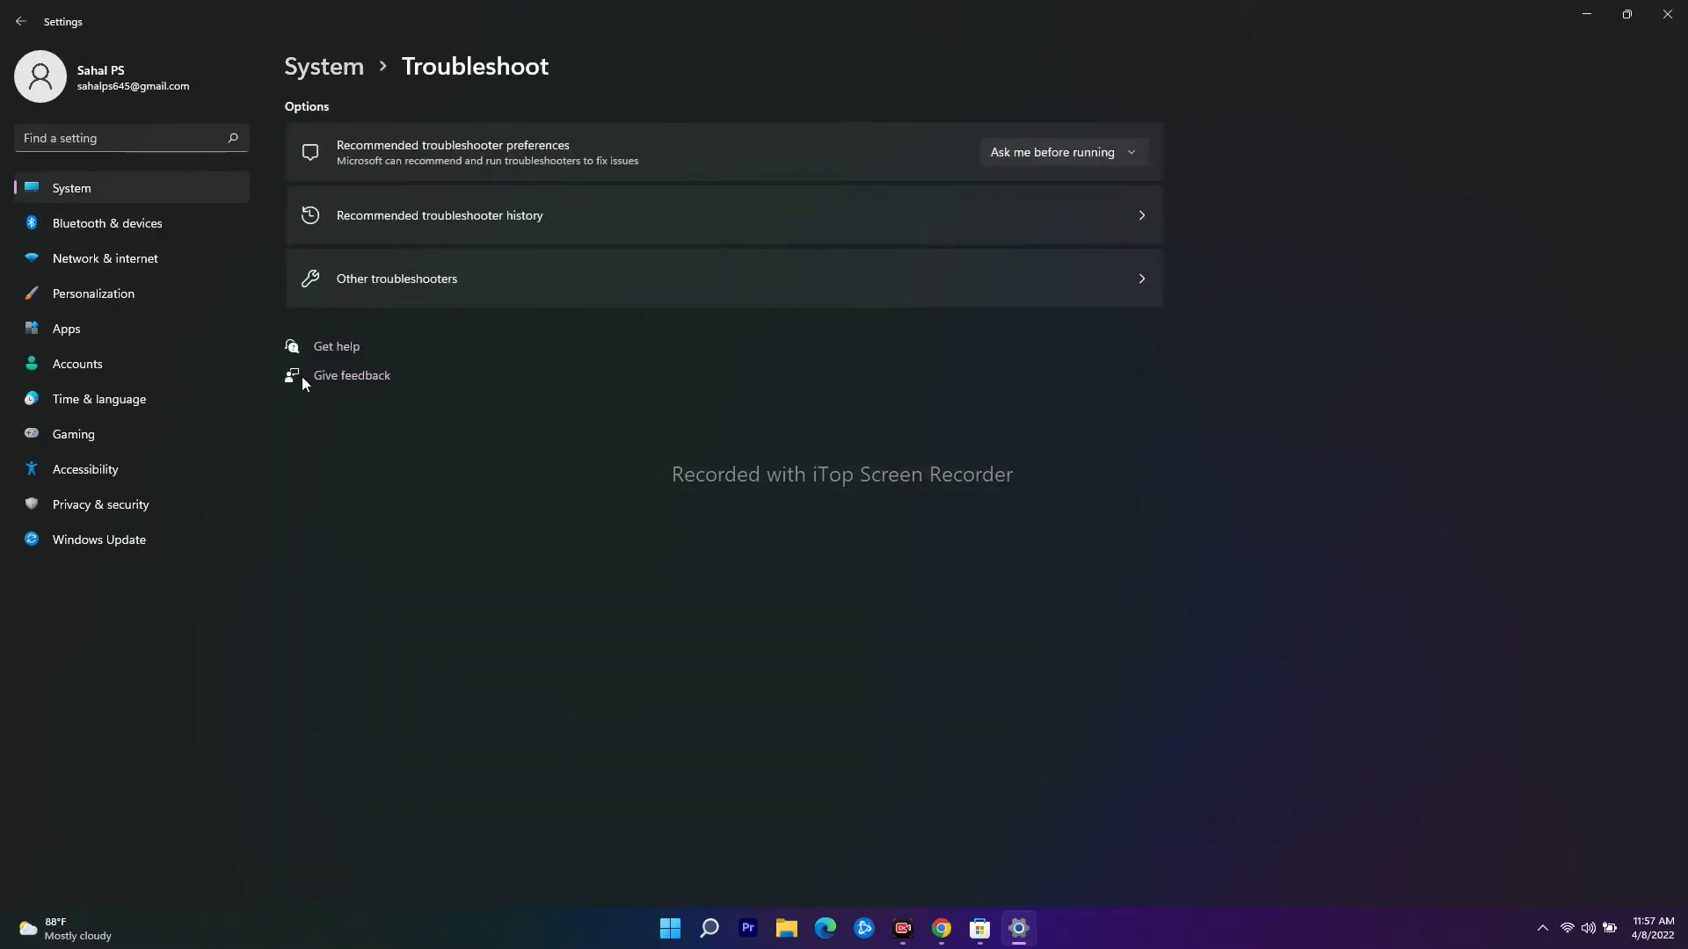
{"action": "left_click", "coordinate": [404, 284]}
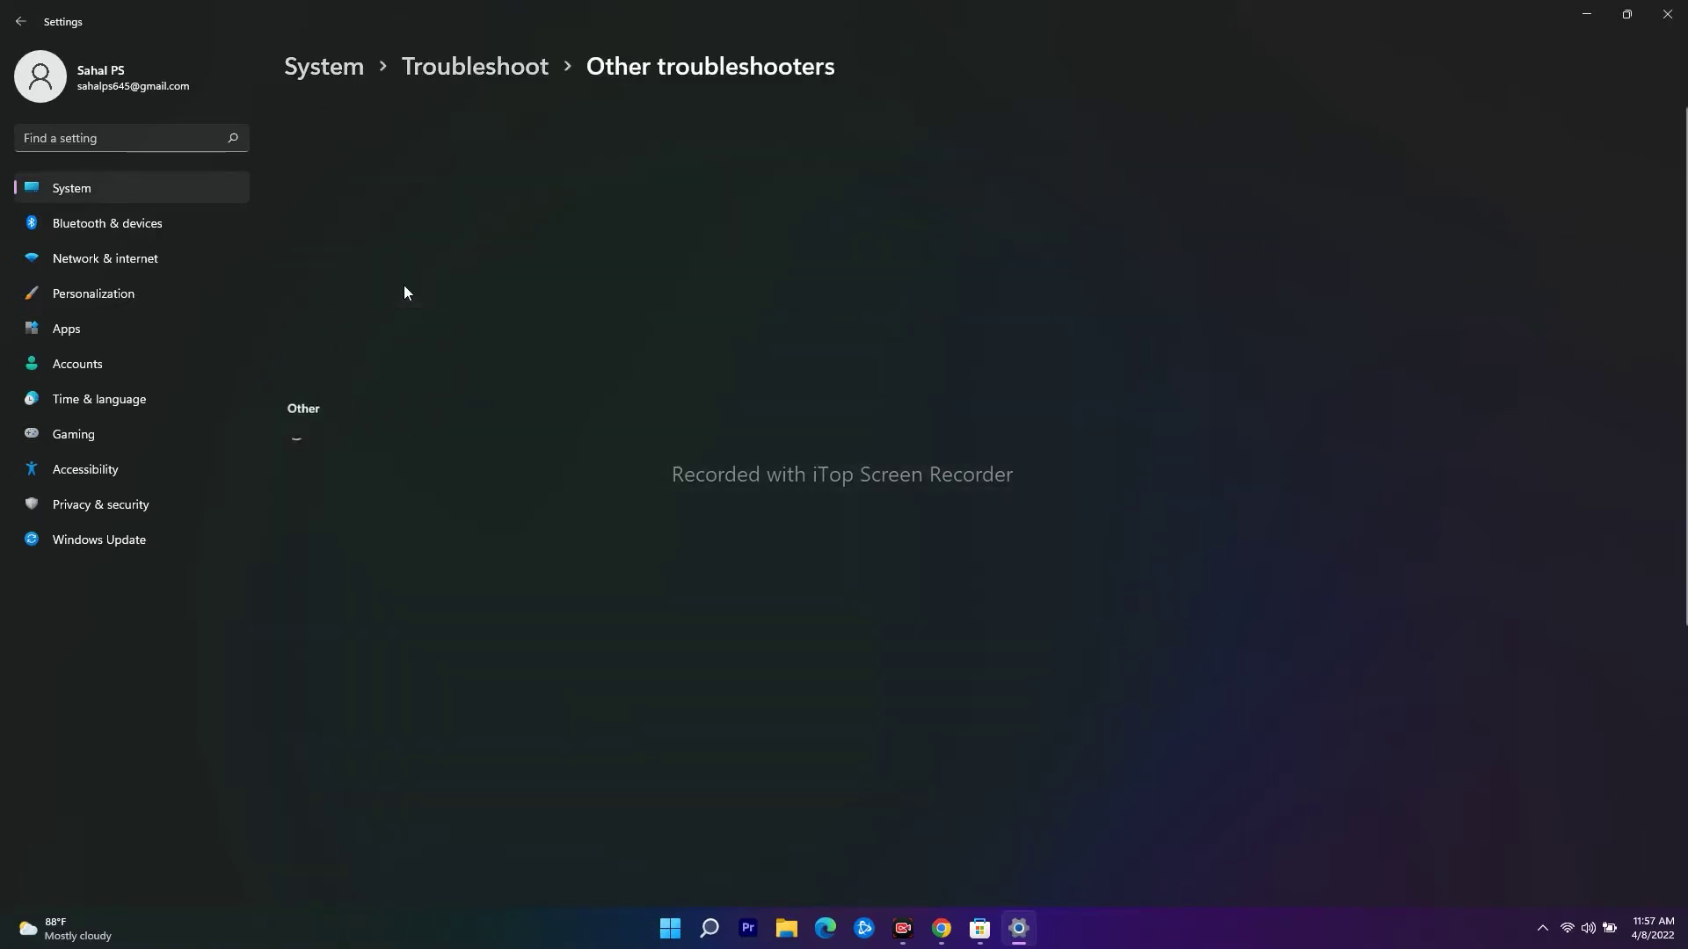
{"action": "scroll", "coordinate": [1422, 405], "scroll_direction": "down", "scroll_amount": 5}
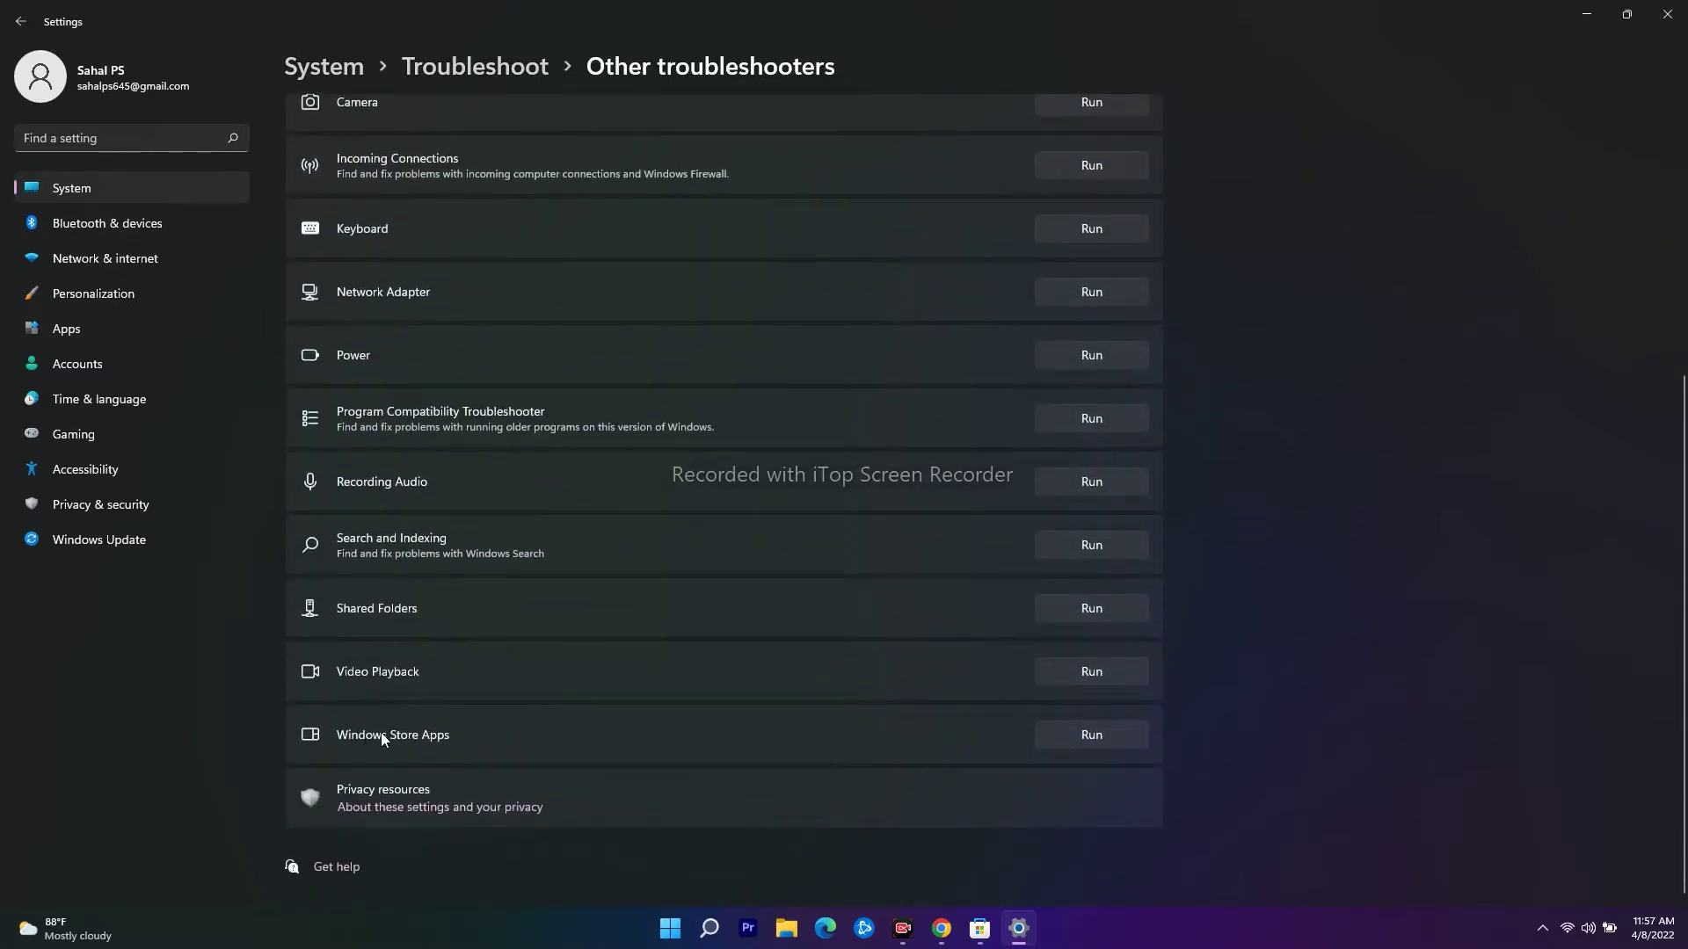
Run the Windows Store Apps troubleshooter, skipping the app reset and continuing past the restart page, and close it when finished.
{"action": "left_click", "coordinate": [1103, 741]}
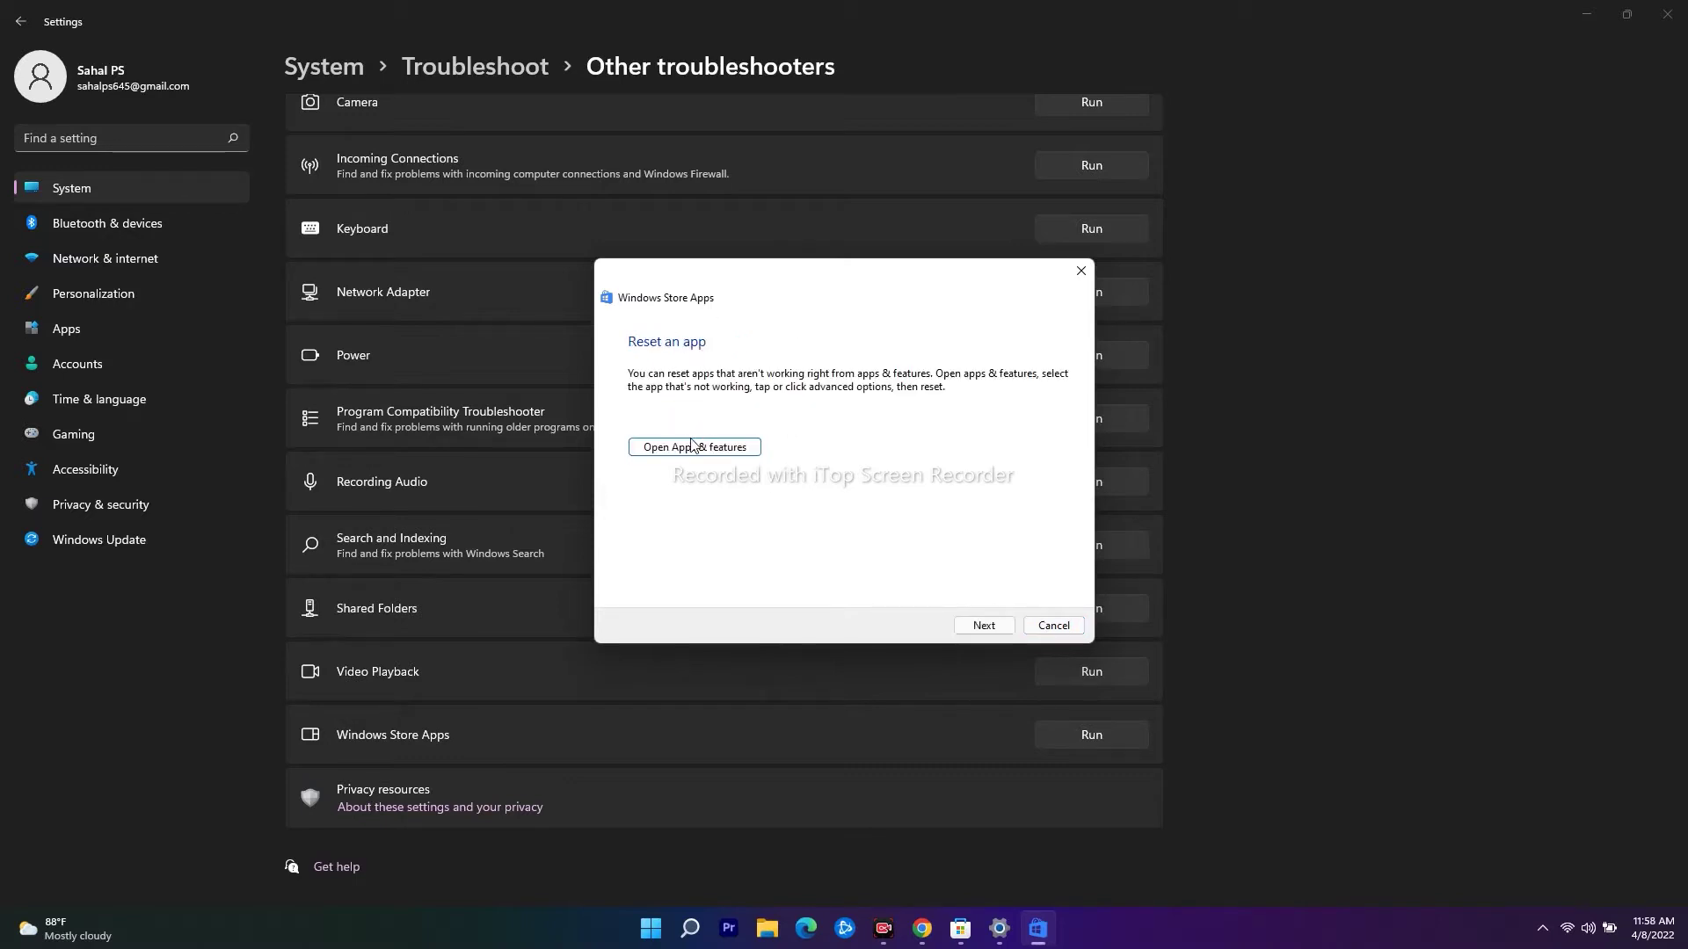
{"action": "left_click", "coordinate": [1002, 628]}
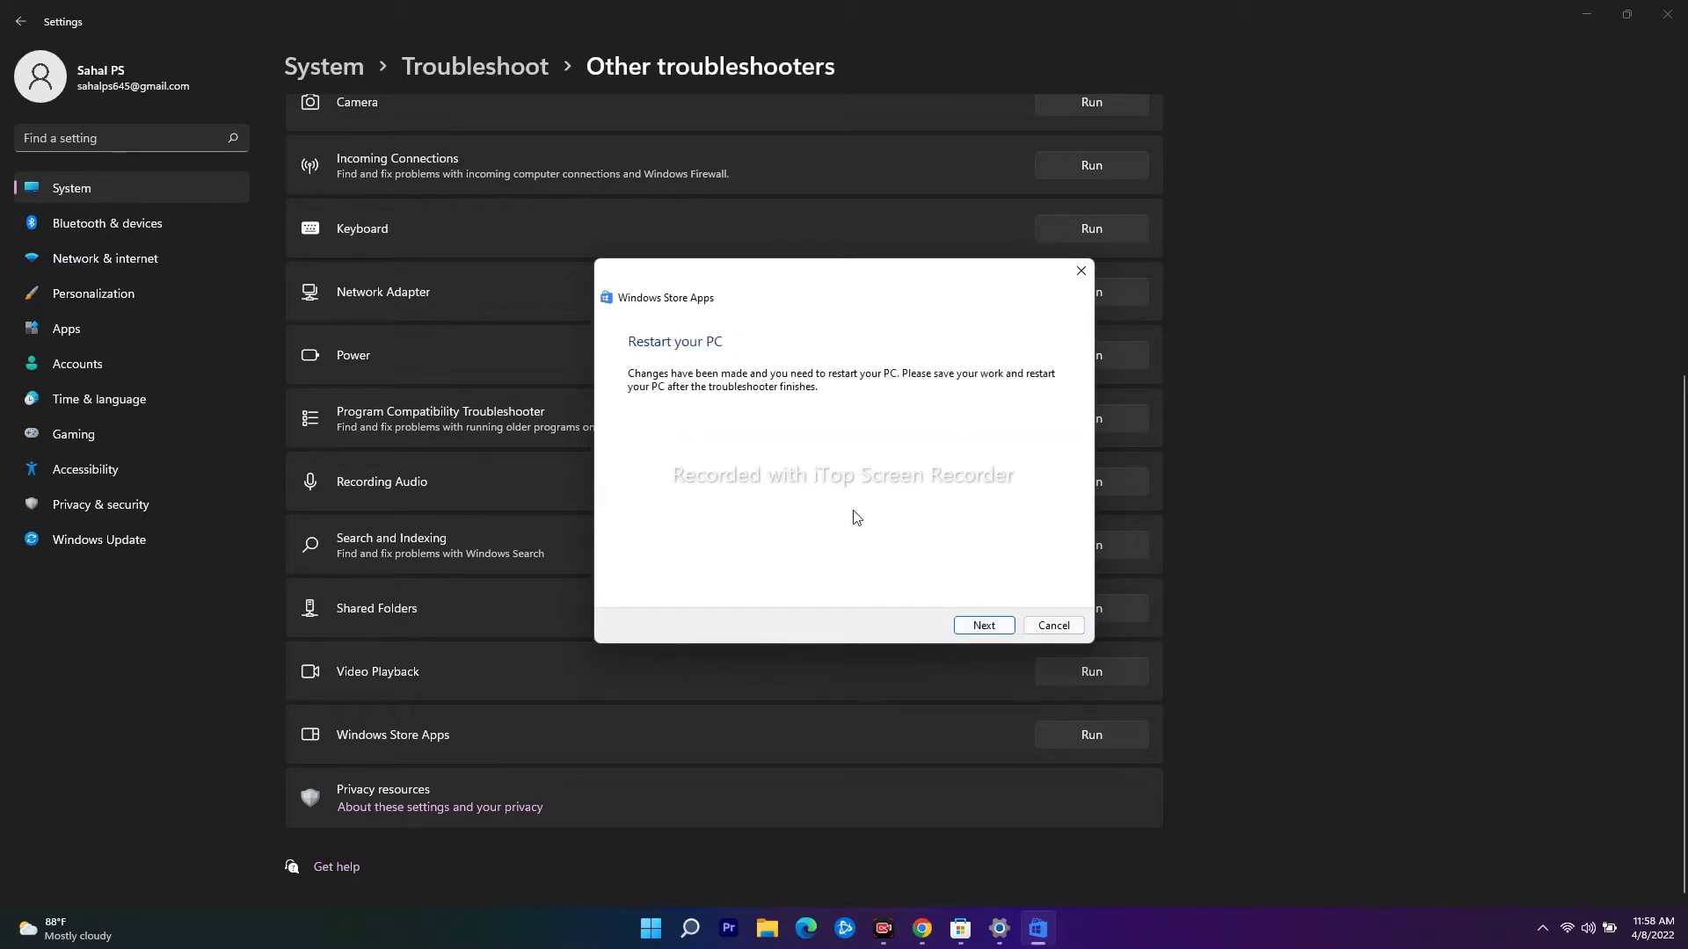
{"action": "left_click", "coordinate": [994, 628]}
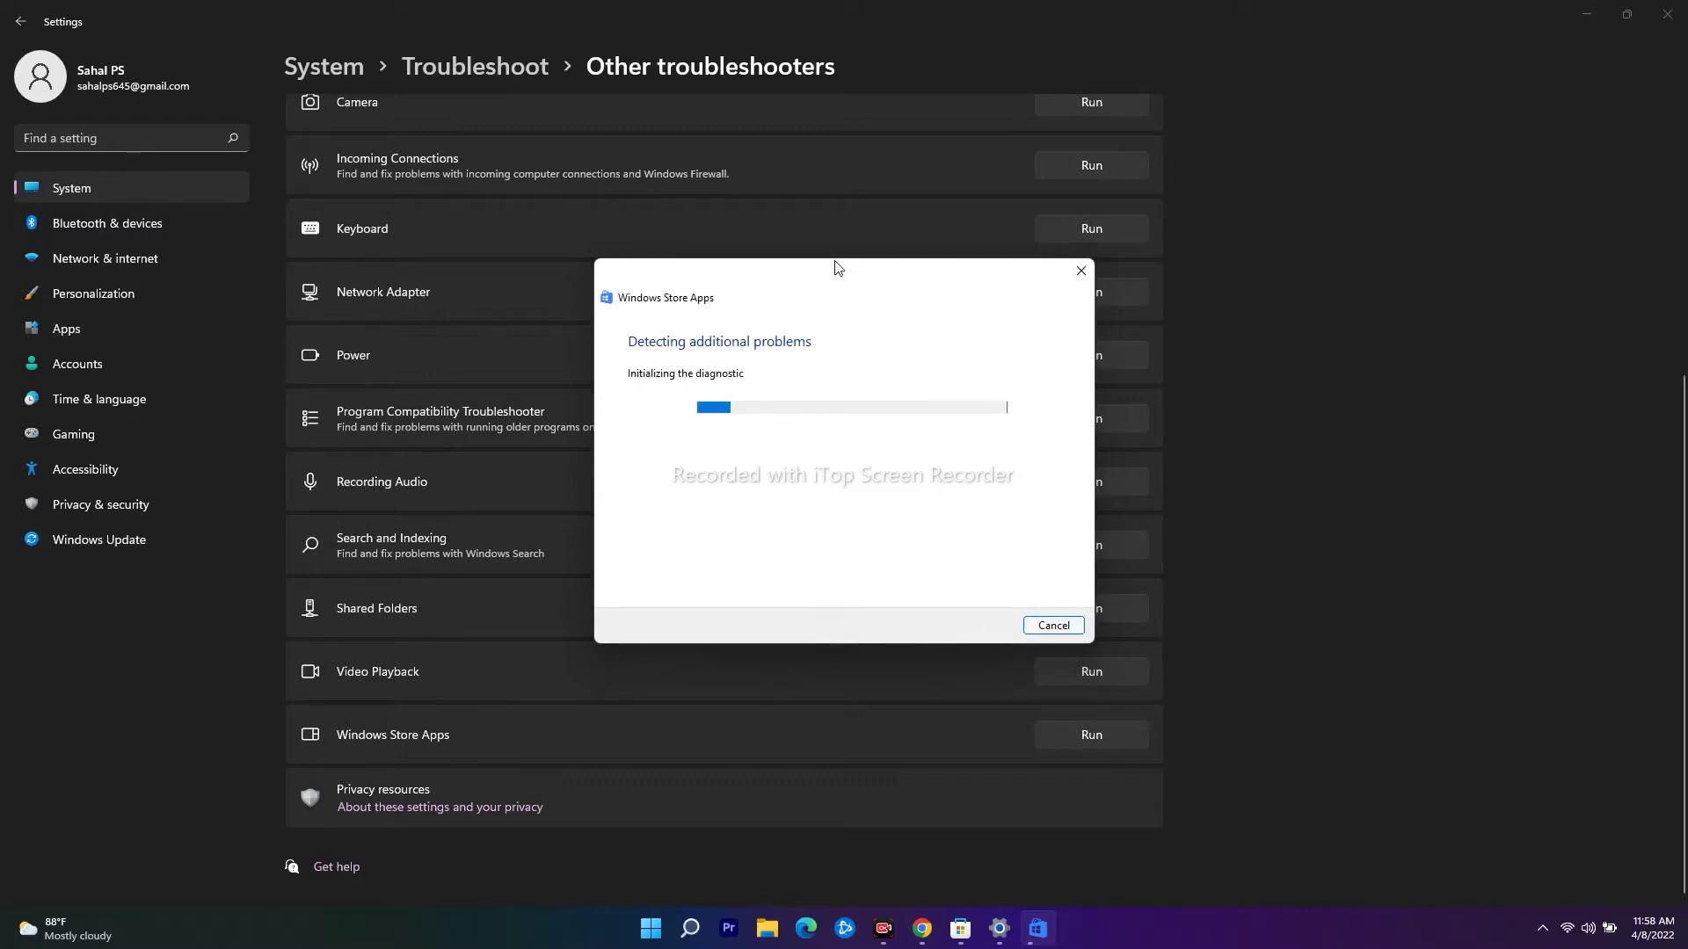
{"action": "left_click_drag", "start_coordinate": [836, 265], "coordinate": [1206, 364]}
{"action": "left_click", "coordinate": [1601, 14]}
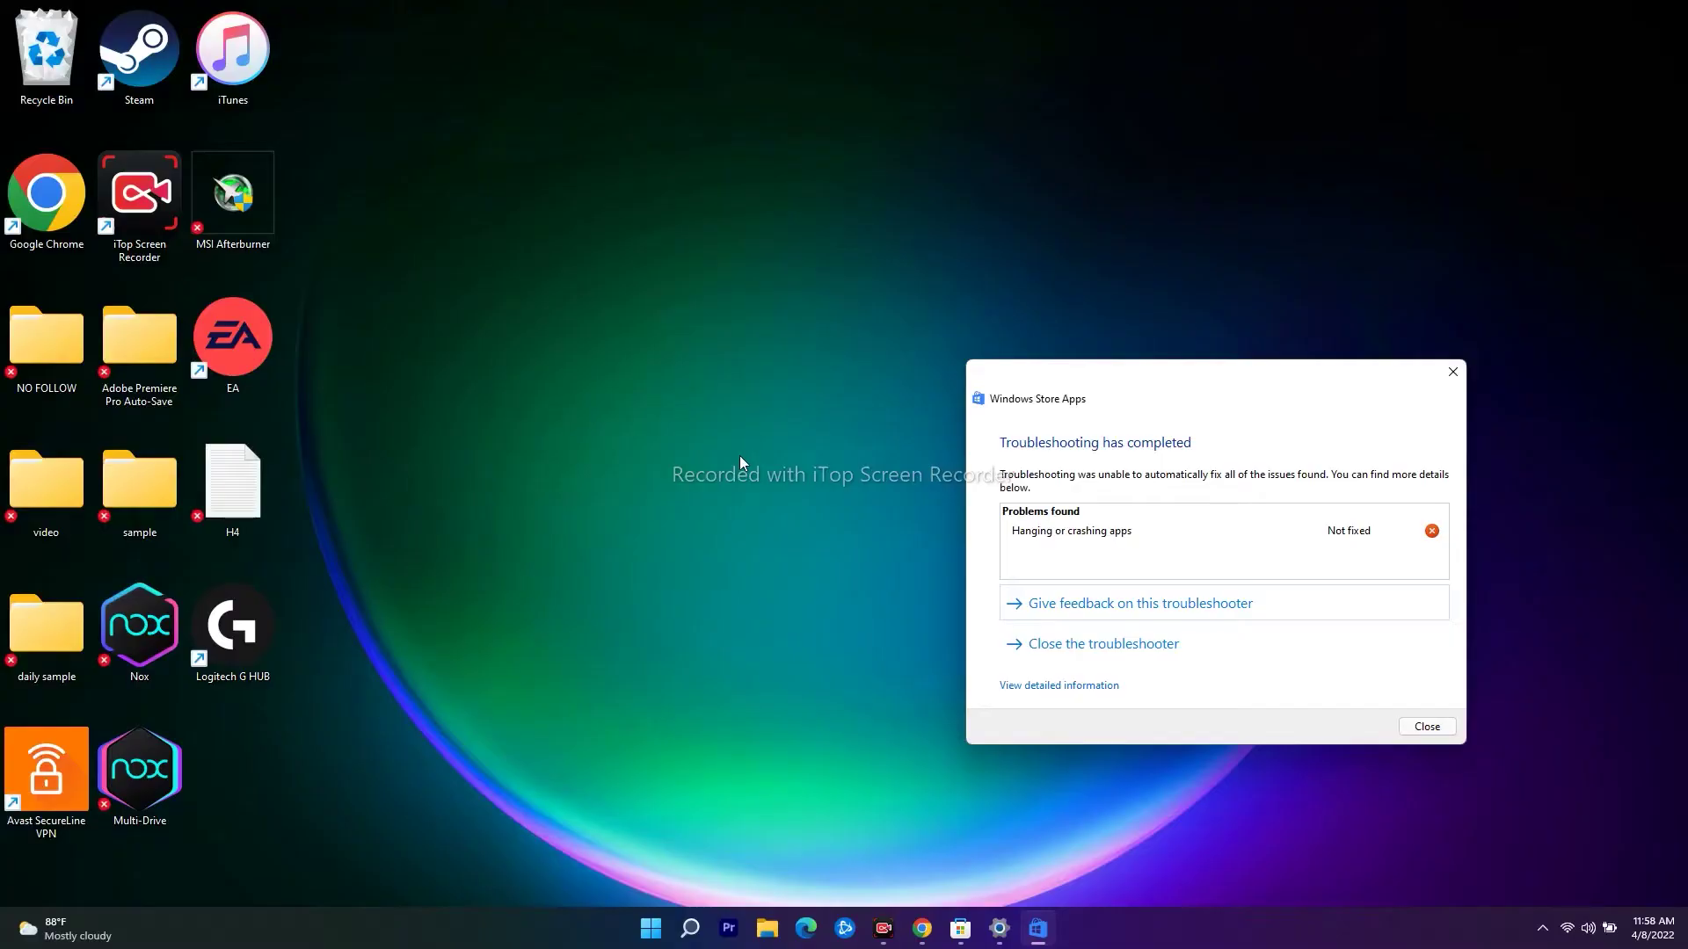
{"action": "left_click", "coordinate": [1426, 726]}
Reset the Microsoft Store cache by running wsreset, and minimize the Store once it reopens.
{"action": "left_click", "coordinate": [714, 934]}
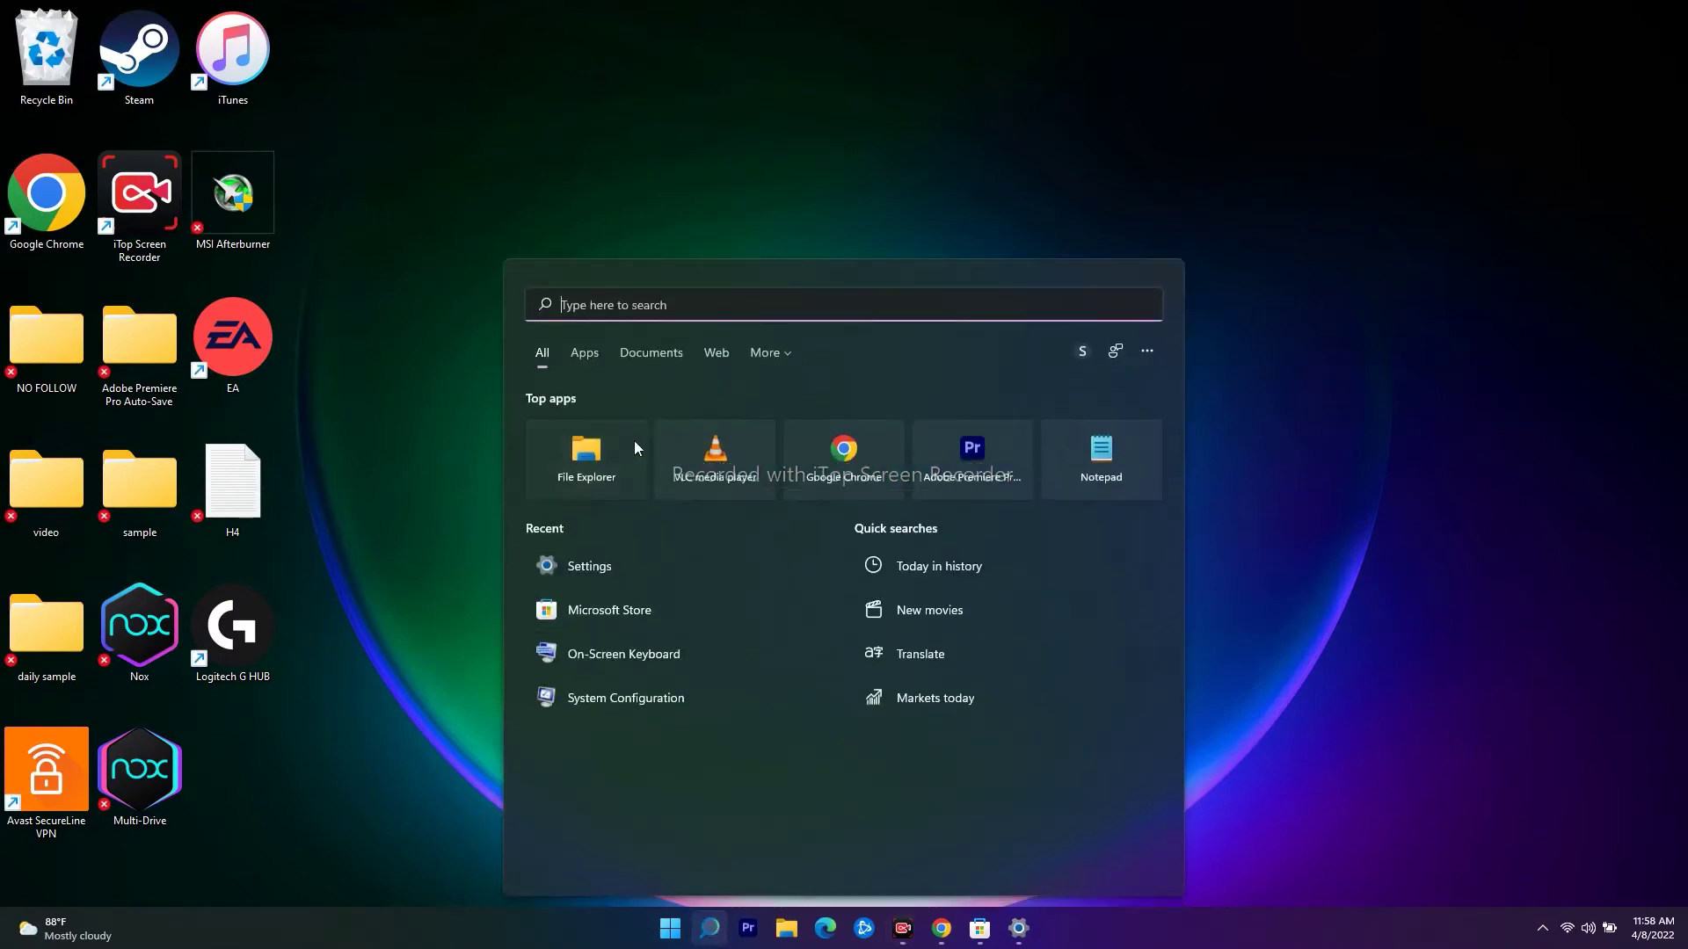
{"action": "type", "text": "wsrese"}
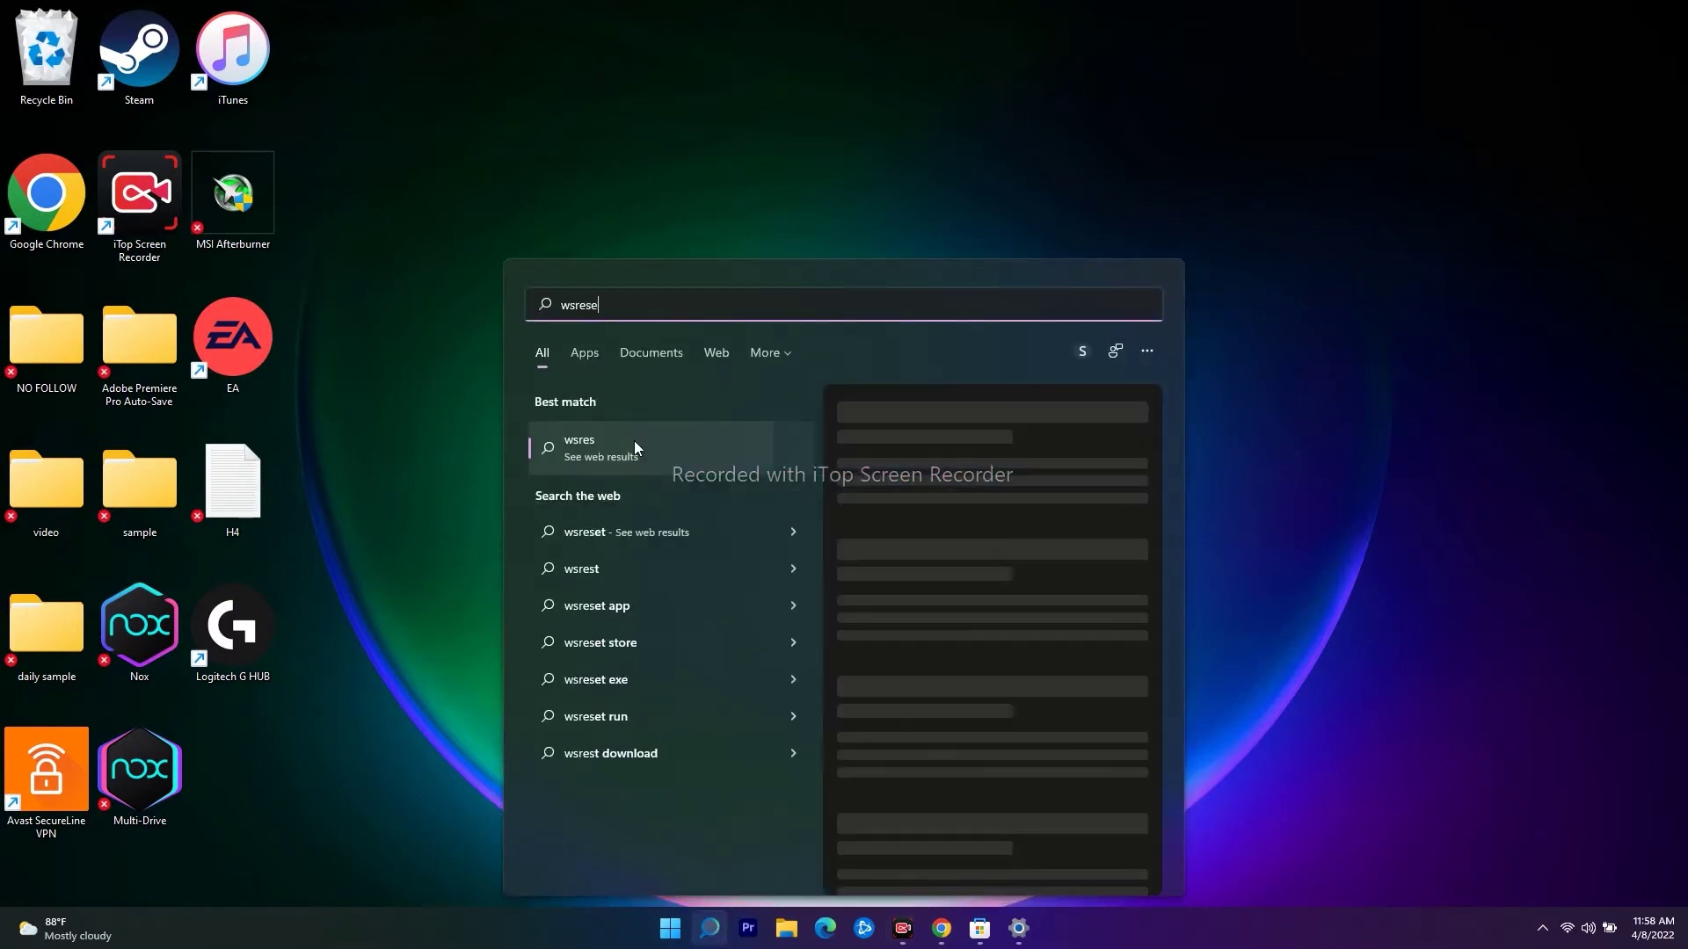
{"action": "type", "text": "t"}
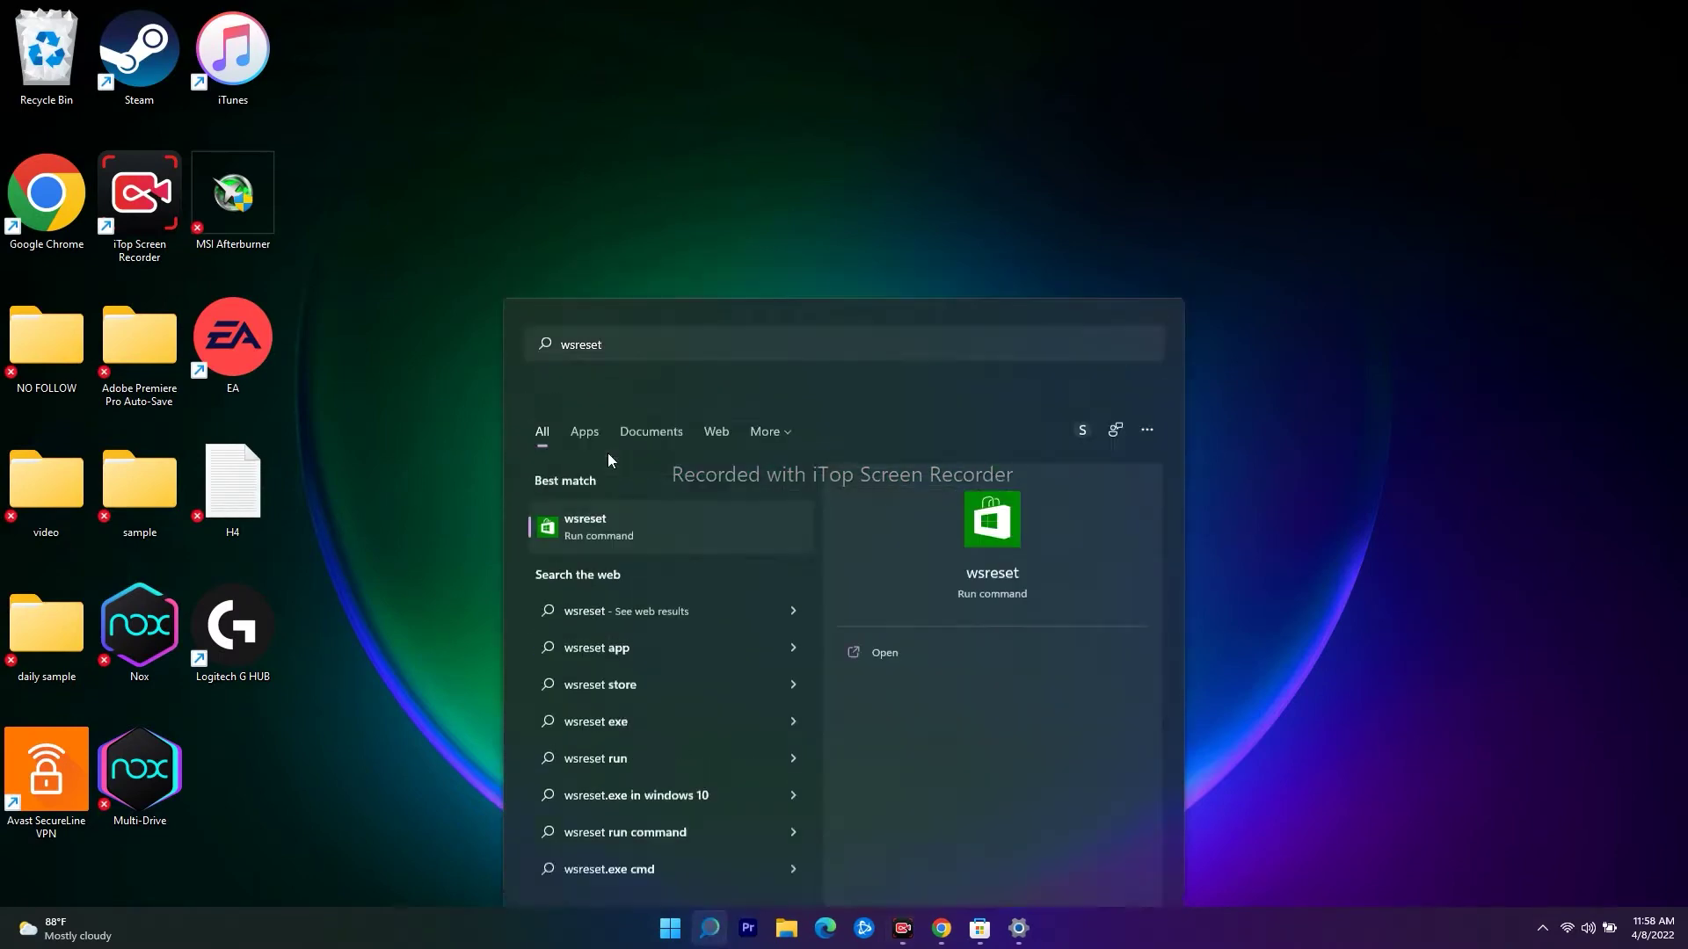
{"action": "key", "text": "Return"}
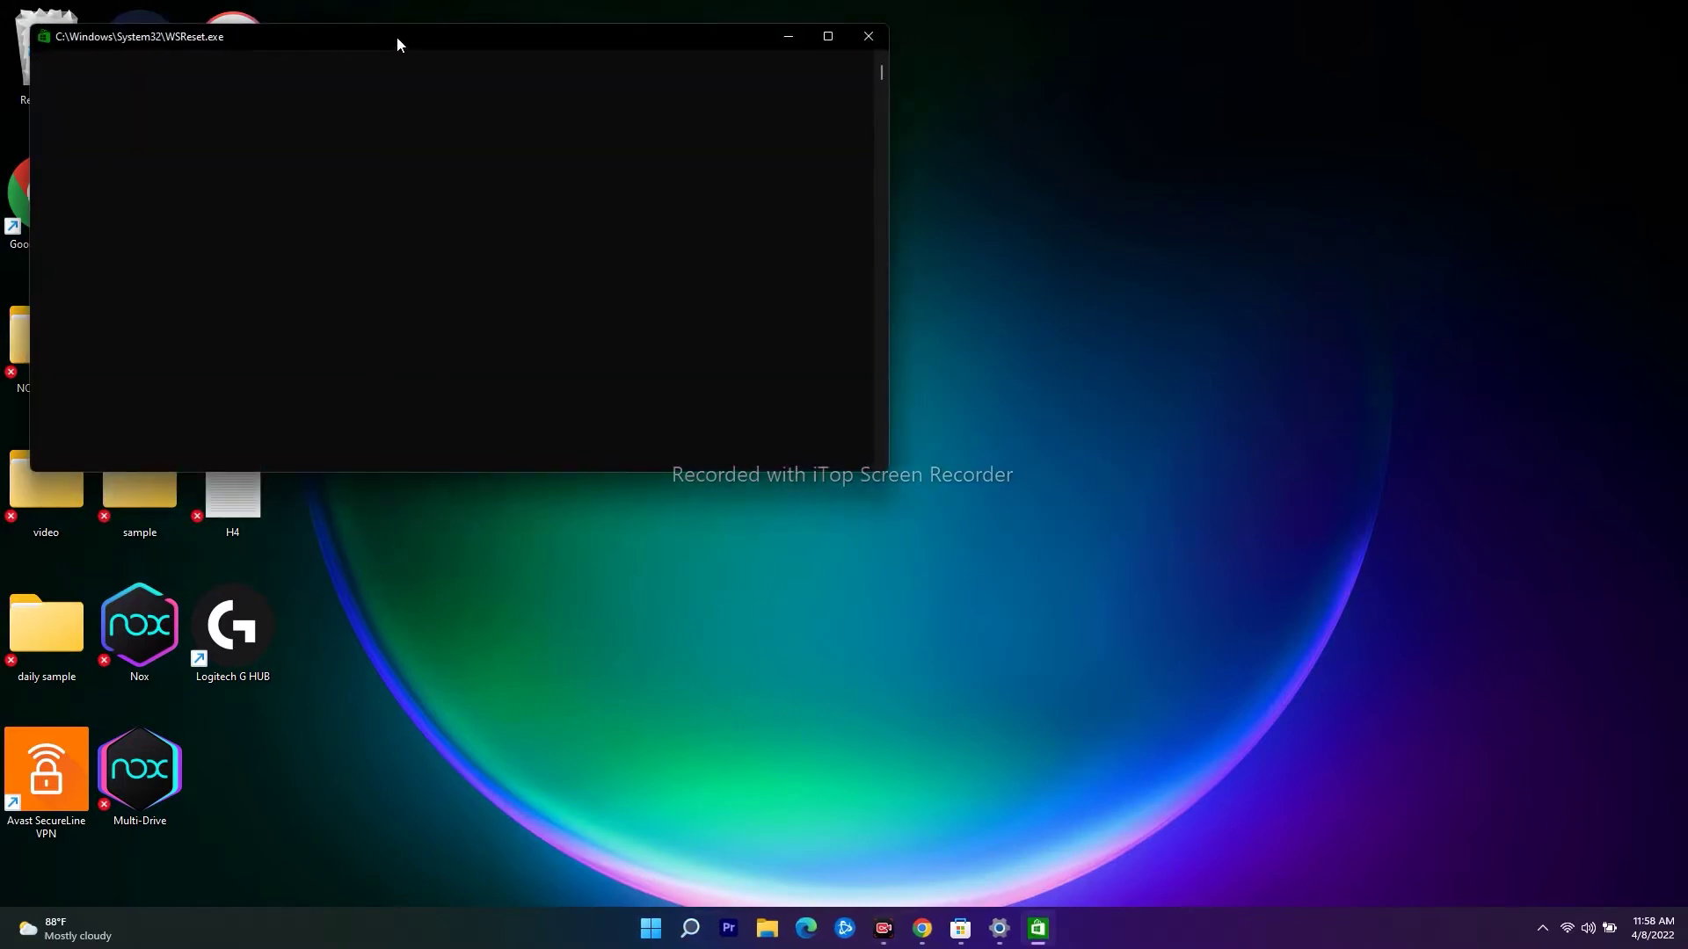
{"action": "left_click_drag", "start_coordinate": [397, 44], "coordinate": [798, 118]}
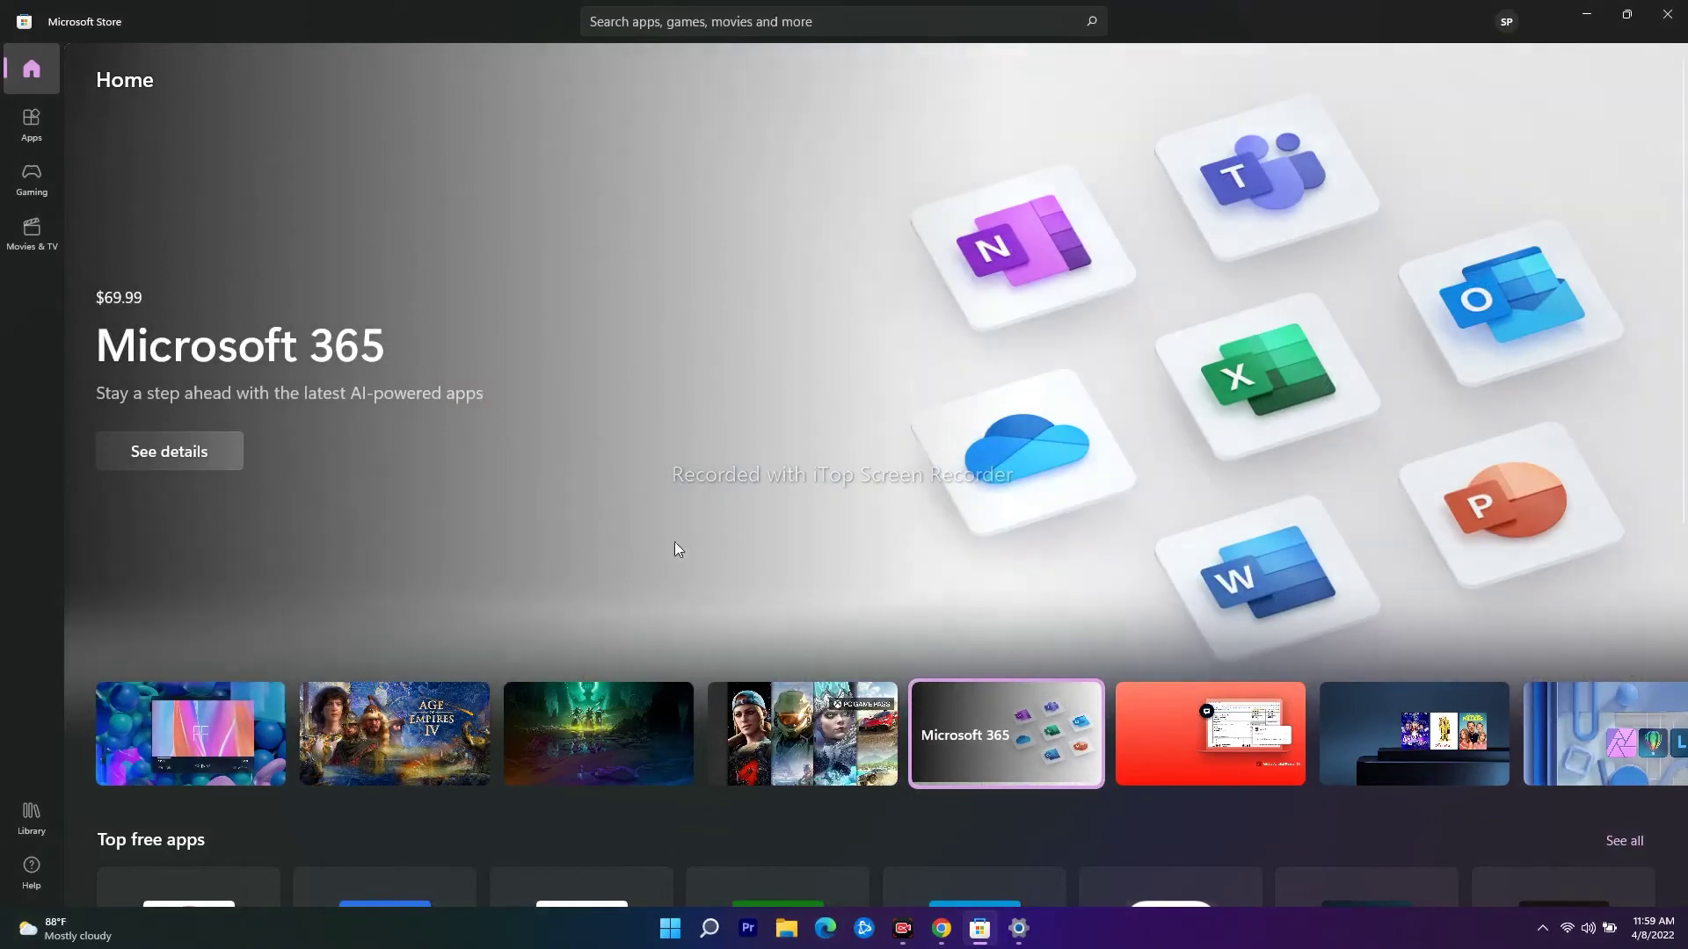
{"action": "left_click", "coordinate": [1587, 14]}
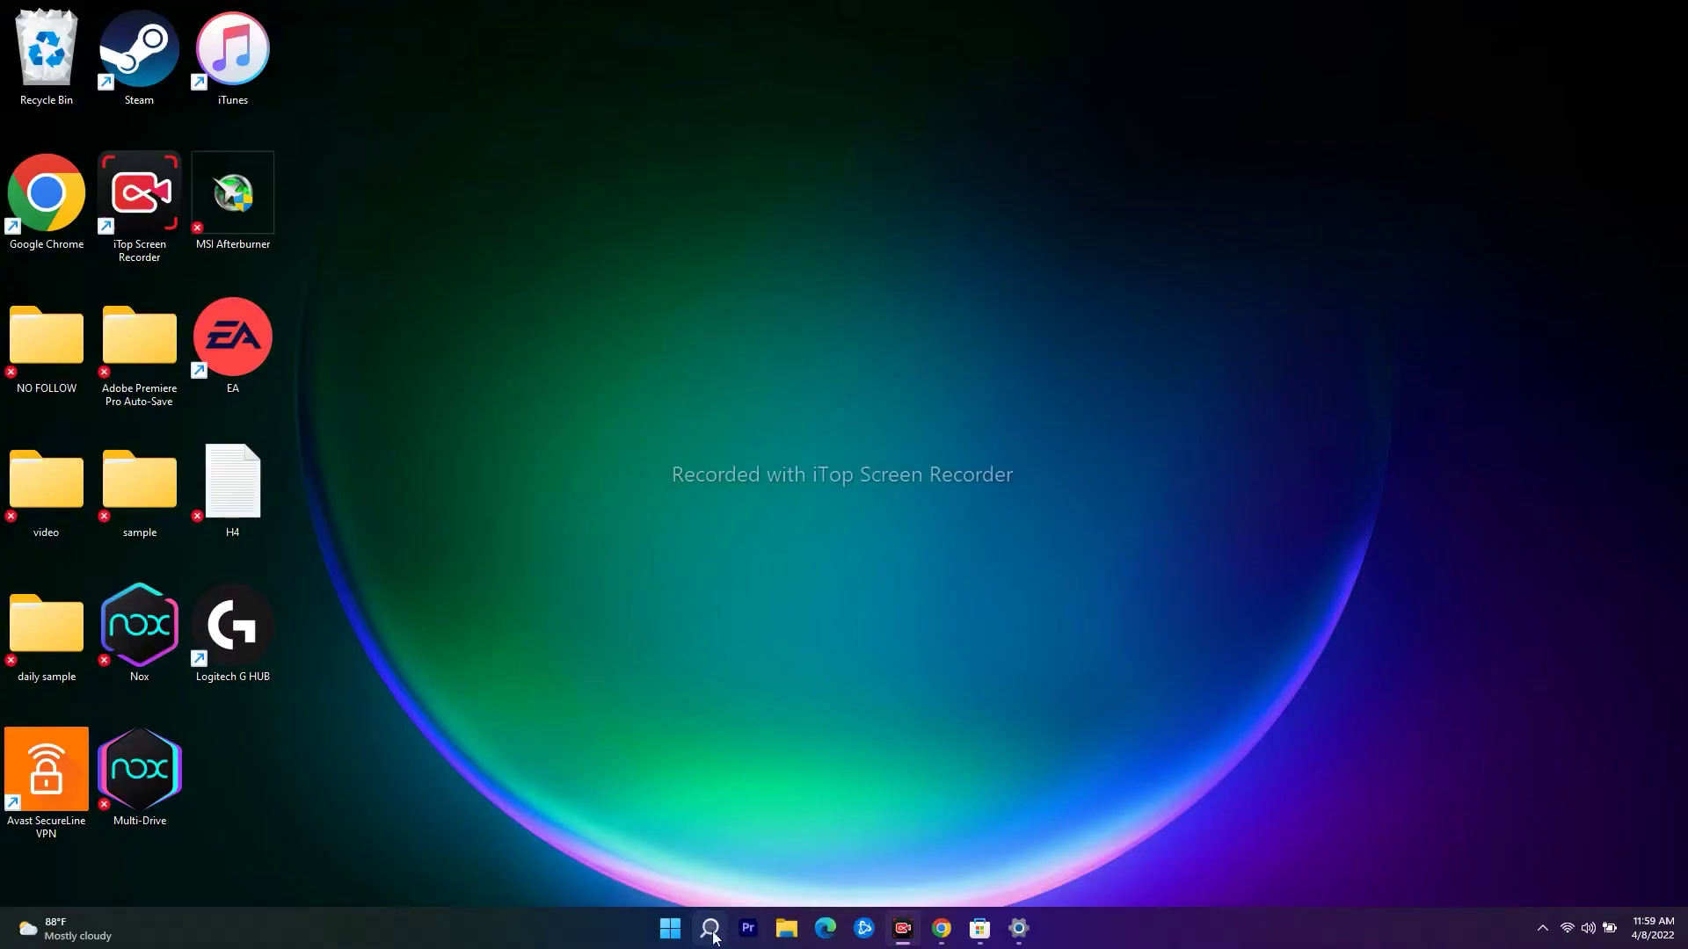
Check the Windows Update page in Settings for pending updates, and close Settings.
{"action": "left_click", "coordinate": [709, 927]}
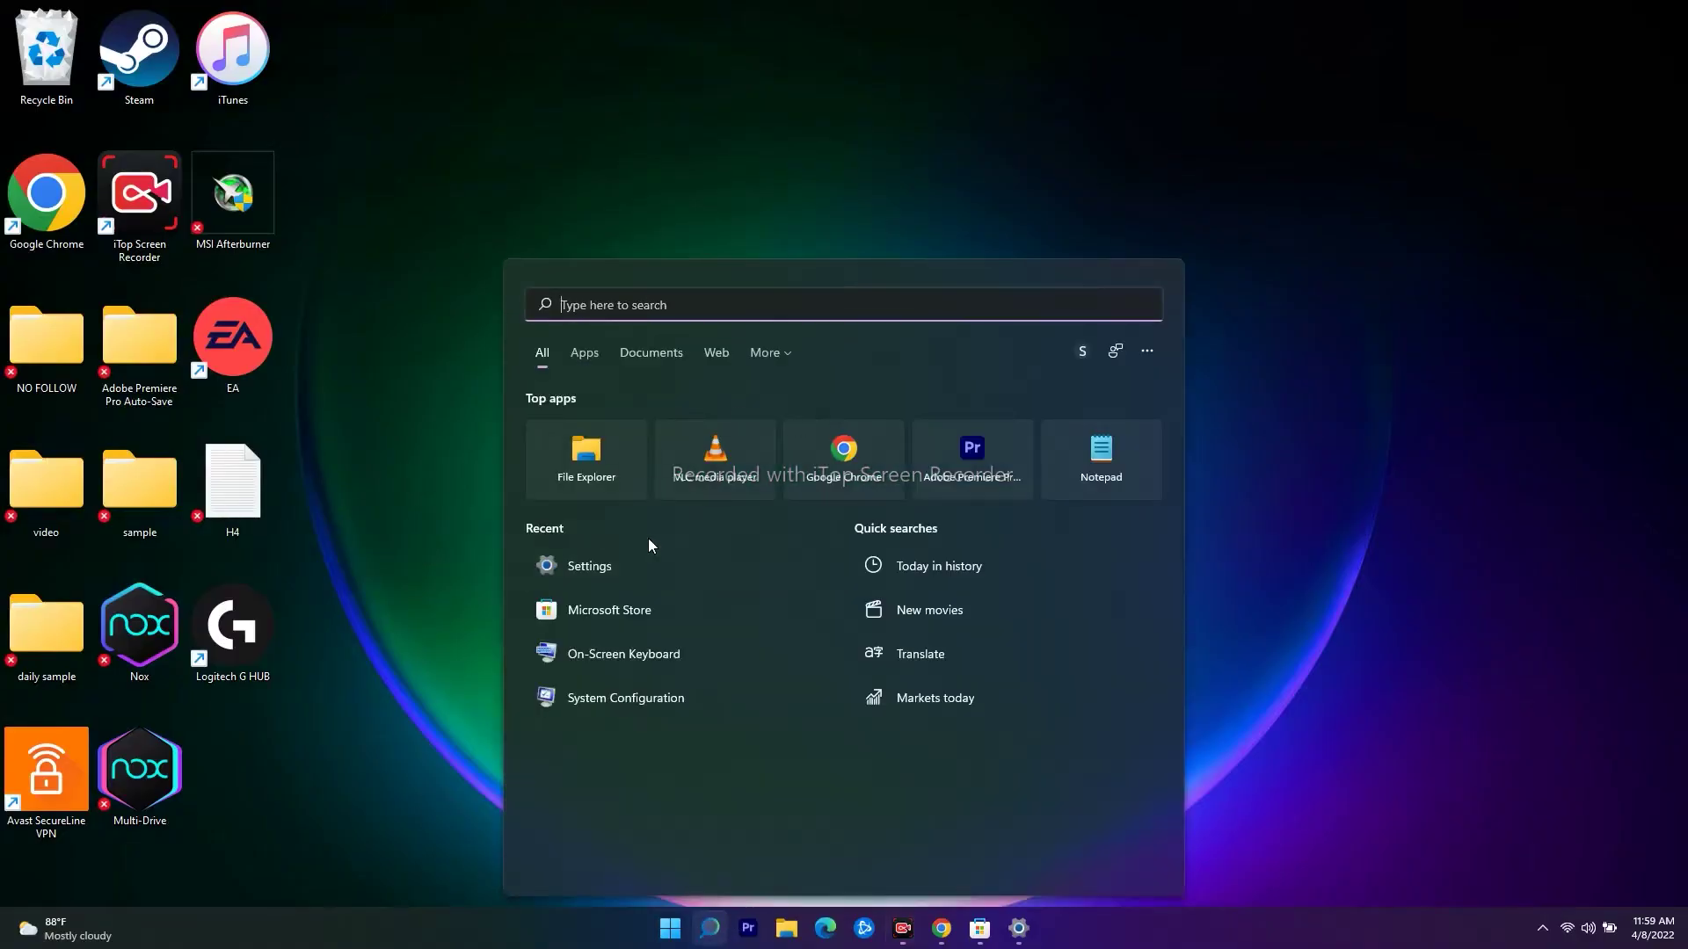
{"action": "left_click", "coordinate": [612, 570]}
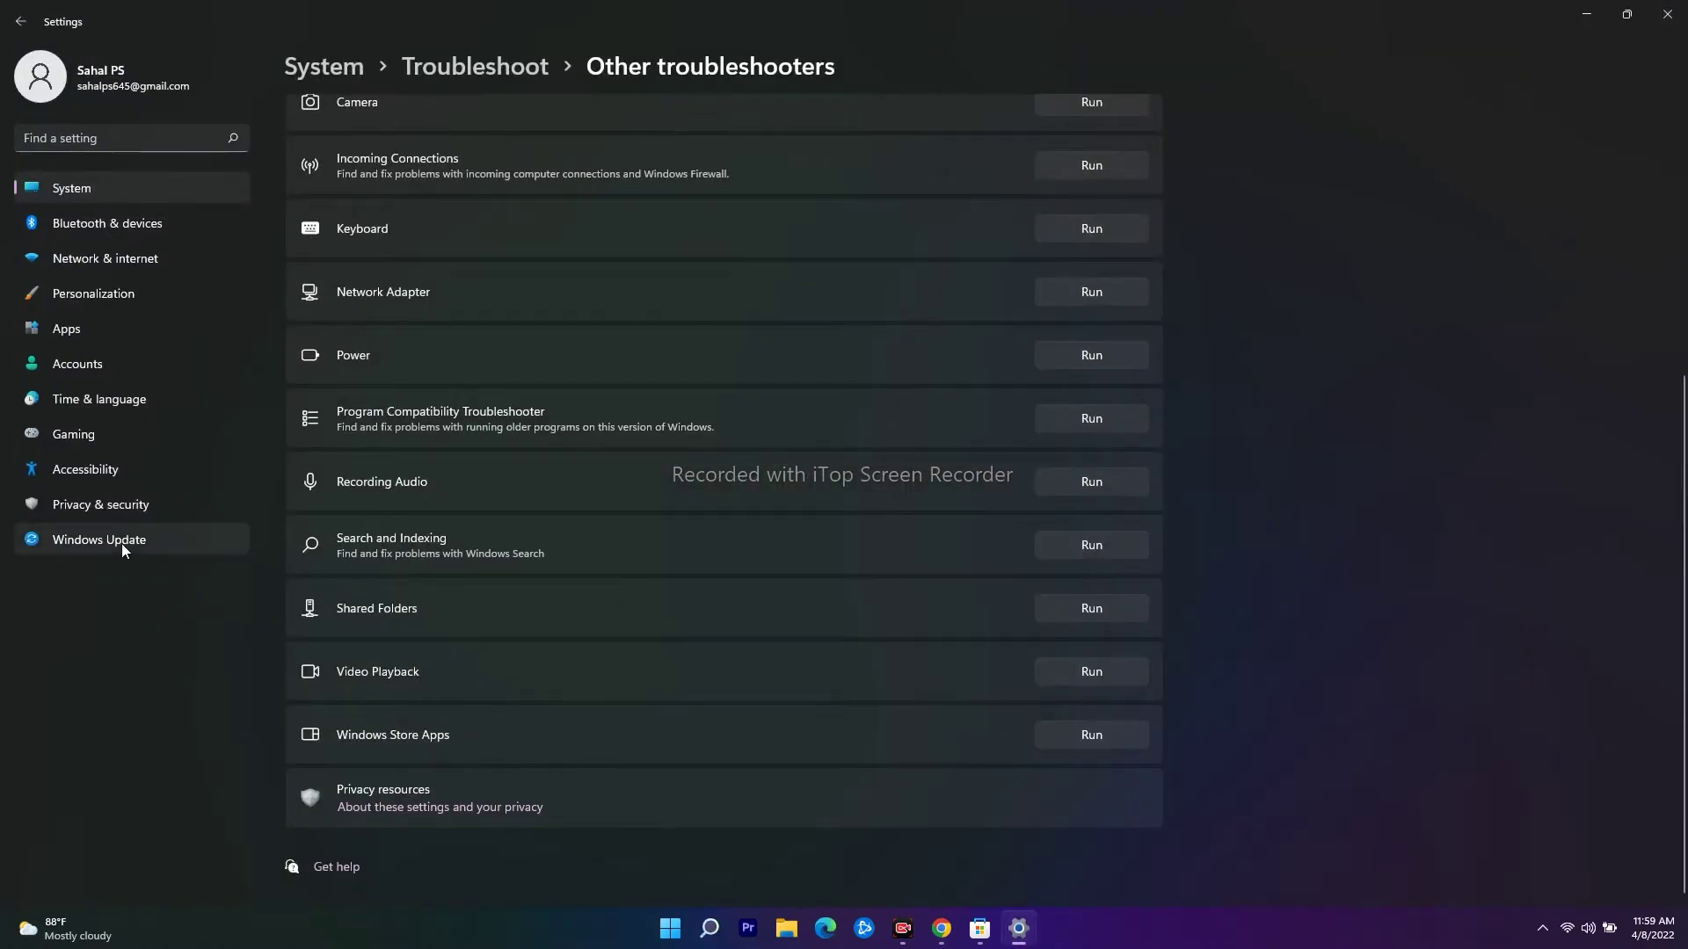
{"action": "left_click", "coordinate": [156, 546]}
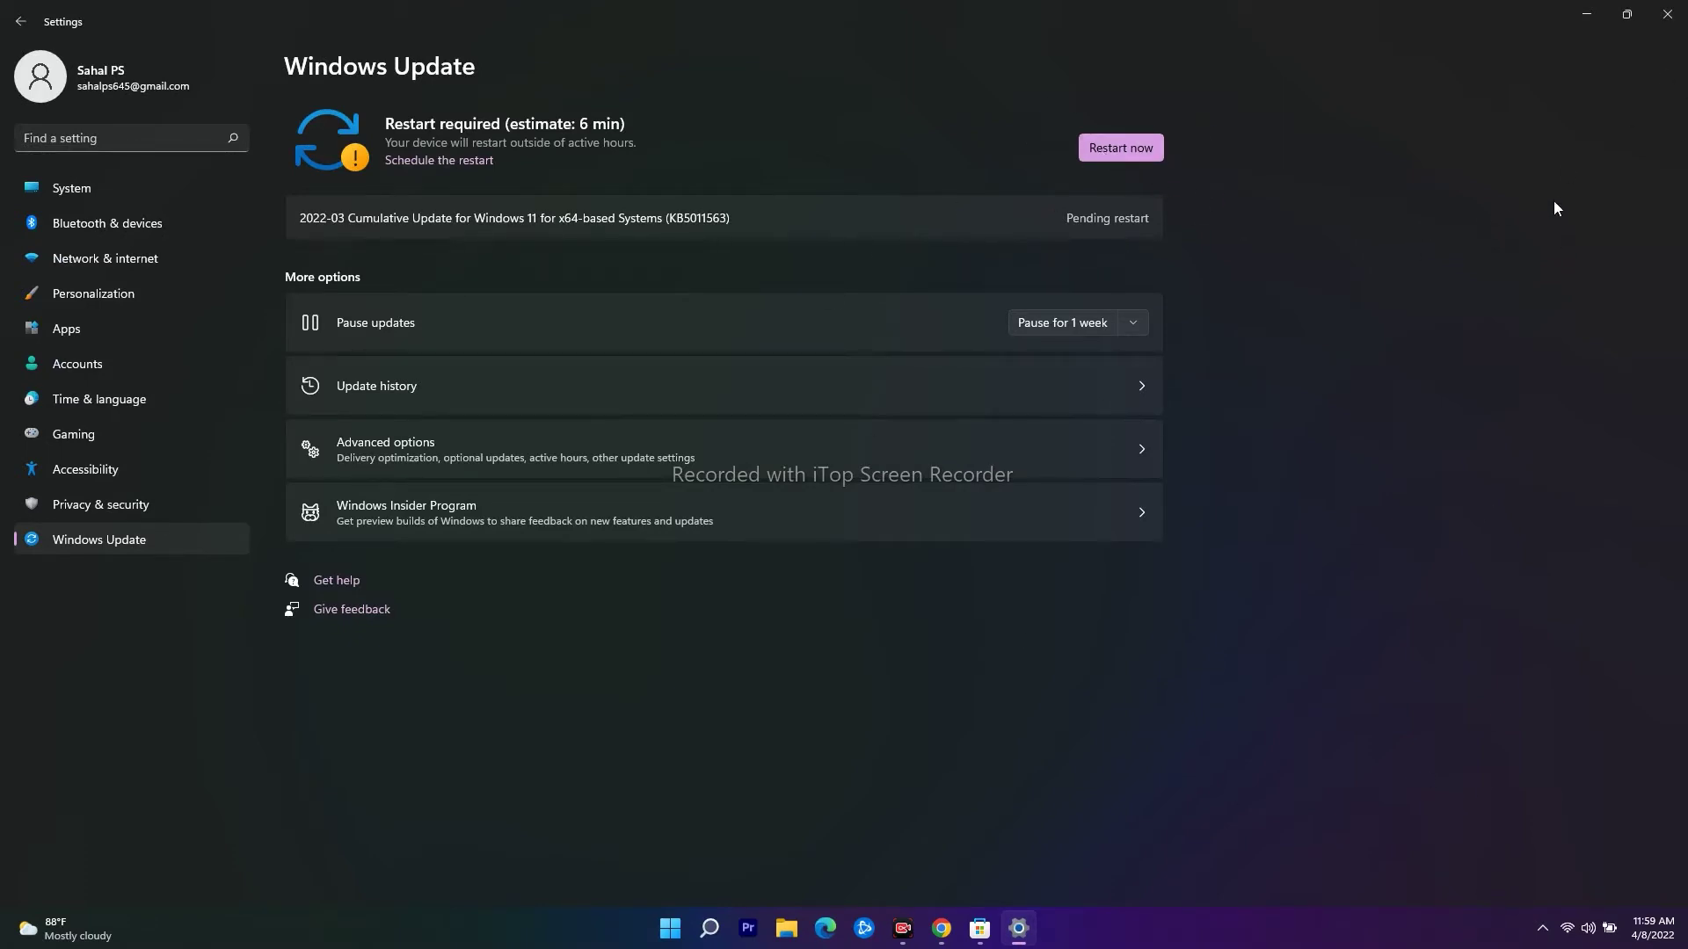
{"action": "left_click", "coordinate": [1668, 15]}
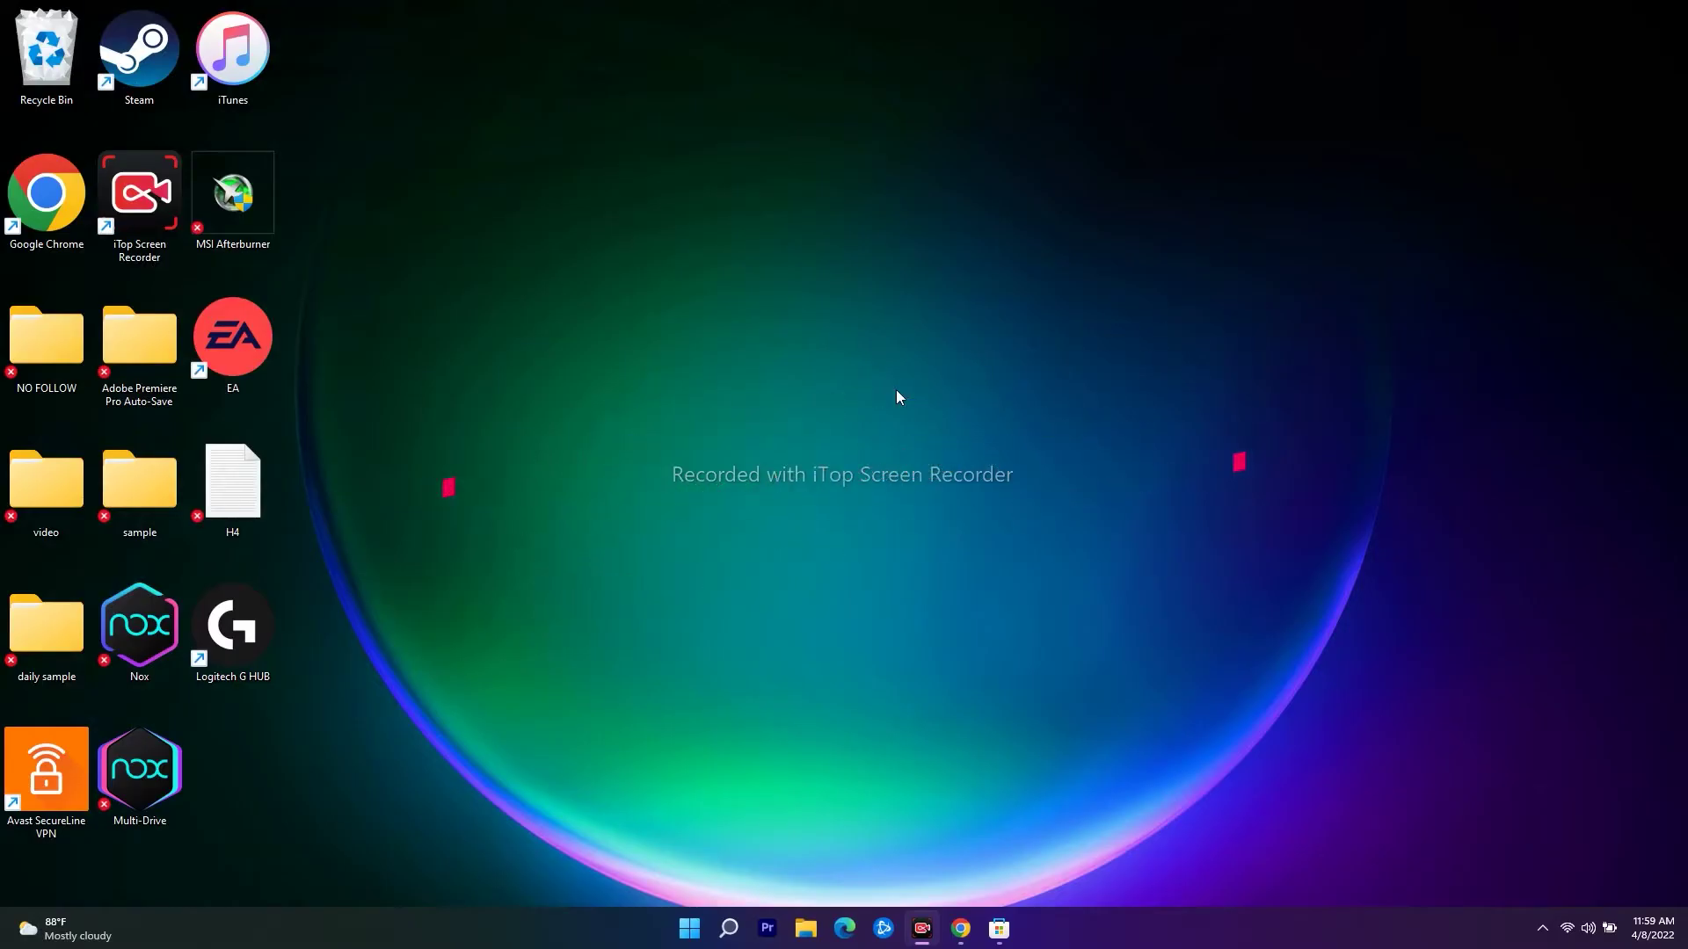
Open the Apps & features page in Settings and search the app list for "Microsoft st".
{"action": "left_click", "coordinate": [729, 929]}
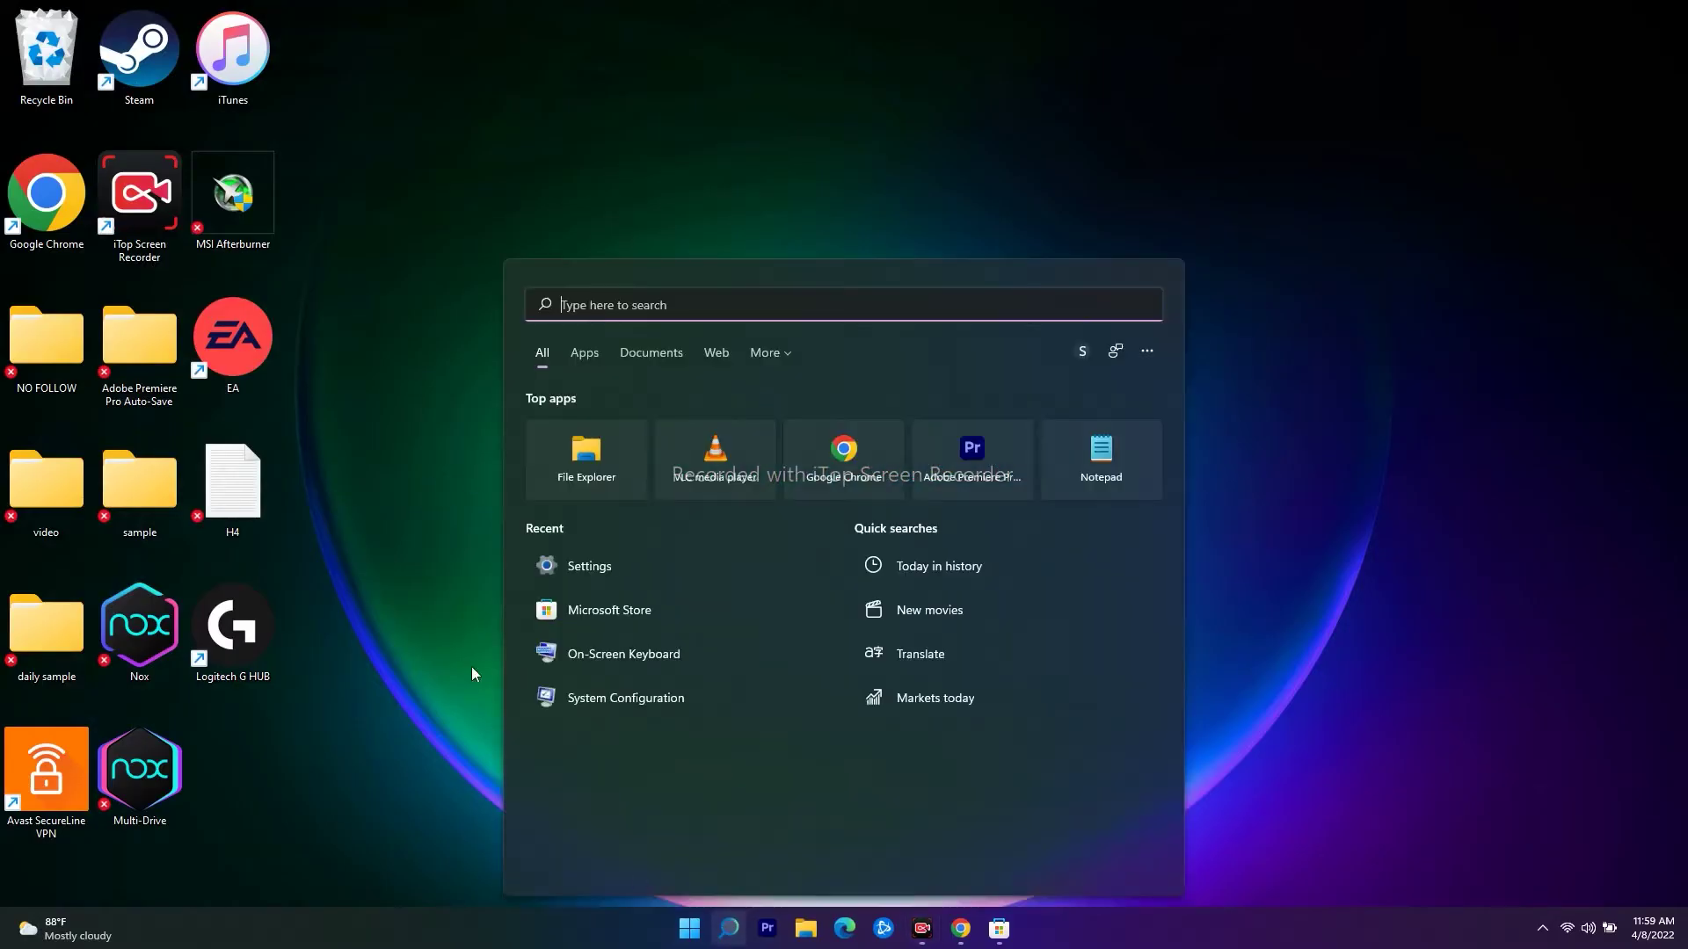
{"action": "left_click", "coordinate": [641, 567]}
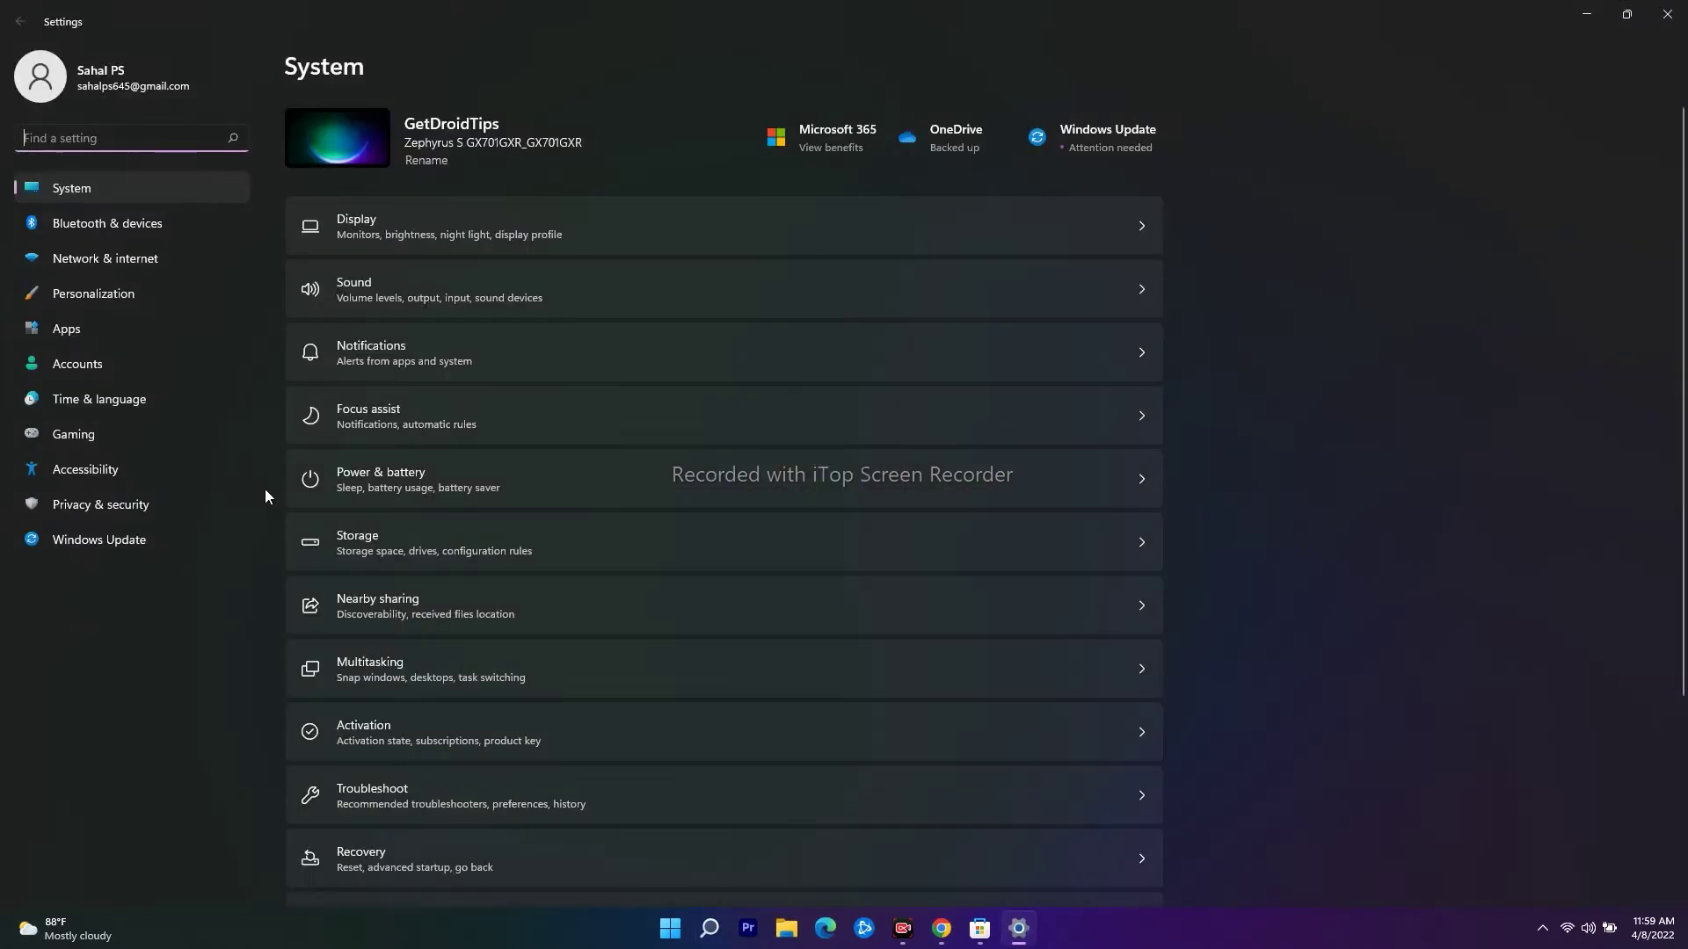
{"action": "left_click", "coordinate": [69, 330]}
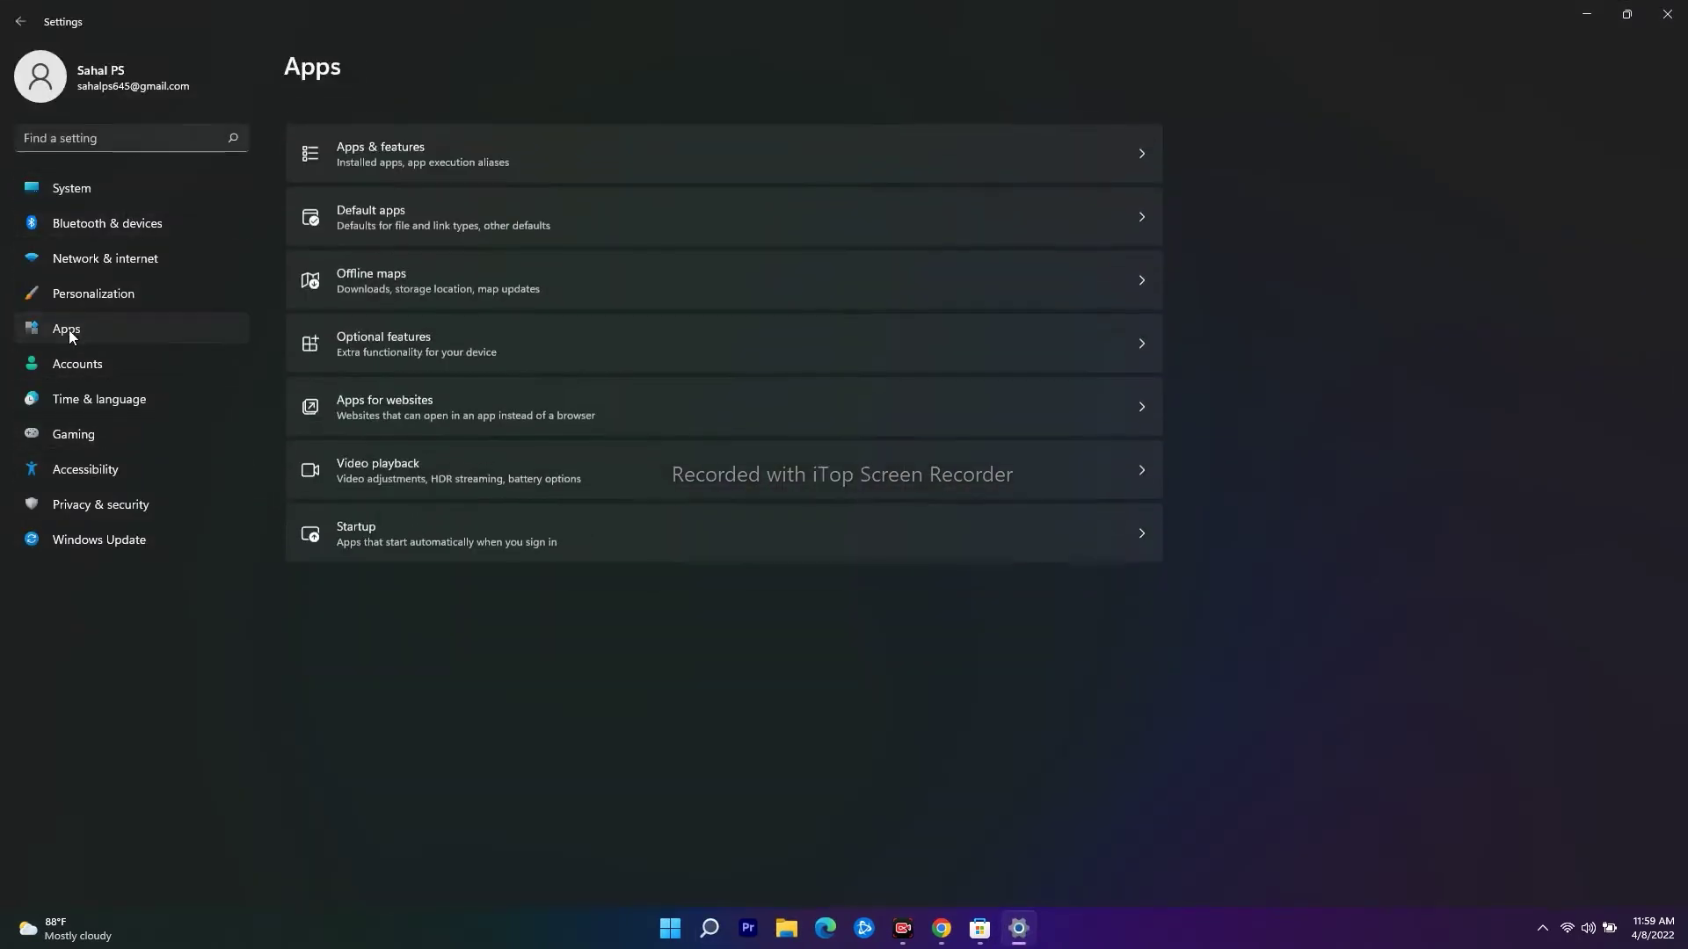
{"action": "left_click", "coordinate": [389, 132]}
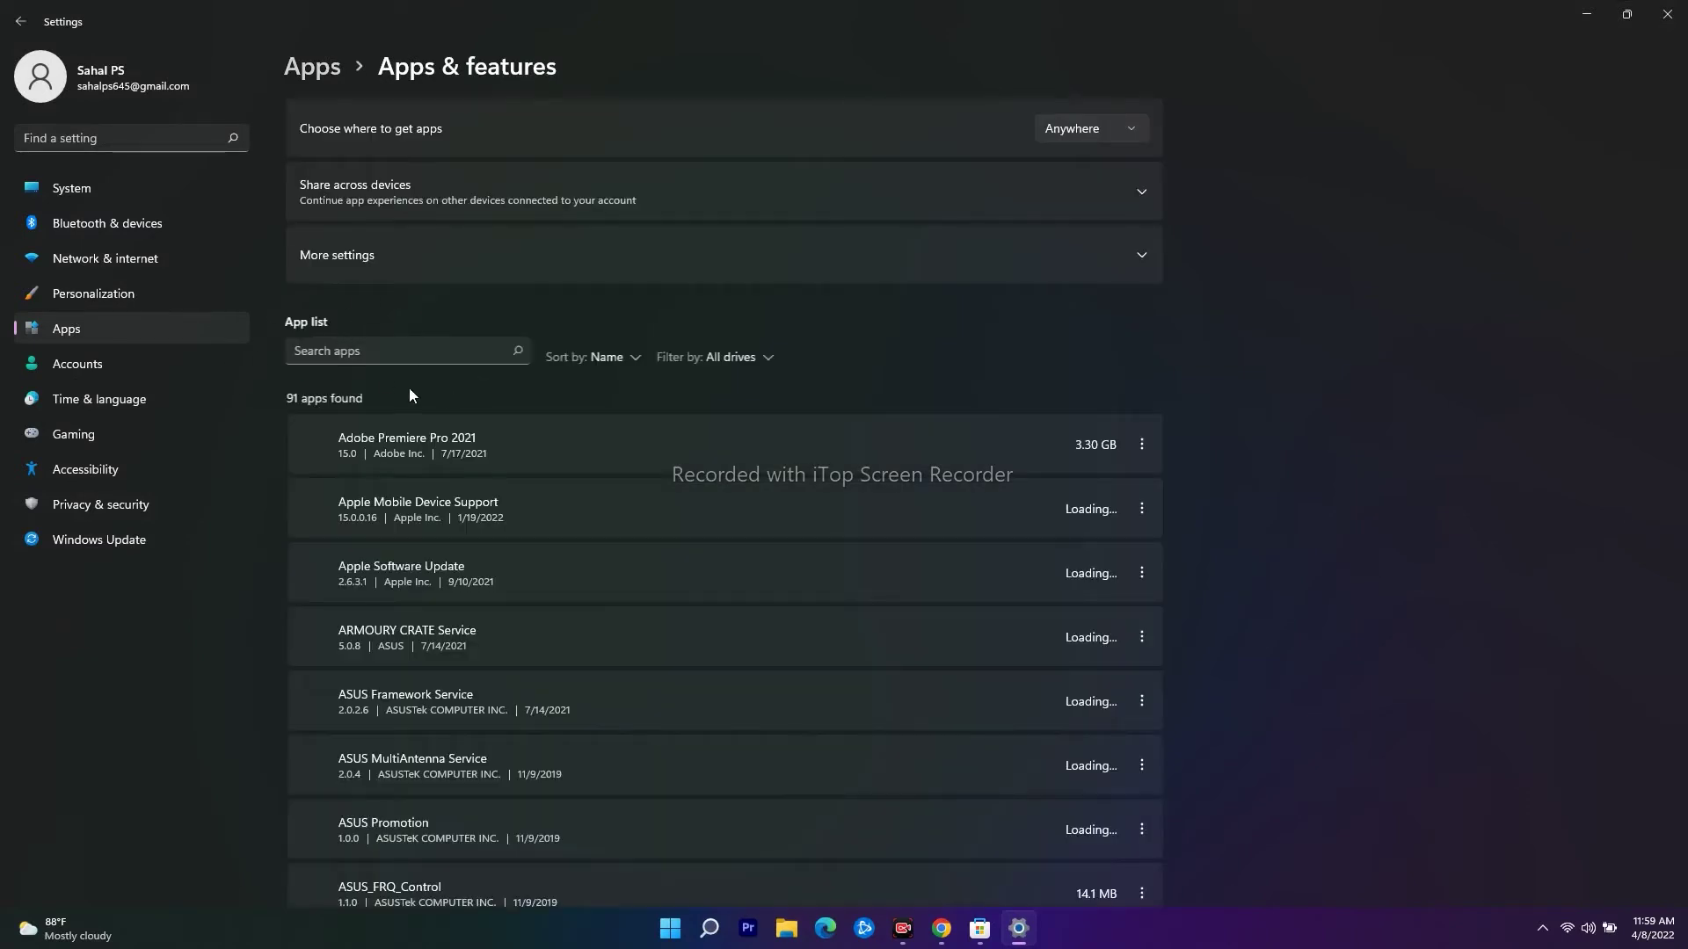
{"action": "left_click", "coordinate": [352, 355]}
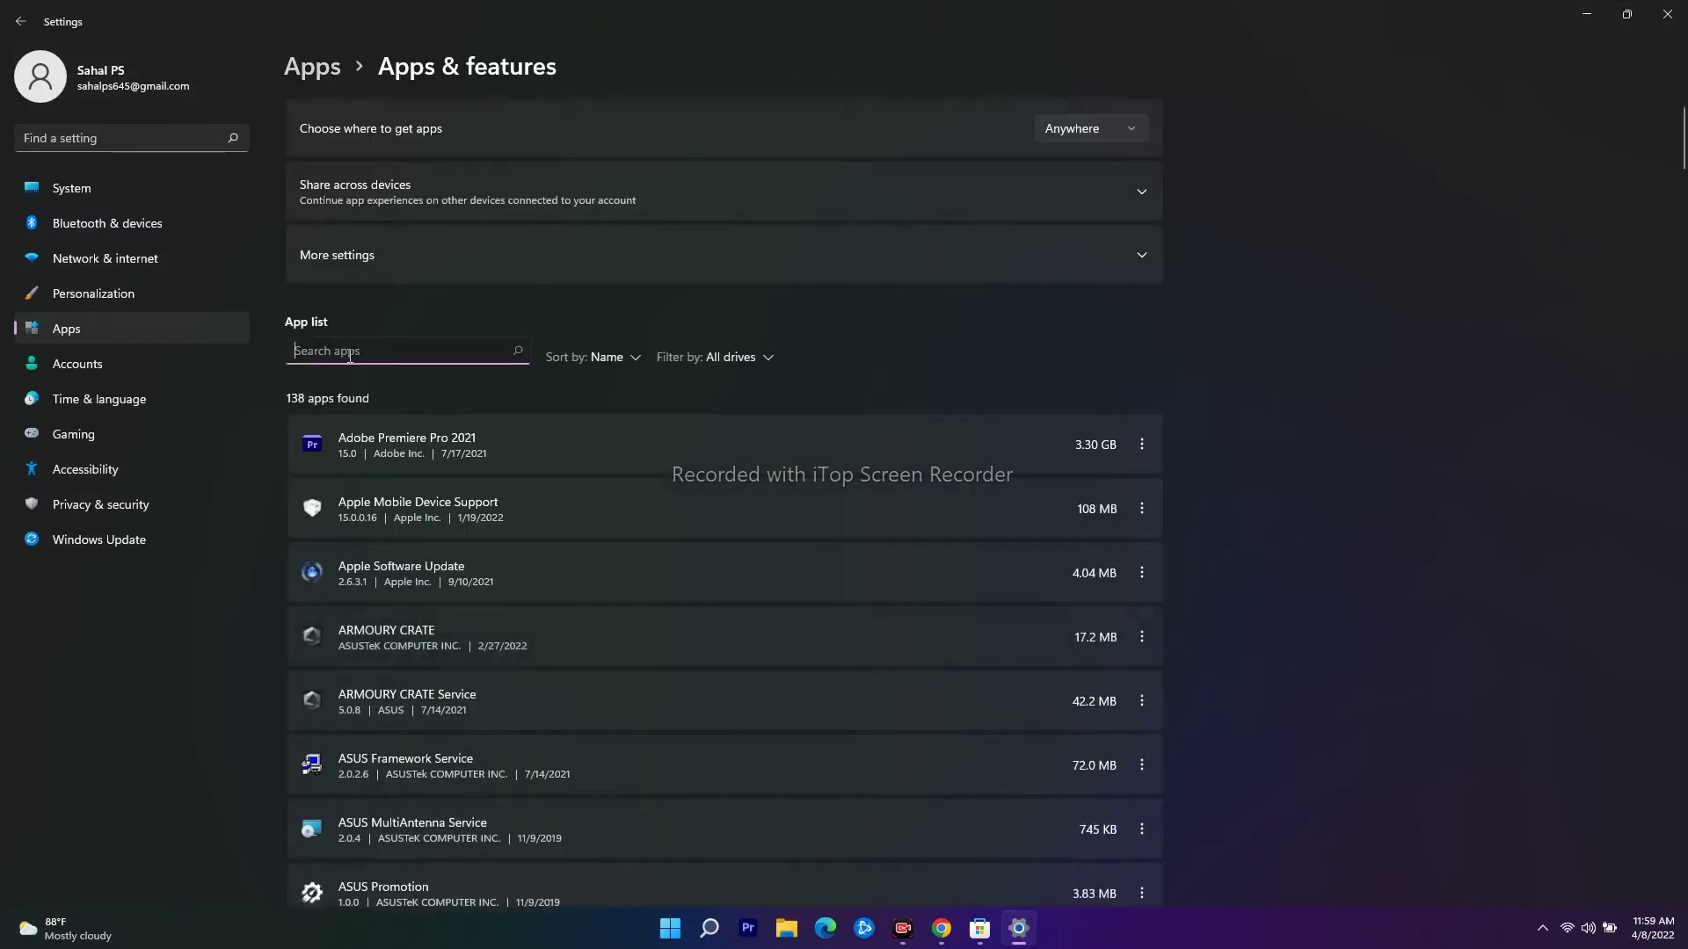
{"action": "type", "text": "microso"}
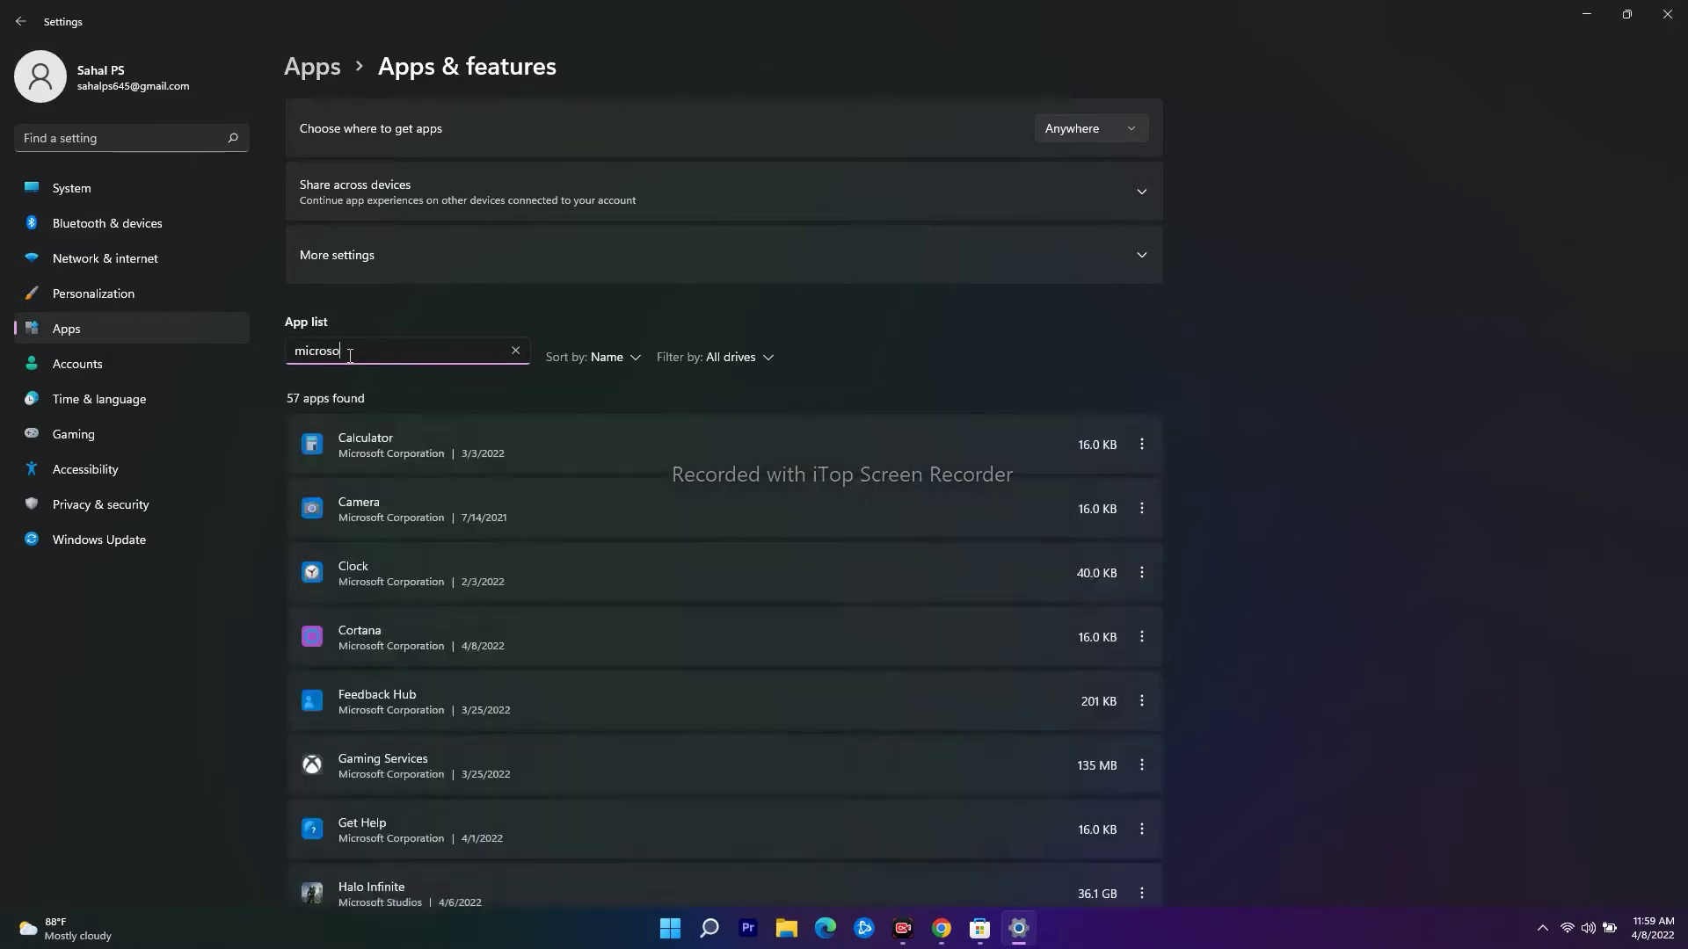
{"action": "type", "text": "ft st"}
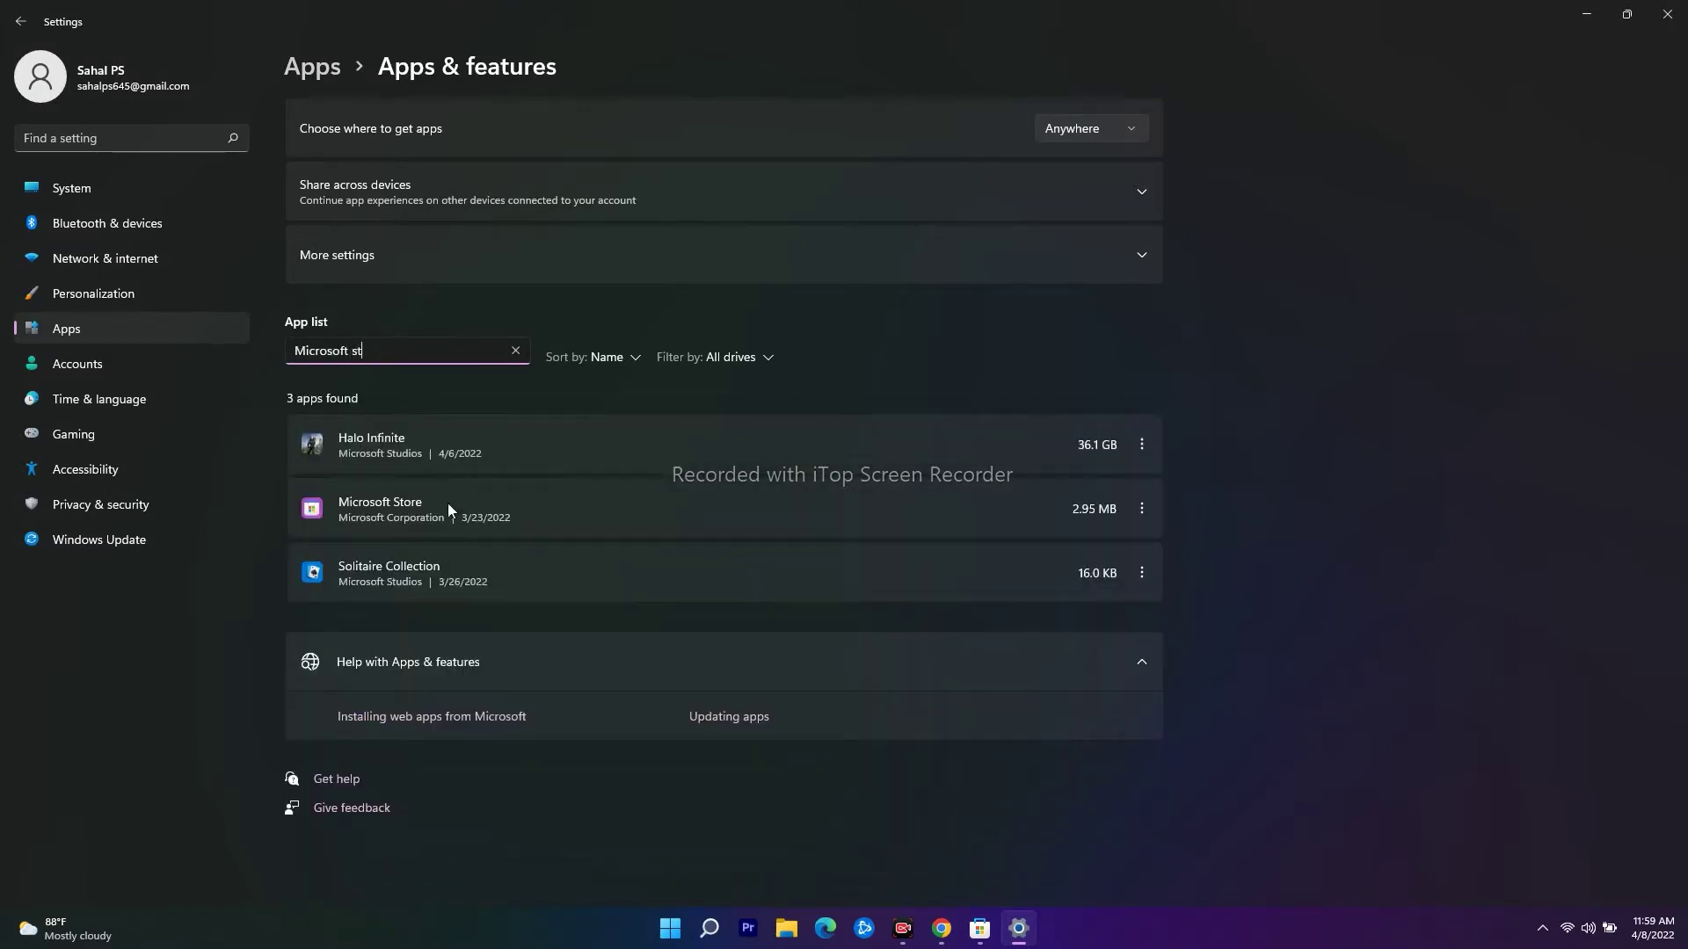
Reset the Microsoft Store app from its advanced options, confirming the deletion of its app data.
{"action": "left_click", "coordinate": [1143, 509]}
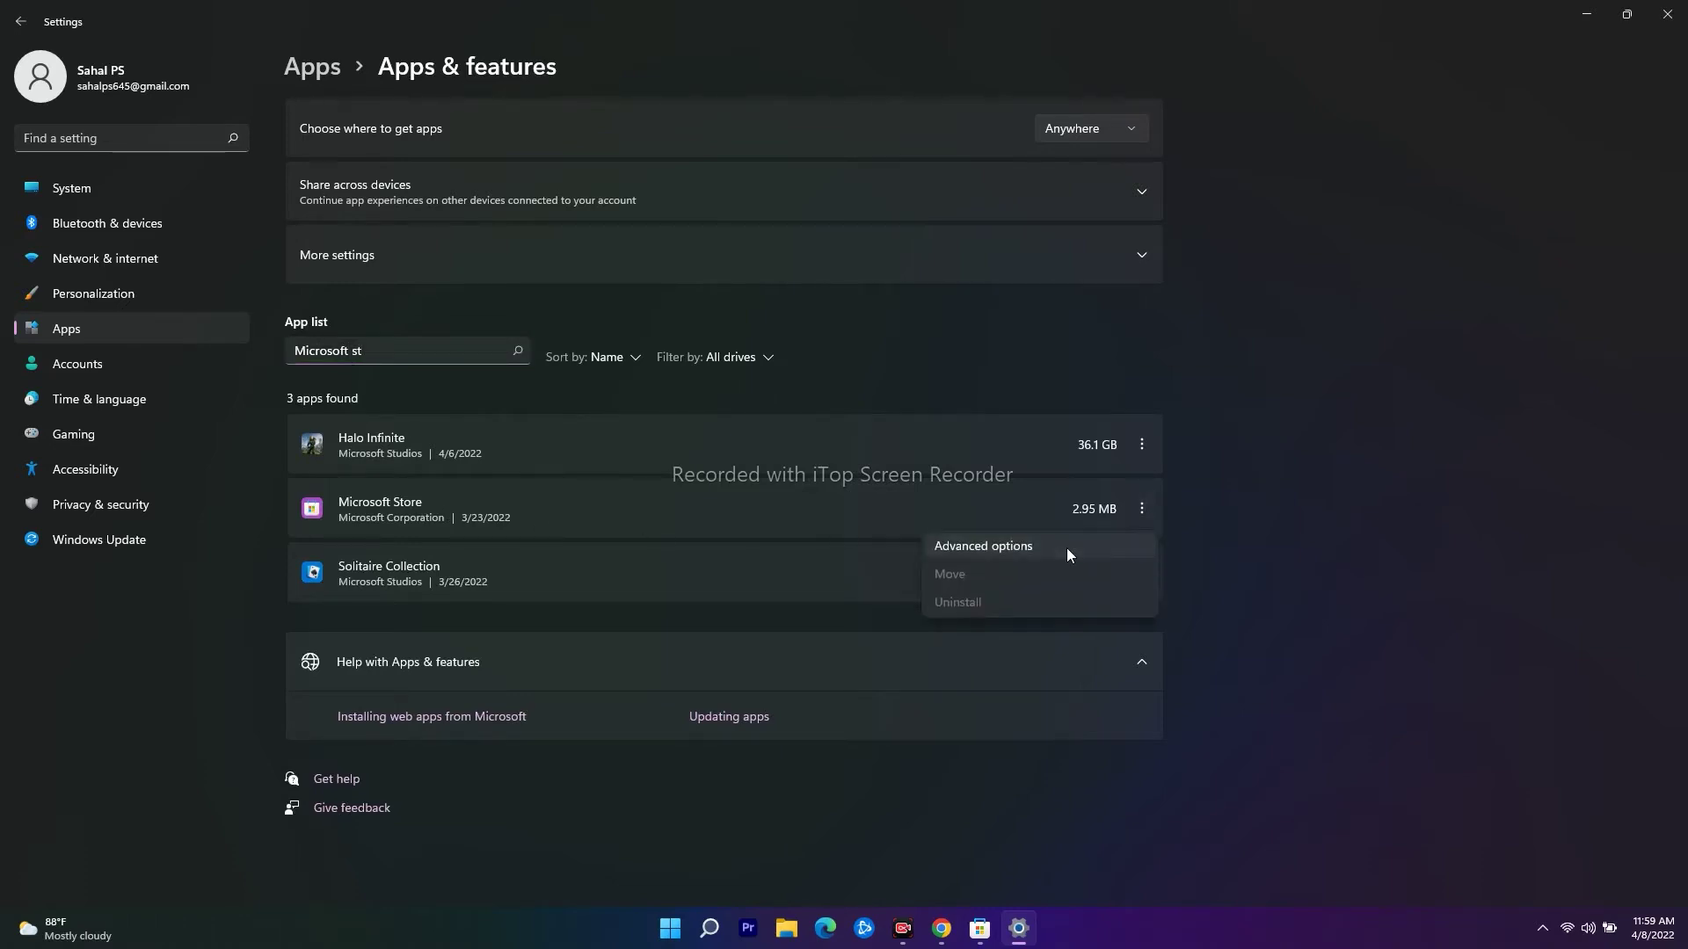
{"action": "left_click", "coordinate": [983, 546]}
{"action": "scroll", "coordinate": [650, 504], "scroll_direction": "down", "scroll_amount": 10}
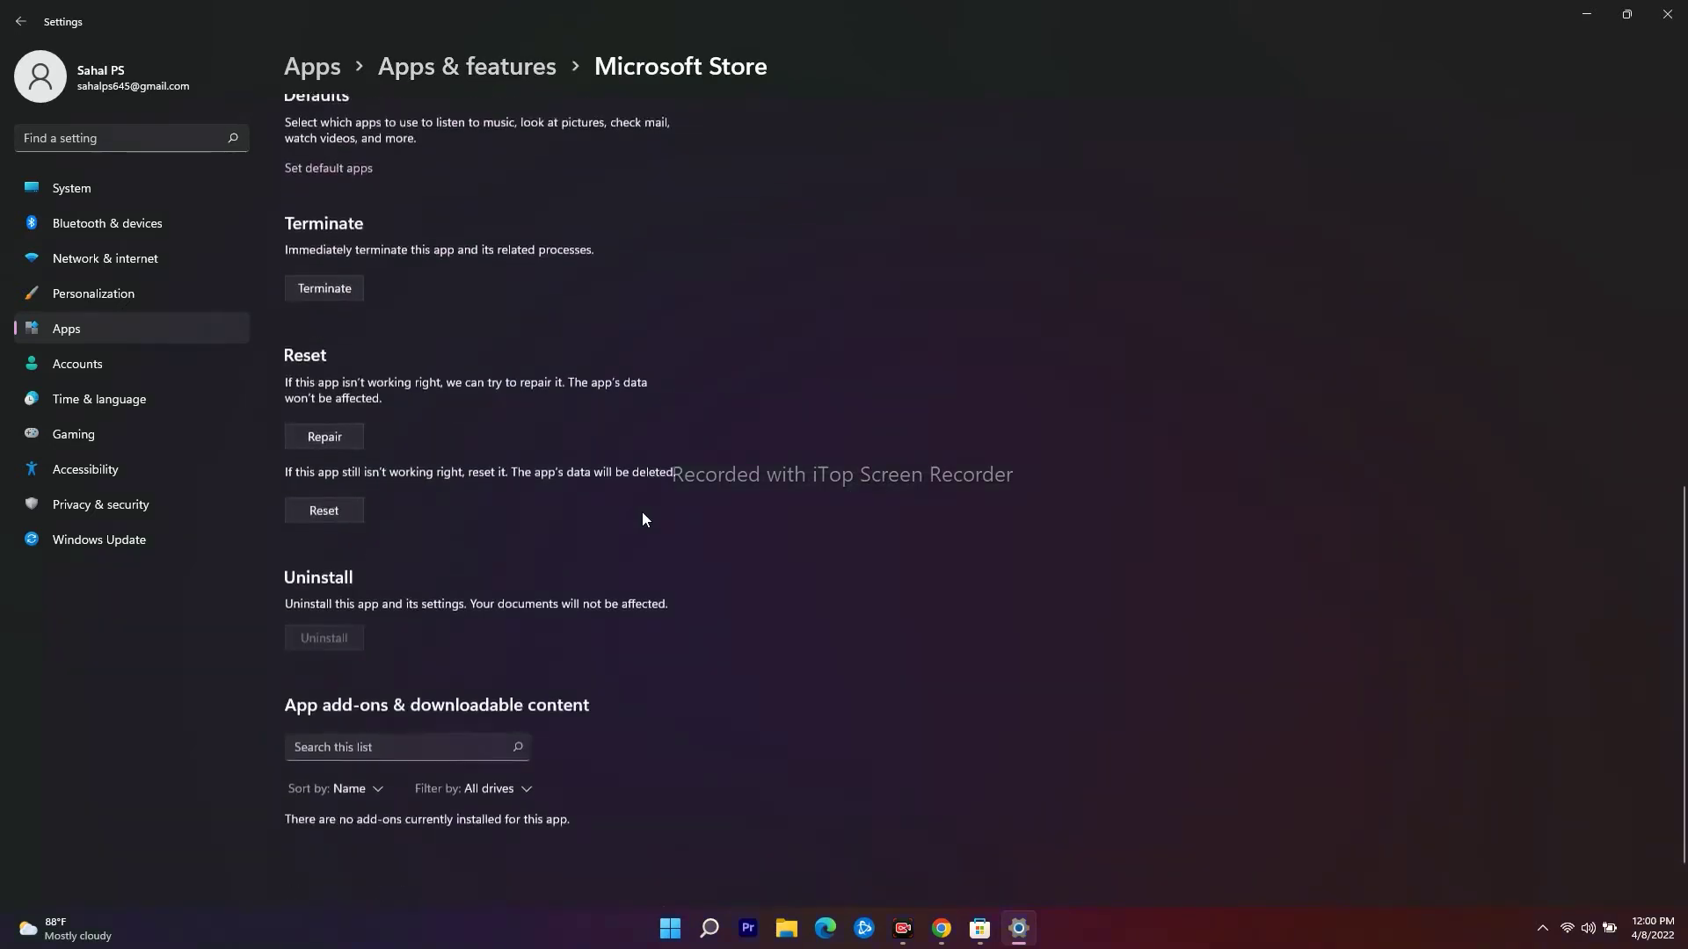
{"action": "scroll", "coordinate": [642, 519], "scroll_direction": "down", "scroll_amount": 1}
{"action": "left_click", "coordinate": [314, 469]}
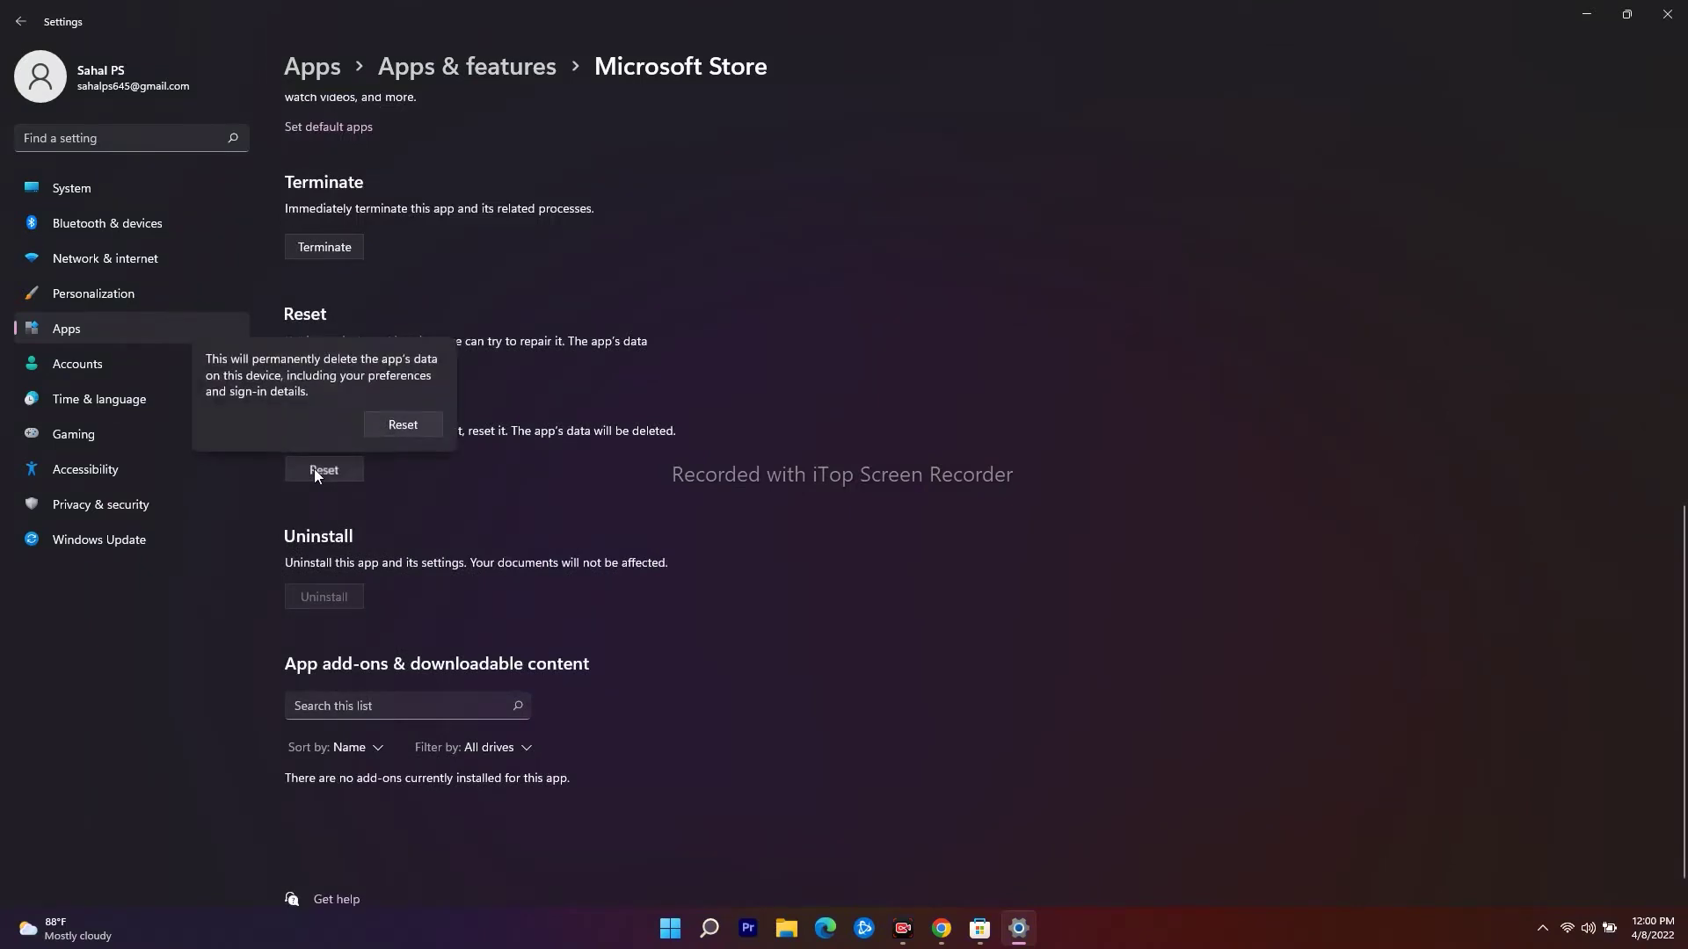
{"action": "left_click", "coordinate": [403, 424]}
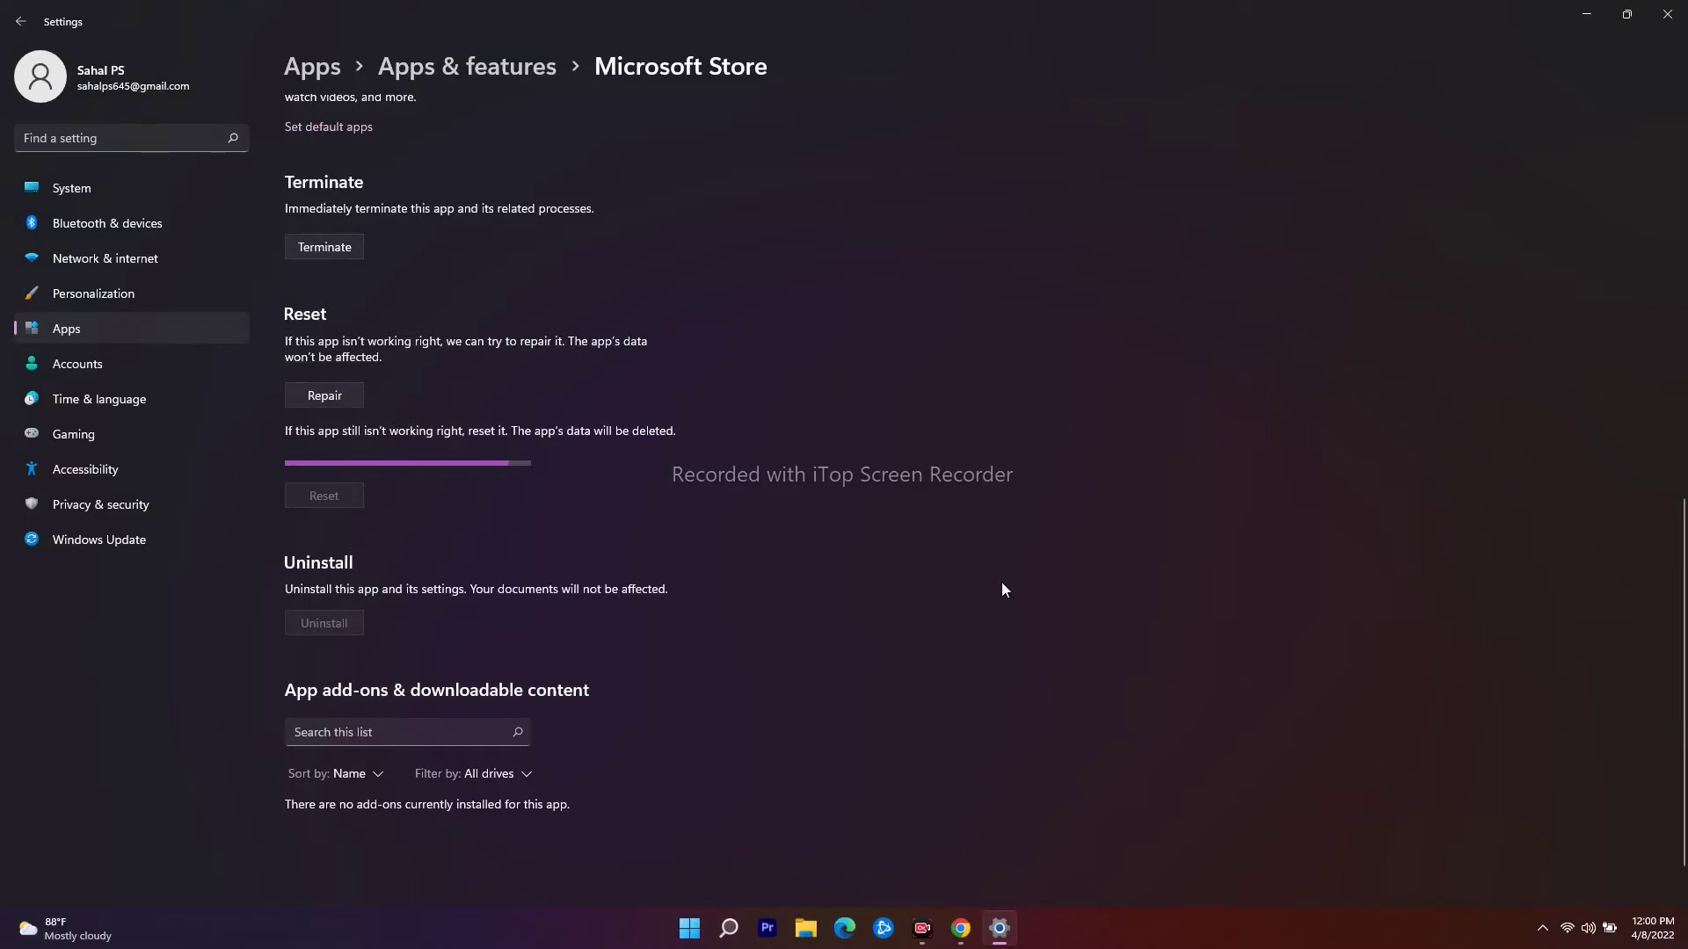
{"action": "scroll", "coordinate": [1003, 588], "scroll_direction": "up", "scroll_amount": 10}
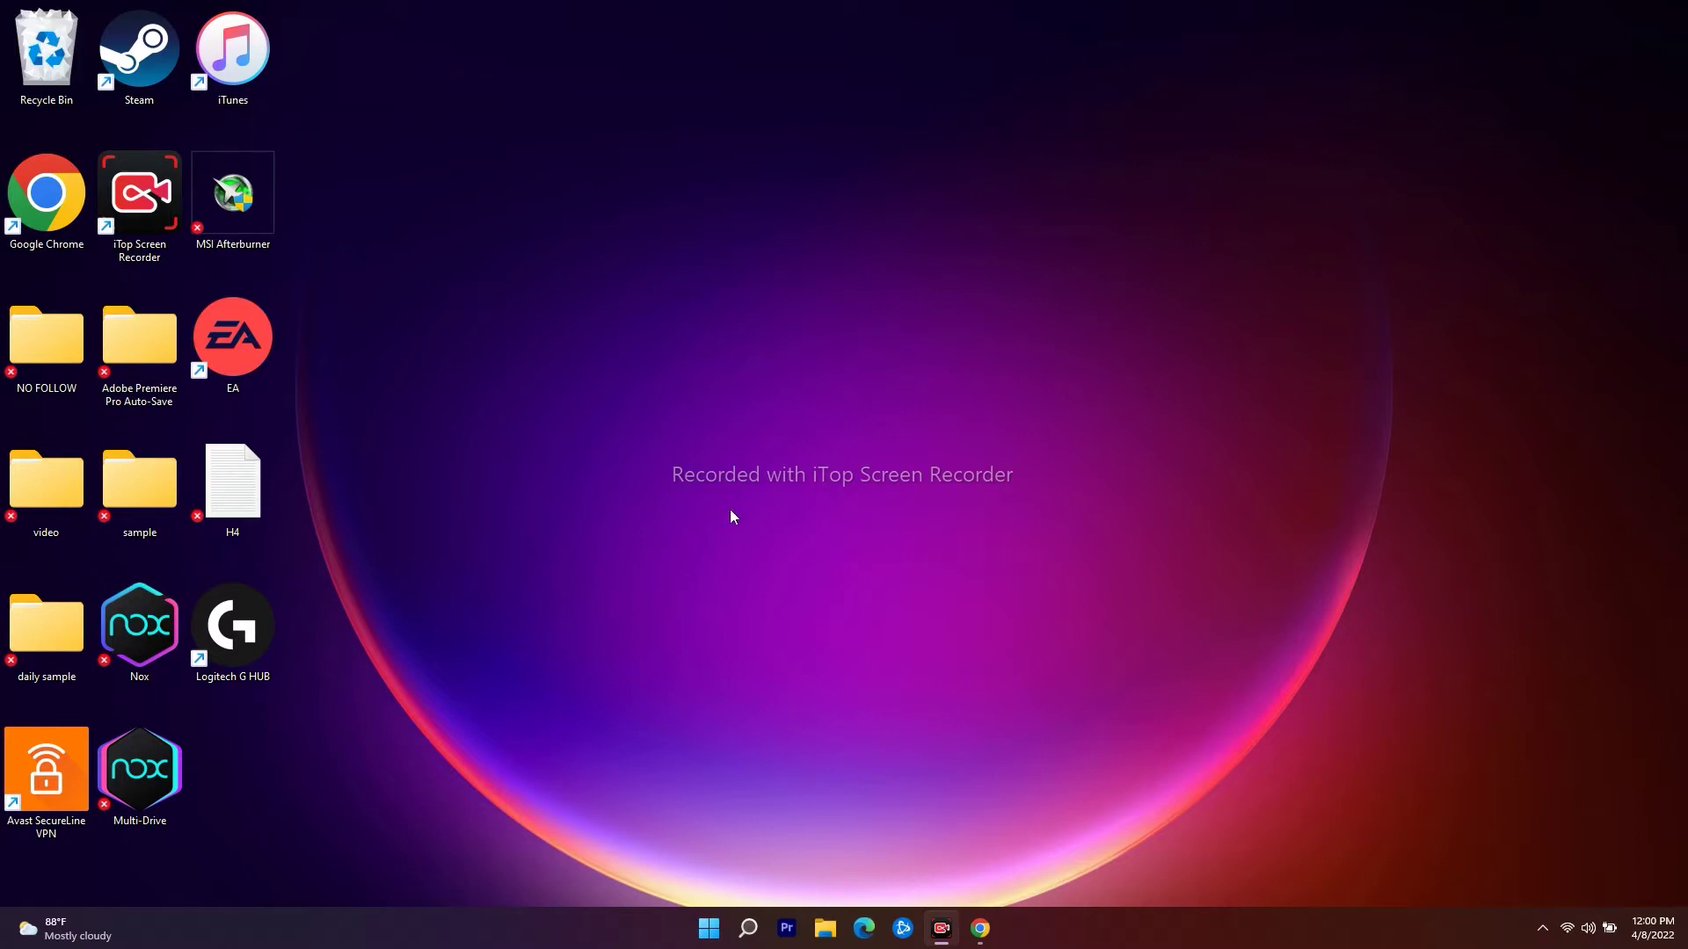
Search Windows for "services" and open the Services app.
{"action": "left_click", "coordinate": [750, 930]}
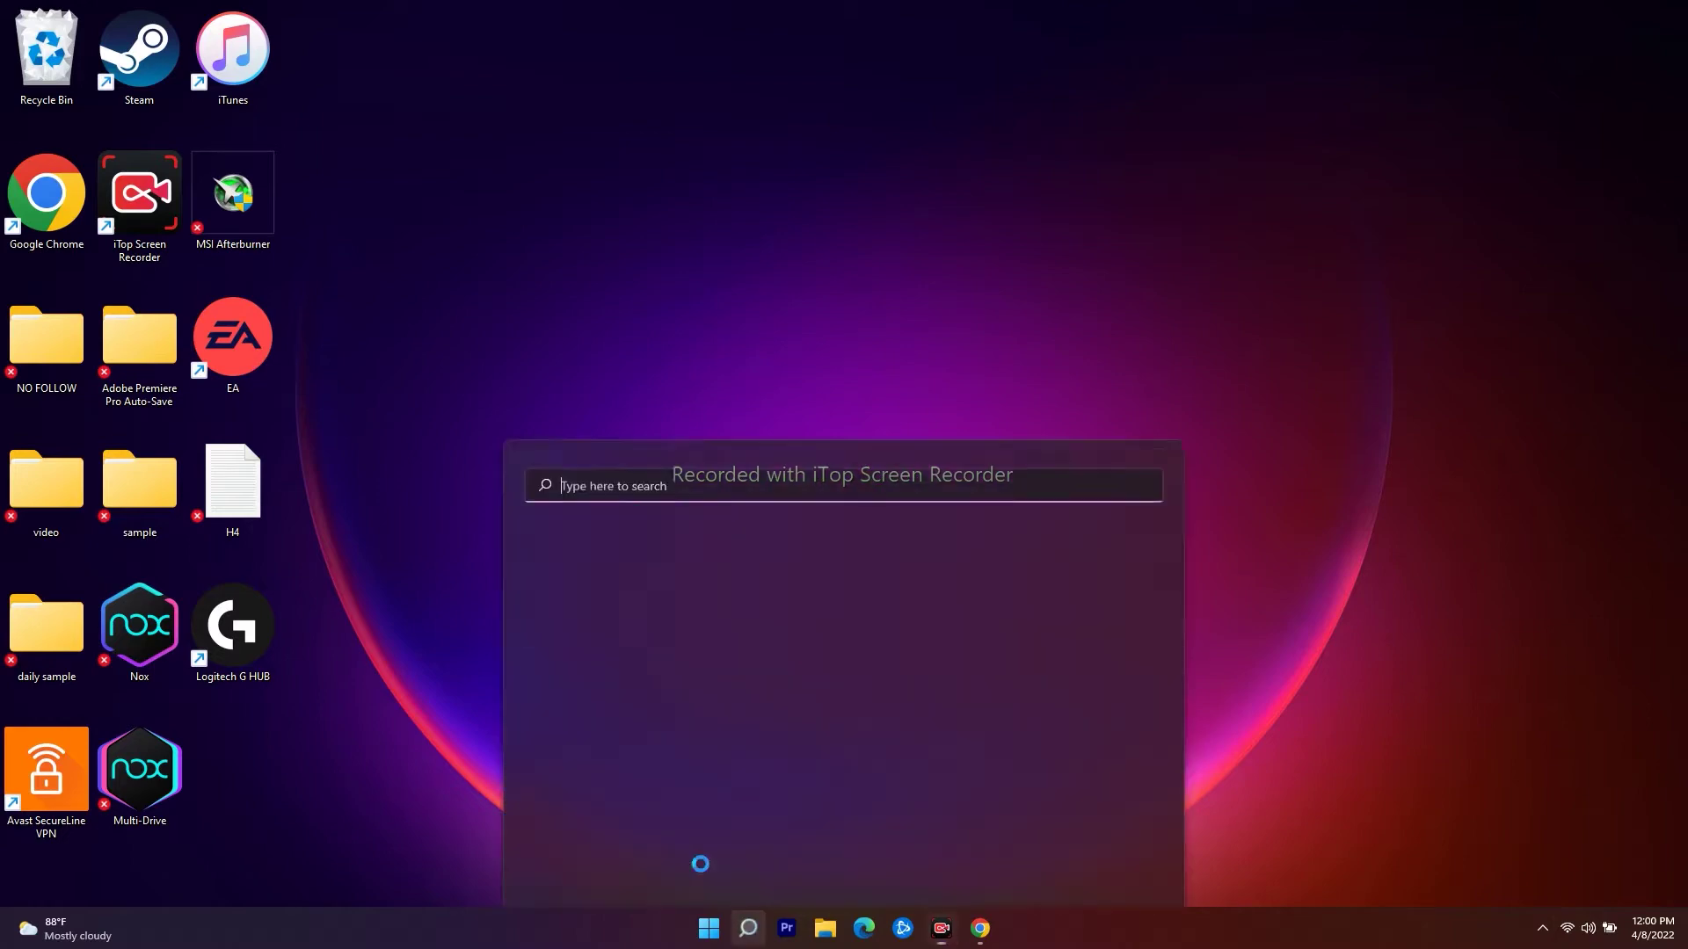
{"action": "type", "text": "services"}
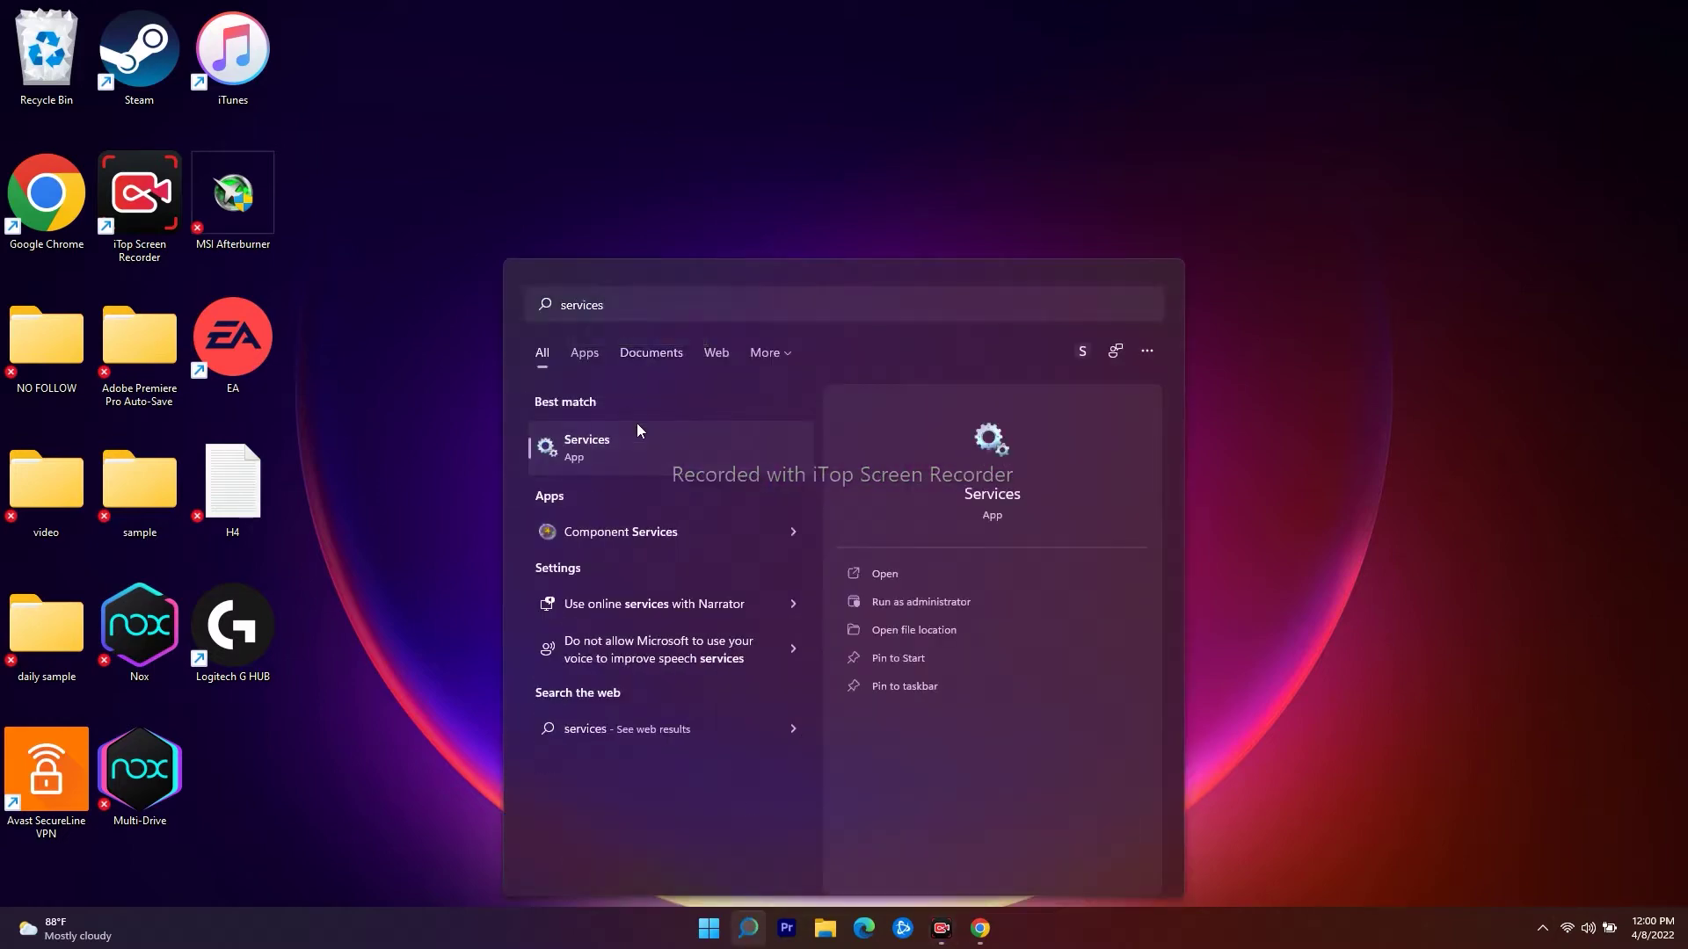
{"action": "left_click", "coordinate": [612, 464]}
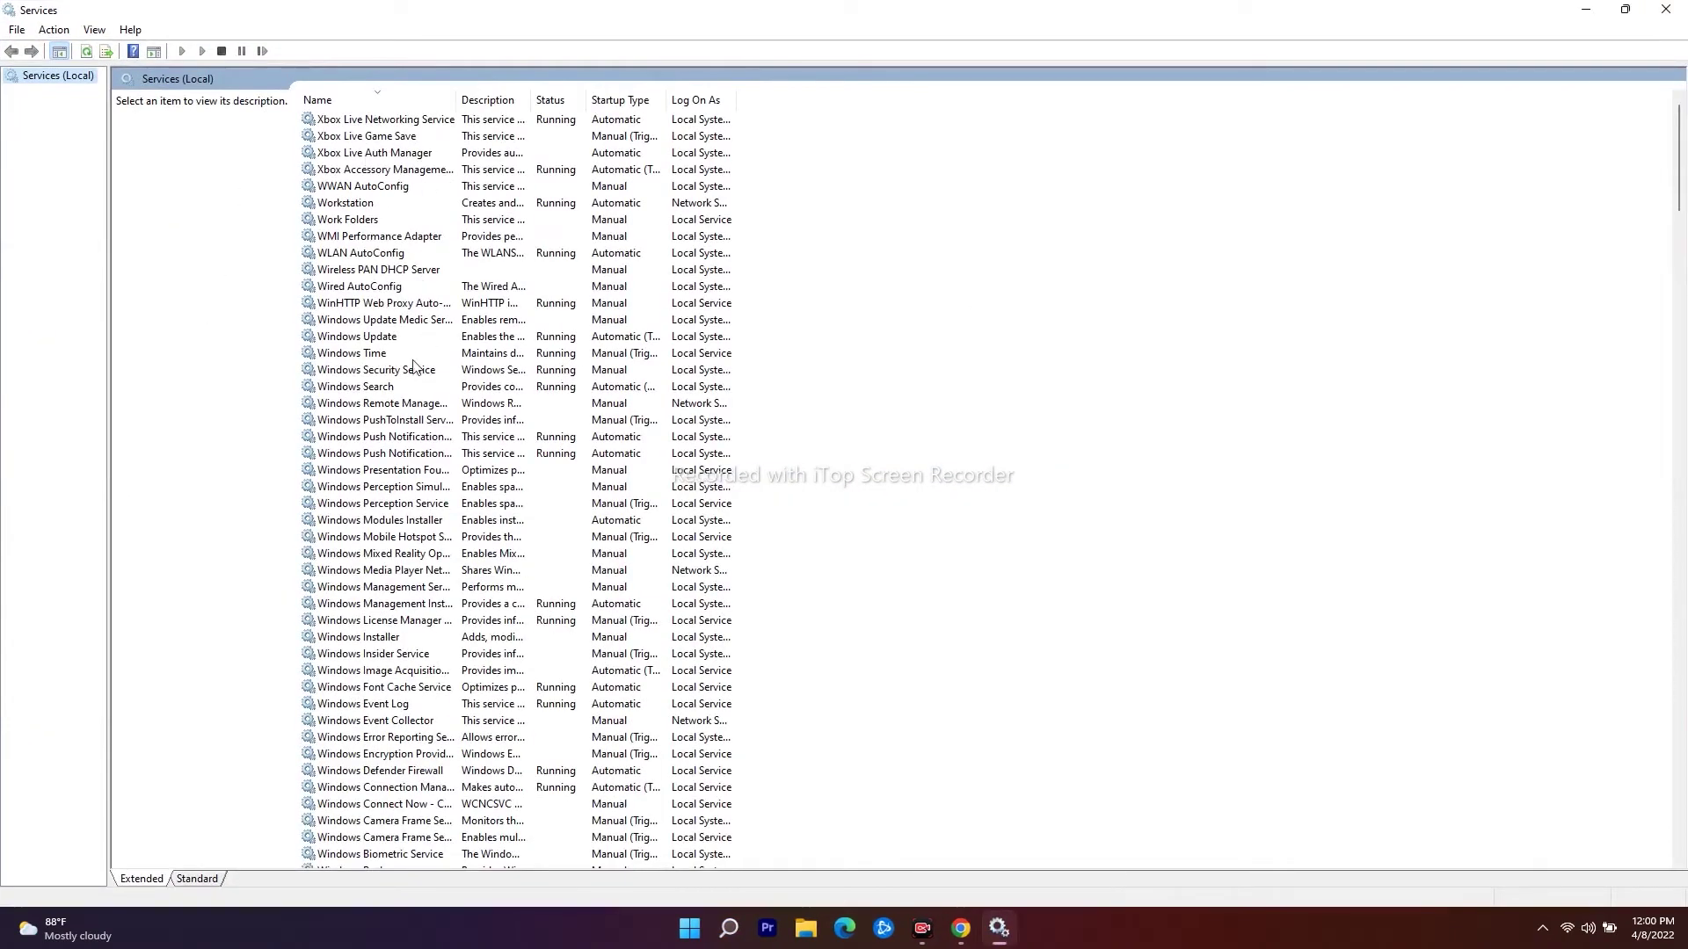
Make sure the Windows Update service's startup type is Automatic in its properties, and restart the service.
{"action": "left_click", "coordinate": [372, 341]}
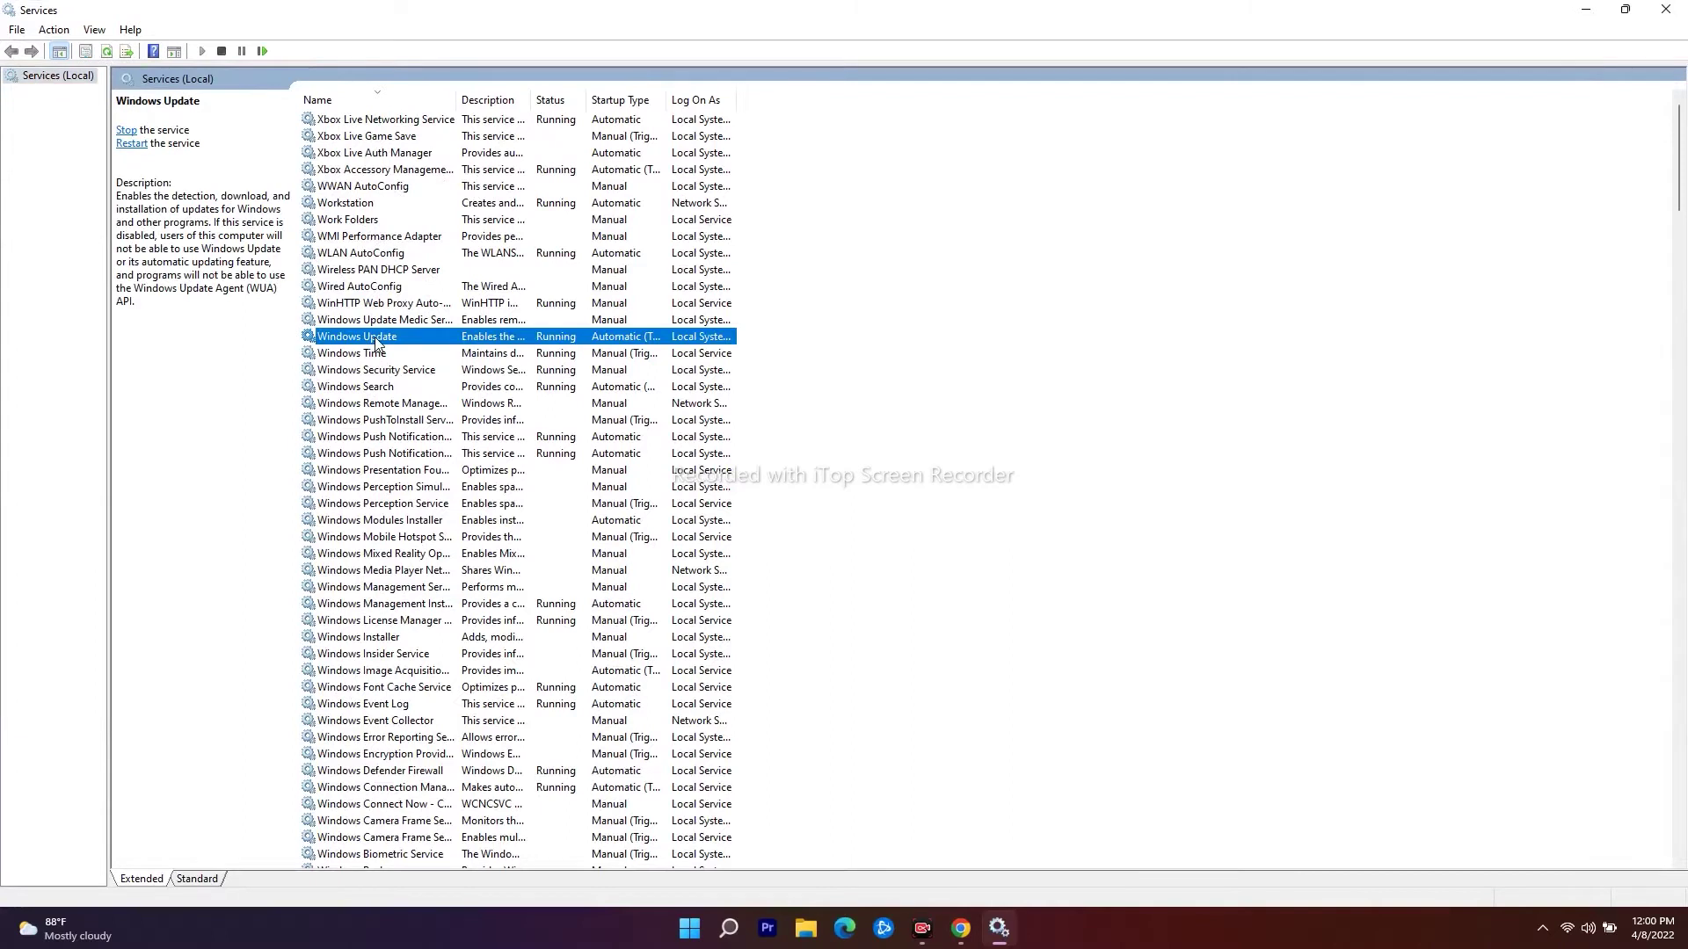
{"action": "right_click", "coordinate": [375, 341]}
{"action": "left_click", "coordinate": [400, 510]}
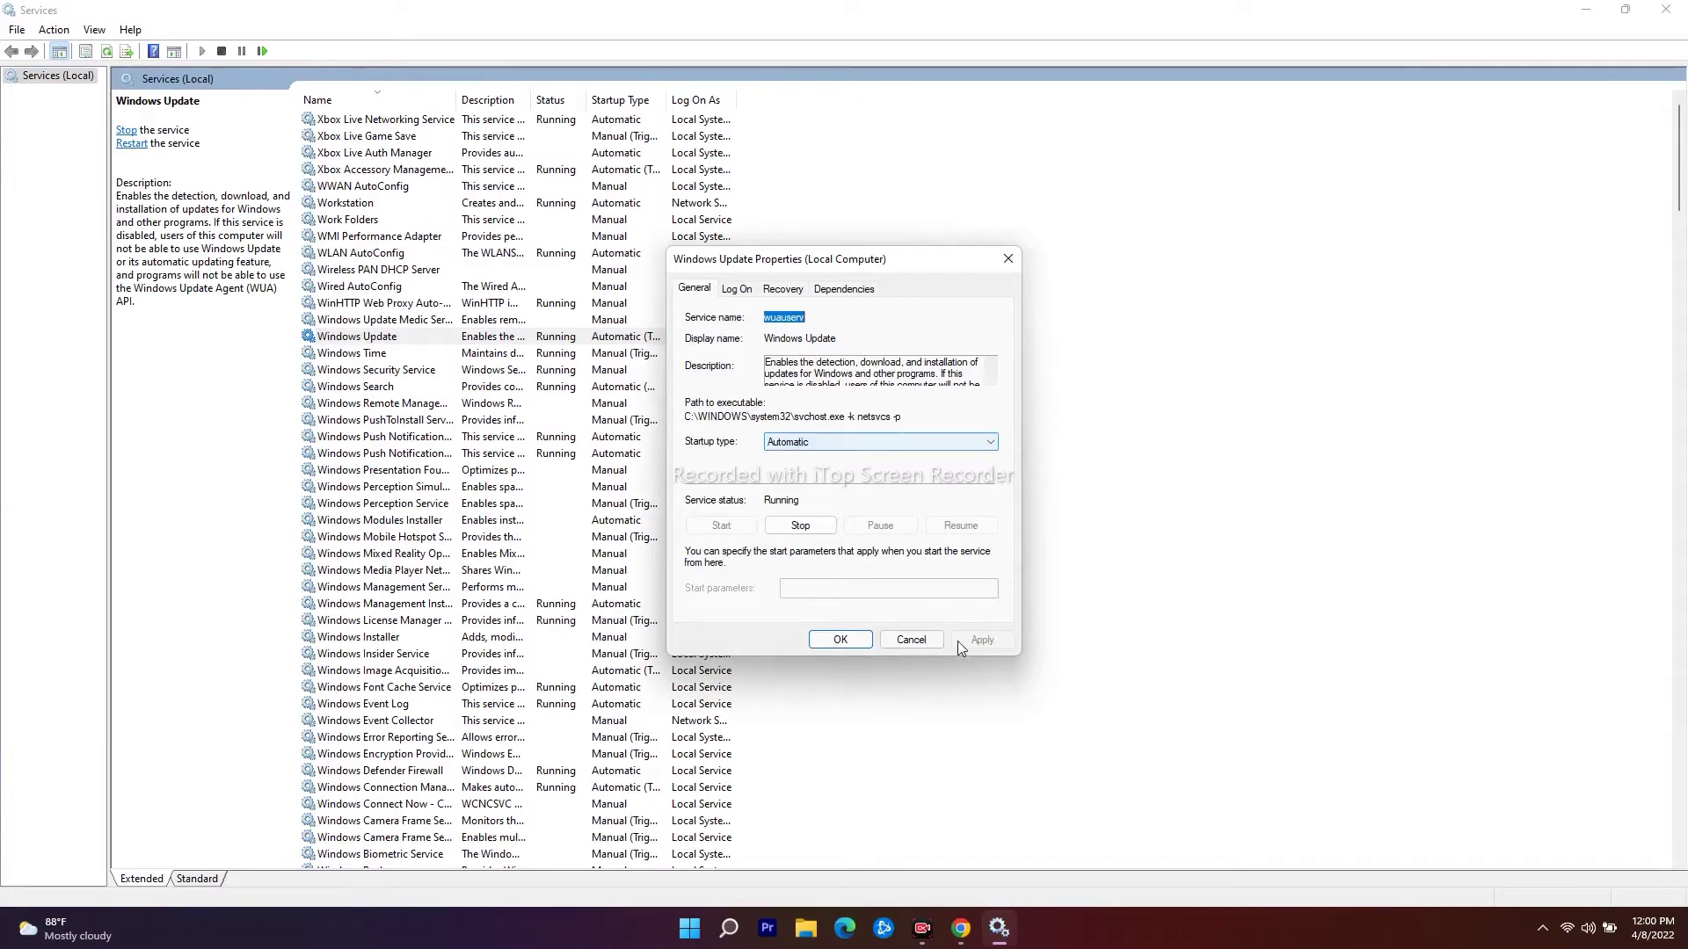
{"action": "left_click", "coordinate": [839, 640]}
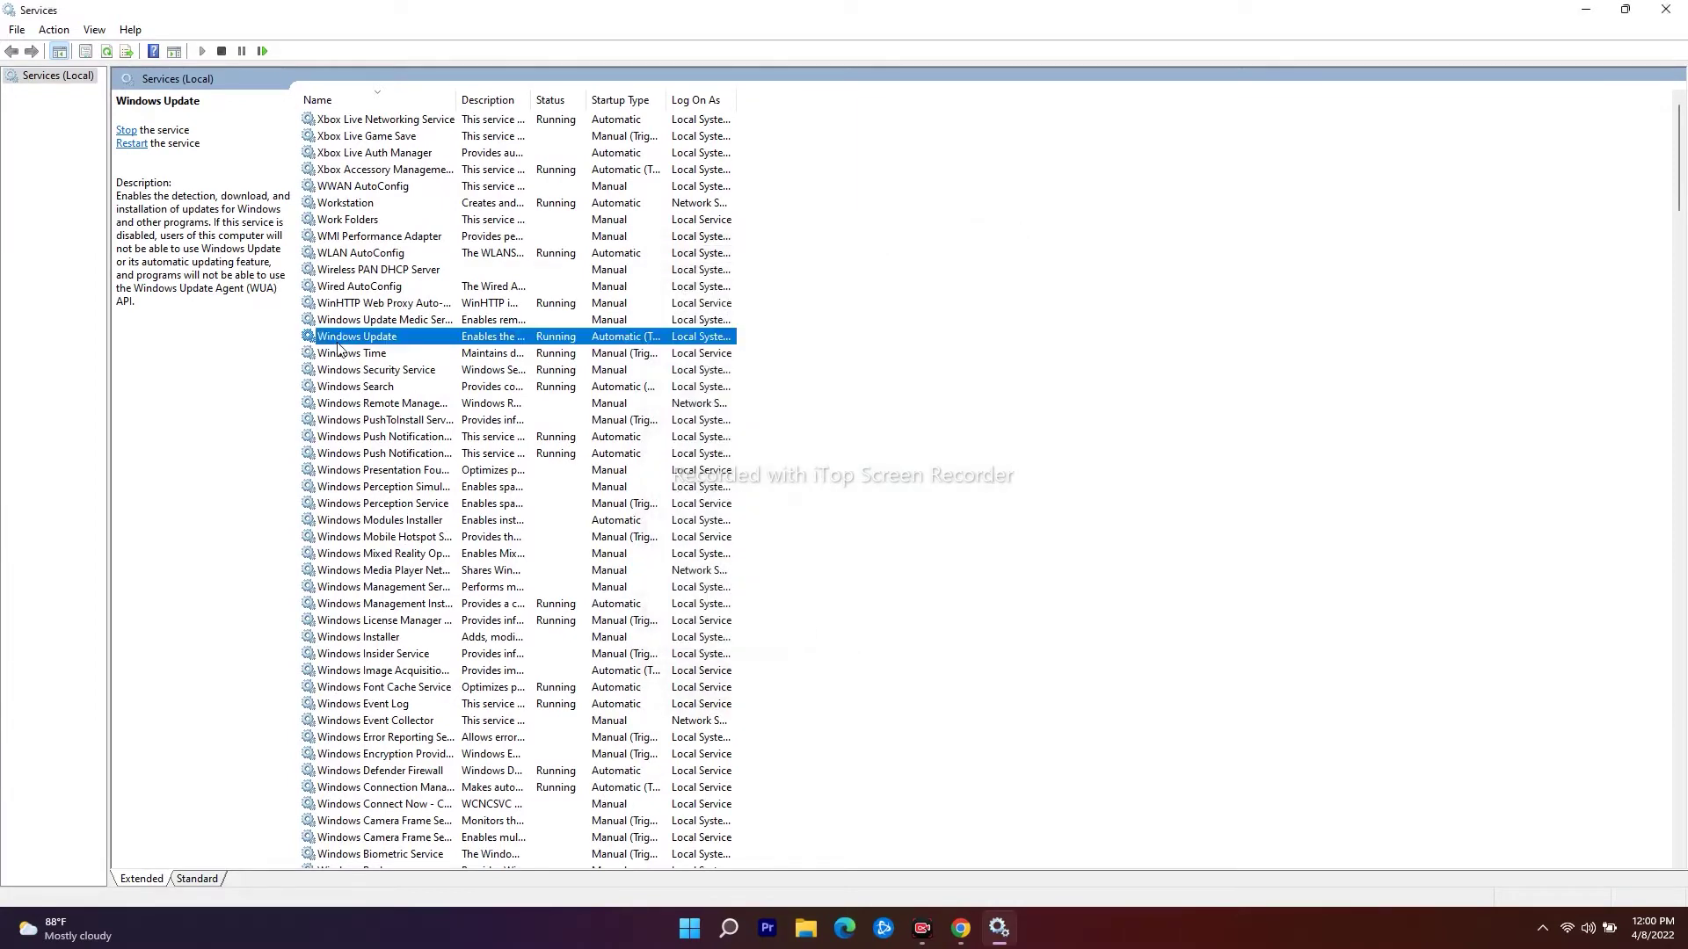
{"action": "left_click", "coordinate": [126, 130]}
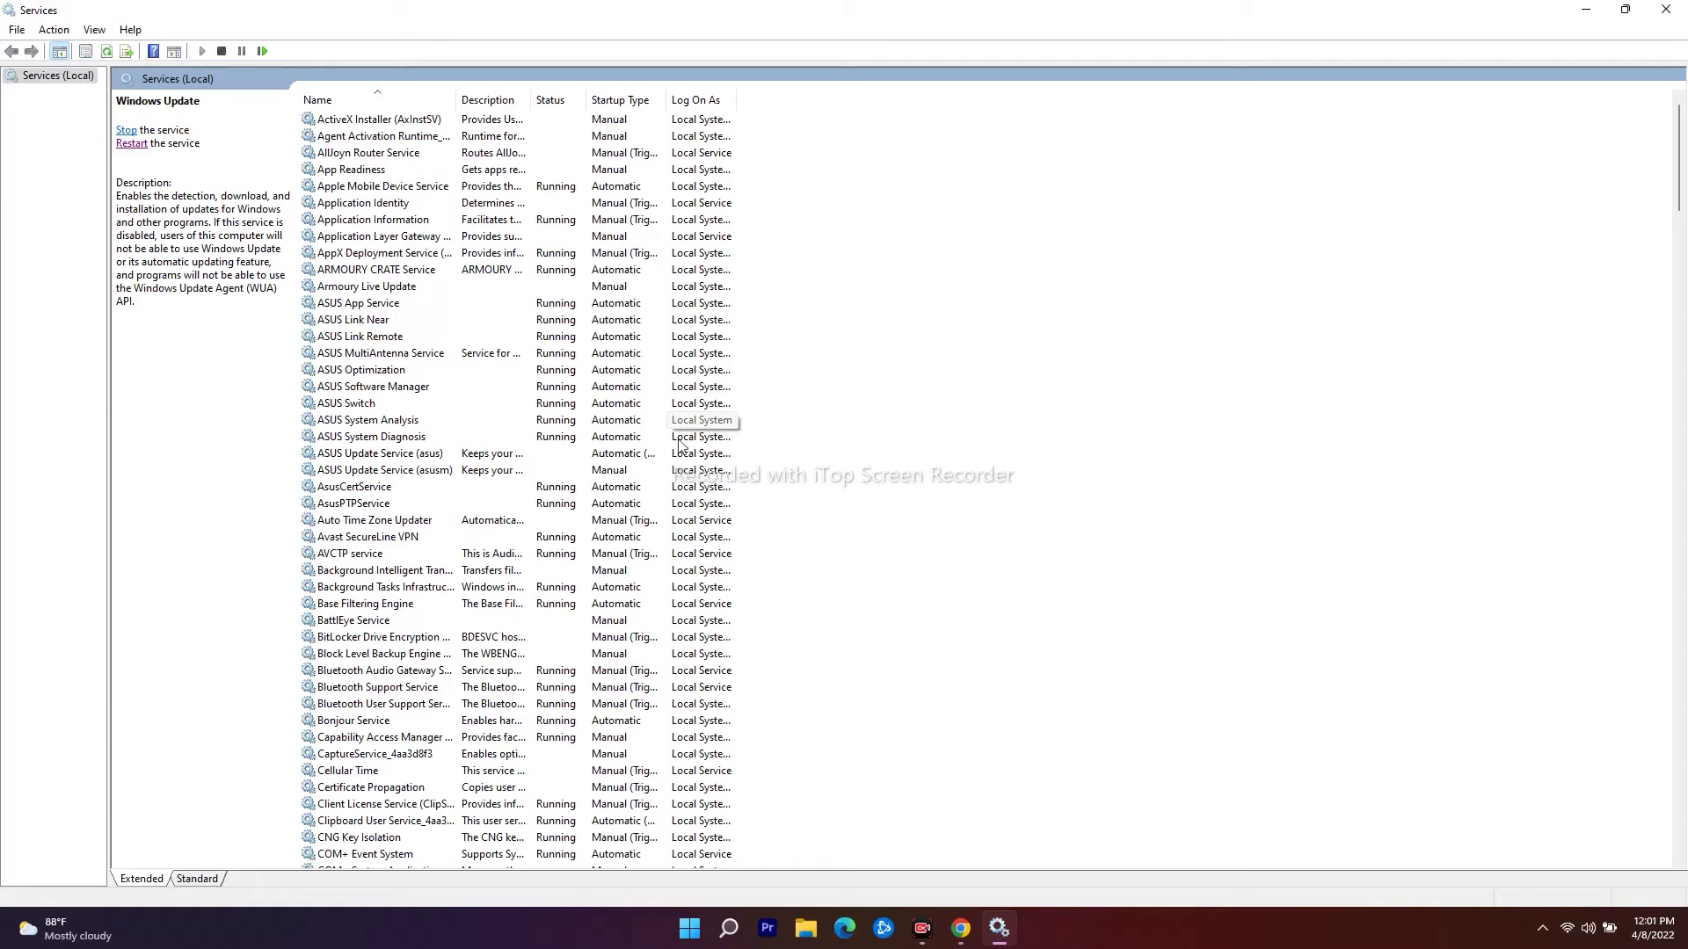
Set the Background Intelligent Transfer Service's startup type to Automatic, apply the change and start the service.
{"action": "scroll", "coordinate": [407, 385], "scroll_direction": "down", "scroll_amount": 3}
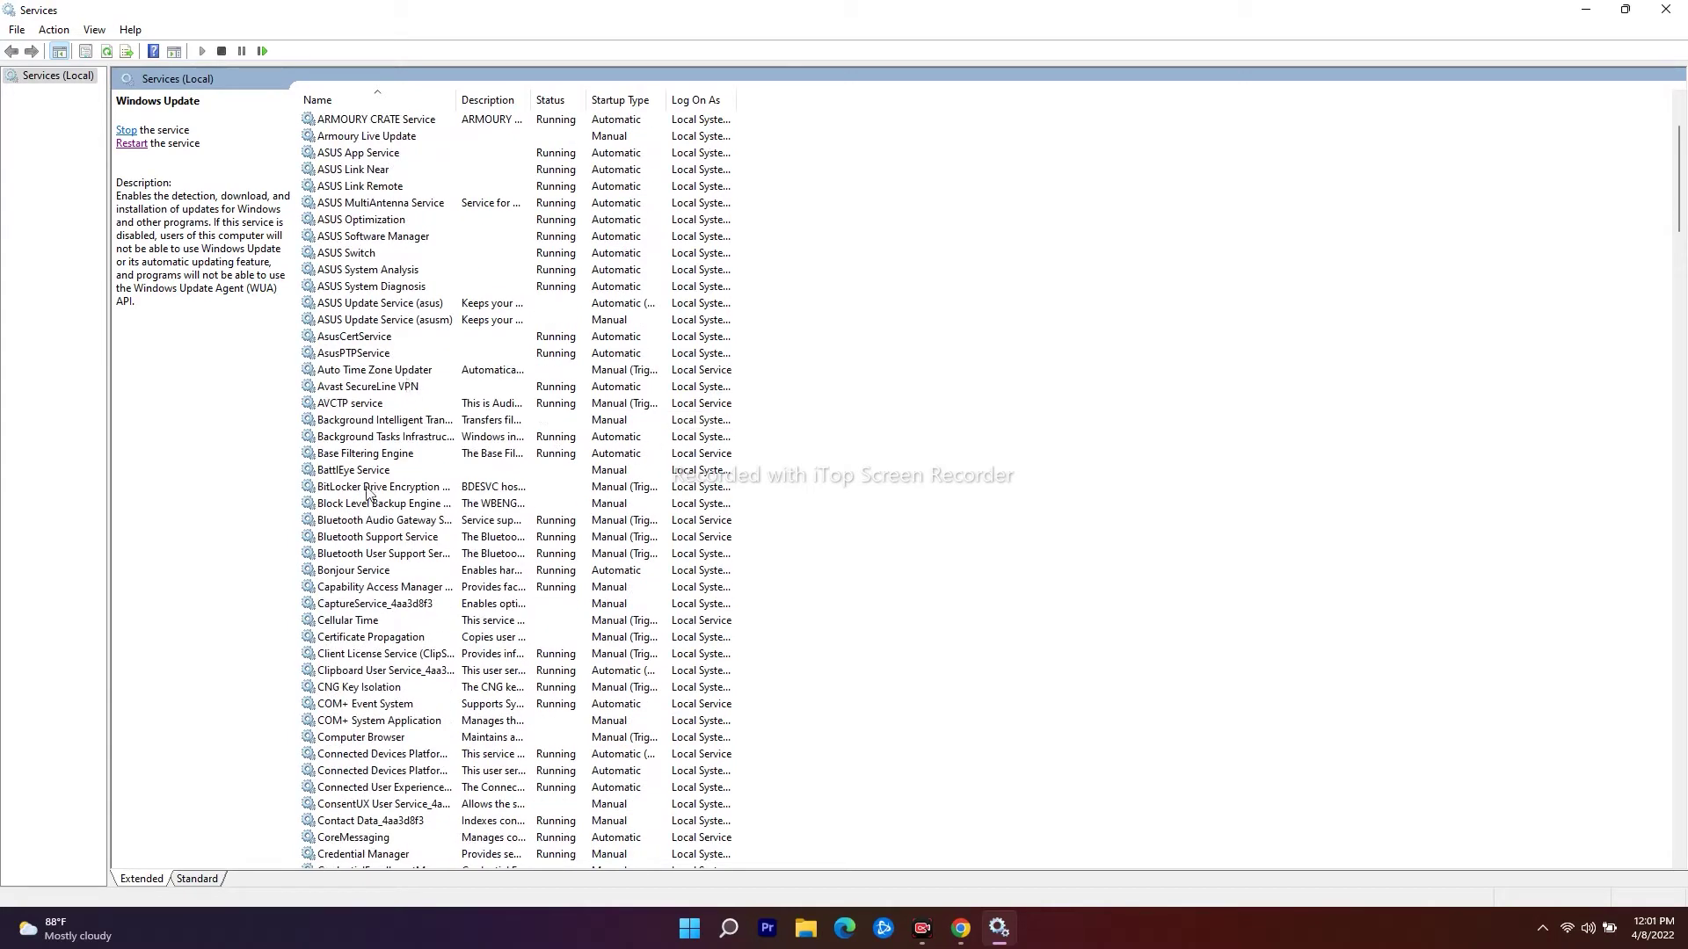
{"action": "double_click", "coordinate": [430, 422]}
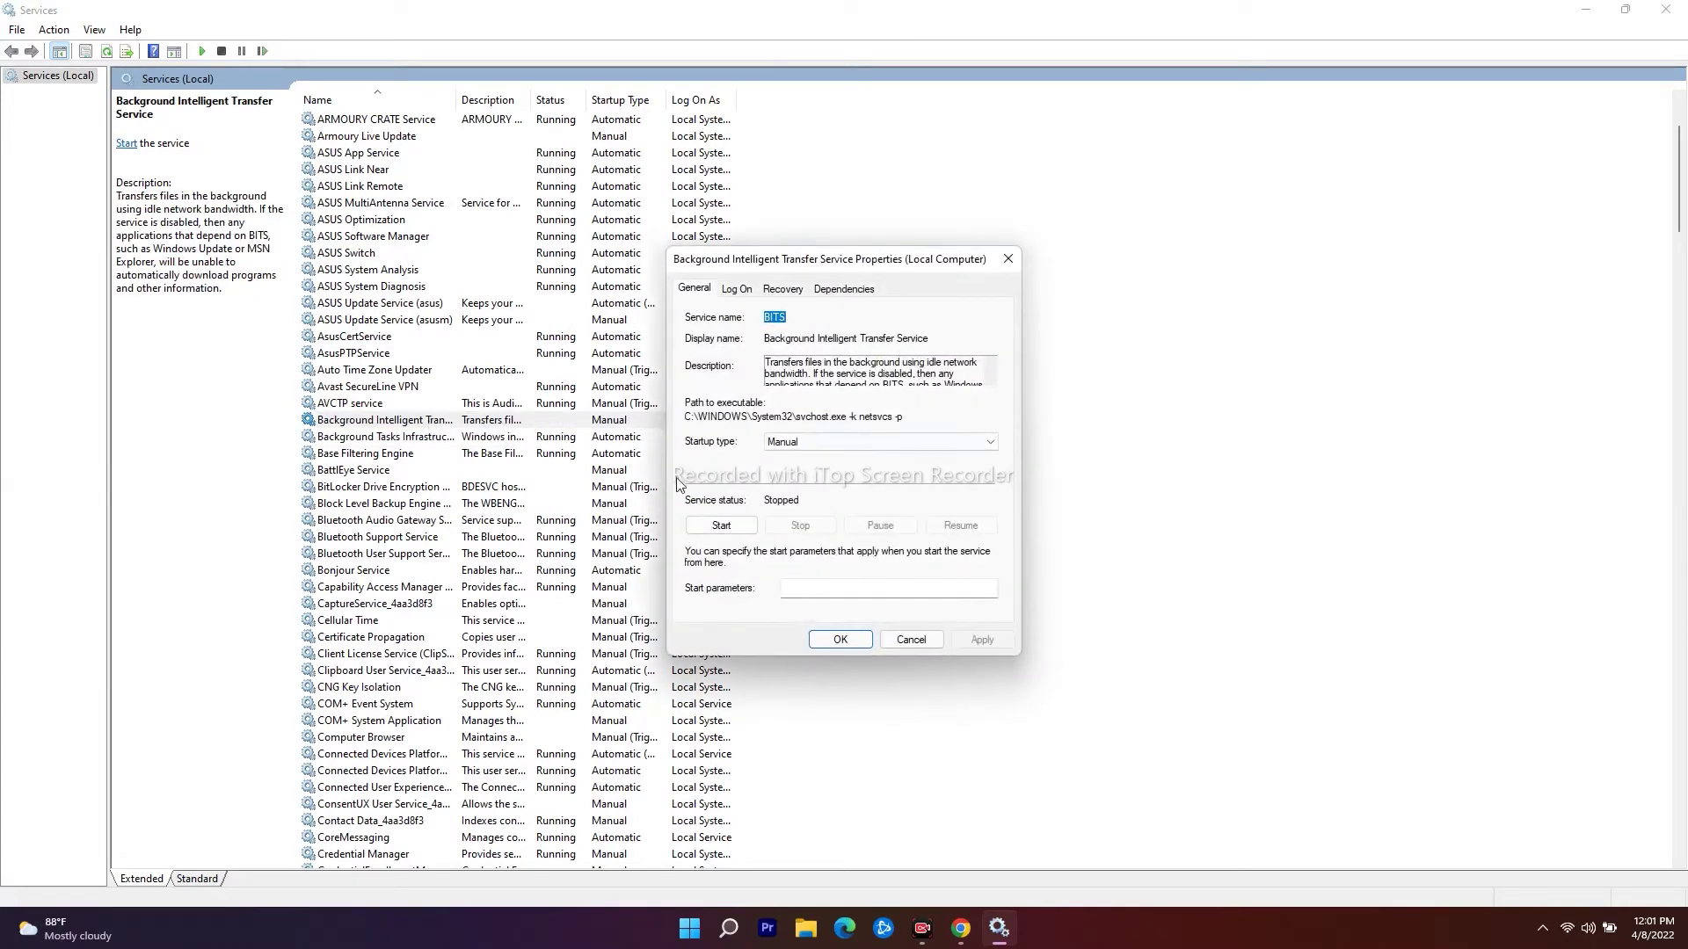
{"action": "left_click", "coordinate": [779, 447]}
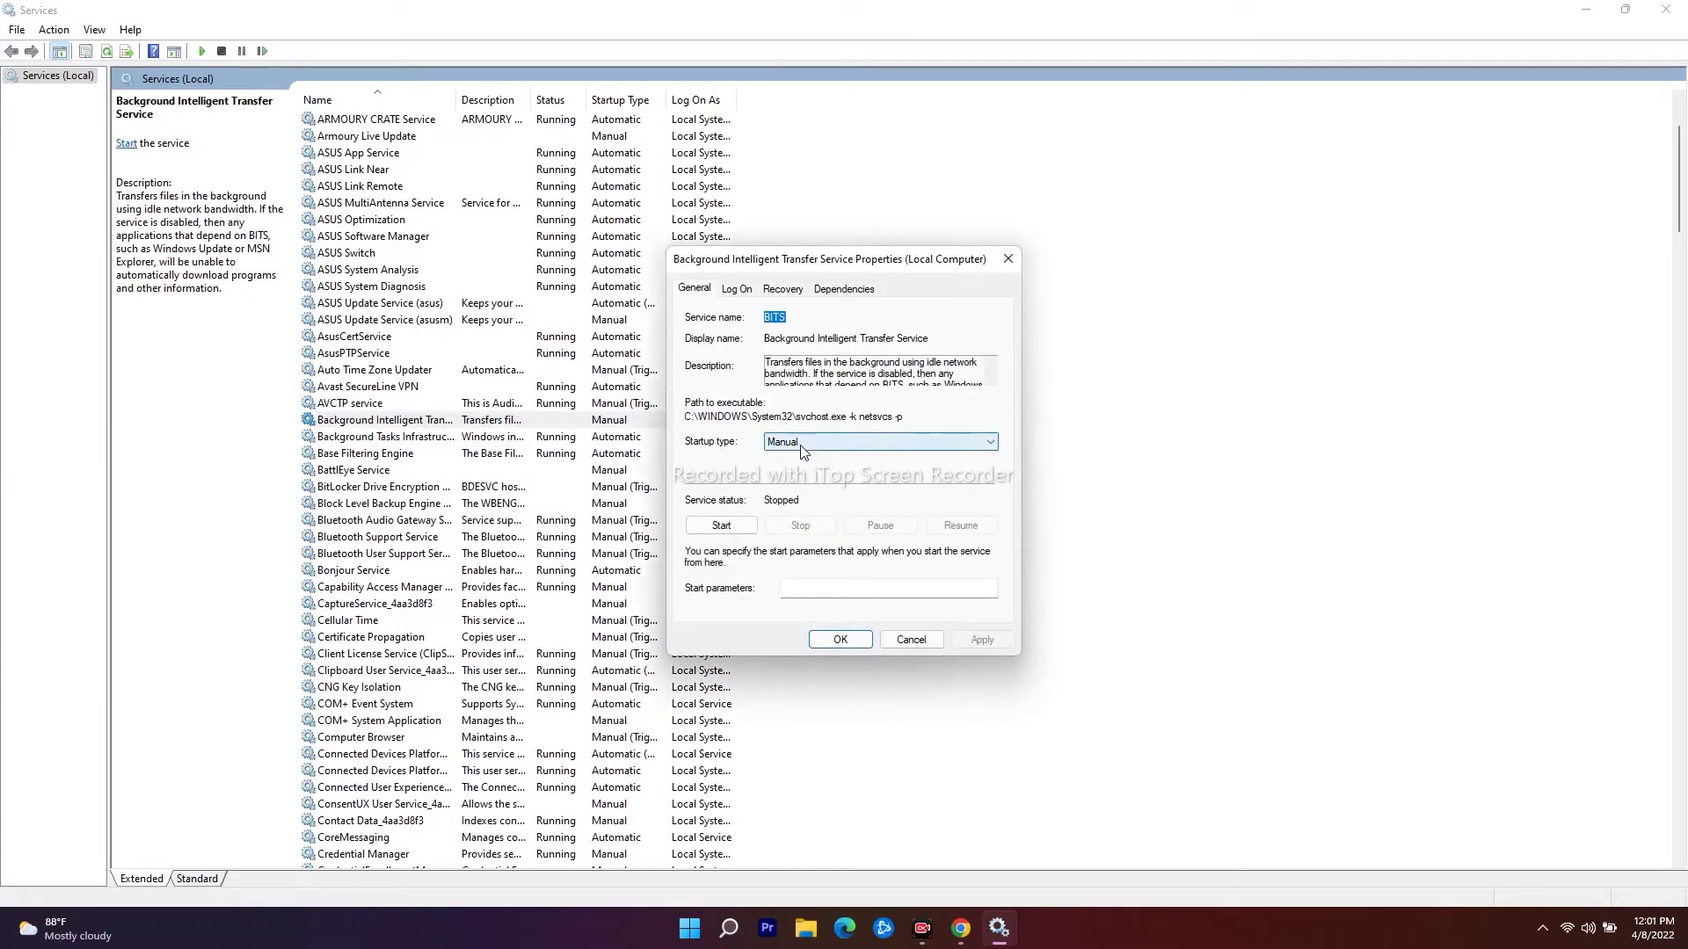
{"action": "left_click", "coordinate": [805, 450]}
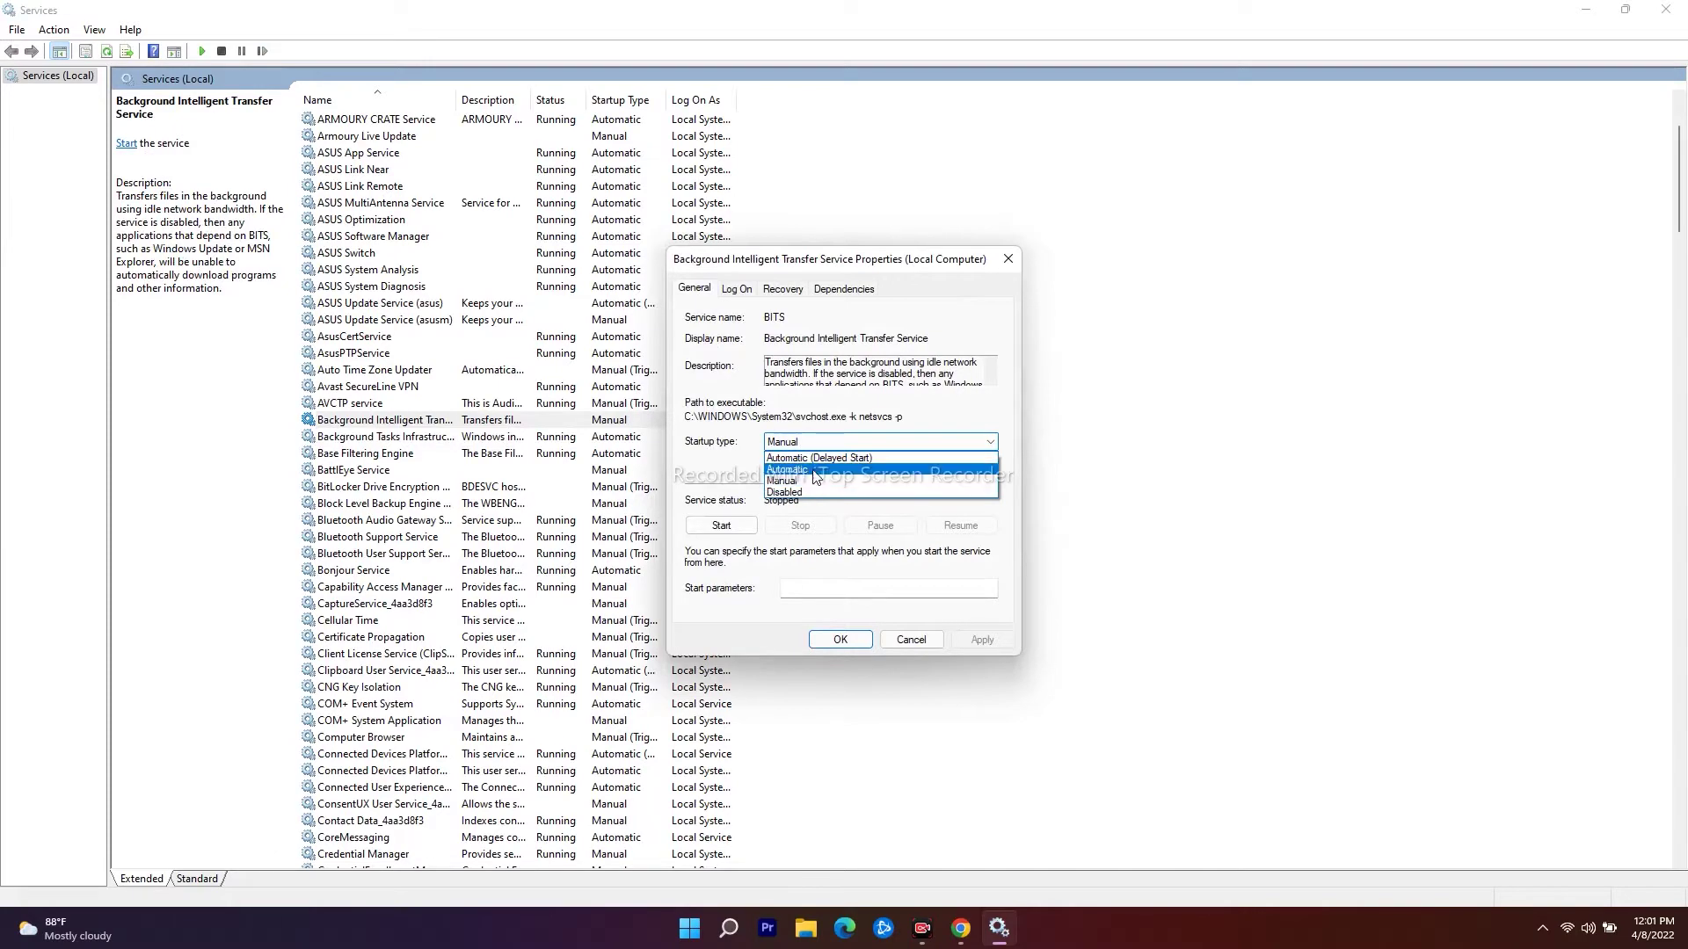
{"action": "left_click", "coordinate": [815, 473]}
{"action": "left_click", "coordinate": [982, 640]}
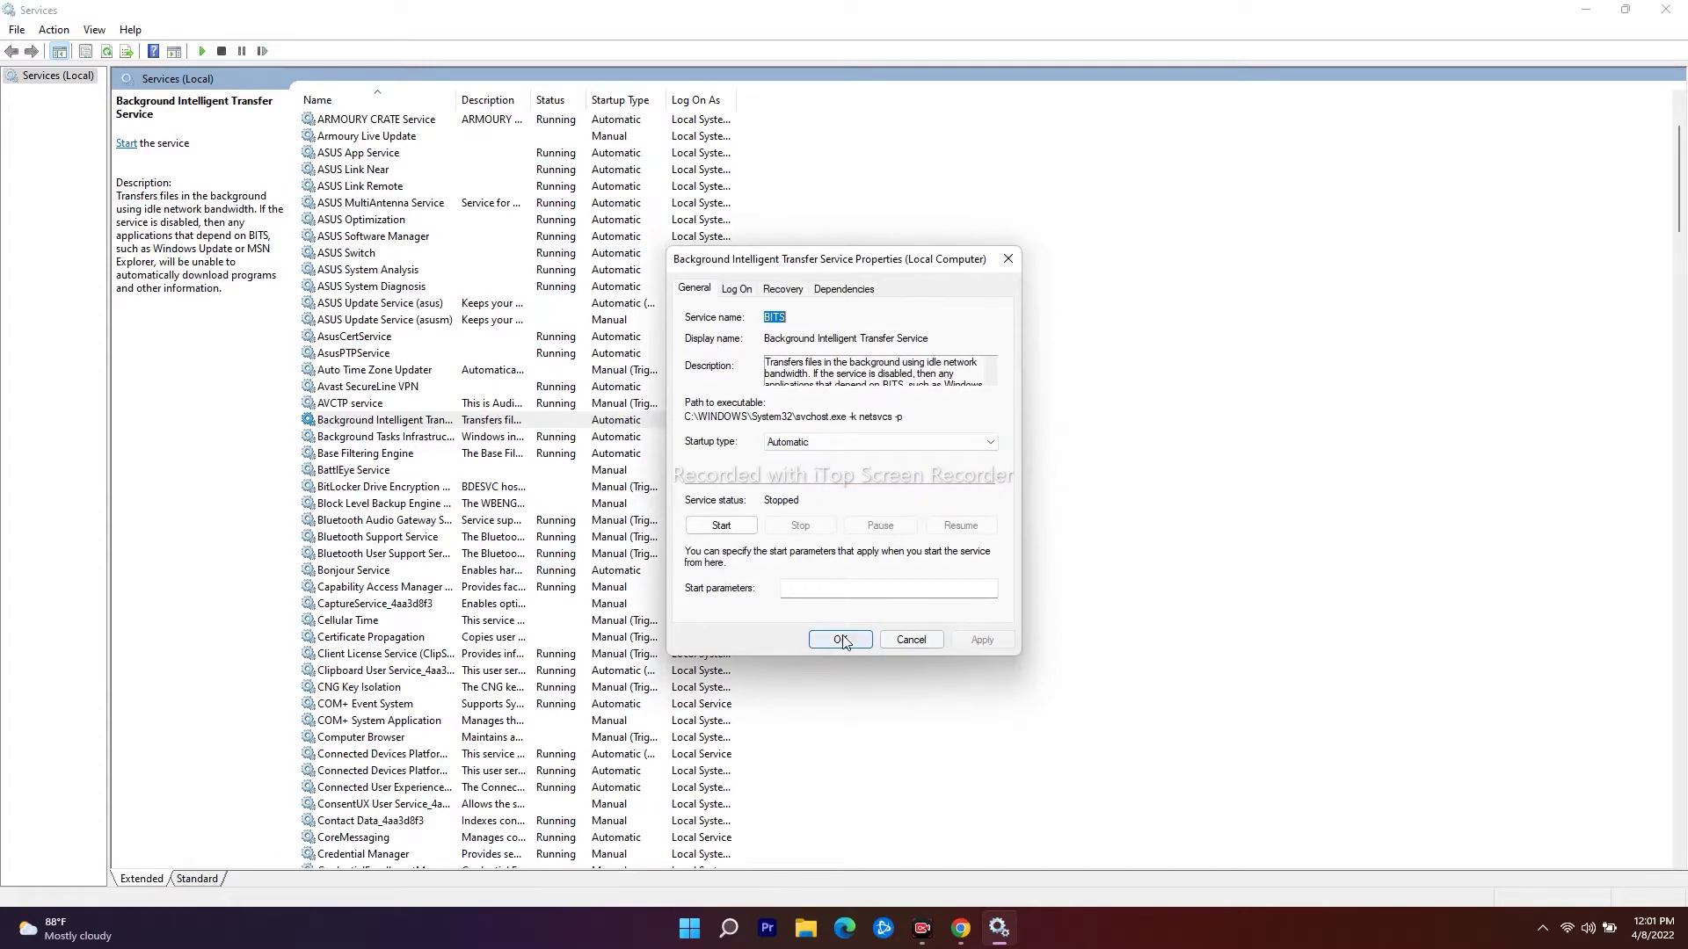
{"action": "left_click", "coordinate": [840, 640]}
{"action": "left_click", "coordinate": [128, 143]}
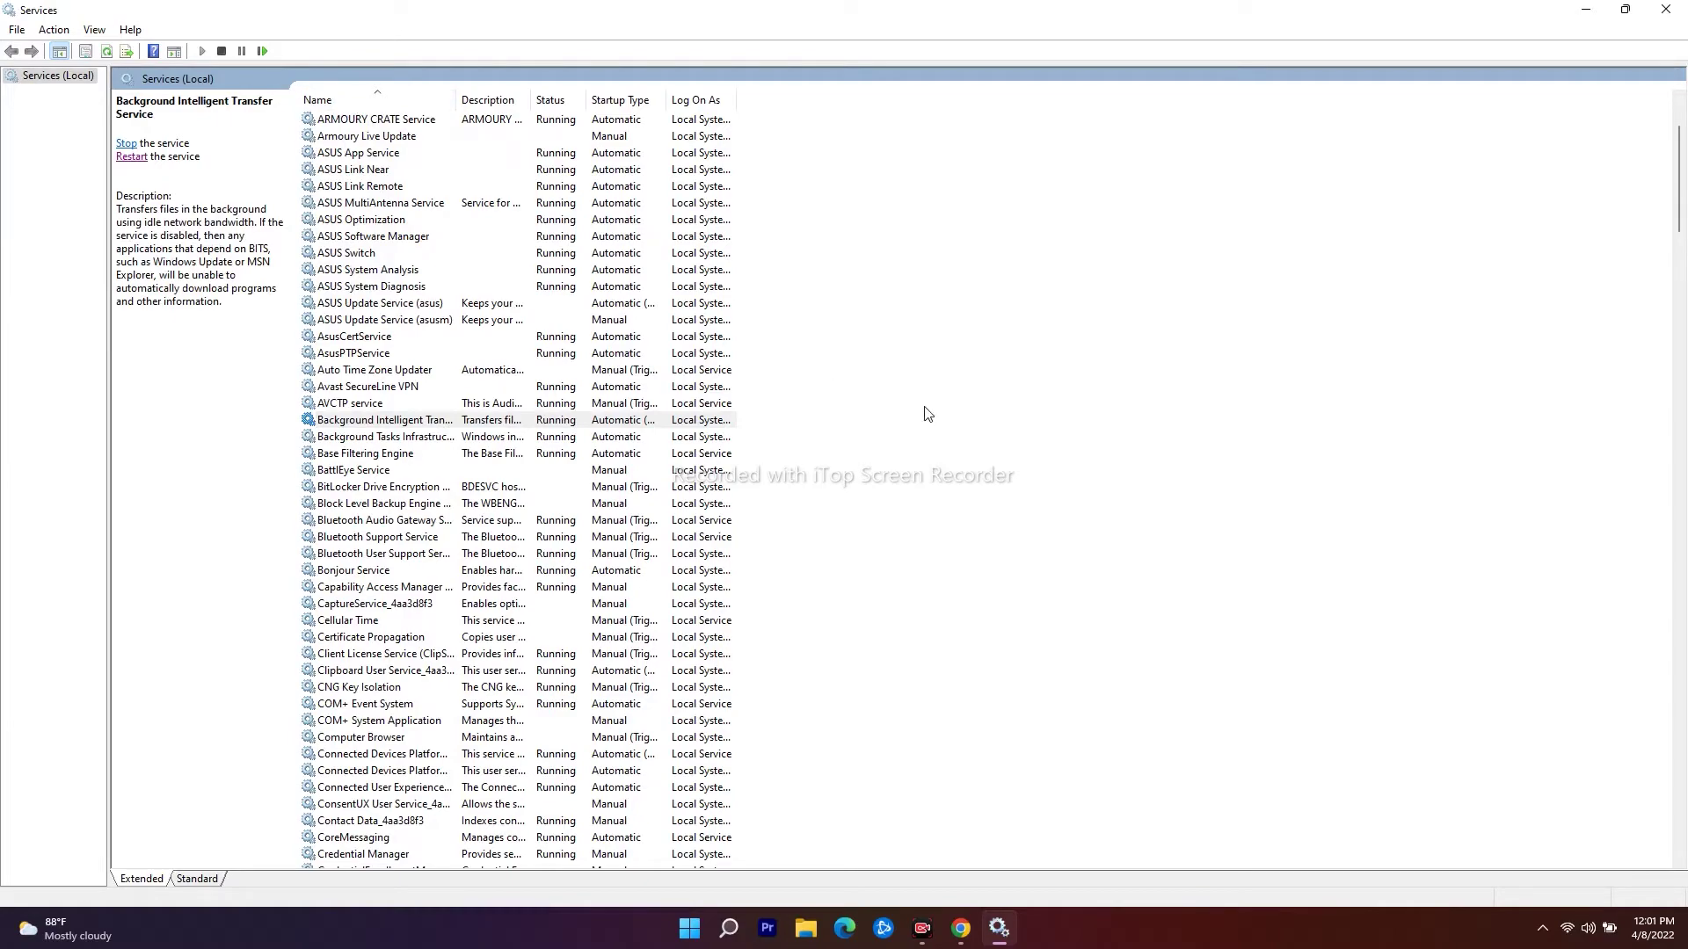
Set the Xbox Live Auth Manager service's startup type to Automatic, start the service and apply the settings.
{"action": "scroll", "coordinate": [928, 415], "scroll_direction": "down", "scroll_amount": 20}
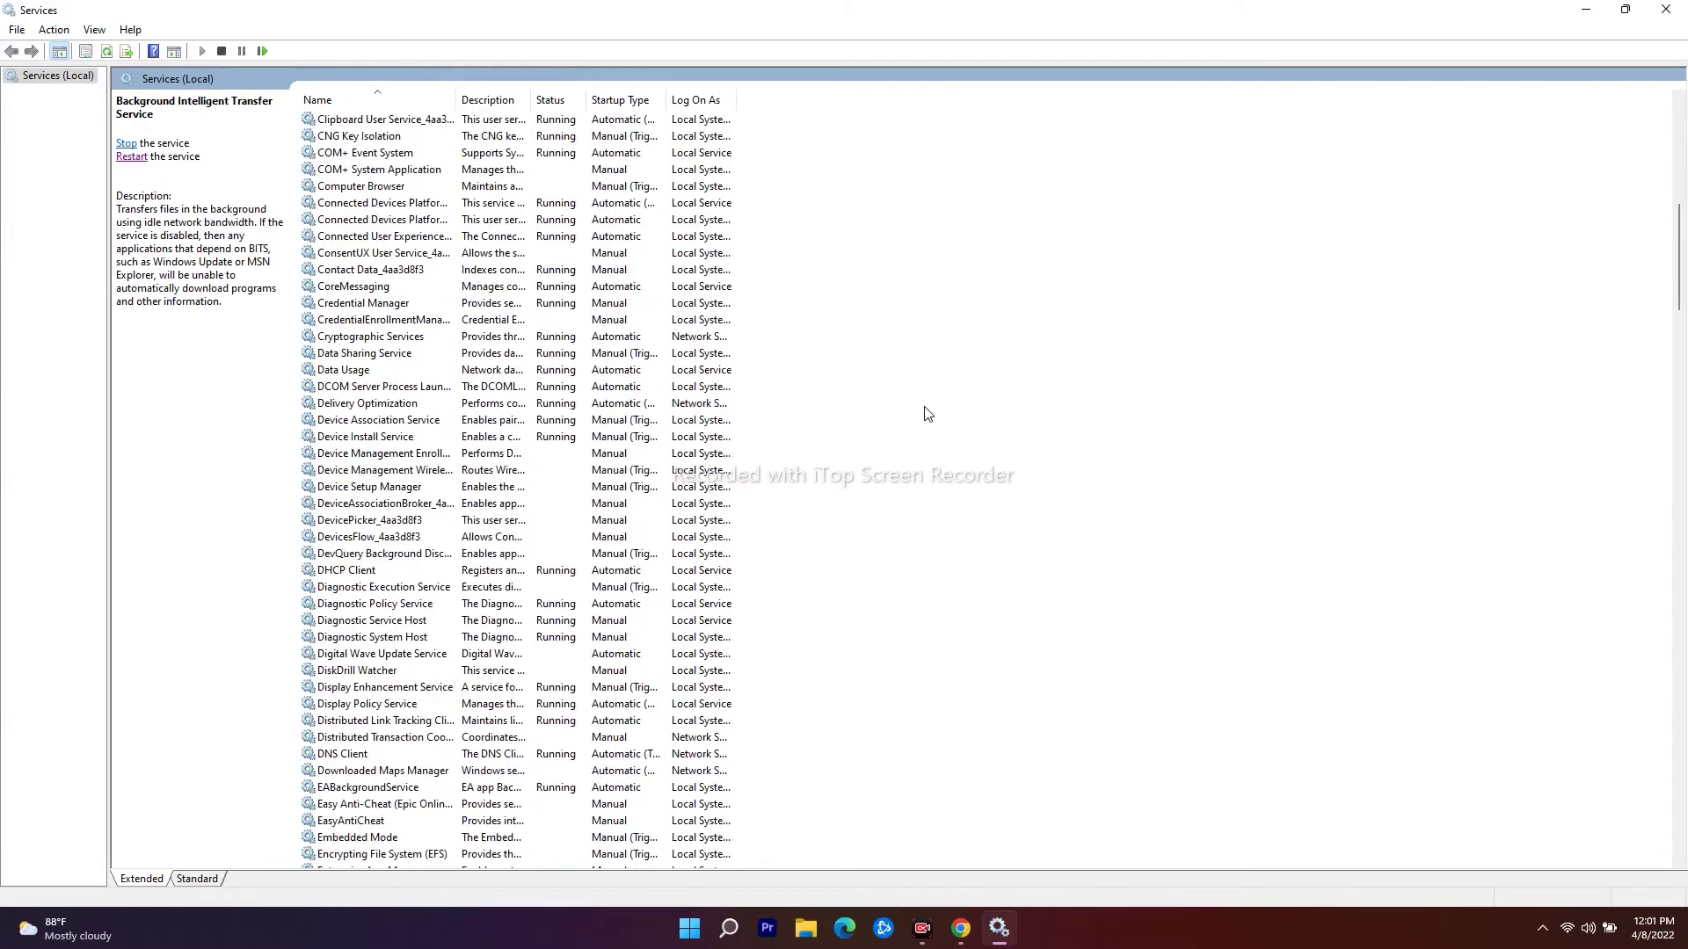
{"action": "scroll", "coordinate": [927, 414], "scroll_direction": "down", "scroll_amount": 20}
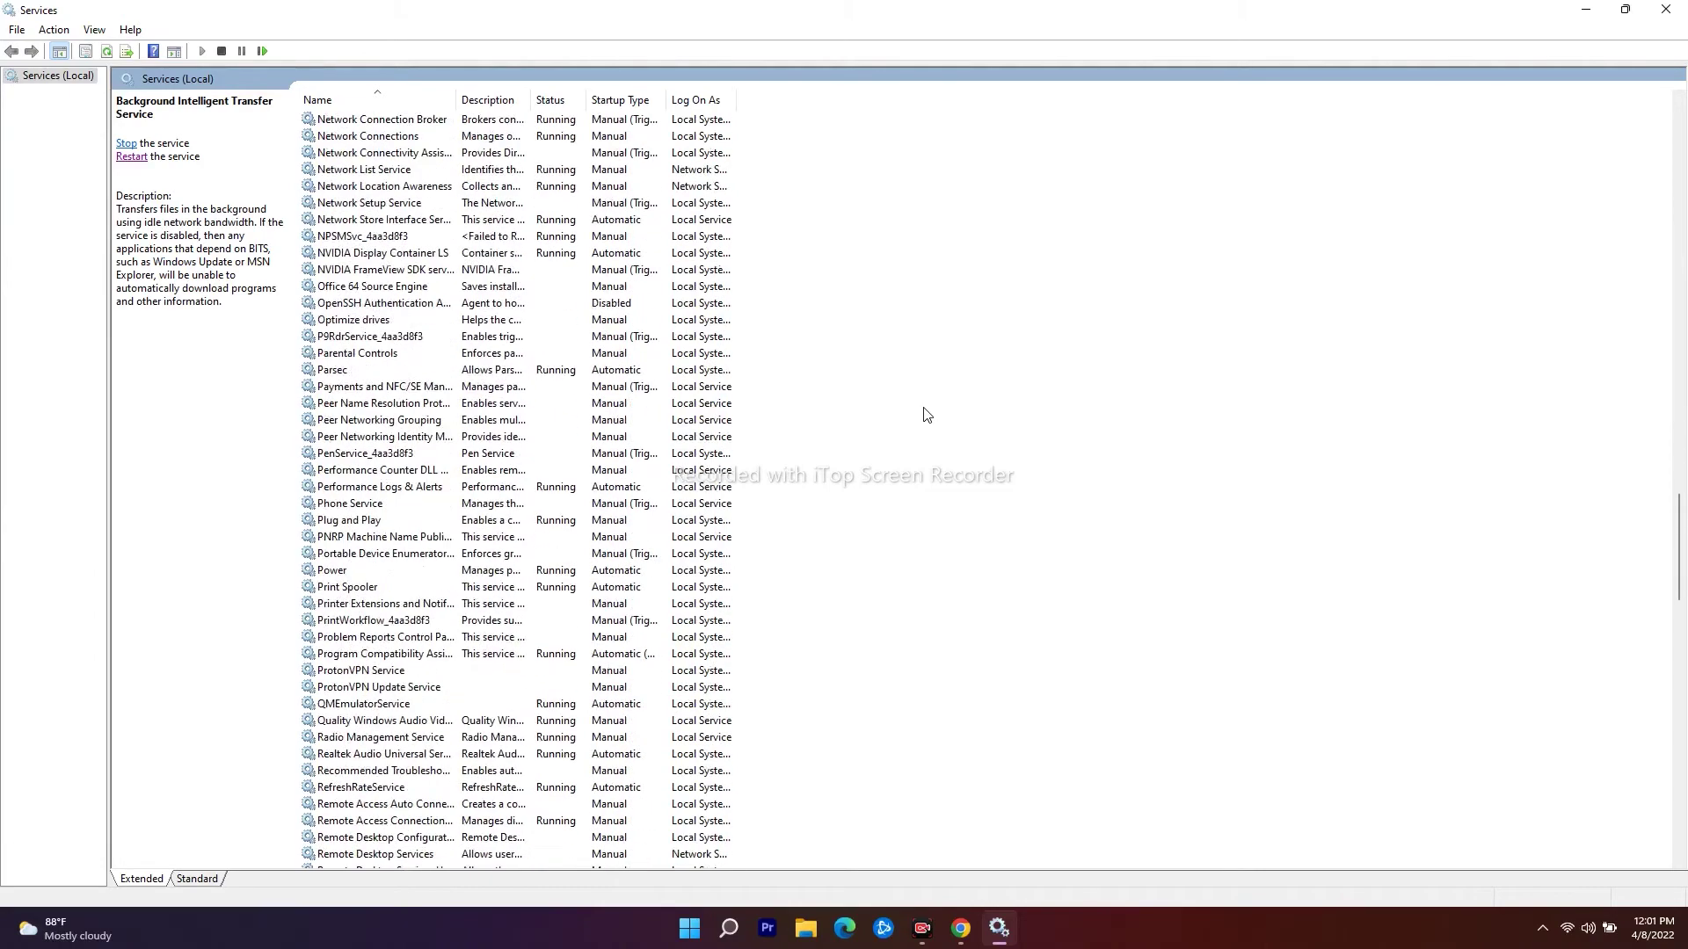
{"action": "scroll", "coordinate": [928, 414], "scroll_direction": "down", "scroll_amount": 20}
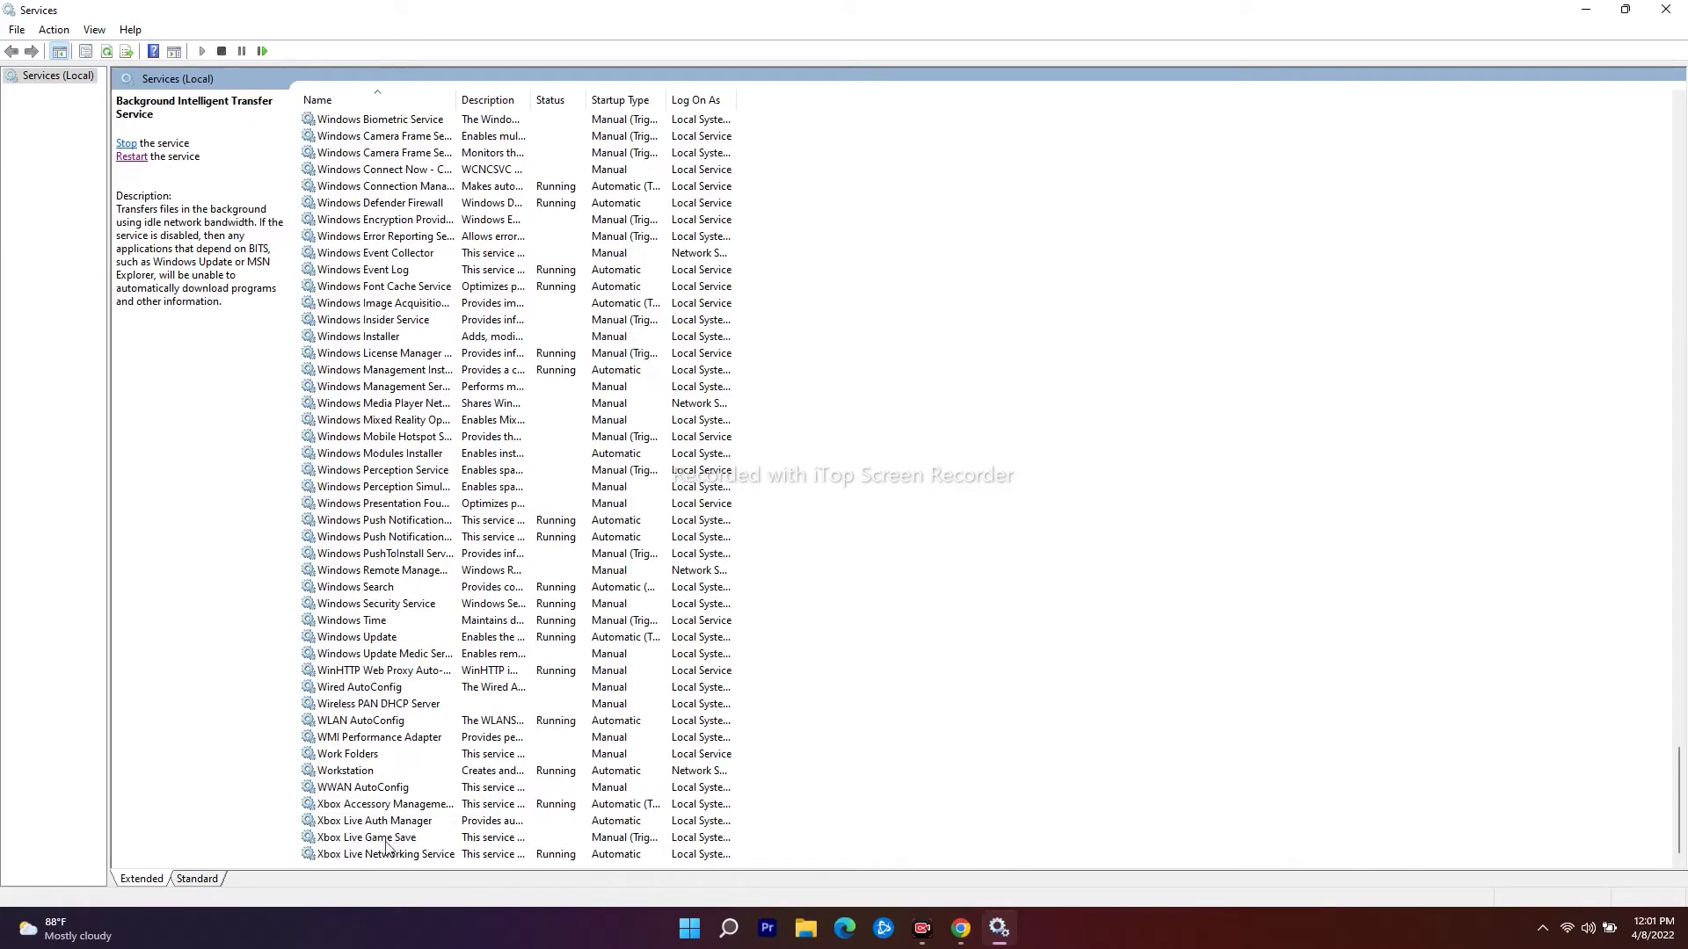
{"action": "double_click", "coordinate": [410, 821]}
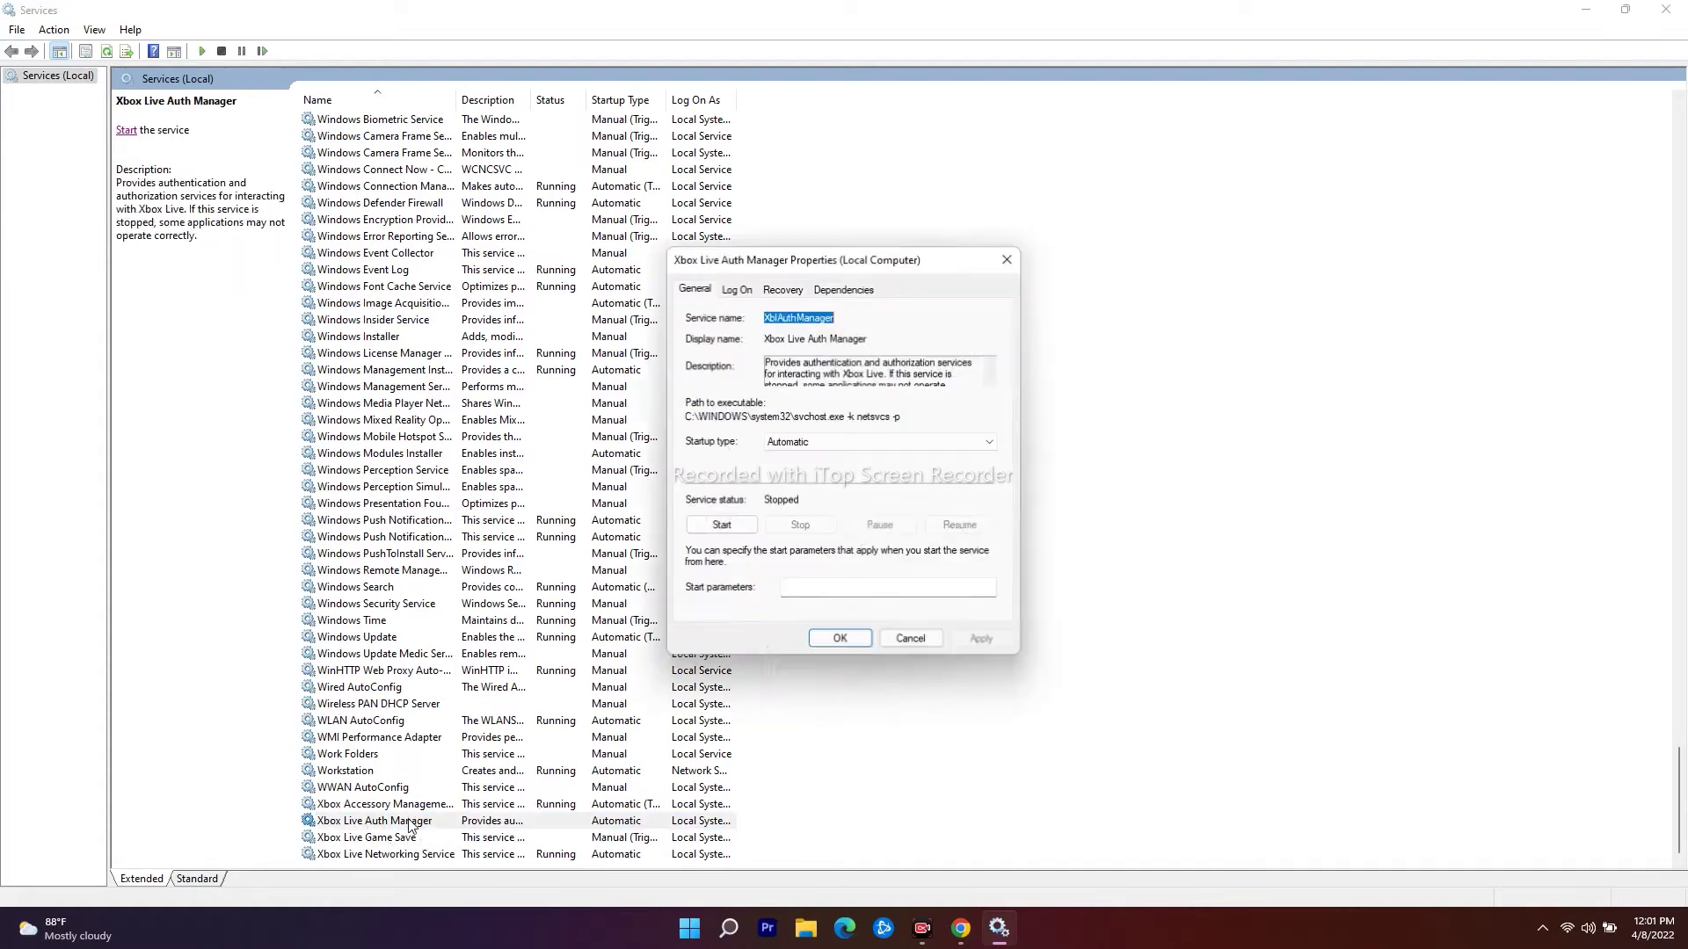
{"action": "left_click", "coordinate": [800, 442]}
{"action": "left_click", "coordinate": [803, 475]}
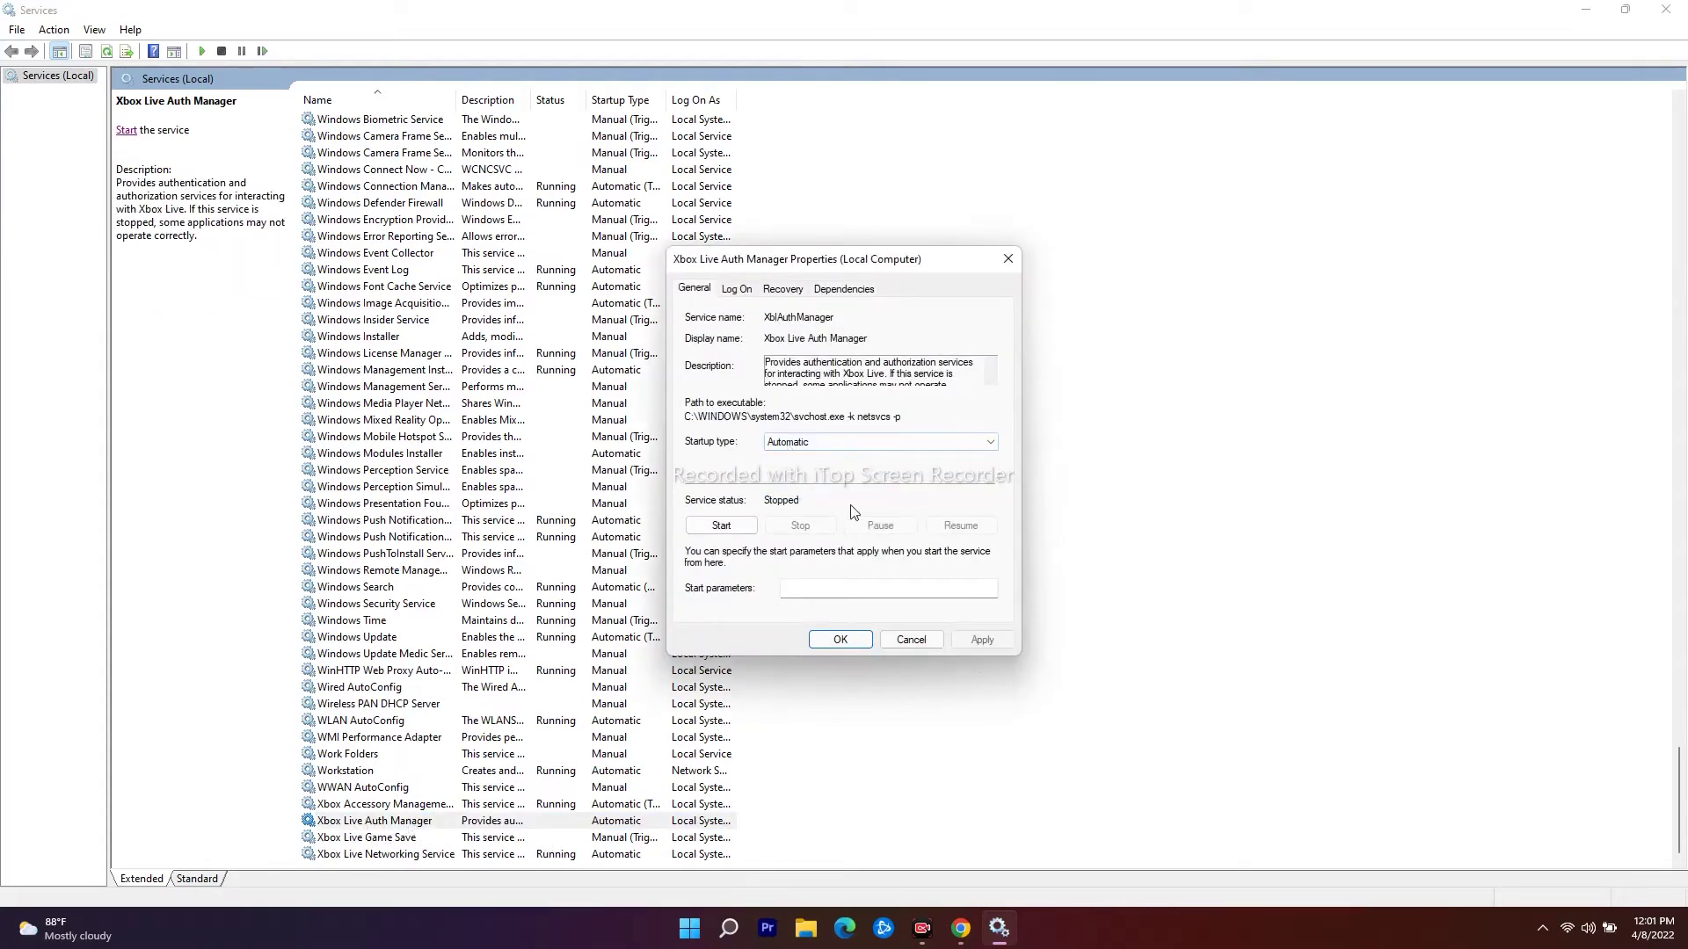
{"action": "left_click", "coordinate": [719, 527]}
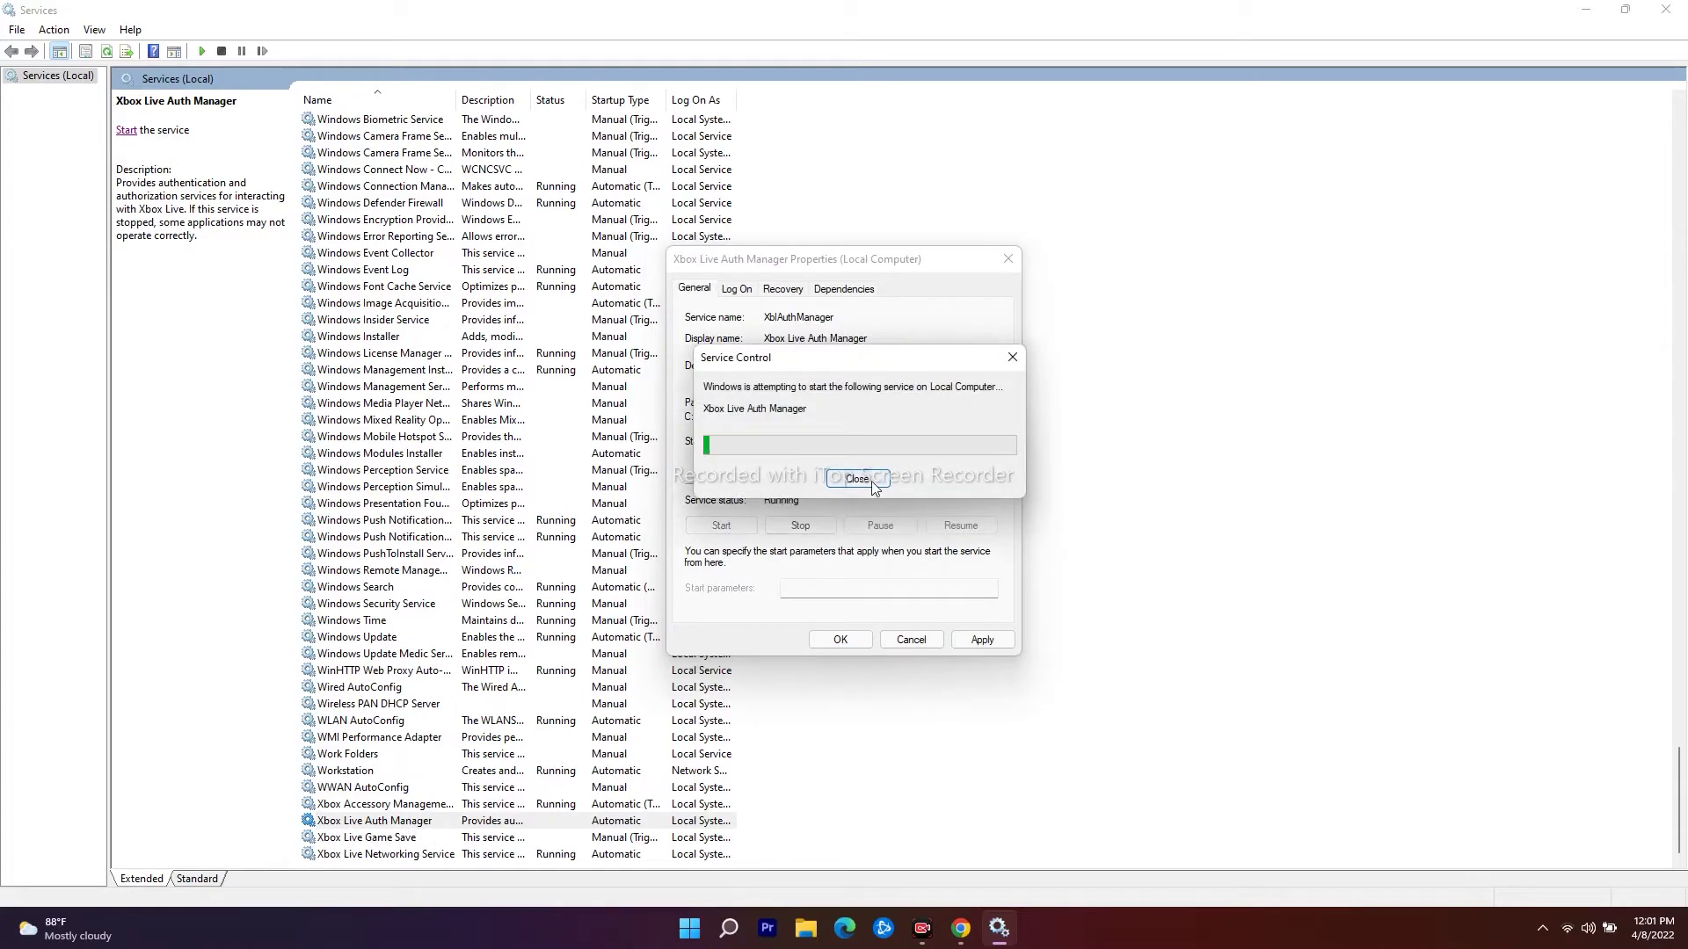
{"action": "left_click", "coordinate": [963, 643]}
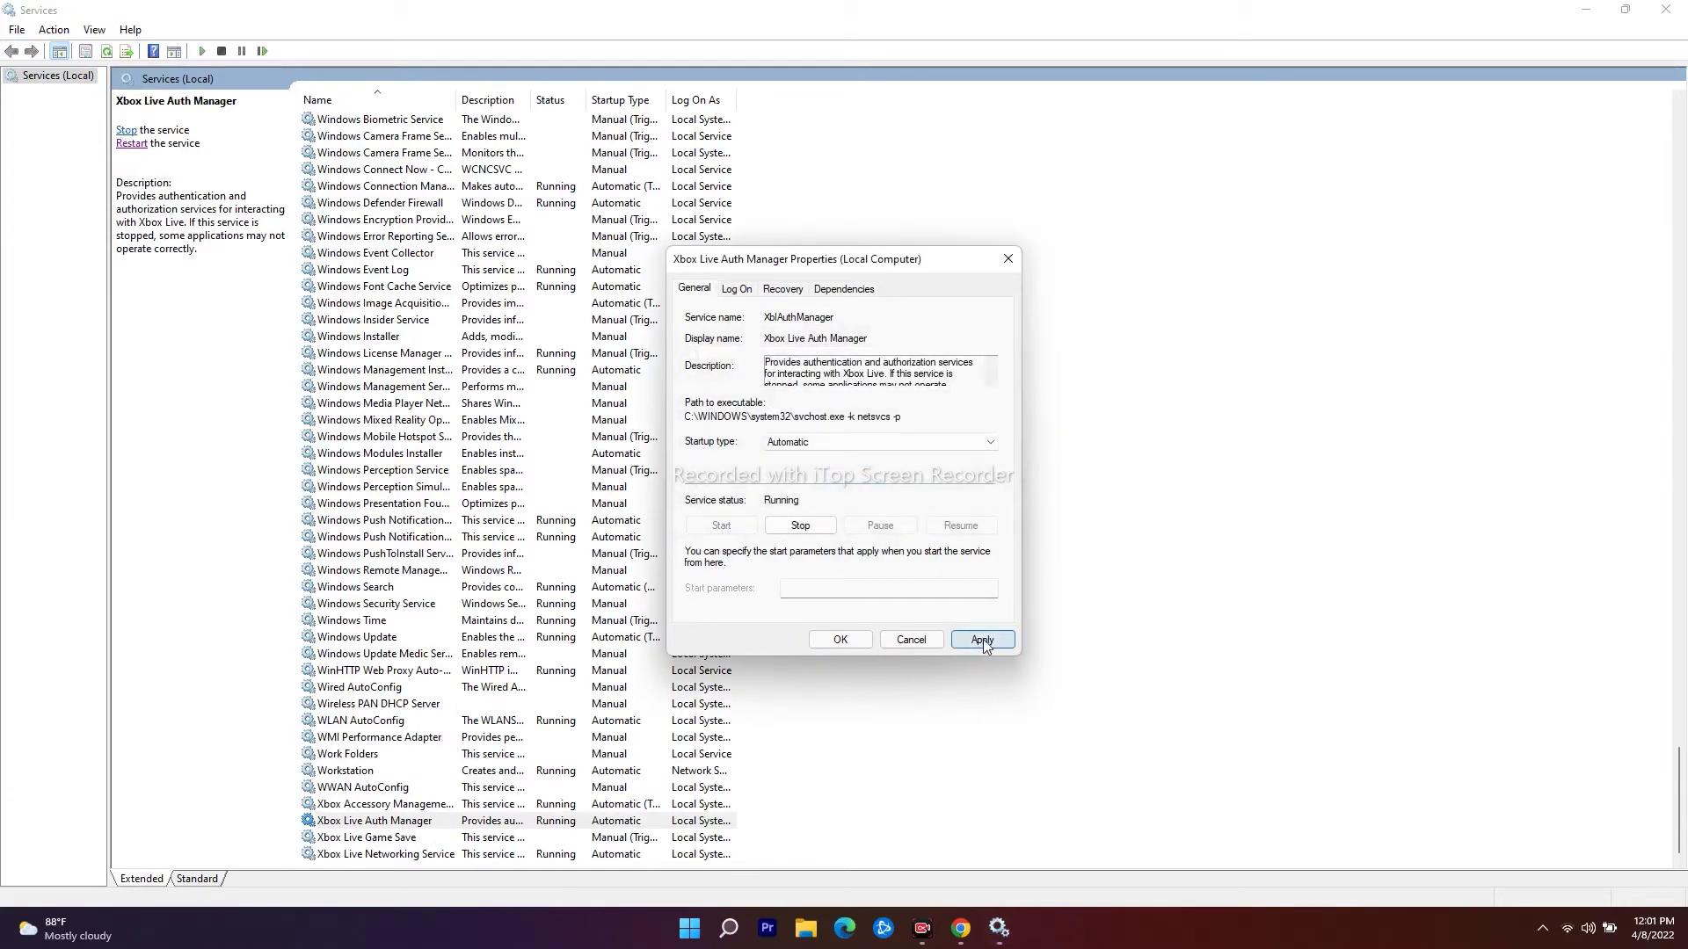
{"action": "left_click", "coordinate": [842, 640]}
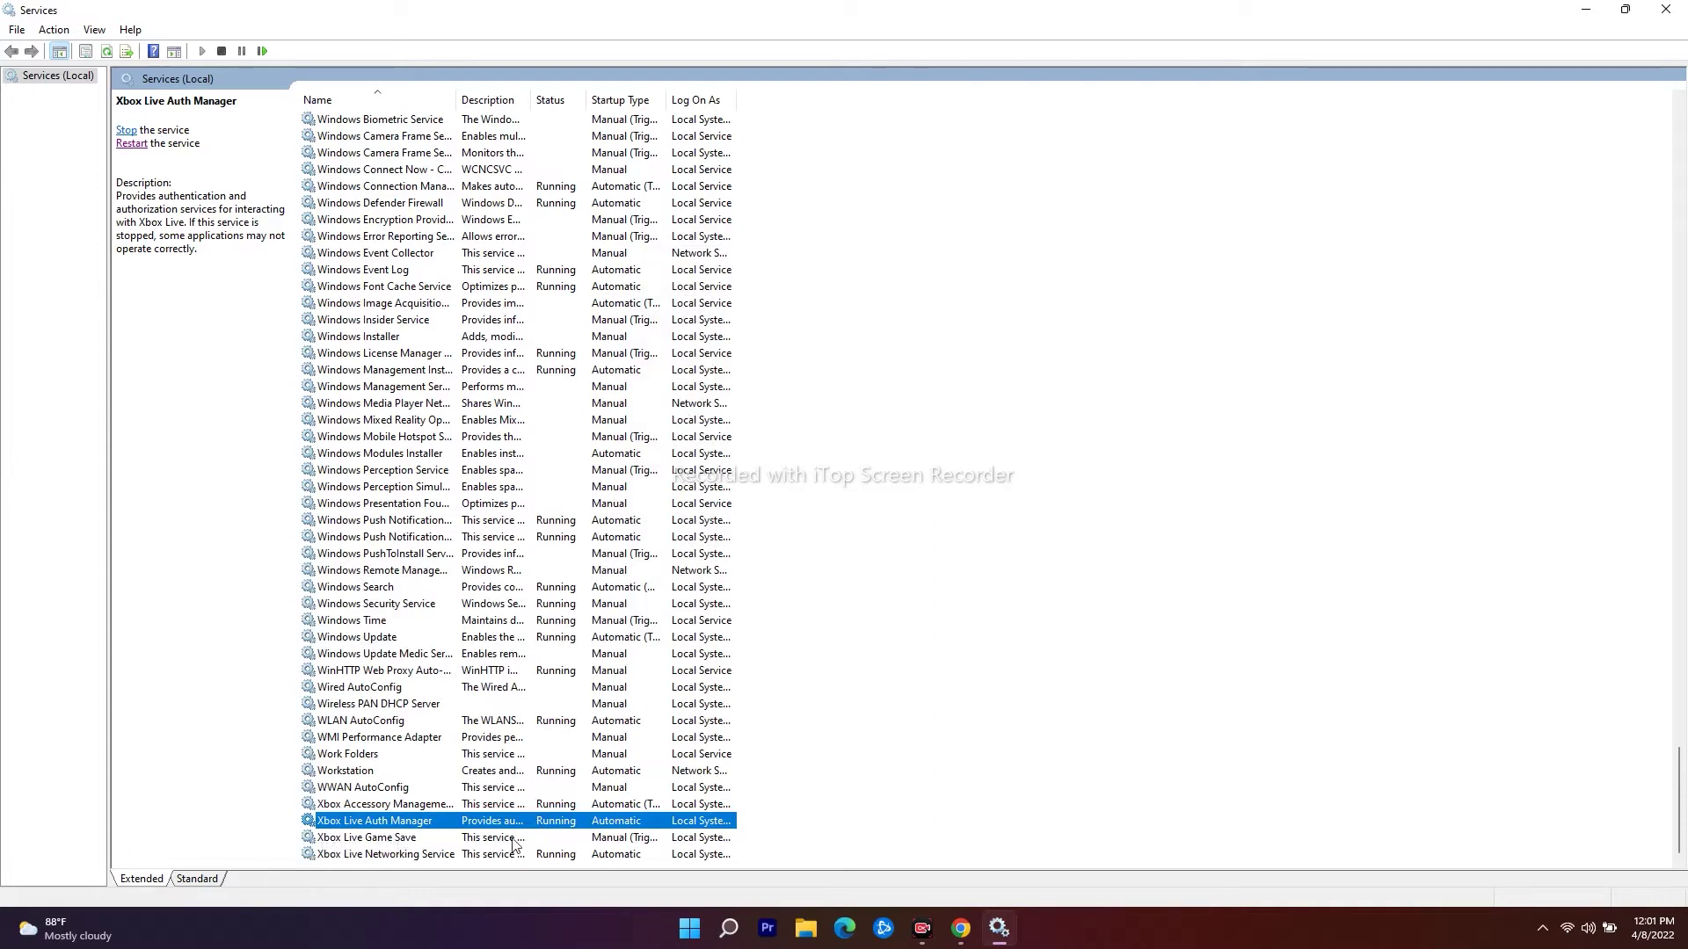
Set the Xbox Live Game Save service's startup type to Automatic, start it, apply the settings and close Services.
{"action": "double_click", "coordinate": [462, 840]}
{"action": "left_click", "coordinate": [810, 447]}
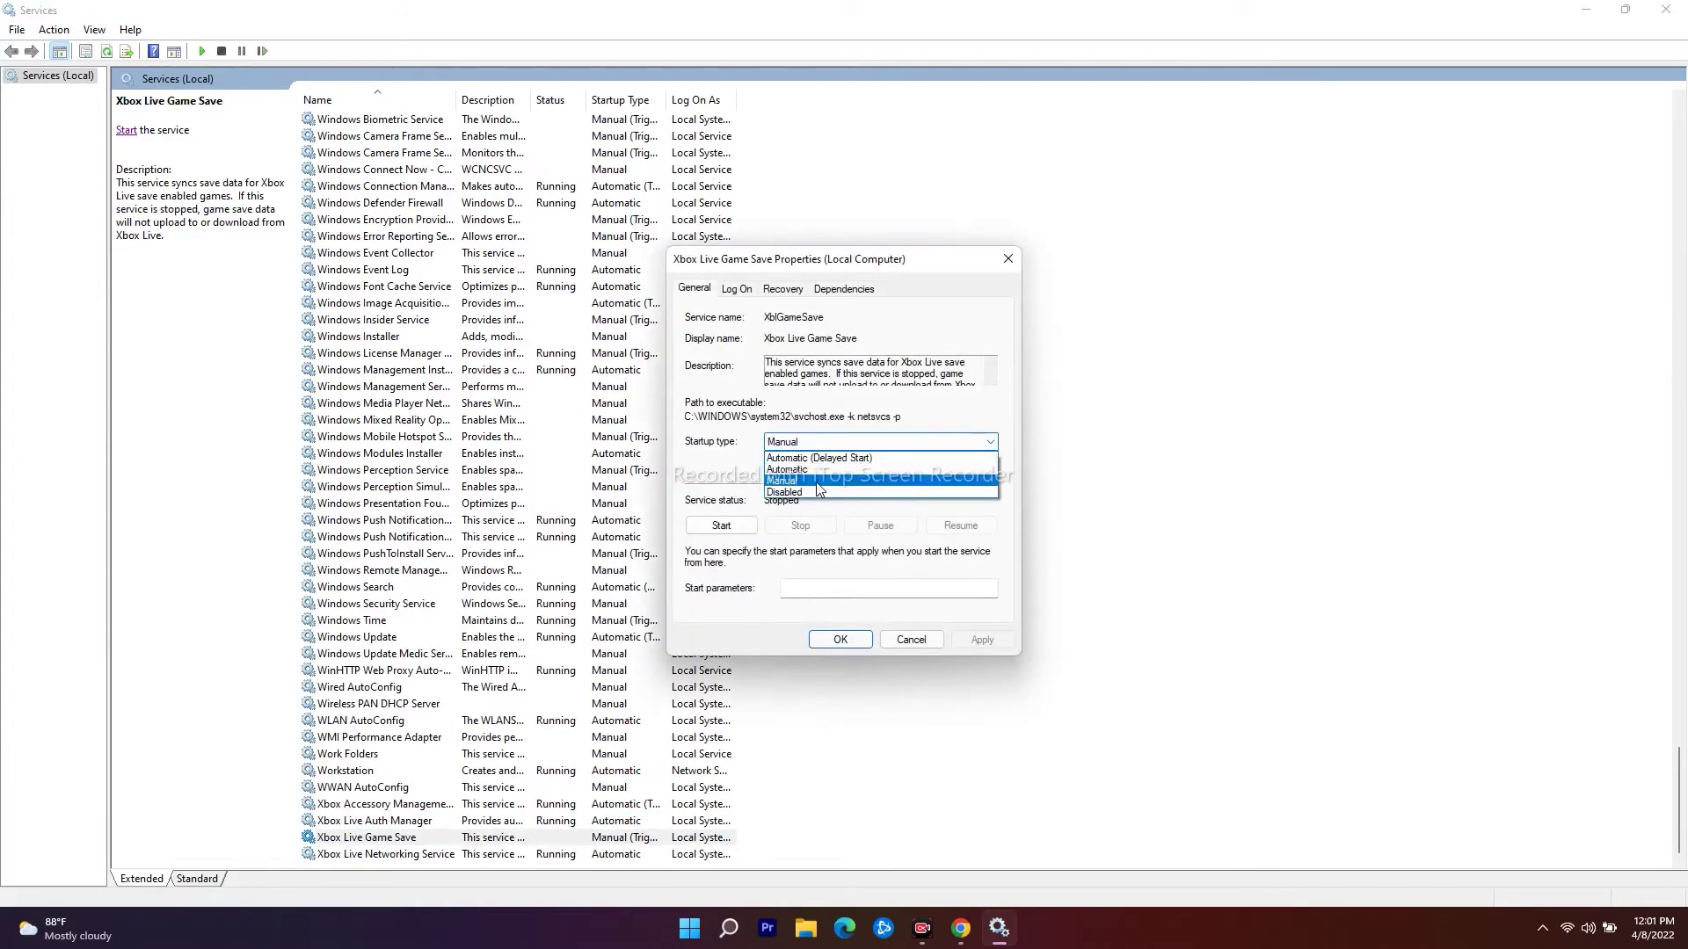
{"action": "left_click", "coordinate": [815, 475]}
{"action": "left_click", "coordinate": [722, 527]}
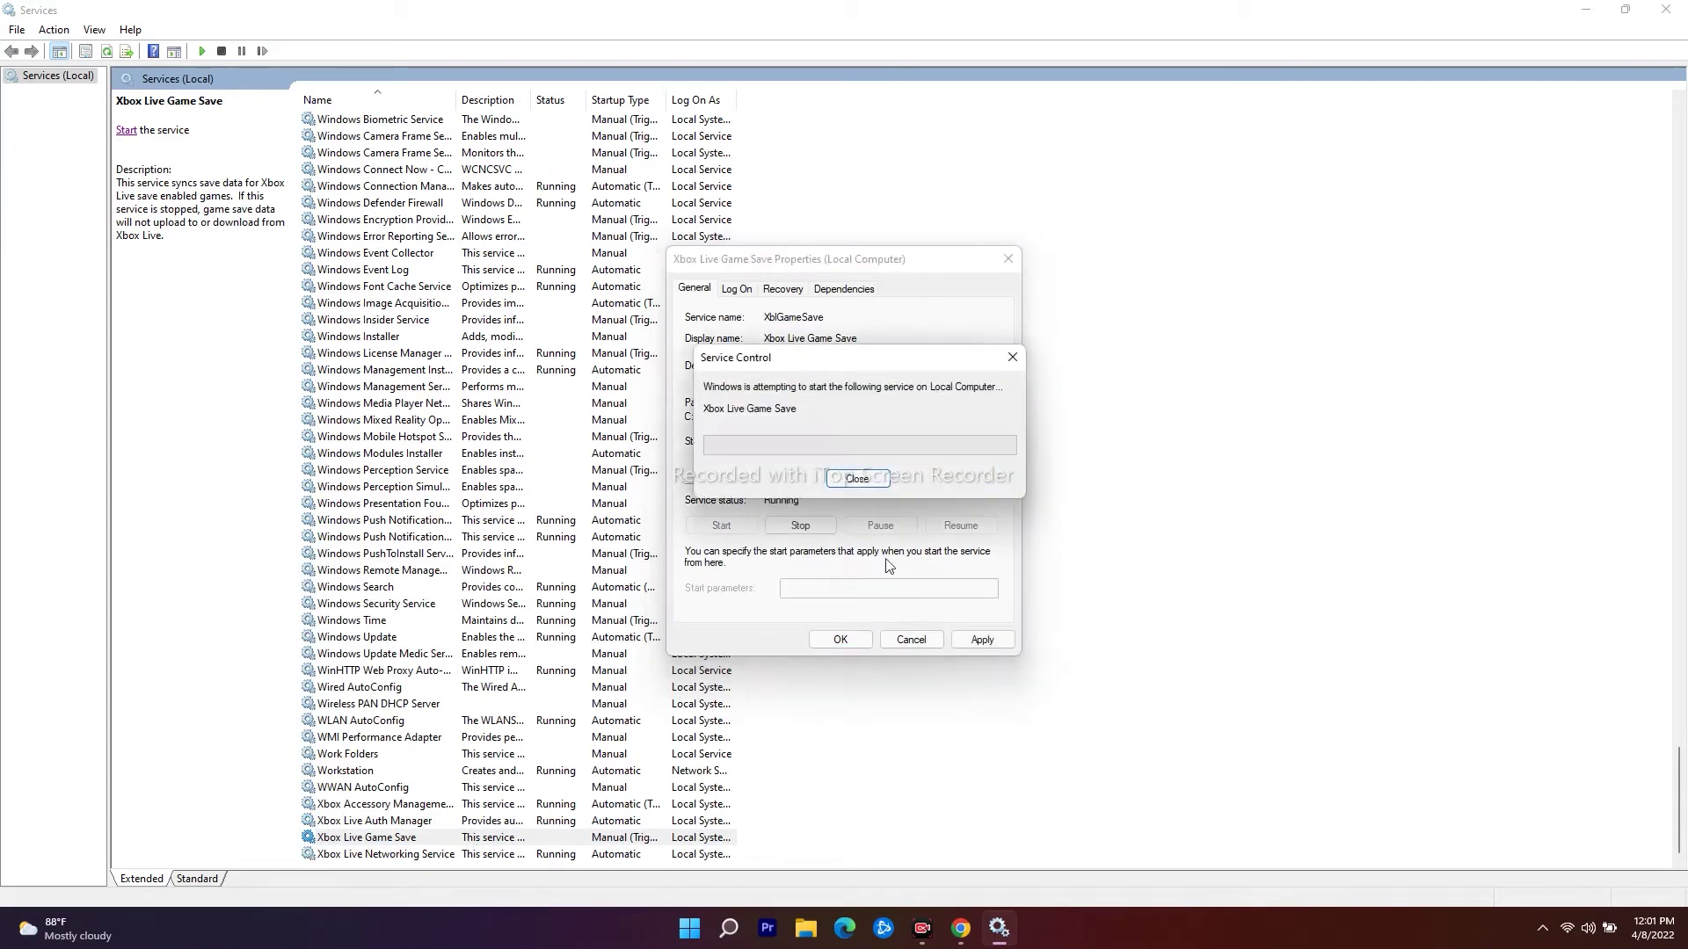
{"action": "left_click", "coordinate": [983, 641]}
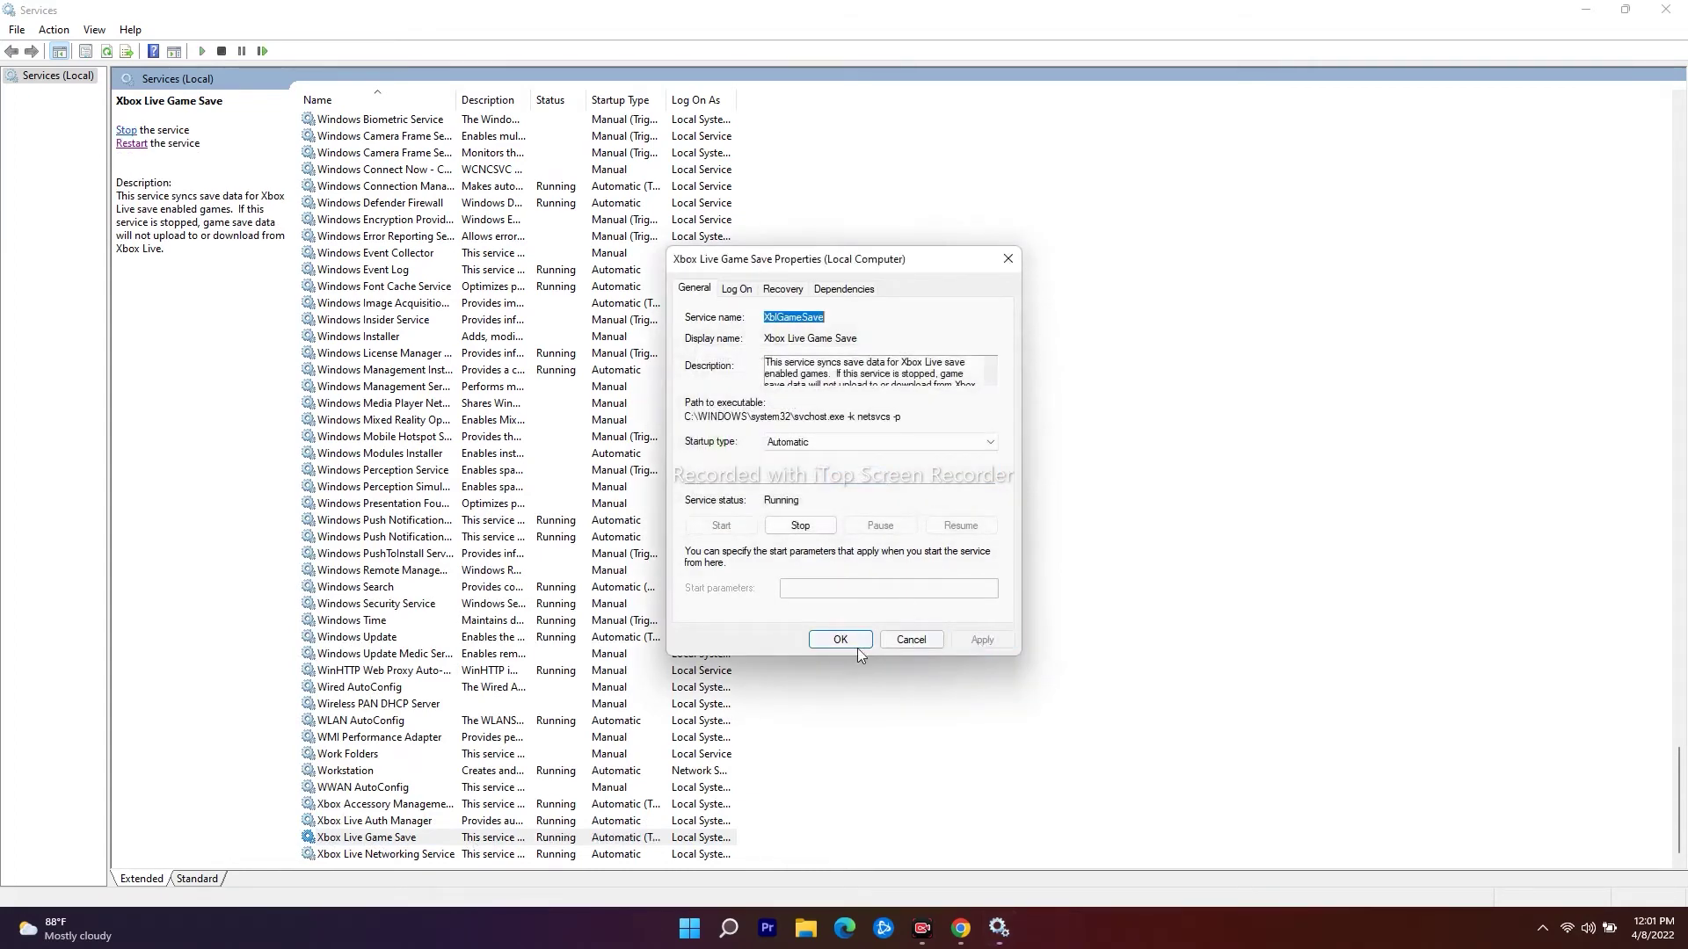
{"action": "left_click", "coordinate": [841, 640]}
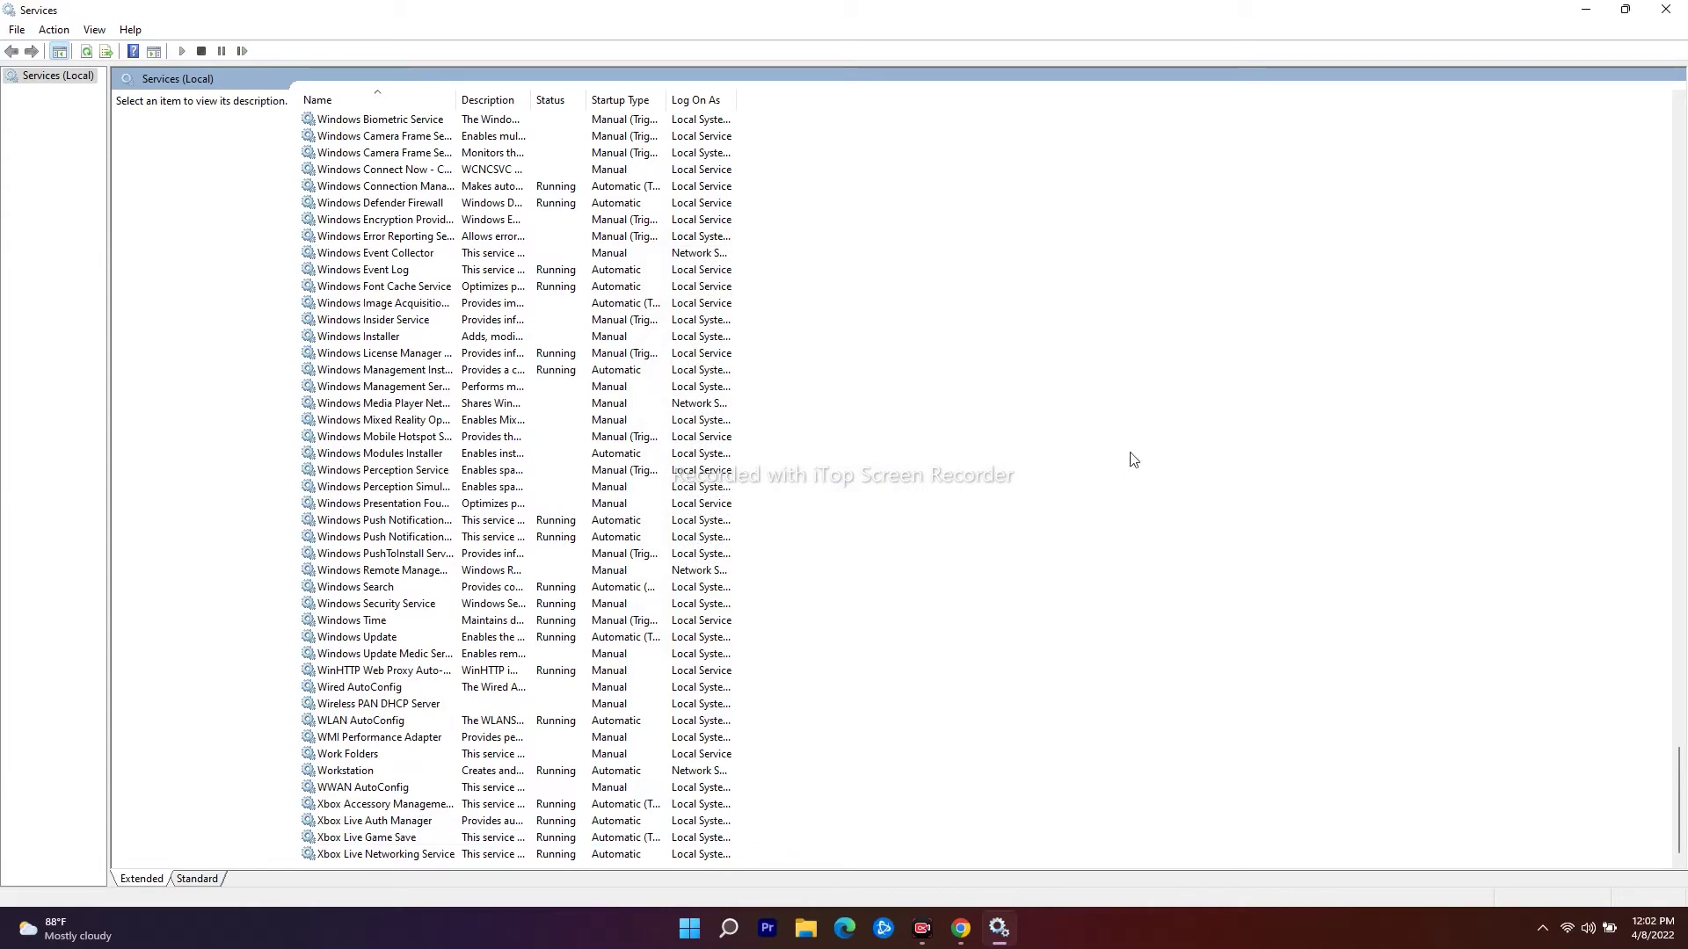
{"action": "left_click", "coordinate": [1672, 8]}
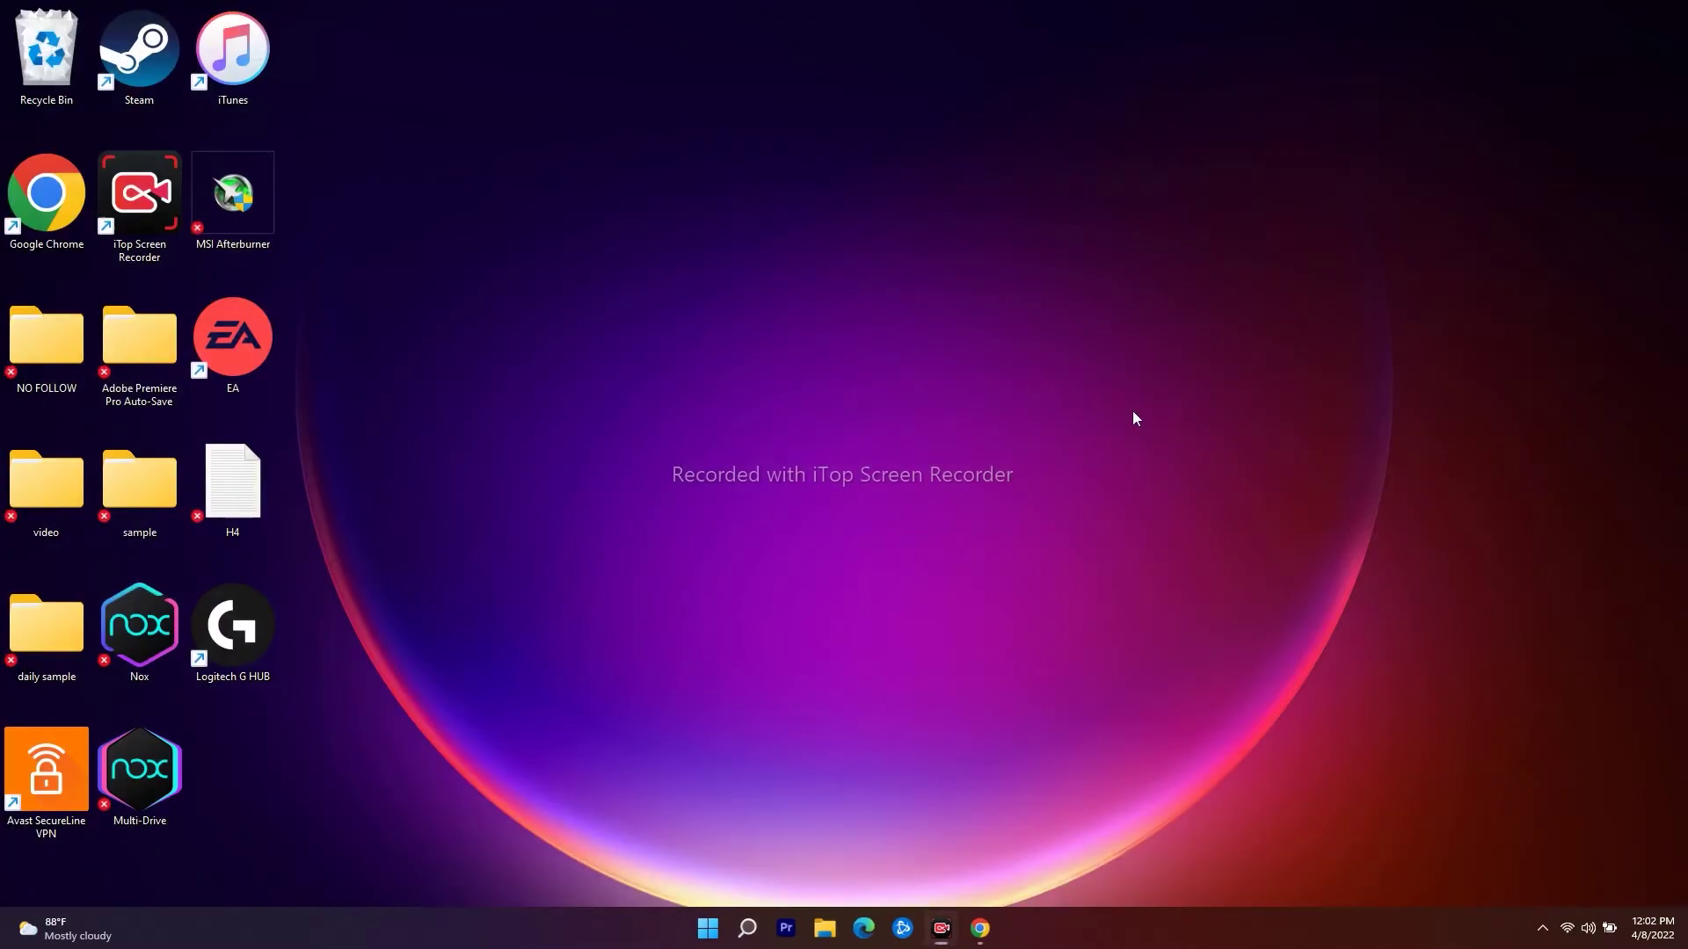
Launch Microsoft Store from Windows search and minimize its window.
{"action": "left_click", "coordinate": [748, 928]}
{"action": "left_click", "coordinate": [672, 674]}
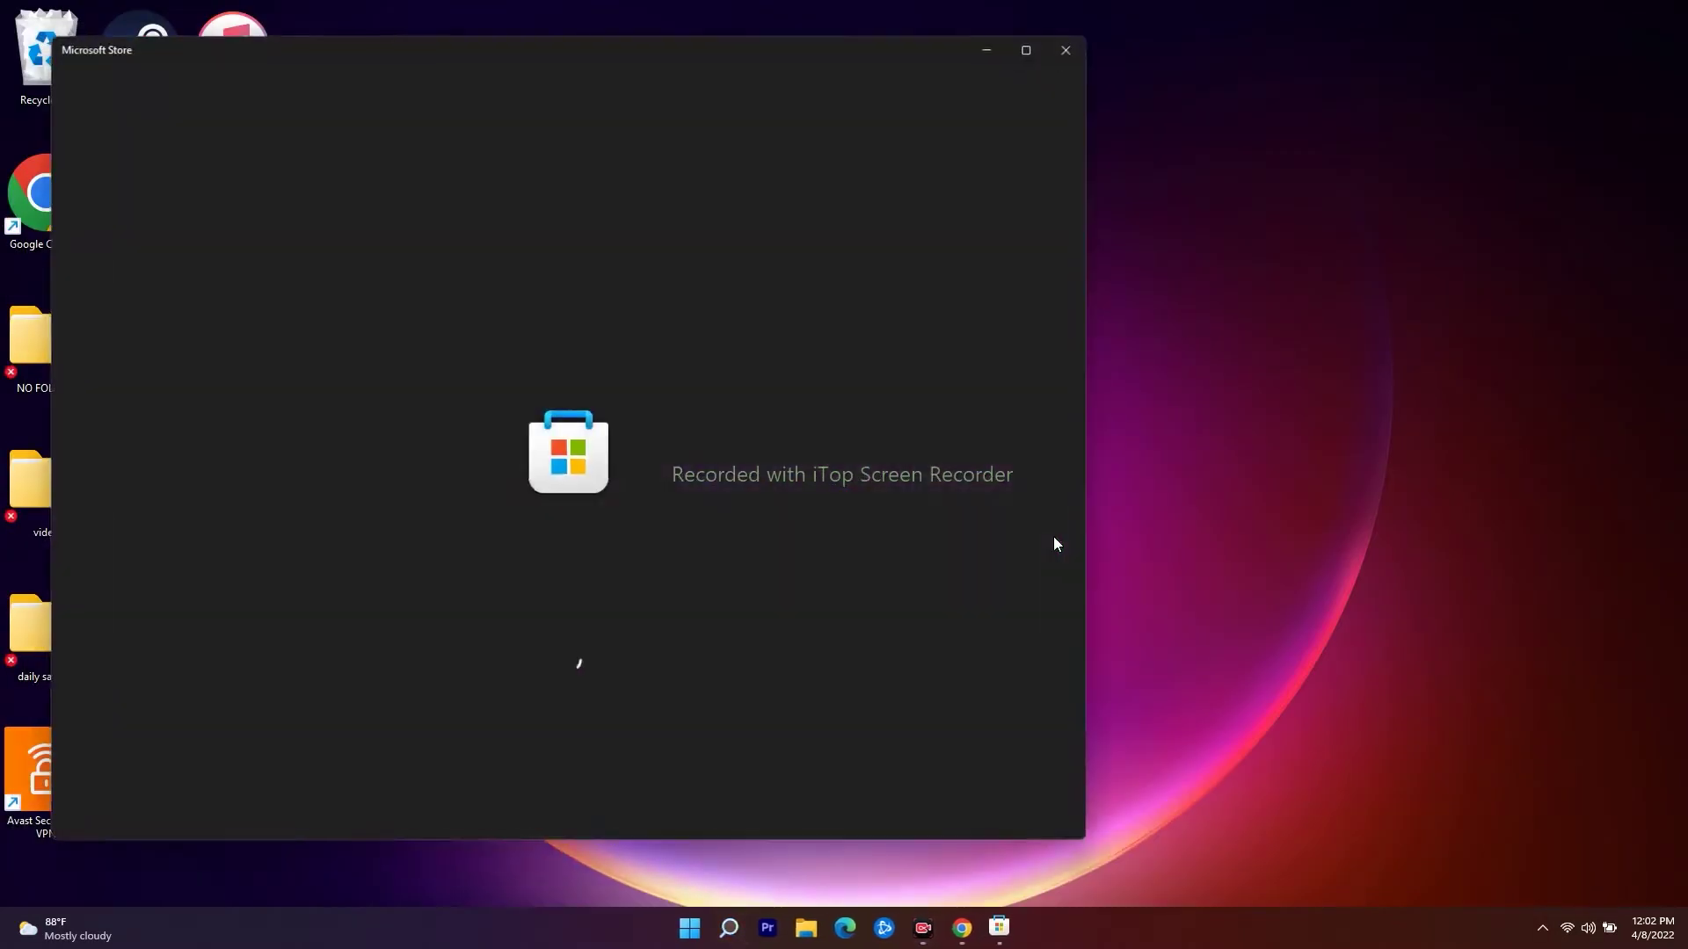
{"action": "left_click", "coordinate": [994, 51]}
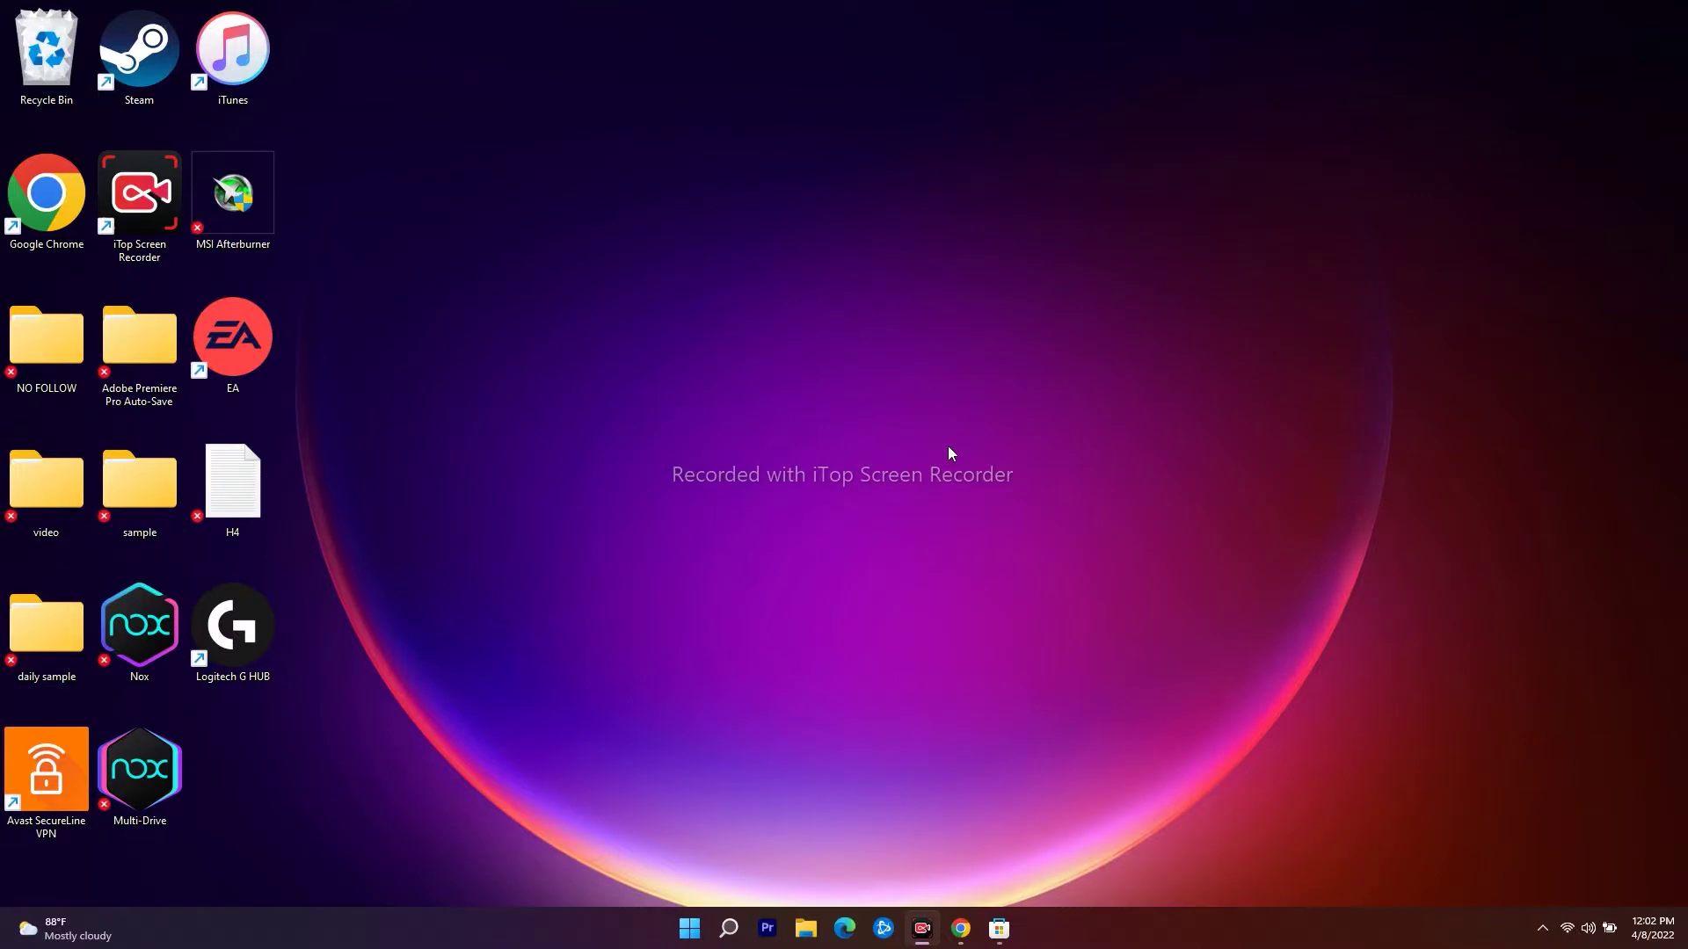
Switch to Chrome and copy the command "get-appxpackage Microsoft.GamingServices | remove-AppxPackage -allusers" from the video description.
{"action": "left_click", "coordinate": [960, 929]}
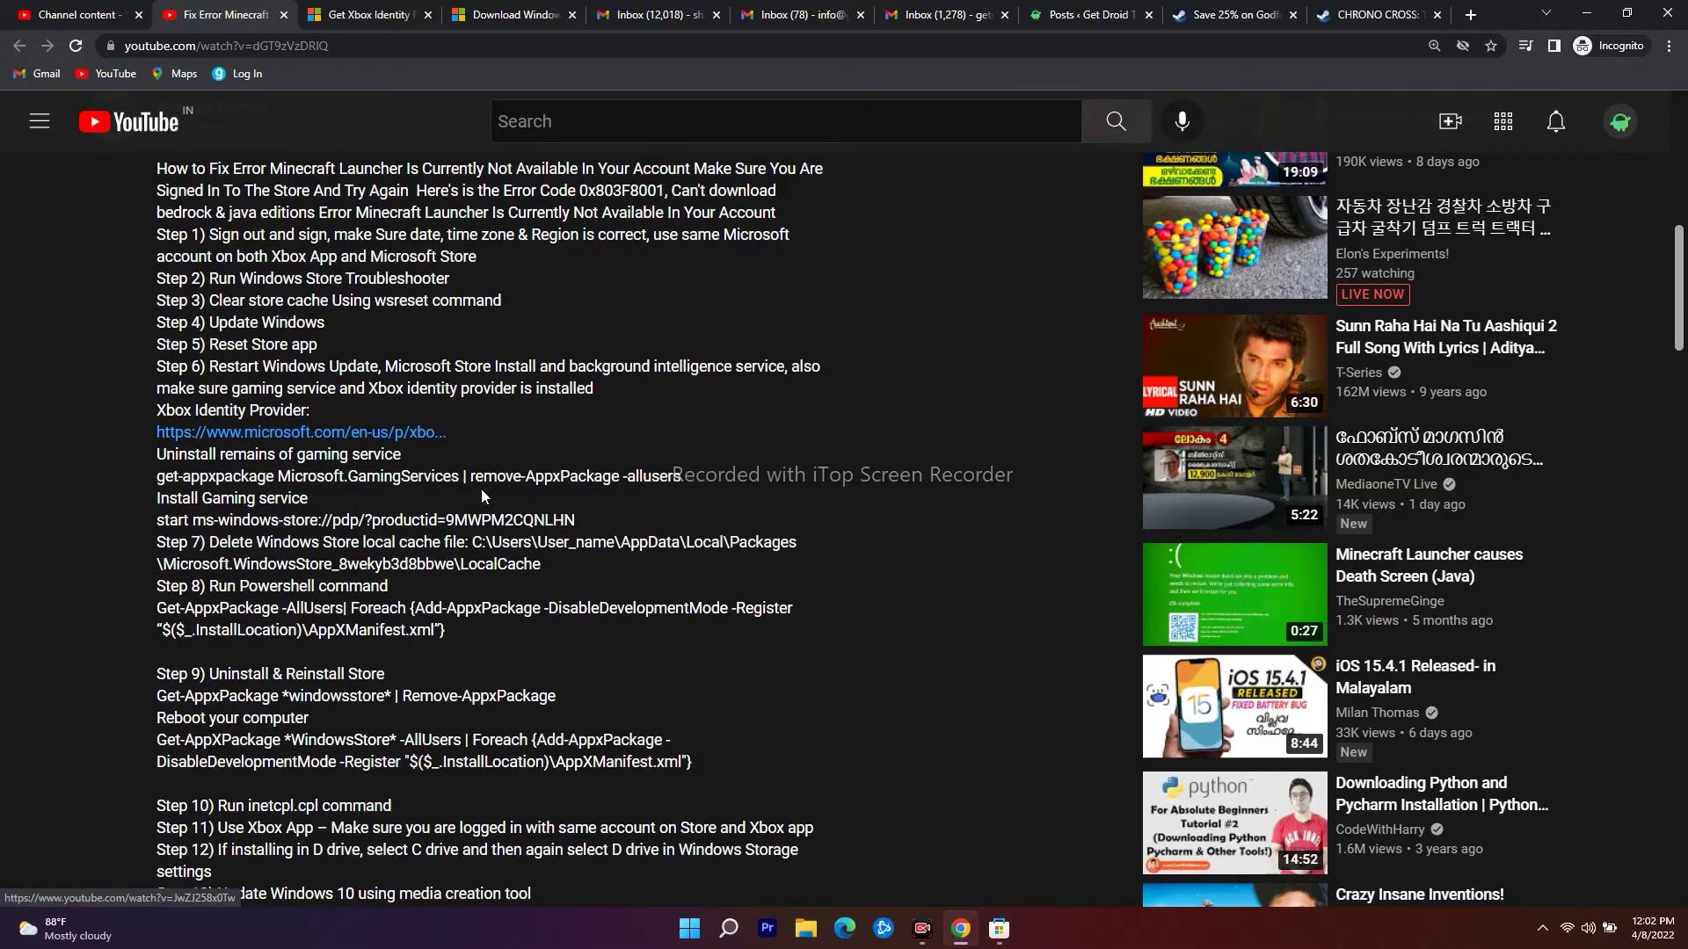
{"action": "scroll", "coordinate": [369, 448], "scroll_direction": "down", "scroll_amount": 1}
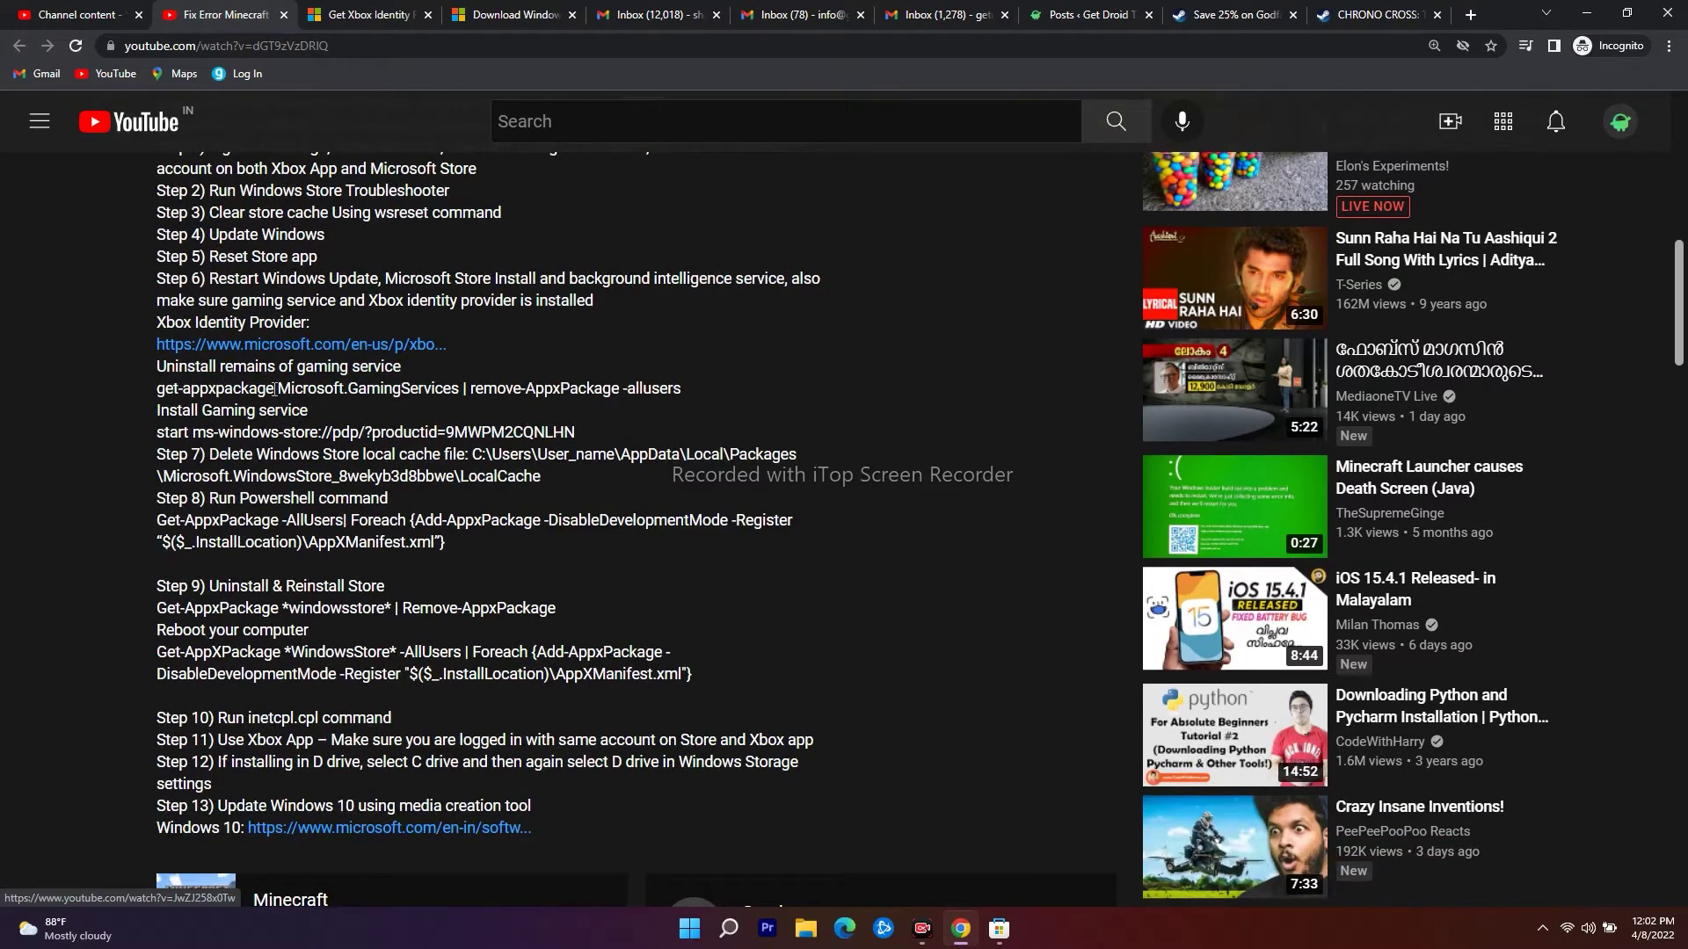
{"action": "left_click_drag", "start_coordinate": [318, 415], "coordinate": [158, 389]}
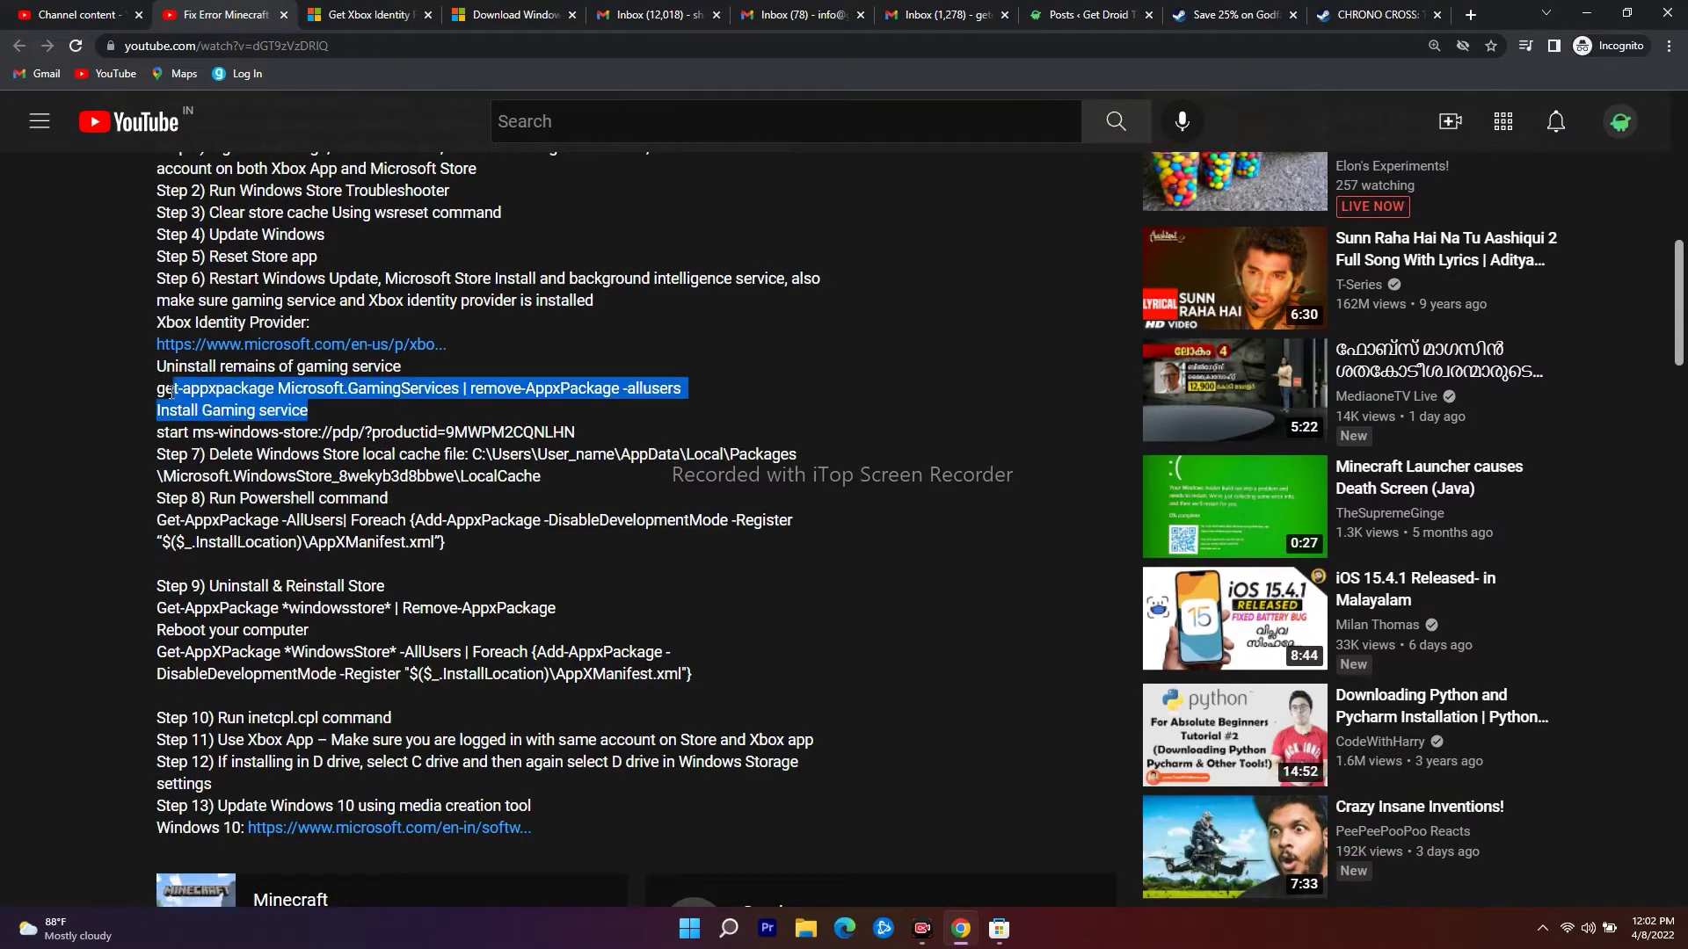
{"action": "right_click", "coordinate": [203, 411]}
{"action": "left_click", "coordinate": [218, 421]}
{"action": "left_click", "coordinate": [1587, 14]}
Search Windows for "power", open Windows PowerShell as administrator and run the copied Gaming Services removal command.
{"action": "left_click", "coordinate": [728, 928]}
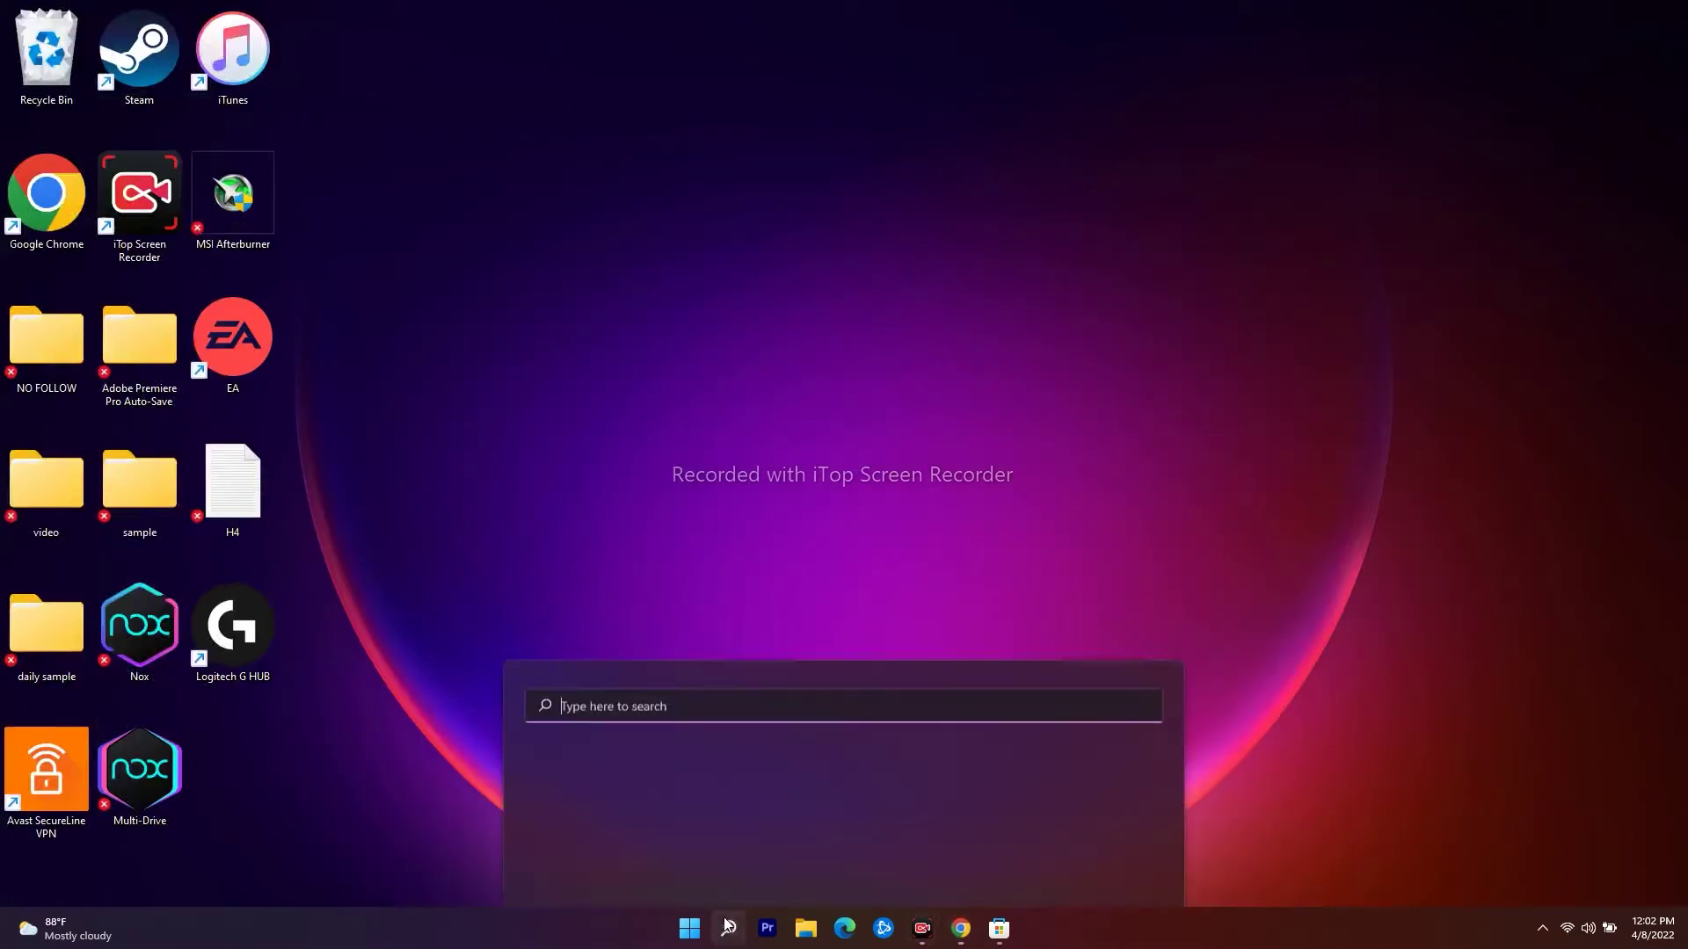
{"action": "type", "text": "power"}
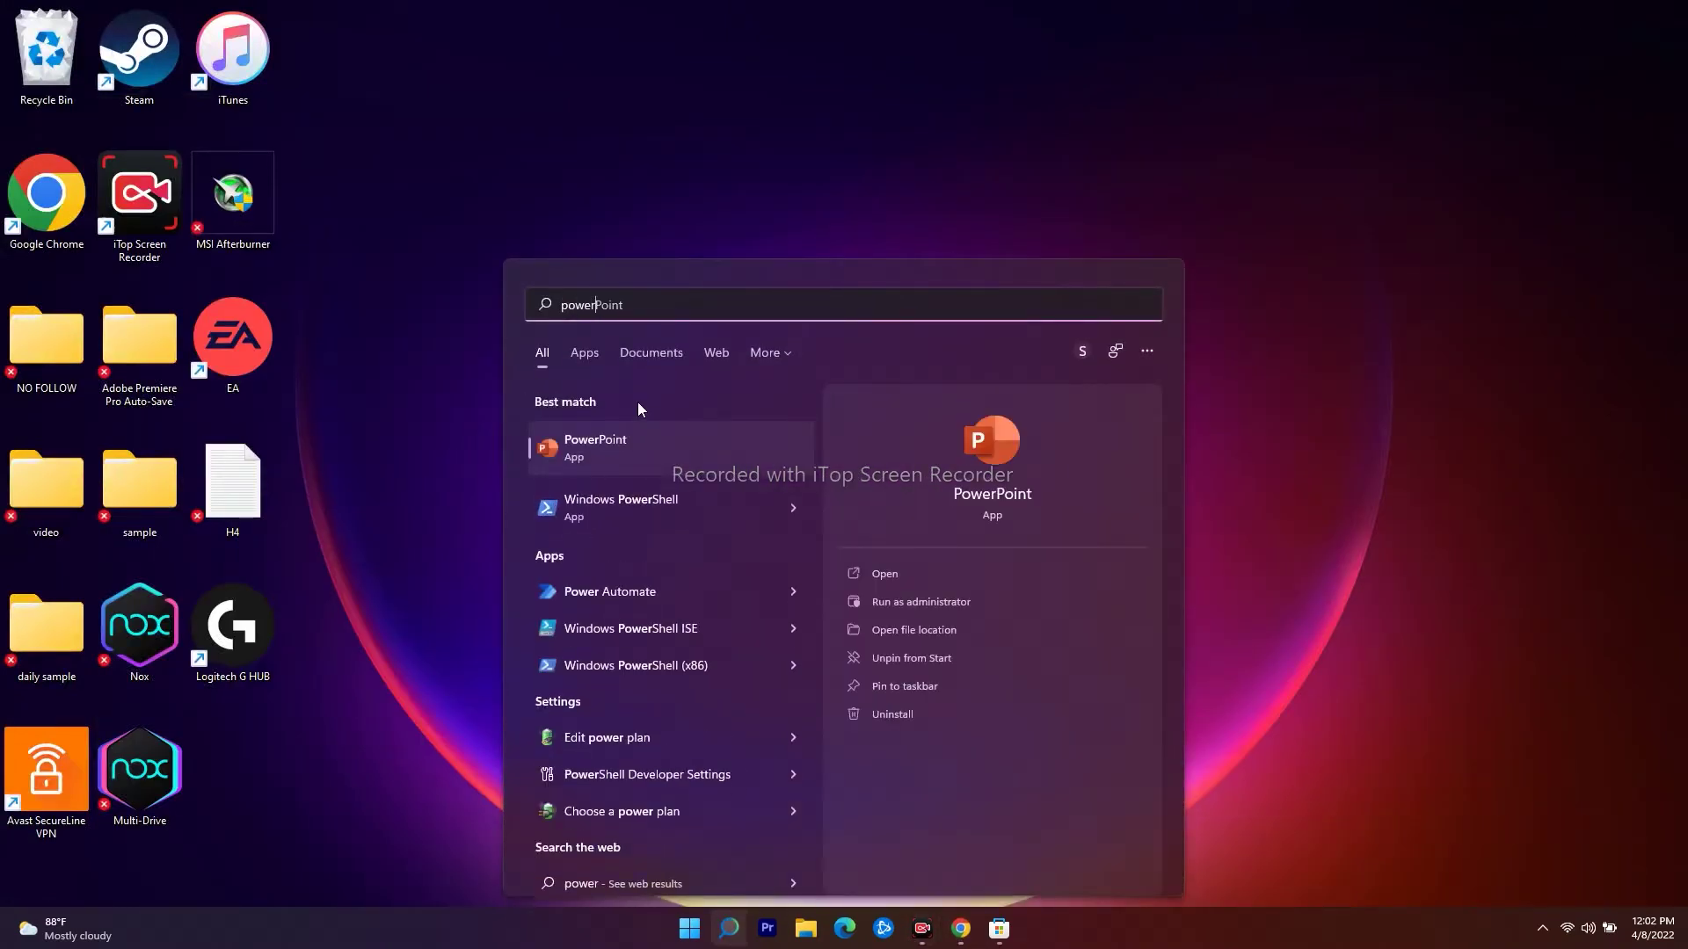
{"action": "left_click", "coordinate": [791, 510]}
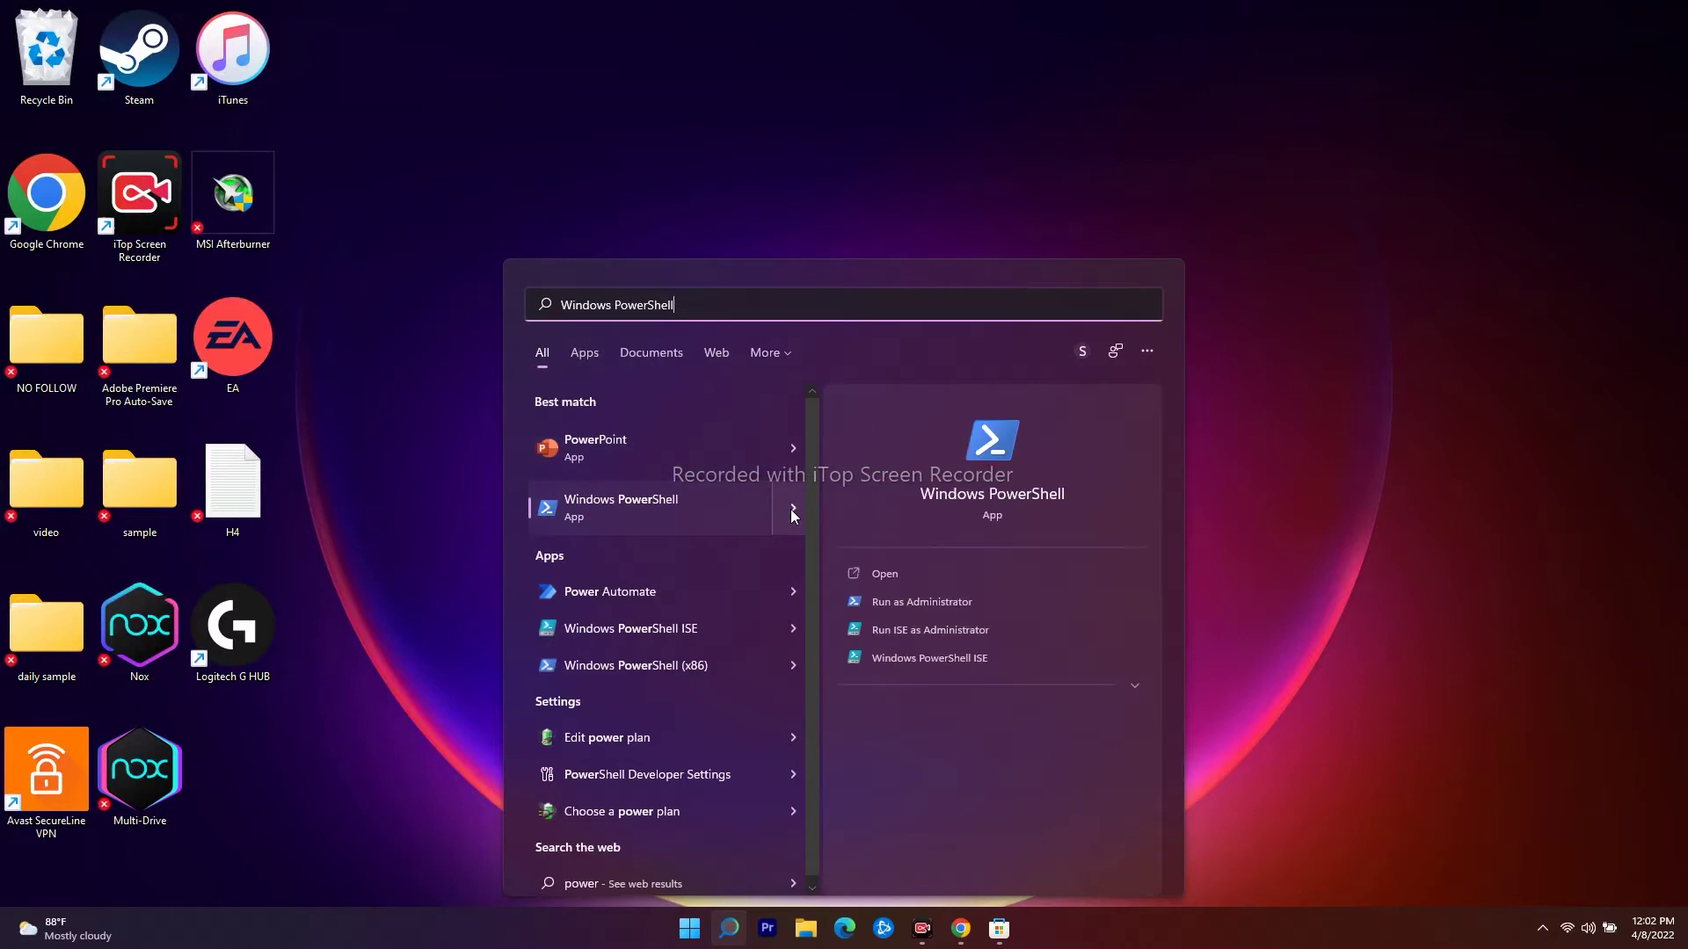
{"action": "left_click", "coordinate": [925, 601]}
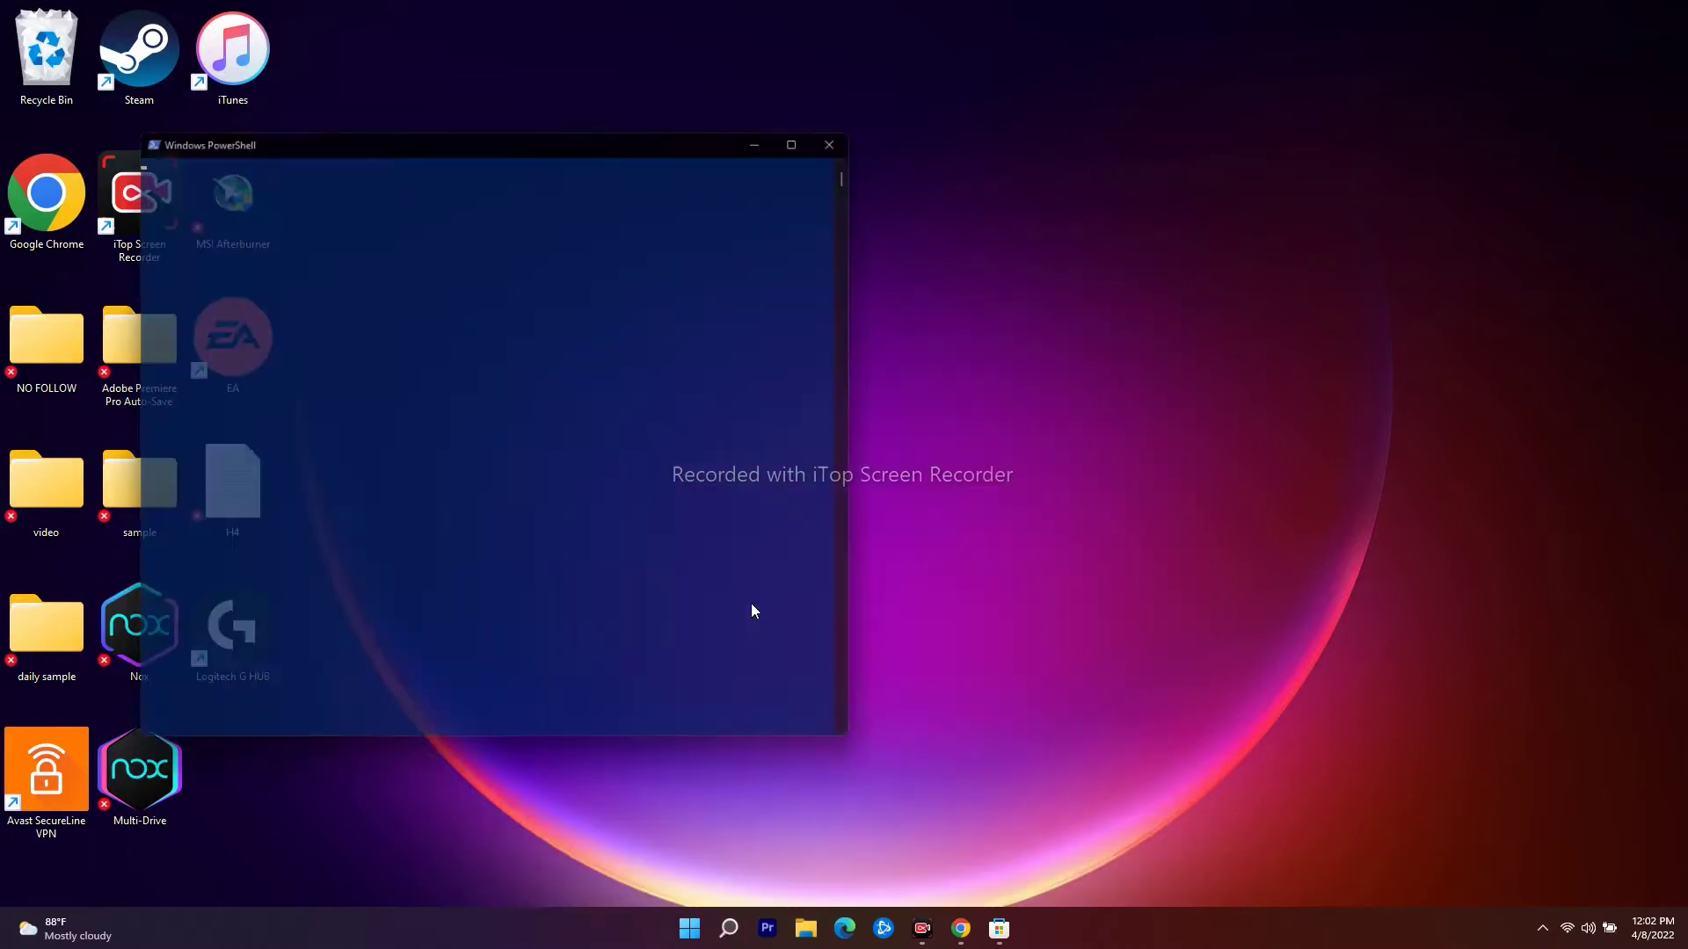
{"action": "key", "text": "ctrl+v"}
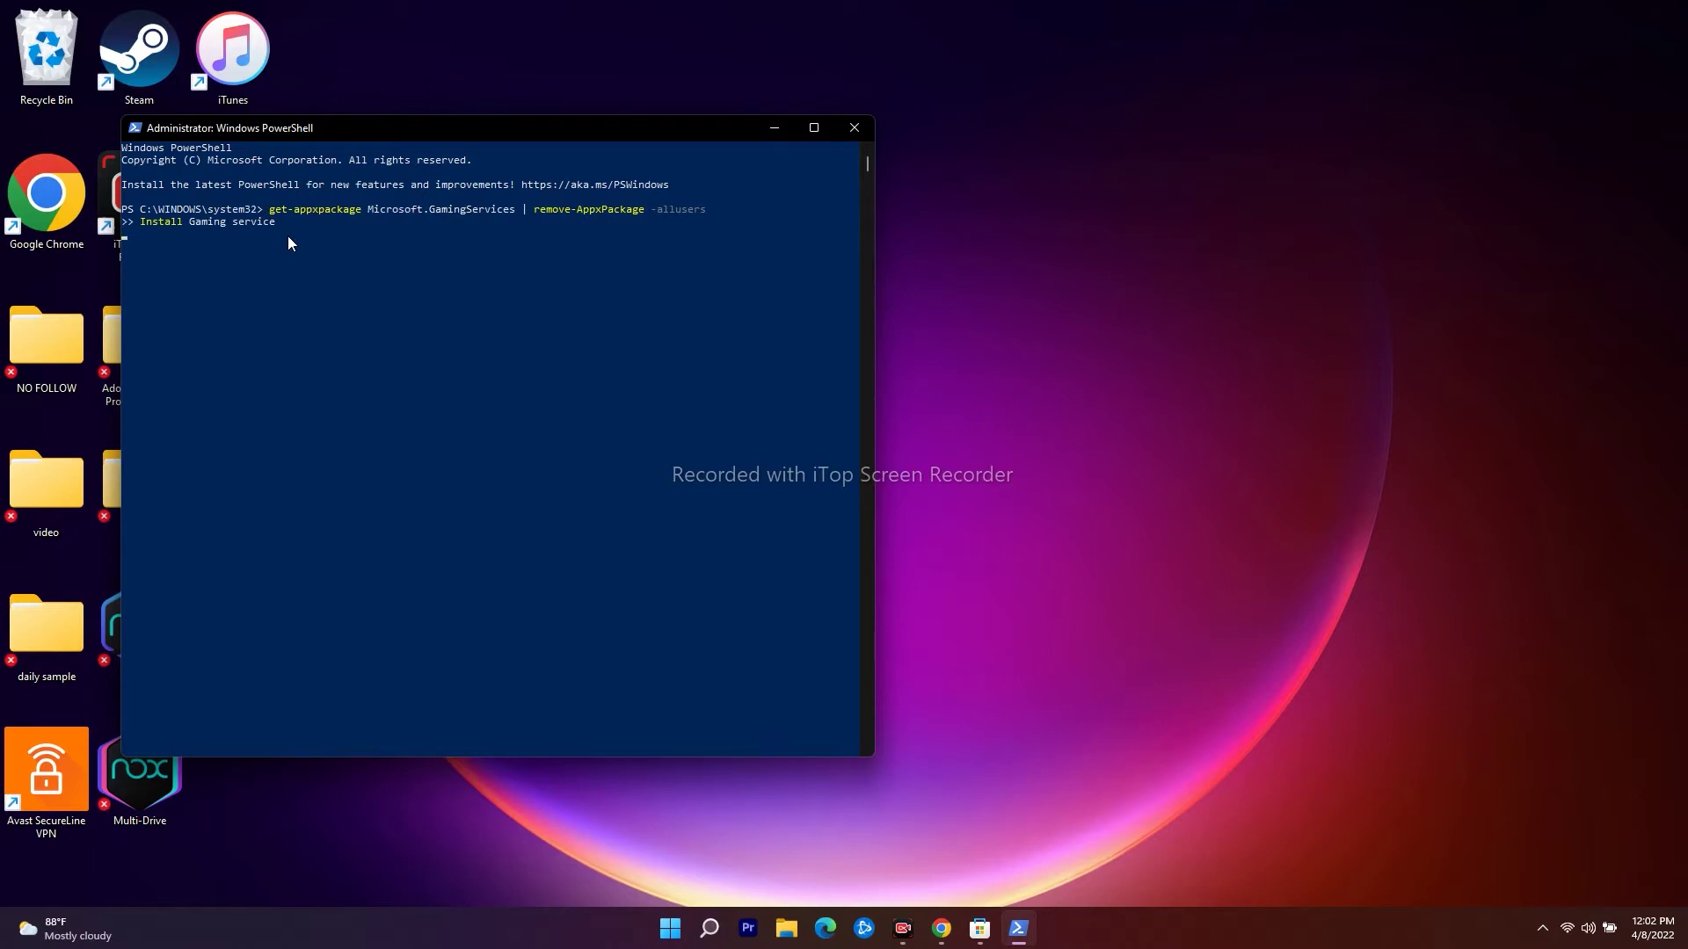
{"action": "key", "text": "Return"}
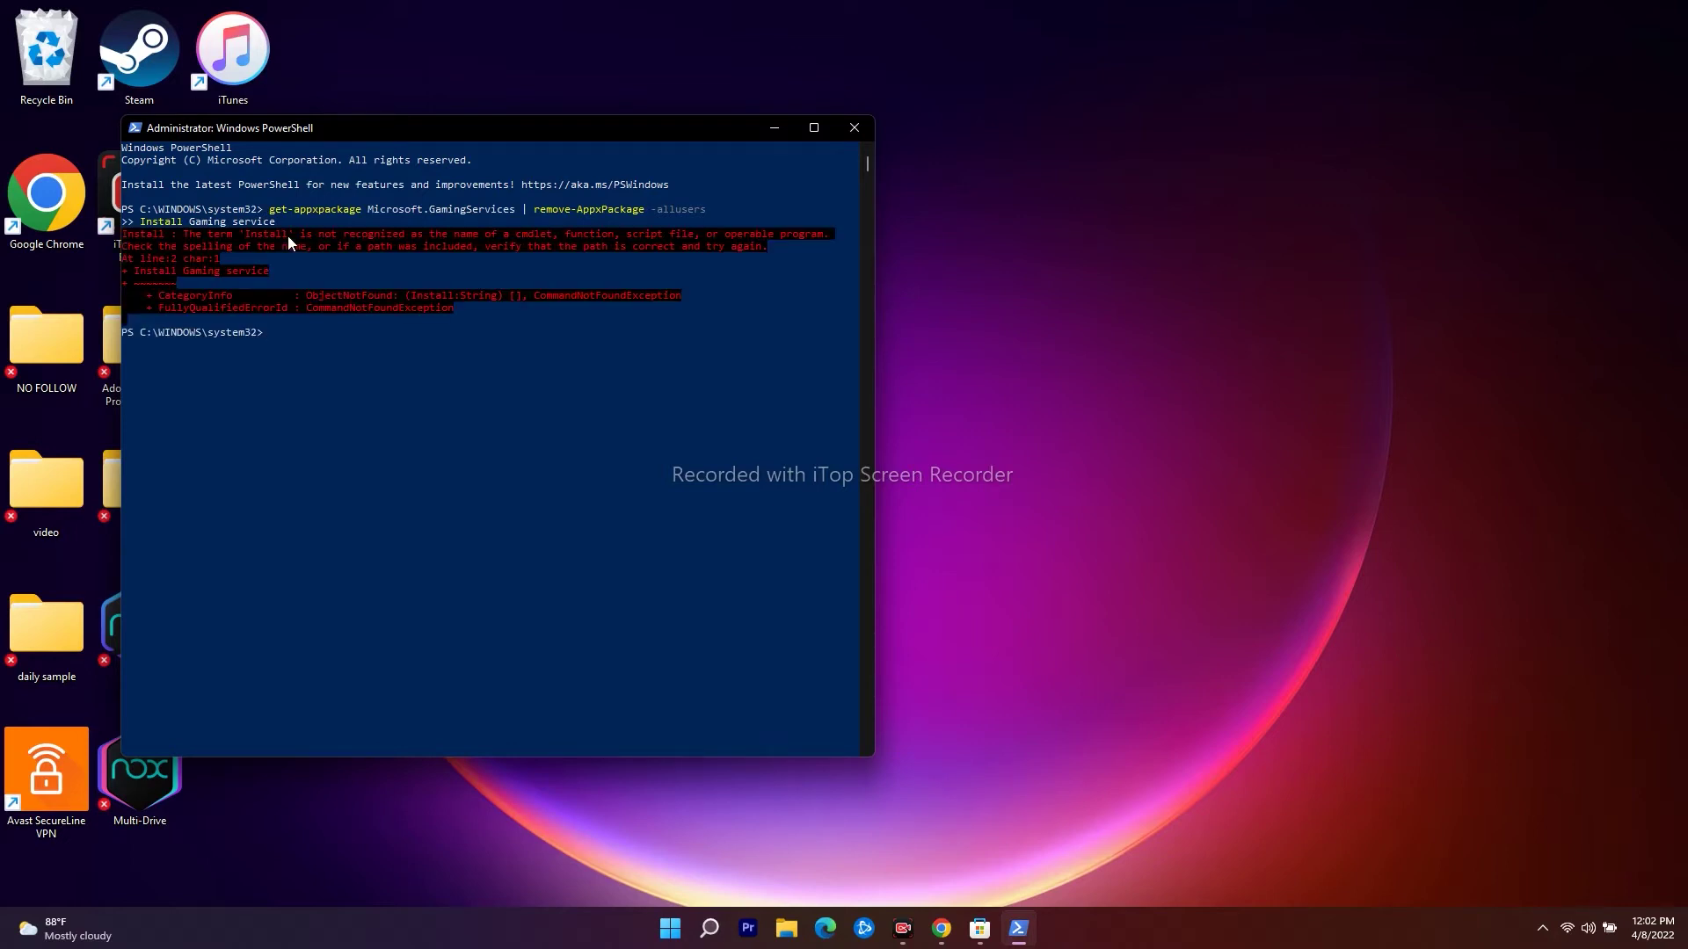
Copy "start ms-windows-store://pdp/?productid=9MWPM2CQNLHN" from the video description in Chrome and run it in the administrator PowerShell.
{"action": "left_click", "coordinate": [941, 928]}
{"action": "left_click", "coordinate": [264, 432]}
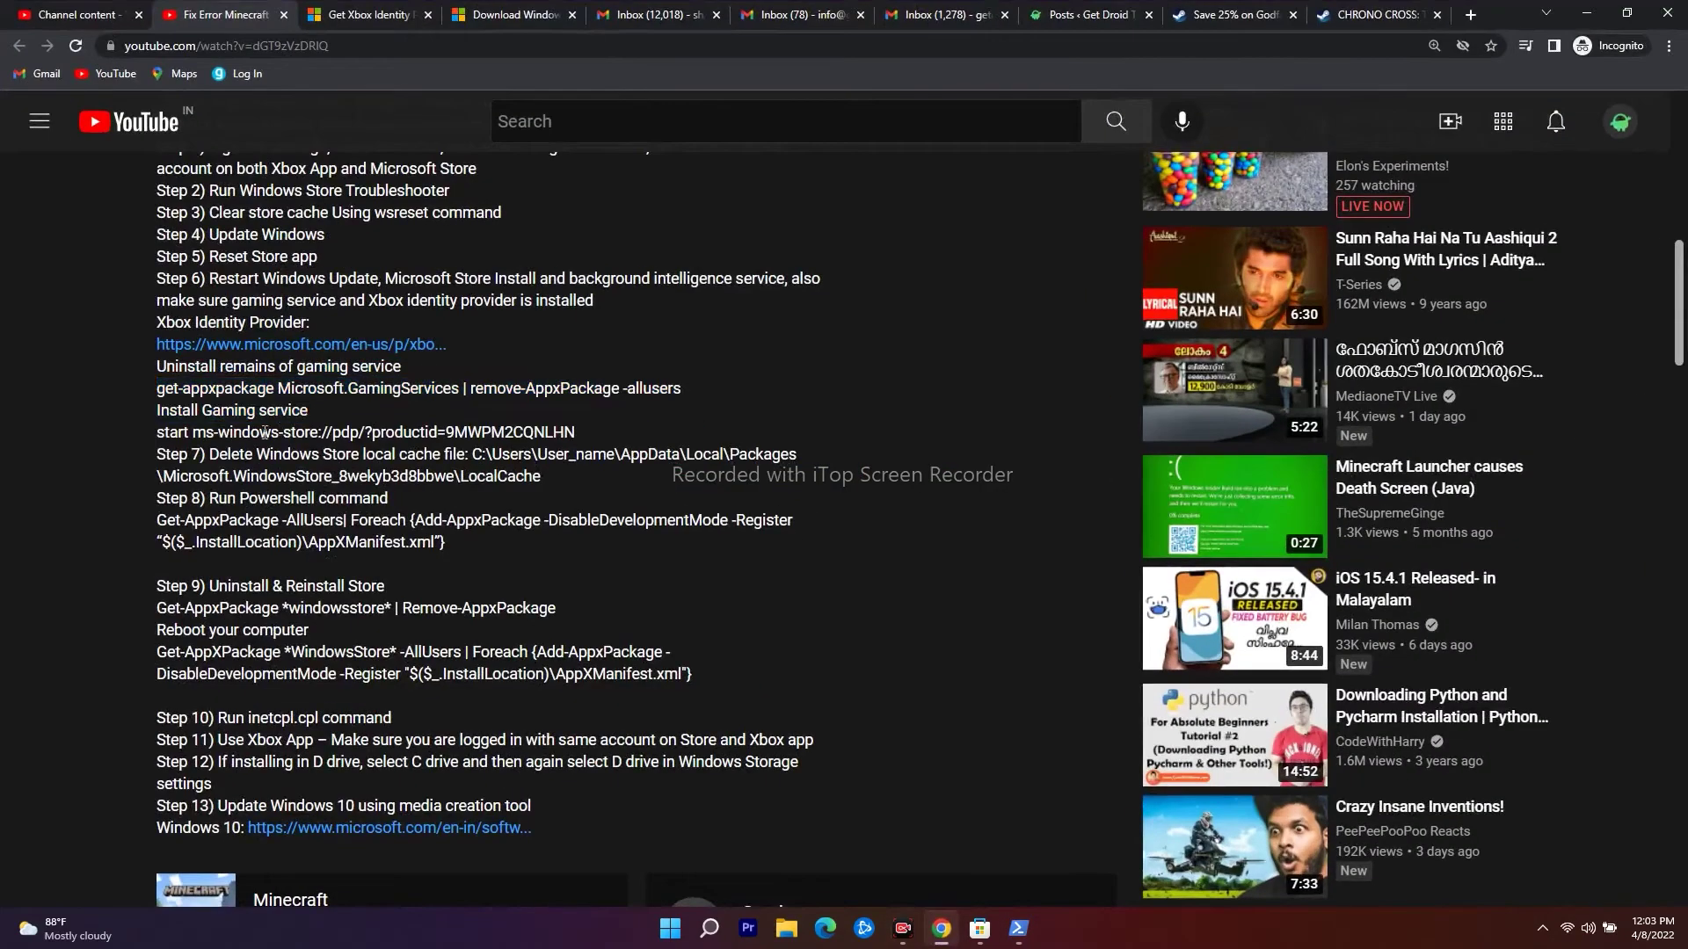
{"action": "left_click_drag", "start_coordinate": [576, 433], "coordinate": [158, 448]}
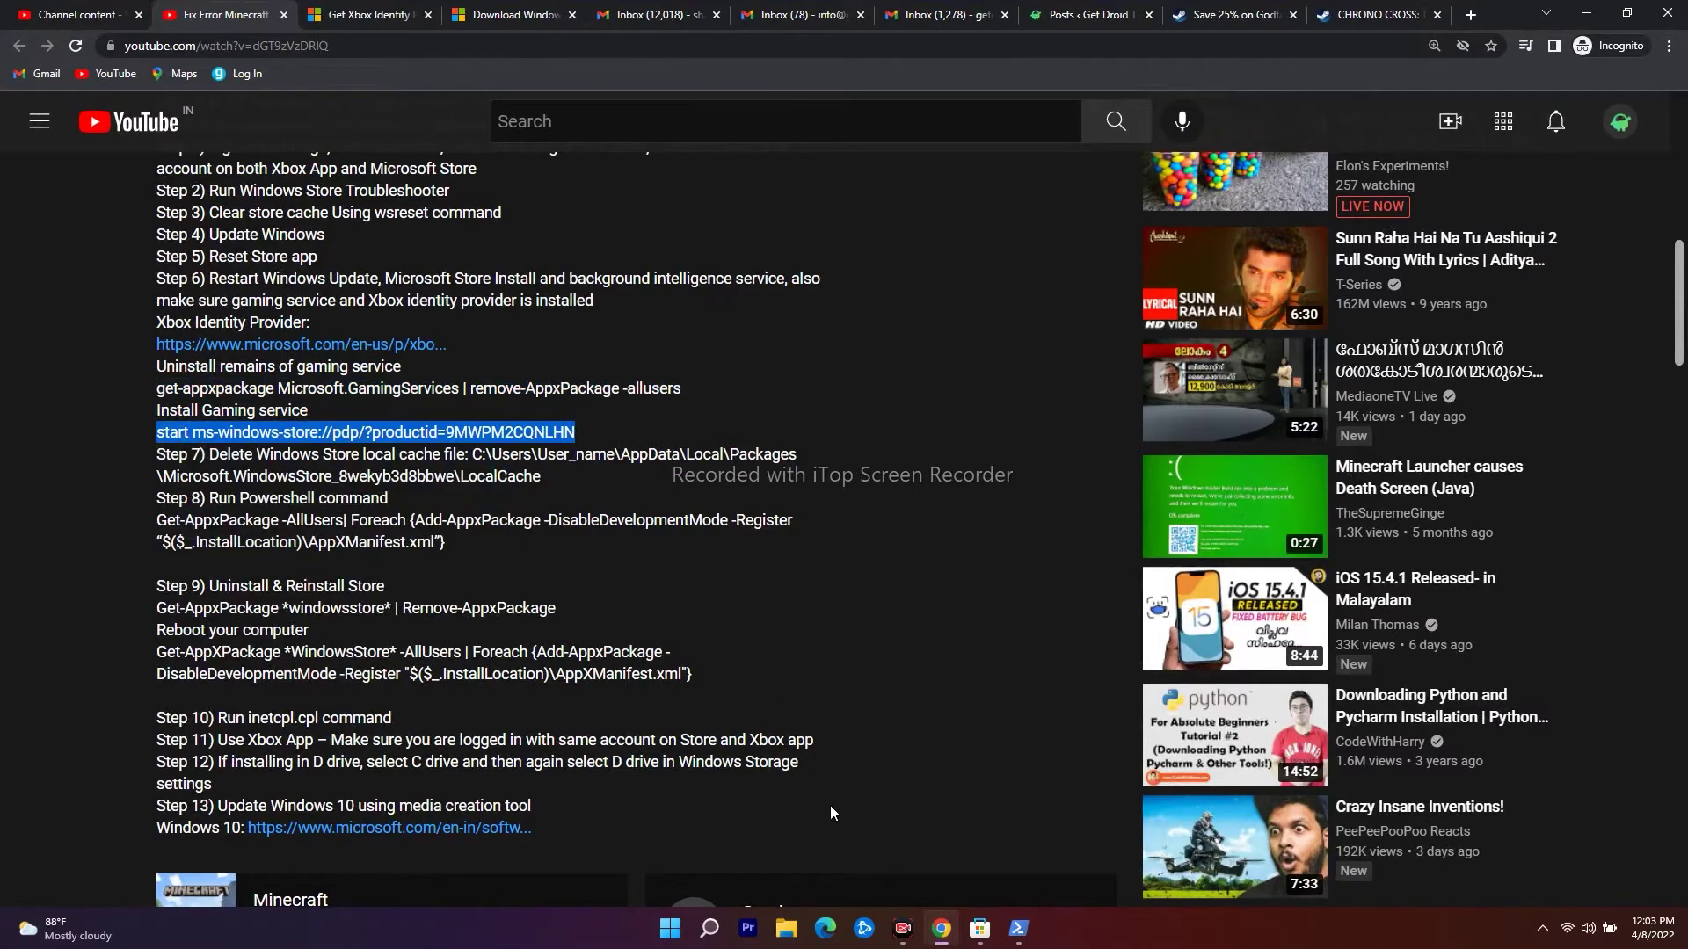
{"action": "left_click", "coordinate": [1015, 932]}
{"action": "key", "text": "ctrl+v"}
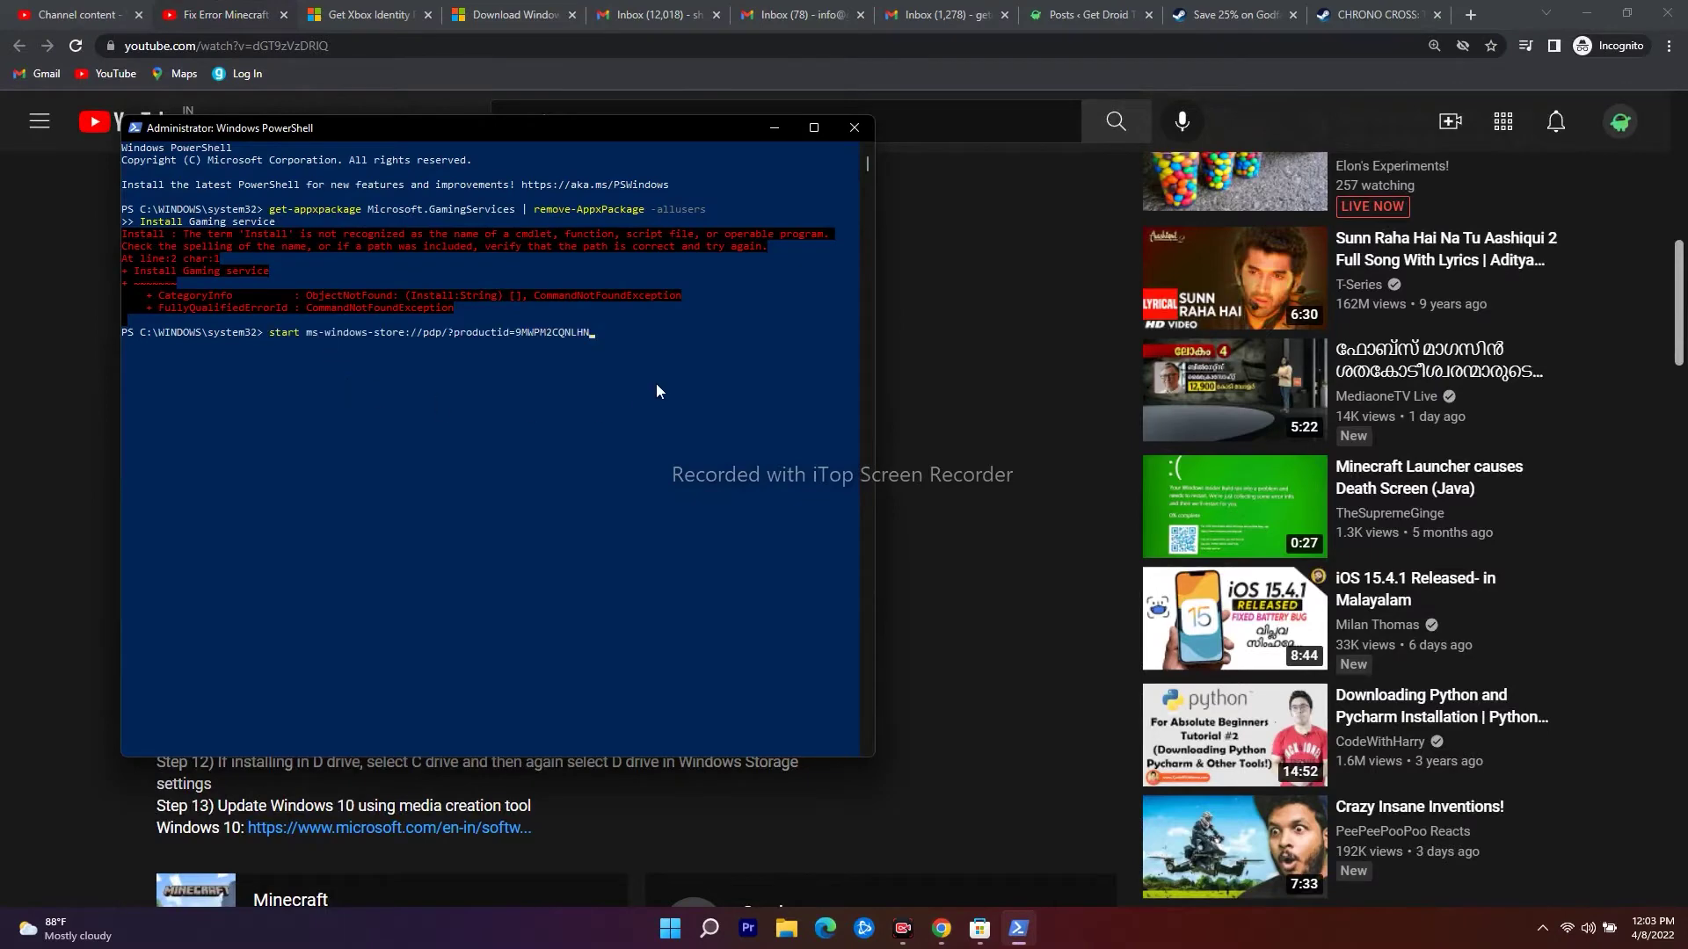
{"action": "key", "text": "Return"}
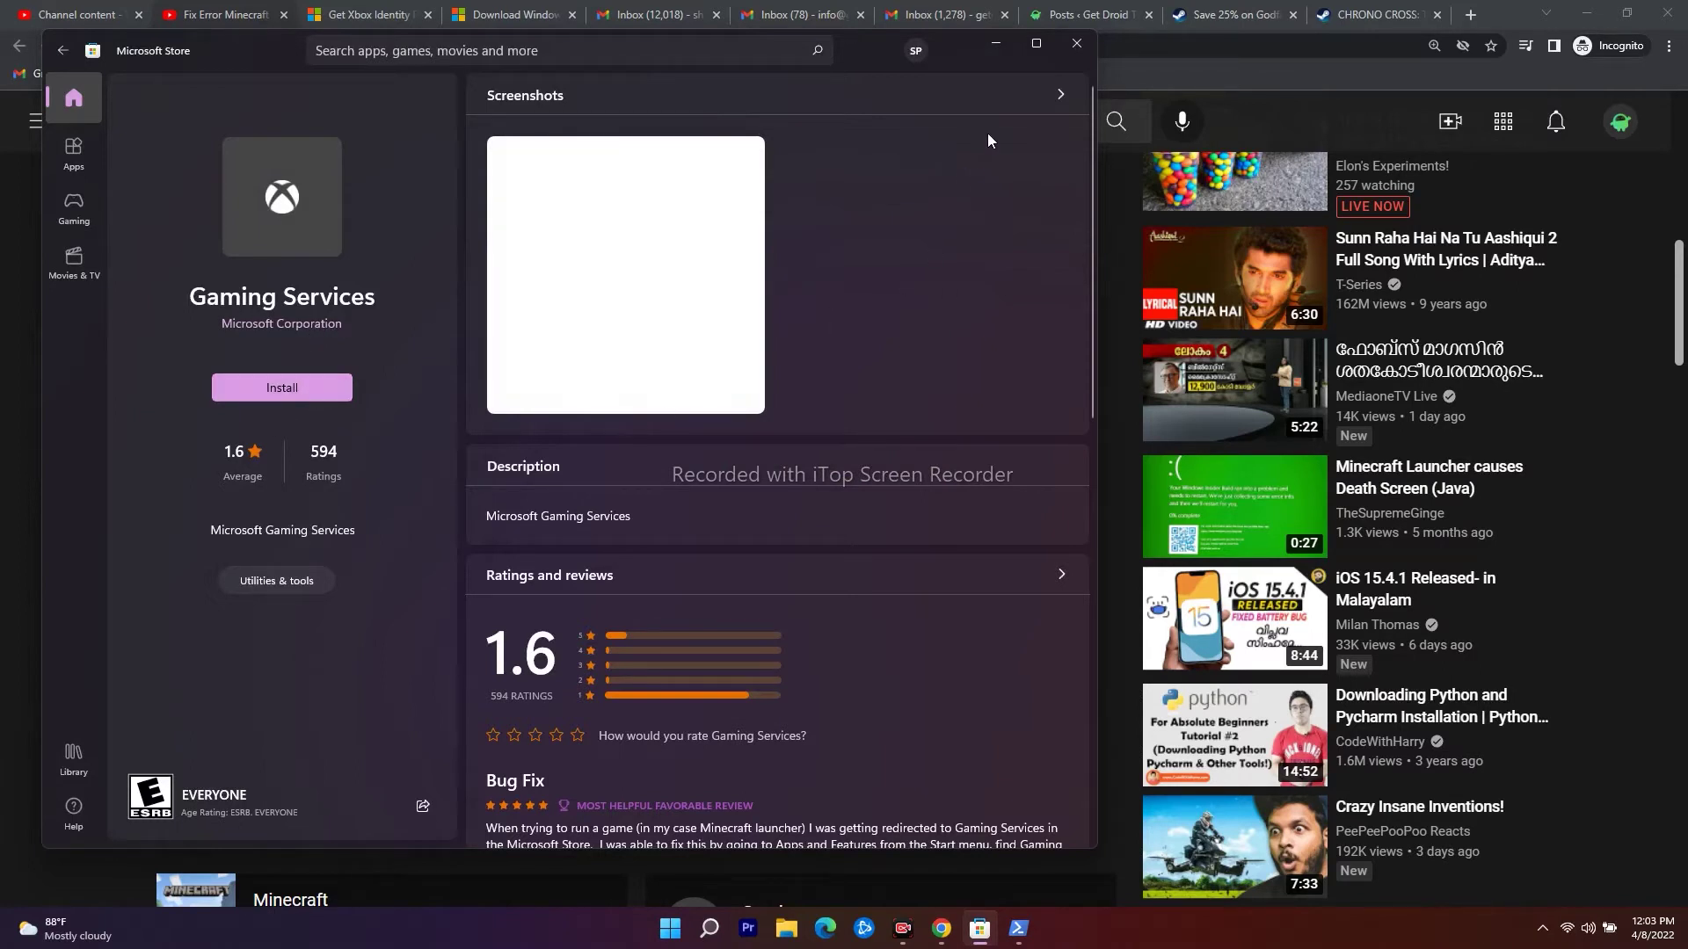
Install Gaming Services from its Microsoft Store page, minimize the browser and Store windows, and close PowerShell.
{"action": "left_click", "coordinate": [281, 387]}
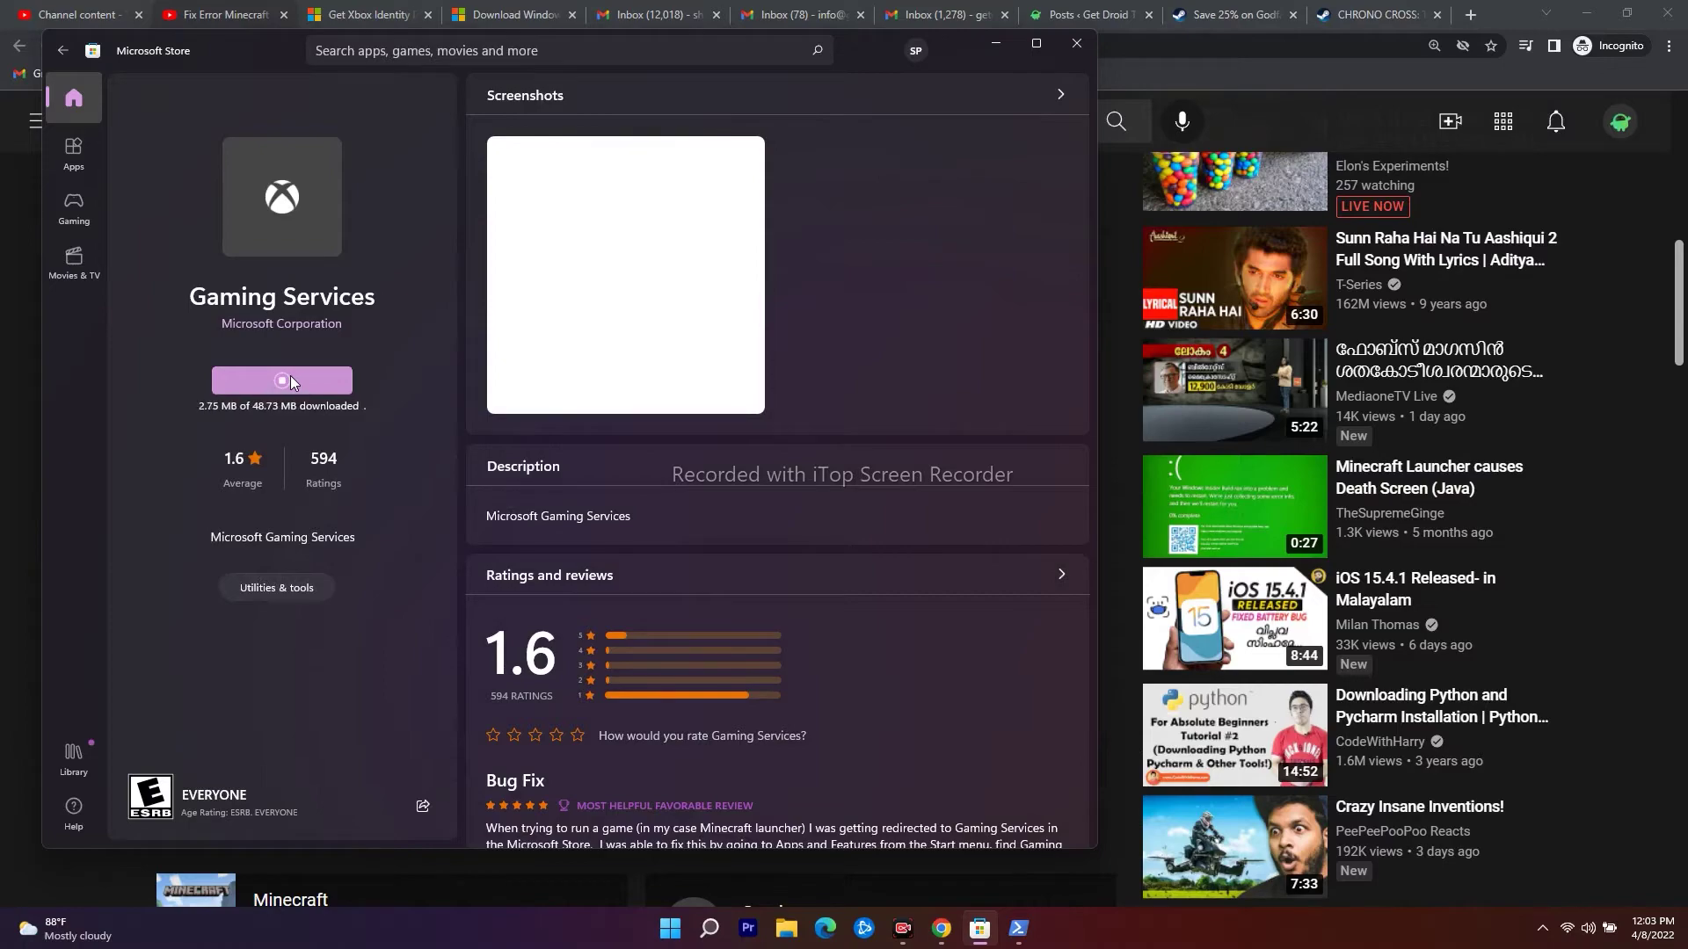
{"action": "left_click", "coordinate": [1571, 20]}
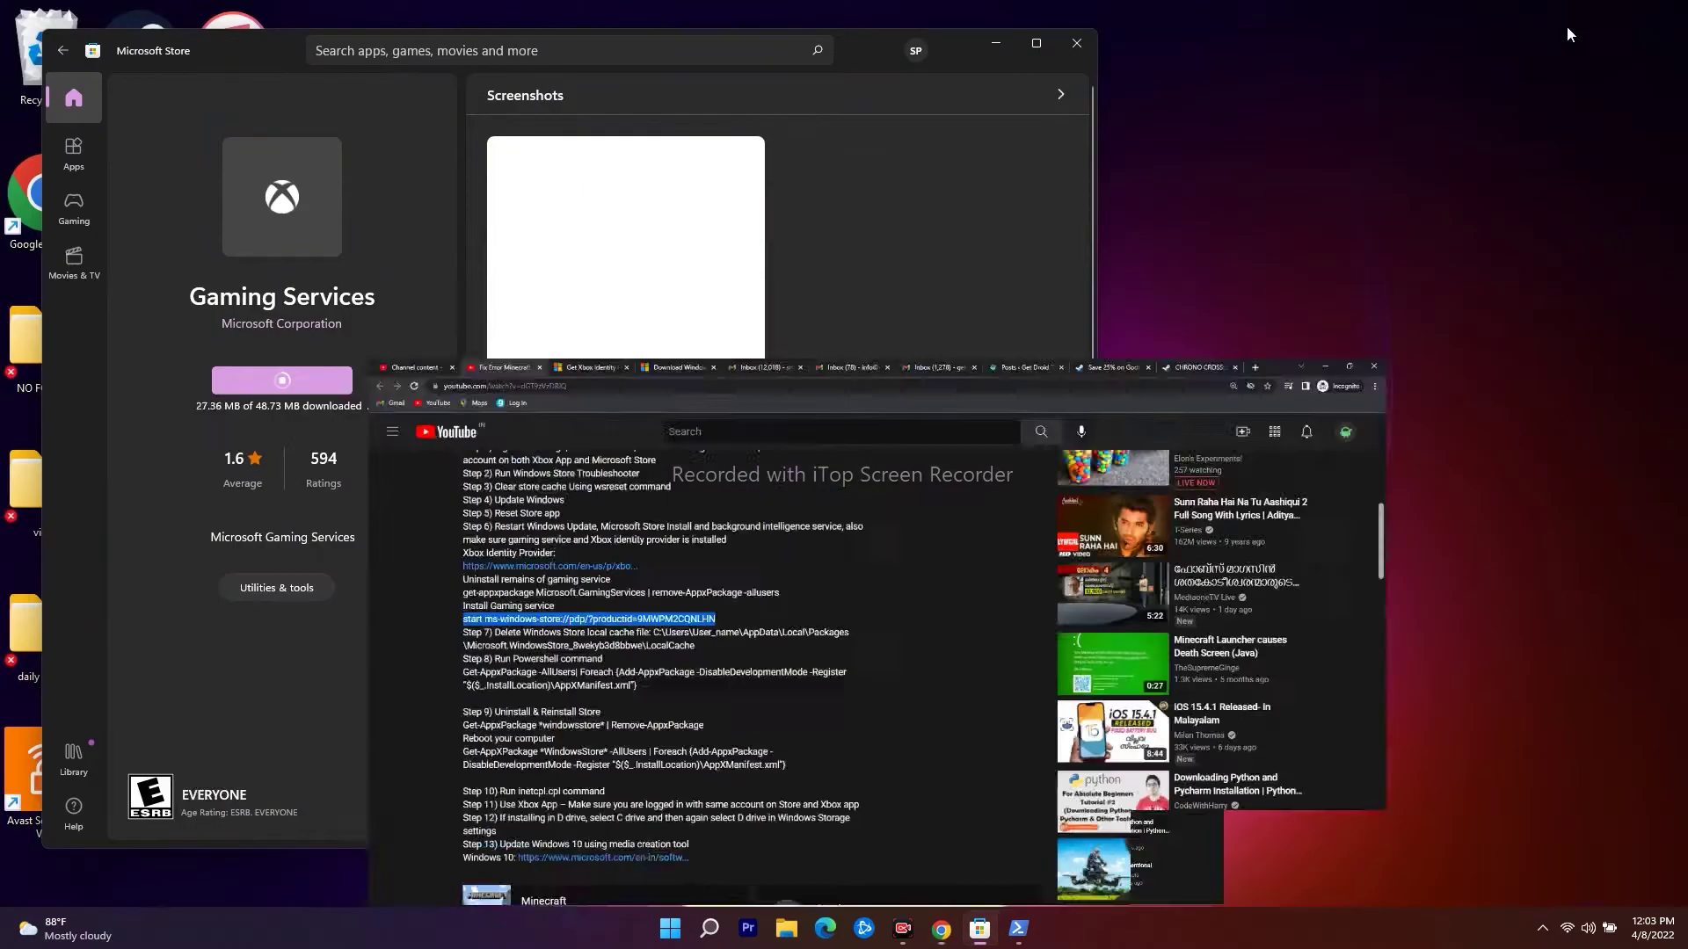
{"action": "left_click", "coordinate": [996, 42]}
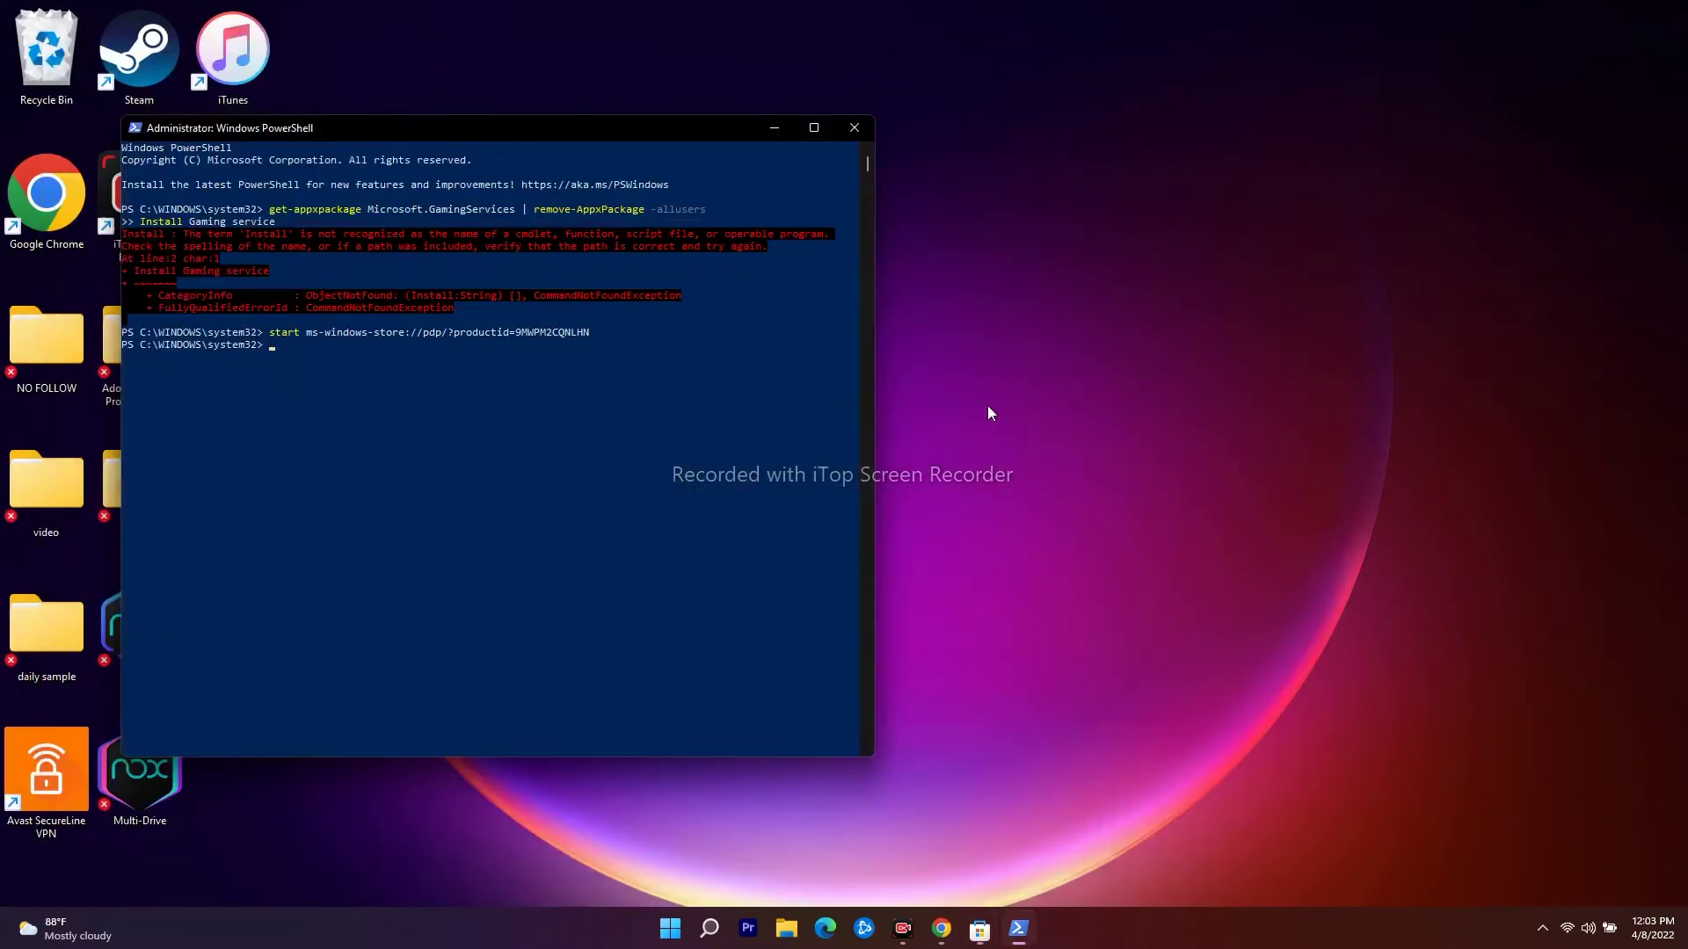
{"action": "left_click", "coordinate": [855, 128]}
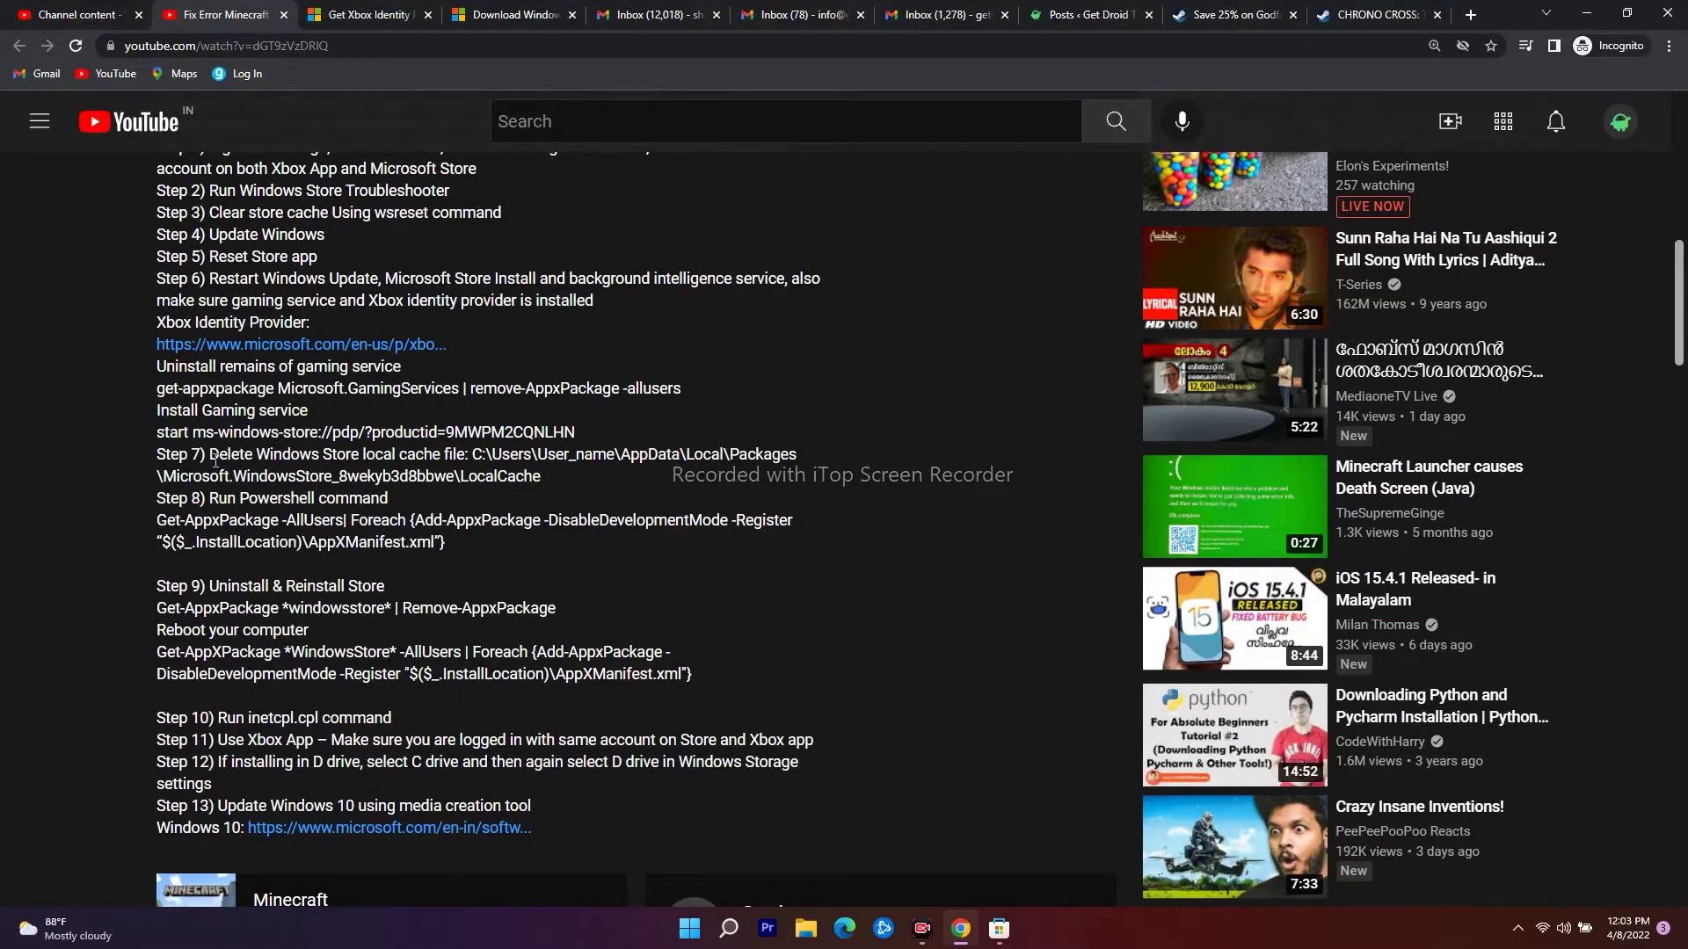
Copy the Step 8 PowerShell command, starting with "Get-AppxPackage -AllUsers", from the video description in Chrome and minimize the browser.
{"action": "left_click_drag", "start_coordinate": [215, 460], "coordinate": [572, 480]}
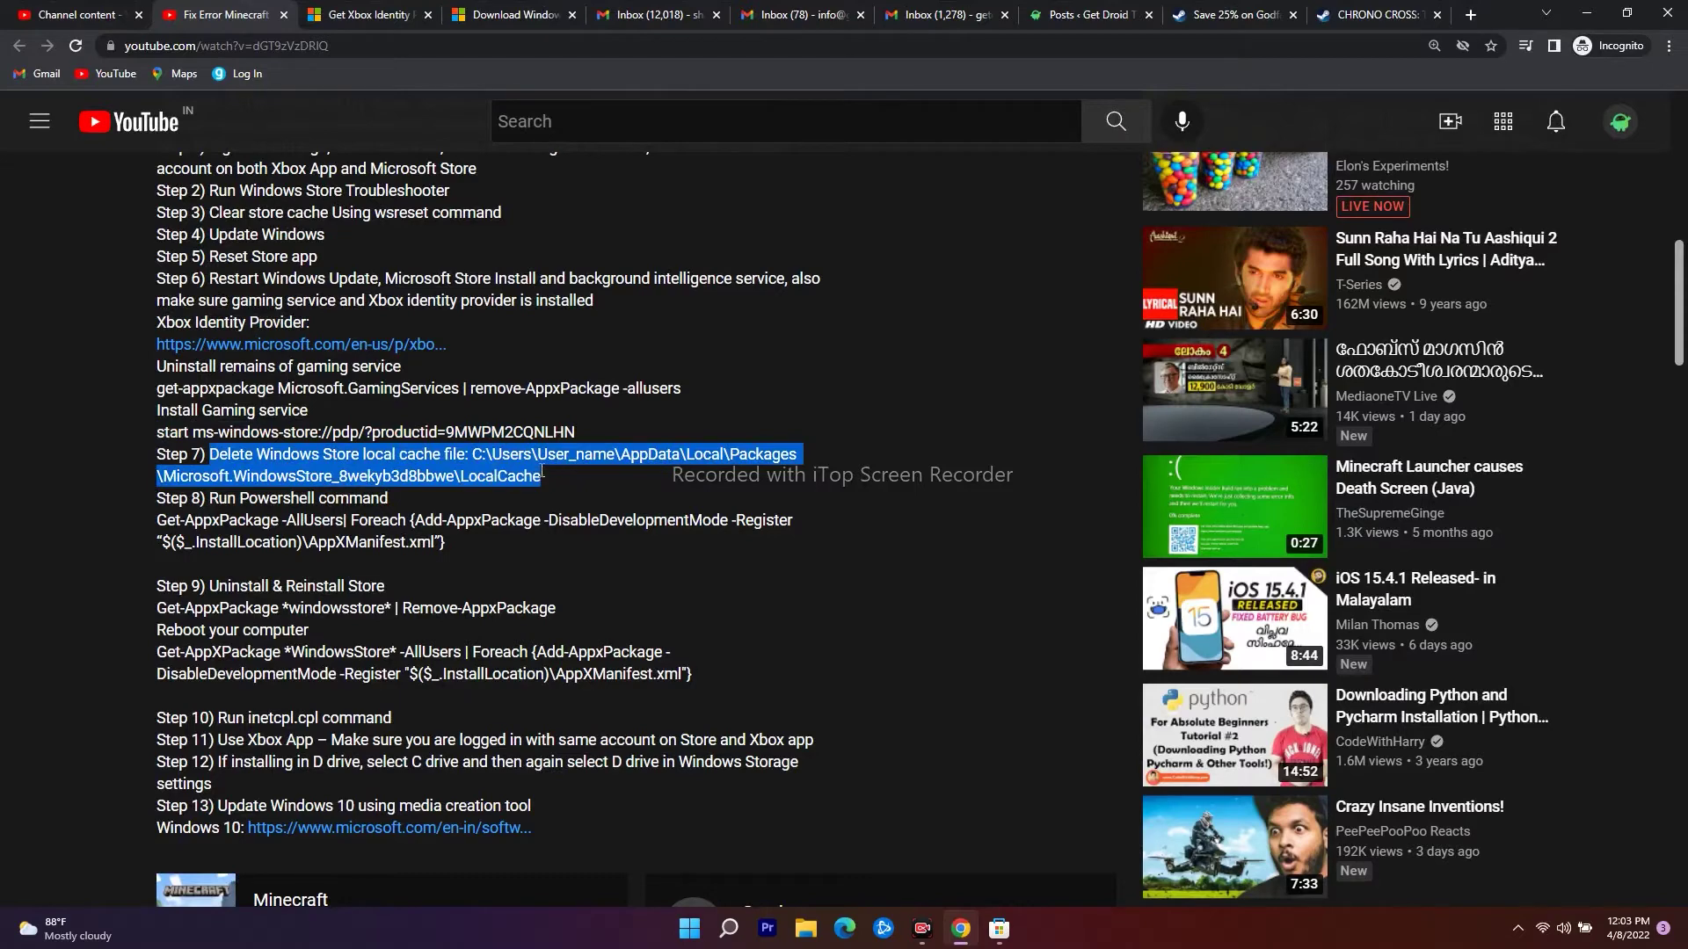
{"action": "left_click", "coordinate": [427, 476]}
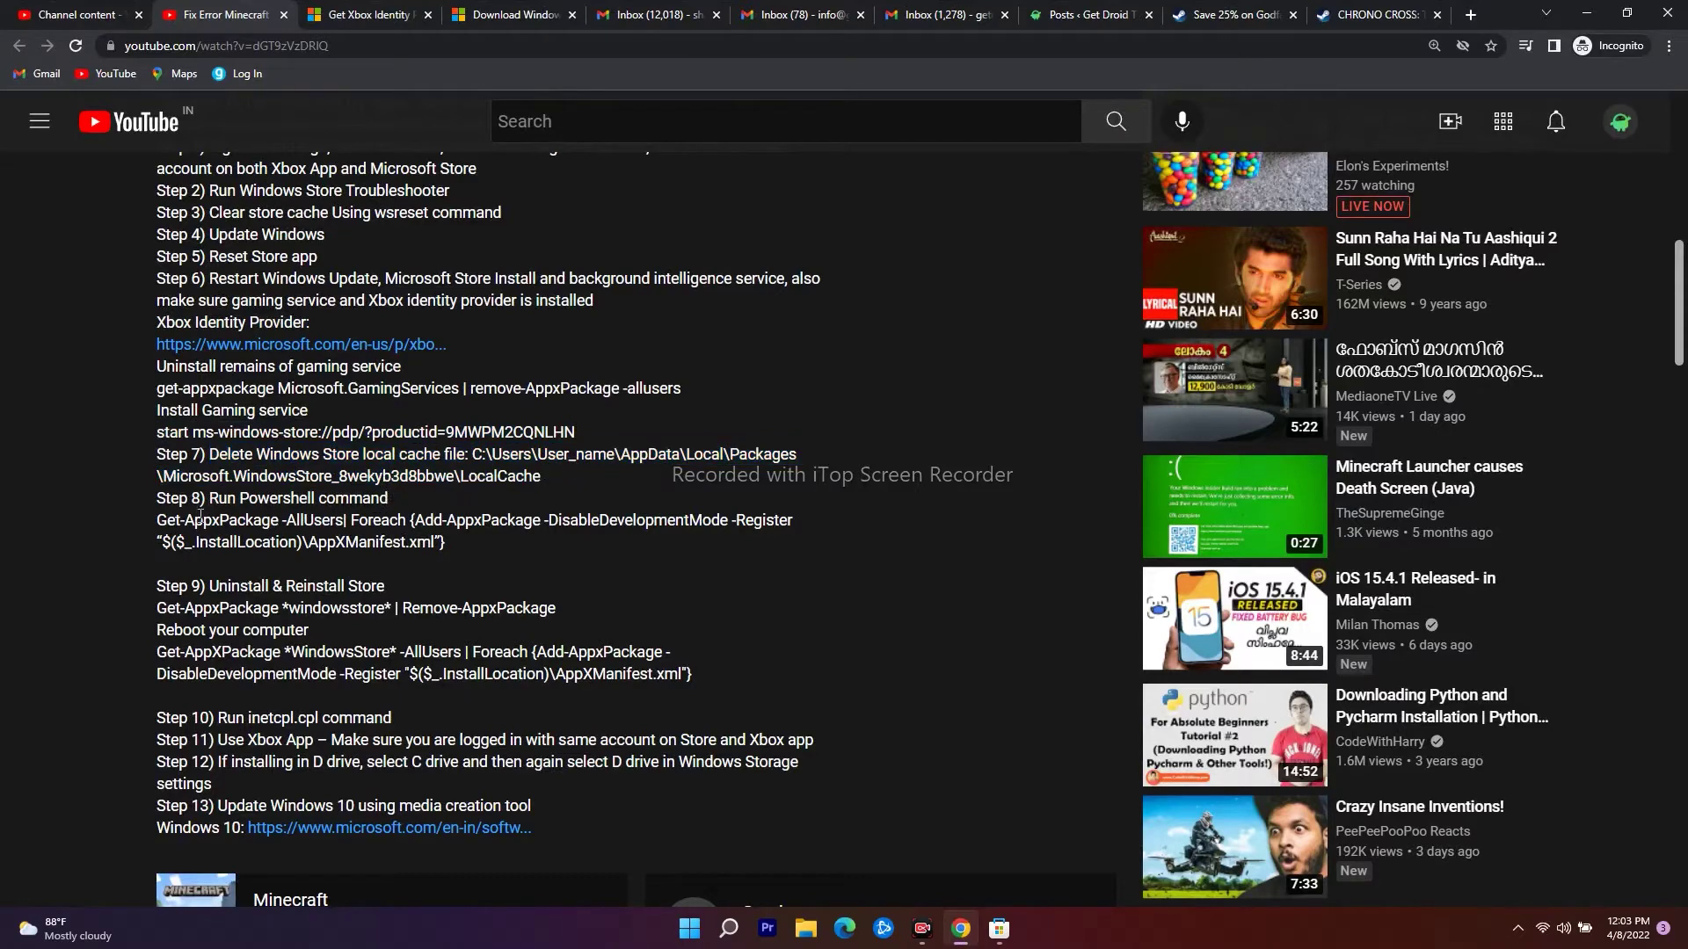
{"action": "left_click_drag", "start_coordinate": [159, 519], "coordinate": [460, 546]}
{"action": "right_click", "coordinate": [426, 540]}
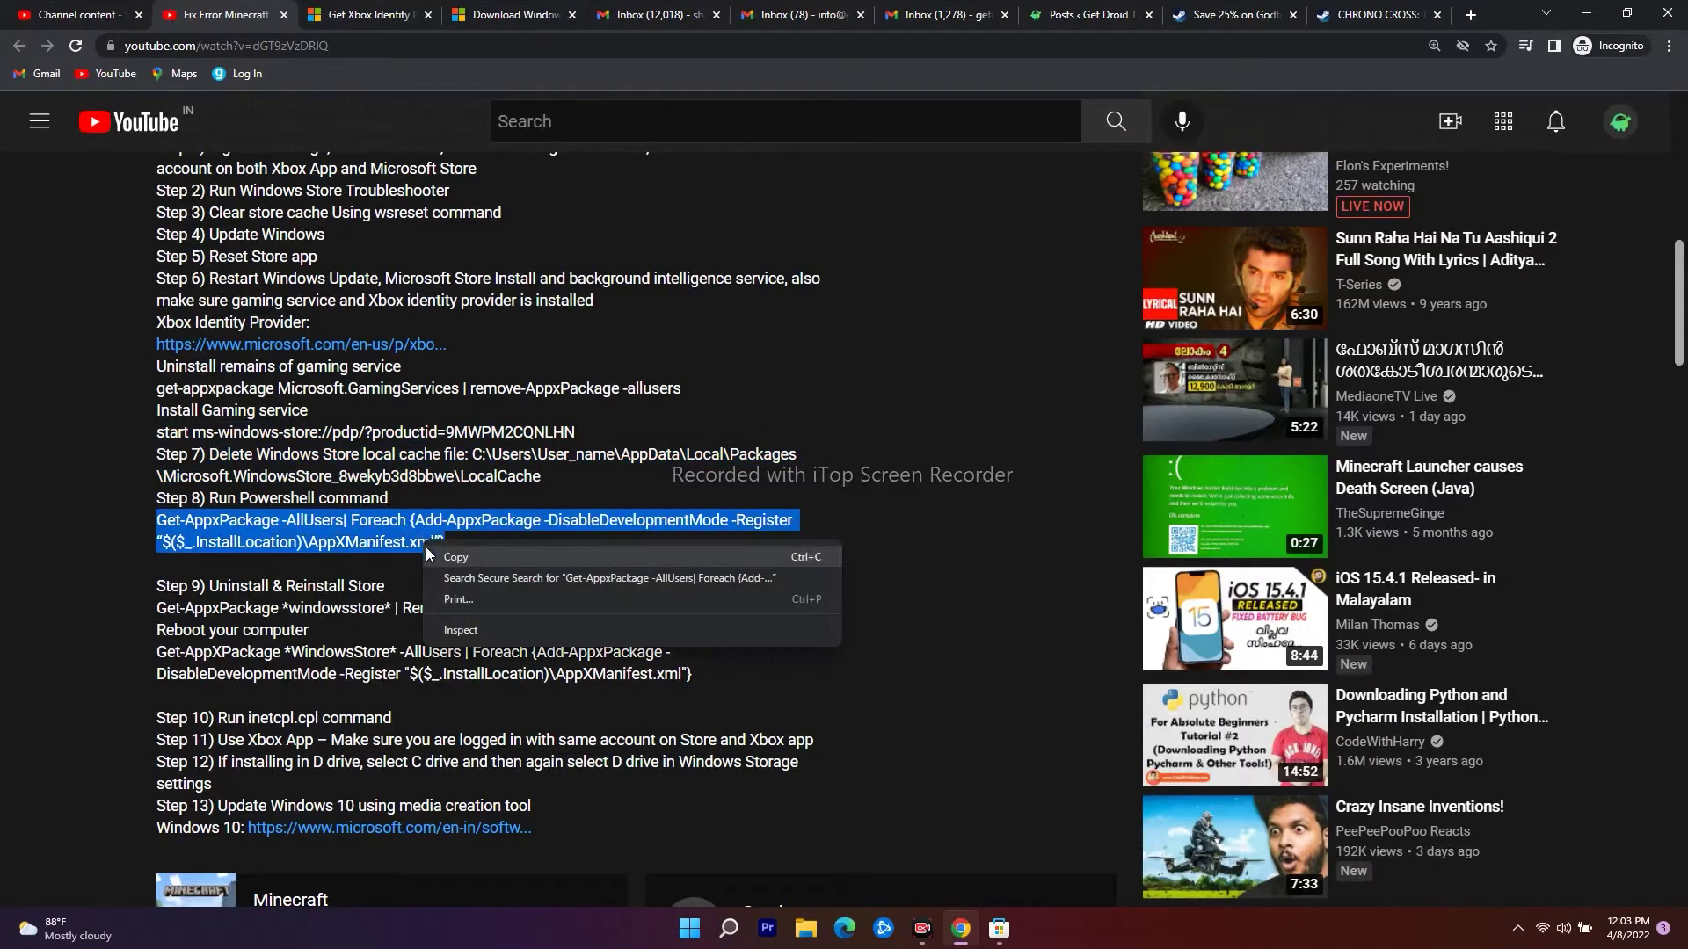
{"action": "left_click", "coordinate": [445, 554]}
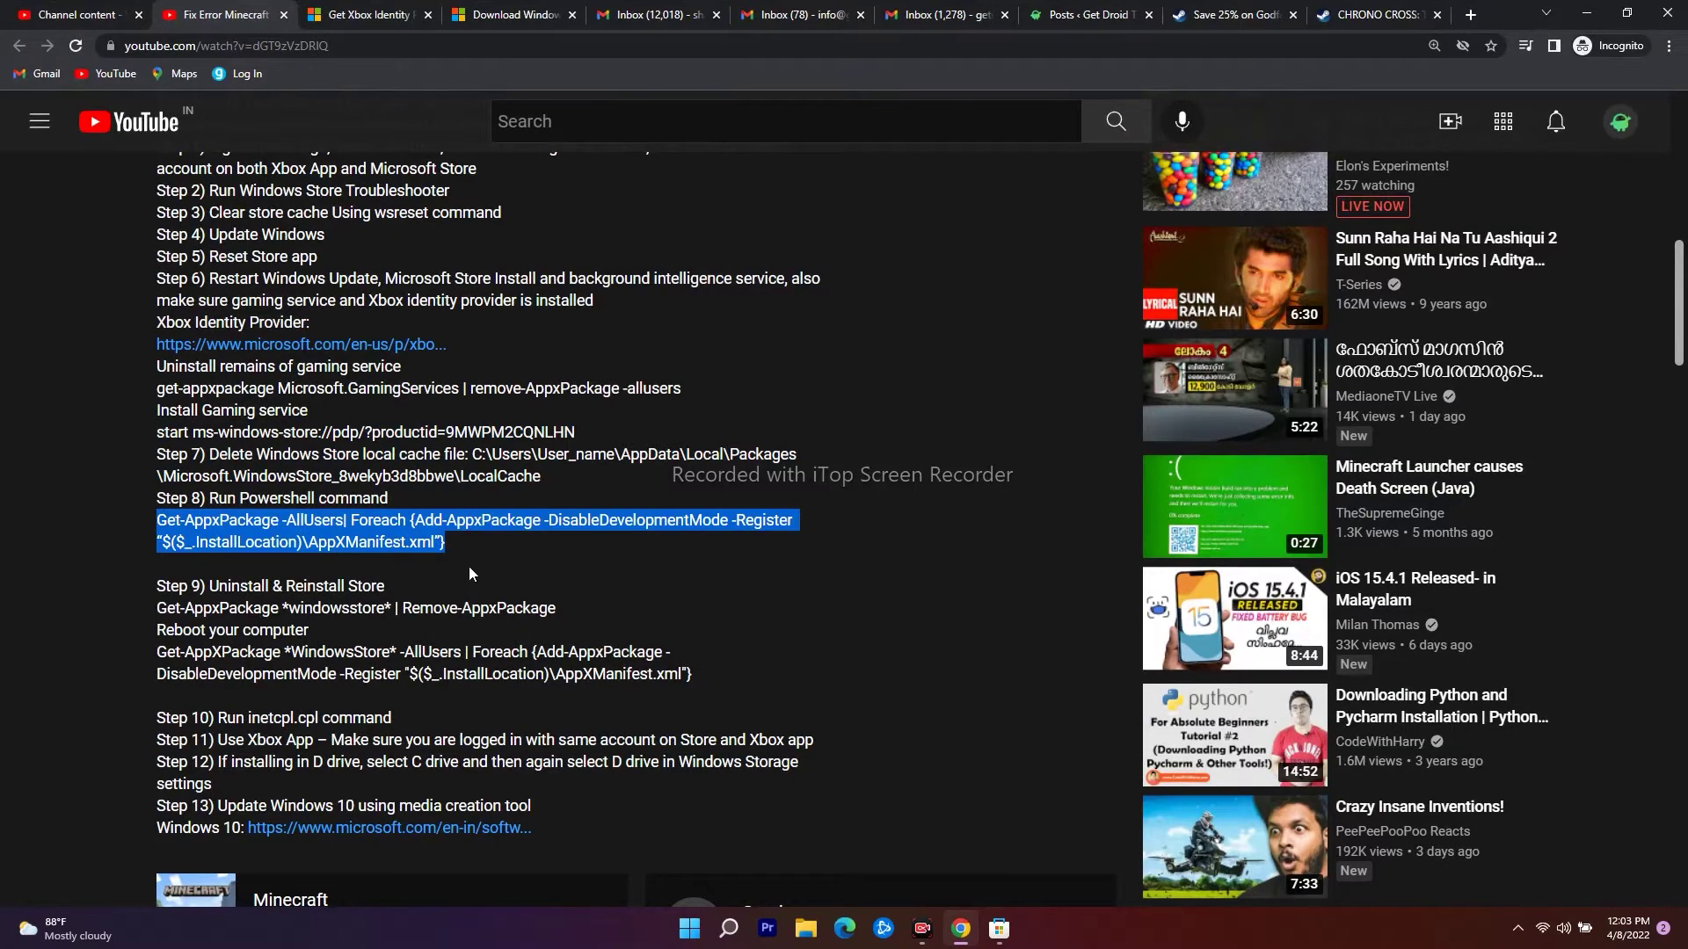
{"action": "left_click", "coordinate": [1587, 14]}
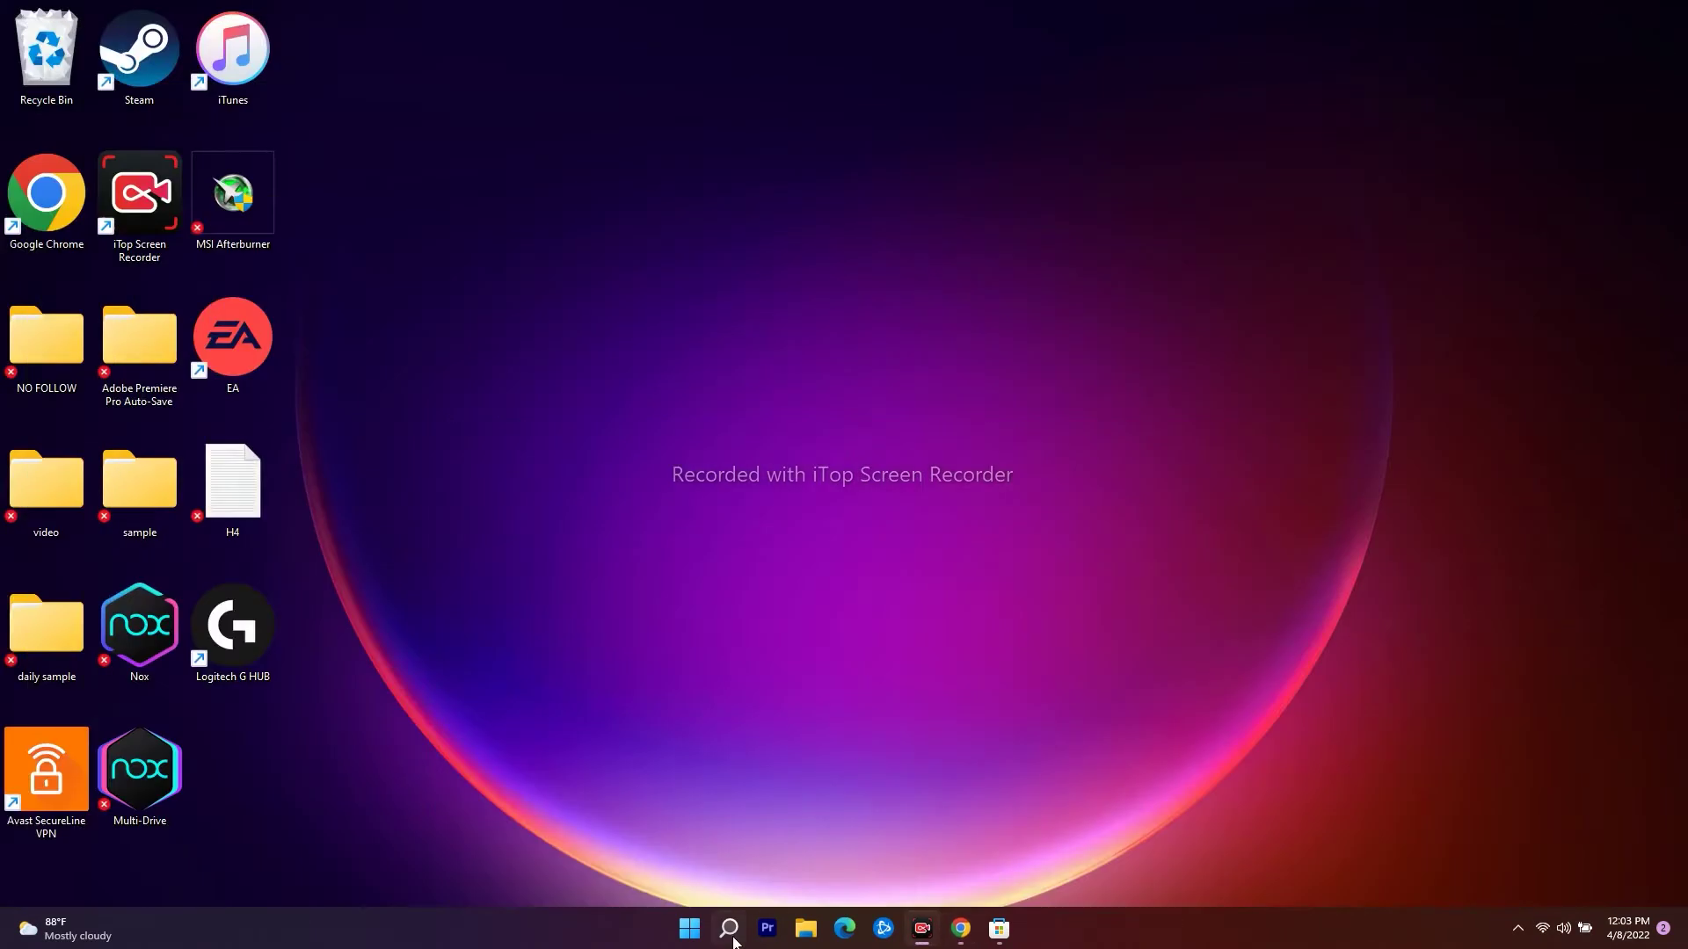
{"action": "left_click", "coordinate": [731, 937]}
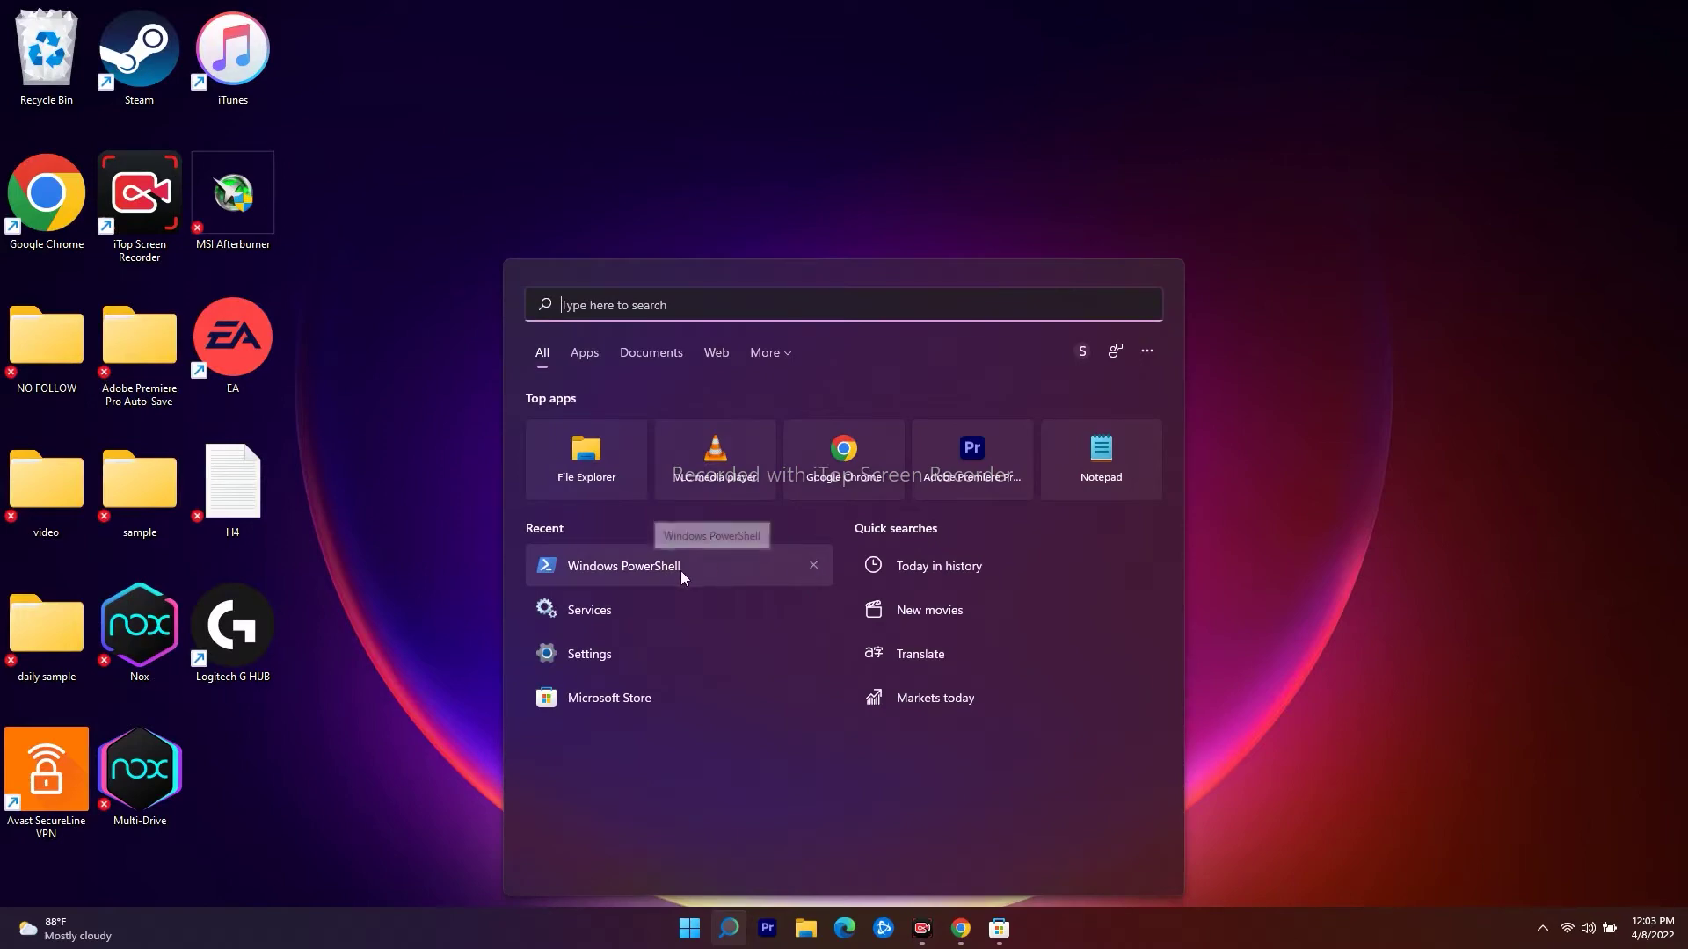
{"action": "left_click", "coordinate": [678, 570]}
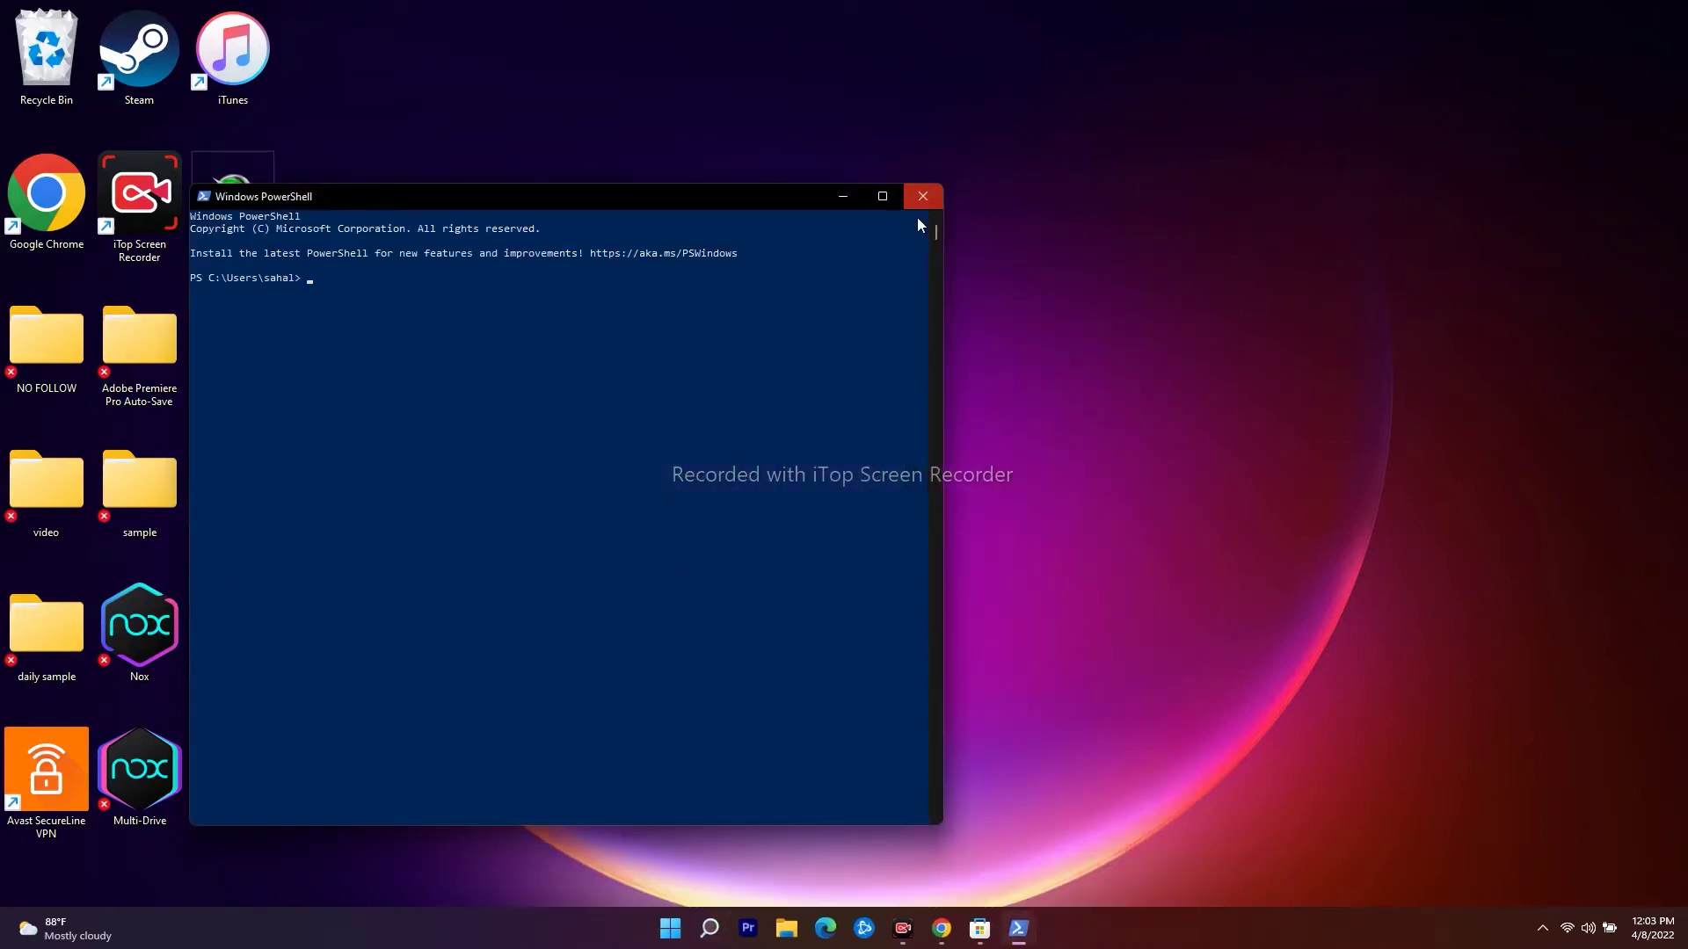
{"action": "left_click", "coordinate": [921, 197]}
Open Windows PowerShell as administrator and run the copied Get-AppxPackage -AllUsers command that re-registers all apps with Add-AppxPackage -DisableDevelopmentMode -Register.
{"action": "left_click", "coordinate": [729, 928]}
{"action": "type", "text": "w"}
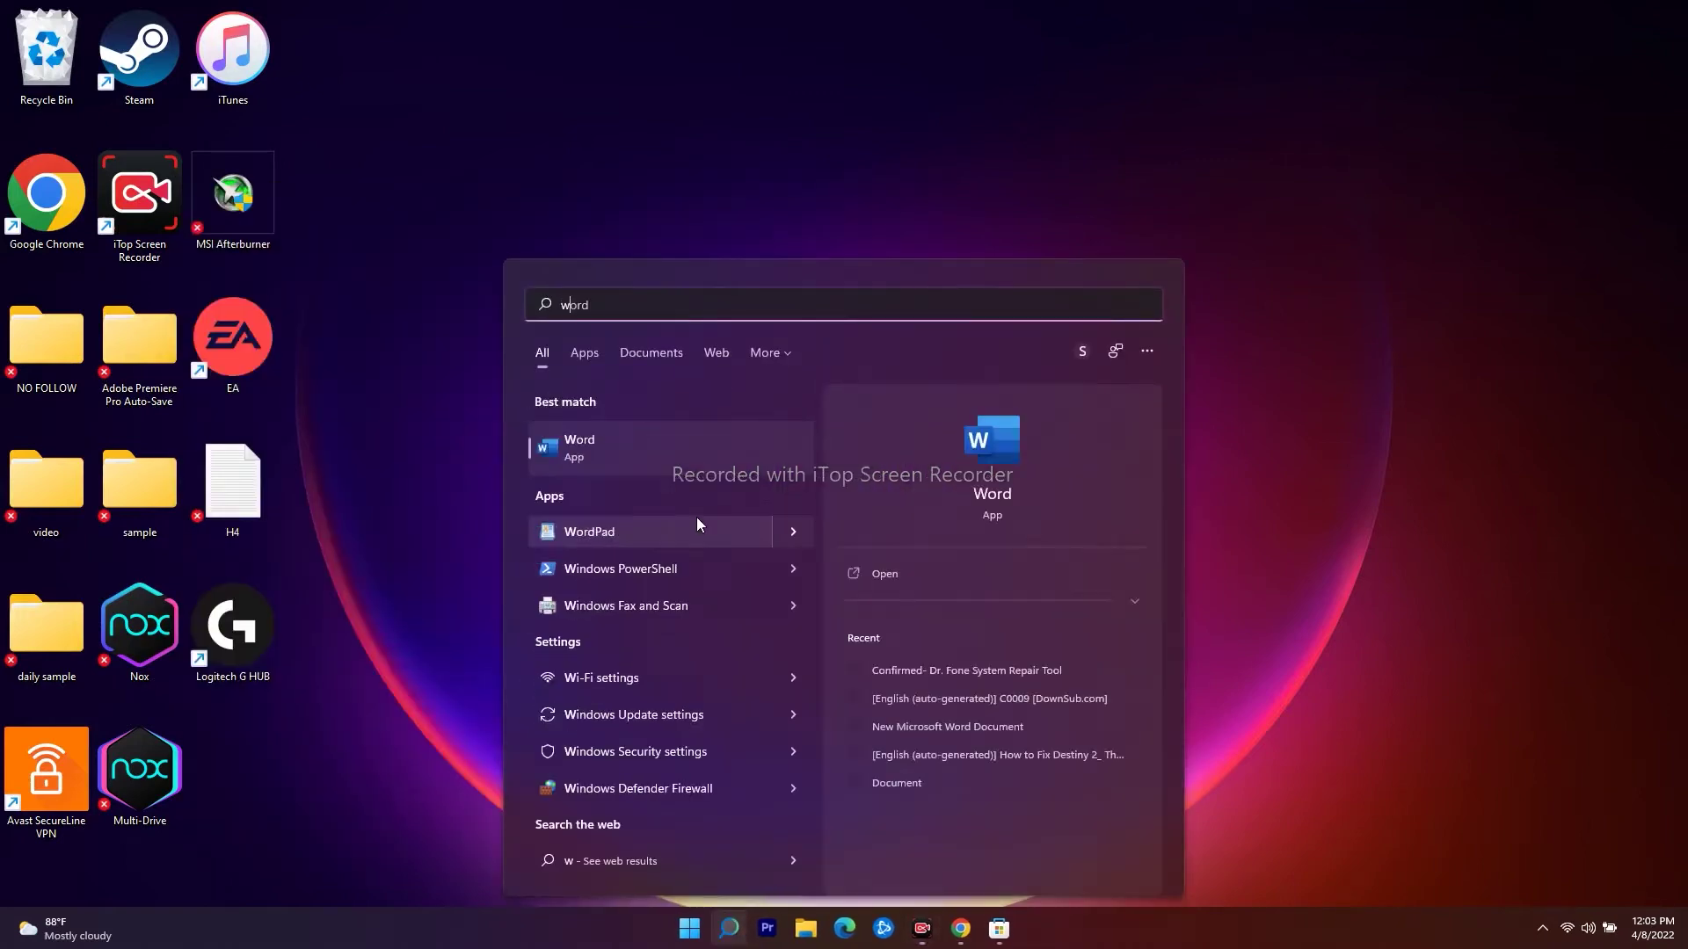
{"action": "type", "text": "indo"}
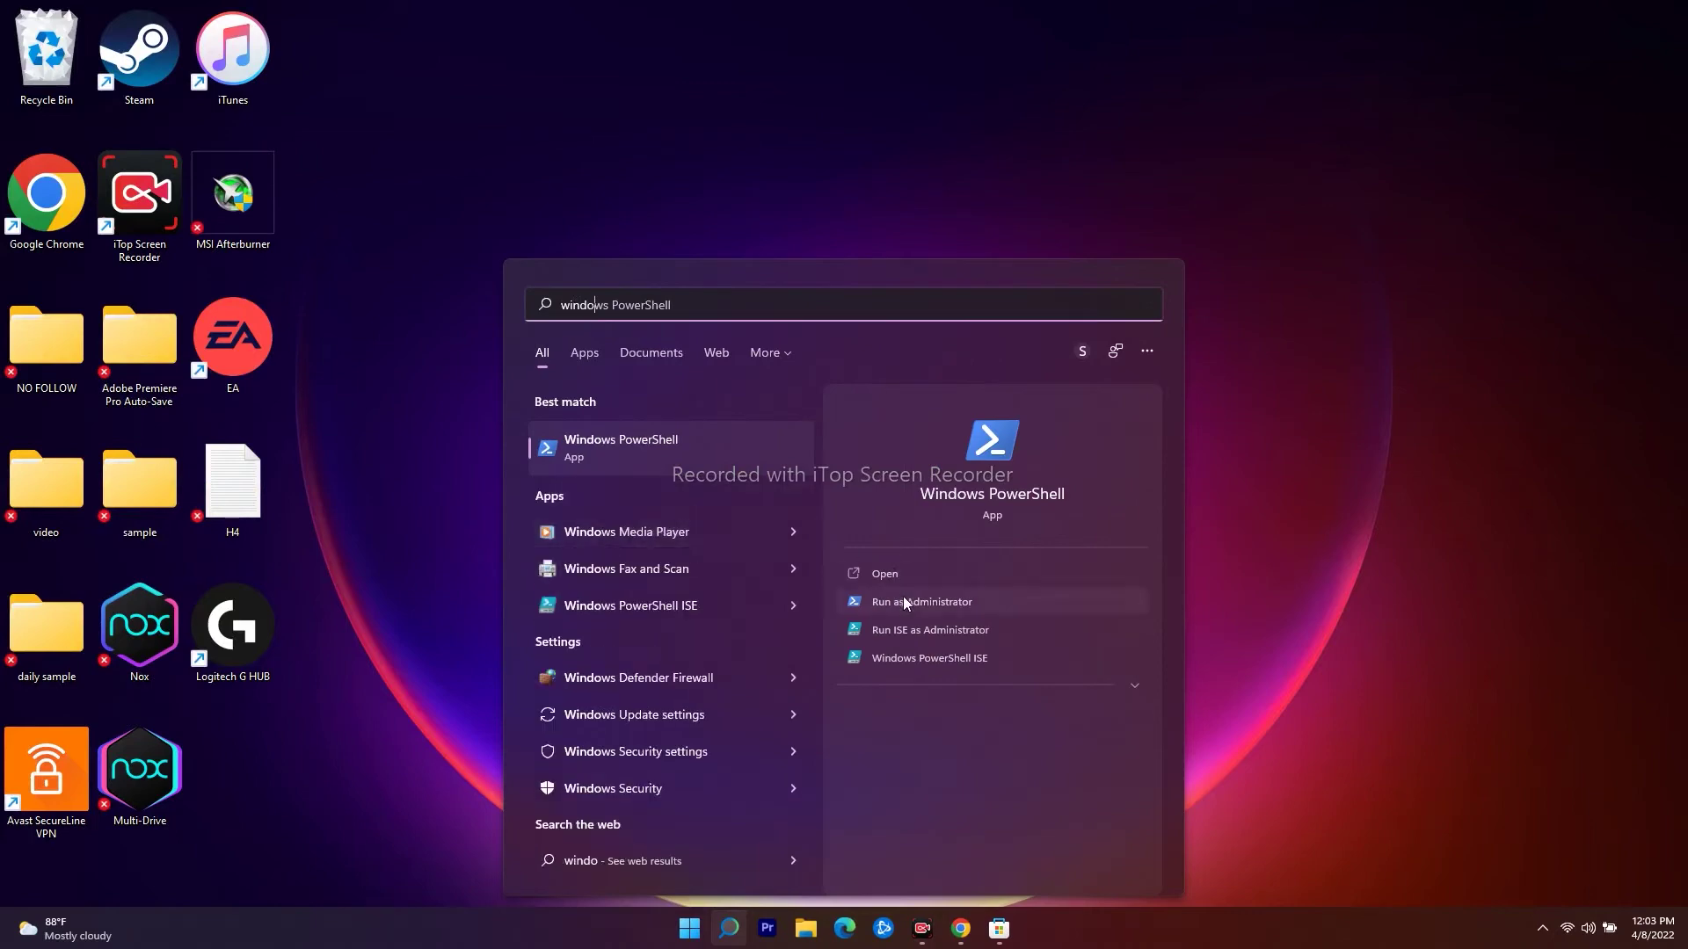
{"action": "left_click", "coordinate": [858, 601]}
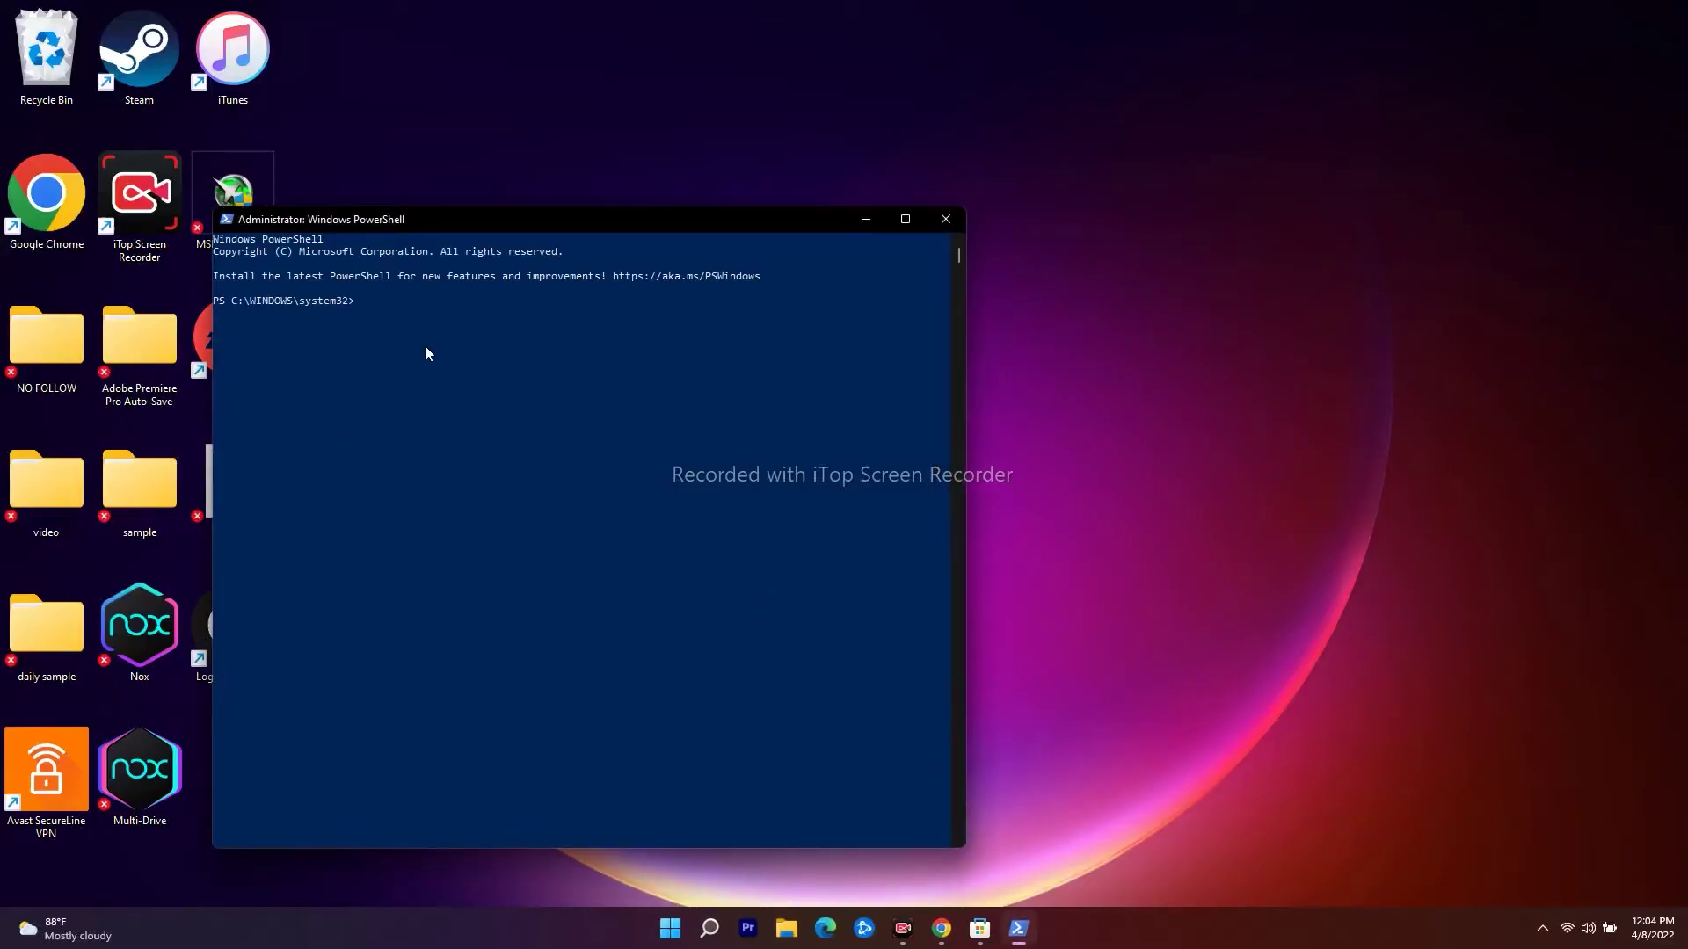
{"action": "key", "text": "ctrl+v"}
{"action": "key", "text": "Return"}
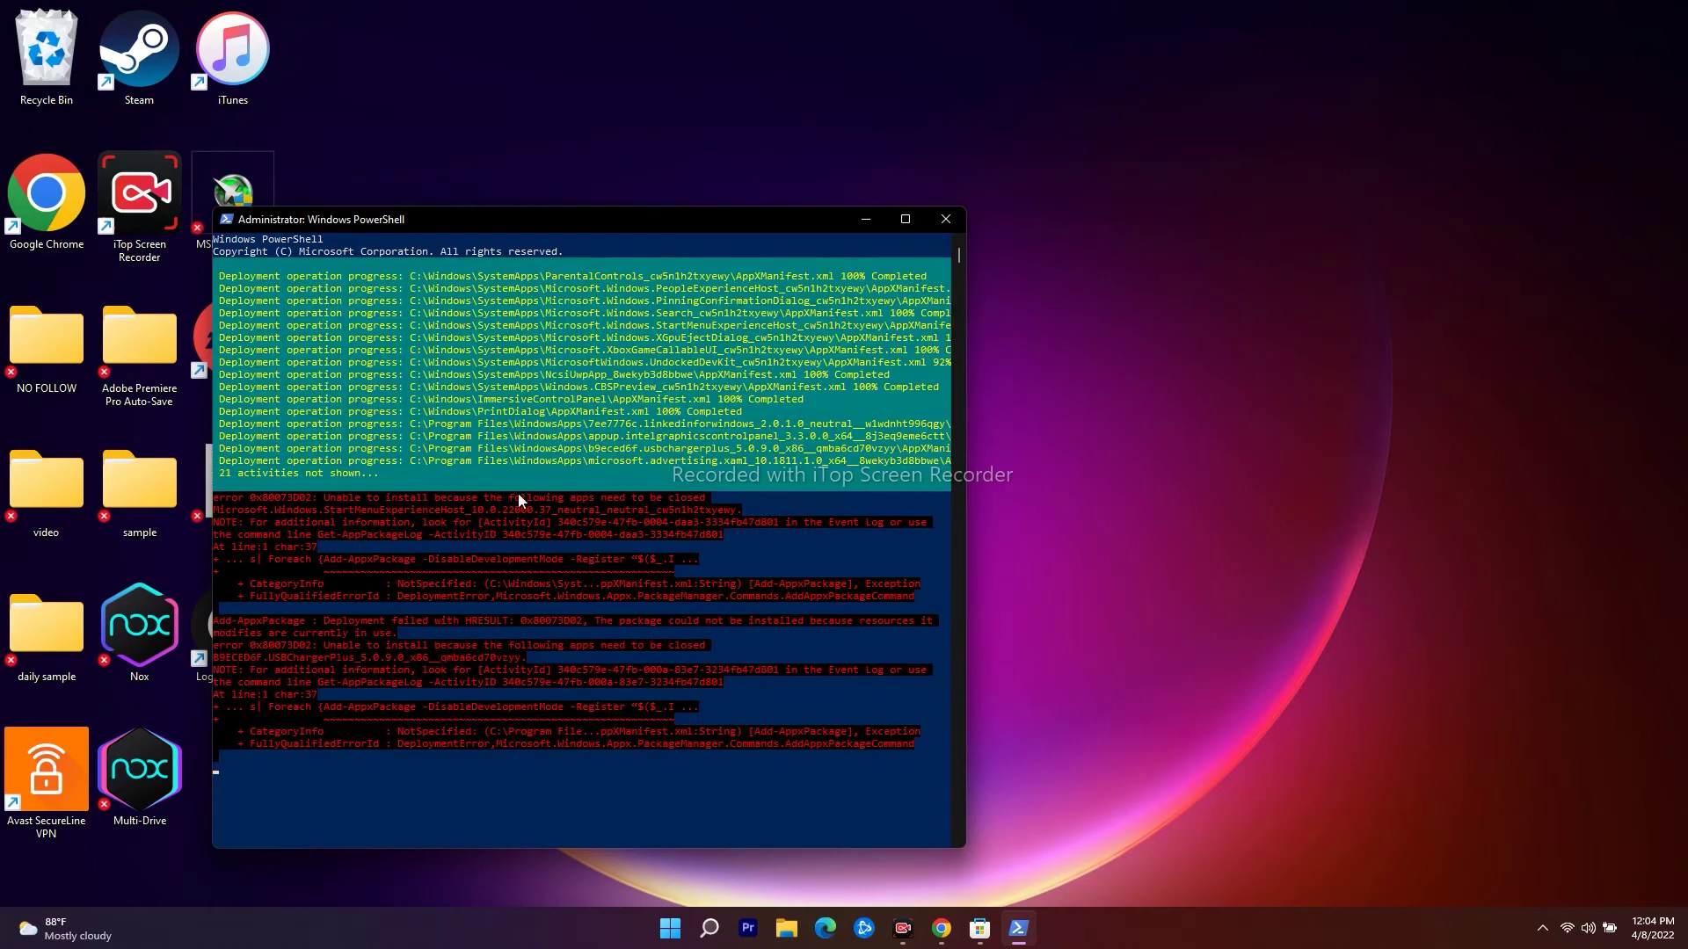
Copy the Step 9 lines "Get-AppxPackage *windowsstore* | Remove-AppxPackage" and "Reboot your computer" from the video description in Chrome and minimize the browser.
{"action": "left_click", "coordinate": [865, 221]}
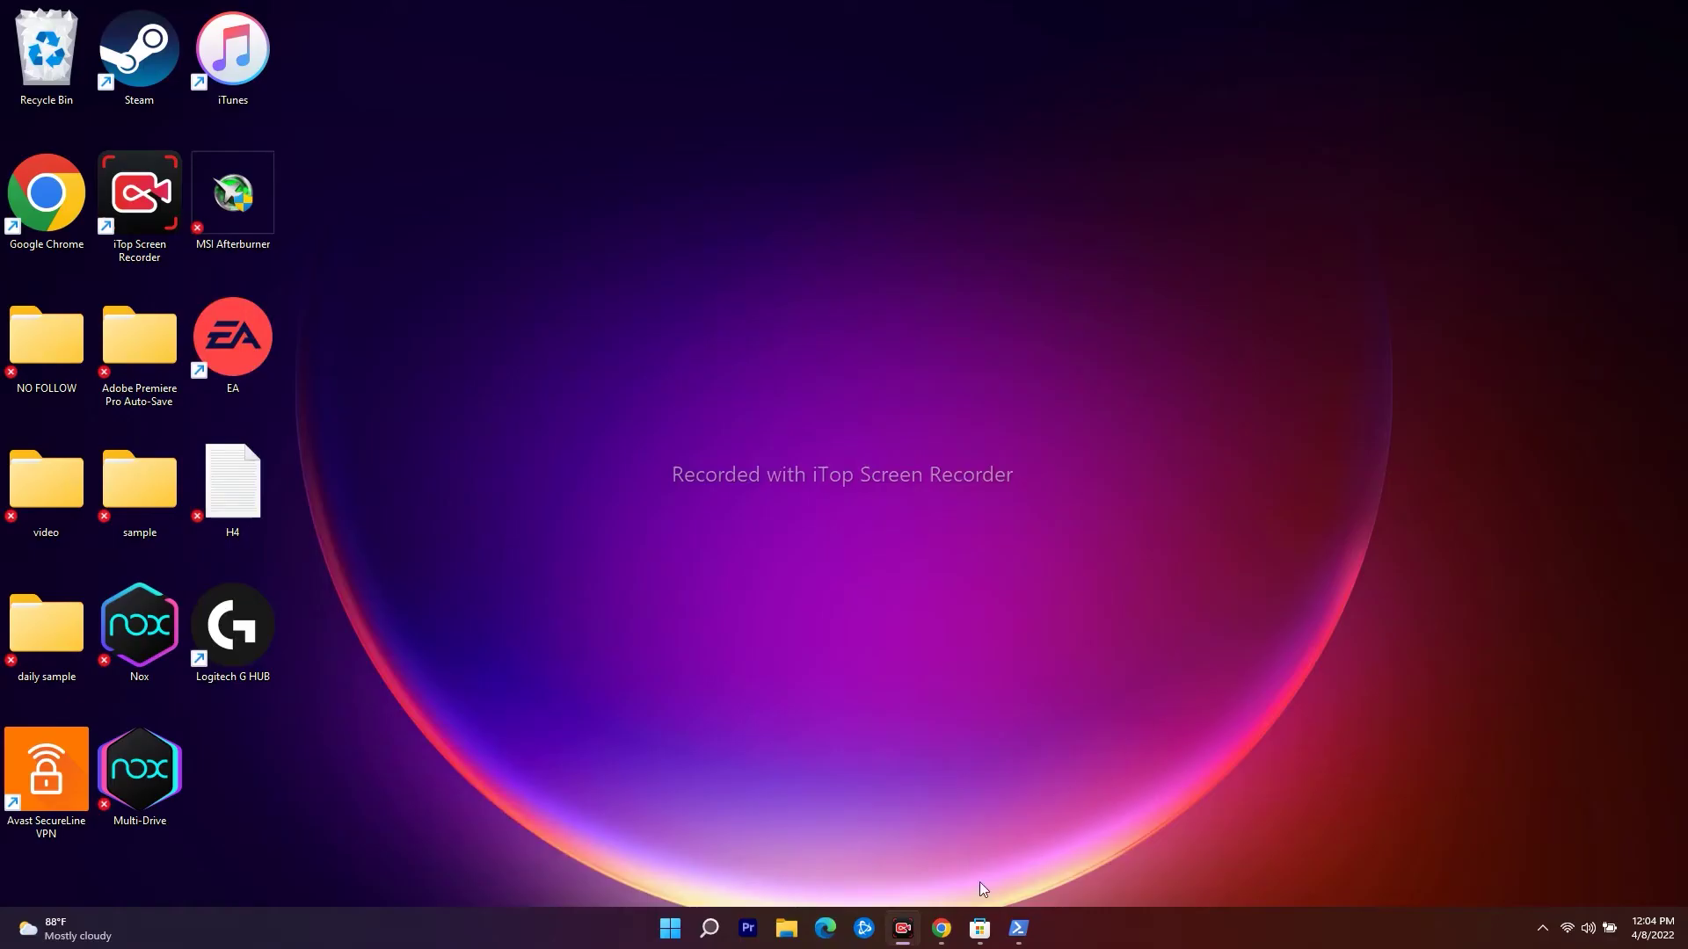
{"action": "left_click", "coordinate": [941, 928]}
{"action": "left_click", "coordinate": [304, 633]}
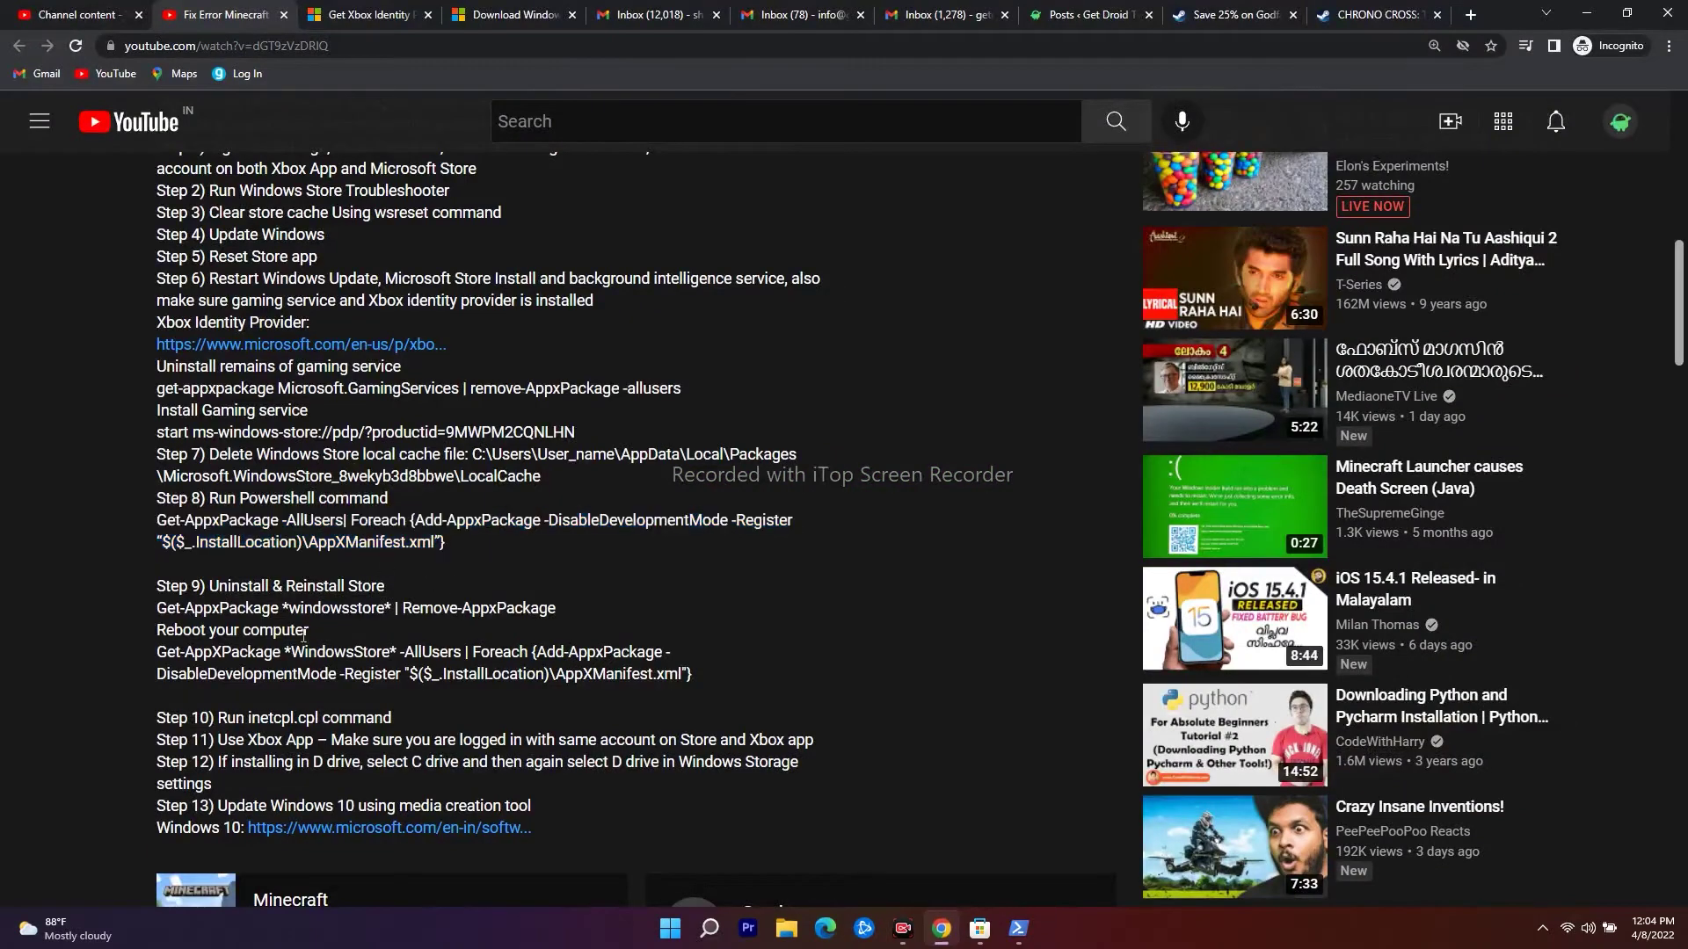
{"action": "left_click_drag", "start_coordinate": [309, 630], "coordinate": [158, 607]}
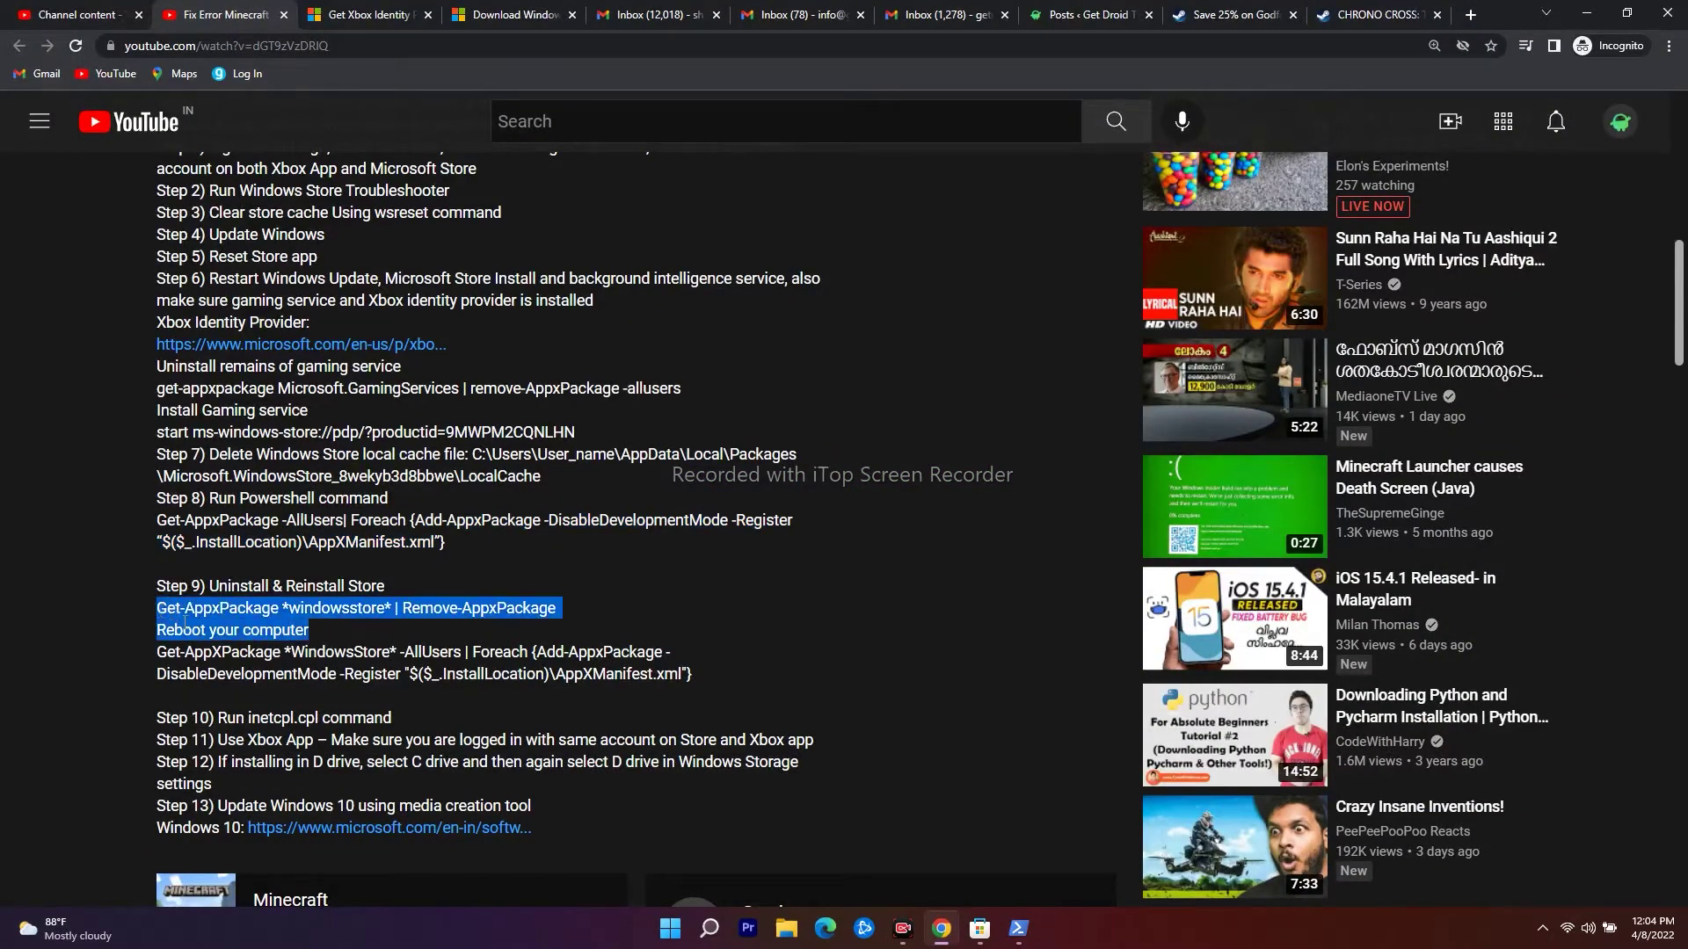
{"action": "left_click", "coordinate": [1584, 17]}
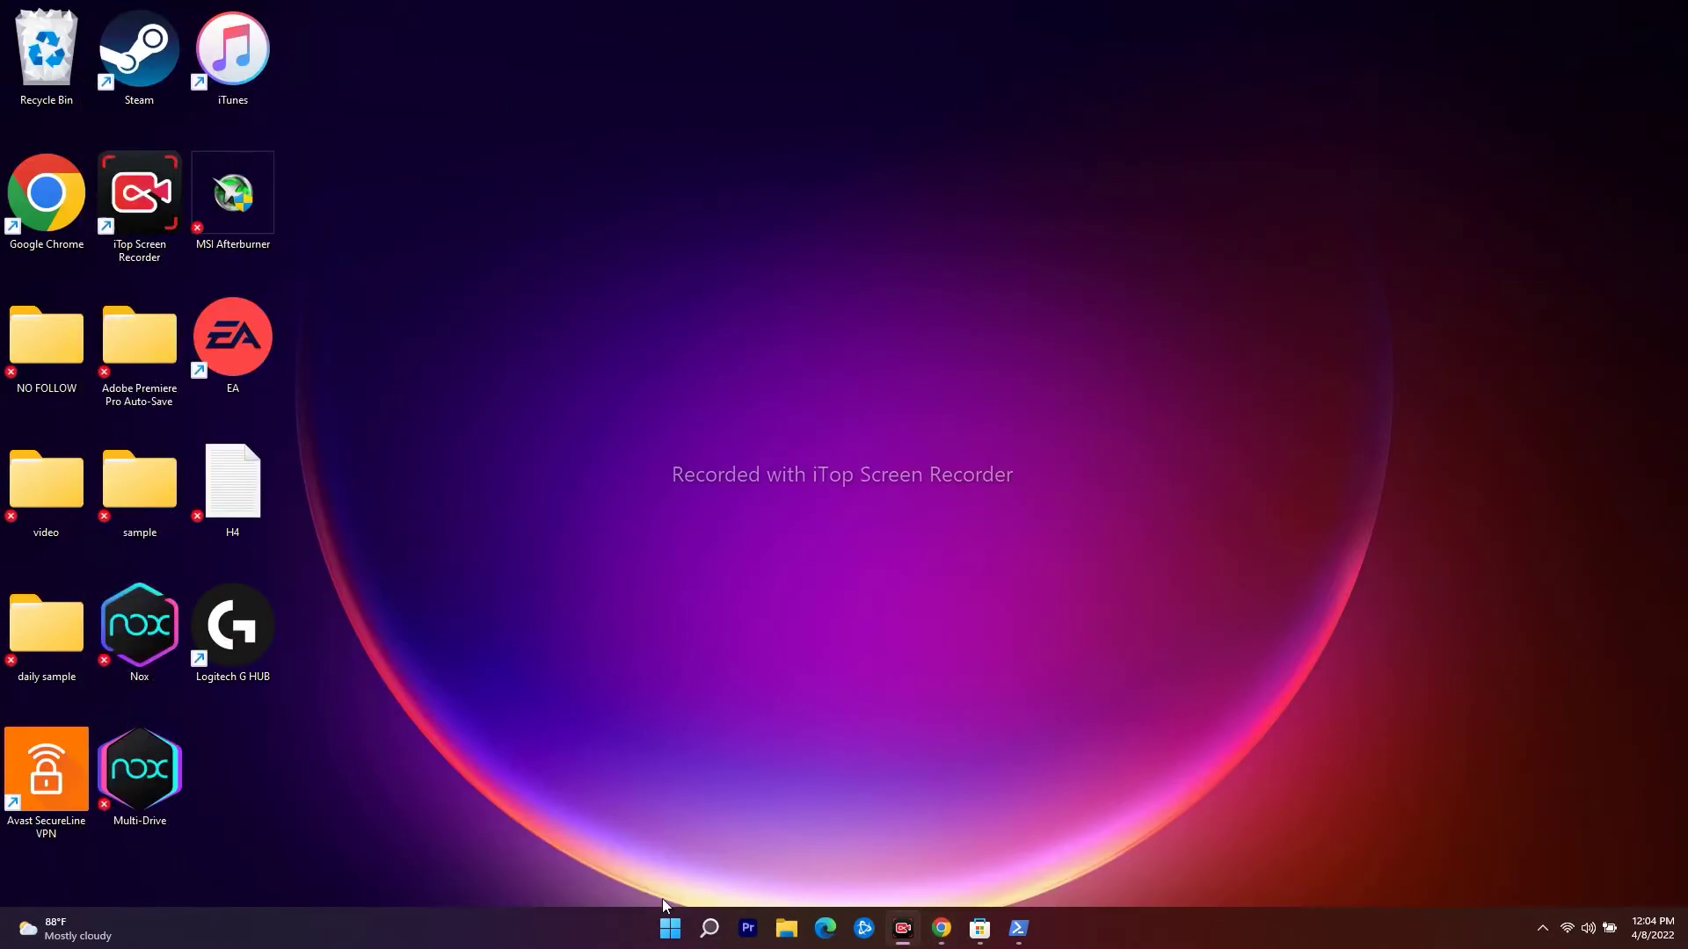
Open a second administrator Windows PowerShell window and run the copied "Get-AppxPackage *windowsstore* | Remove-AppxPackage" lines to uninstall the Store.
{"action": "left_click", "coordinate": [1018, 929]}
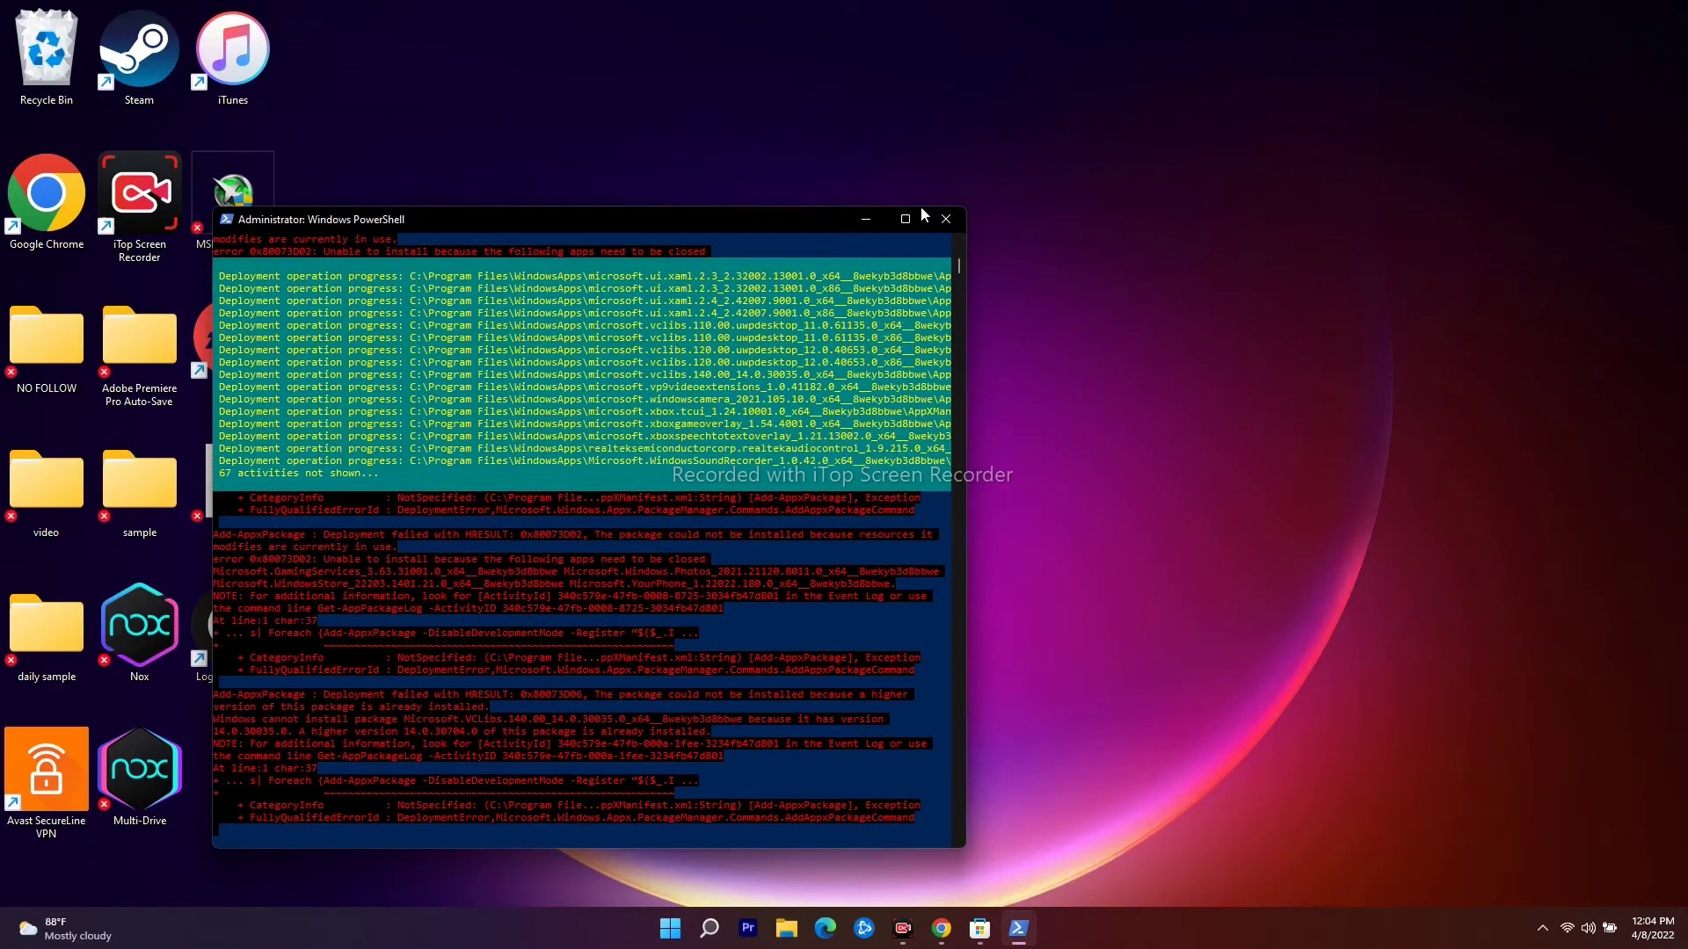
{"action": "left_click", "coordinate": [866, 219]}
{"action": "left_click", "coordinate": [710, 929]}
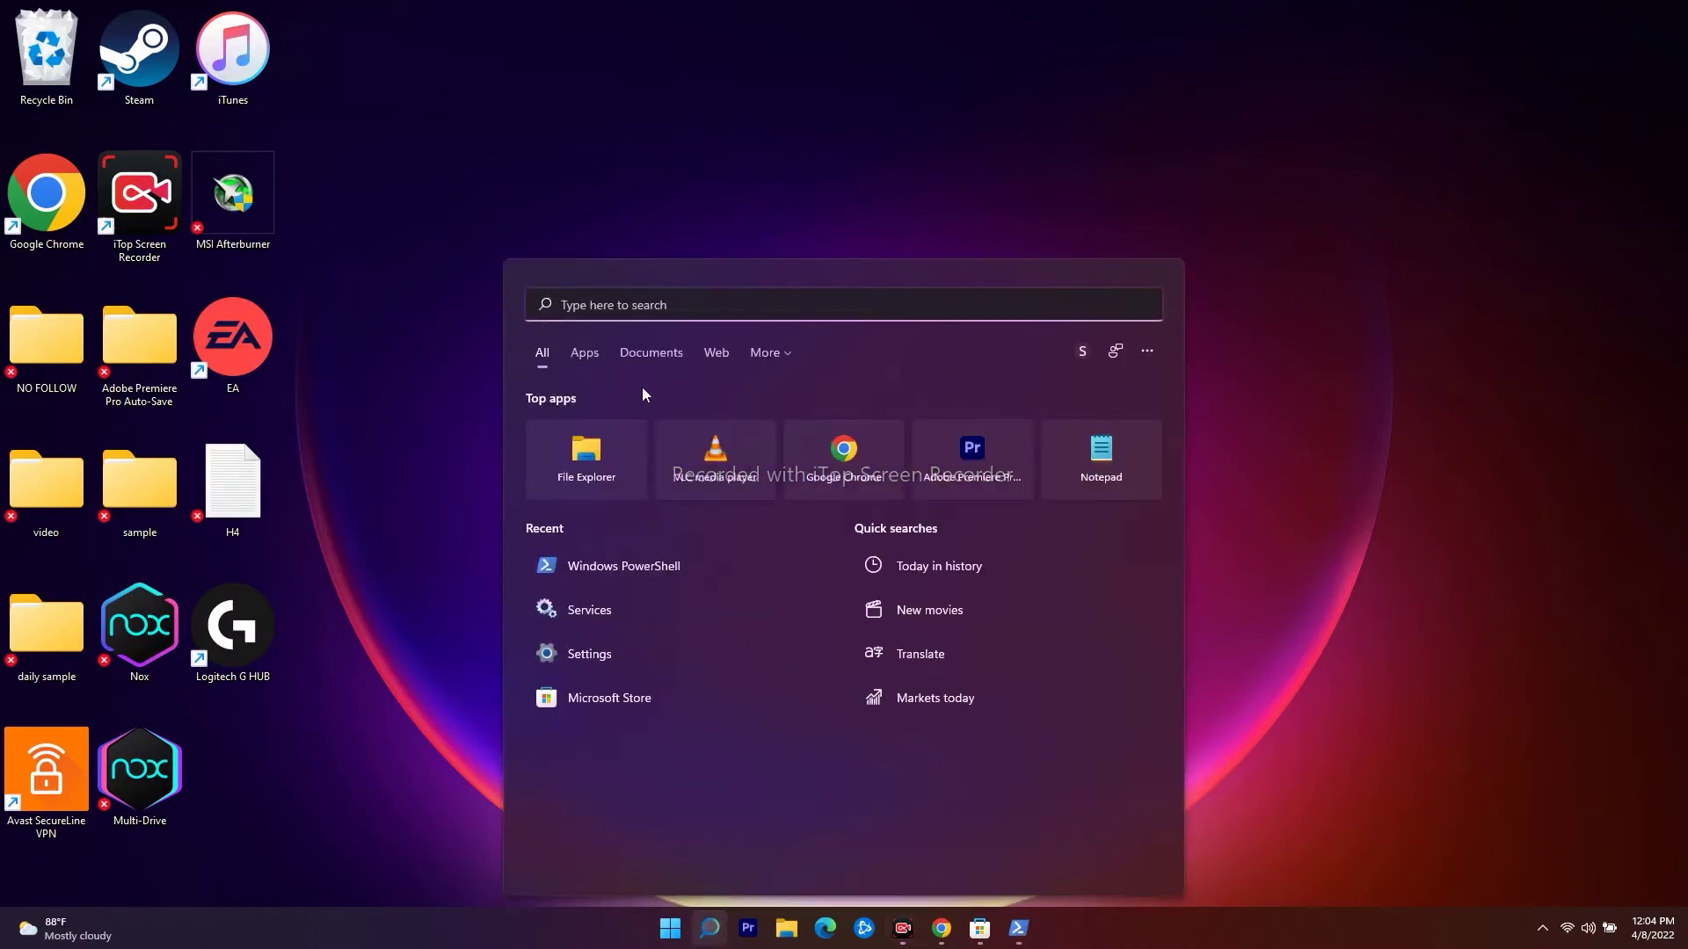
{"action": "type", "text": "win"}
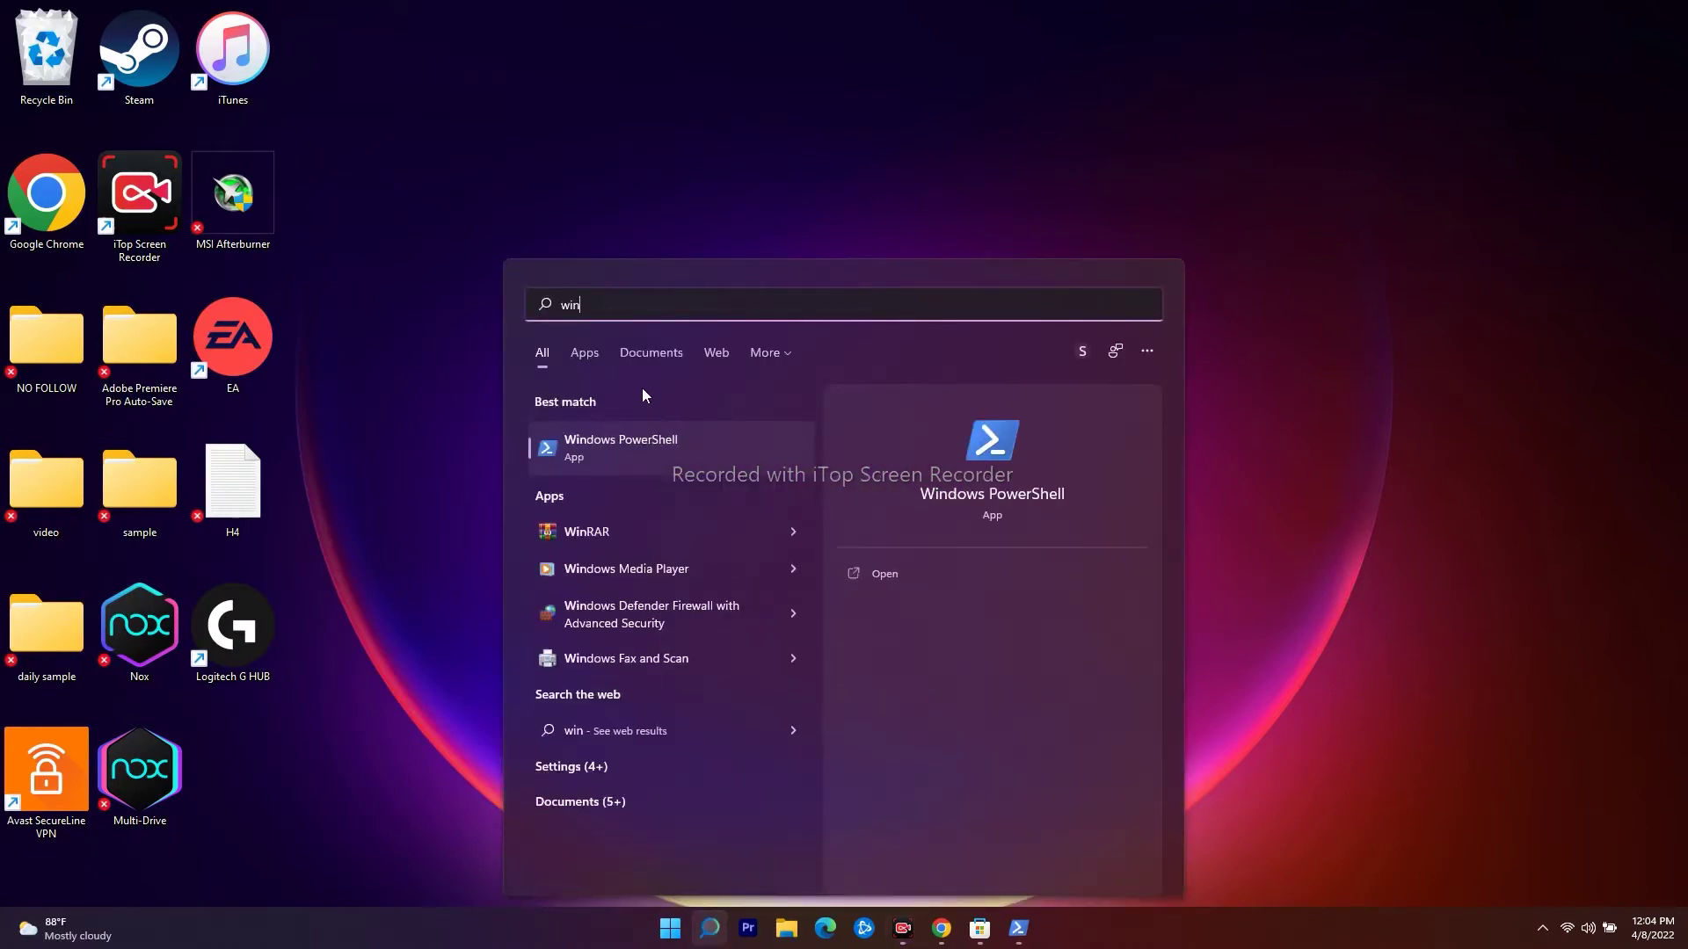
{"action": "left_click", "coordinate": [968, 602]}
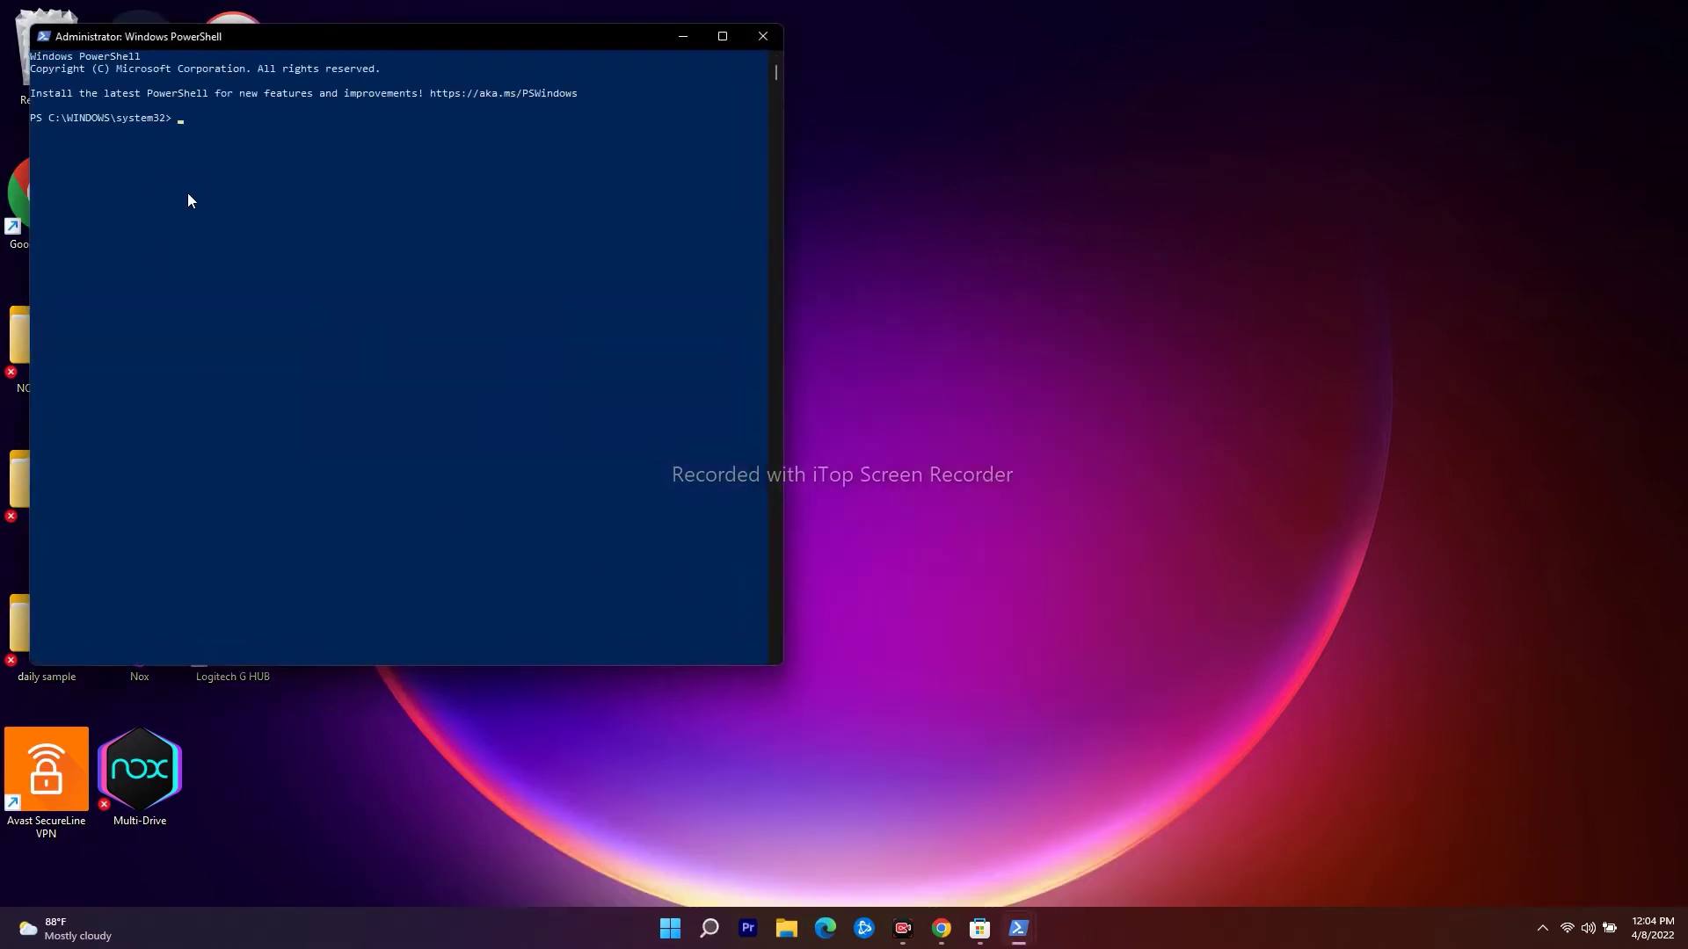
{"action": "right_click", "coordinate": [264, 132]}
{"action": "key", "text": "Return"}
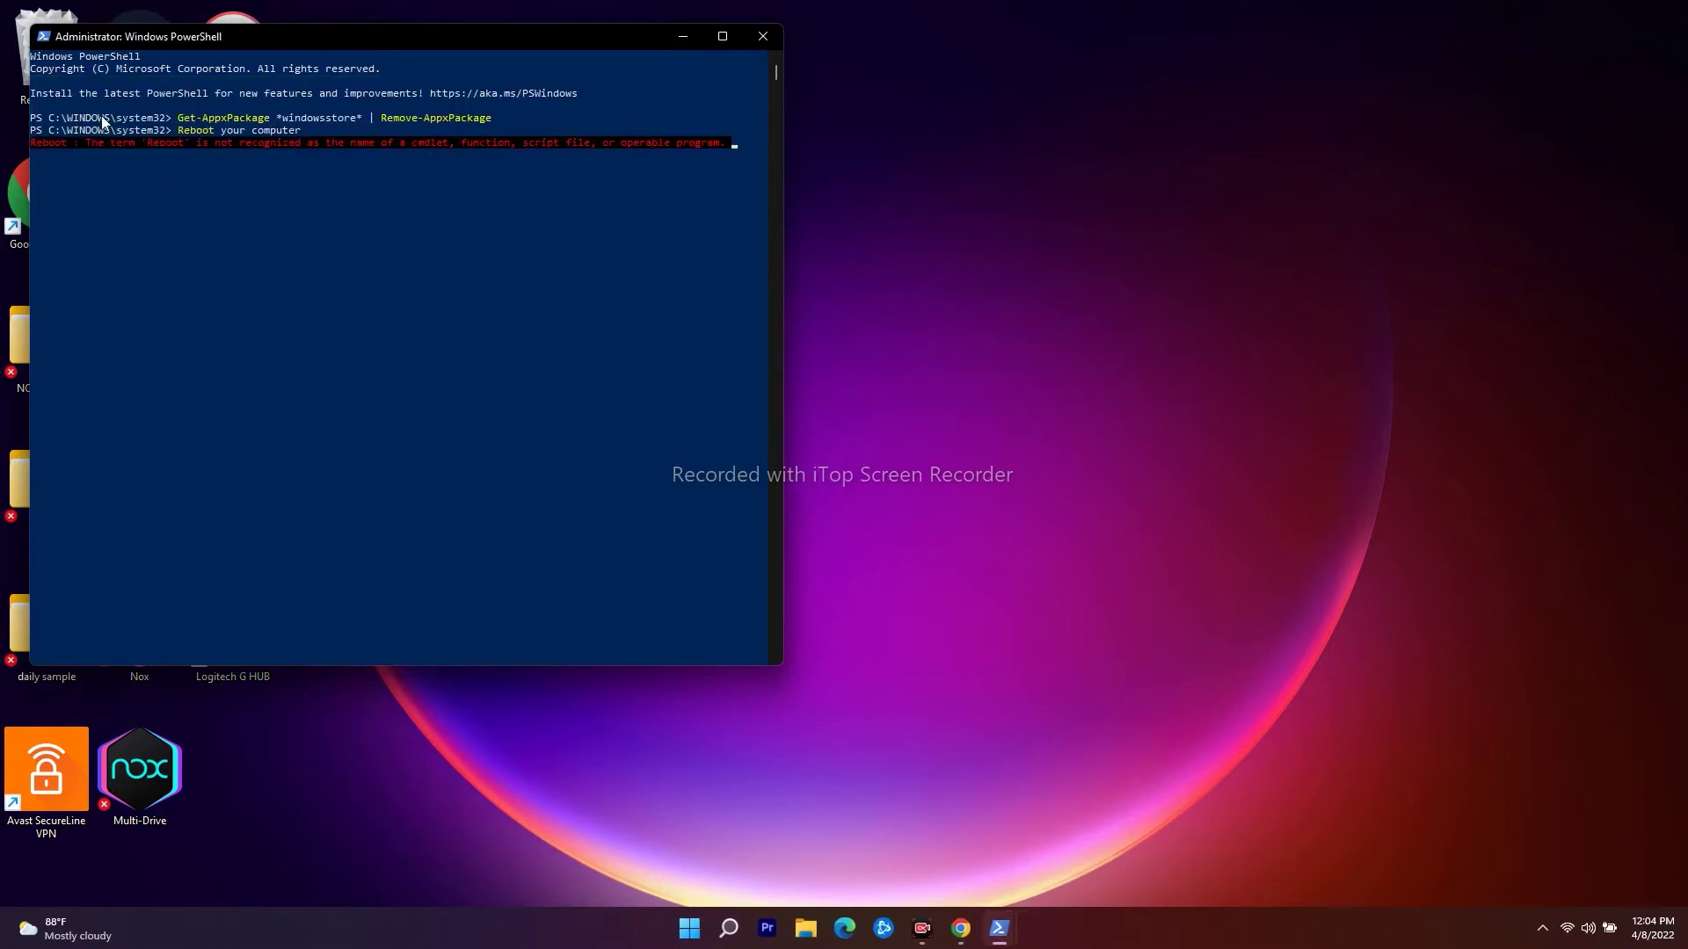
Copy the Step 9 reinstall command starting with "Get-AppXPackage *WindowsStore* -AllUsers" from the video description in Chrome and minimize the browser.
{"action": "left_click", "coordinate": [682, 37]}
{"action": "left_click", "coordinate": [960, 928]}
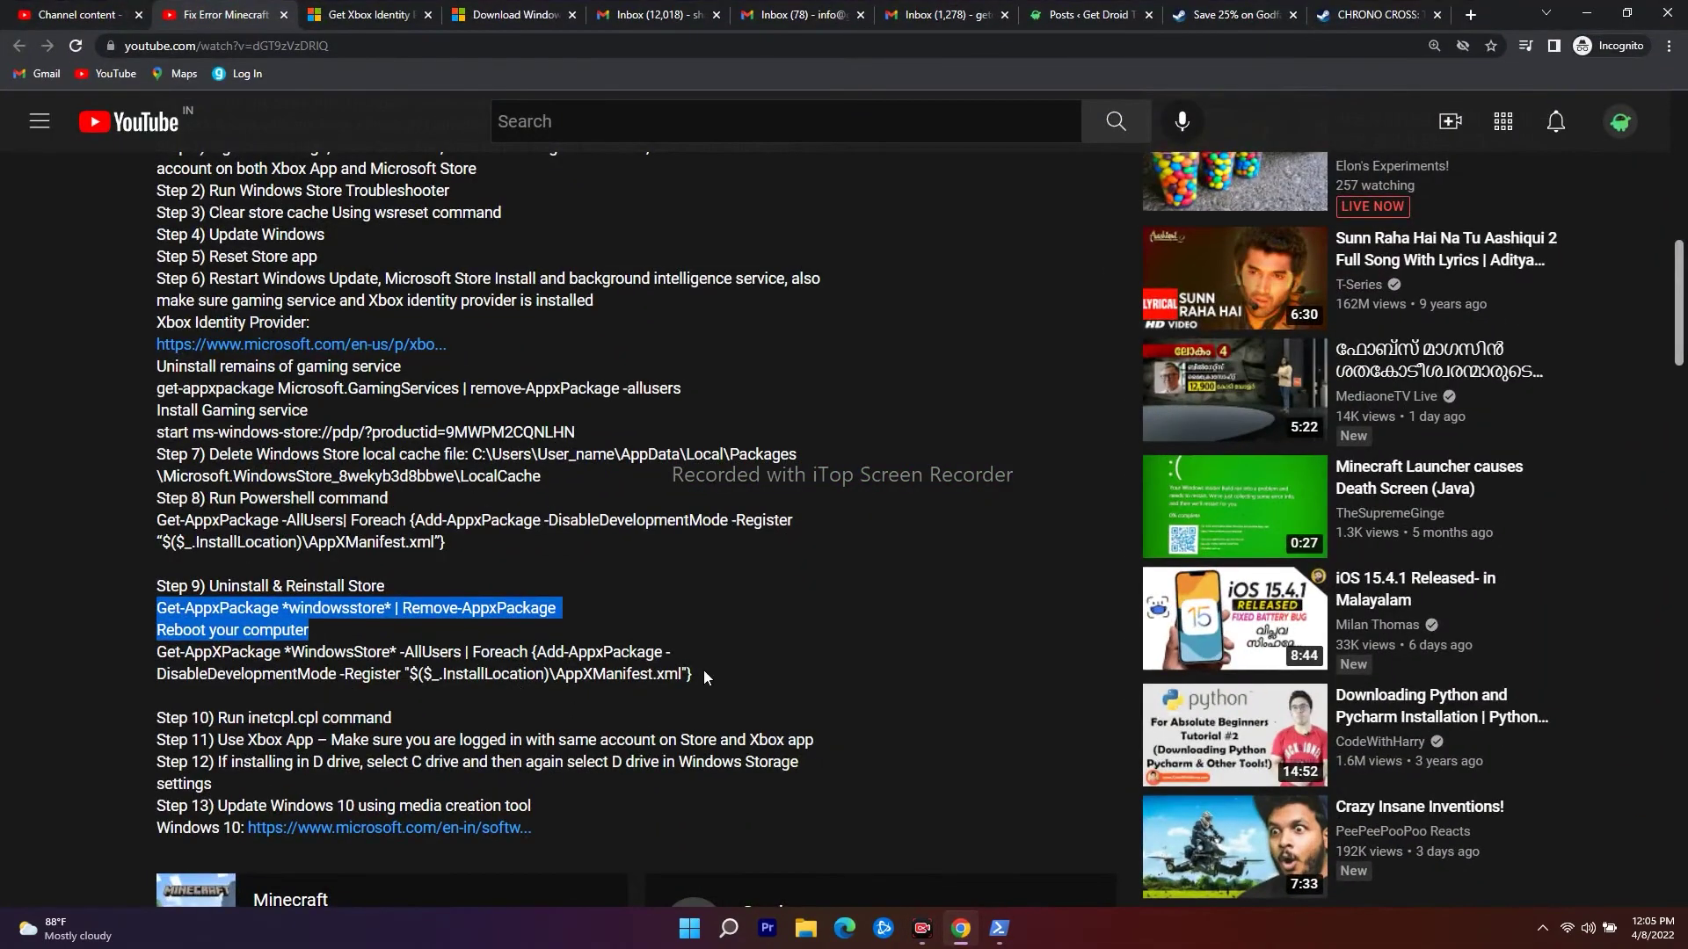
{"action": "left_click_drag", "start_coordinate": [704, 677], "coordinate": [154, 657]}
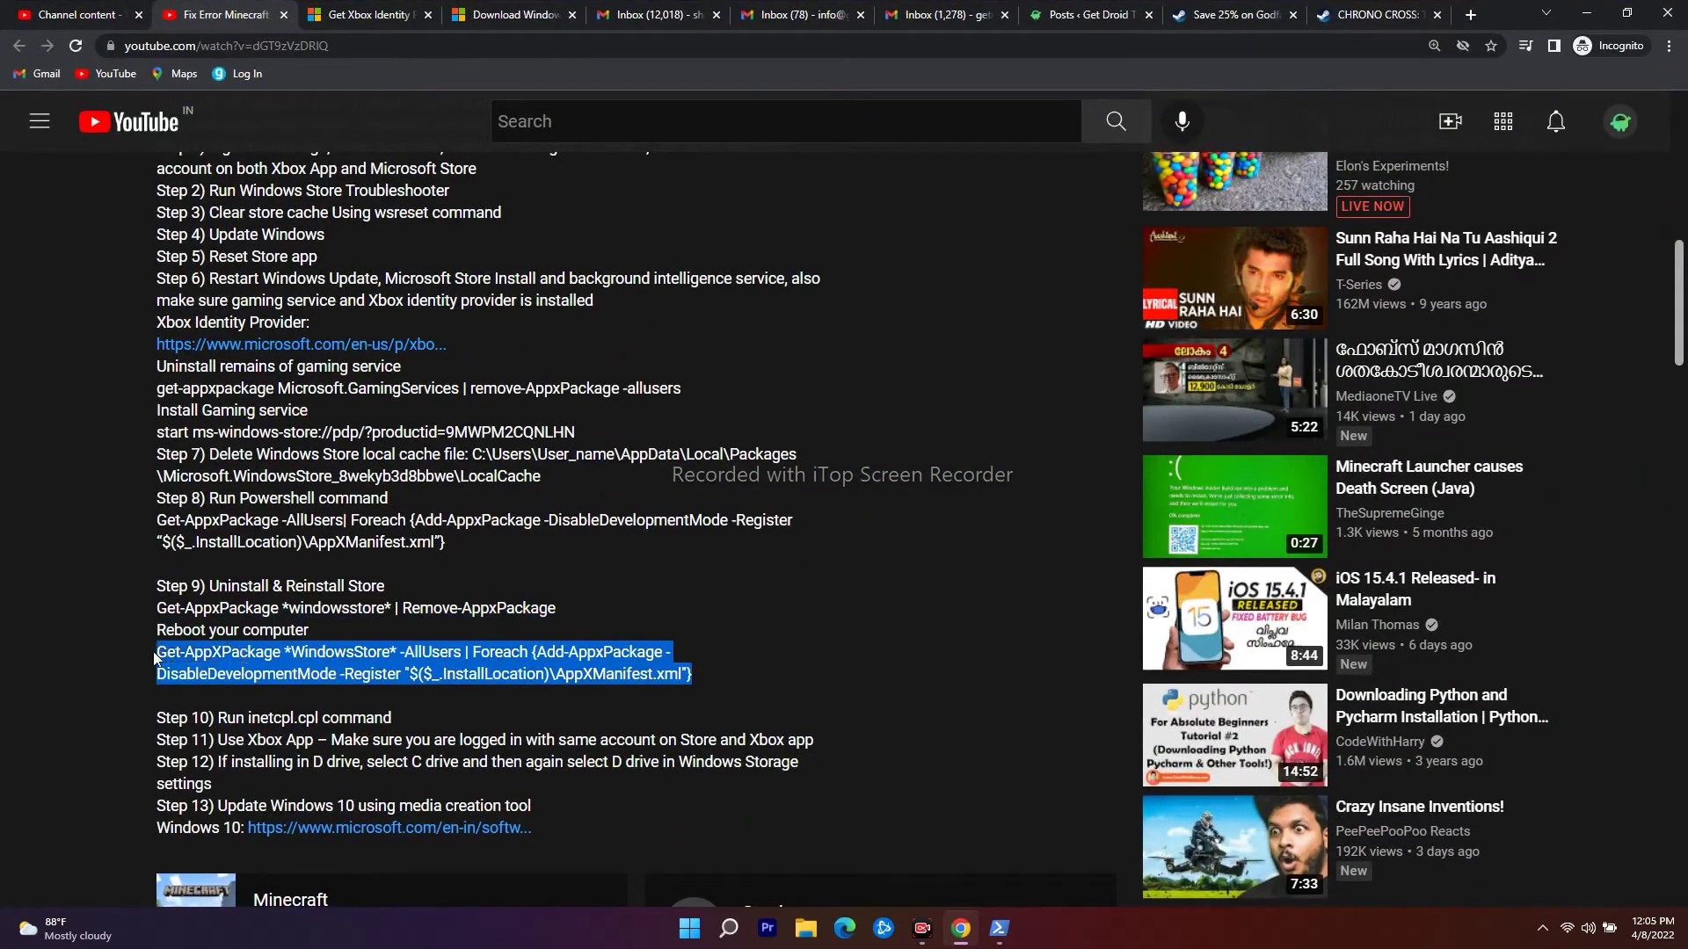
{"action": "right_click", "coordinate": [184, 658]}
{"action": "left_click", "coordinate": [228, 670]}
{"action": "left_click", "coordinate": [1586, 14]}
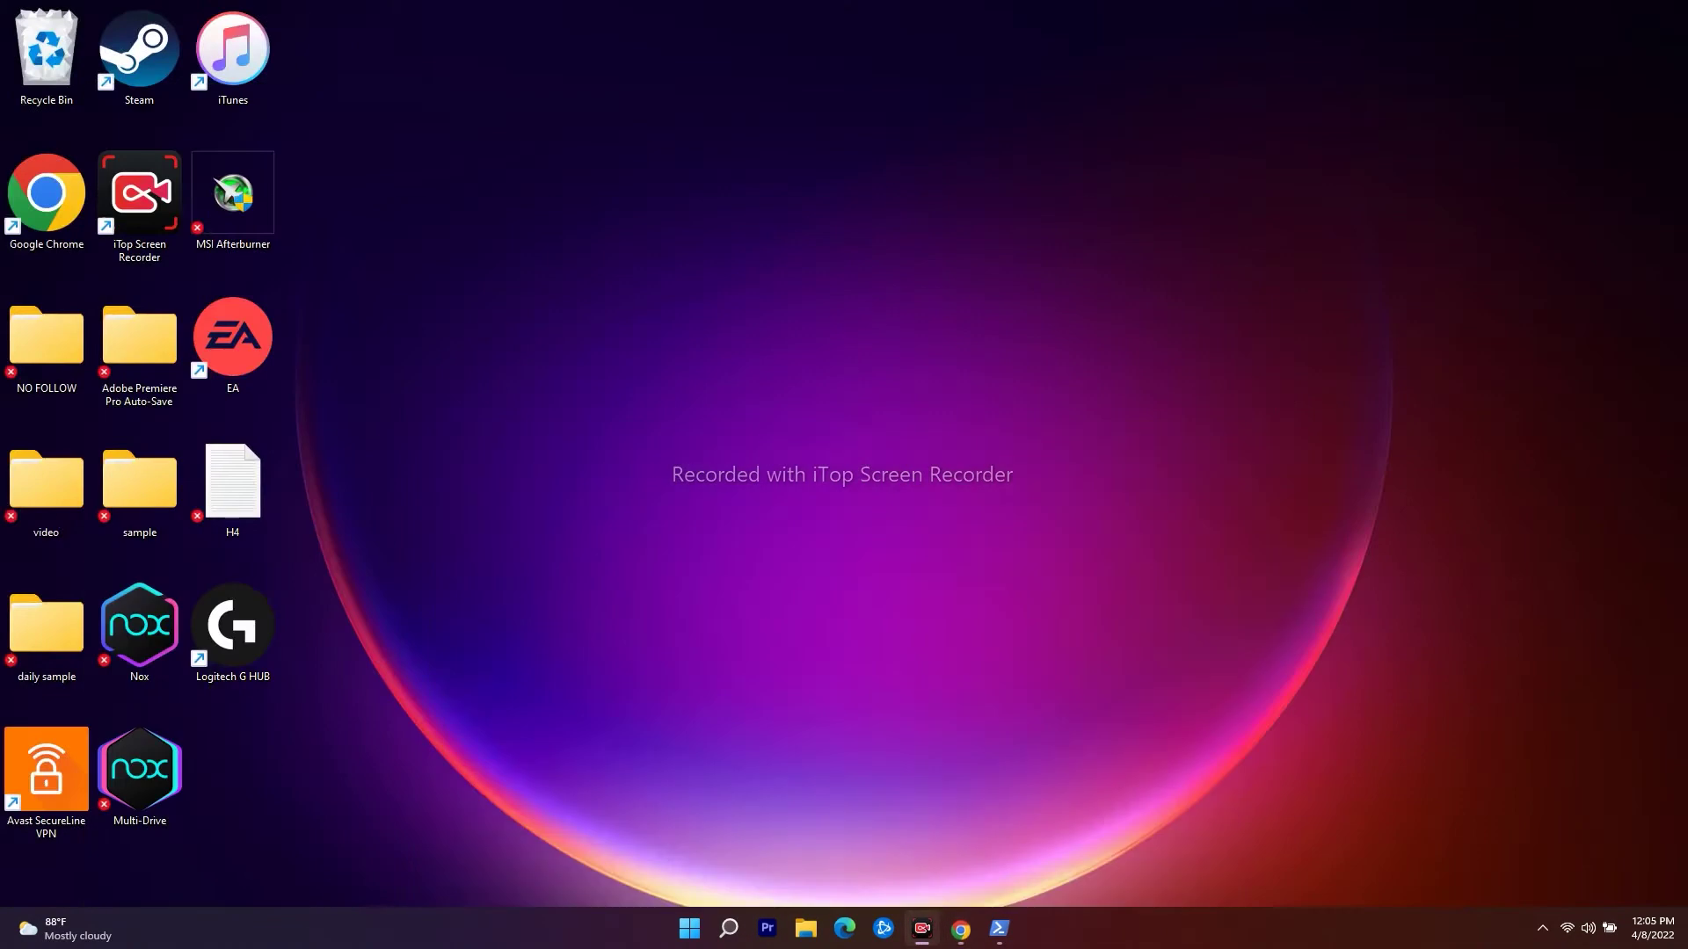
Run the copied Get-AppXPackage *WindowsStore* -AllUsers command in the second PowerShell window to reinstall the Store.
{"action": "mouse_move", "coordinate": [1000, 929]}
{"action": "left_click", "coordinate": [1025, 836]}
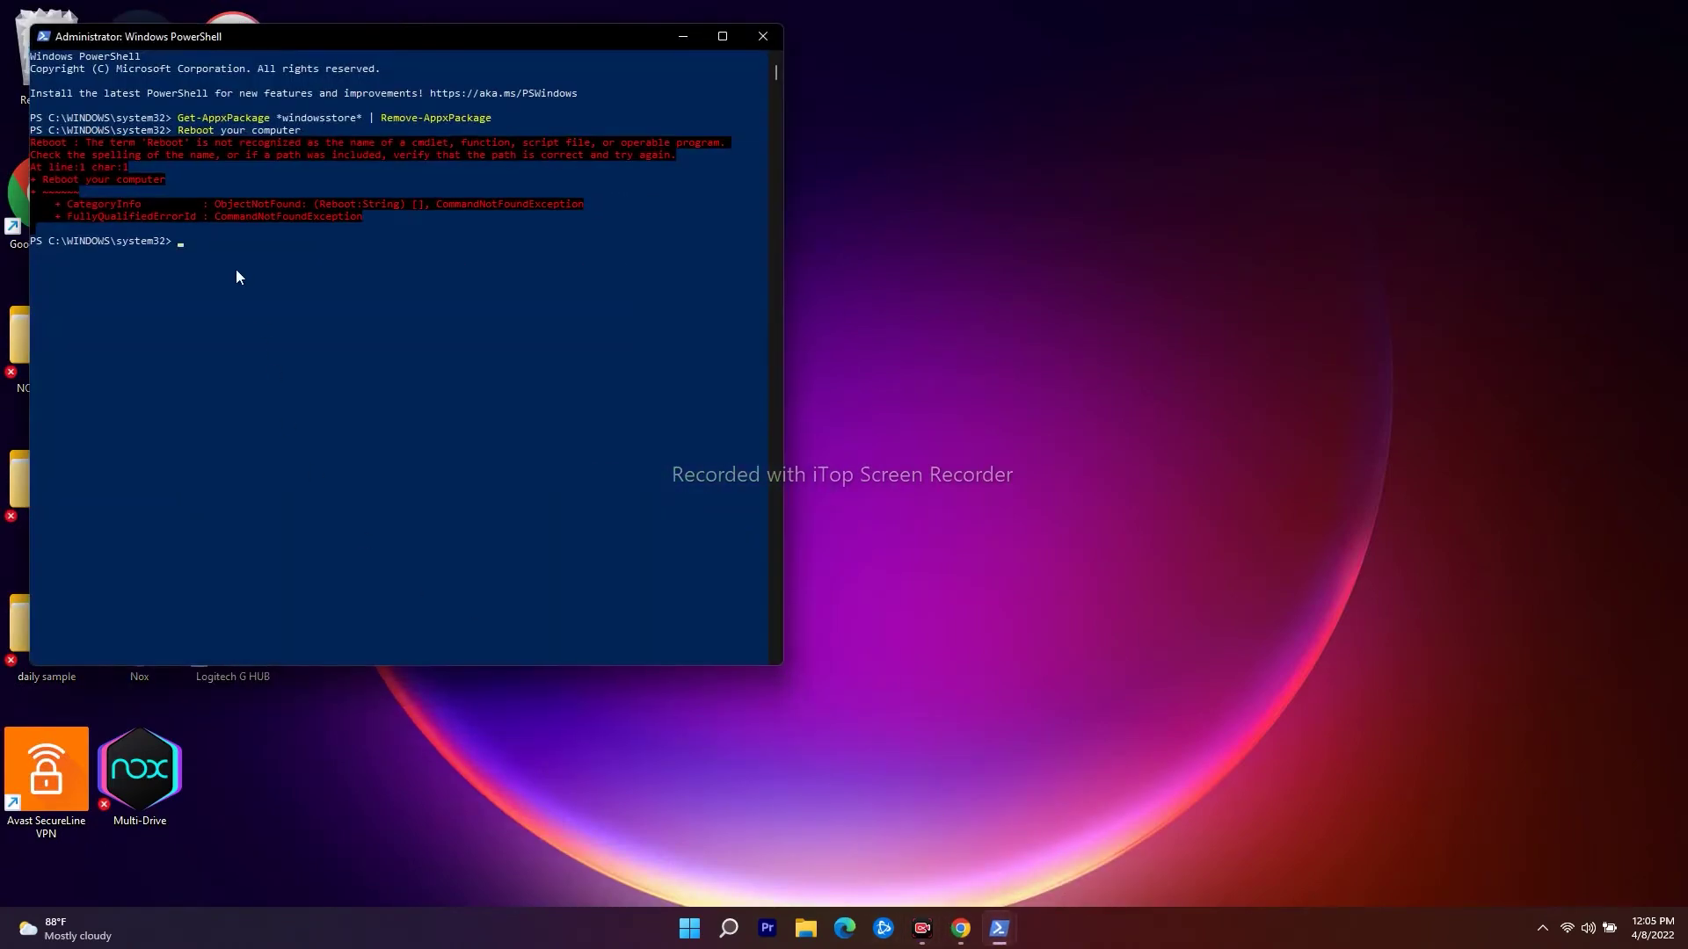
{"action": "right_click", "coordinate": [246, 276]}
{"action": "key", "text": "Return"}
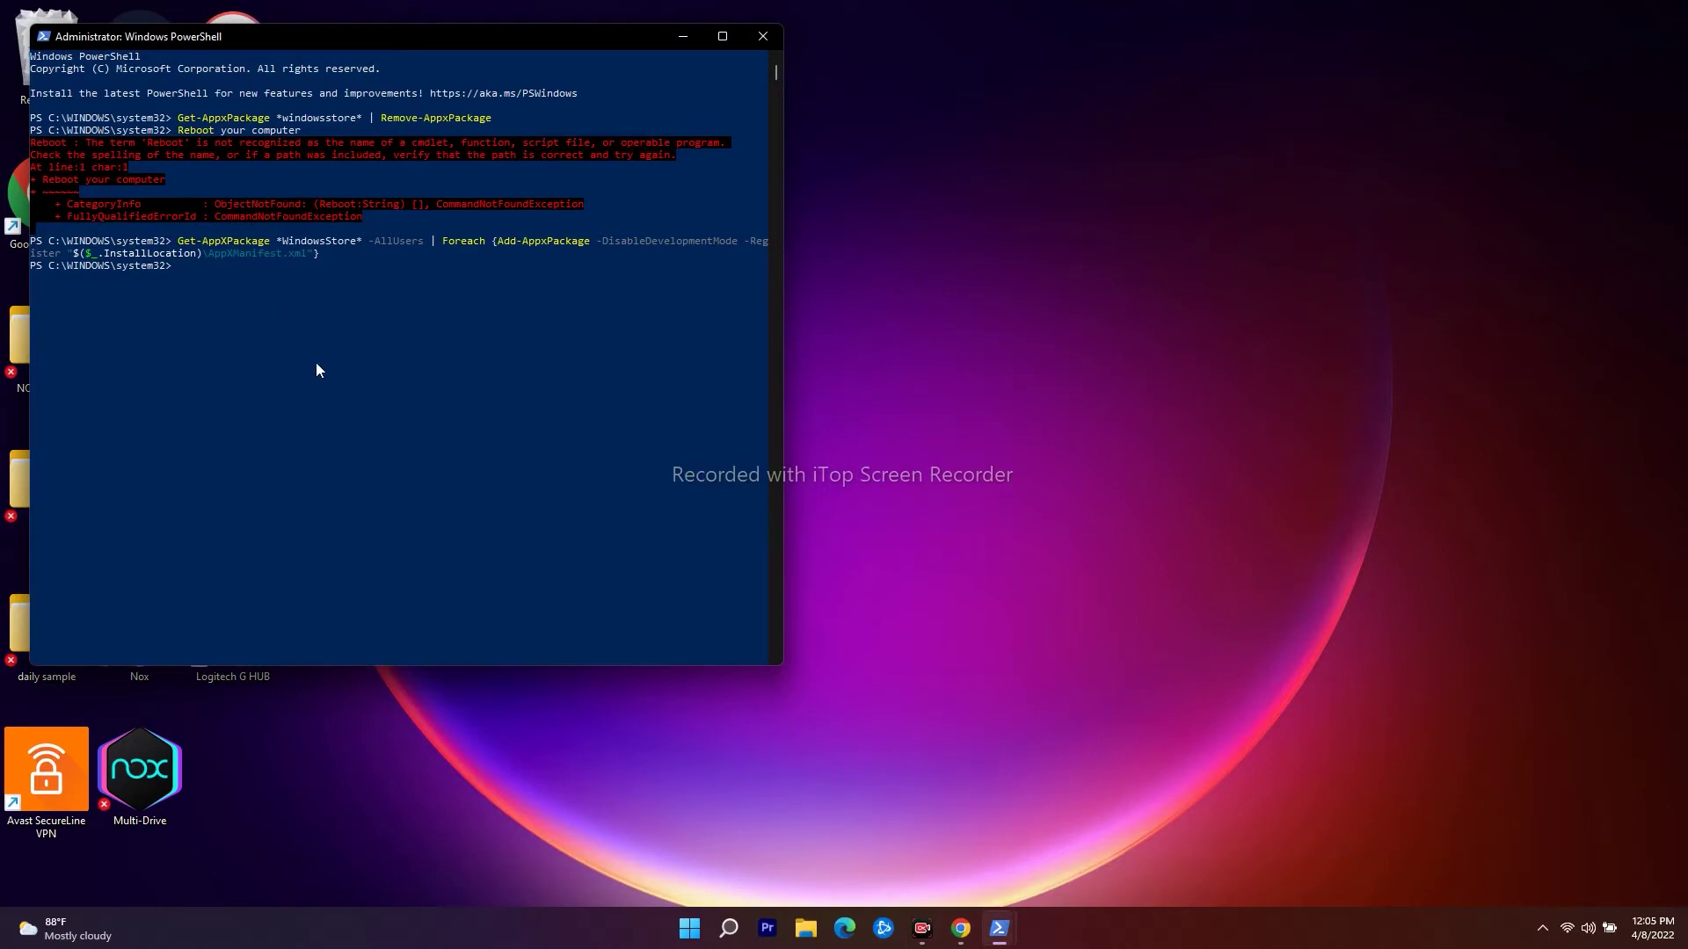
{"action": "left_click", "coordinate": [689, 928]}
{"action": "left_click", "coordinate": [1305, 749]}
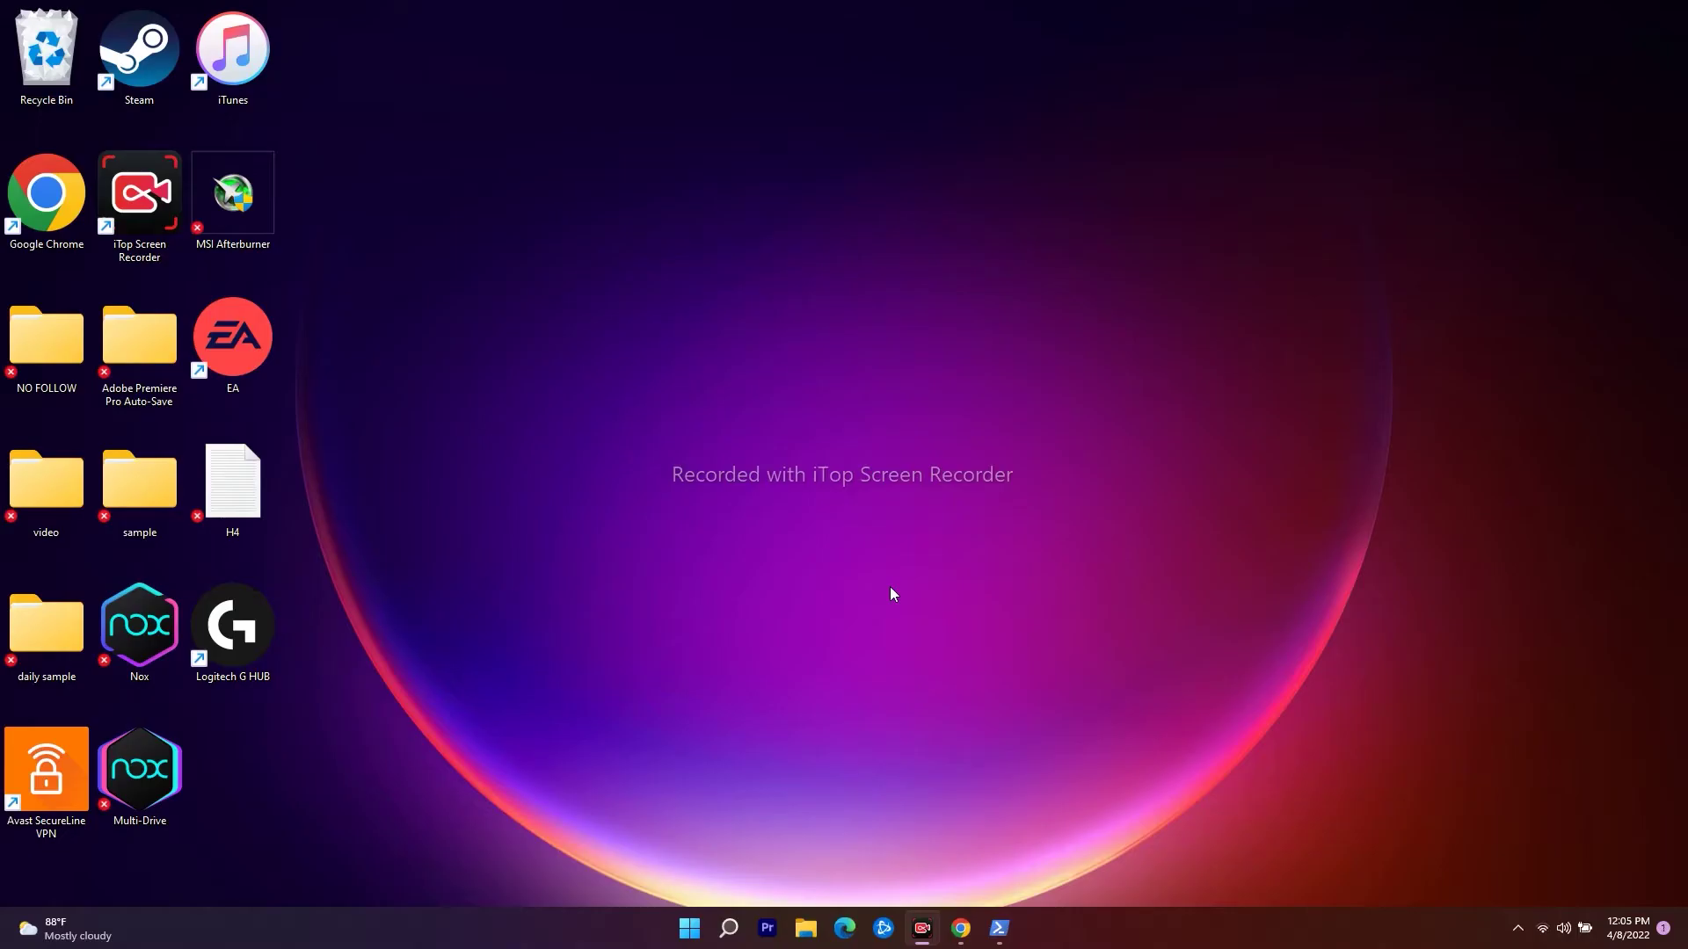
{"action": "mouse_move", "coordinate": [1000, 929]}
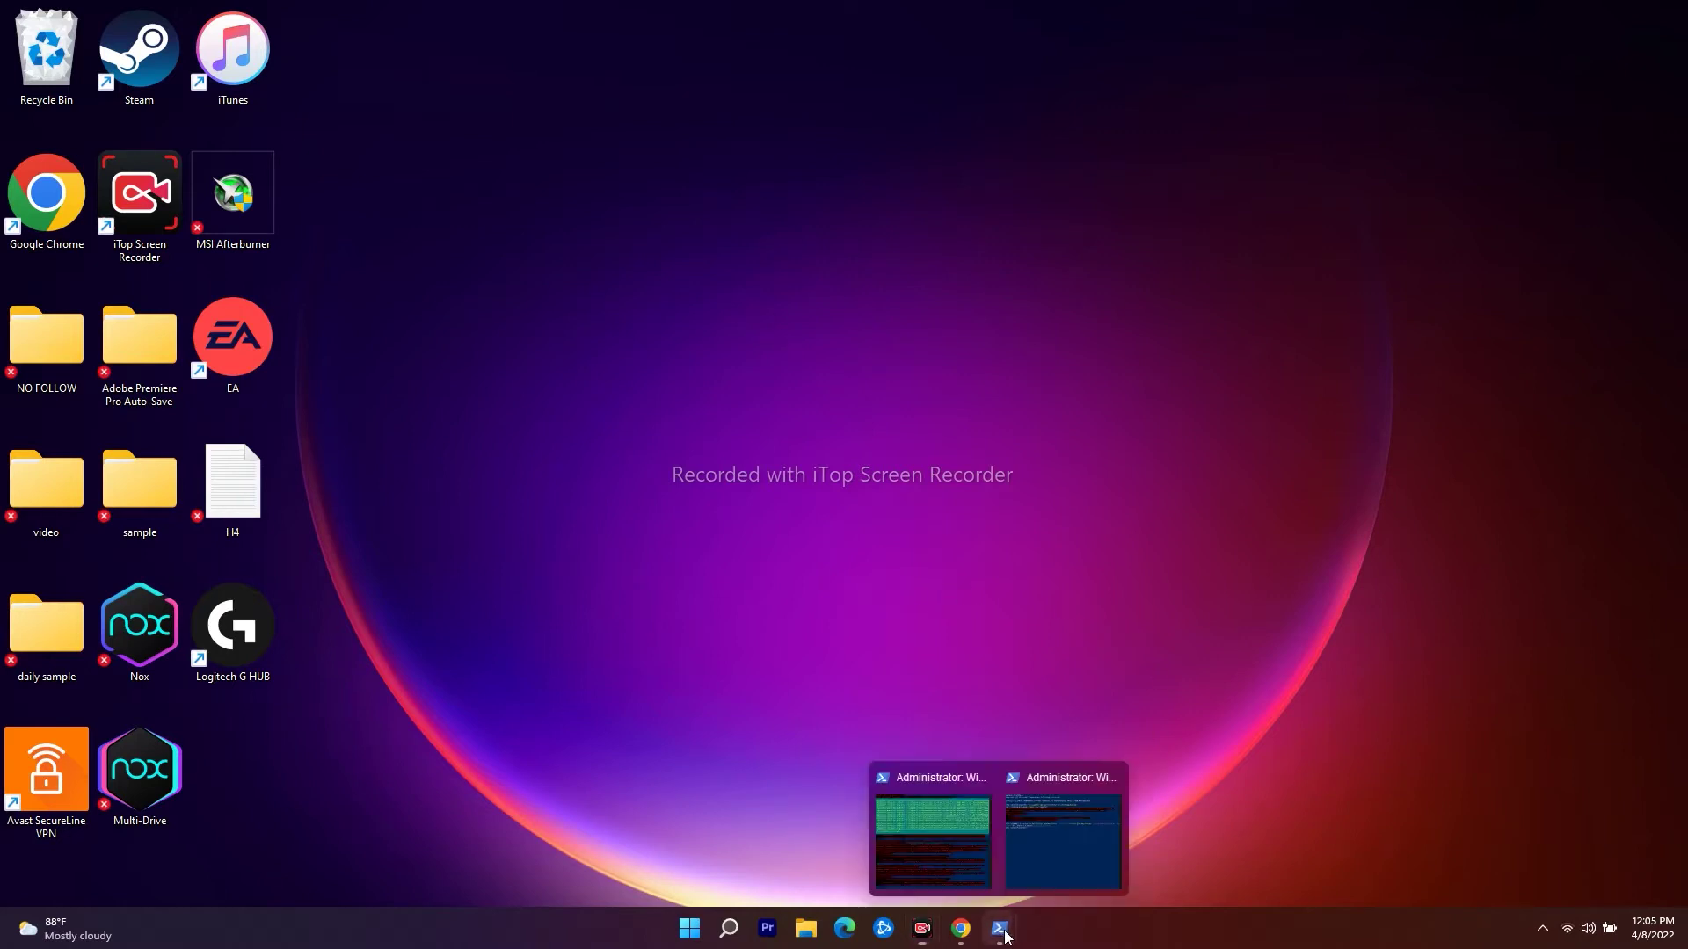
Copy "inetcpl.cpl command" from Step 10 of the video description in Chrome and minimize the browser.
{"action": "left_click", "coordinate": [961, 928]}
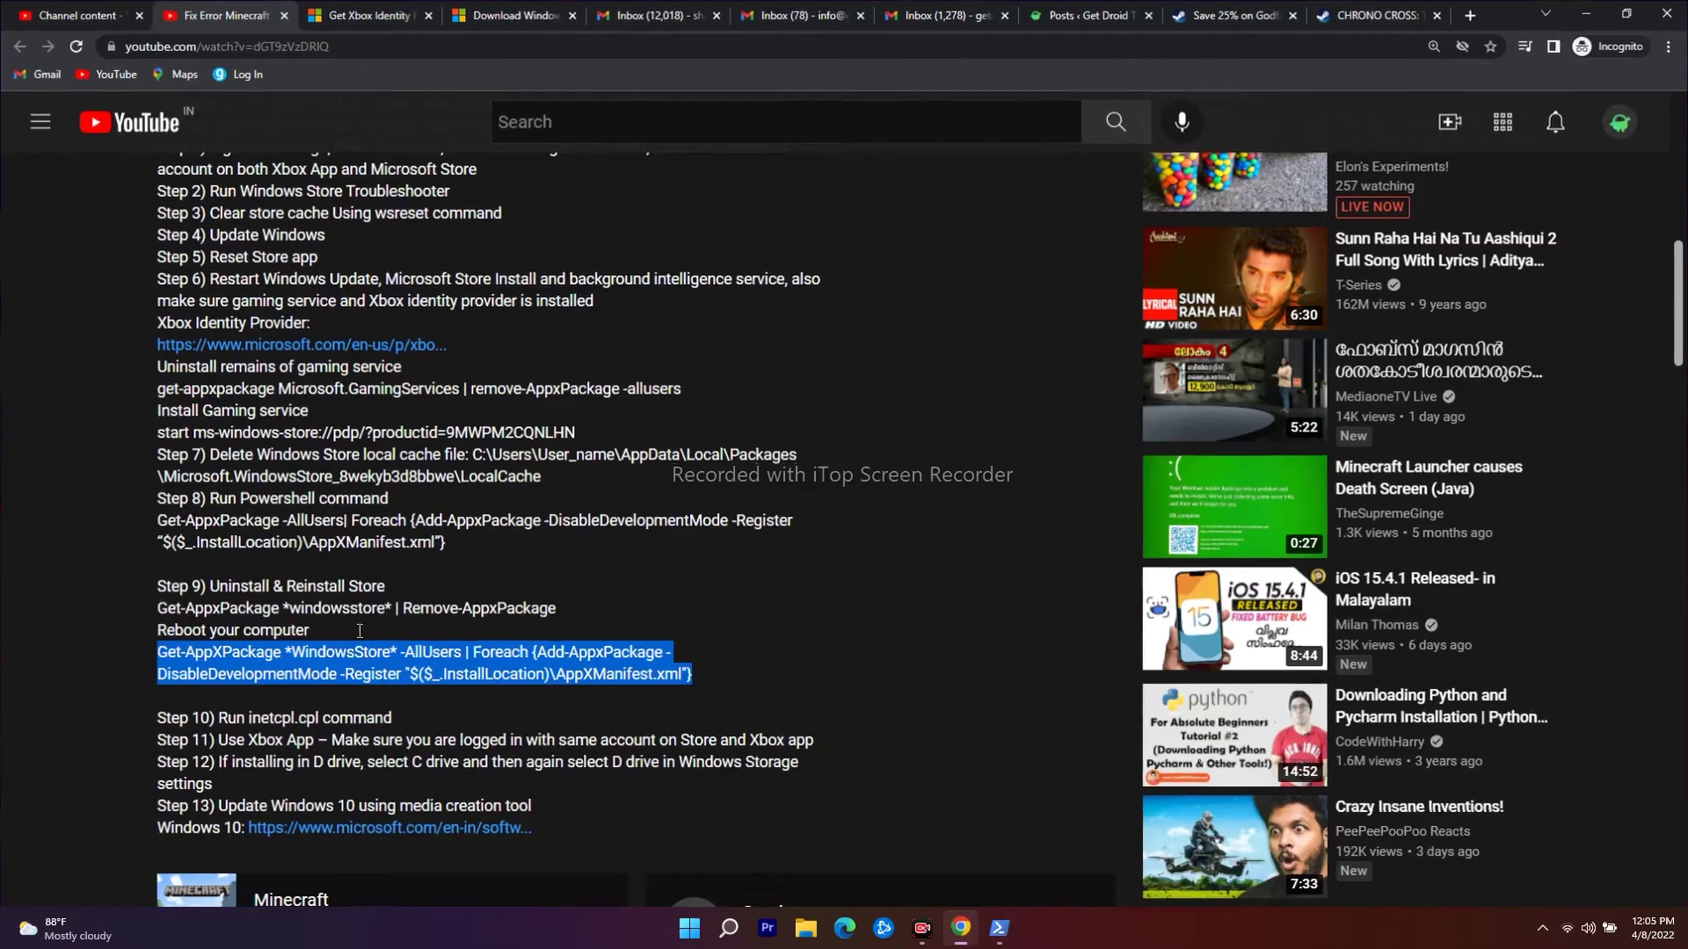
{"action": "left_click_drag", "start_coordinate": [407, 722], "coordinate": [255, 721]}
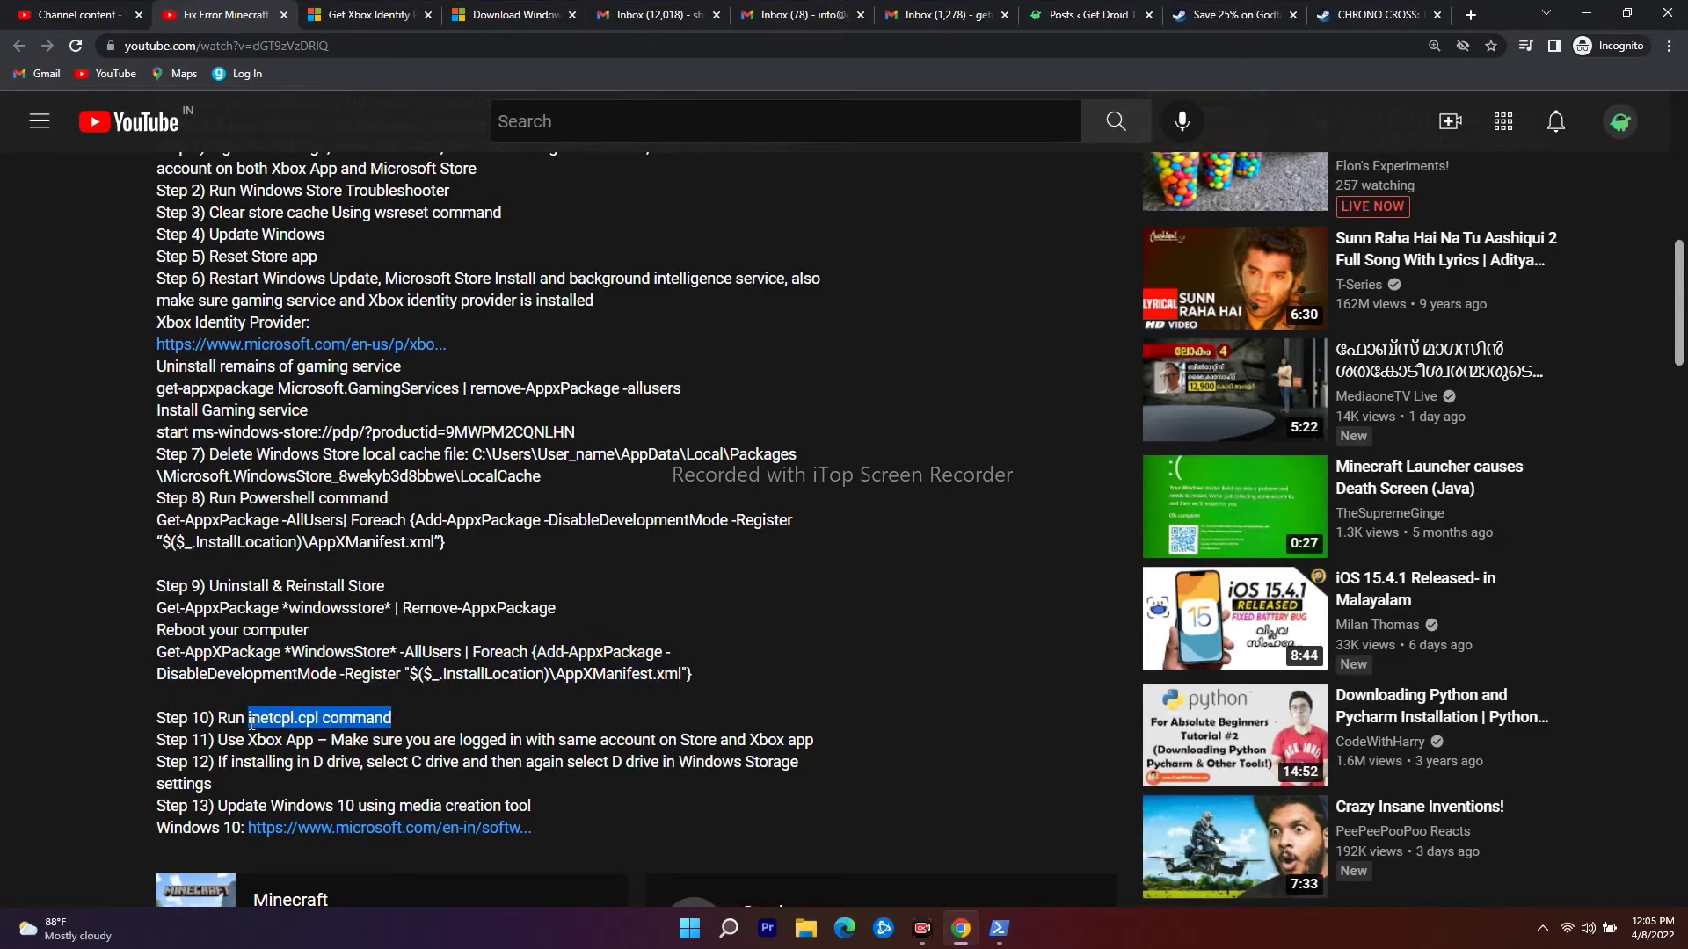
{"action": "right_click", "coordinate": [264, 721]}
{"action": "left_click", "coordinate": [290, 745]}
{"action": "left_click", "coordinate": [1587, 15]}
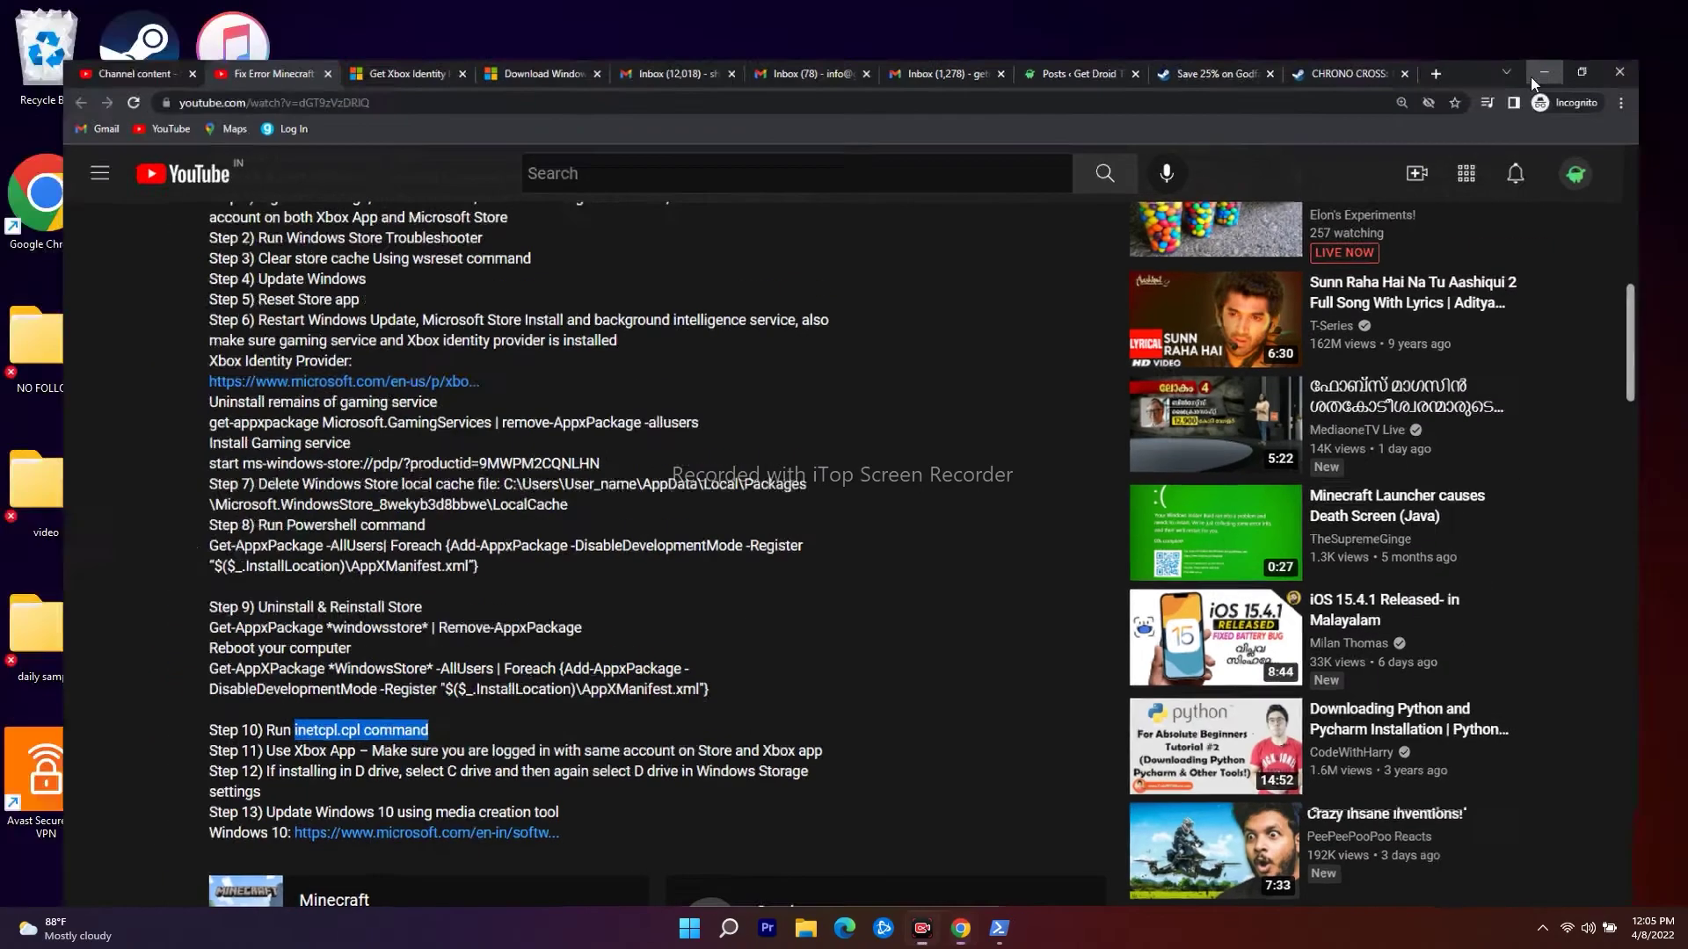
Search Windows for the copied "inetcpl.cpl command", run it and display the Advanced settings of Internet Properties.
{"action": "left_click", "coordinate": [728, 930]}
{"action": "right_click", "coordinate": [604, 304]}
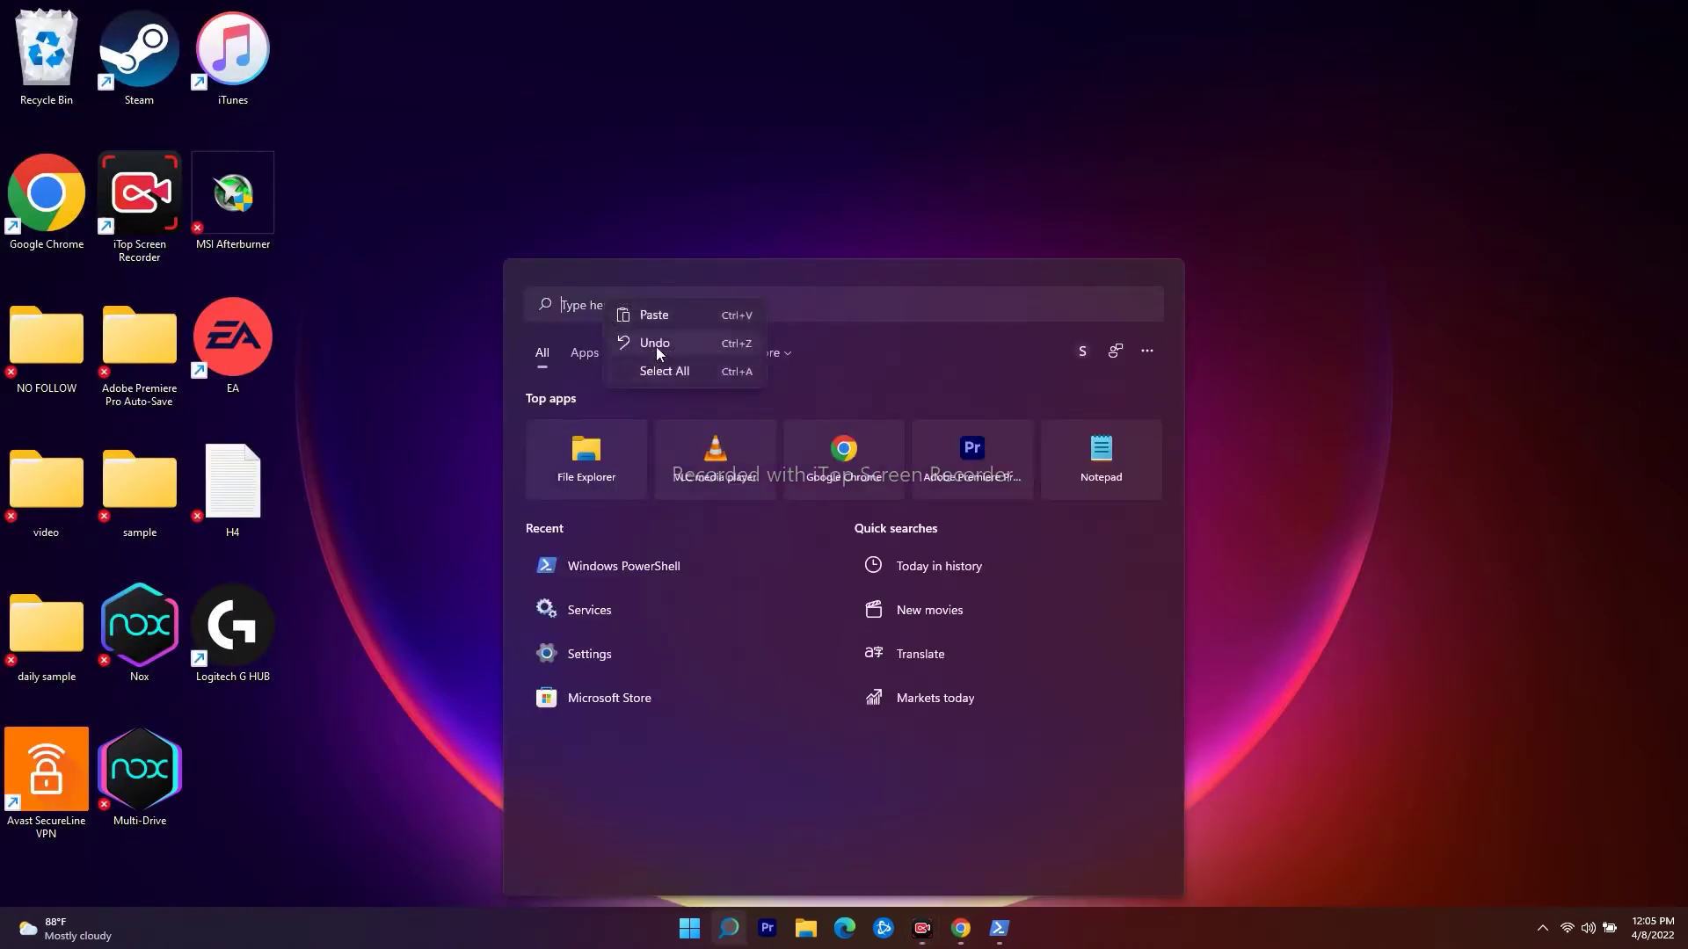
{"action": "left_click", "coordinate": [652, 314]}
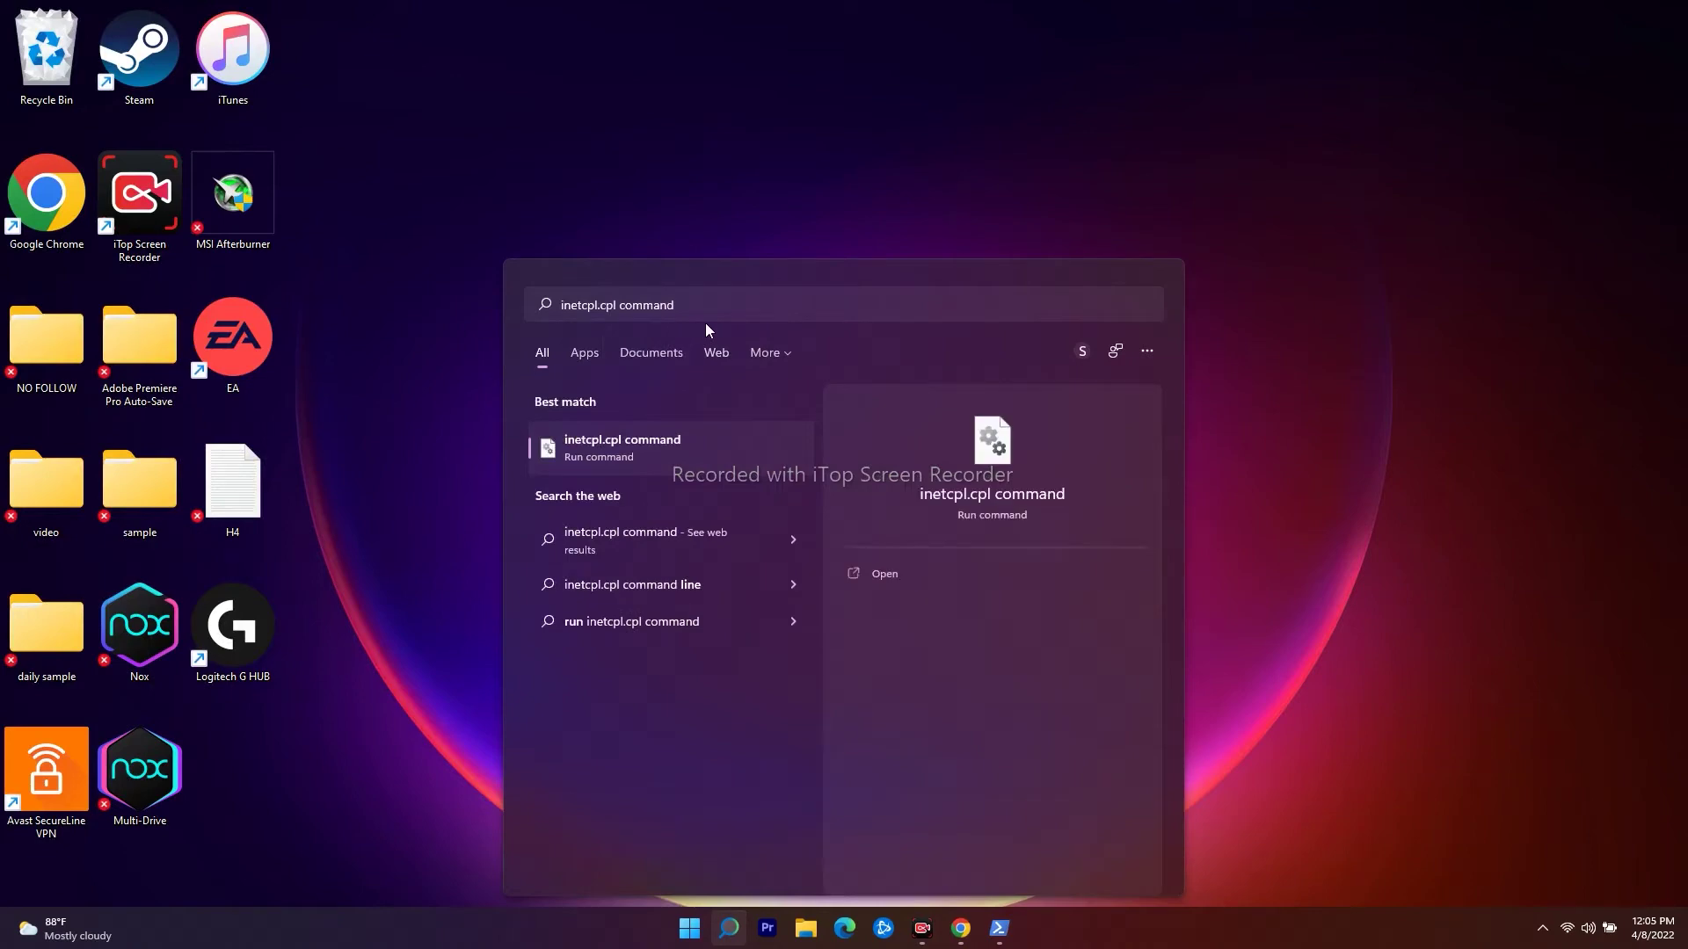
{"action": "left_click", "coordinate": [619, 440]}
{"action": "left_click_drag", "start_coordinate": [233, 83], "coordinate": [409, 96]}
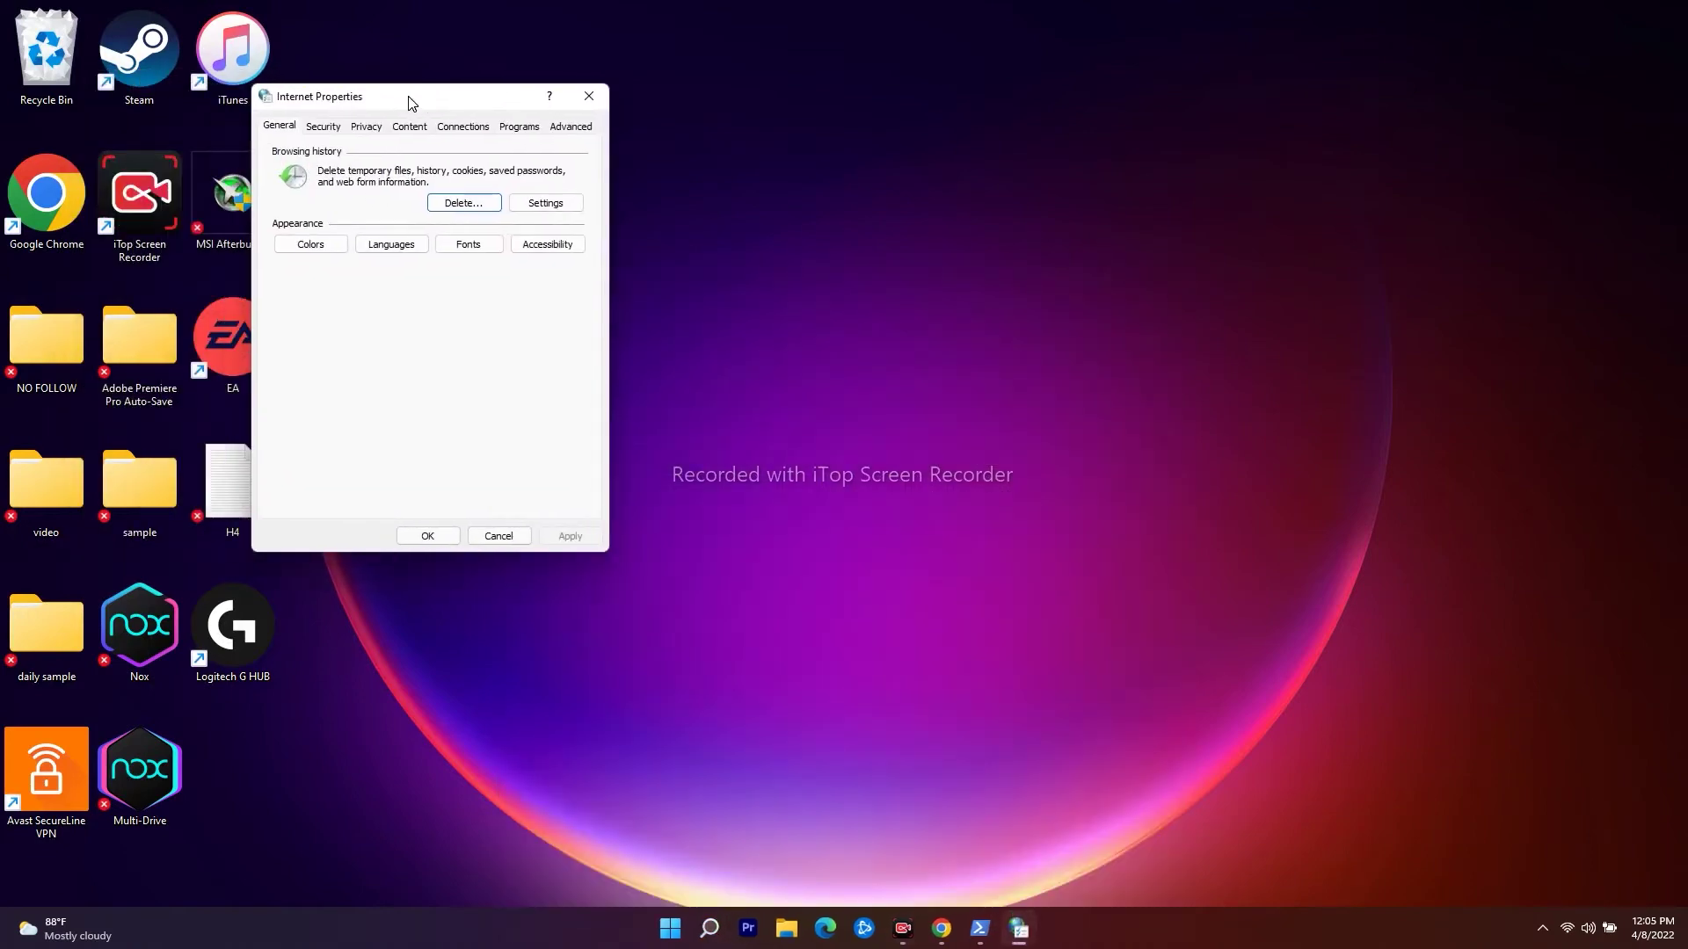
{"action": "left_click", "coordinate": [571, 128]}
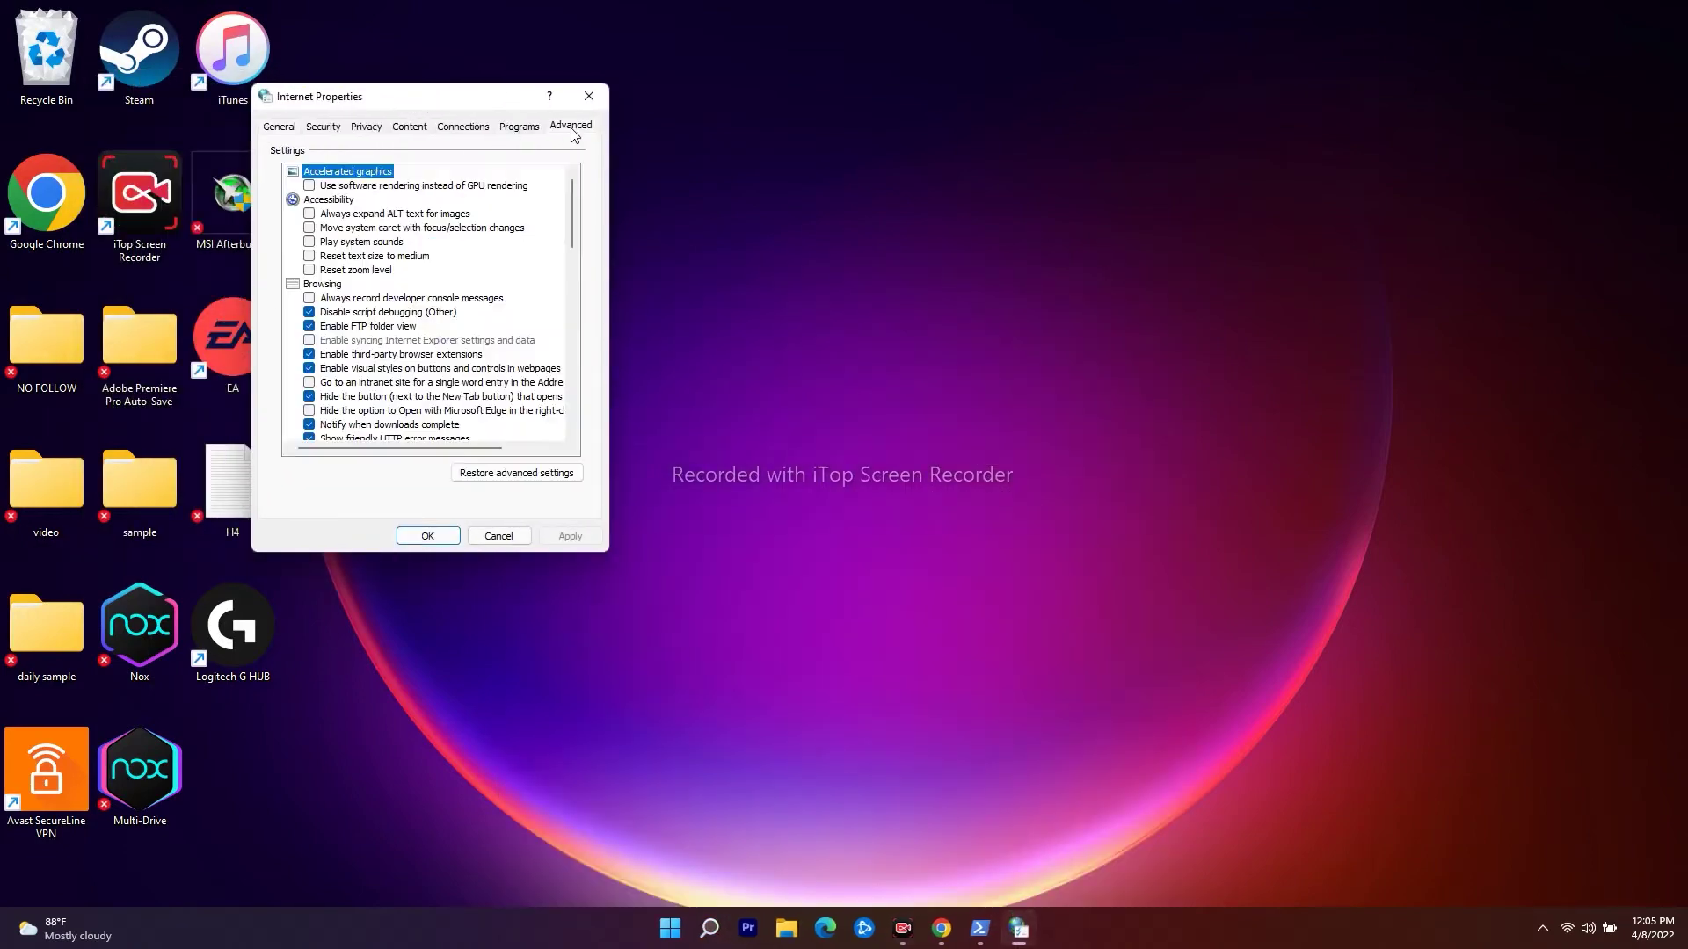
Enable Use SSL 3.0 among the advanced security settings of Internet Properties and confirm the dialog.
{"action": "scroll", "coordinate": [478, 291], "scroll_direction": "down", "scroll_amount": 6}
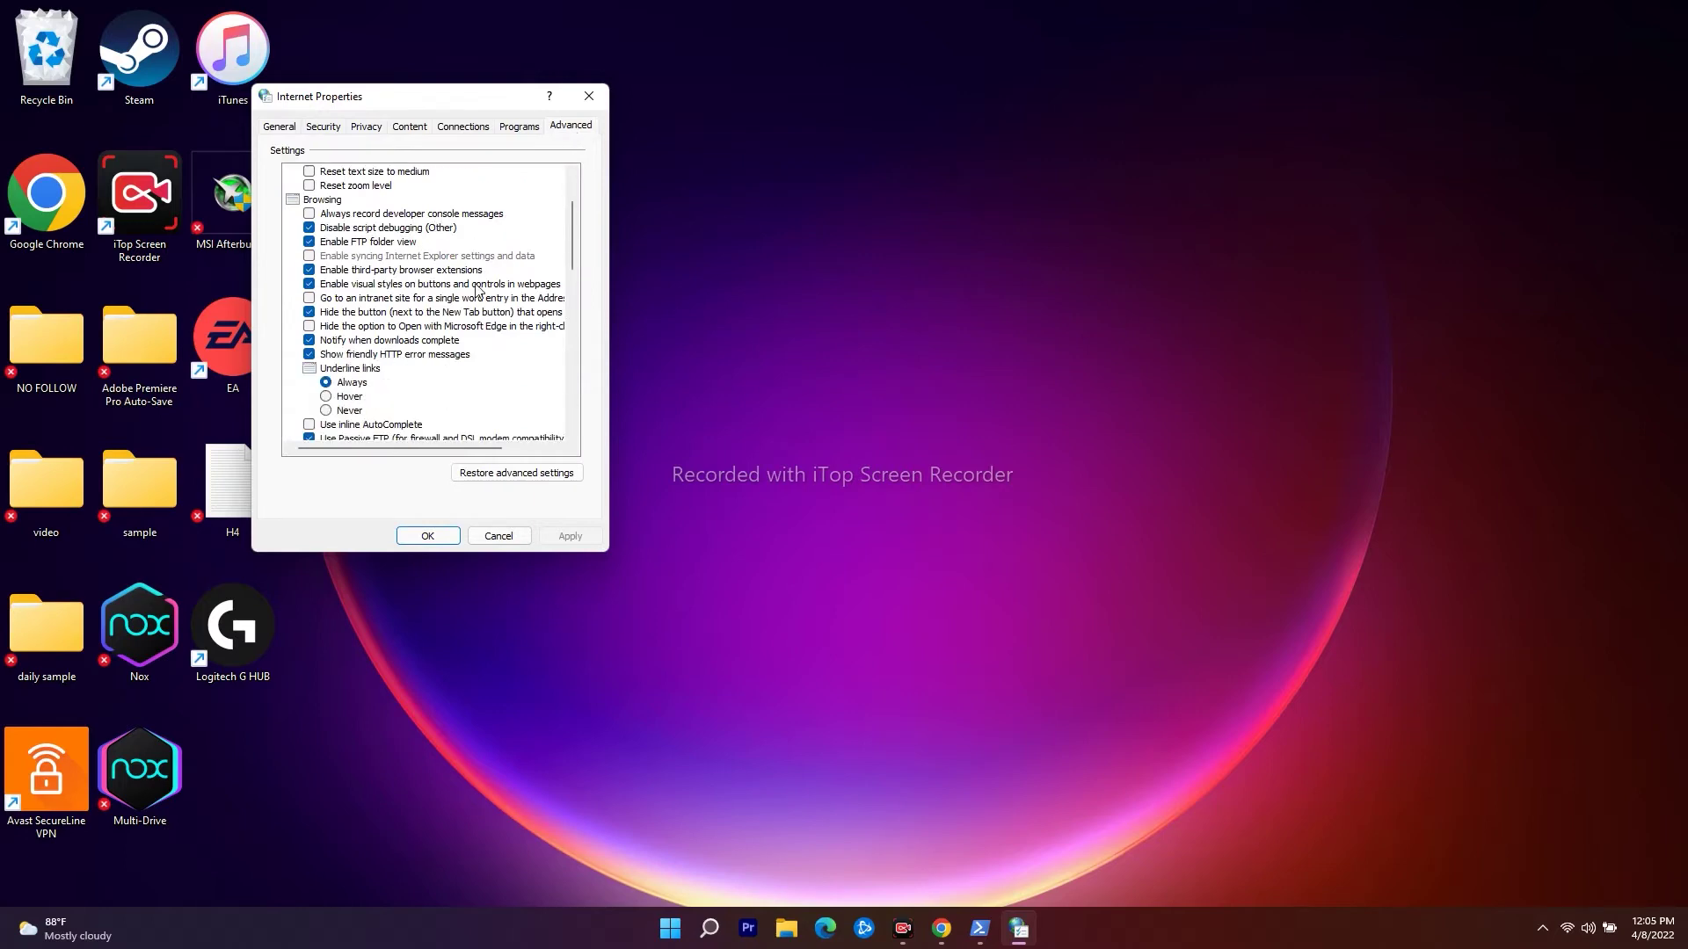
{"action": "scroll", "coordinate": [478, 291], "scroll_direction": "down", "scroll_amount": 2}
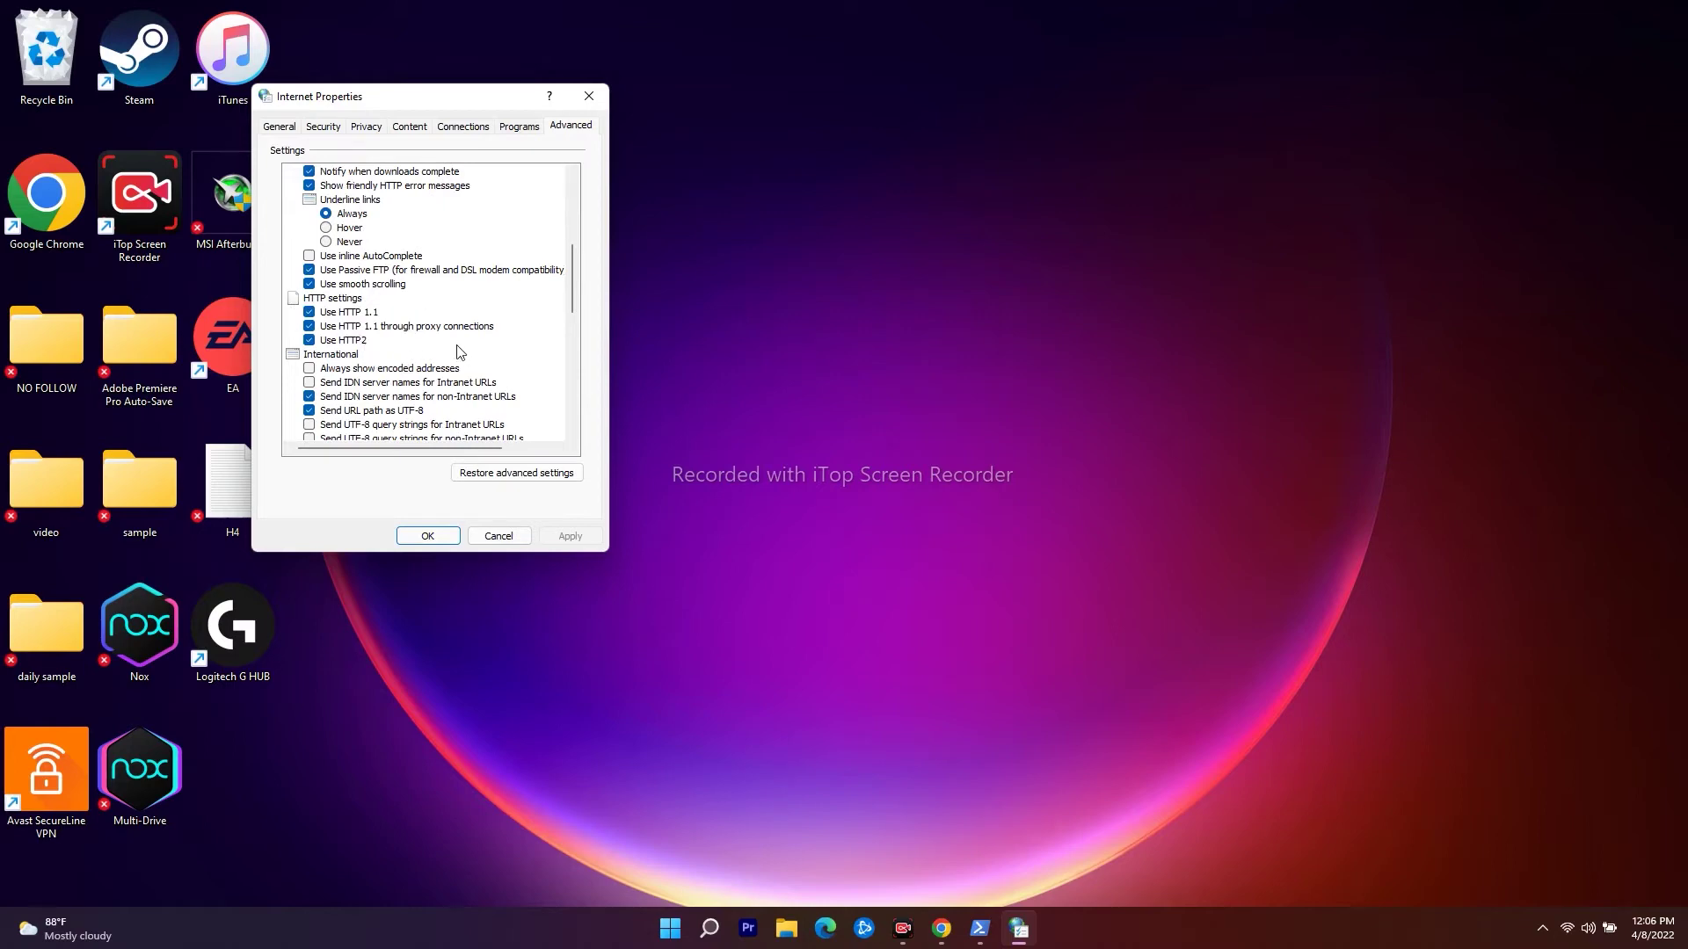
{"action": "scroll", "coordinate": [473, 332], "scroll_direction": "down", "scroll_amount": 3}
{"action": "scroll", "coordinate": [473, 332], "scroll_direction": "up", "scroll_amount": 6}
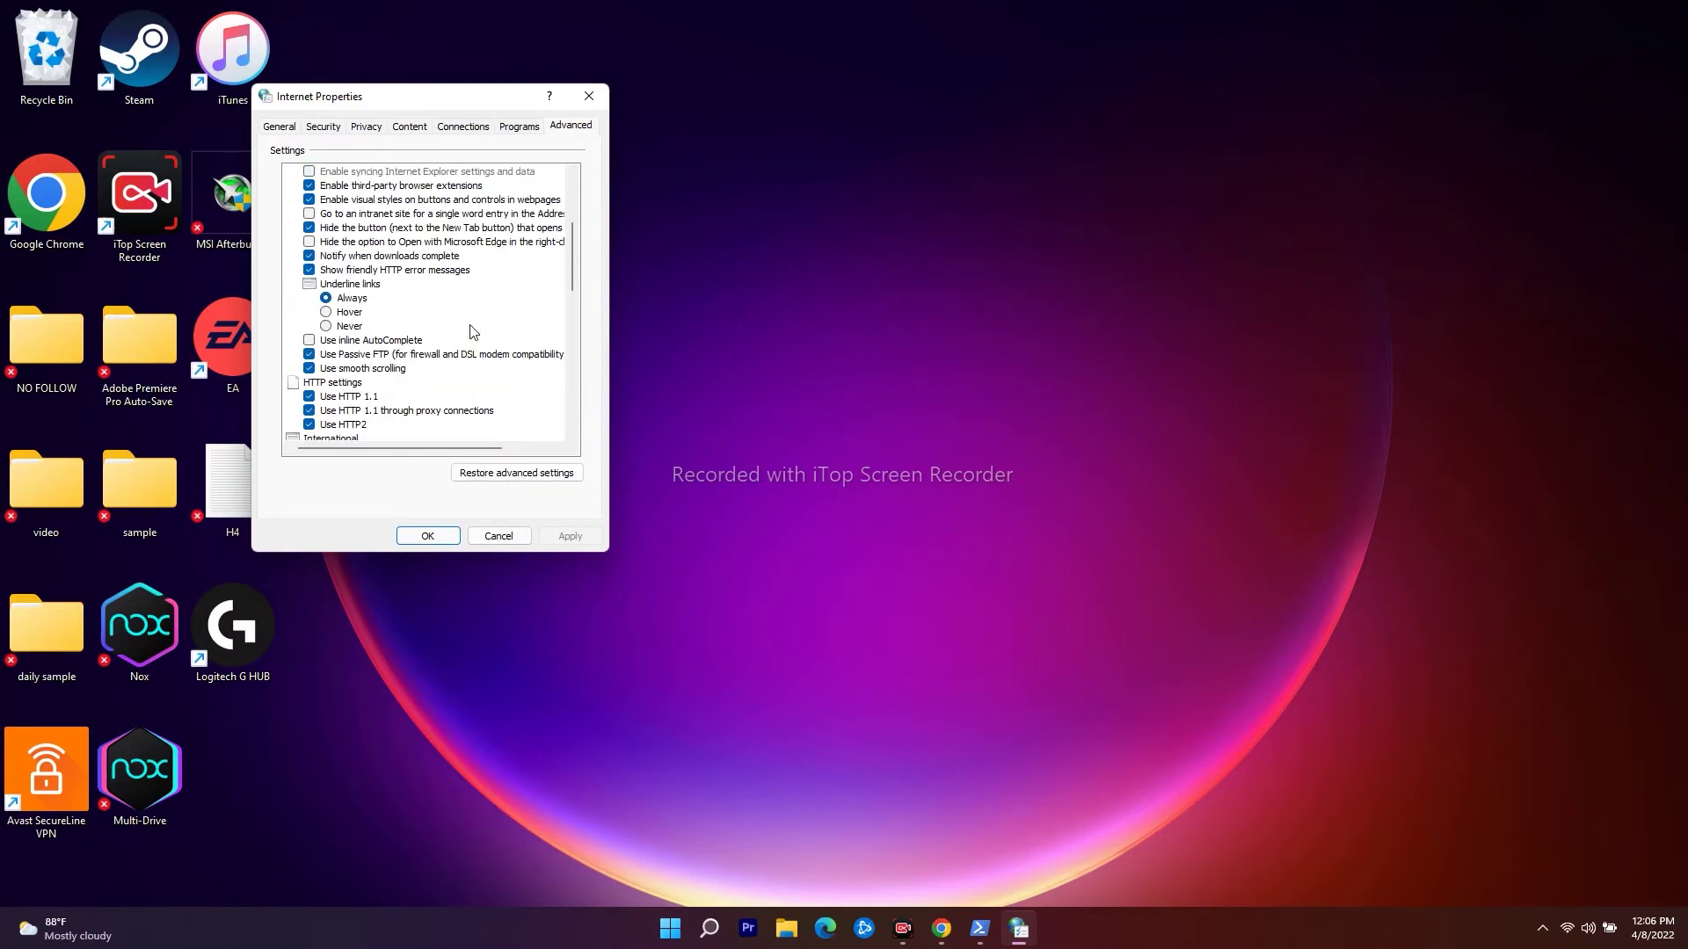
{"action": "scroll", "coordinate": [473, 332], "scroll_direction": "up", "scroll_amount": 3}
{"action": "scroll", "coordinate": [473, 331], "scroll_direction": "down", "scroll_amount": 6}
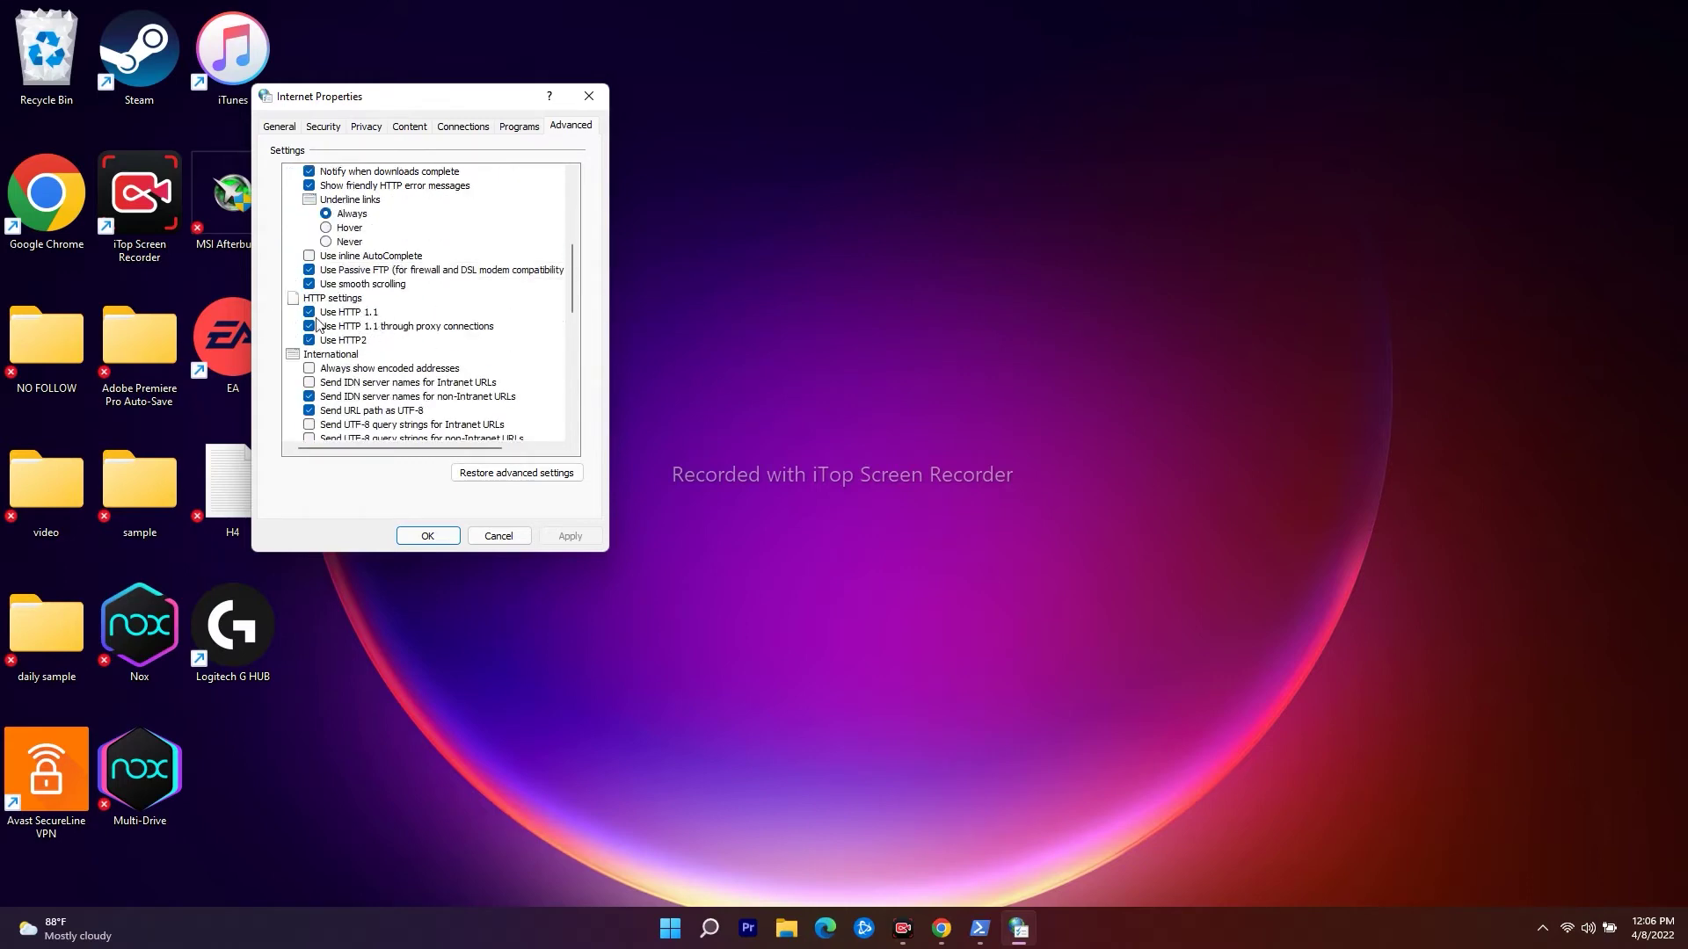
{"action": "scroll", "coordinate": [389, 340], "scroll_direction": "down", "scroll_amount": 7}
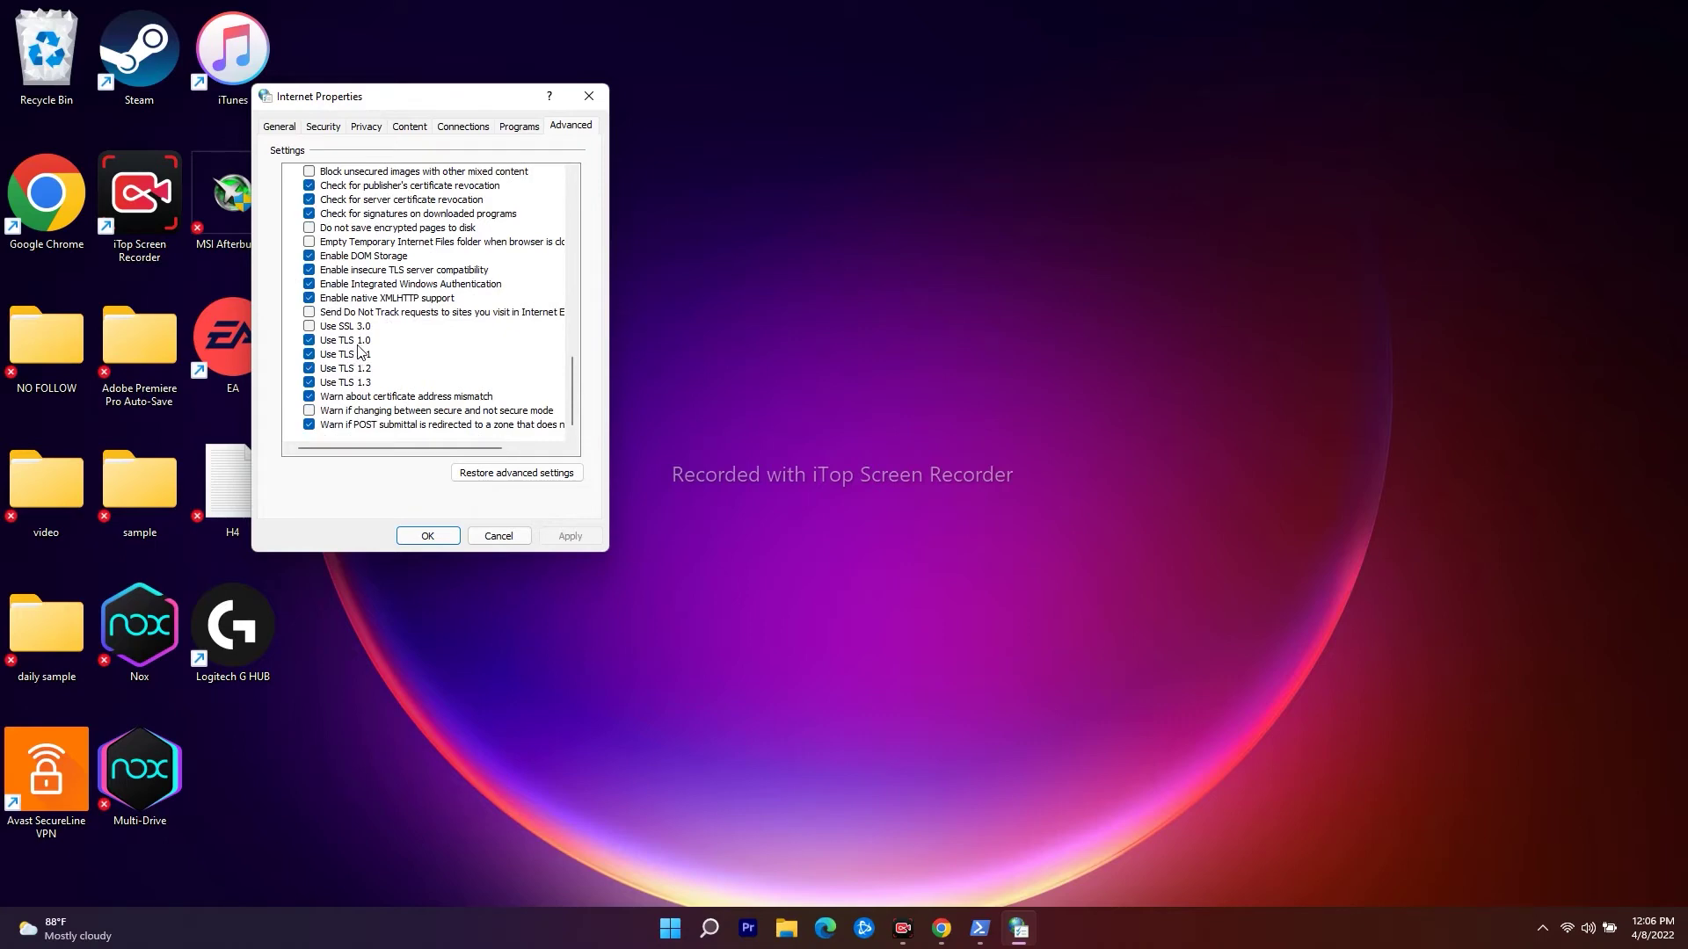
{"action": "left_click", "coordinate": [310, 327]}
{"action": "left_click", "coordinate": [444, 537]}
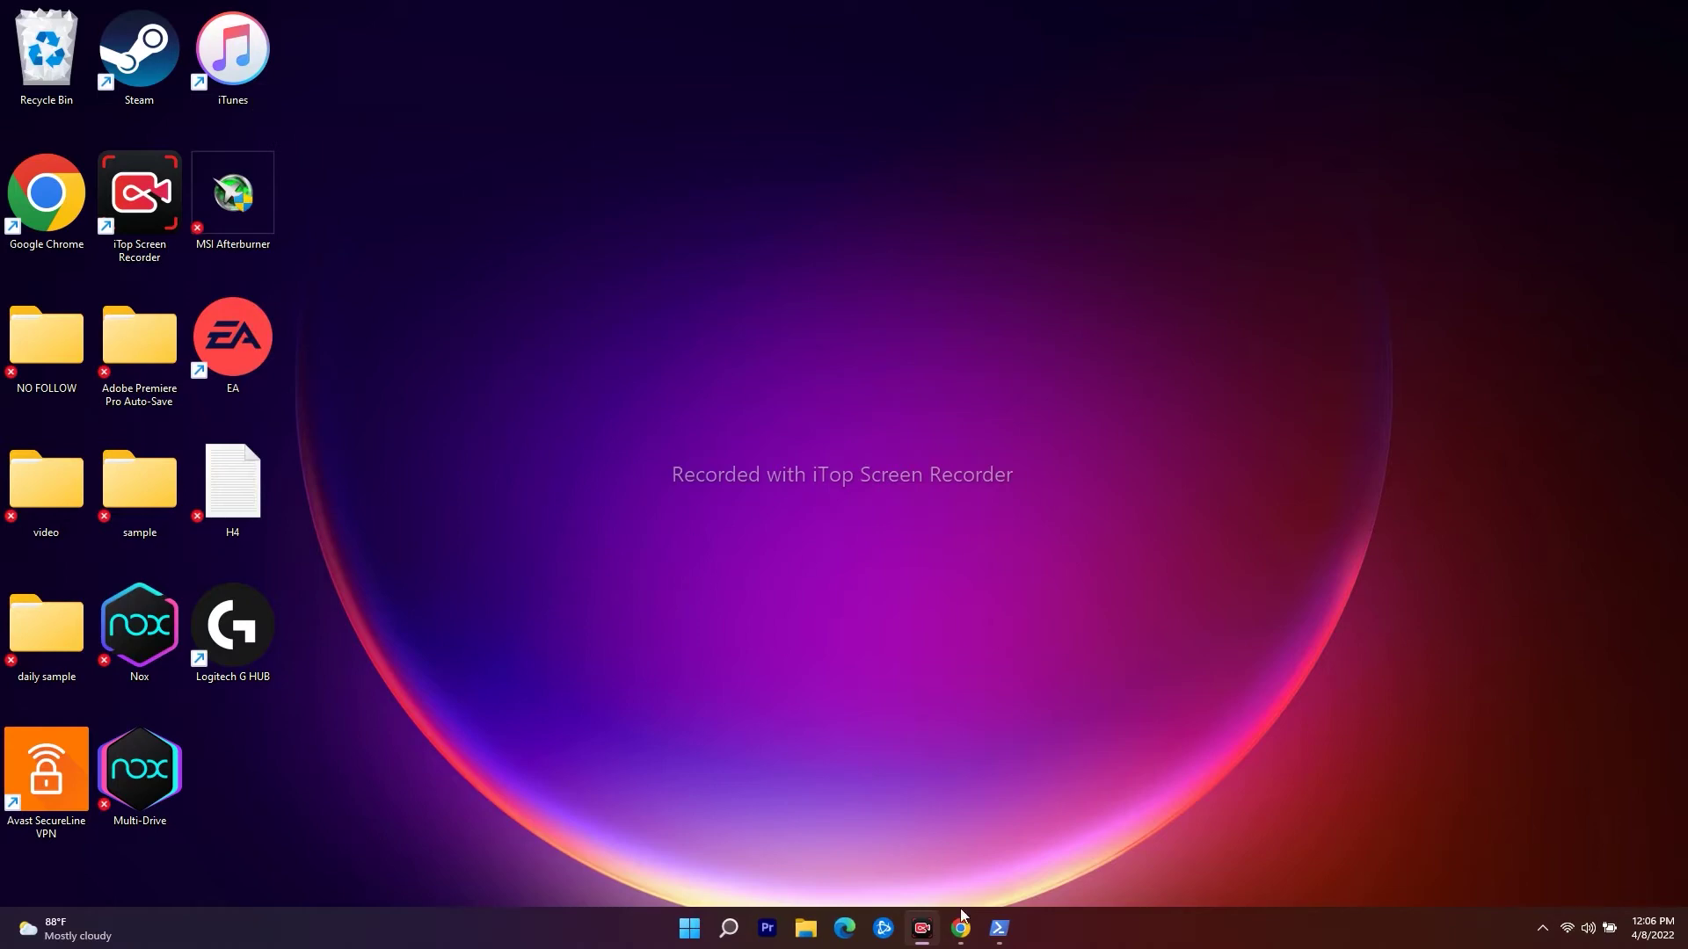
Close the open PowerShell windows and open Microsoft Store in a maximized window.
{"action": "mouse_move", "coordinate": [999, 928]}
{"action": "left_click", "coordinate": [952, 857]}
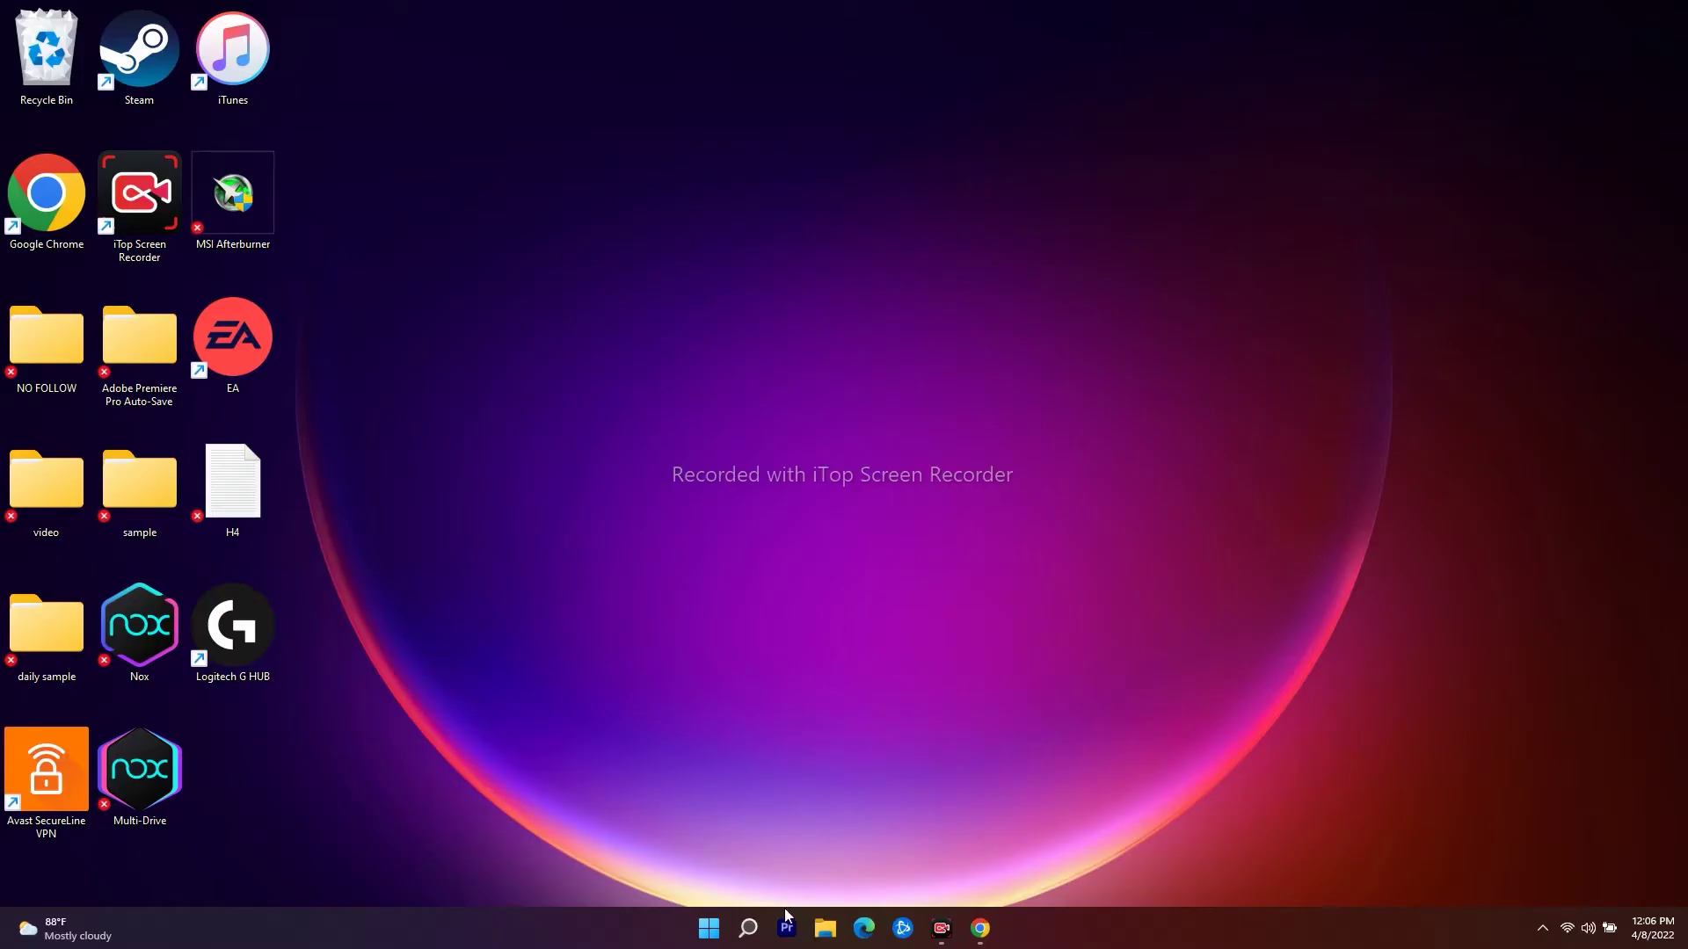
{"action": "left_click", "coordinate": [748, 929]}
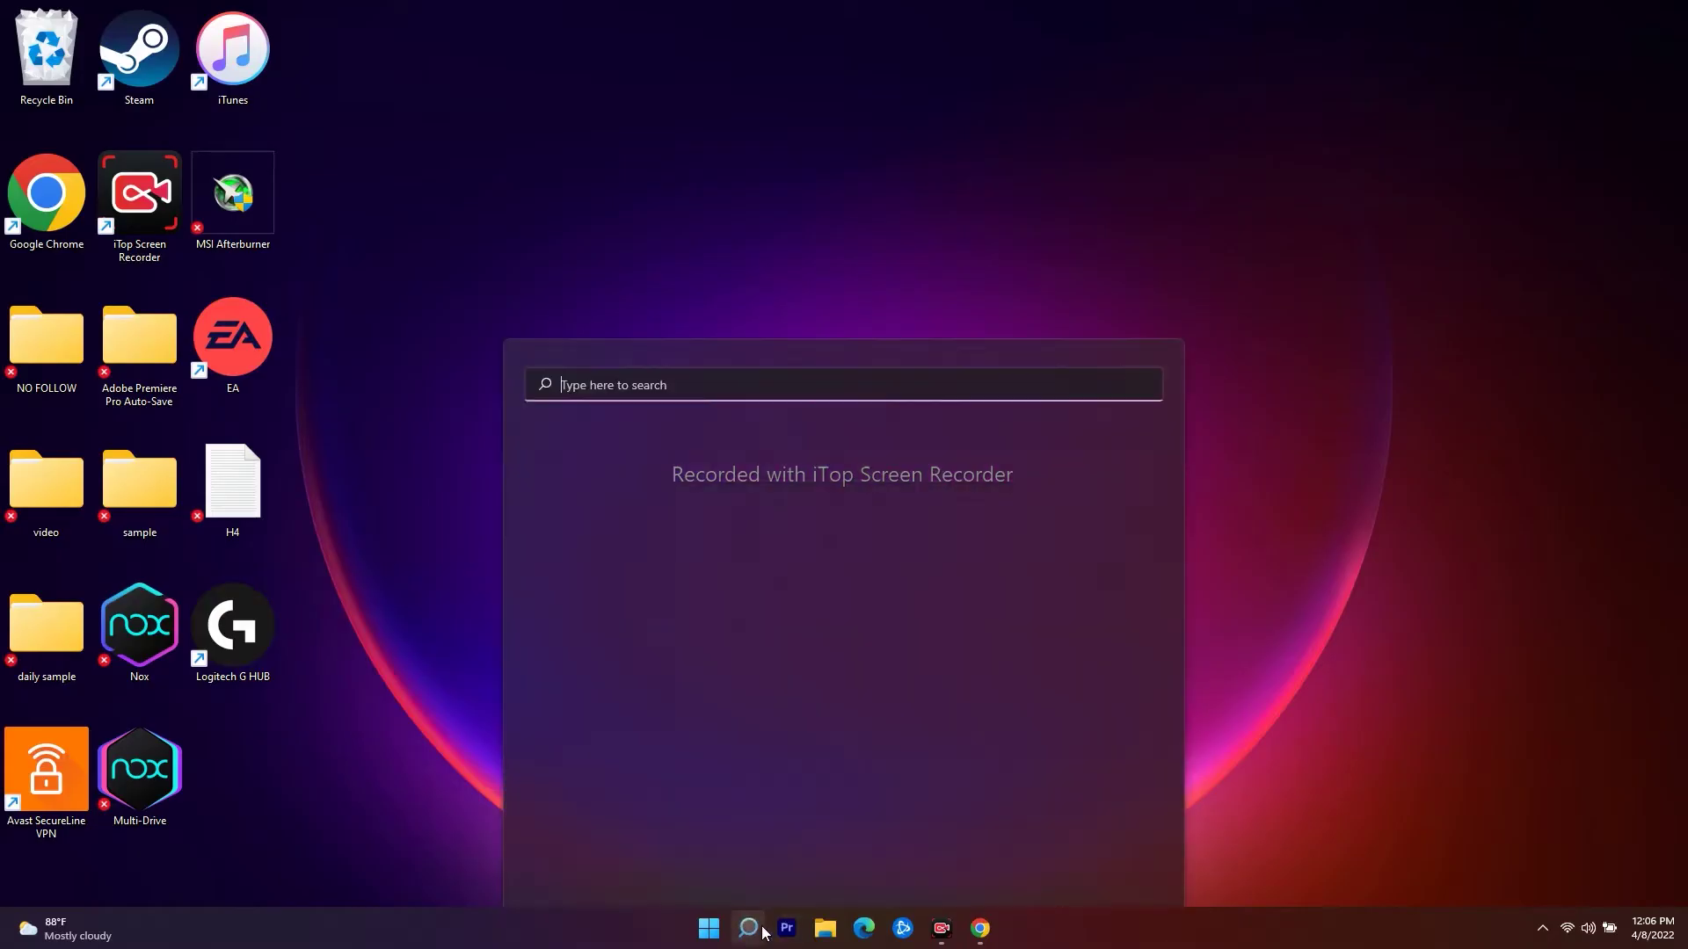
{"action": "left_click", "coordinate": [645, 700]}
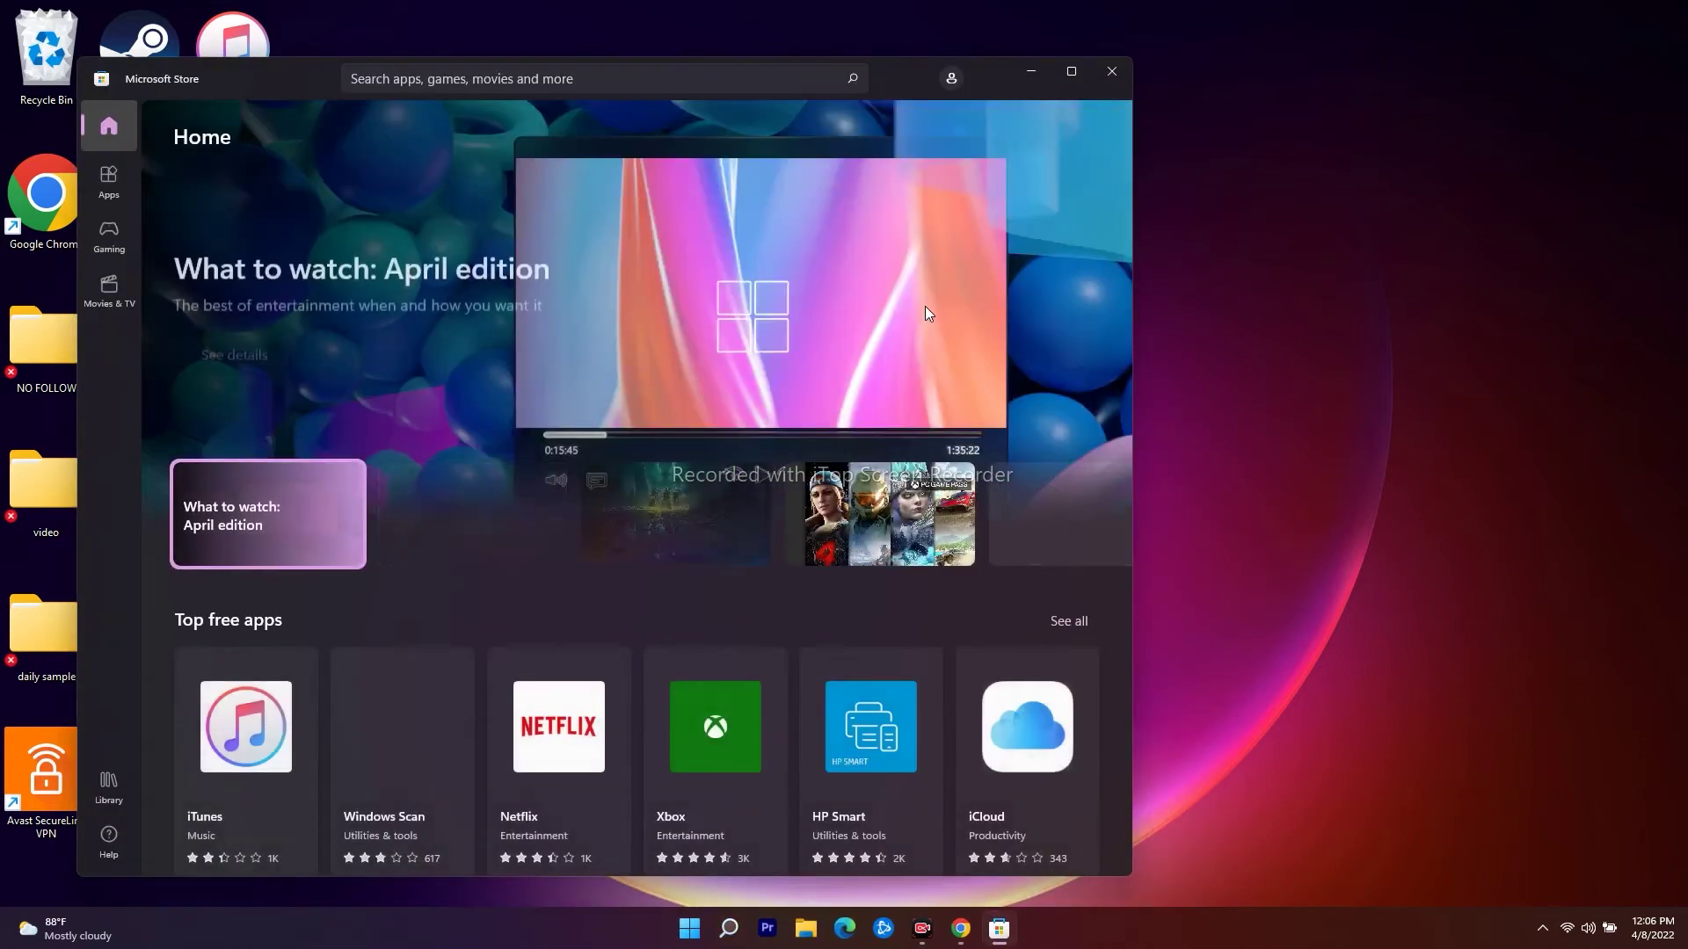
{"action": "left_click", "coordinate": [1077, 77]}
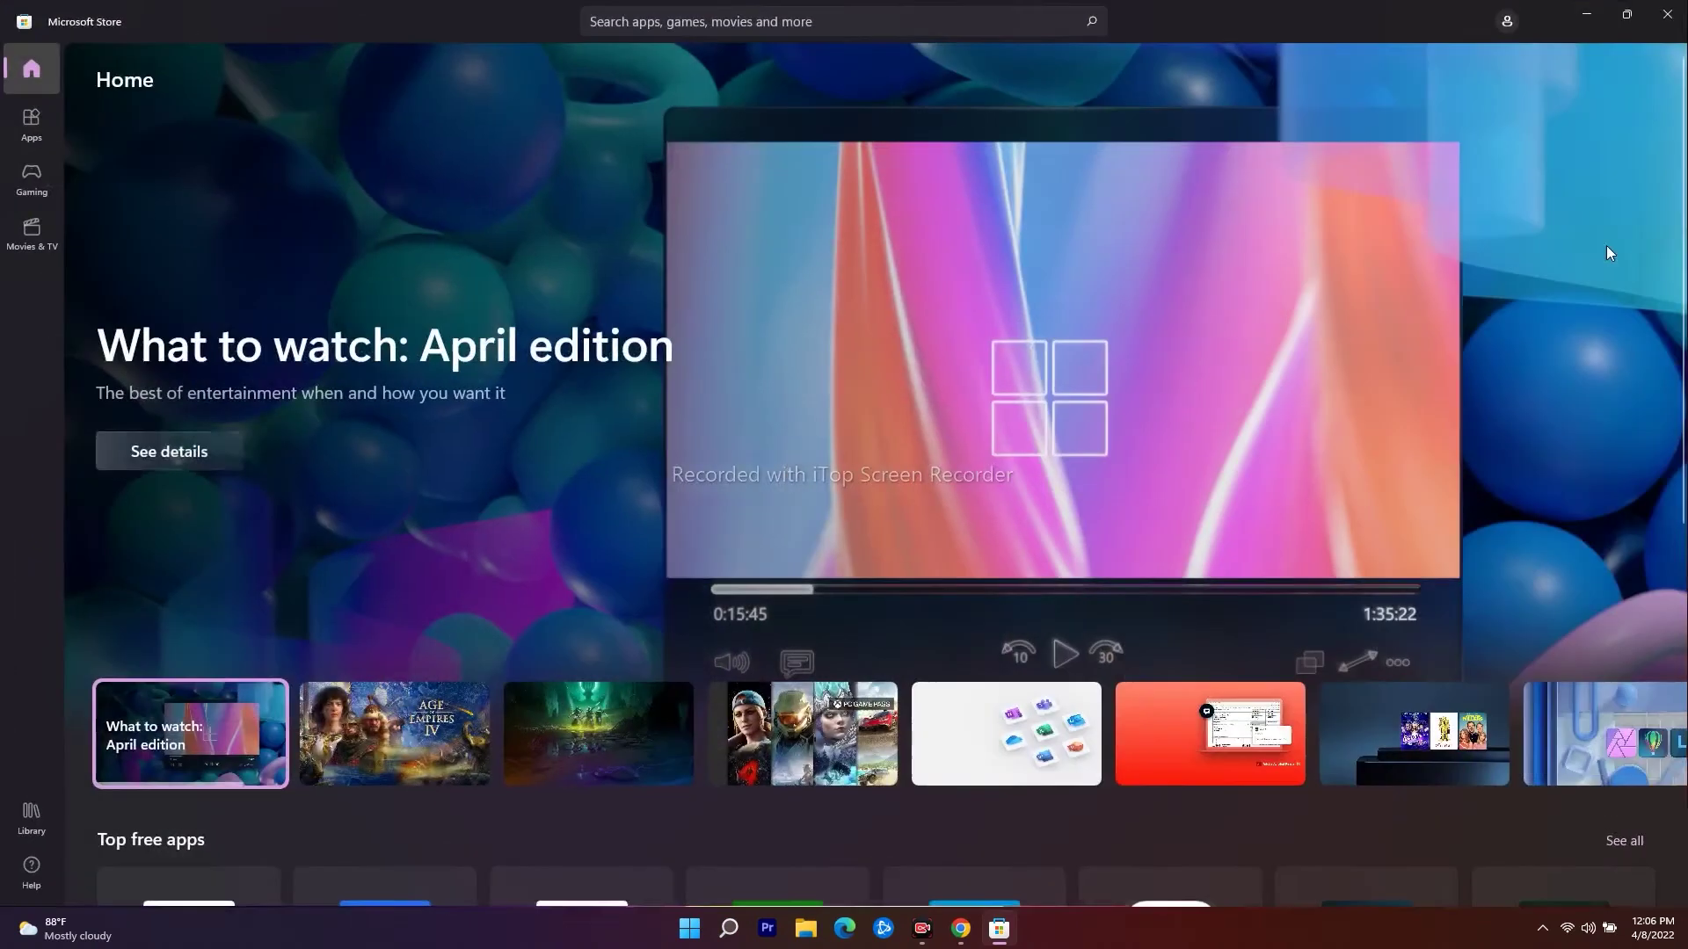
Check which account is signed in to Microsoft Store, highlight its name in the account details and close the Store.
{"action": "left_click", "coordinate": [1505, 23]}
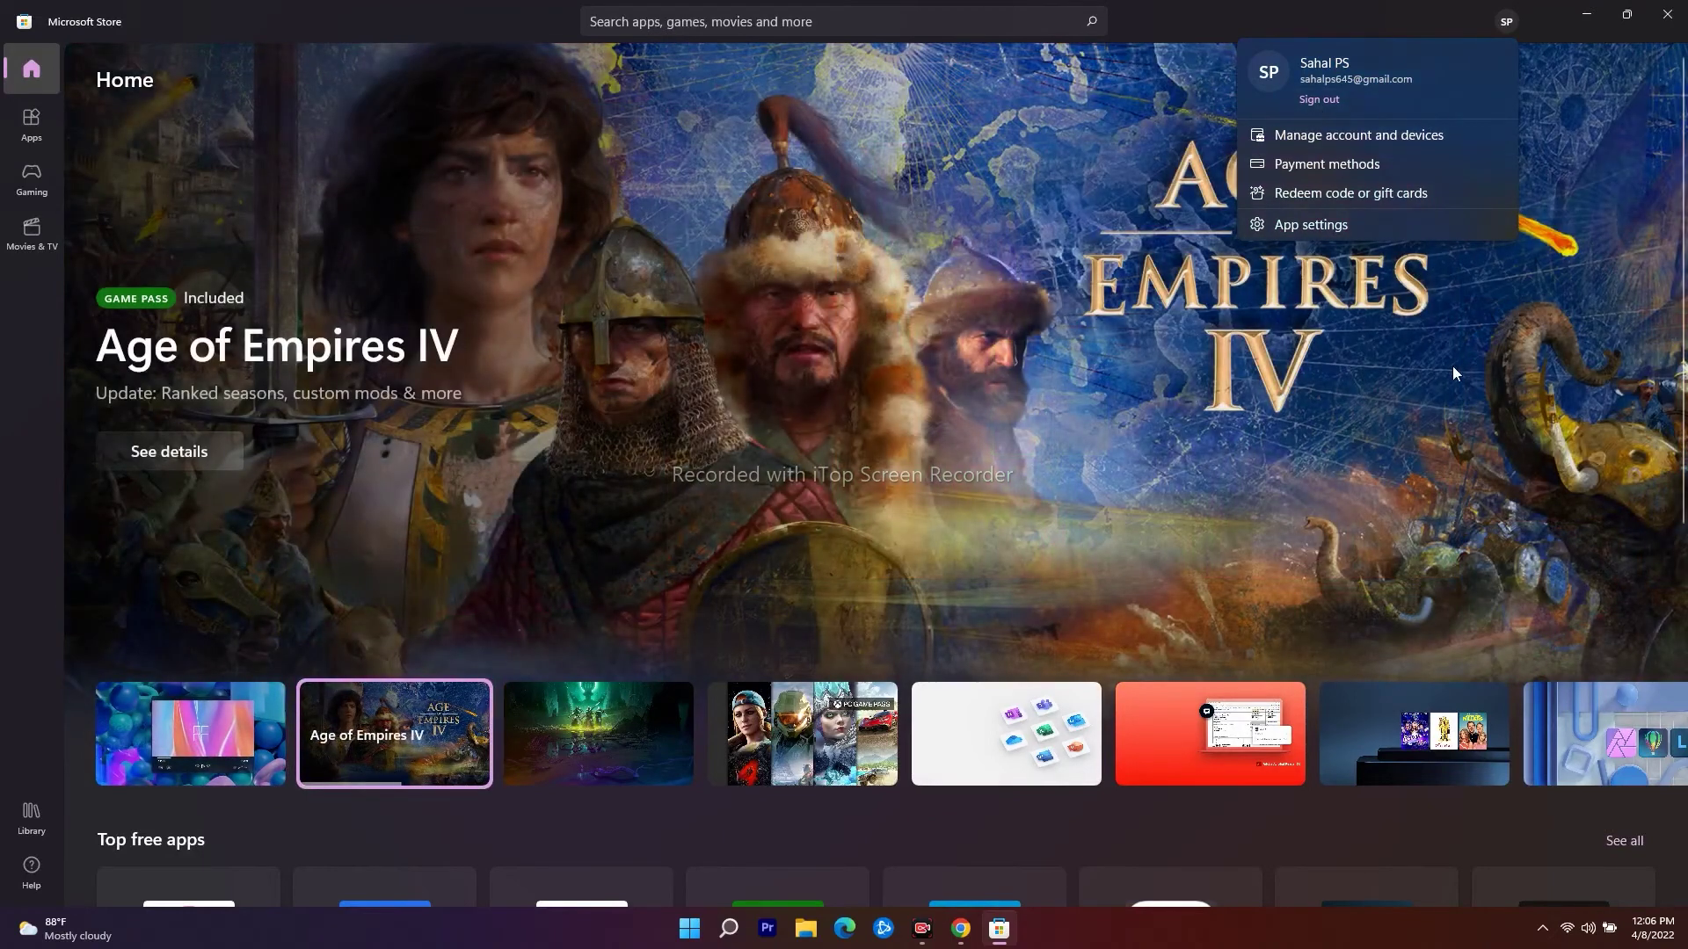
{"action": "left_click_drag", "start_coordinate": [1358, 62], "coordinate": [1299, 63]}
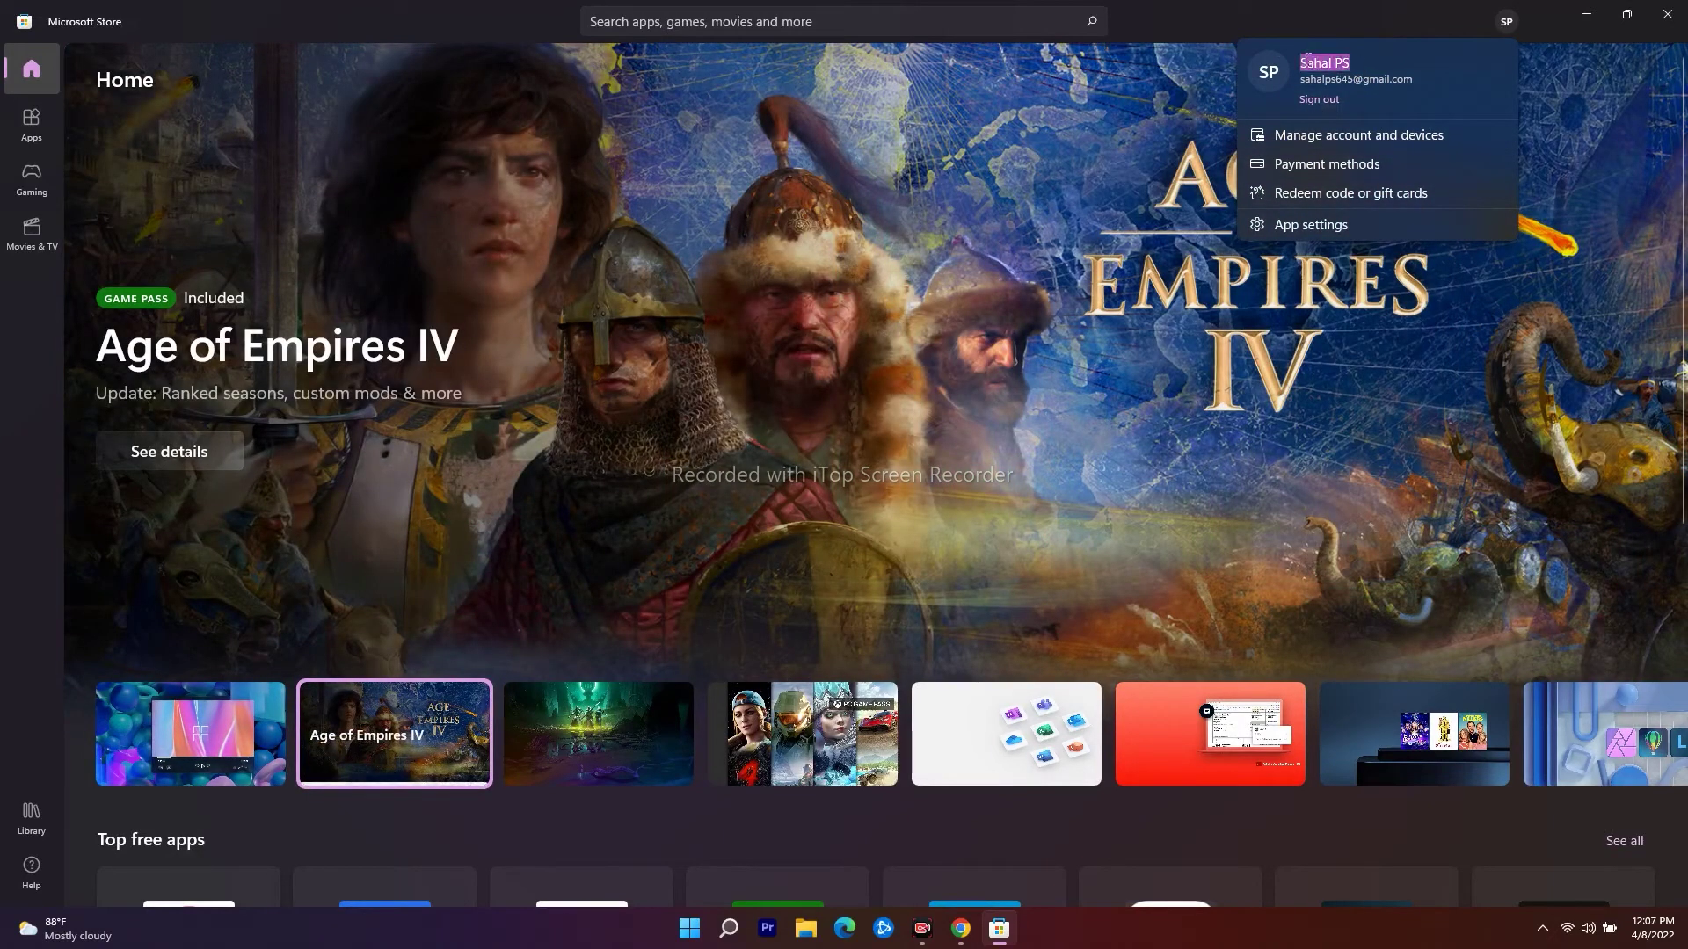
{"action": "left_click", "coordinate": [1561, 185]}
{"action": "left_click", "coordinate": [1667, 14]}
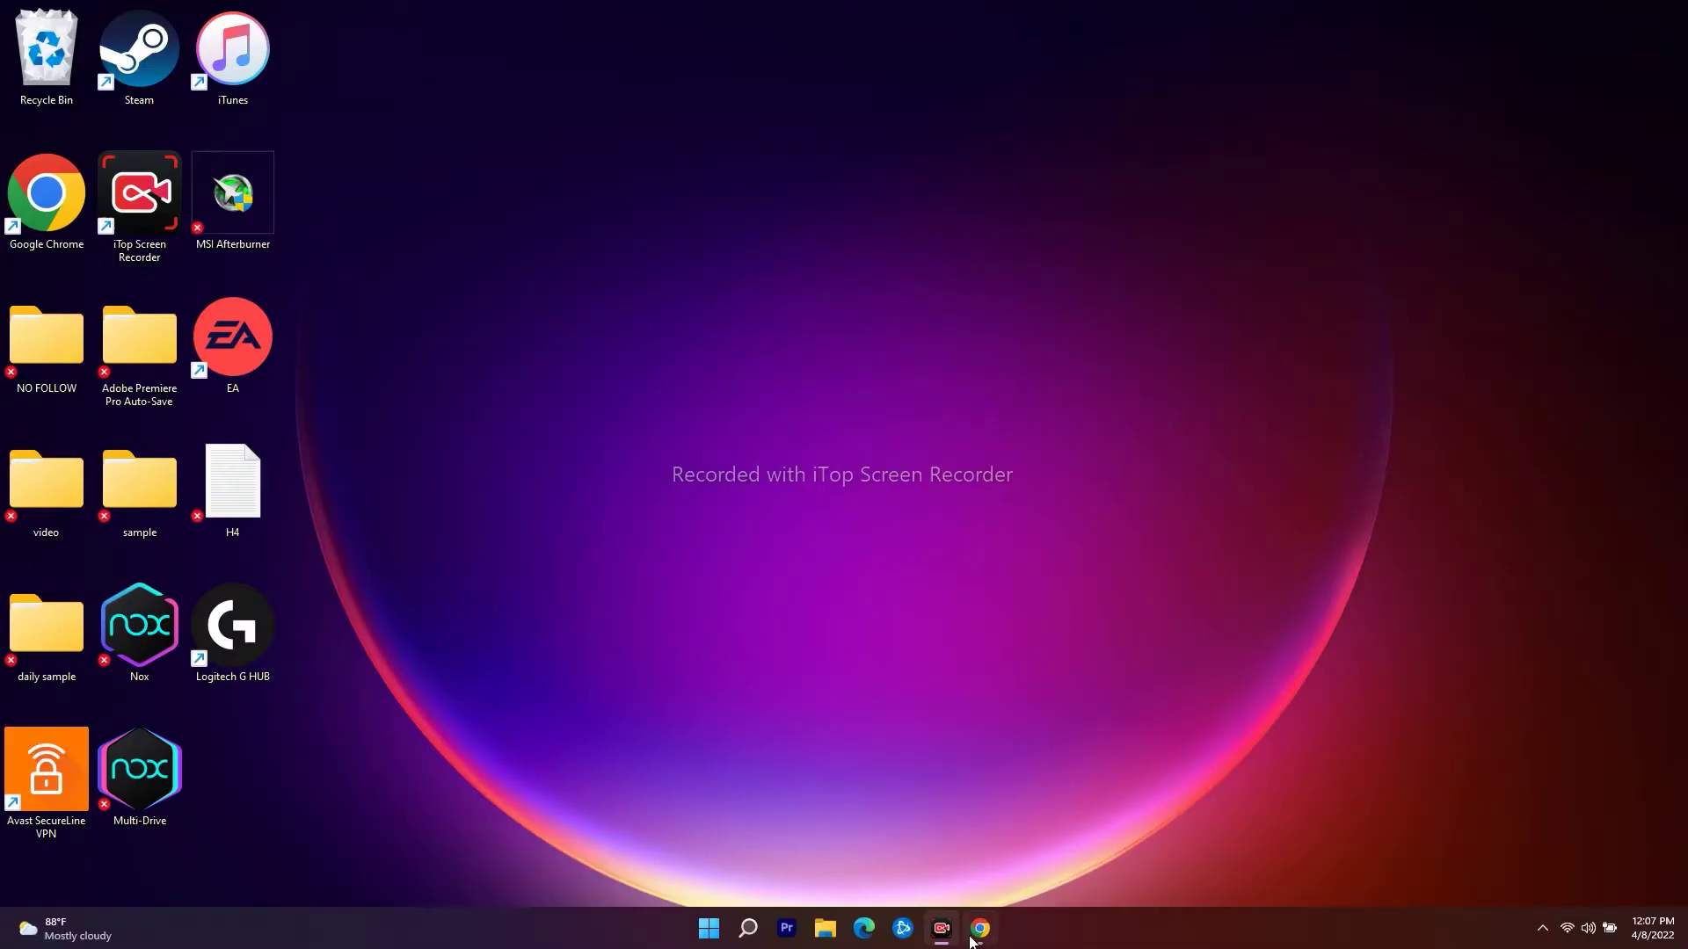
Switch to Chrome and find the "Create Windows 10 installation media" section on Microsoft's Download Windows 10 page.
{"action": "left_click", "coordinate": [971, 942]}
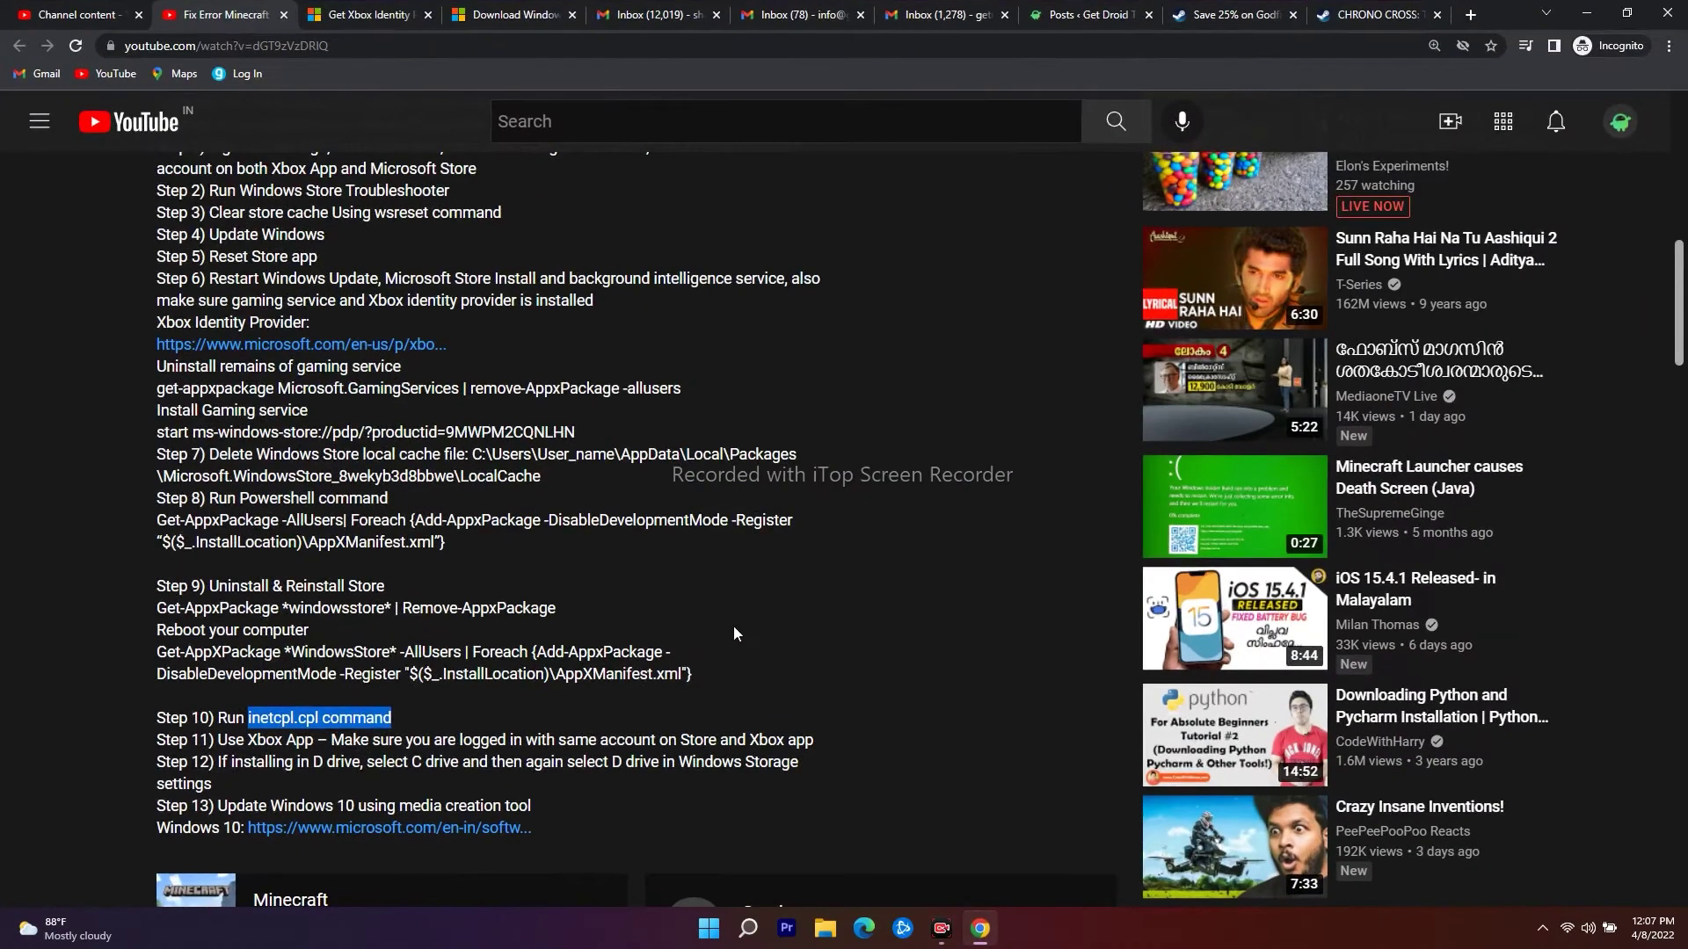
{"action": "left_click", "coordinate": [527, 12]}
{"action": "scroll", "coordinate": [580, 312], "scroll_direction": "up", "scroll_amount": 4}
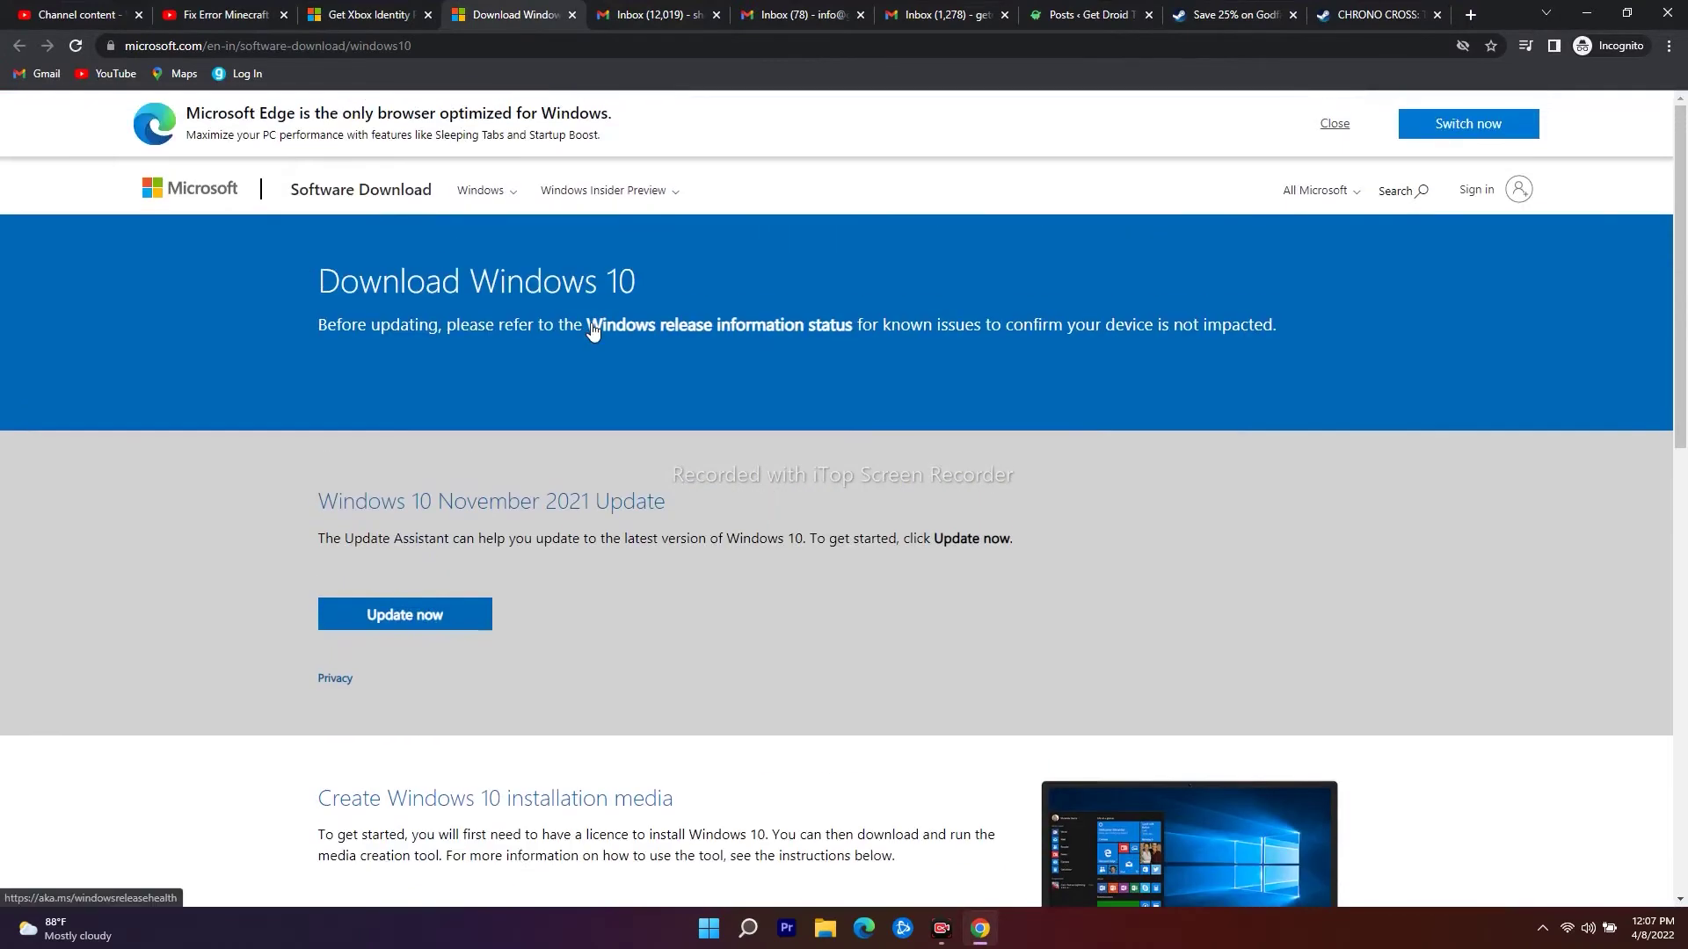
{"action": "left_click", "coordinate": [400, 14]}
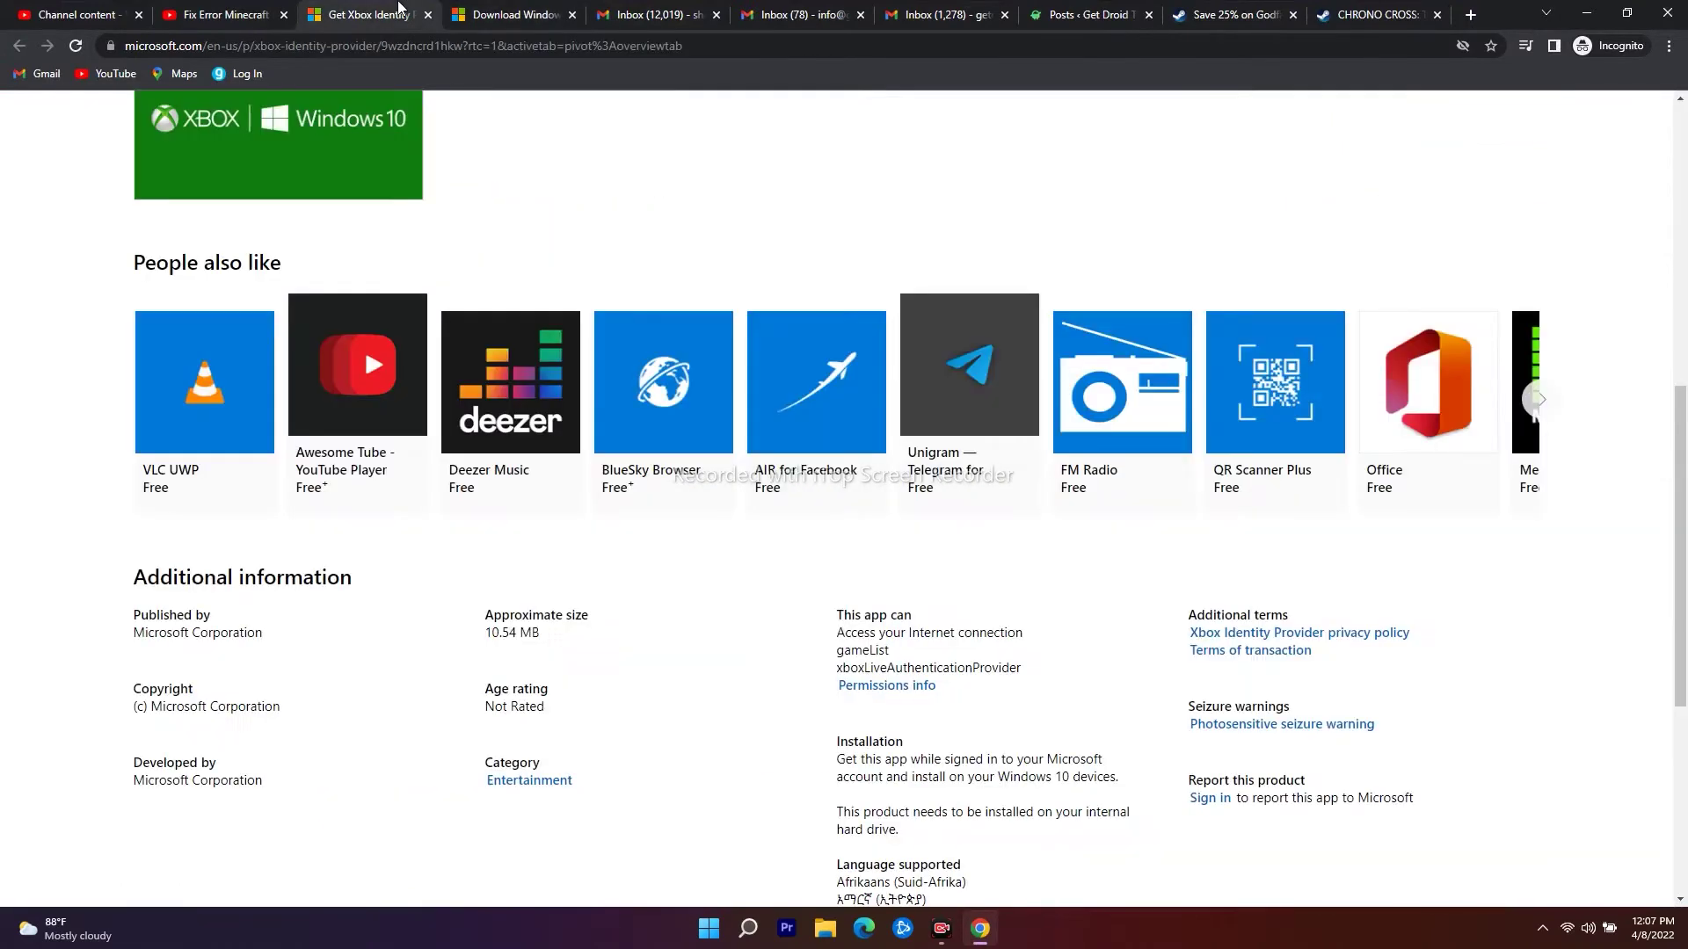
{"action": "left_click", "coordinate": [506, 14]}
{"action": "scroll", "coordinate": [936, 357], "scroll_direction": "down", "scroll_amount": 5}
{"action": "scroll", "coordinate": [932, 378], "scroll_direction": "down", "scroll_amount": 1}
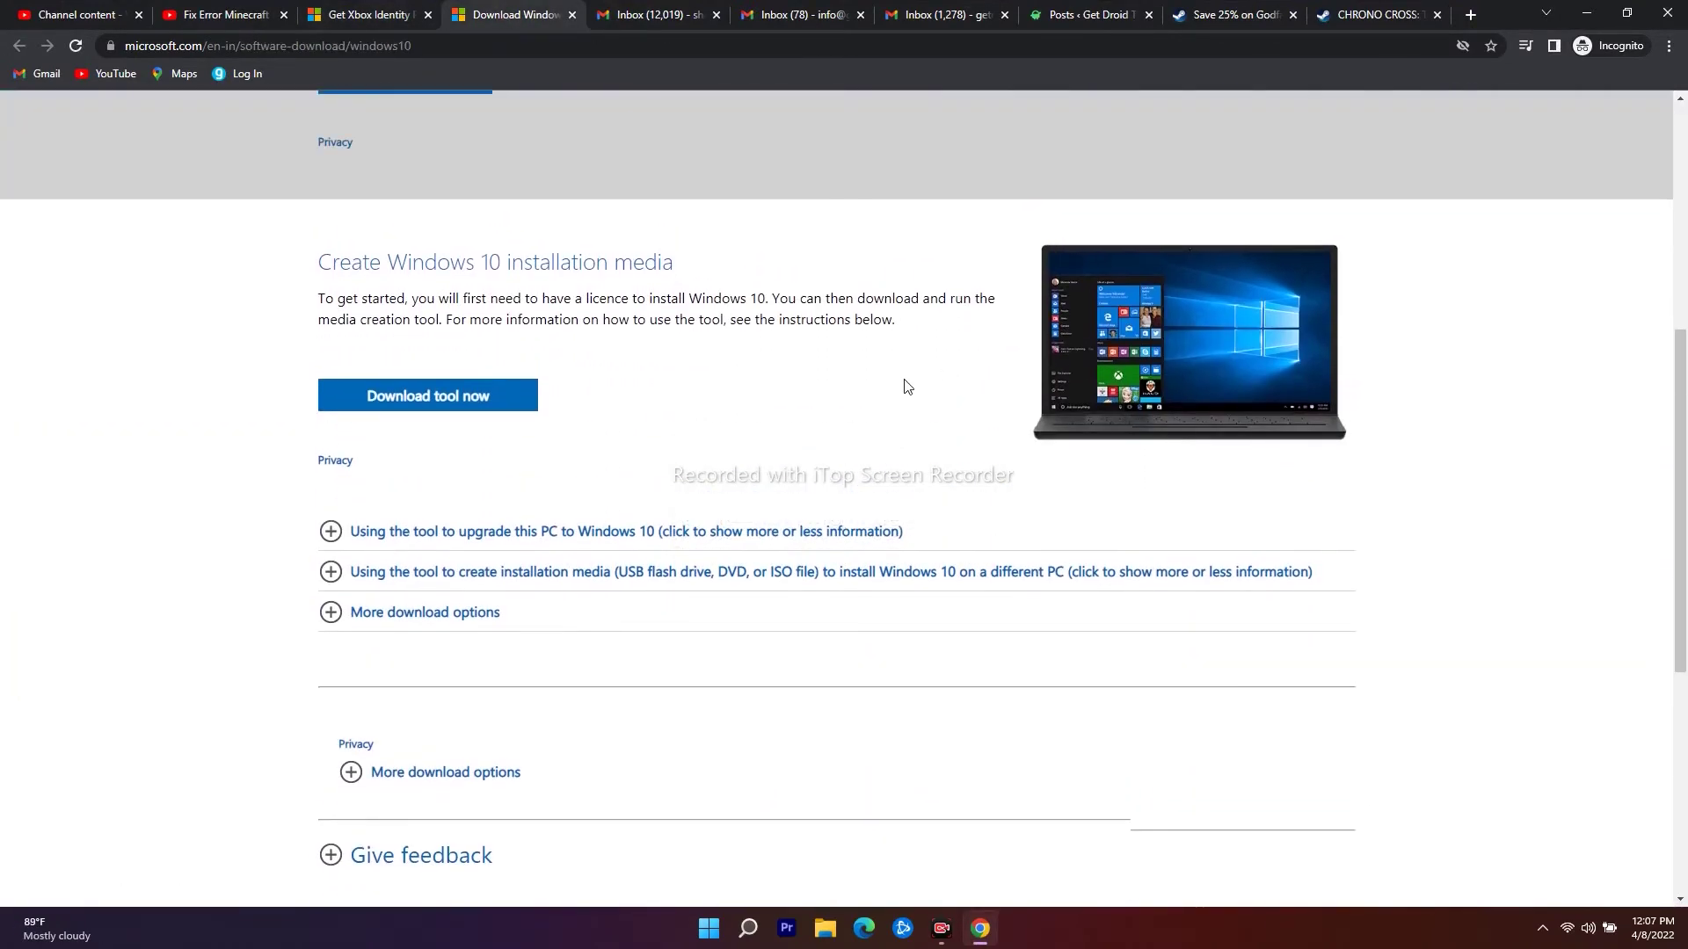
{"action": "scroll", "coordinate": [905, 384], "scroll_direction": "up", "scroll_amount": 1}
{"action": "left_click_drag", "start_coordinate": [312, 365], "coordinate": [681, 365]}
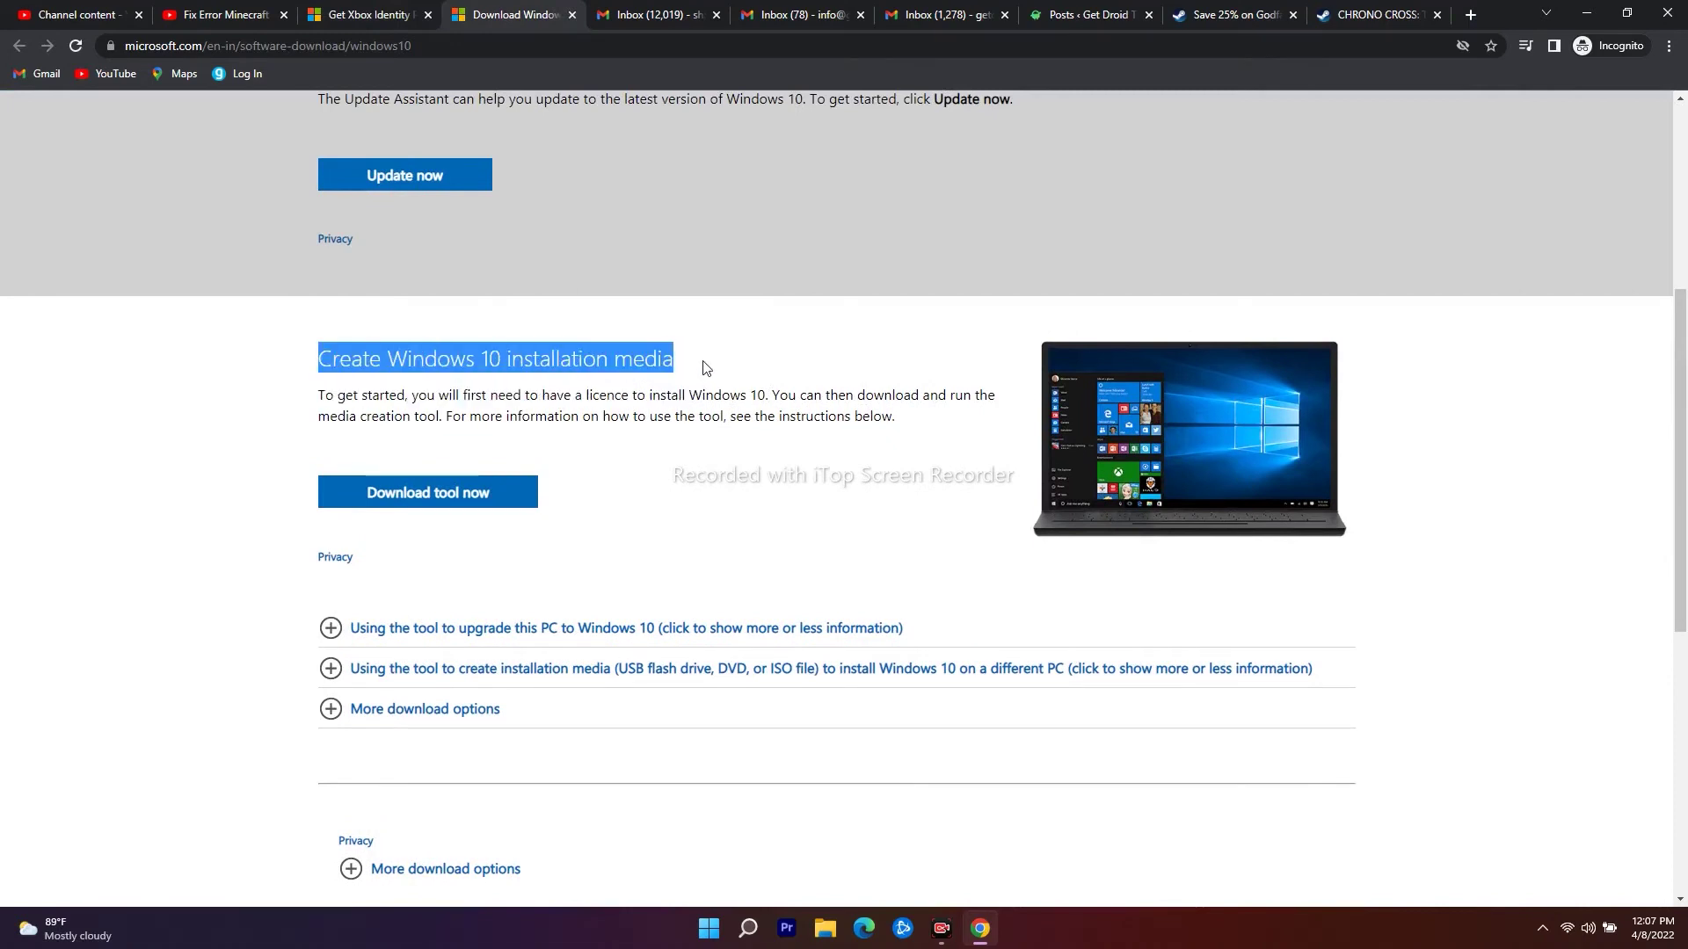
Download the Windows 10 media creation tool and open the downloaded file.
{"action": "left_click", "coordinate": [443, 493]}
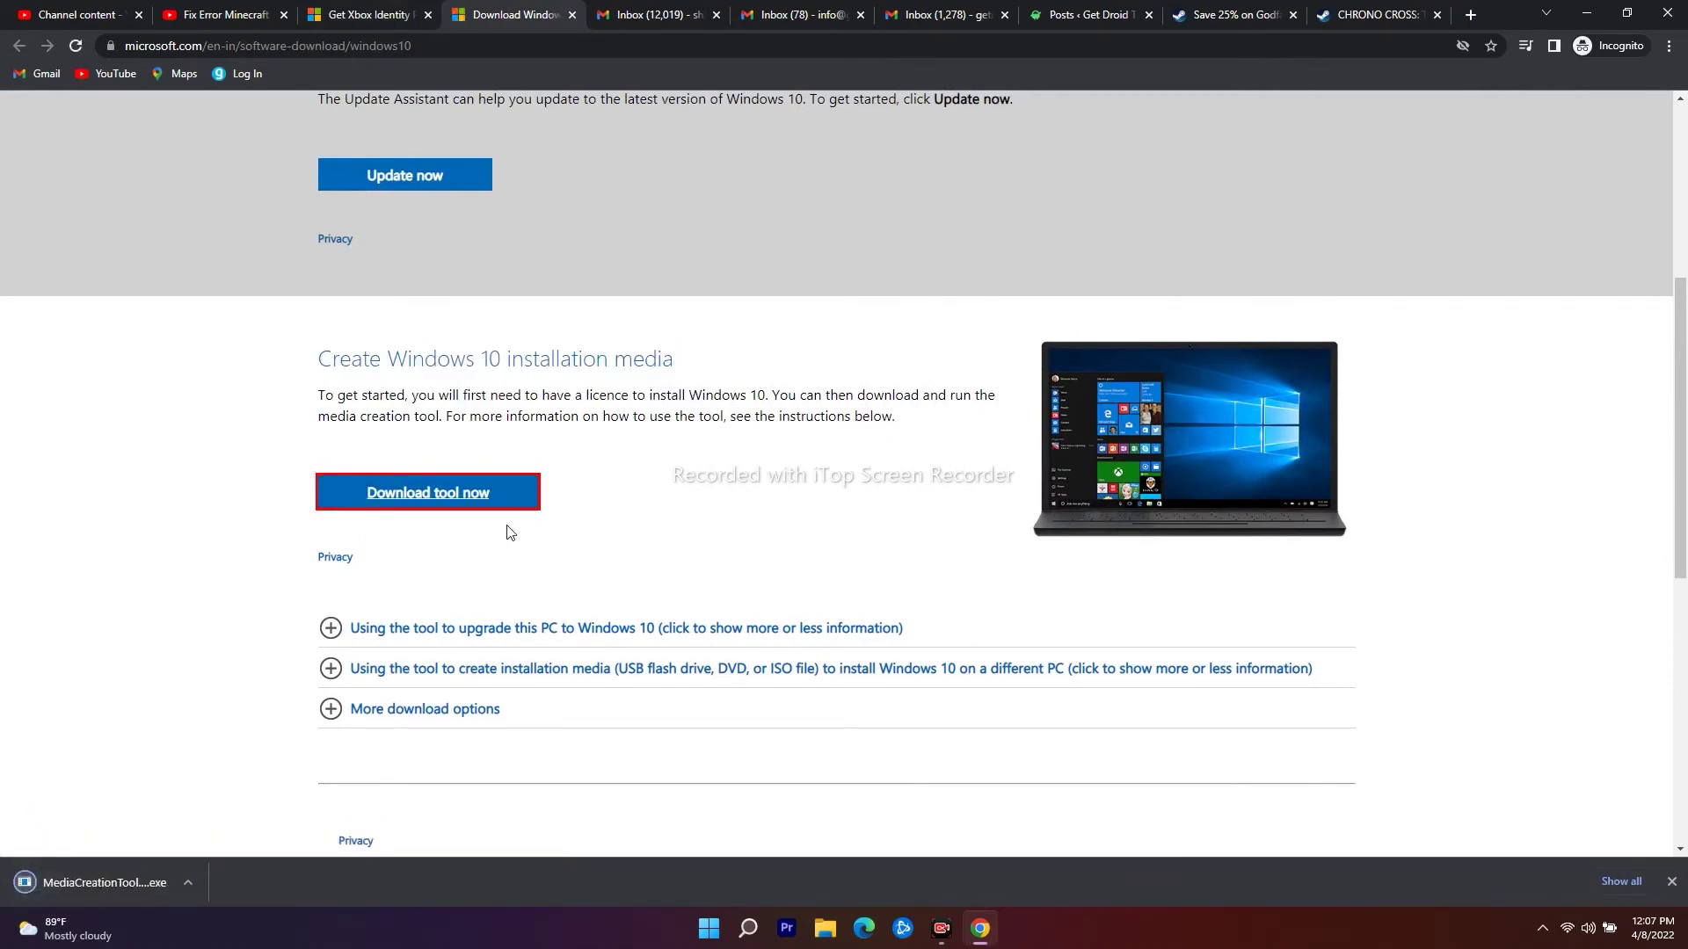
{"action": "left_click", "coordinate": [187, 883]}
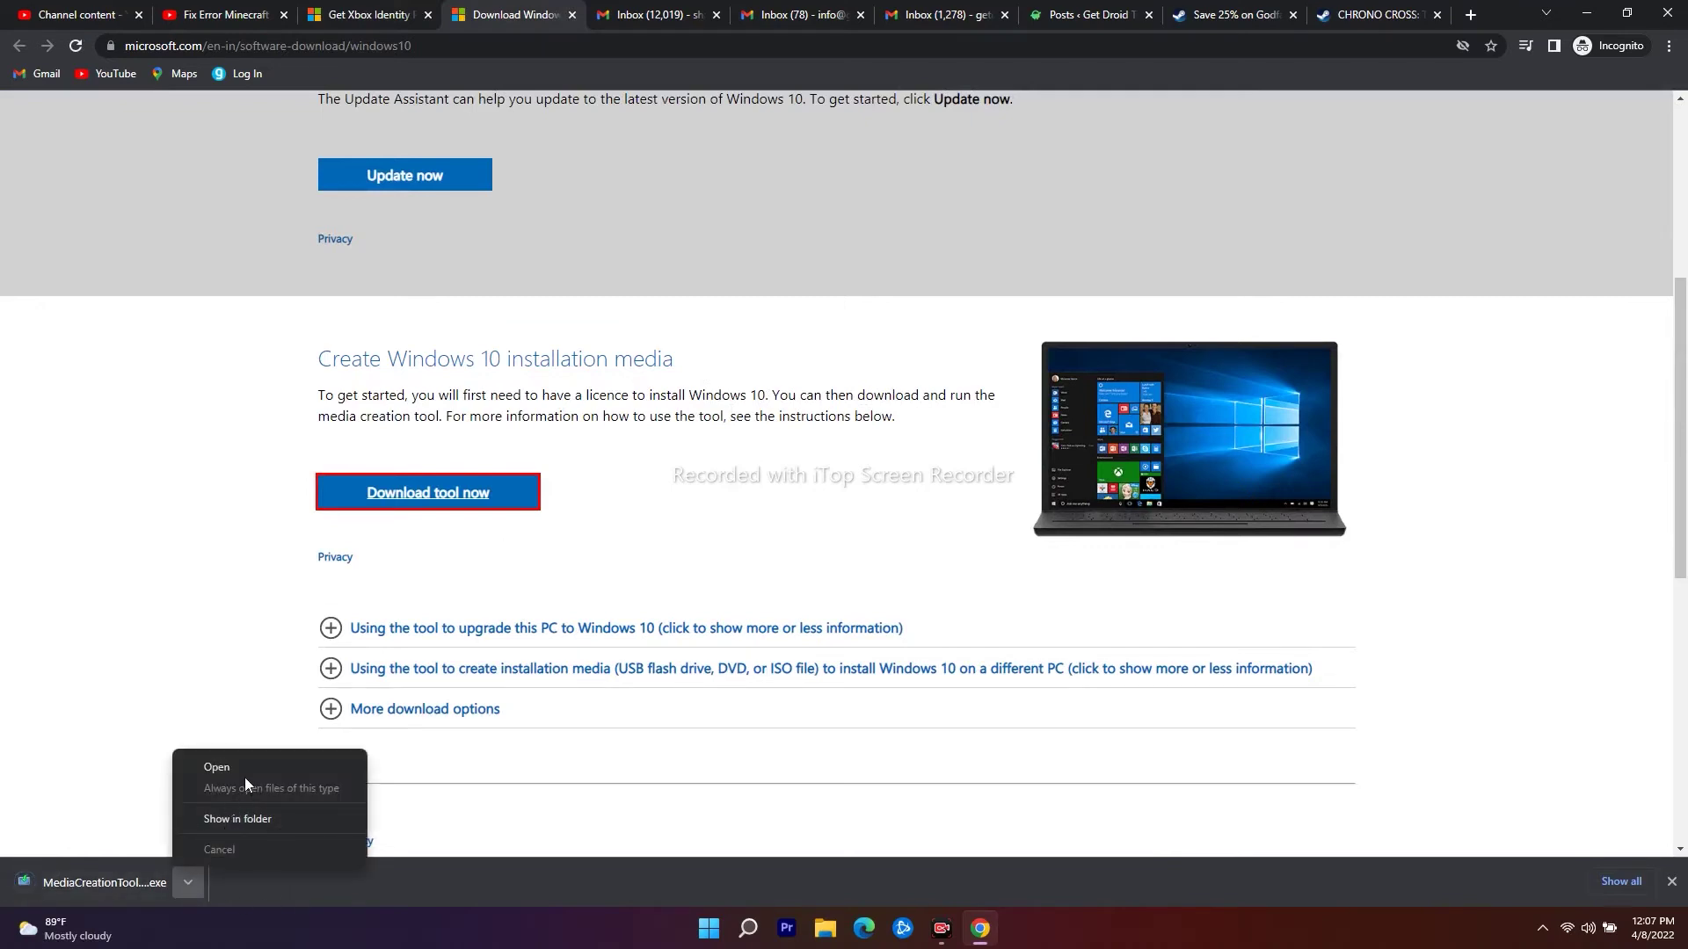
{"action": "left_click", "coordinate": [245, 772]}
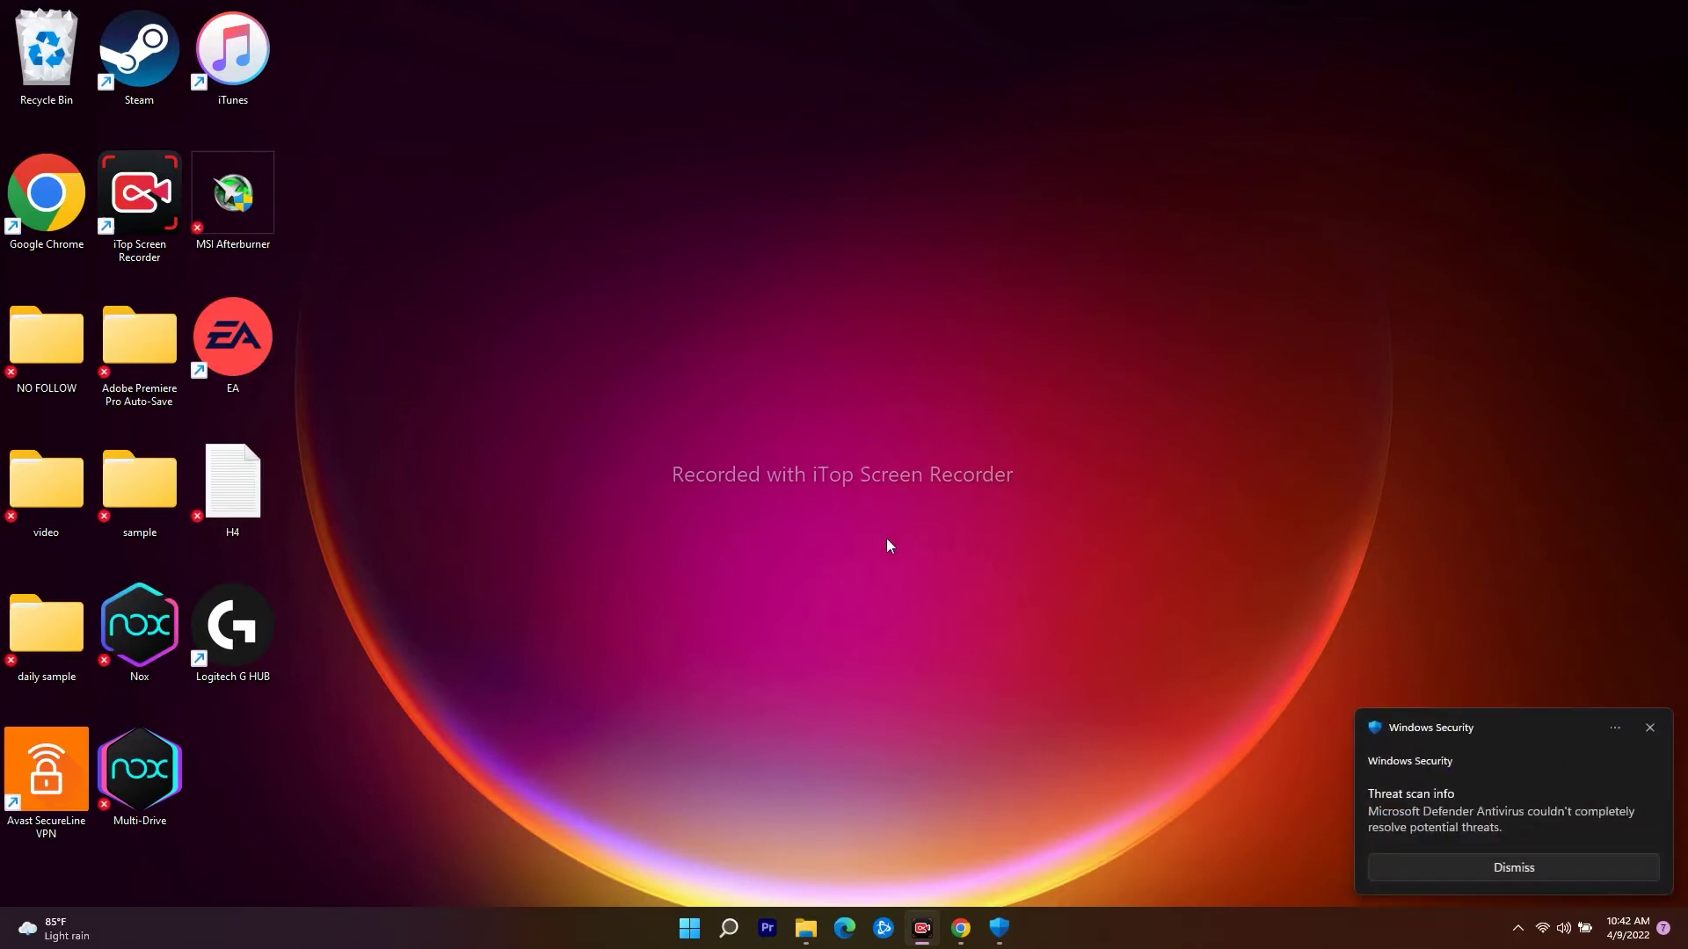
Choose to see fewer notifications from the options of the Windows Security threat scan notification.
{"action": "left_click", "coordinate": [1616, 728]}
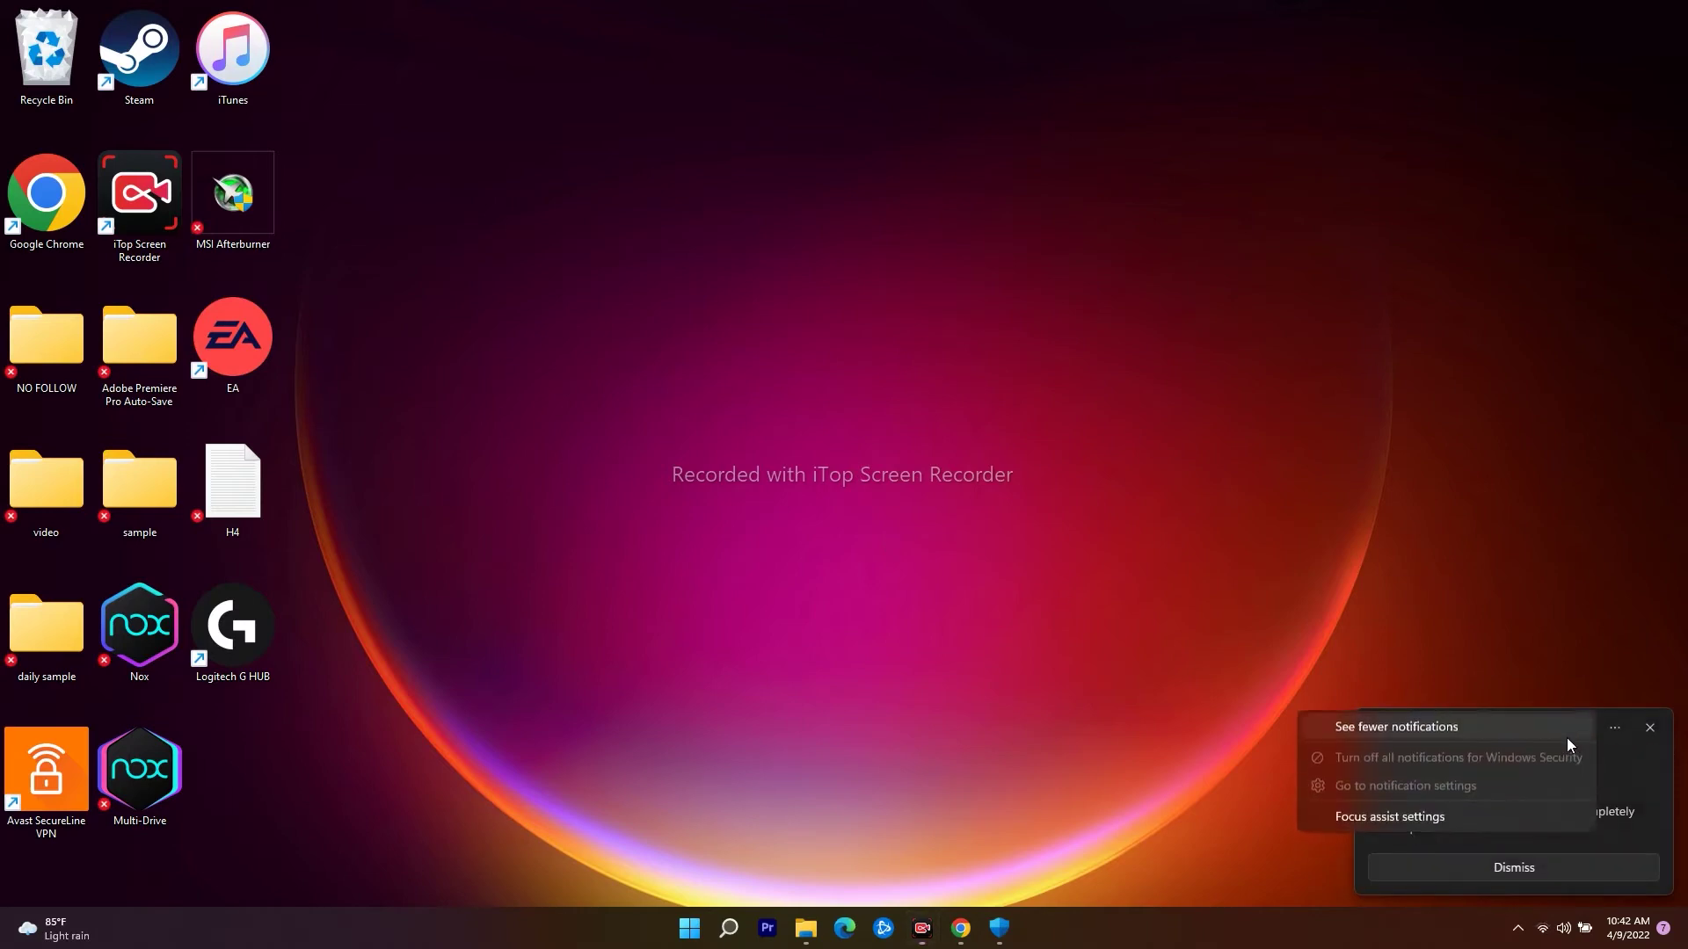
{"action": "left_click", "coordinate": [1479, 701]}
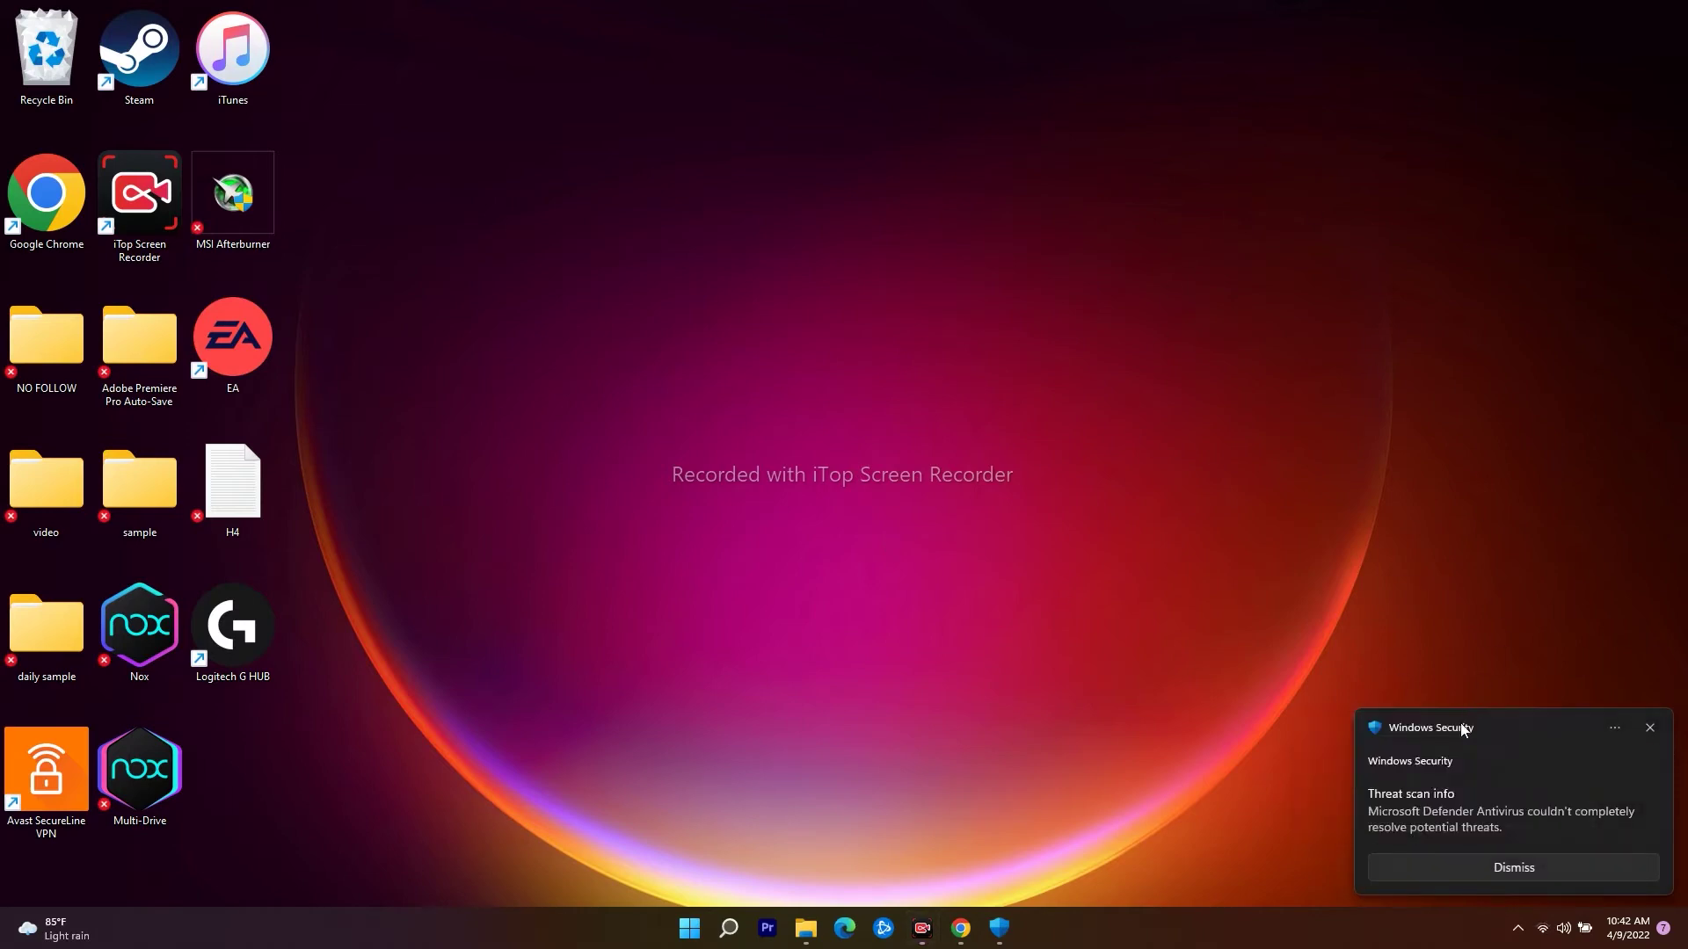
{"action": "left_click", "coordinate": [1614, 728]}
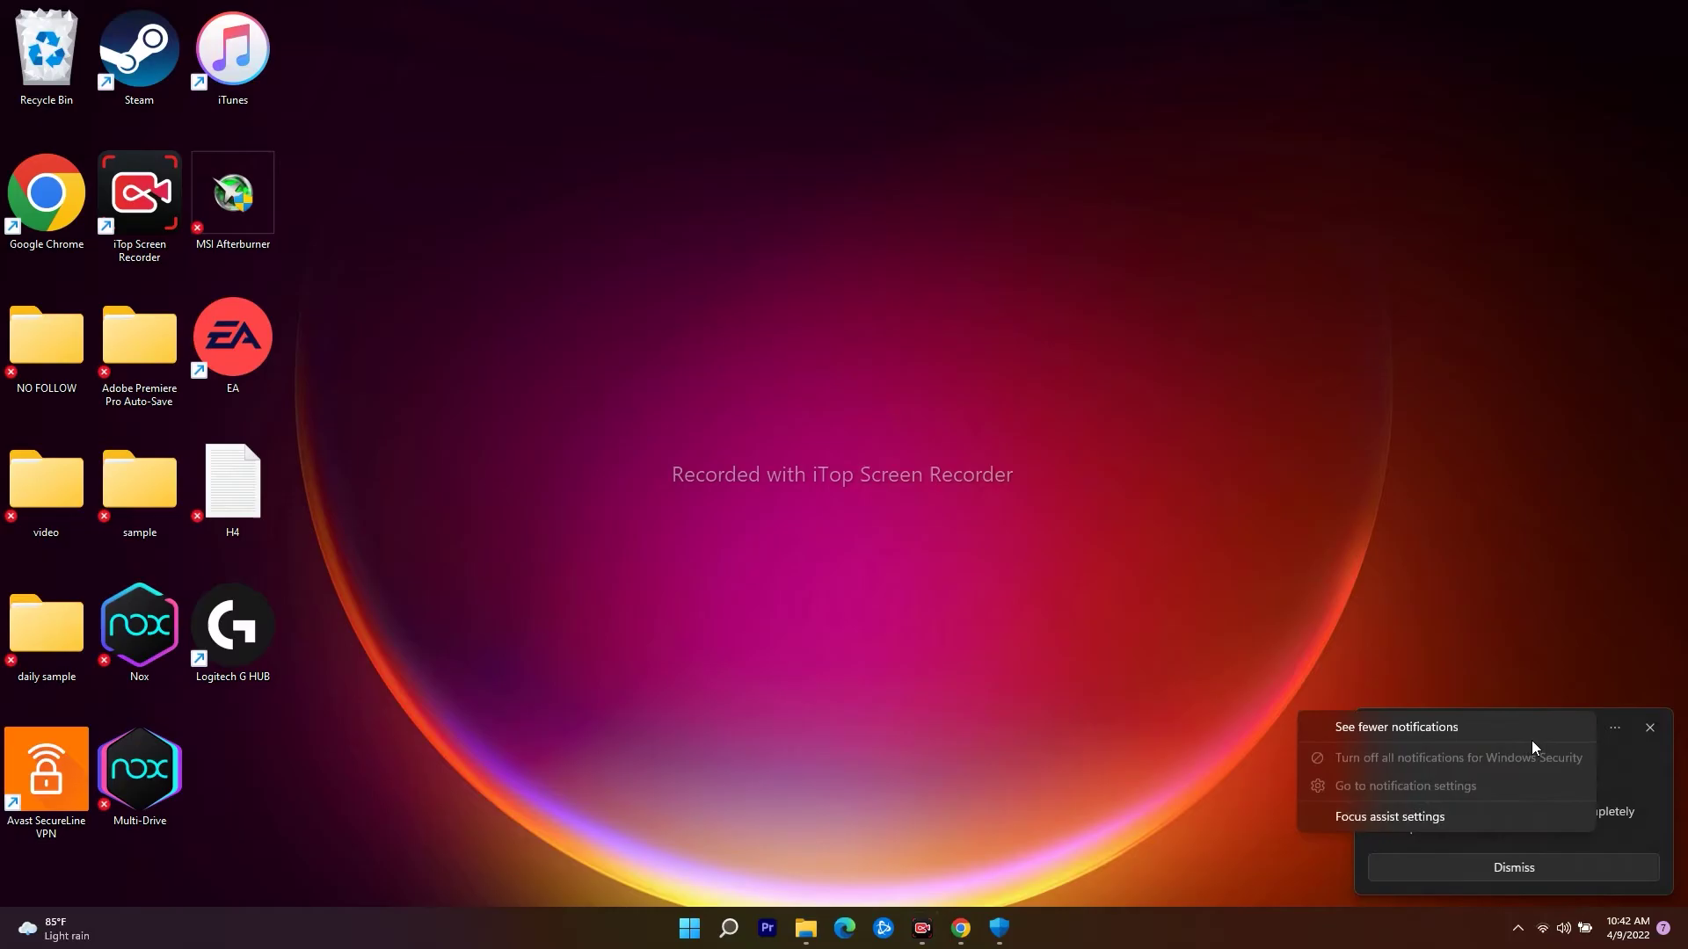
{"action": "left_click", "coordinate": [1475, 736]}
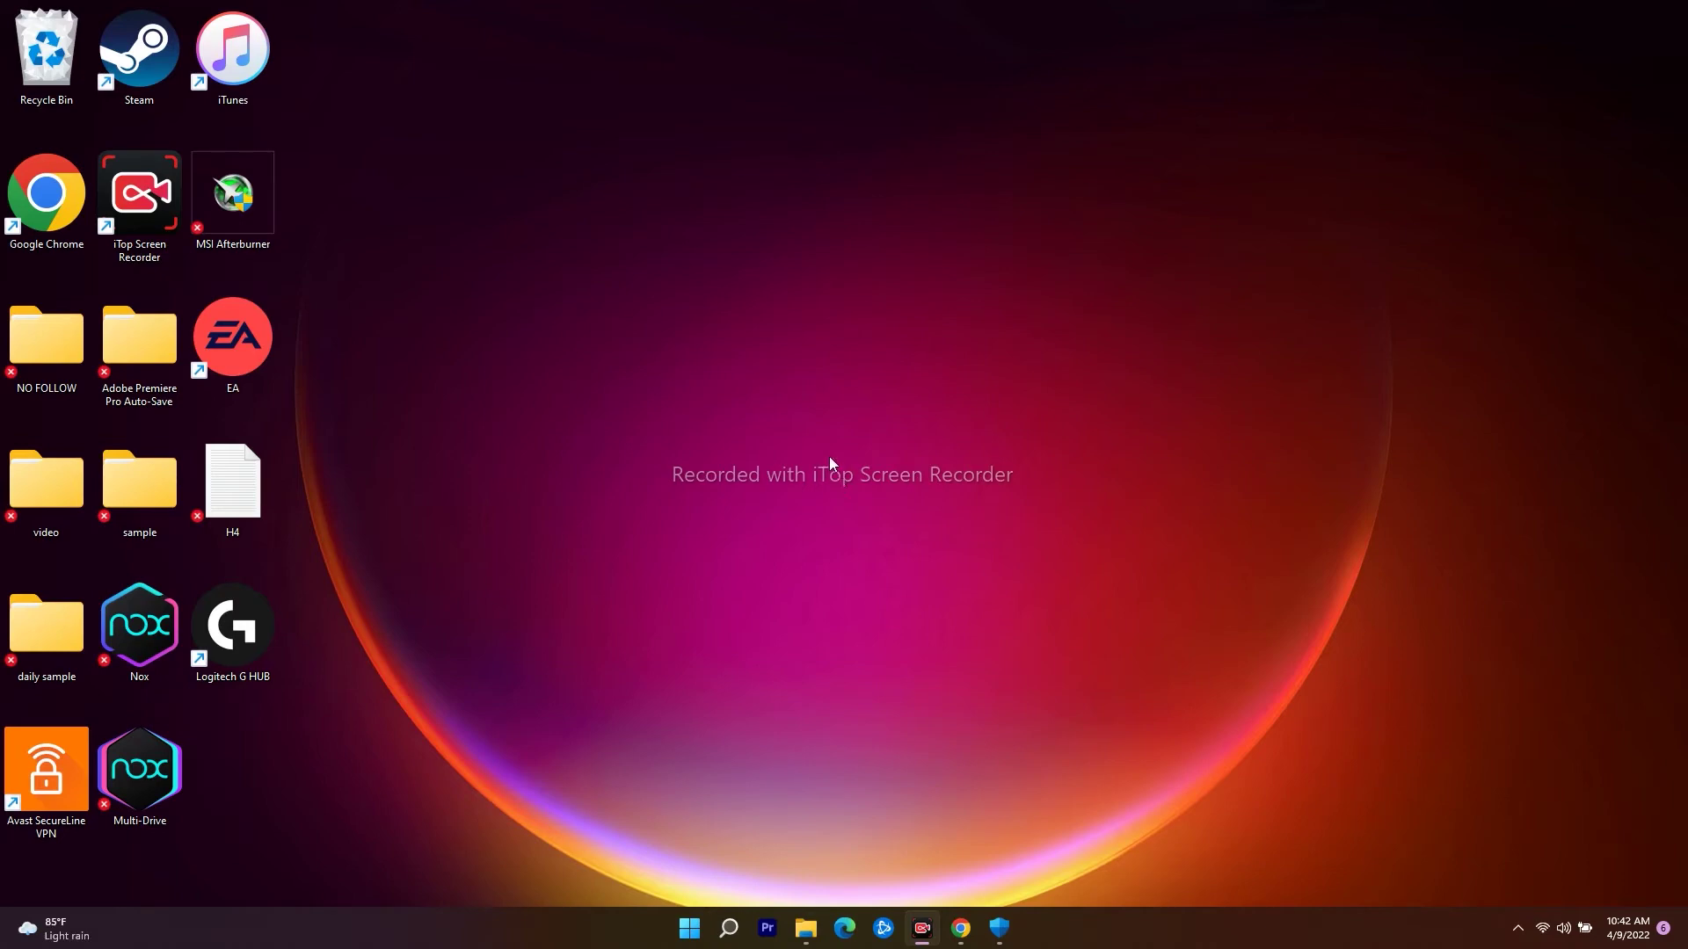
Search Windows for "xbox", open the Xbox app in a maximized window and dismiss its What's new message.
{"action": "left_click", "coordinate": [731, 932]}
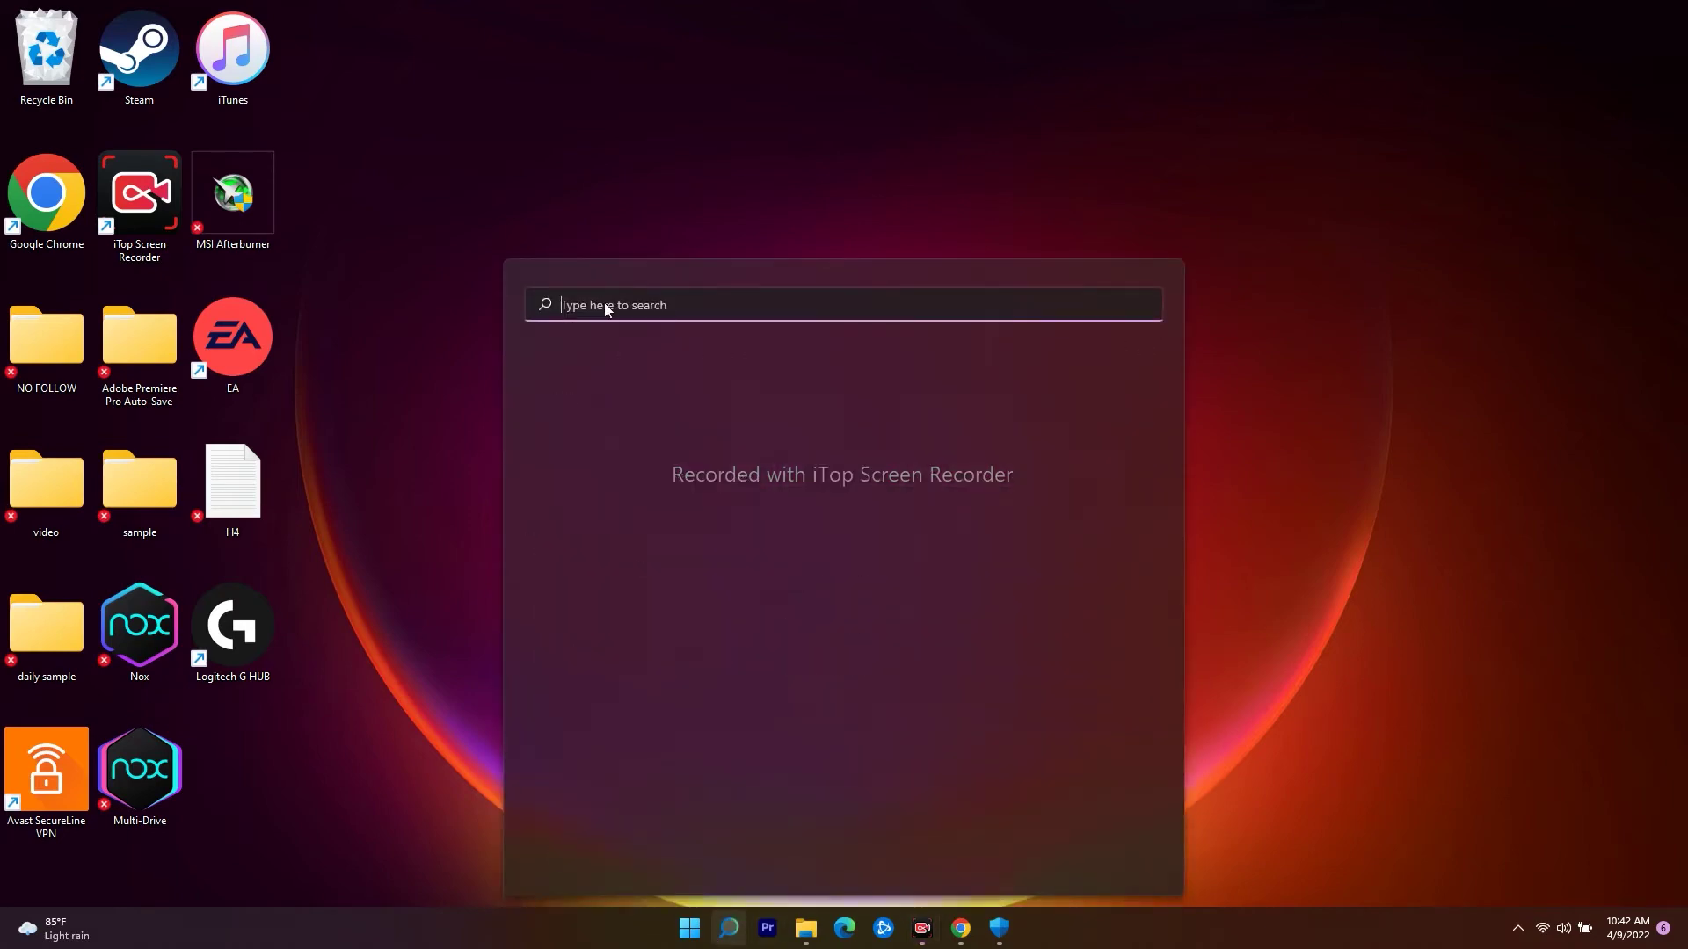
{"action": "type", "text": "xbox"}
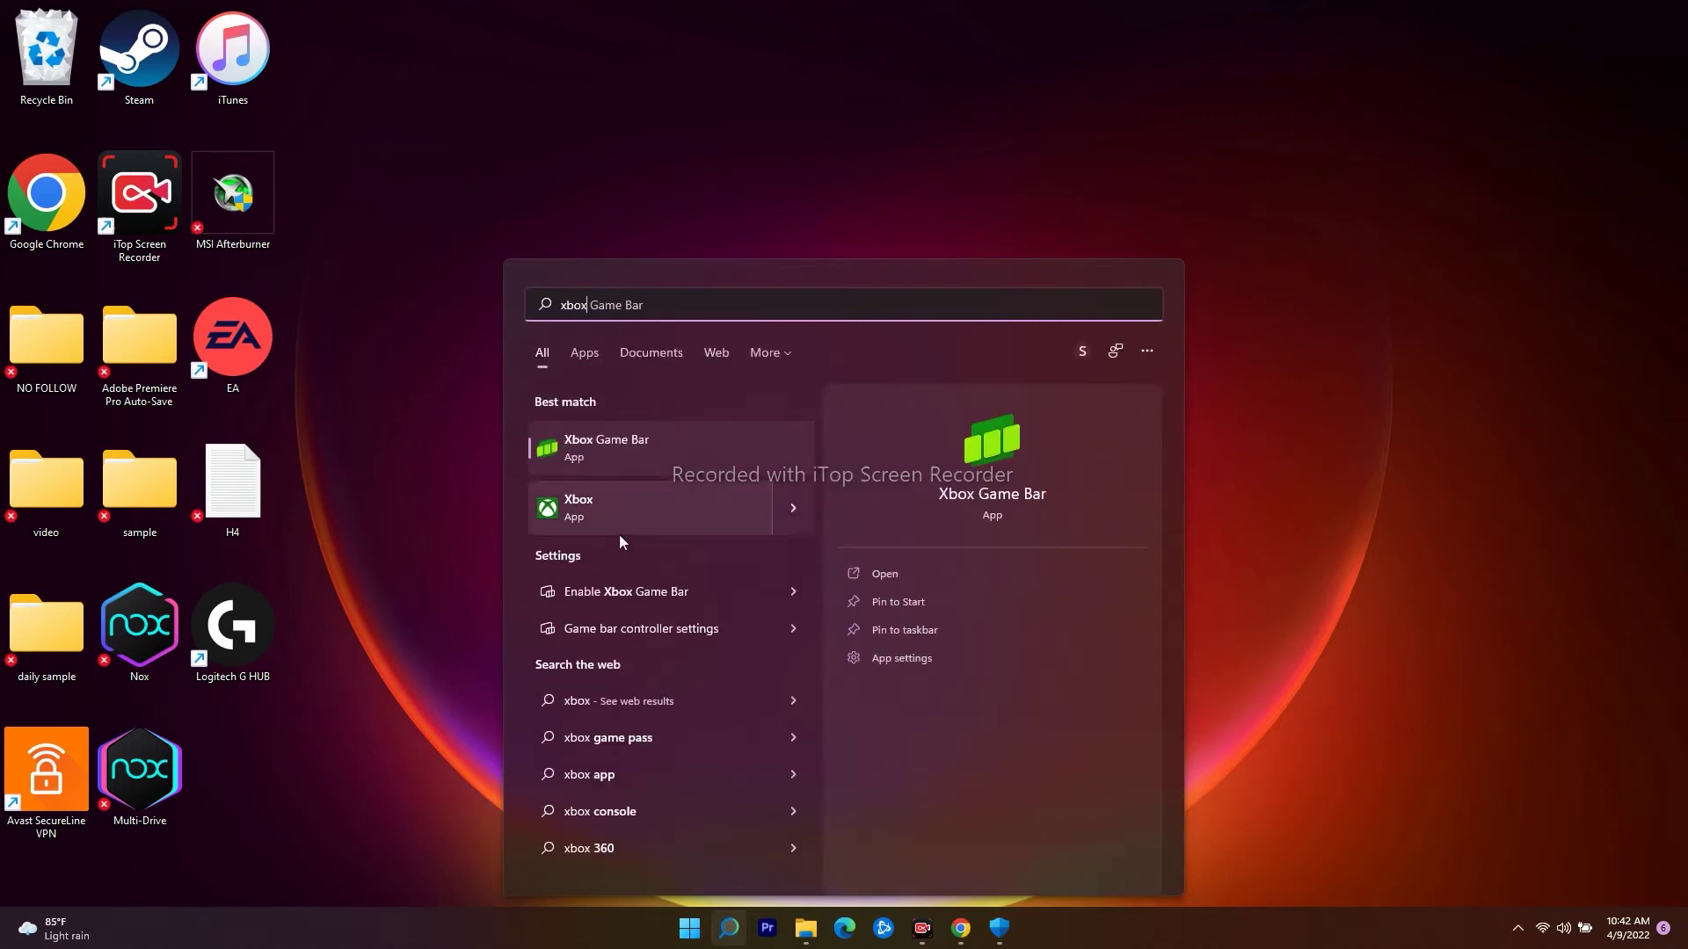
{"action": "left_click", "coordinate": [594, 502]}
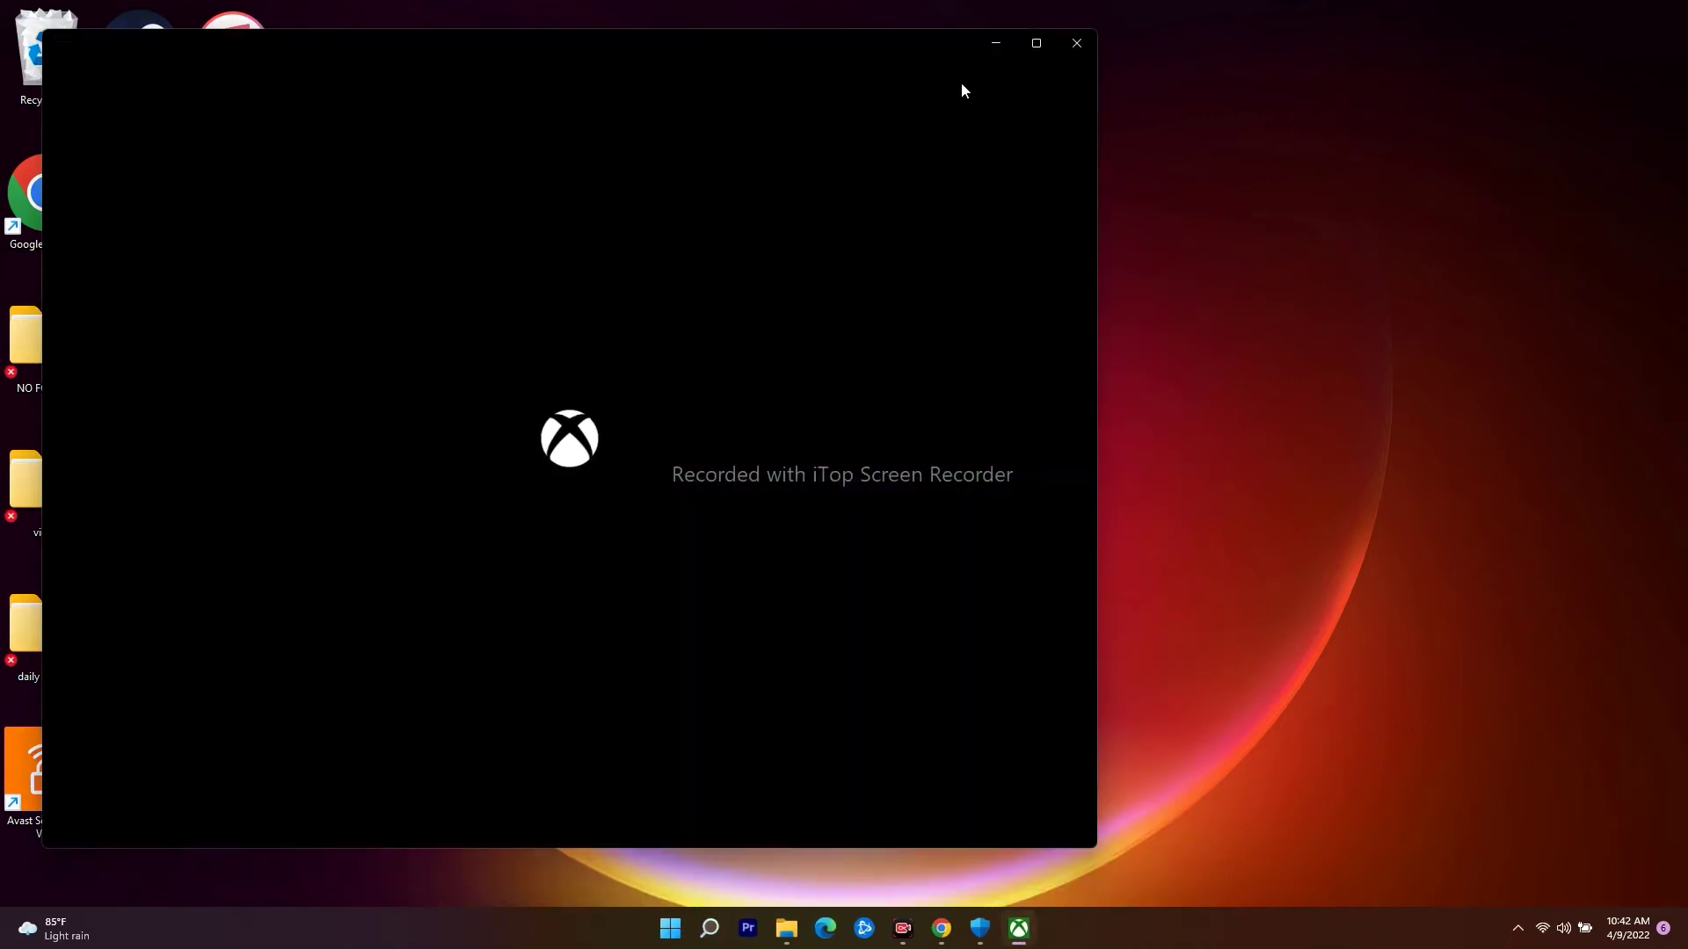
{"action": "left_click", "coordinate": [1037, 44]}
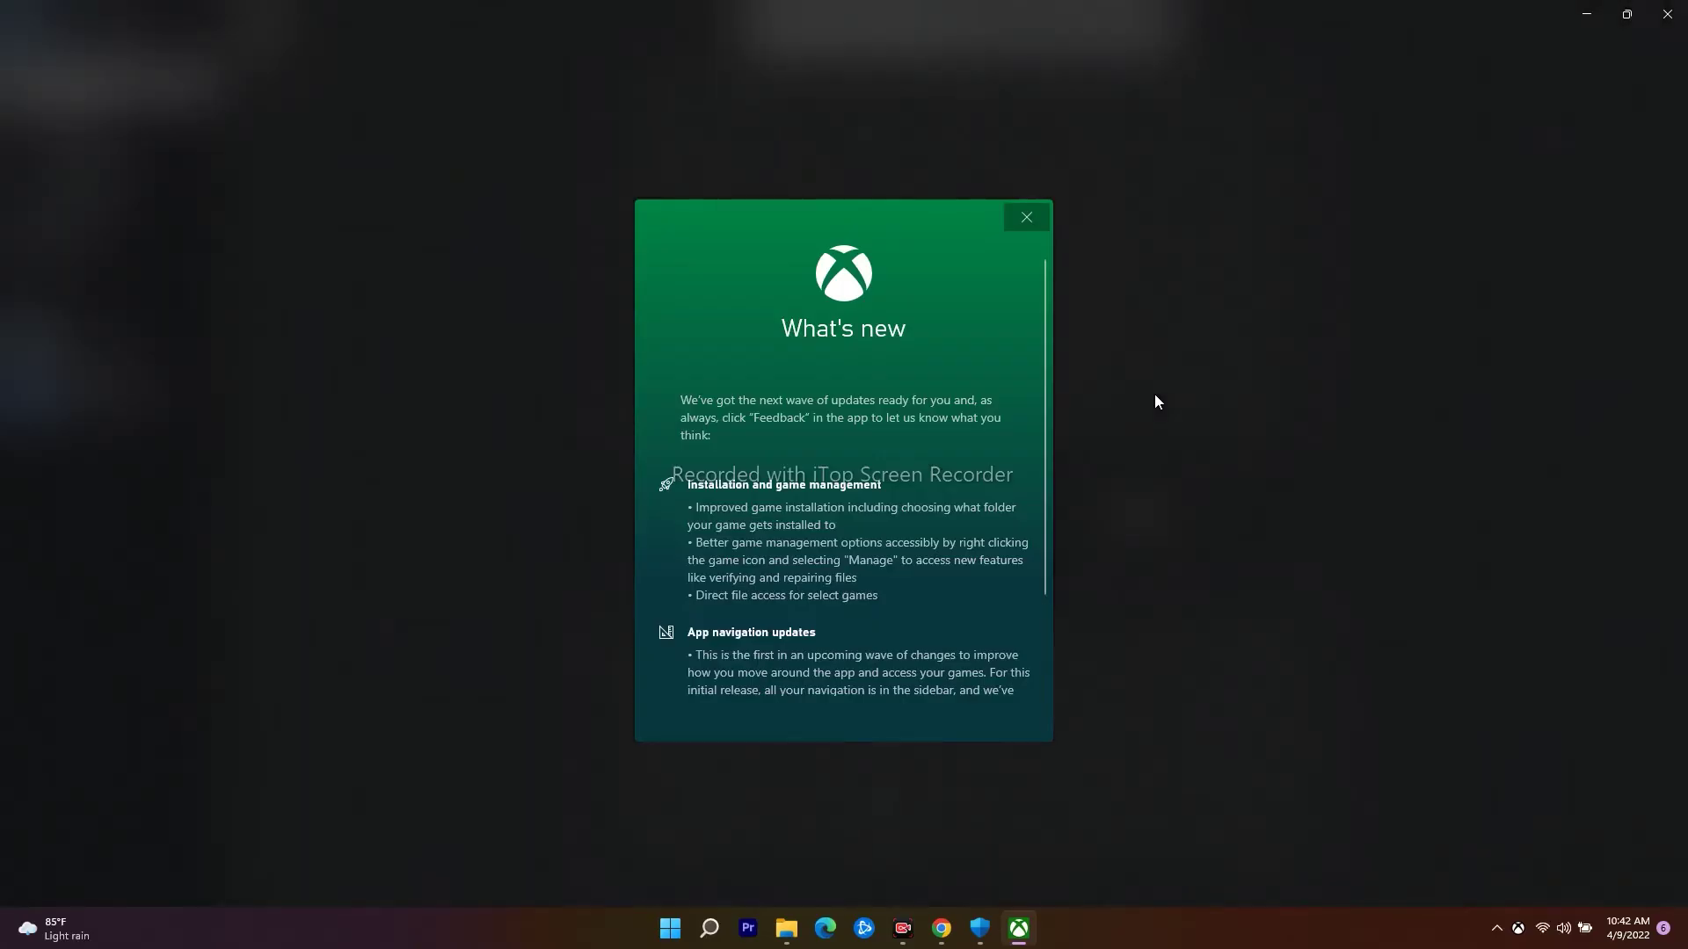
{"action": "left_click", "coordinate": [1026, 217]}
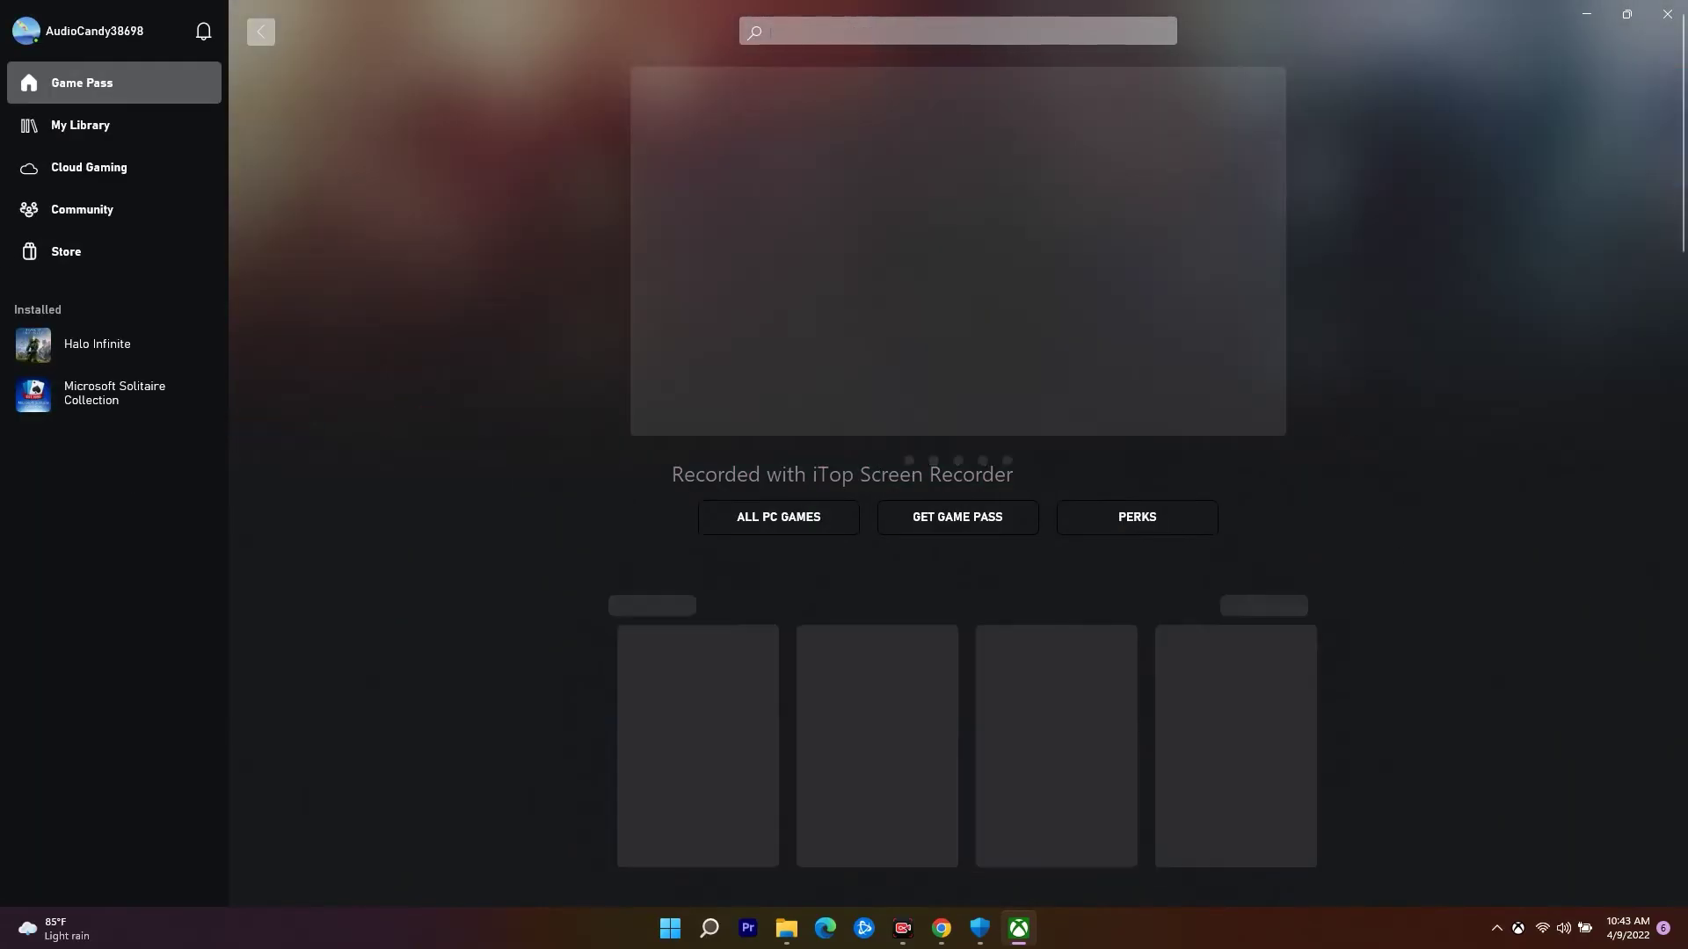
Search the Xbox app for "minecraft" and minimize the app.
{"action": "type", "text": "mine"}
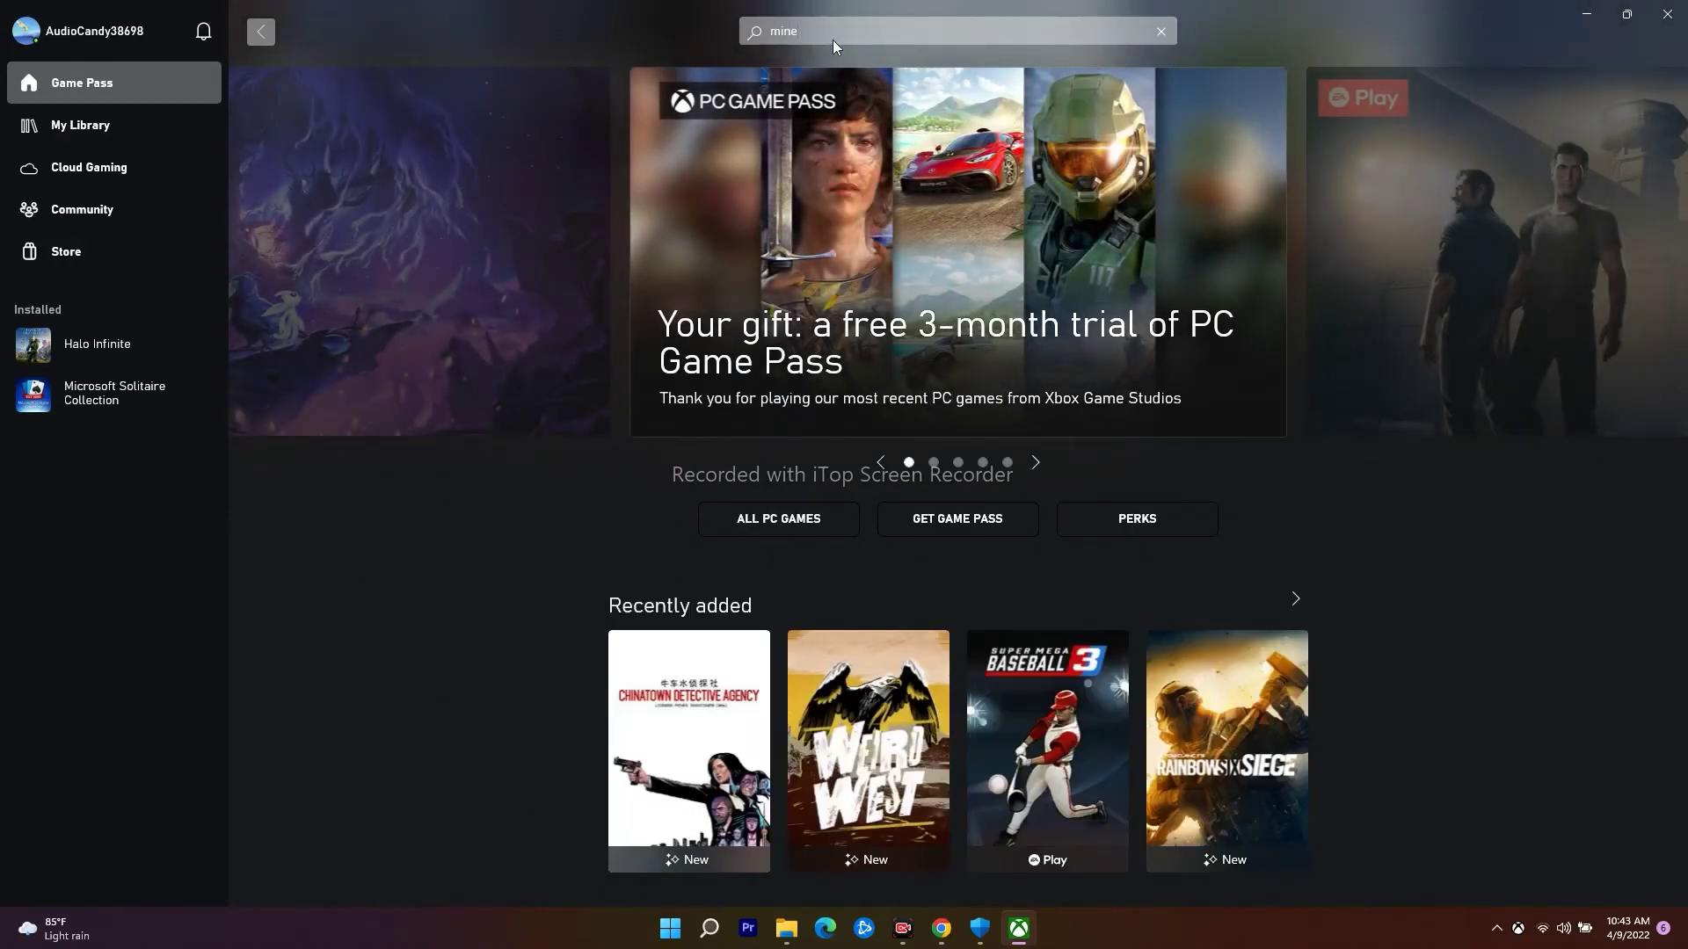
{"action": "type", "text": "craft"}
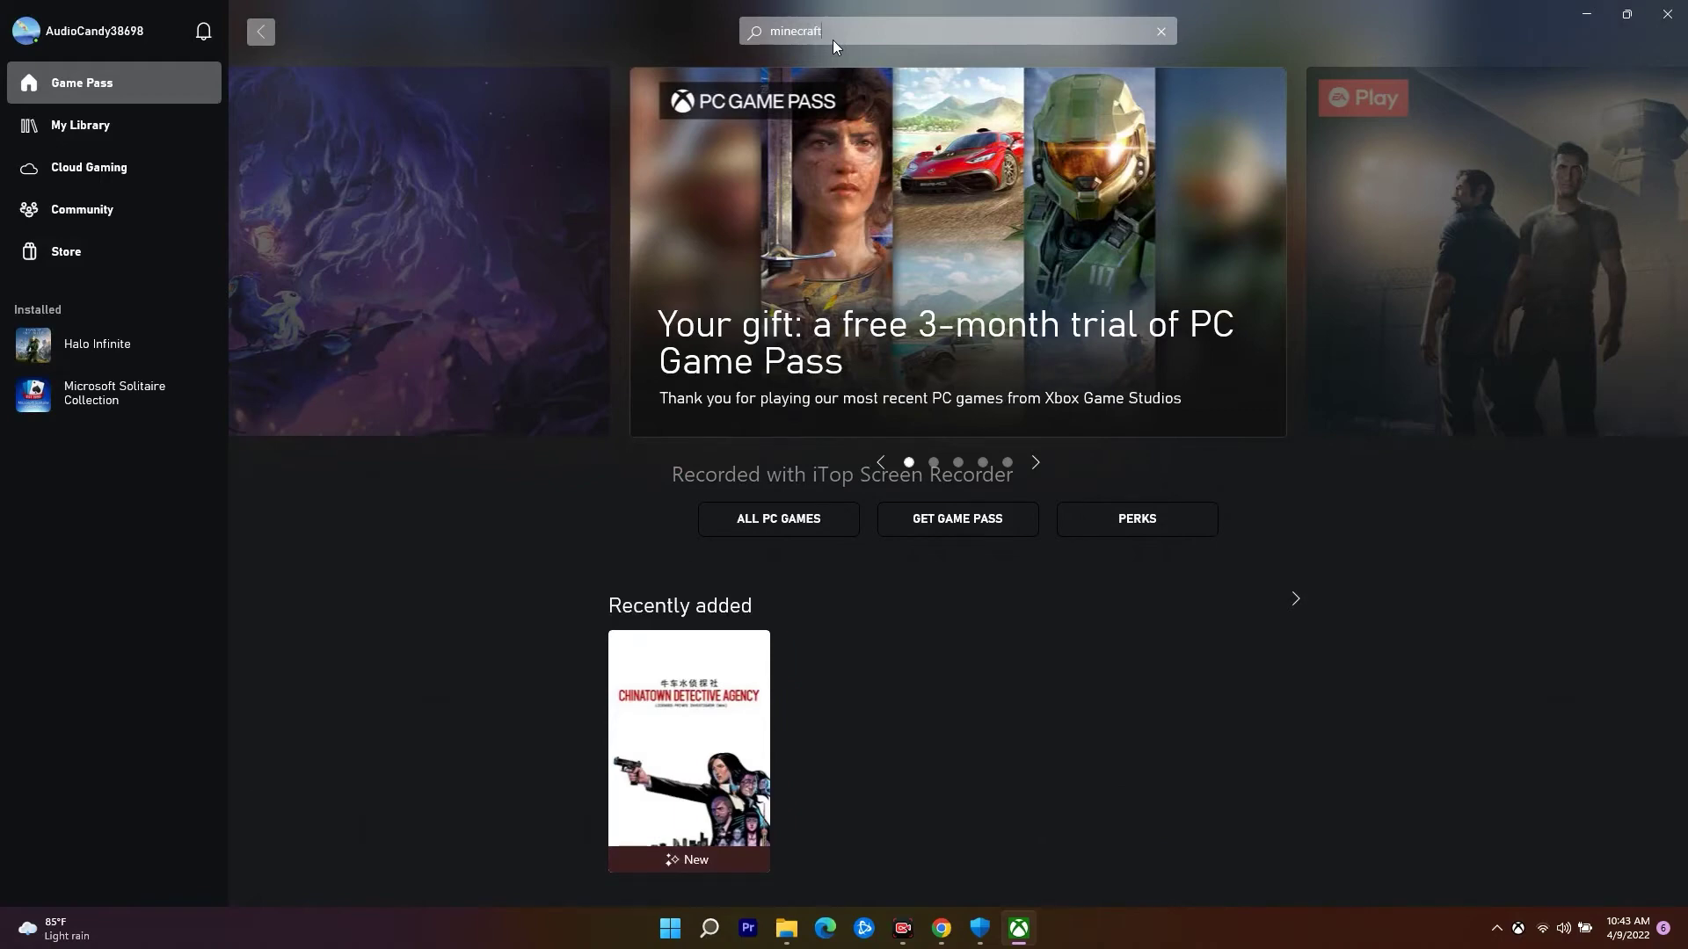
{"action": "key", "text": "Return"}
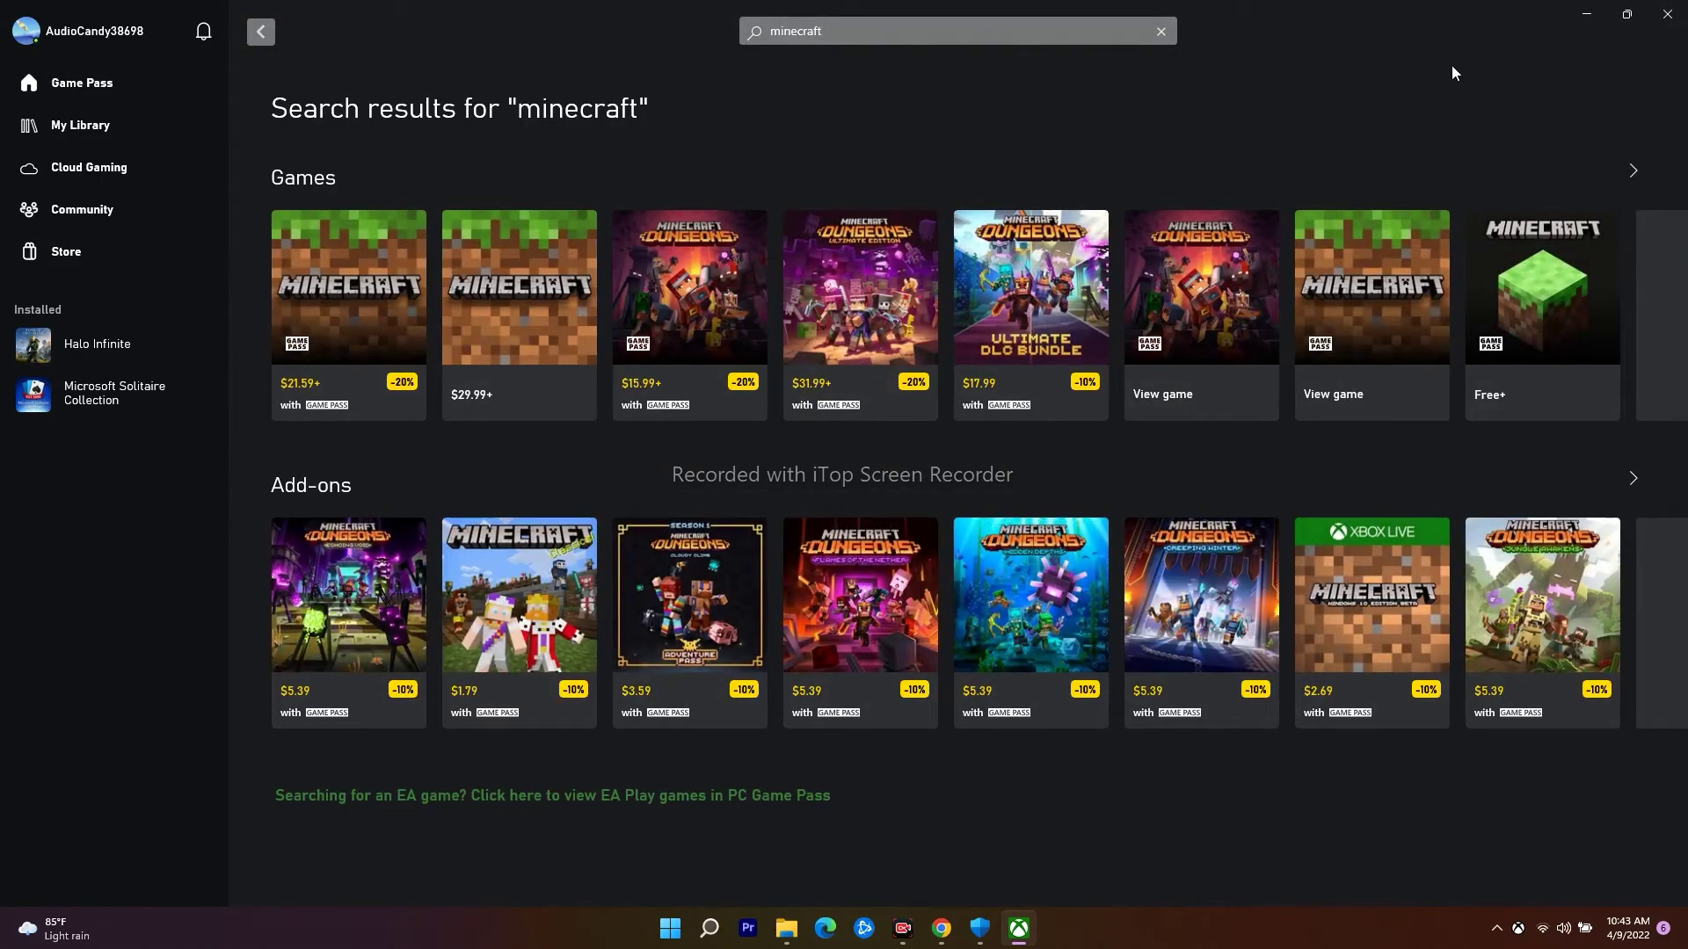
{"action": "left_click", "coordinate": [1587, 15]}
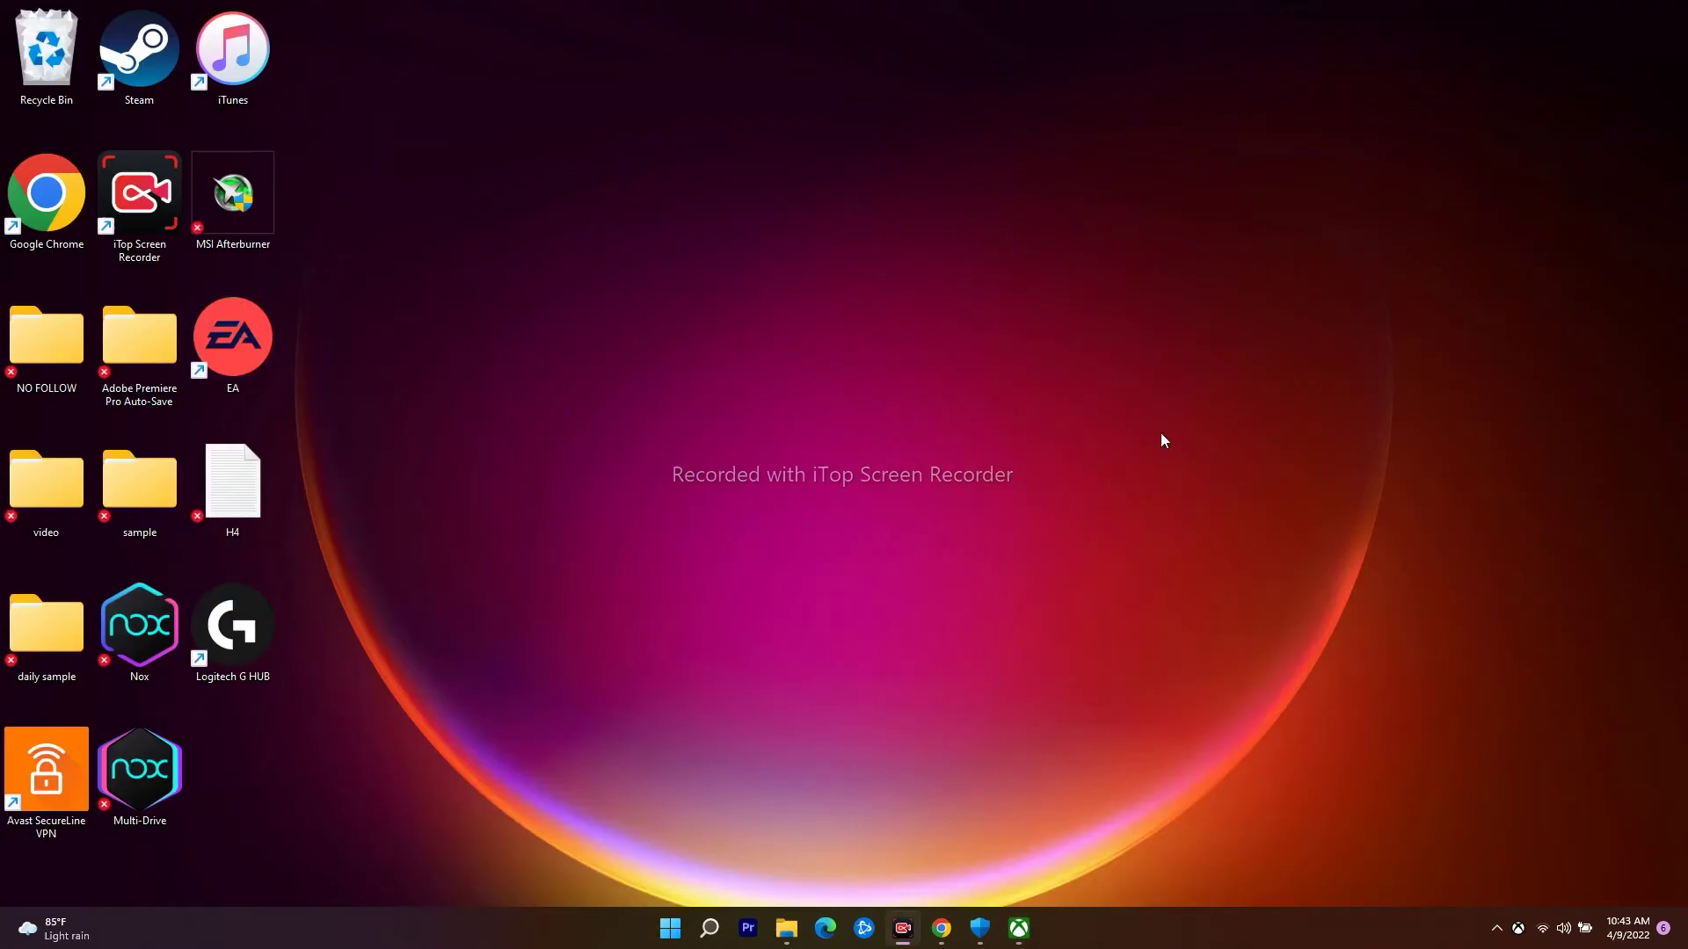
Switch to the dark Chrome window and open the Step 3 Minecraft download link from the video description in a new tab.
{"action": "mouse_move", "coordinate": [941, 929]}
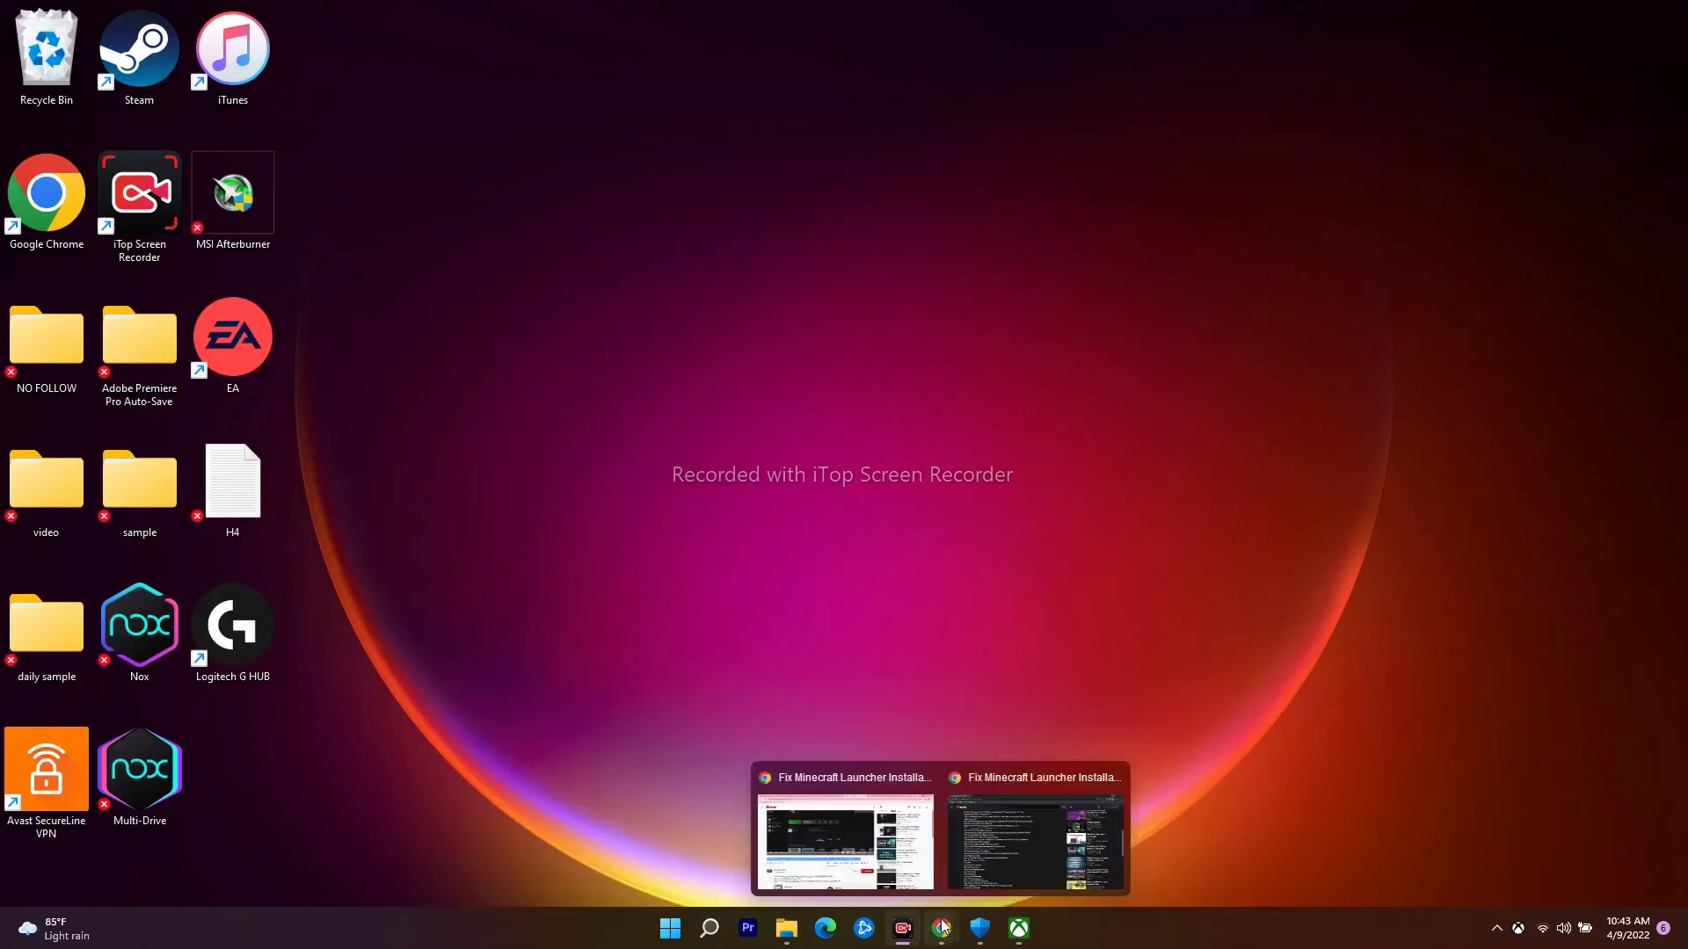
{"action": "left_click", "coordinate": [1033, 826]}
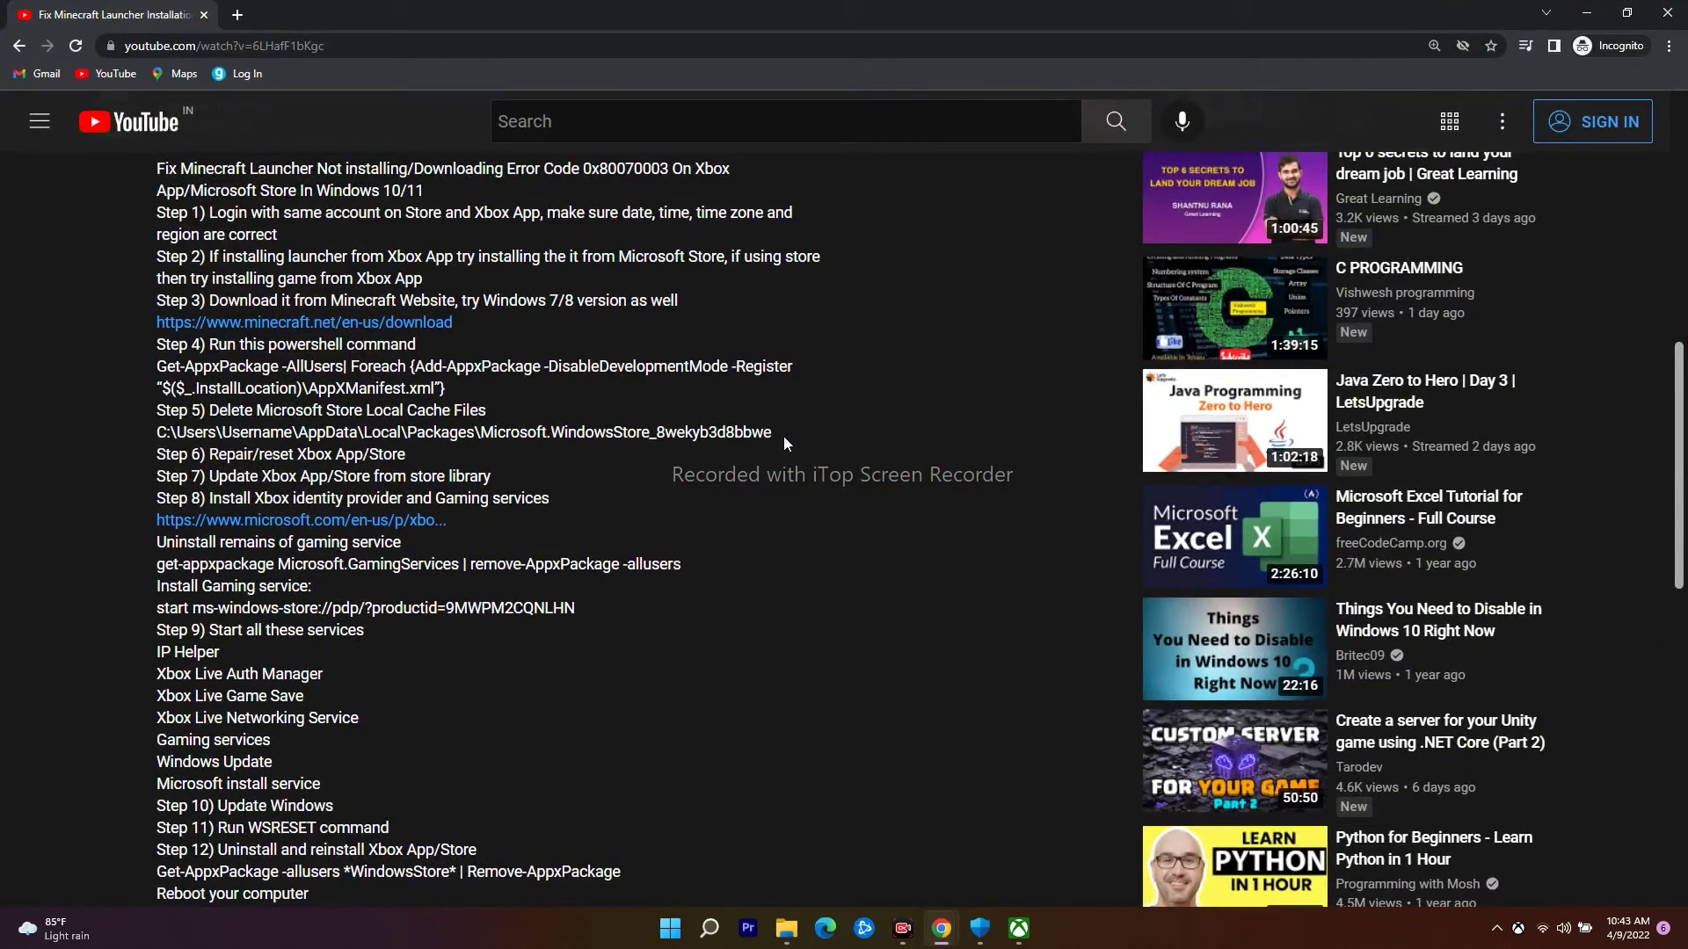
{"action": "right_click", "coordinate": [437, 334]}
{"action": "left_click", "coordinate": [475, 340]}
{"action": "left_click", "coordinate": [356, 15]}
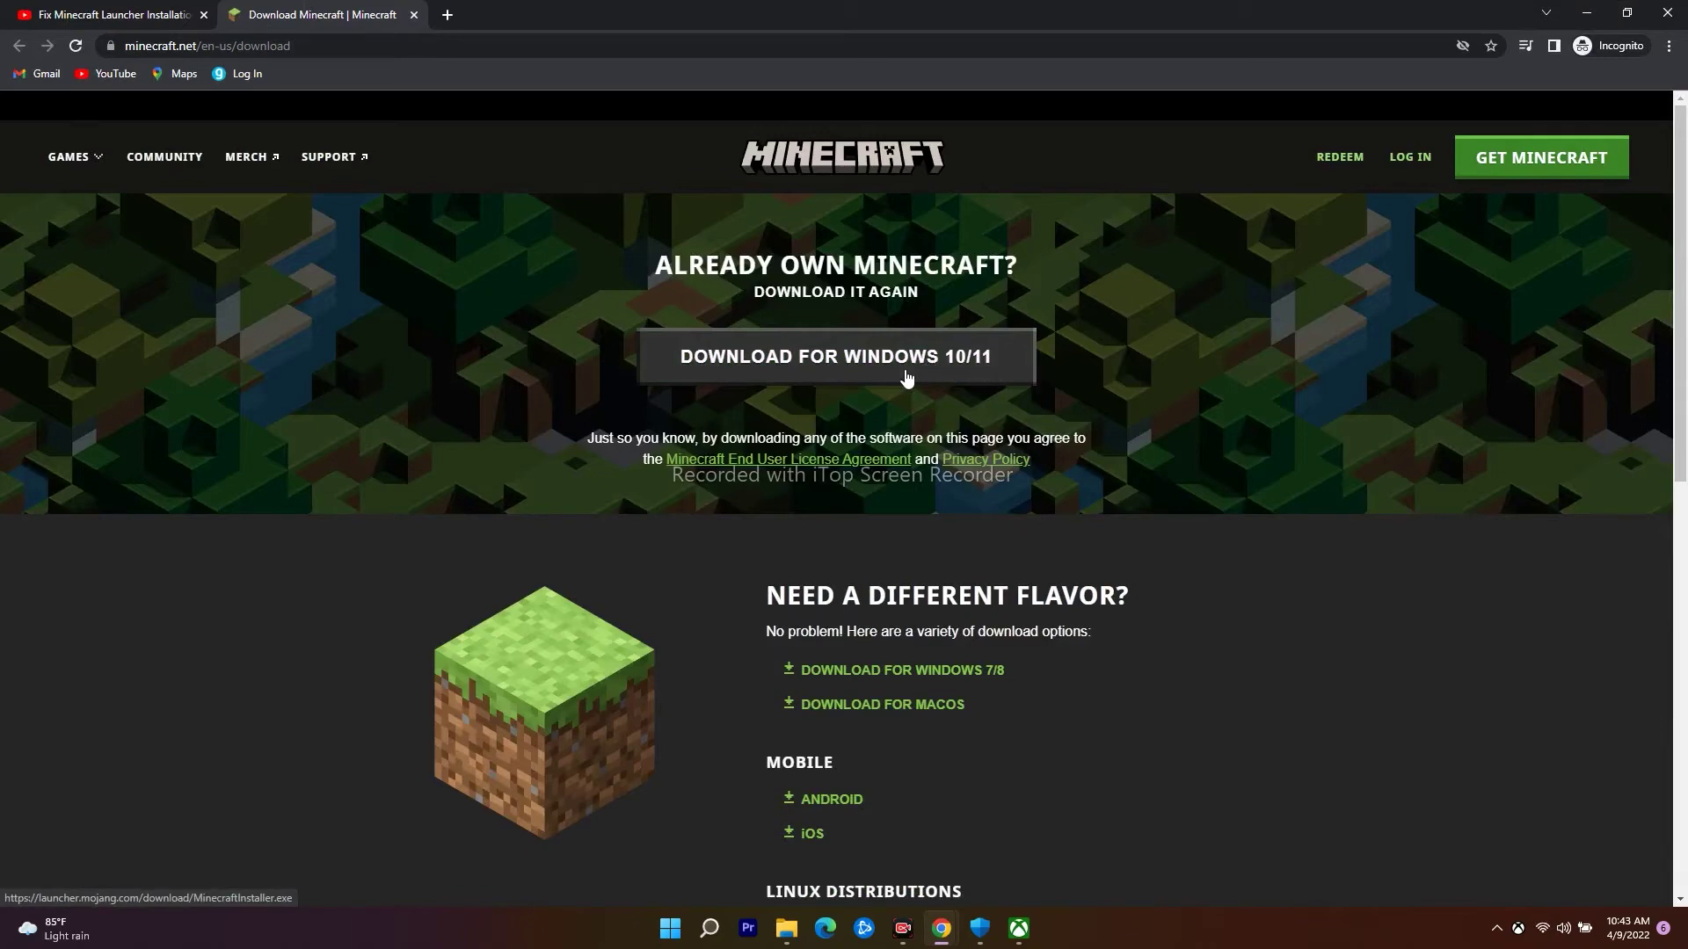
Download the Minecraft installer for Windows 10/11, look over the other download options and open MinecraftInstaller.exe.
{"action": "left_click", "coordinate": [945, 366]}
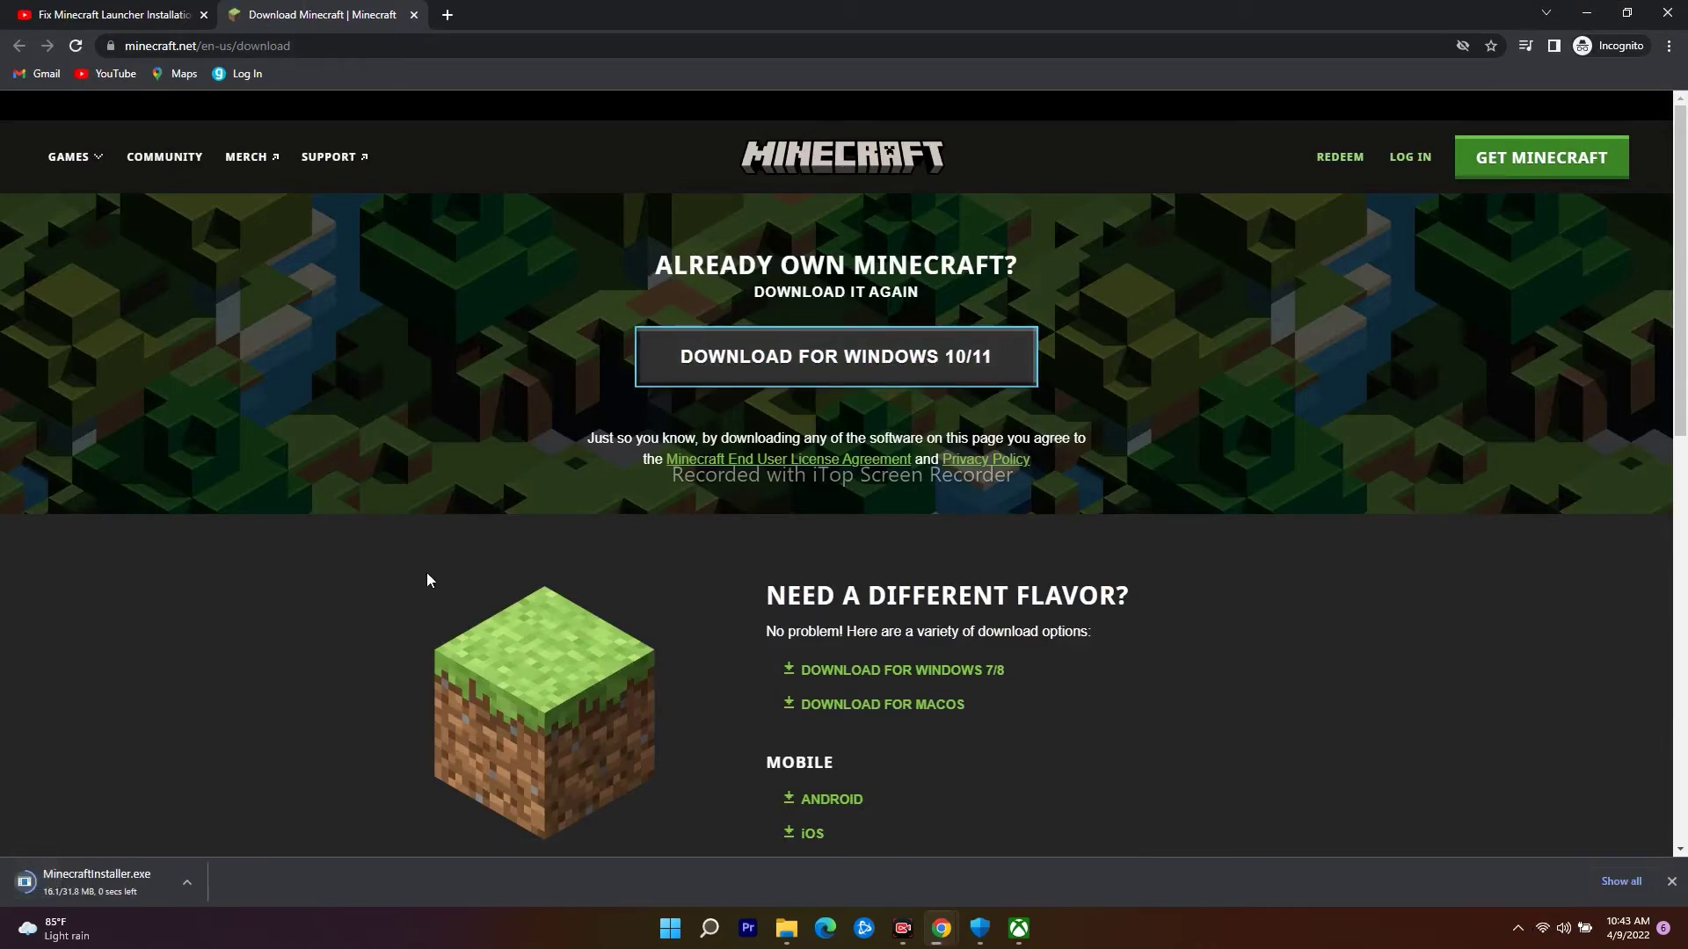
{"action": "scroll", "coordinate": [1194, 548], "scroll_direction": "down", "scroll_amount": 3}
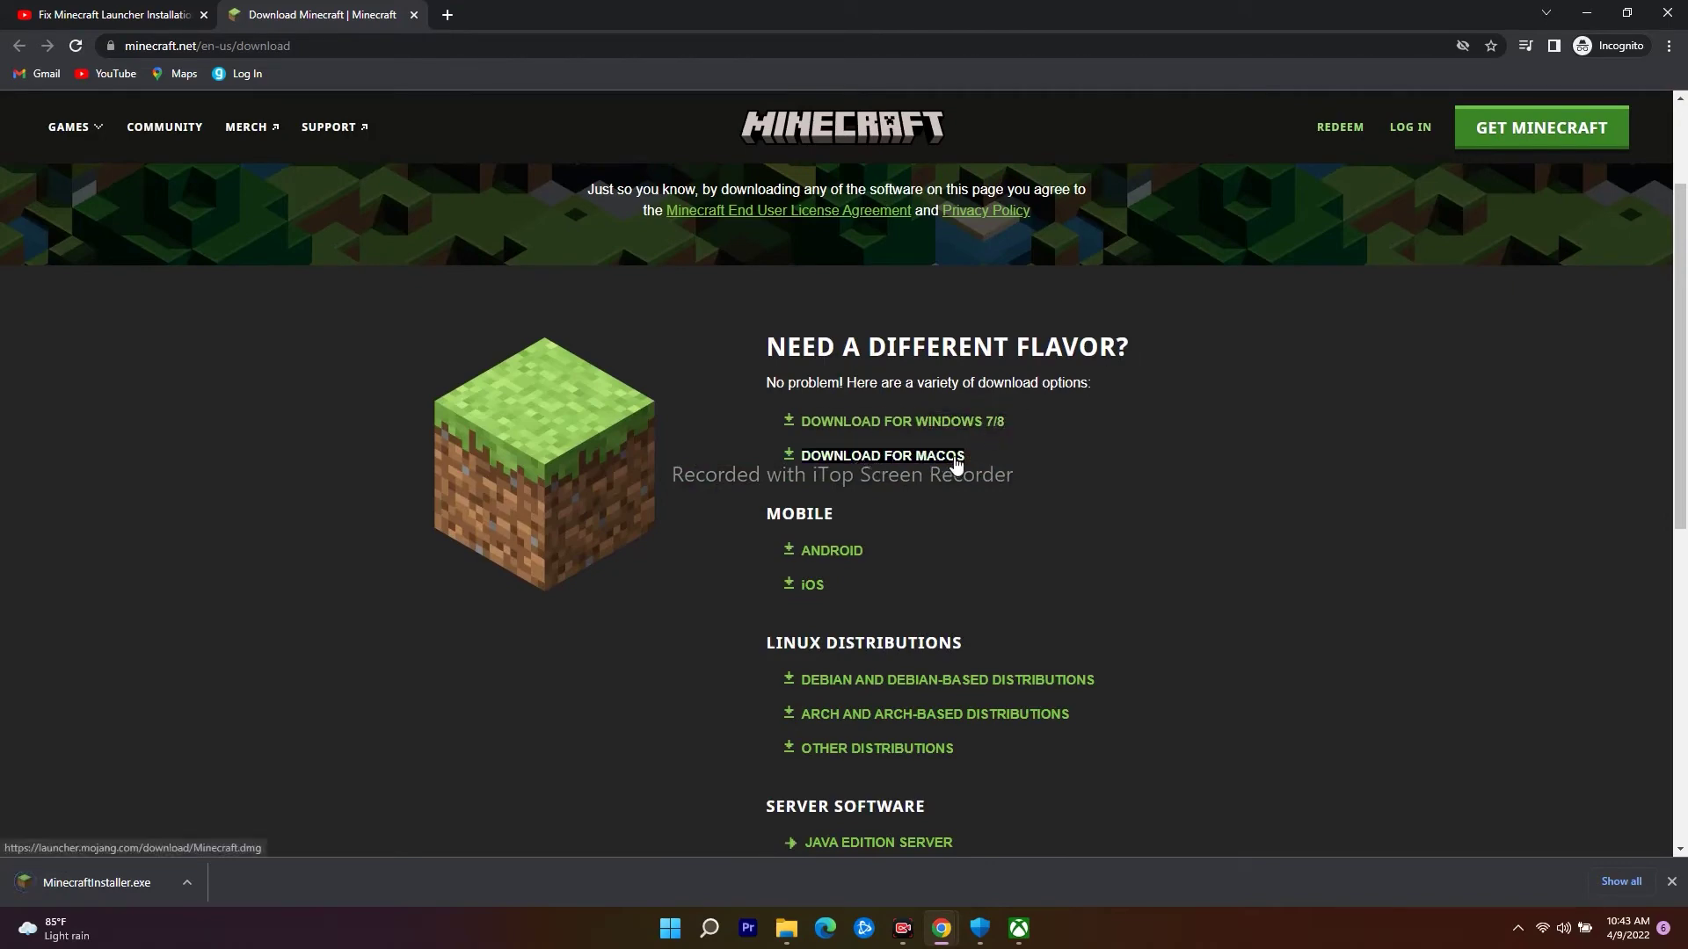
{"action": "scroll", "coordinate": [1183, 487], "scroll_direction": "down", "scroll_amount": 4}
{"action": "left_click", "coordinate": [192, 873]}
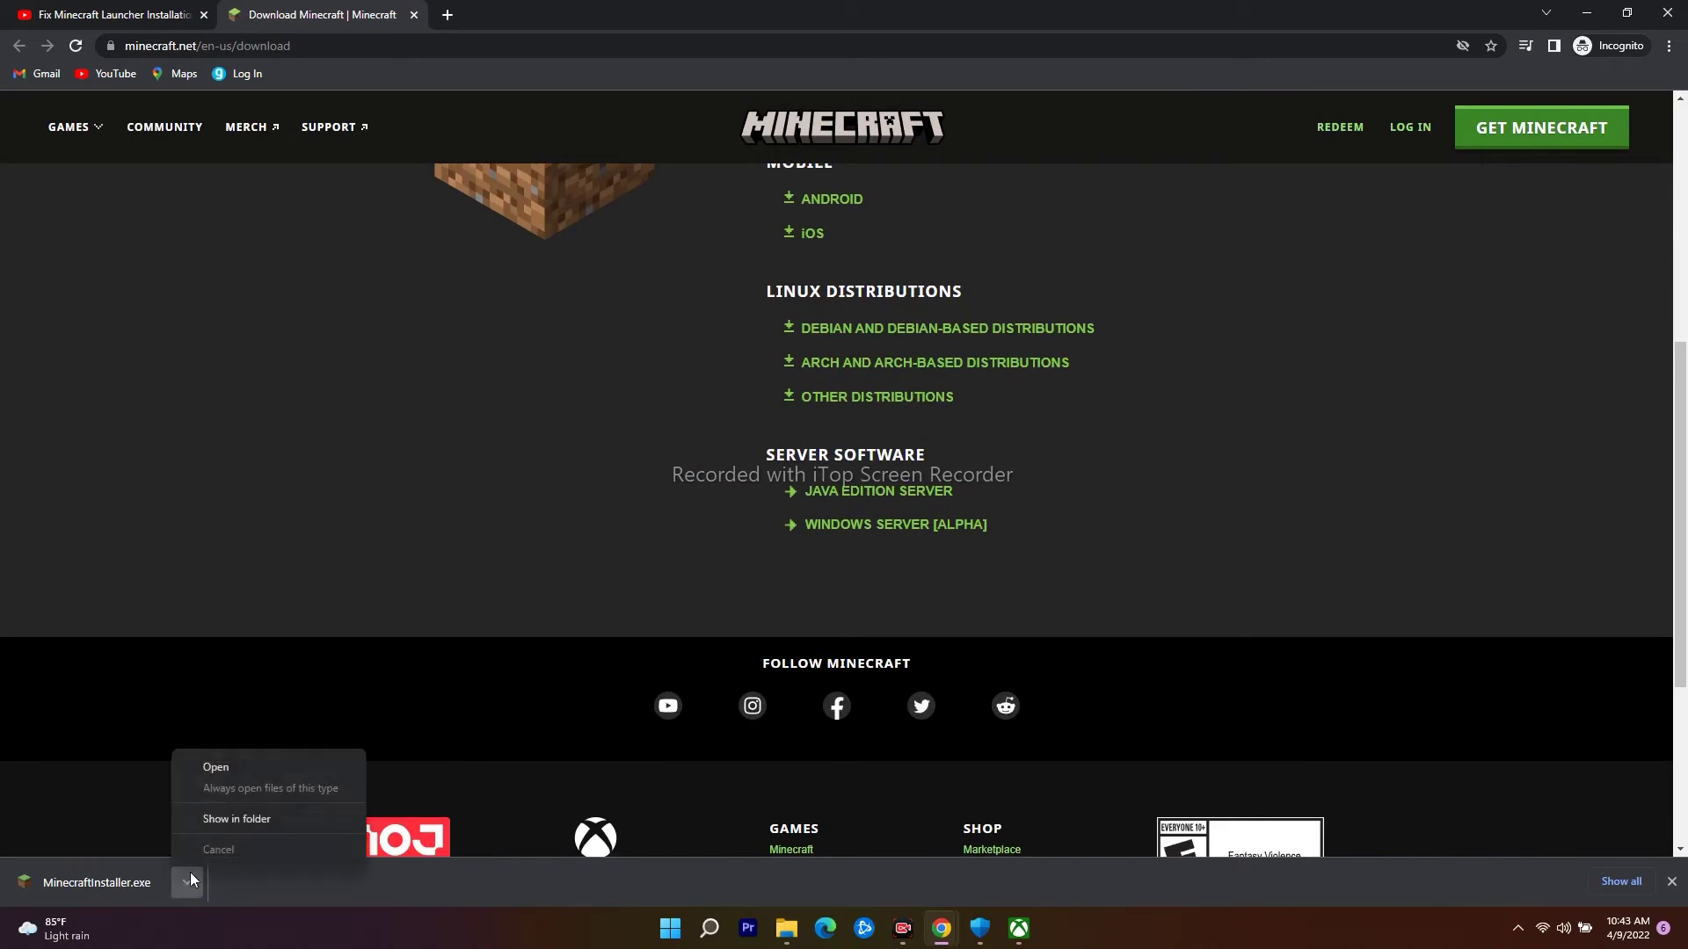
{"action": "left_click", "coordinate": [235, 767]}
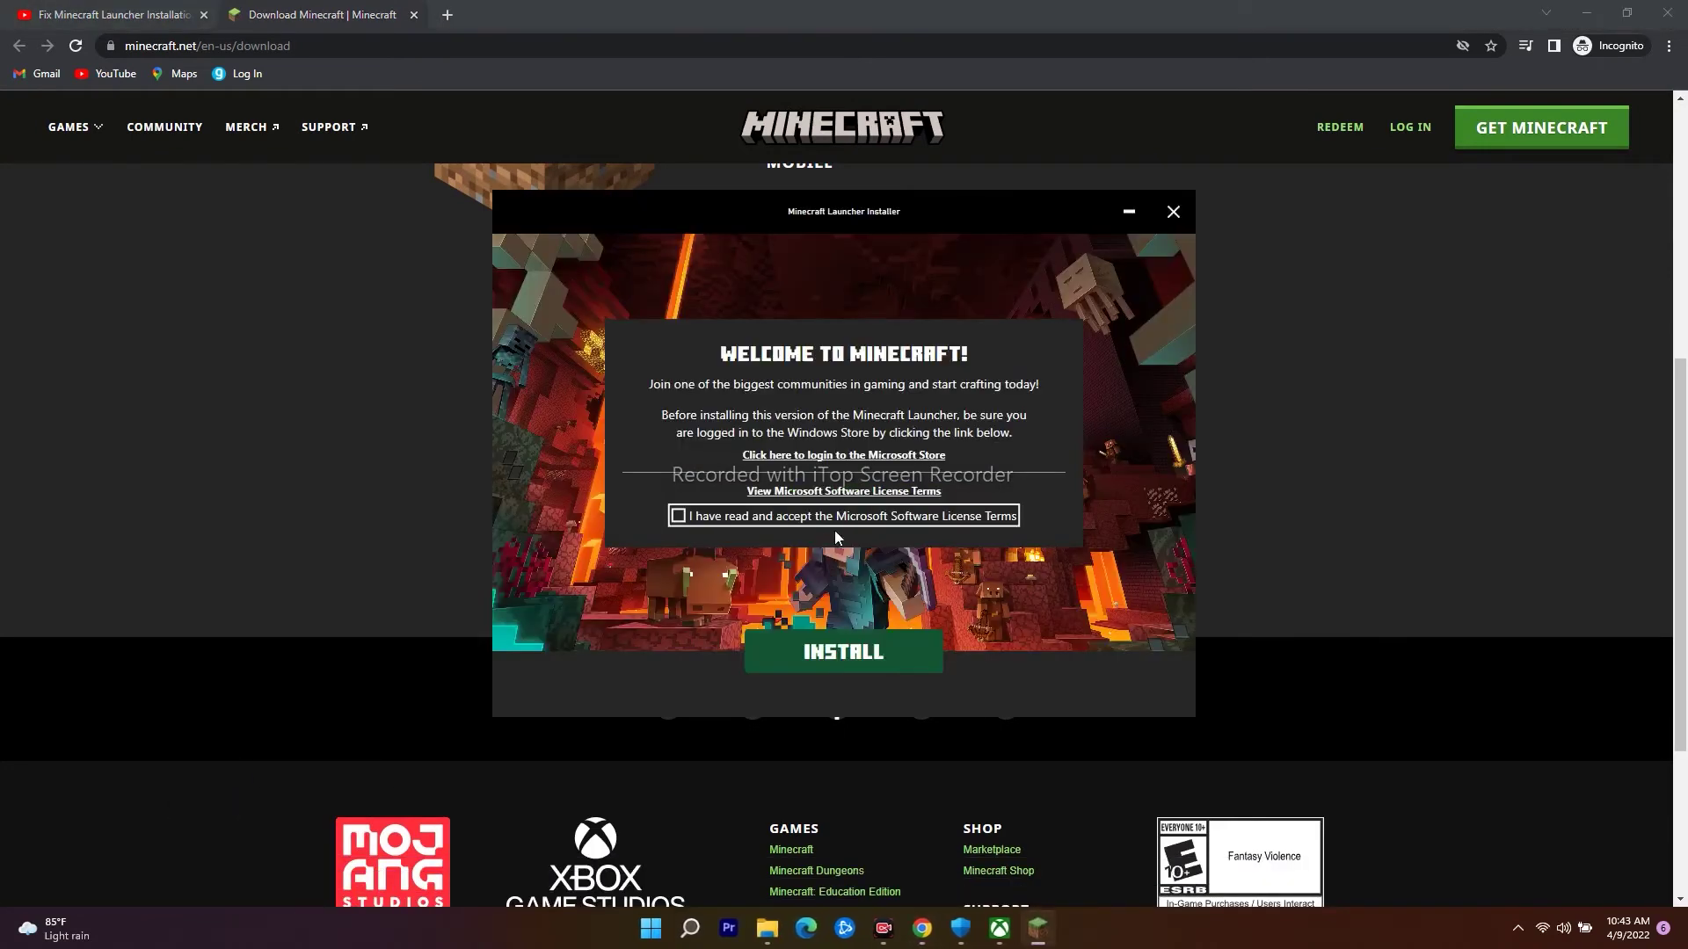
Accept the Microsoft Software License Terms, start installing the Minecraft Launcher and minimize the installer.
{"action": "left_click", "coordinate": [747, 521]}
{"action": "left_click", "coordinate": [800, 650]}
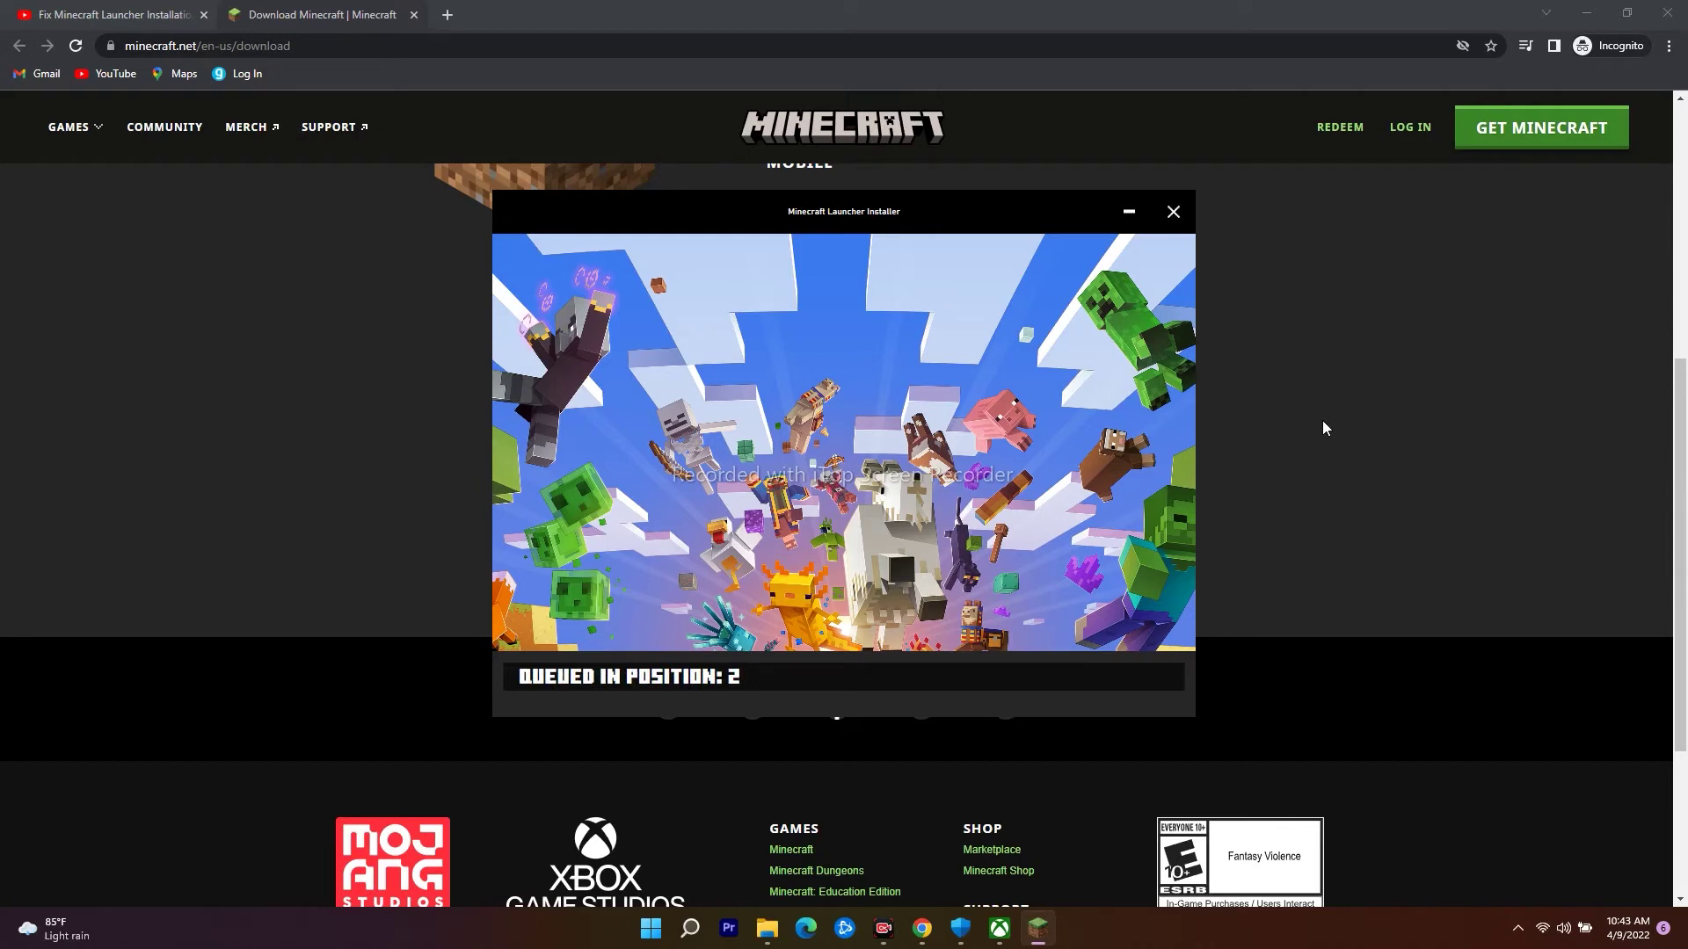
{"action": "left_click", "coordinate": [1129, 212]}
Select the full Get-AppxPackage PowerShell command under Step 4 of the video description and minimize Chrome.
{"action": "scroll", "coordinate": [1243, 473], "scroll_direction": "up", "scroll_amount": 3}
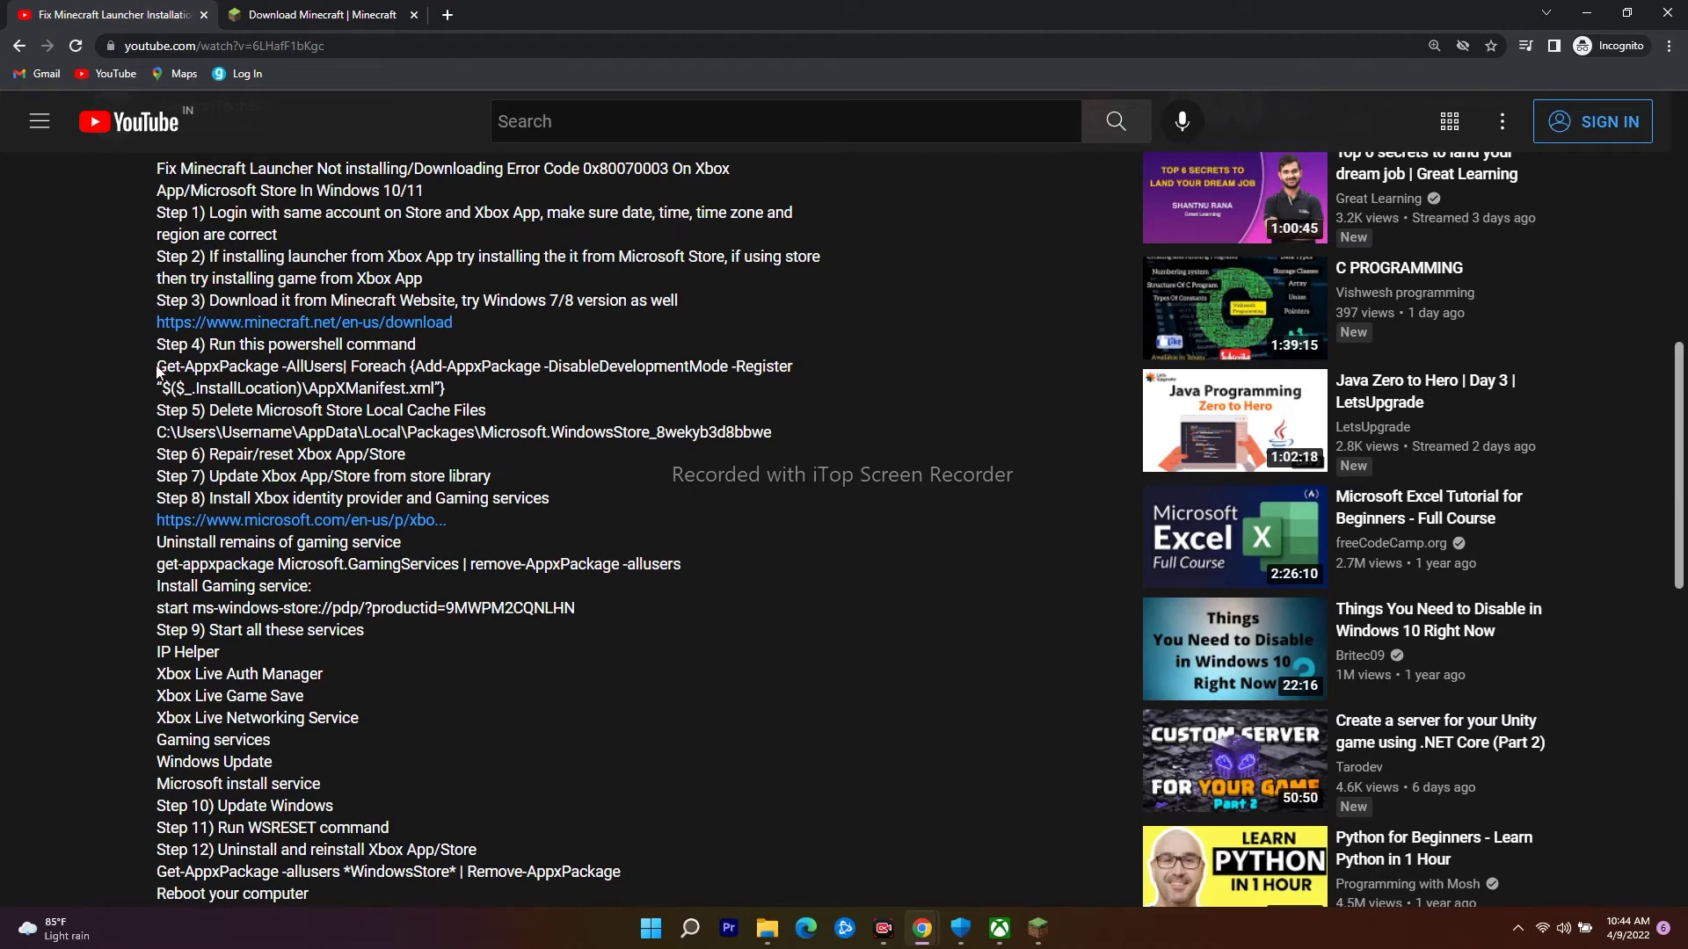
{"action": "left_click_drag", "start_coordinate": [166, 369], "coordinate": [436, 384]}
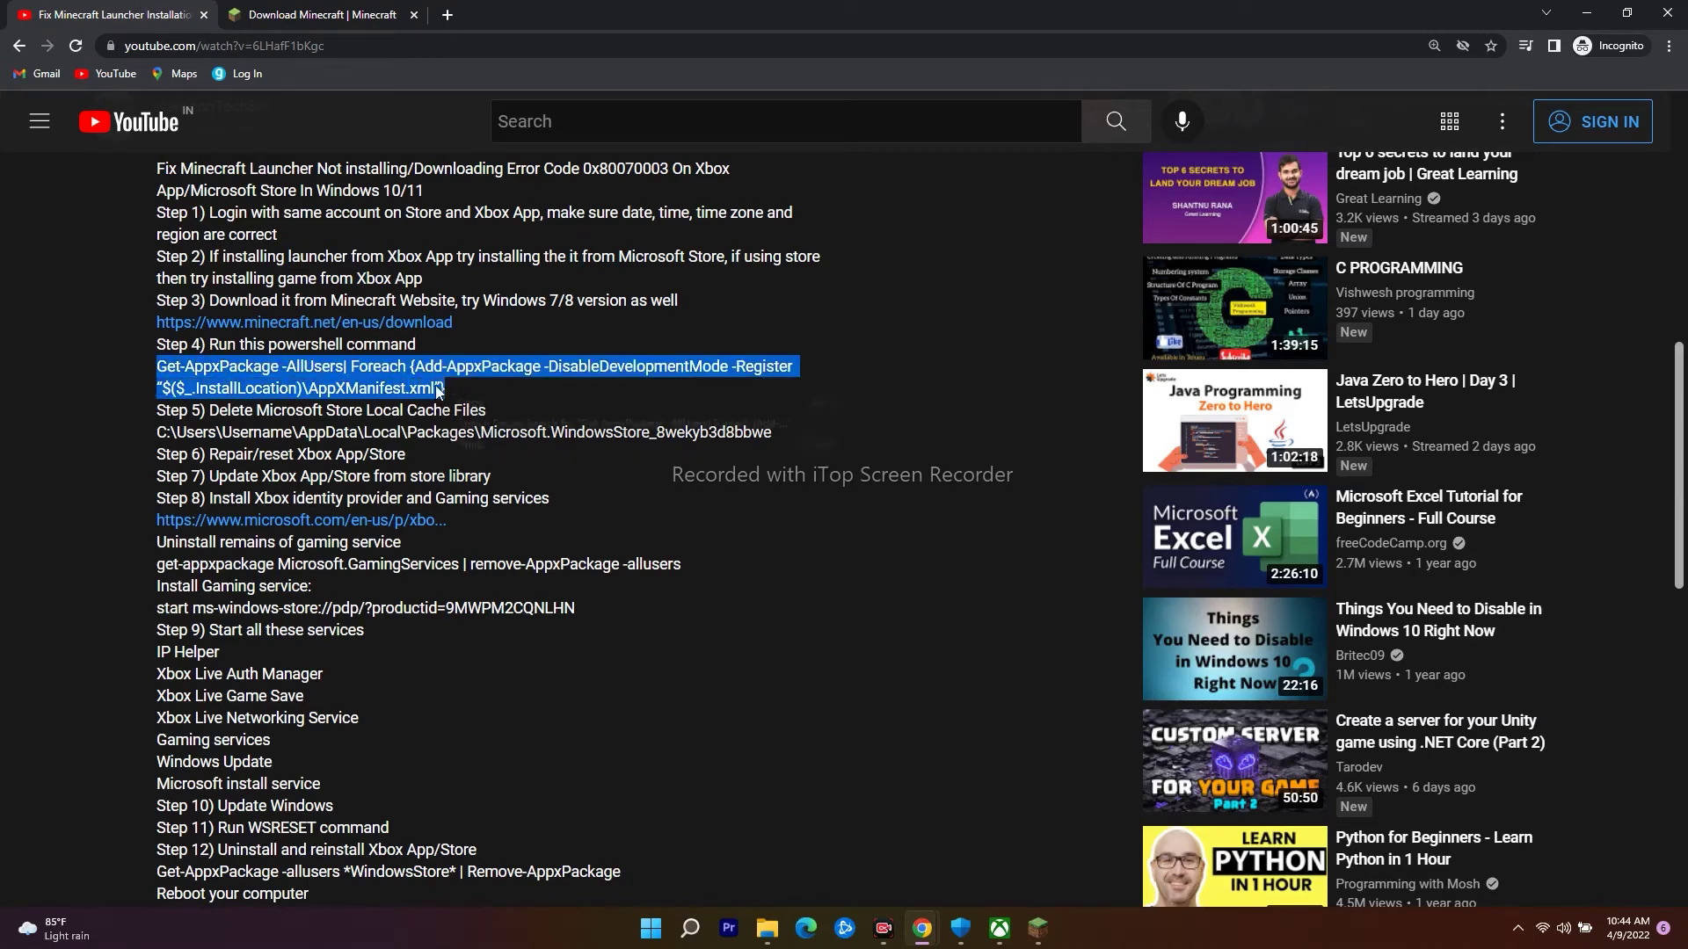
{"action": "left_click", "coordinate": [1587, 14]}
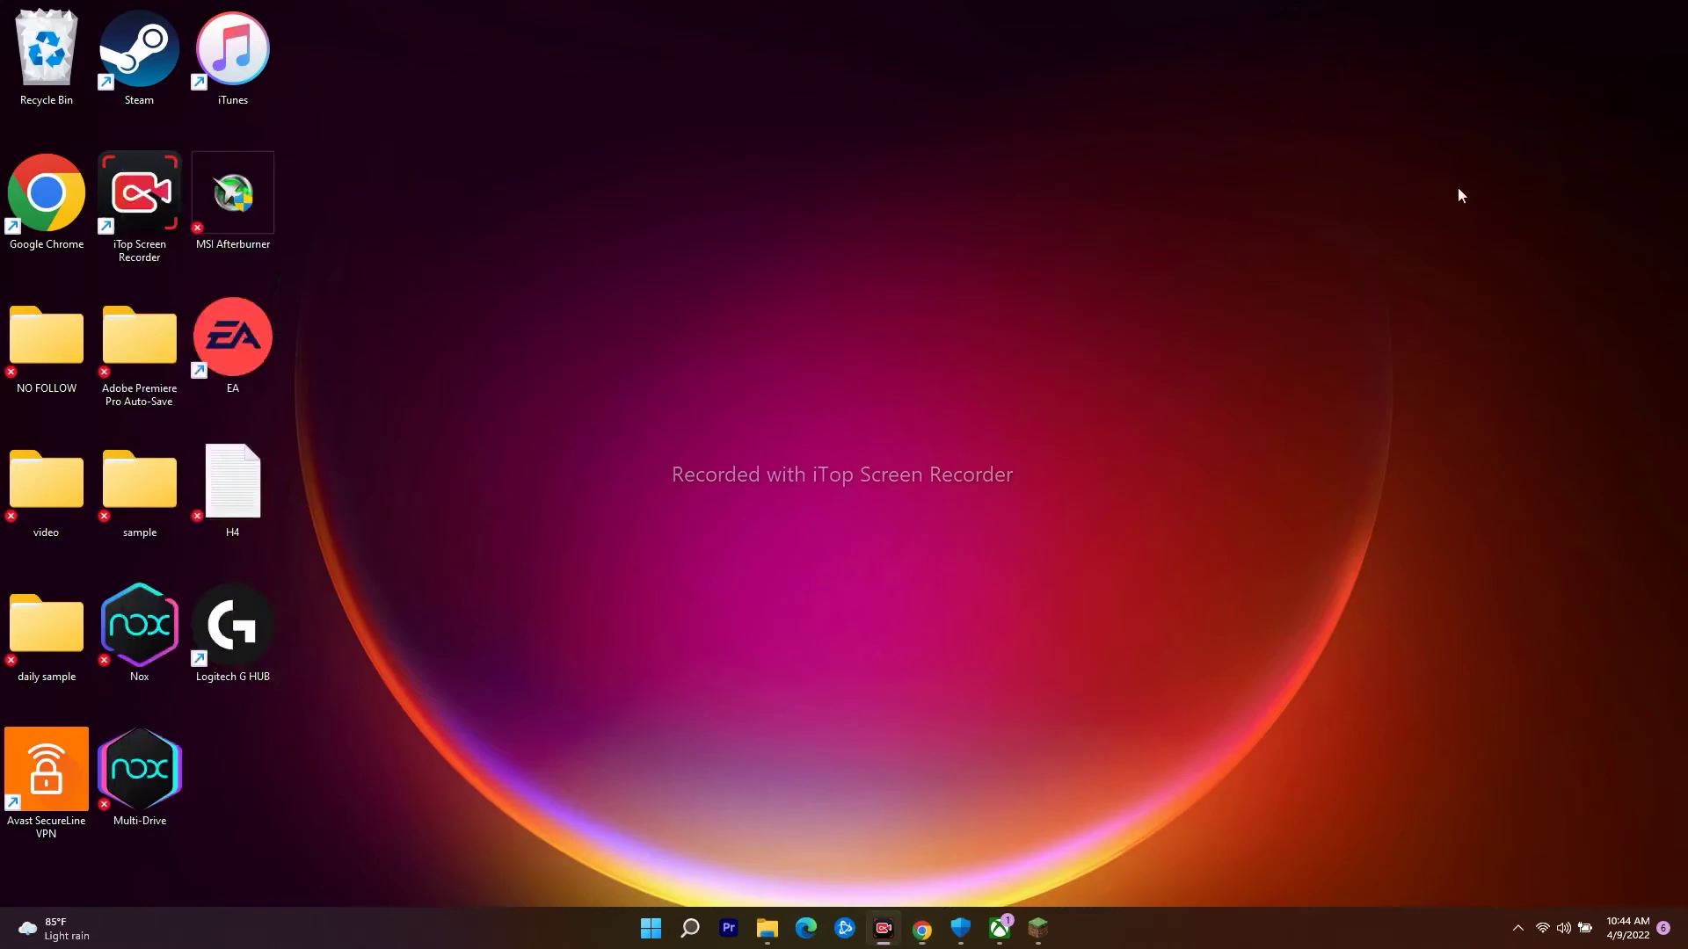
Open Windows PowerShell as administrator, run the copied Get-AppxPackage command and close the PowerShell window.
{"action": "left_click", "coordinate": [709, 934]}
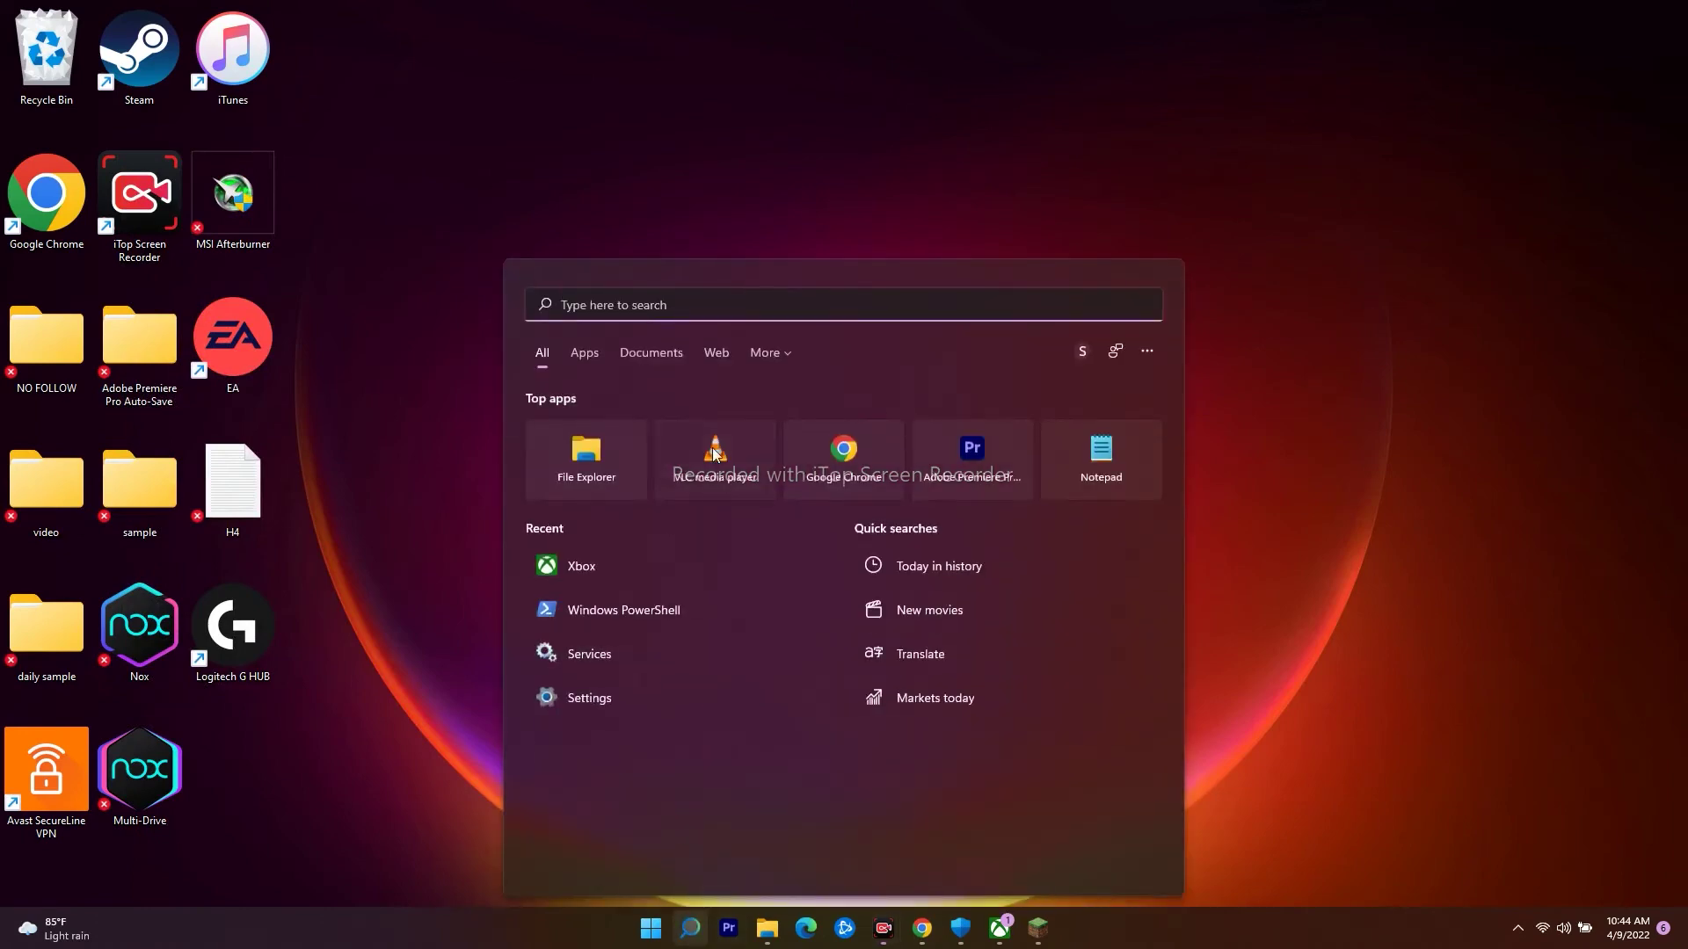
{"action": "type", "text": "power"}
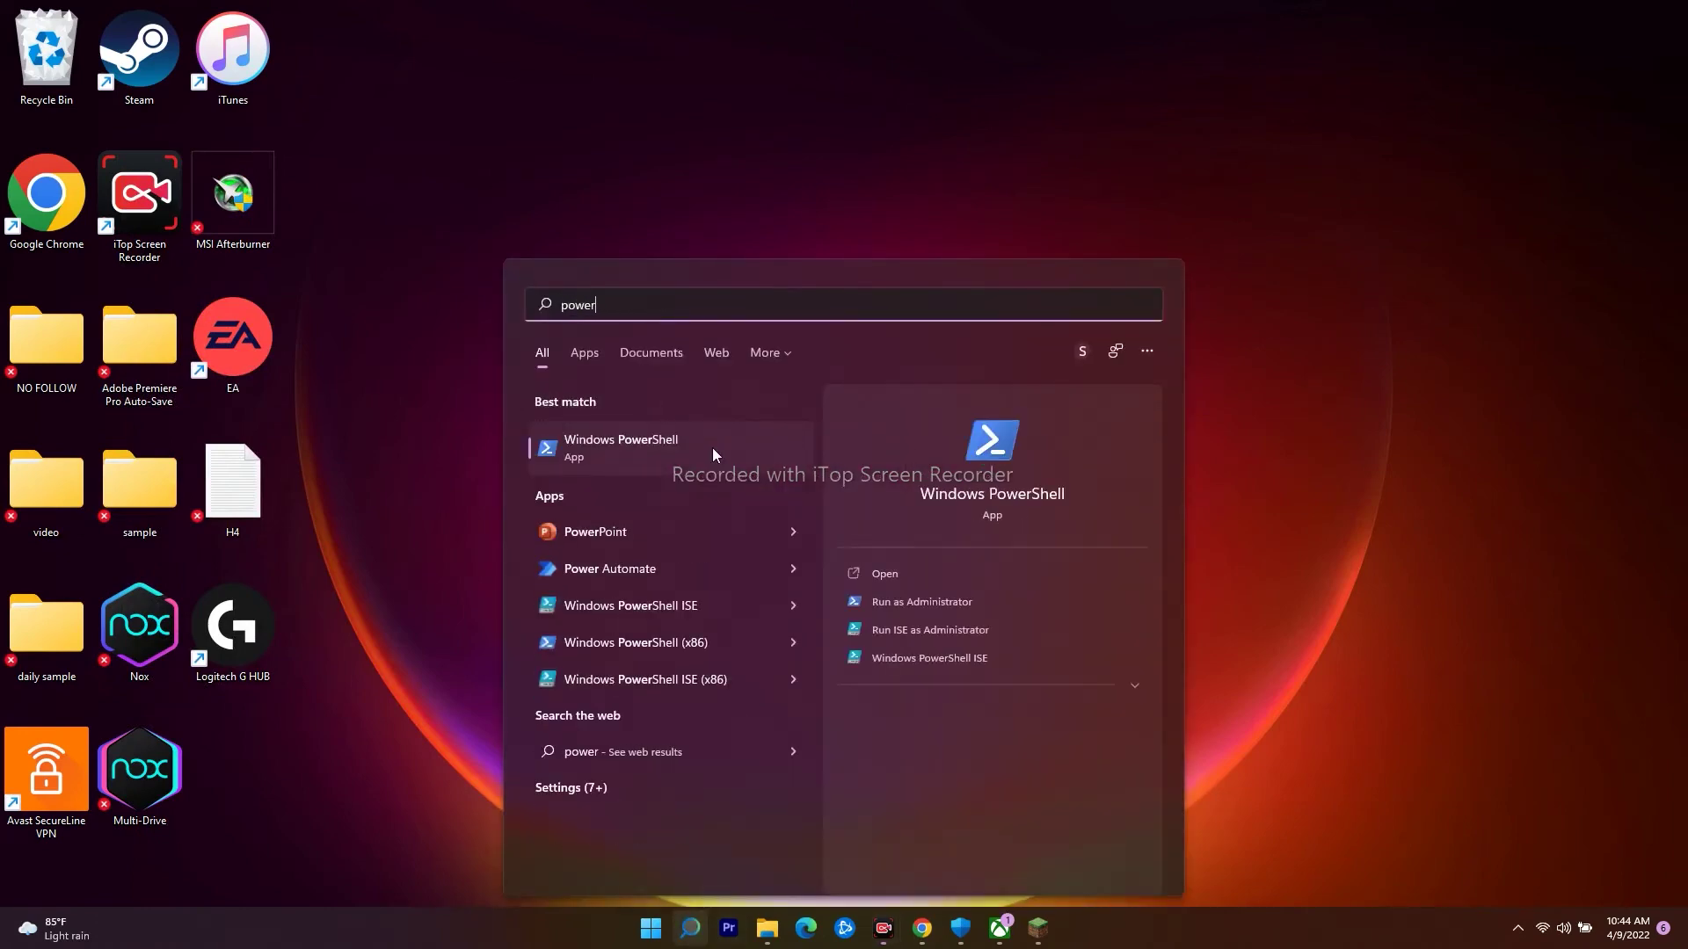
{"action": "left_click", "coordinate": [903, 609]}
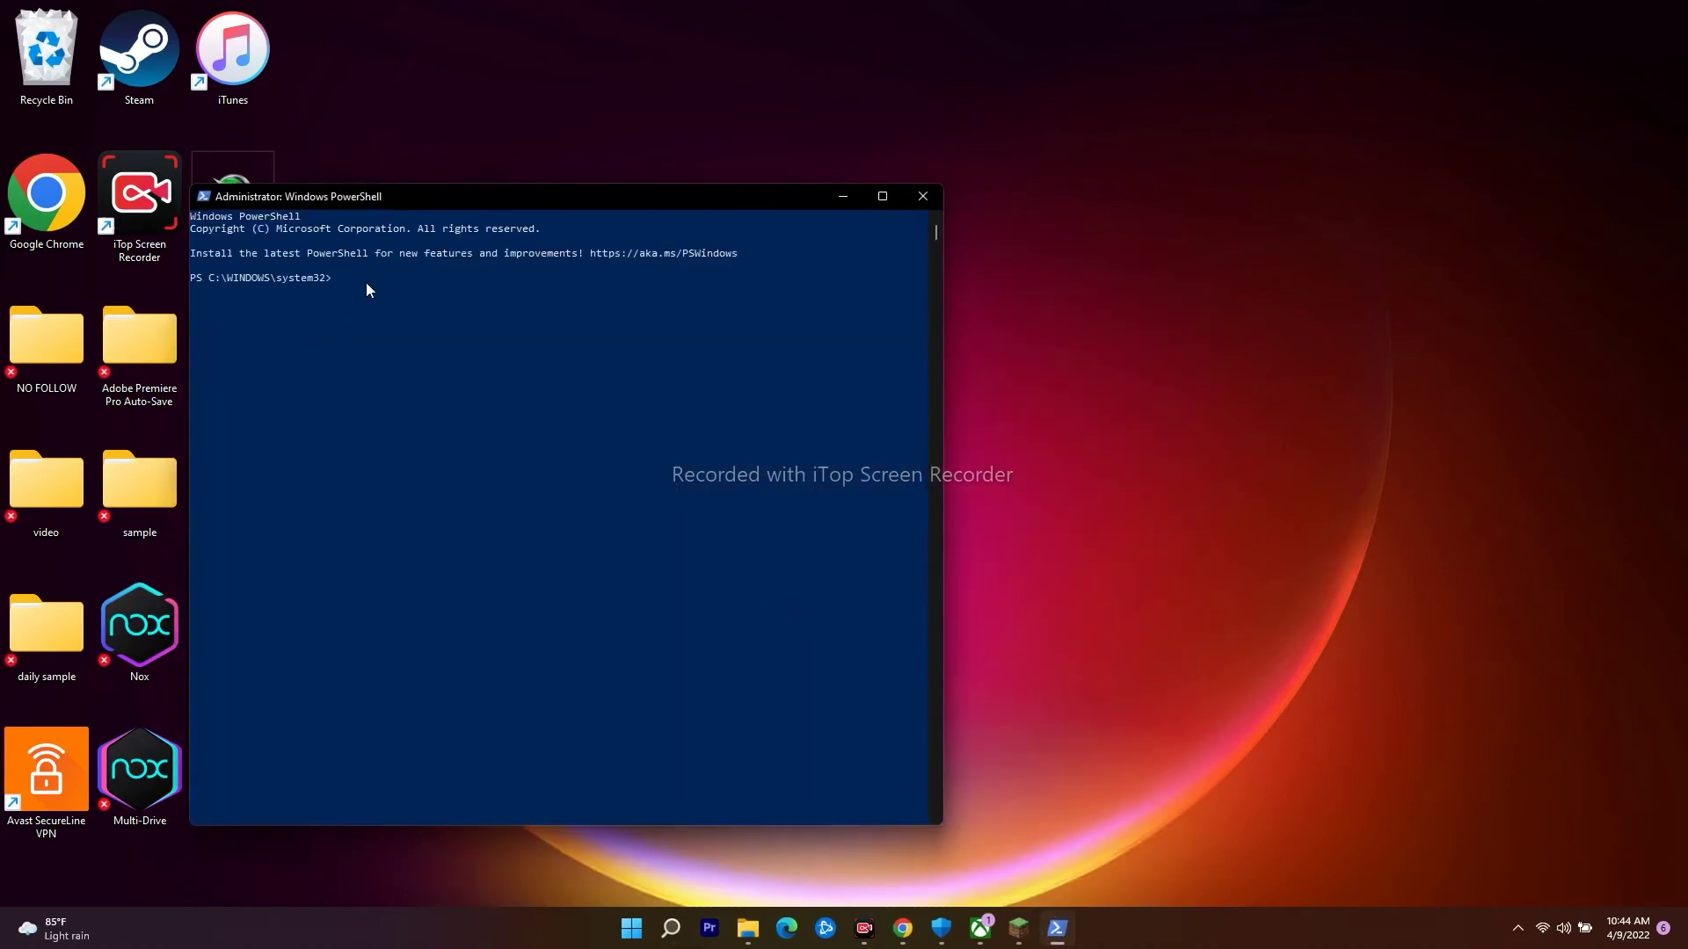
{"action": "right_click", "coordinate": [366, 282]}
{"action": "key", "text": "Return"}
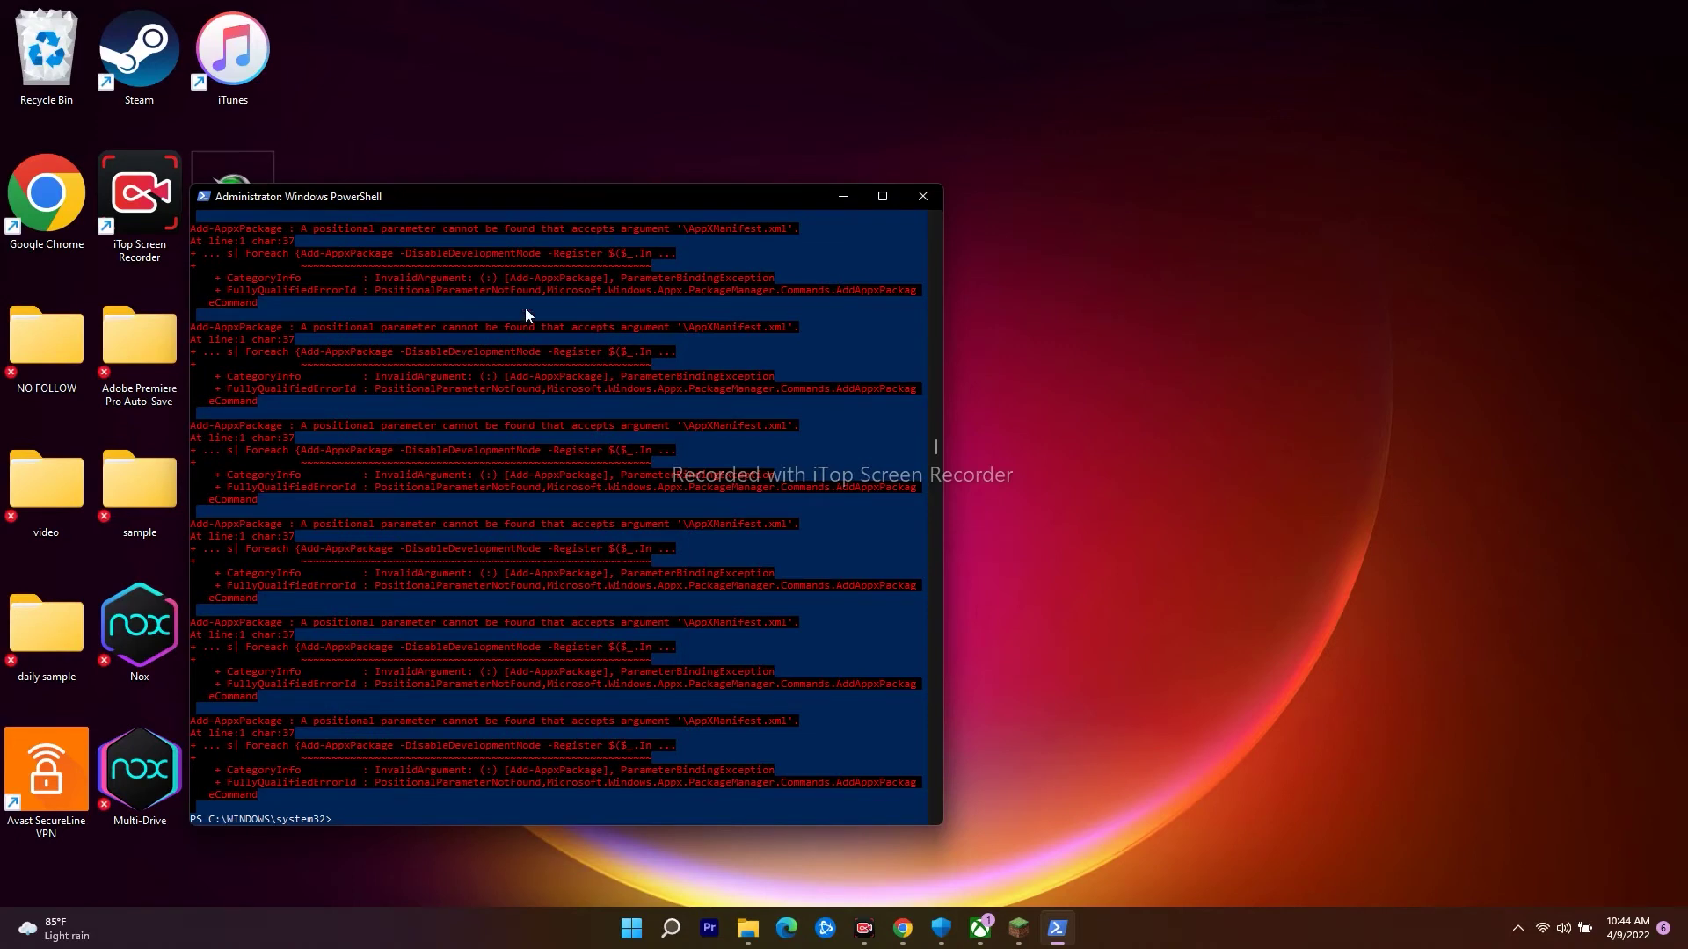
{"action": "left_click", "coordinate": [931, 197]}
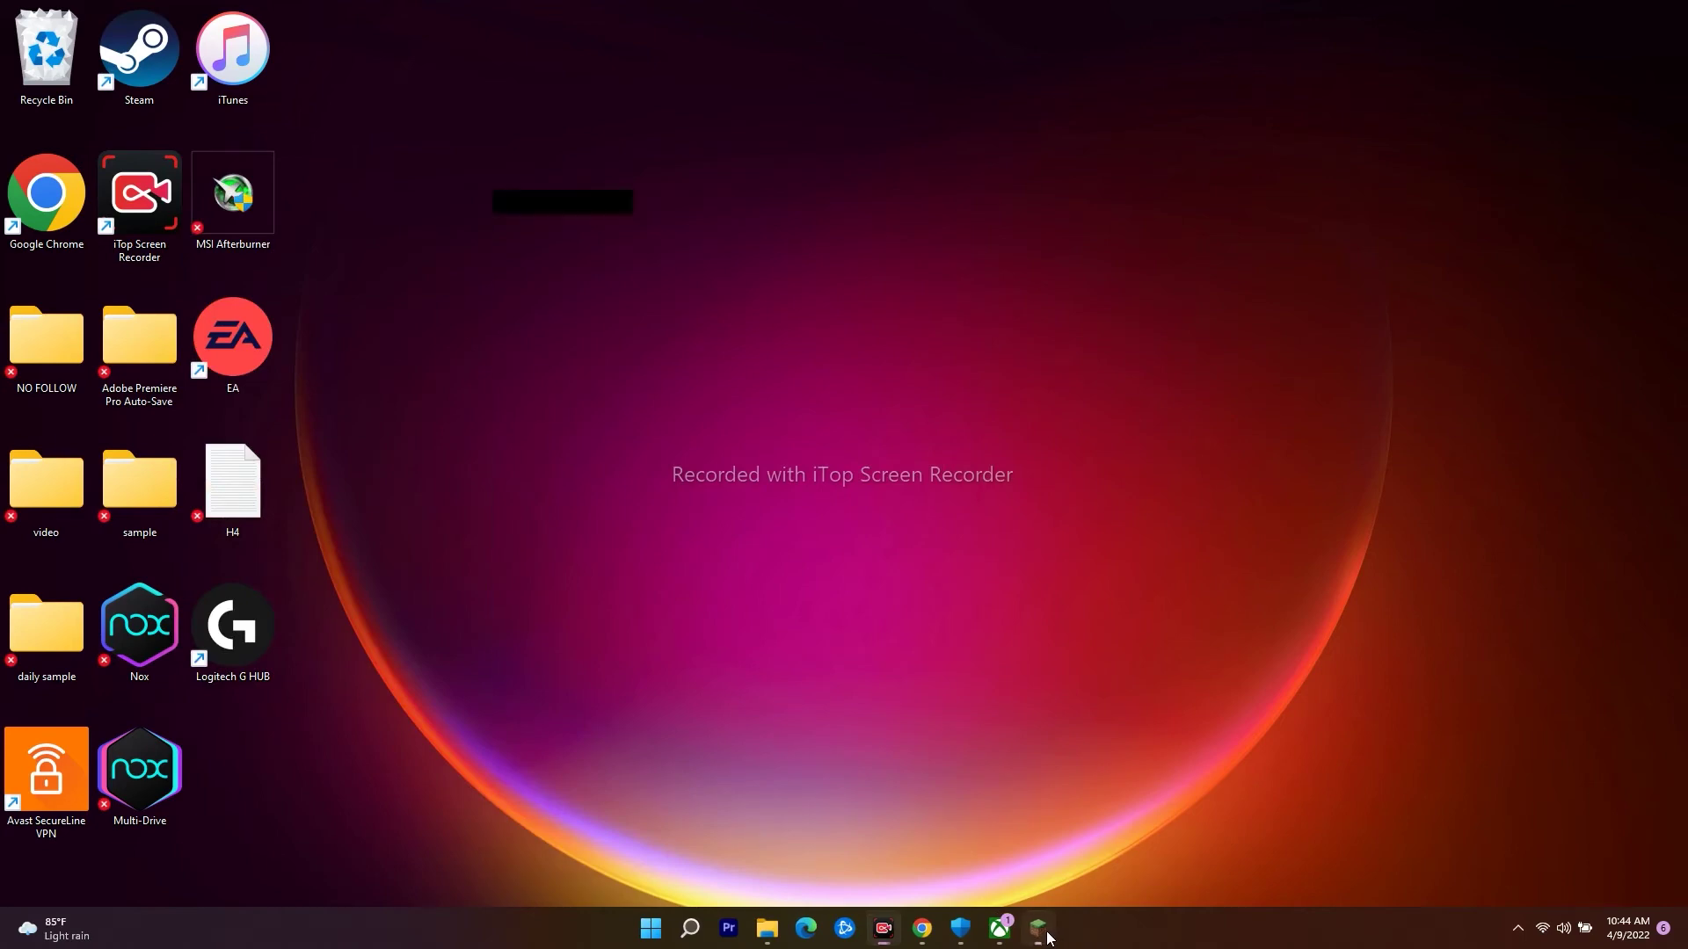
Open the Minecraft Launcher's Microsoft Store page from the installer, minimize the Store and close the installer.
{"action": "left_click", "coordinate": [1043, 932]}
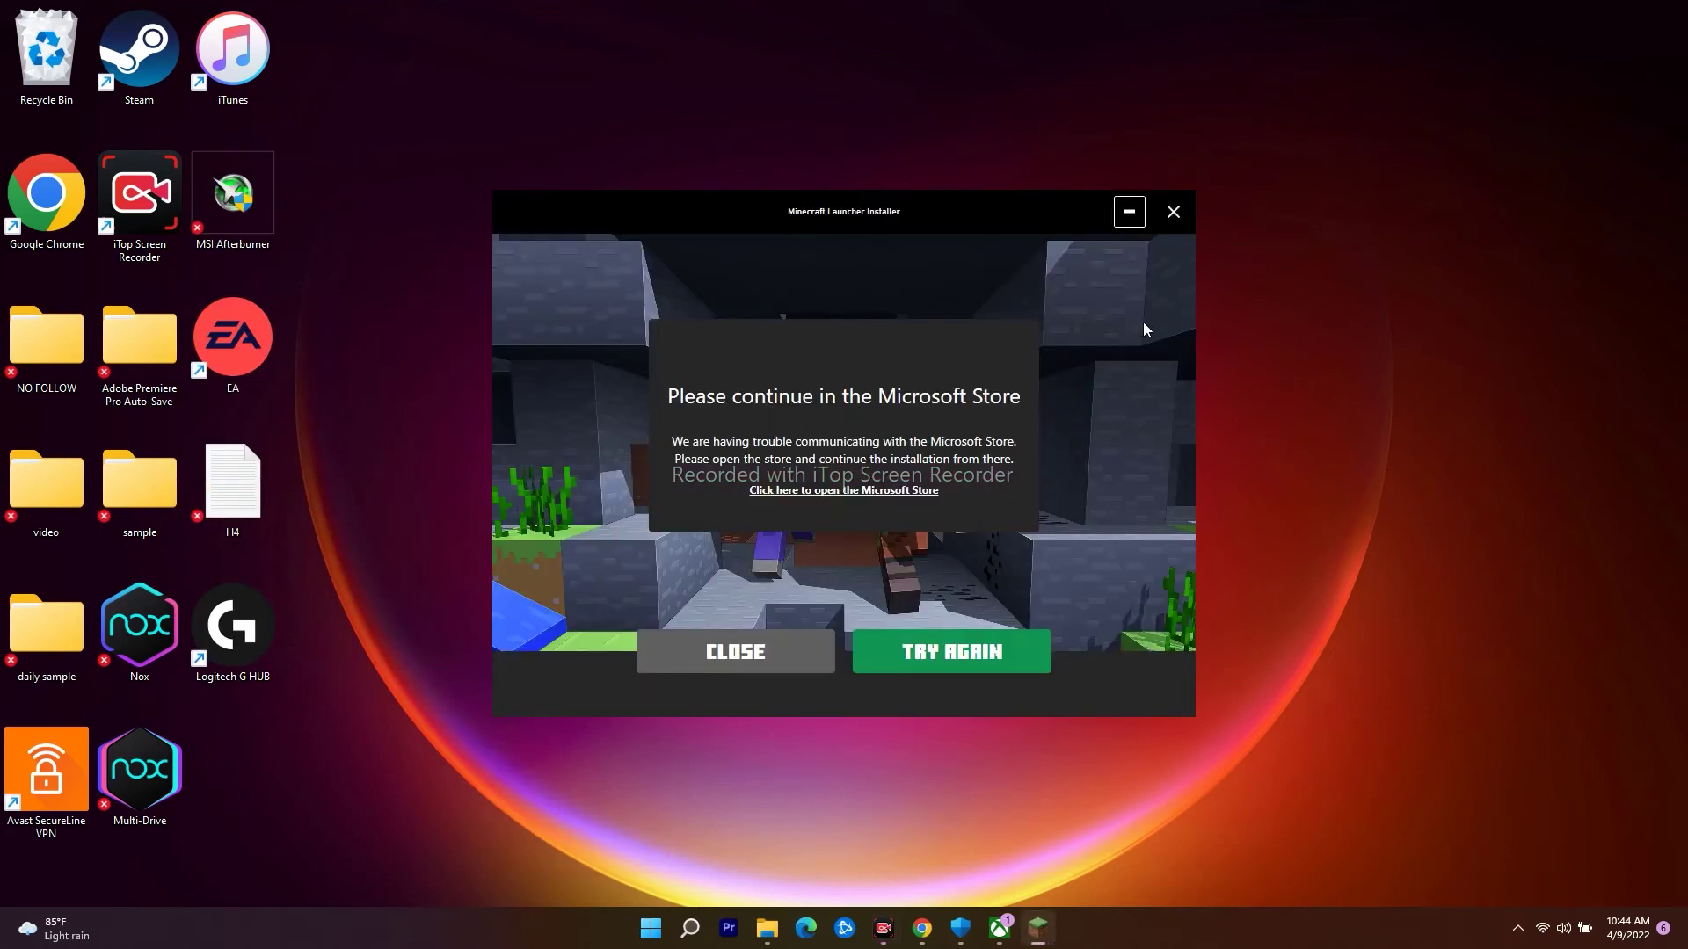
{"action": "left_click", "coordinate": [871, 494]}
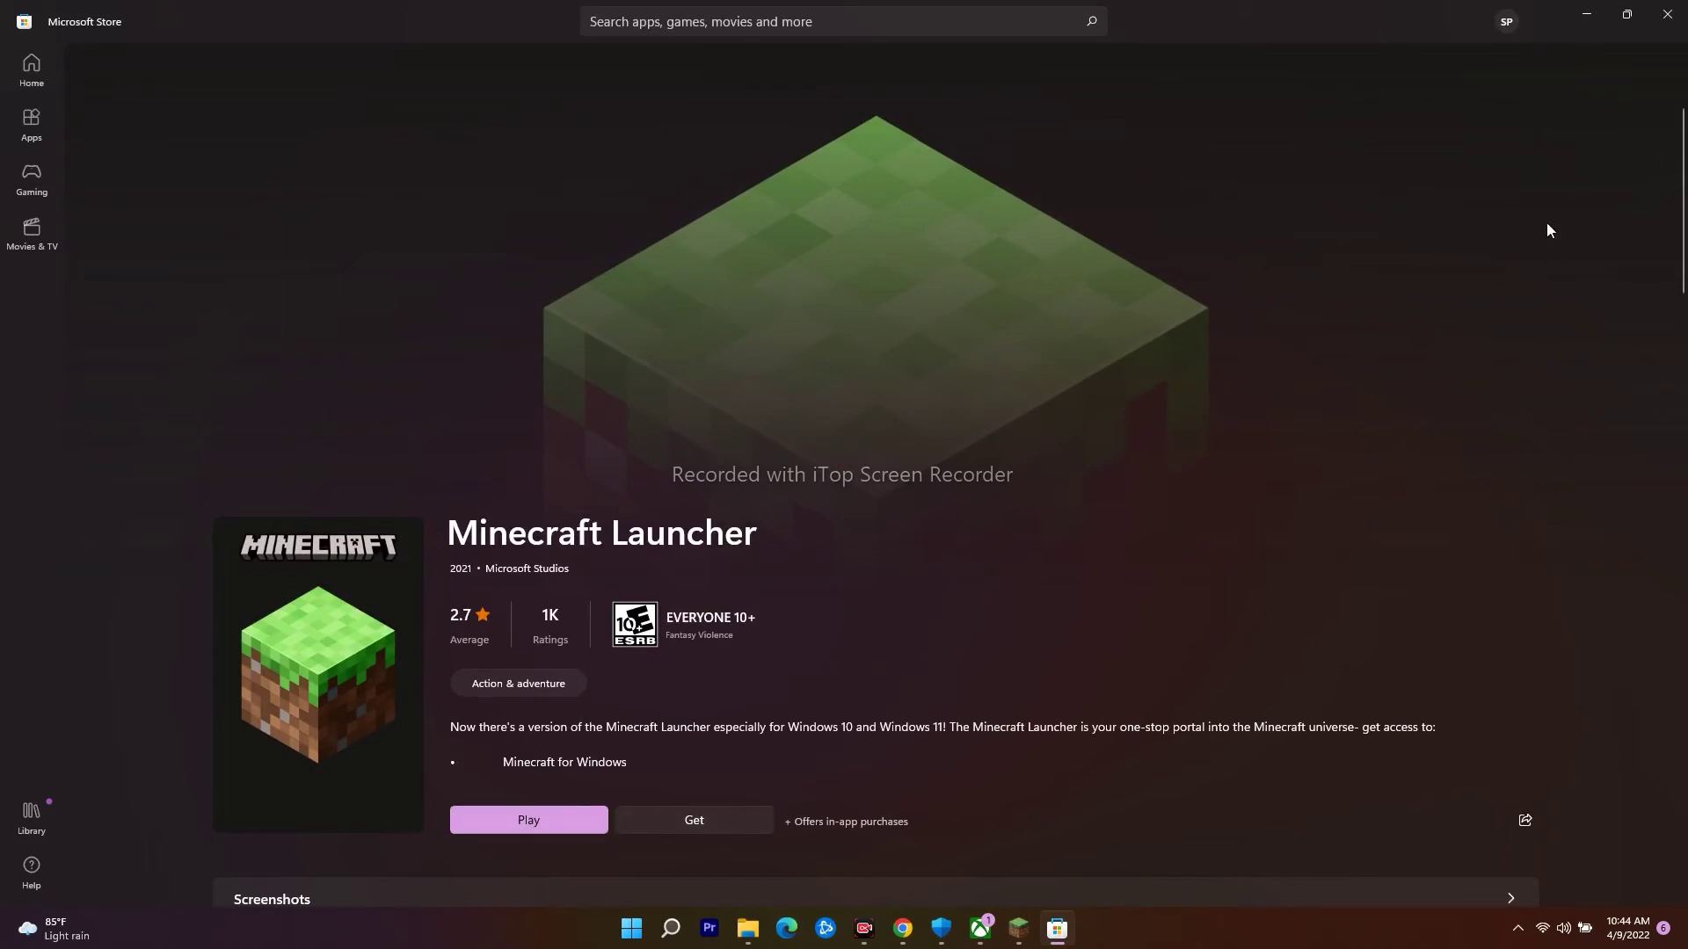
{"action": "left_click", "coordinate": [1588, 16]}
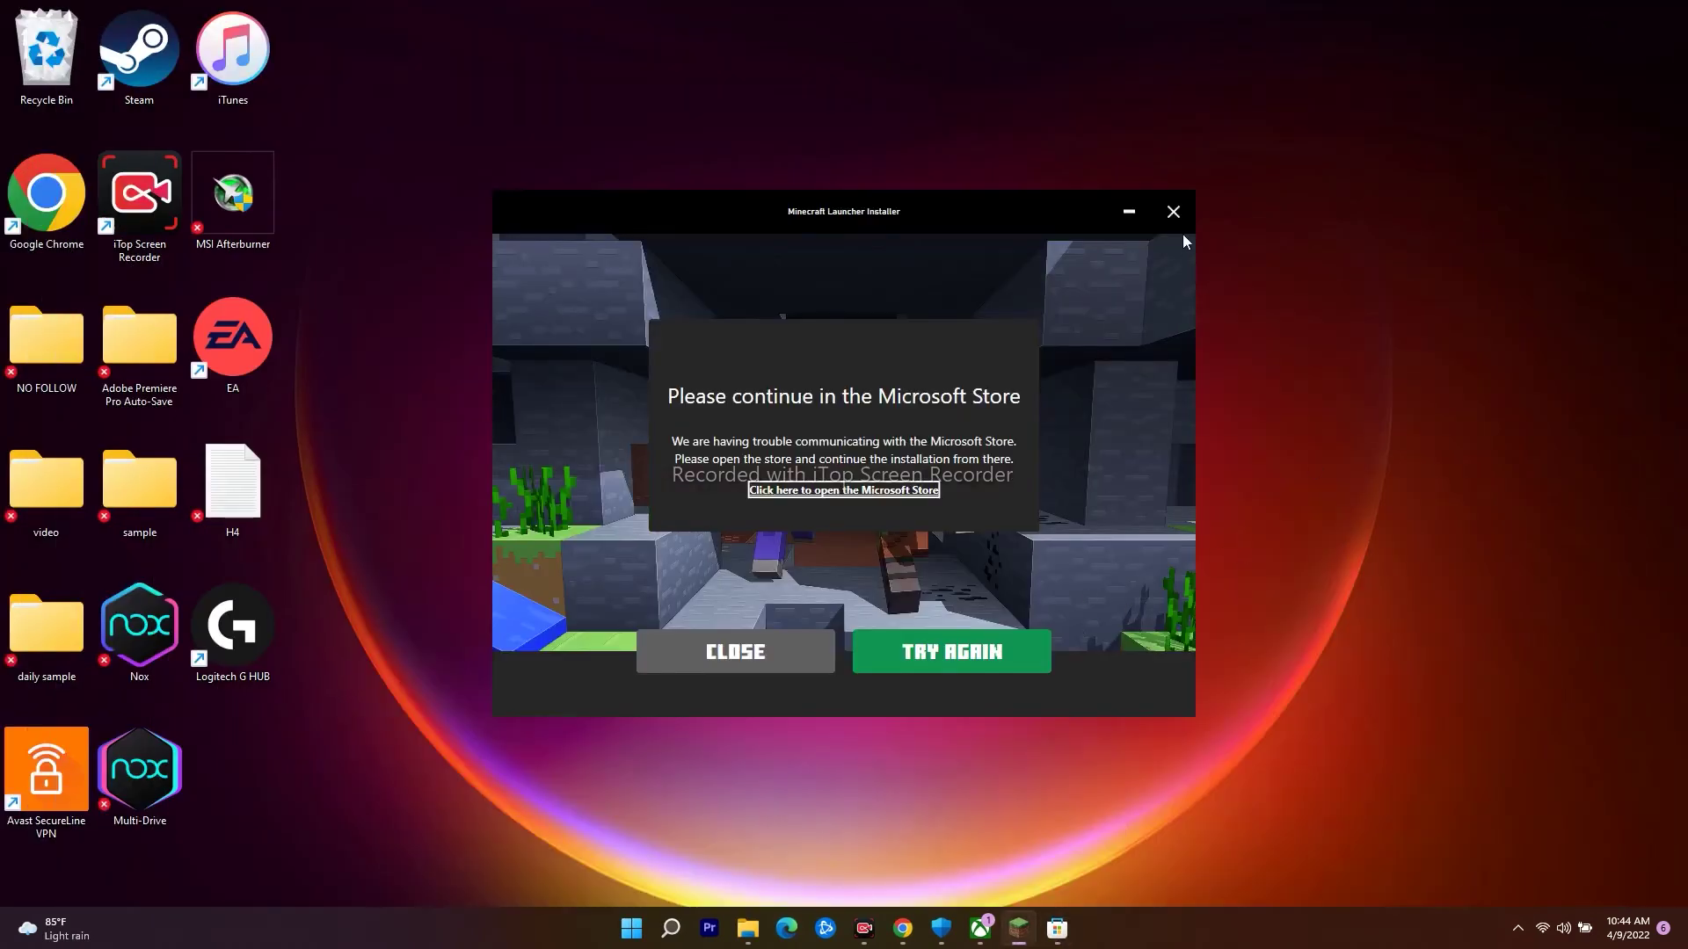
{"action": "left_click", "coordinate": [1173, 212]}
{"action": "left_click", "coordinate": [921, 492]}
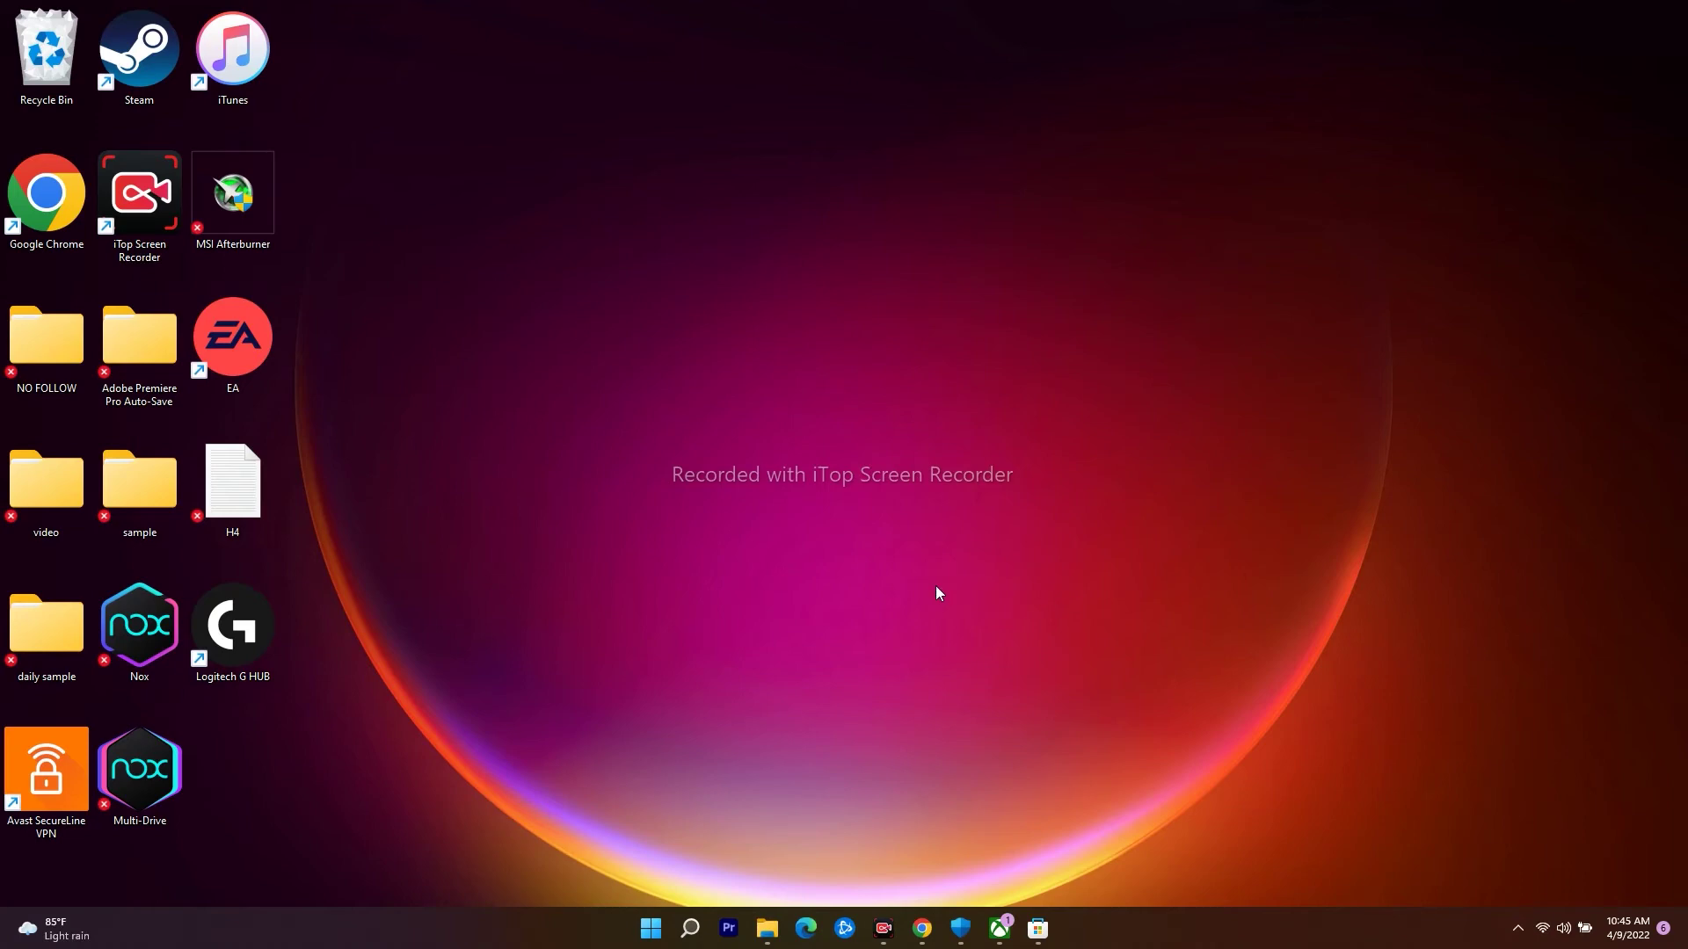
Open the Xbox app's settings from Windows search, then repair and reset the Xbox app.
{"action": "left_click", "coordinate": [691, 928]}
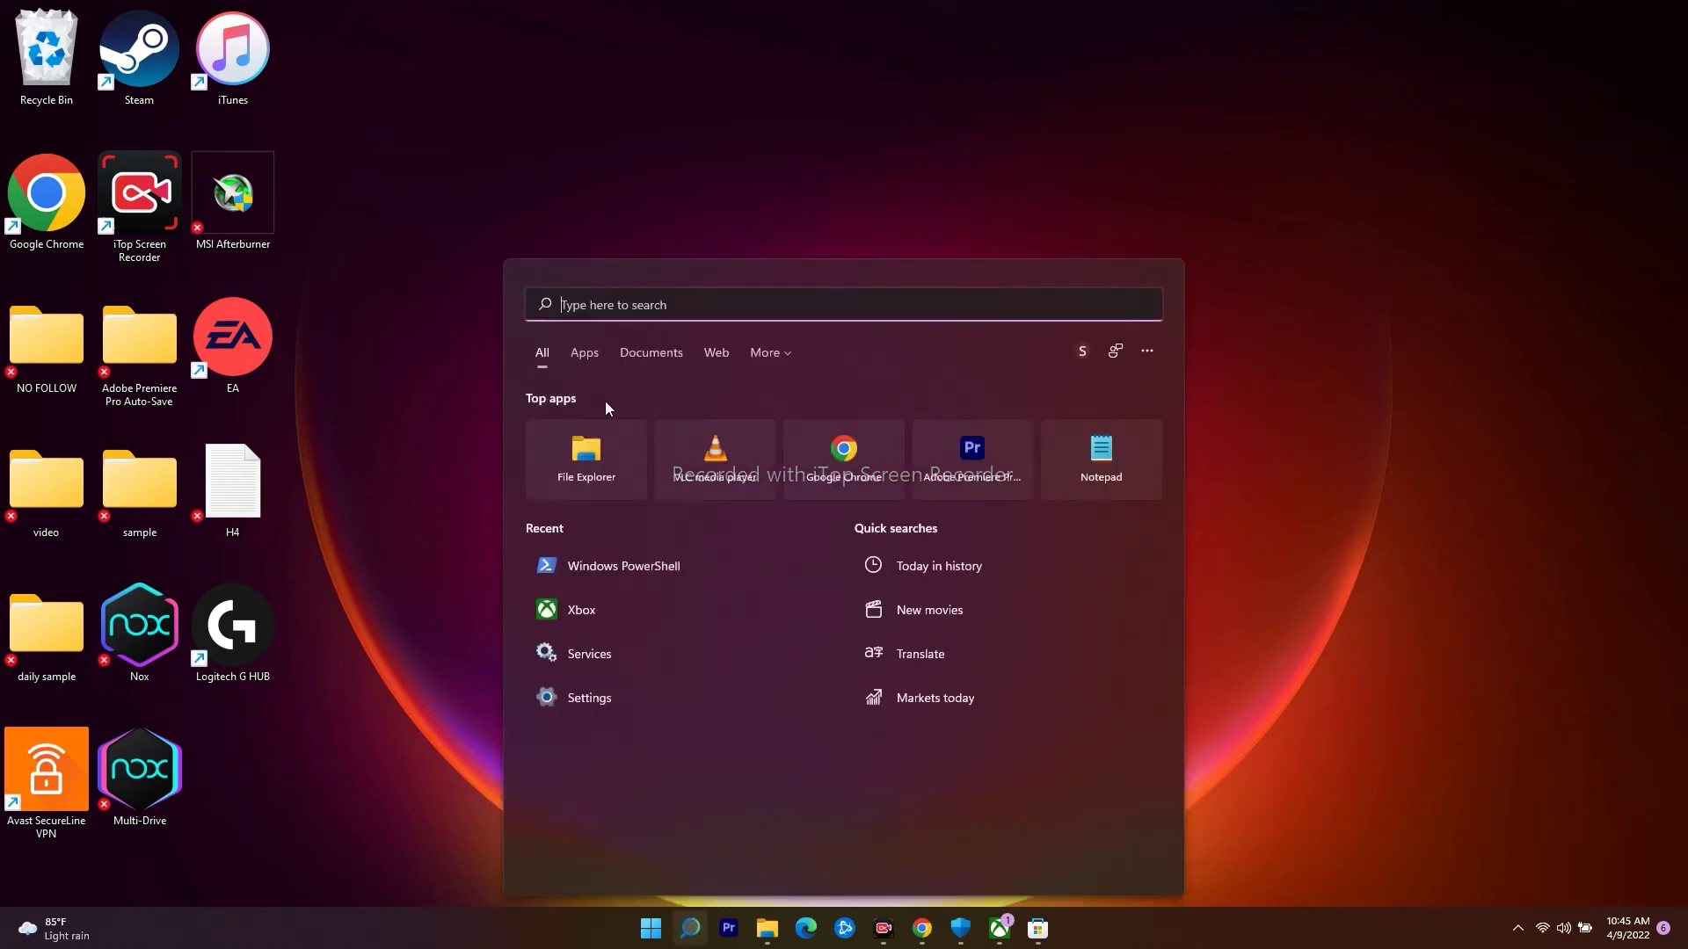
{"action": "right_click", "coordinate": [631, 616]}
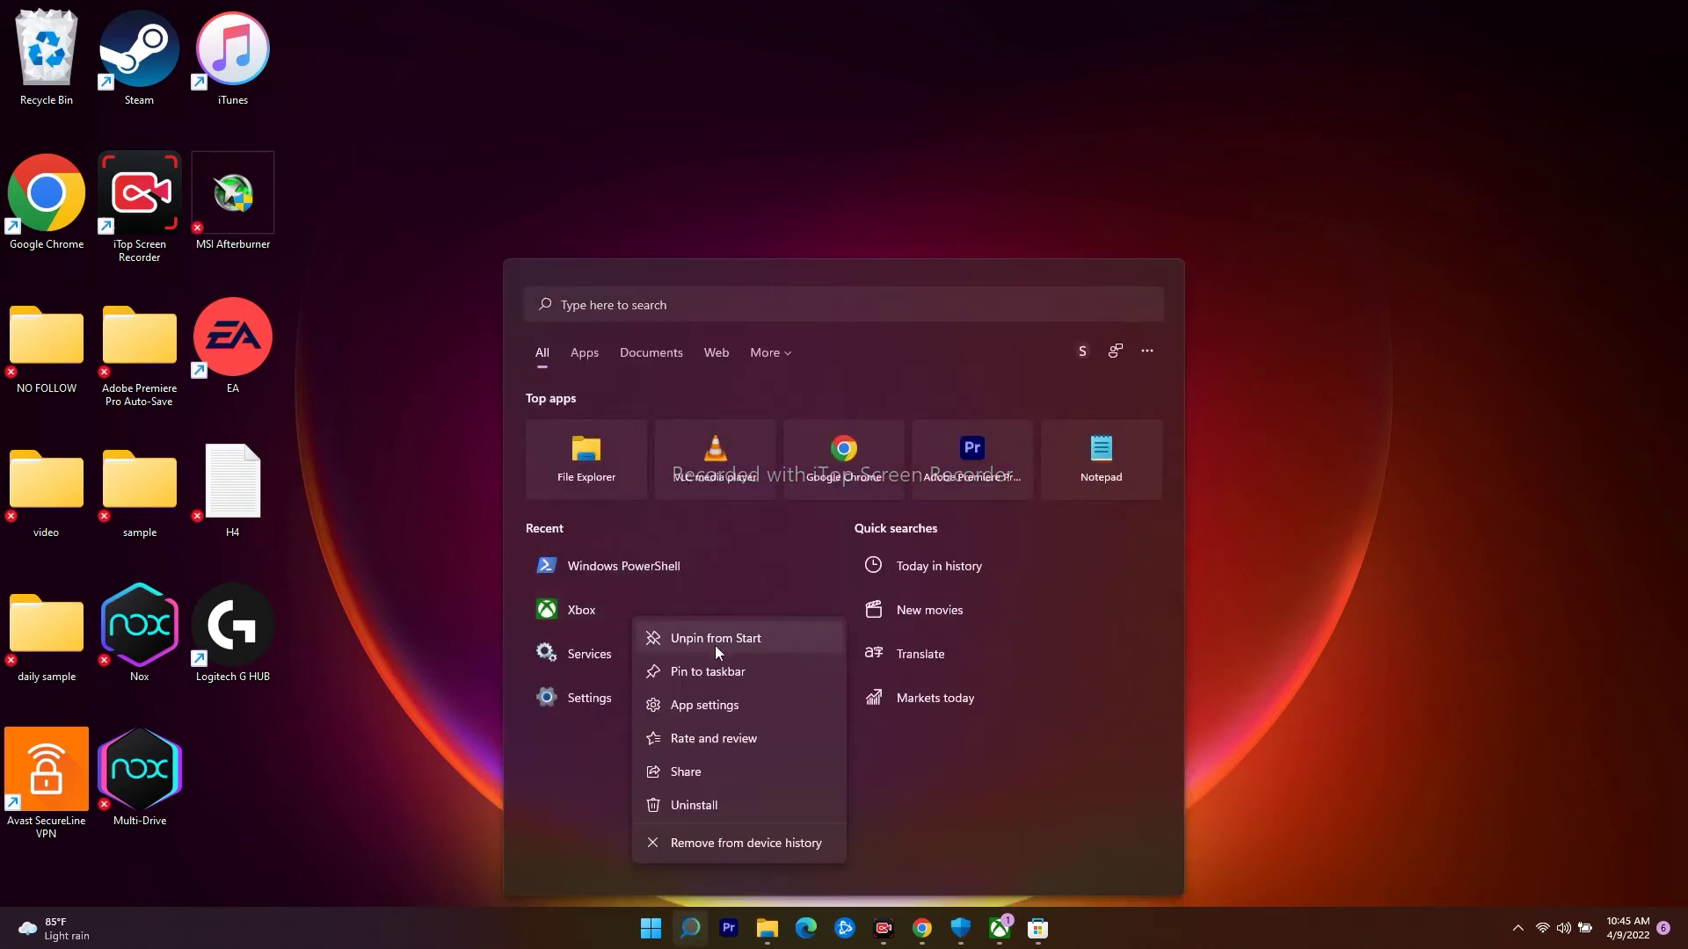
{"action": "key", "text": "Escape"}
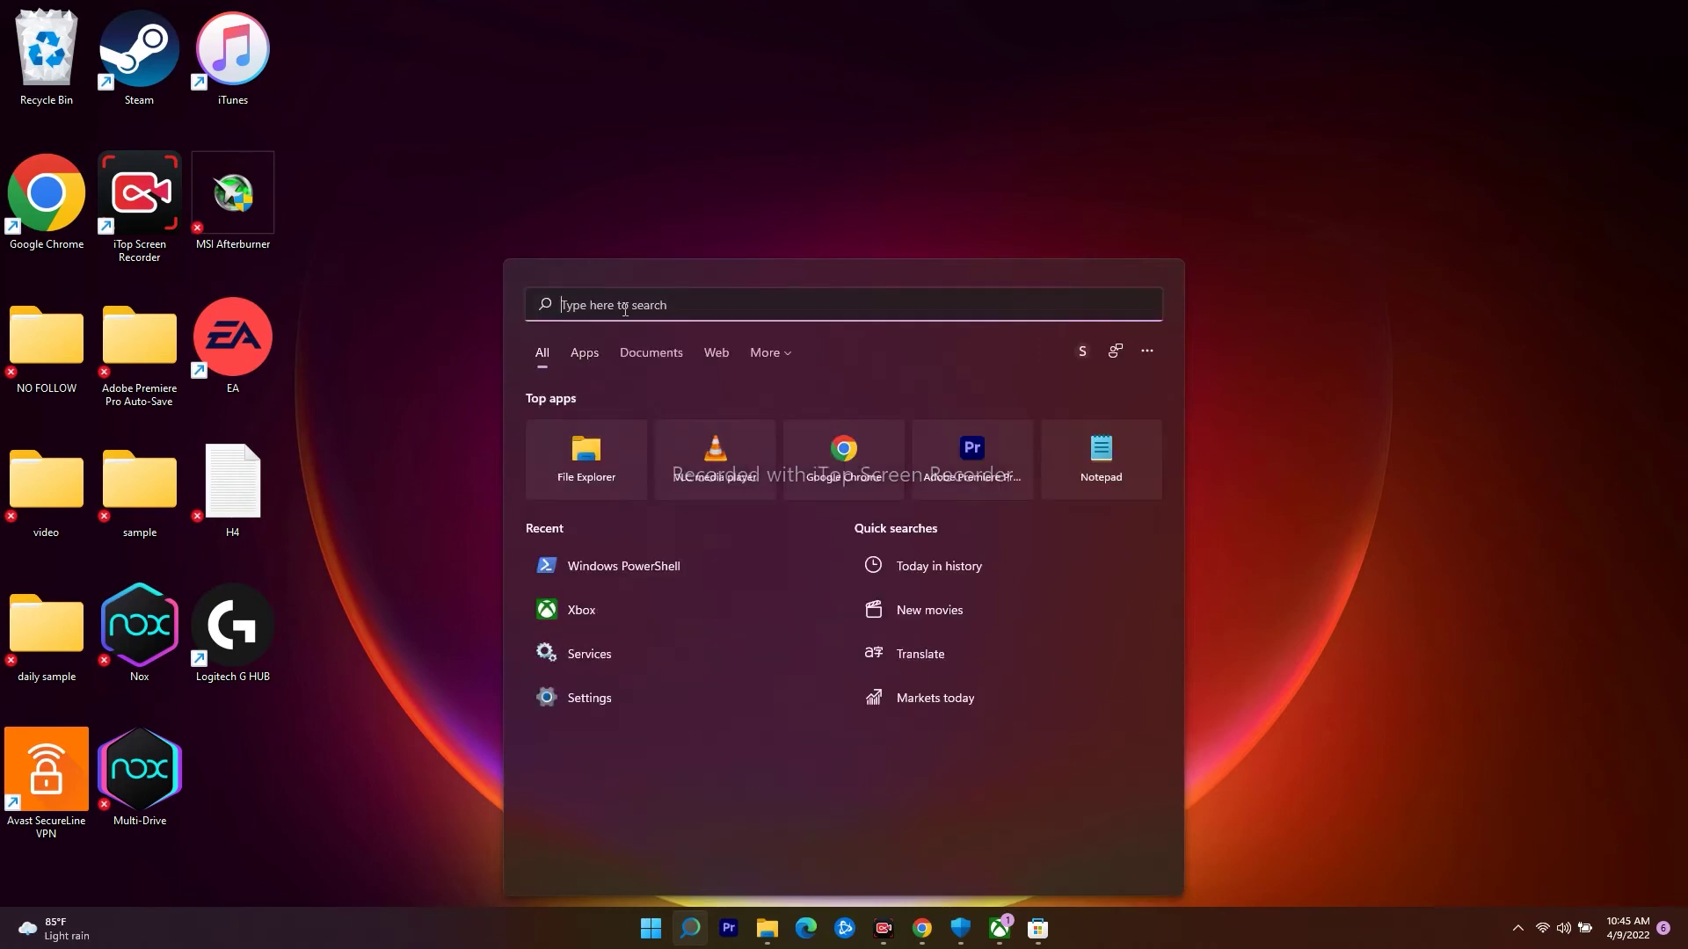
{"action": "right_click", "coordinate": [650, 616]}
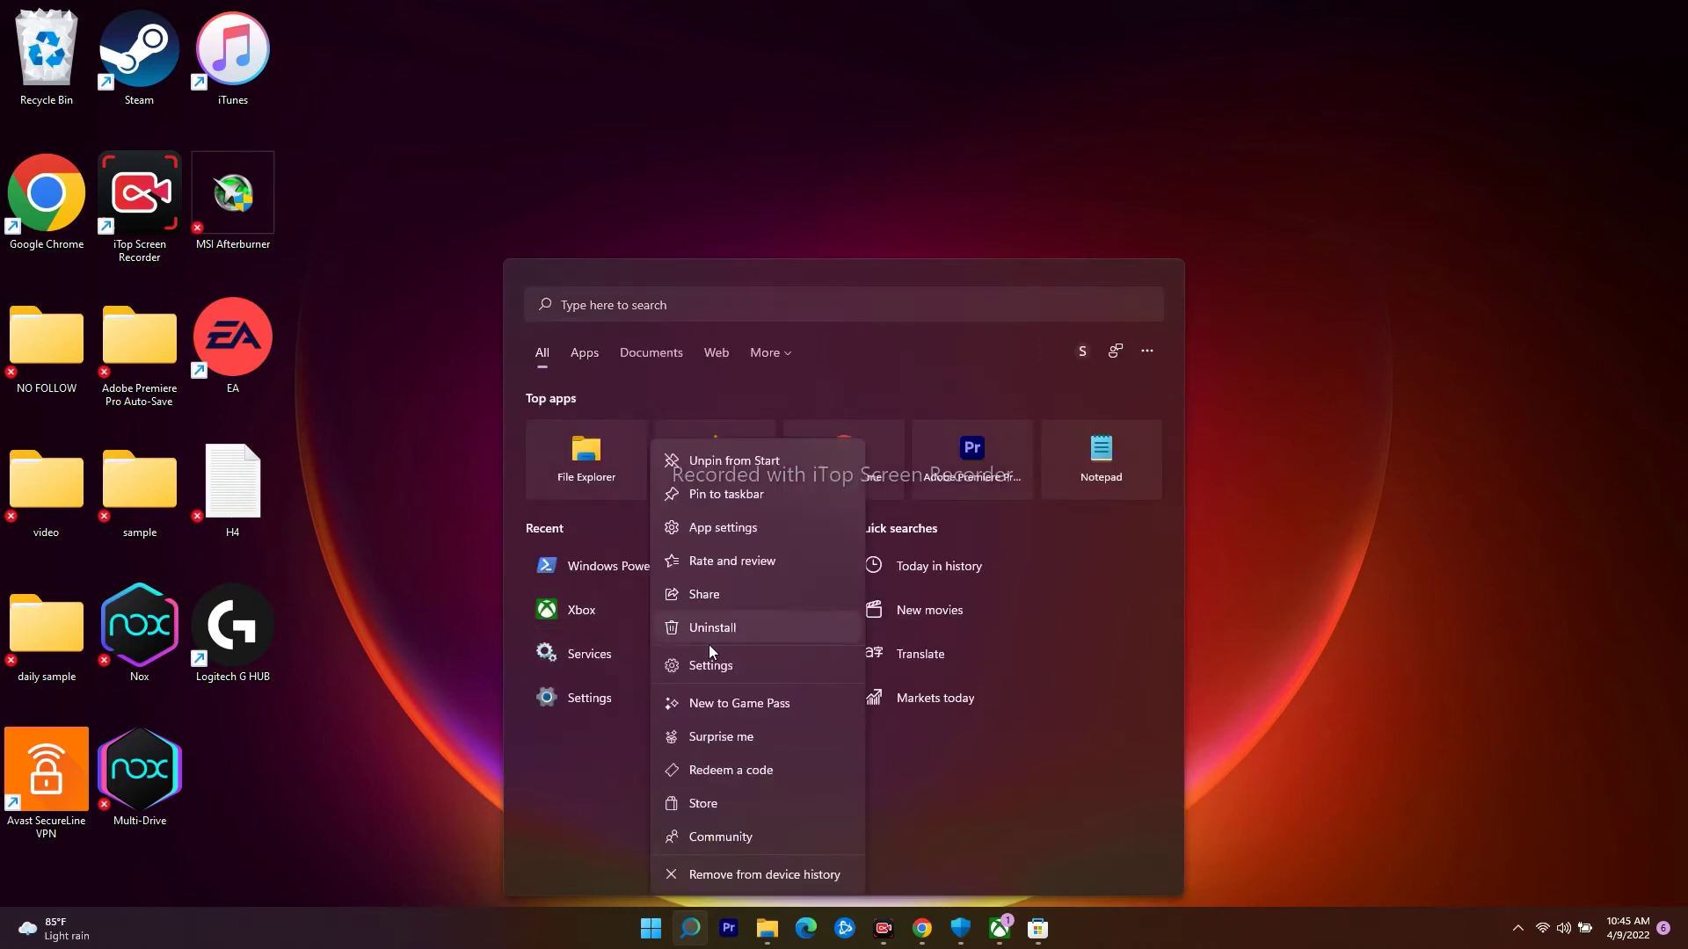
{"action": "left_click", "coordinate": [747, 527]}
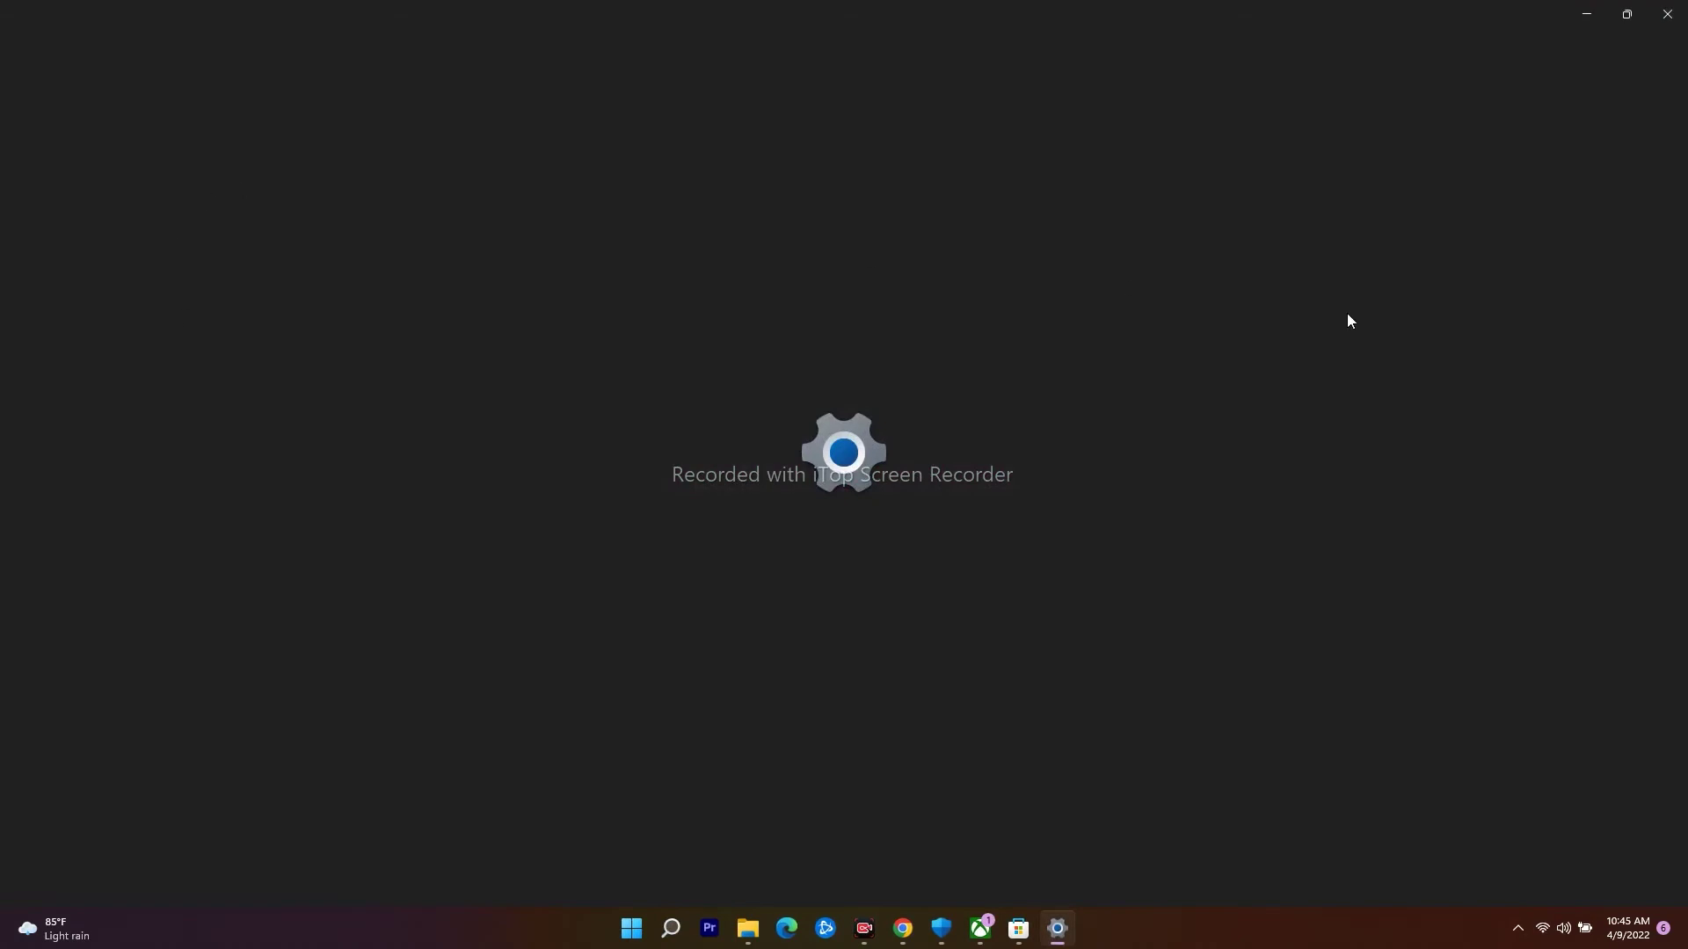
{"action": "scroll", "coordinate": [631, 514], "scroll_direction": "down", "scroll_amount": 10}
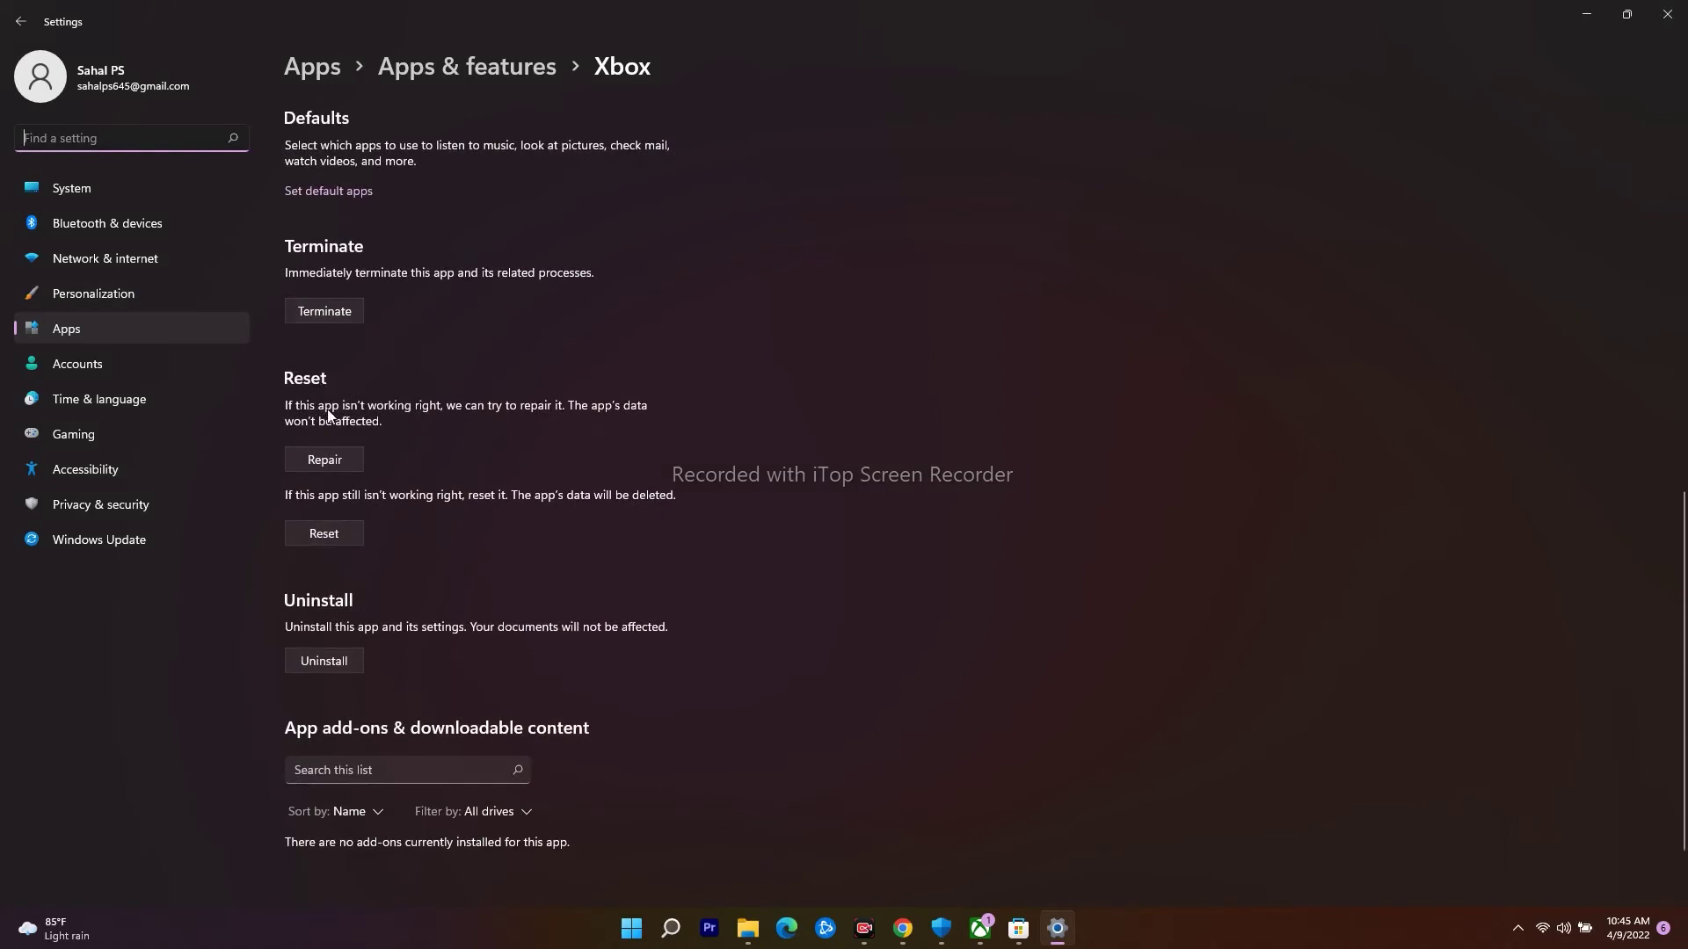
{"action": "left_click", "coordinate": [331, 464]}
{"action": "left_click", "coordinate": [330, 561]}
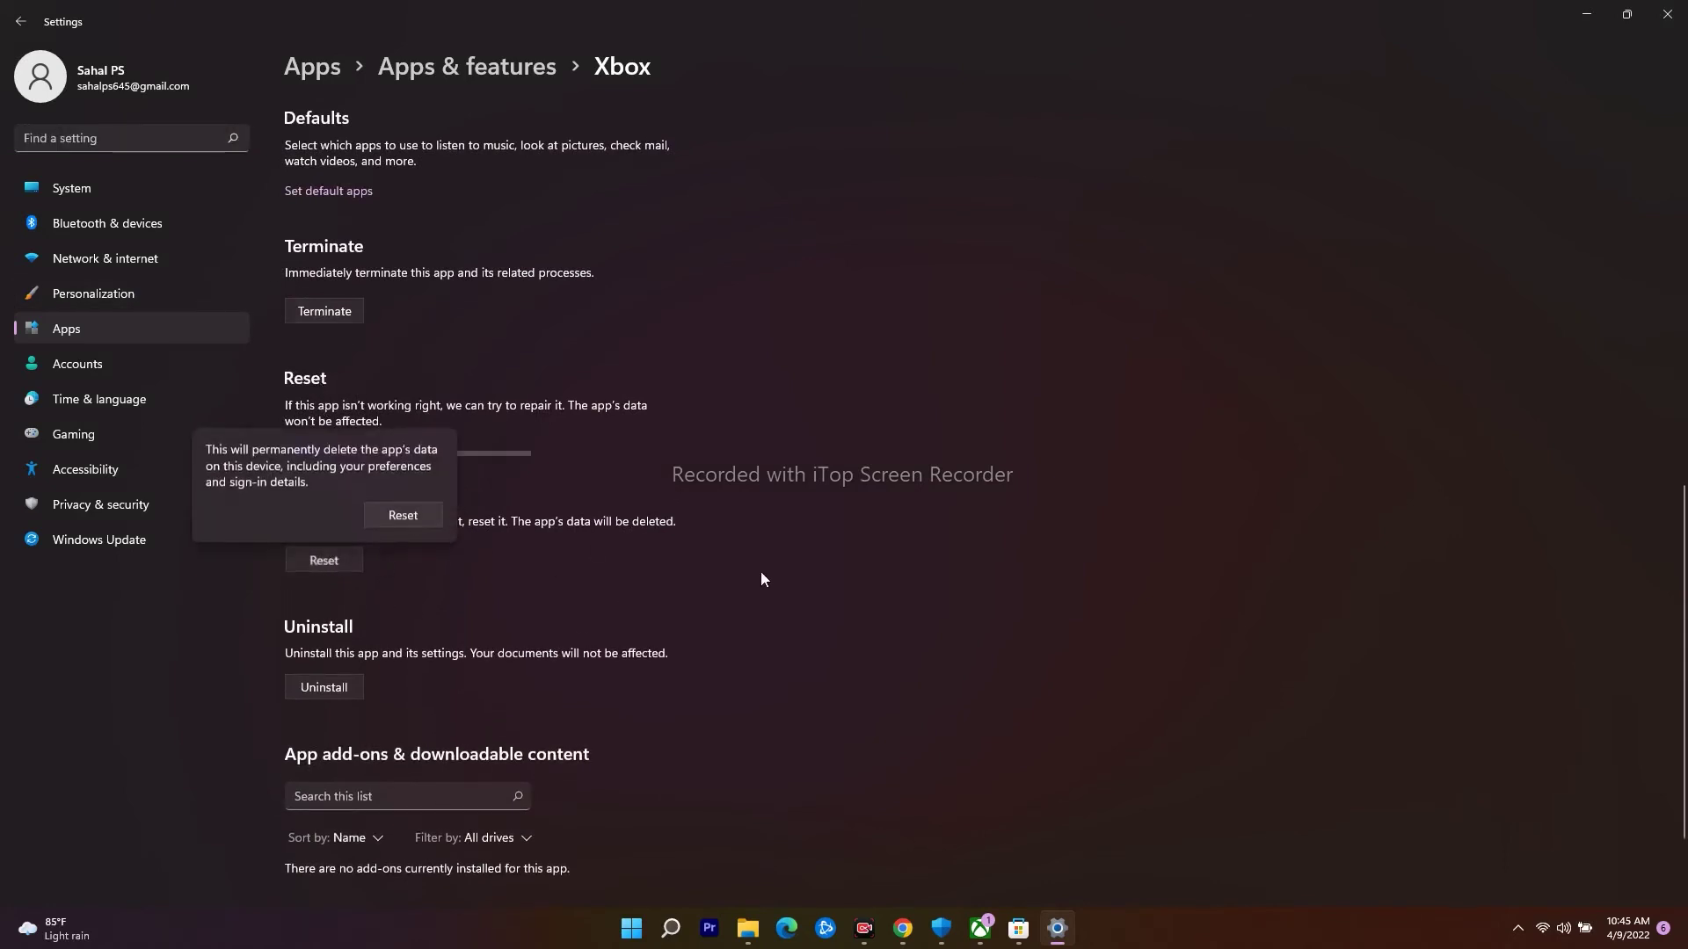
{"action": "left_click", "coordinate": [407, 520]}
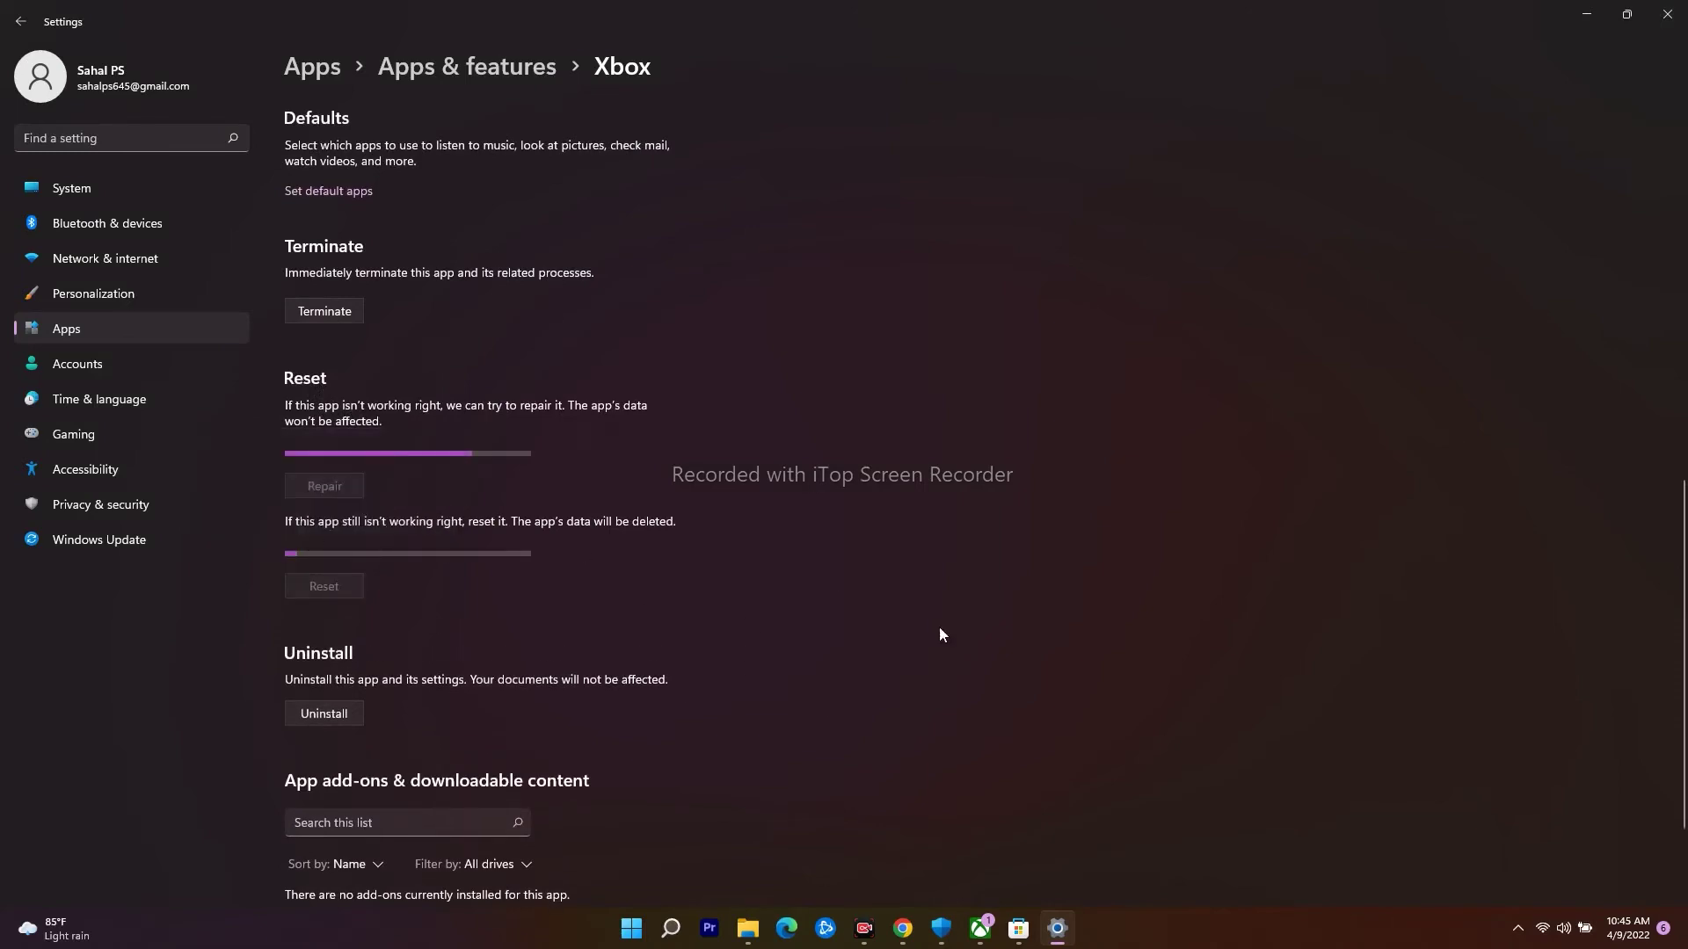
Find Microsoft Store in the installed apps list under Apps & features and open its advanced options.
{"action": "scroll", "coordinate": [994, 522], "scroll_direction": "up", "scroll_amount": 10}
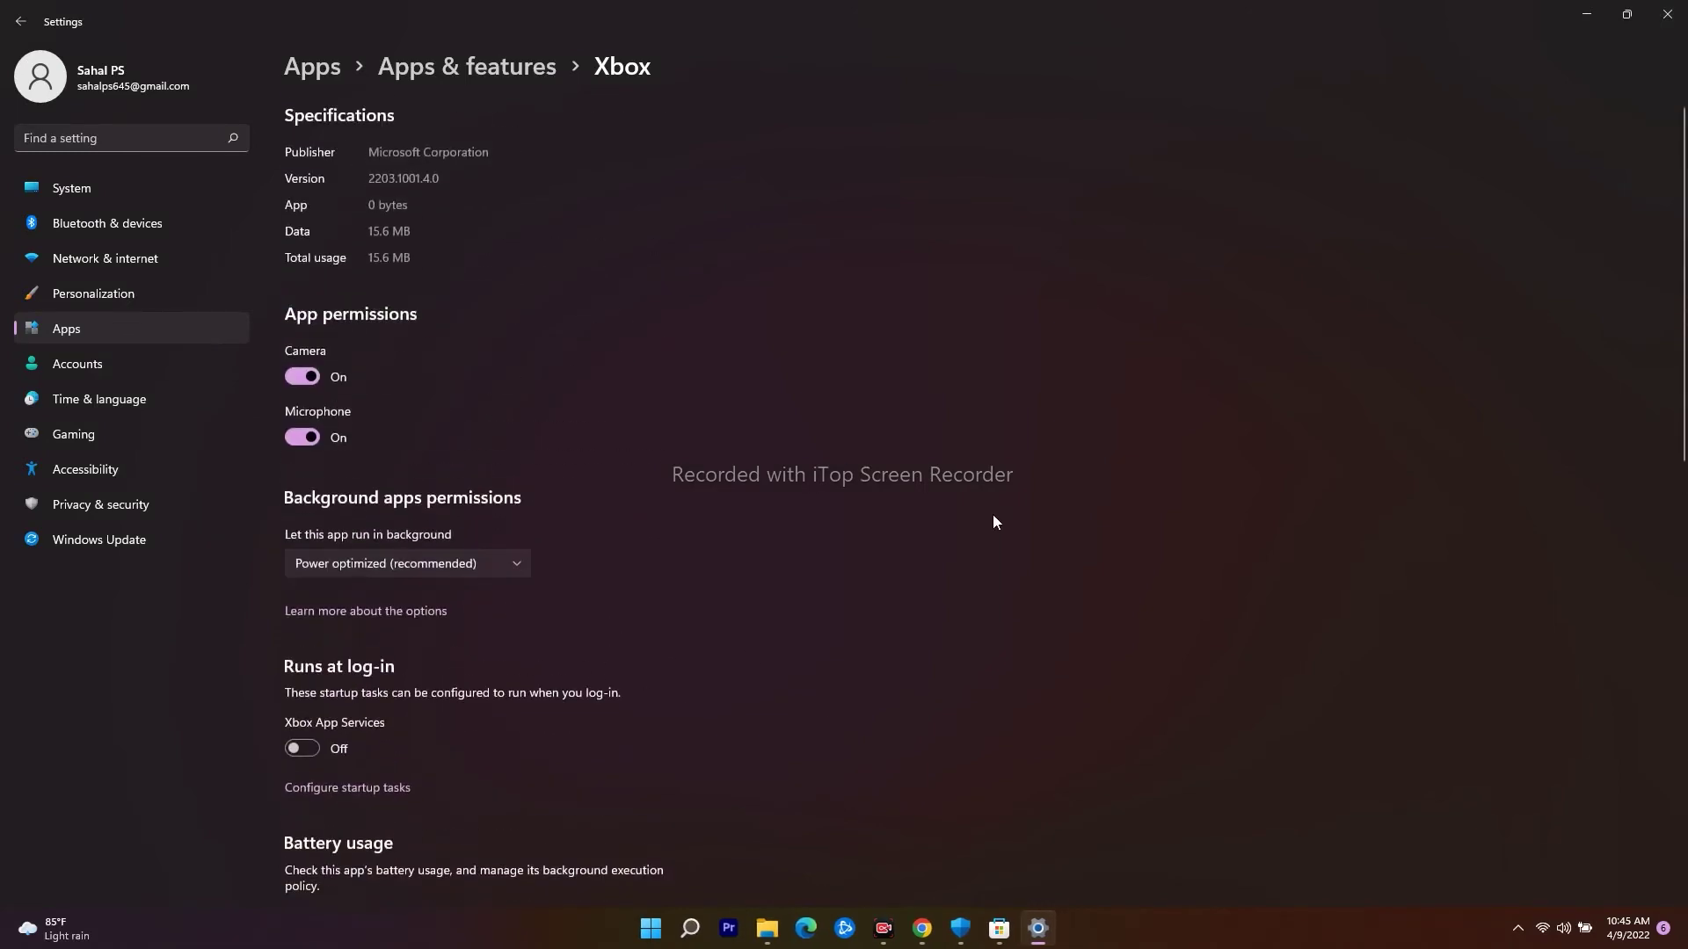
{"action": "left_click", "coordinate": [87, 331]}
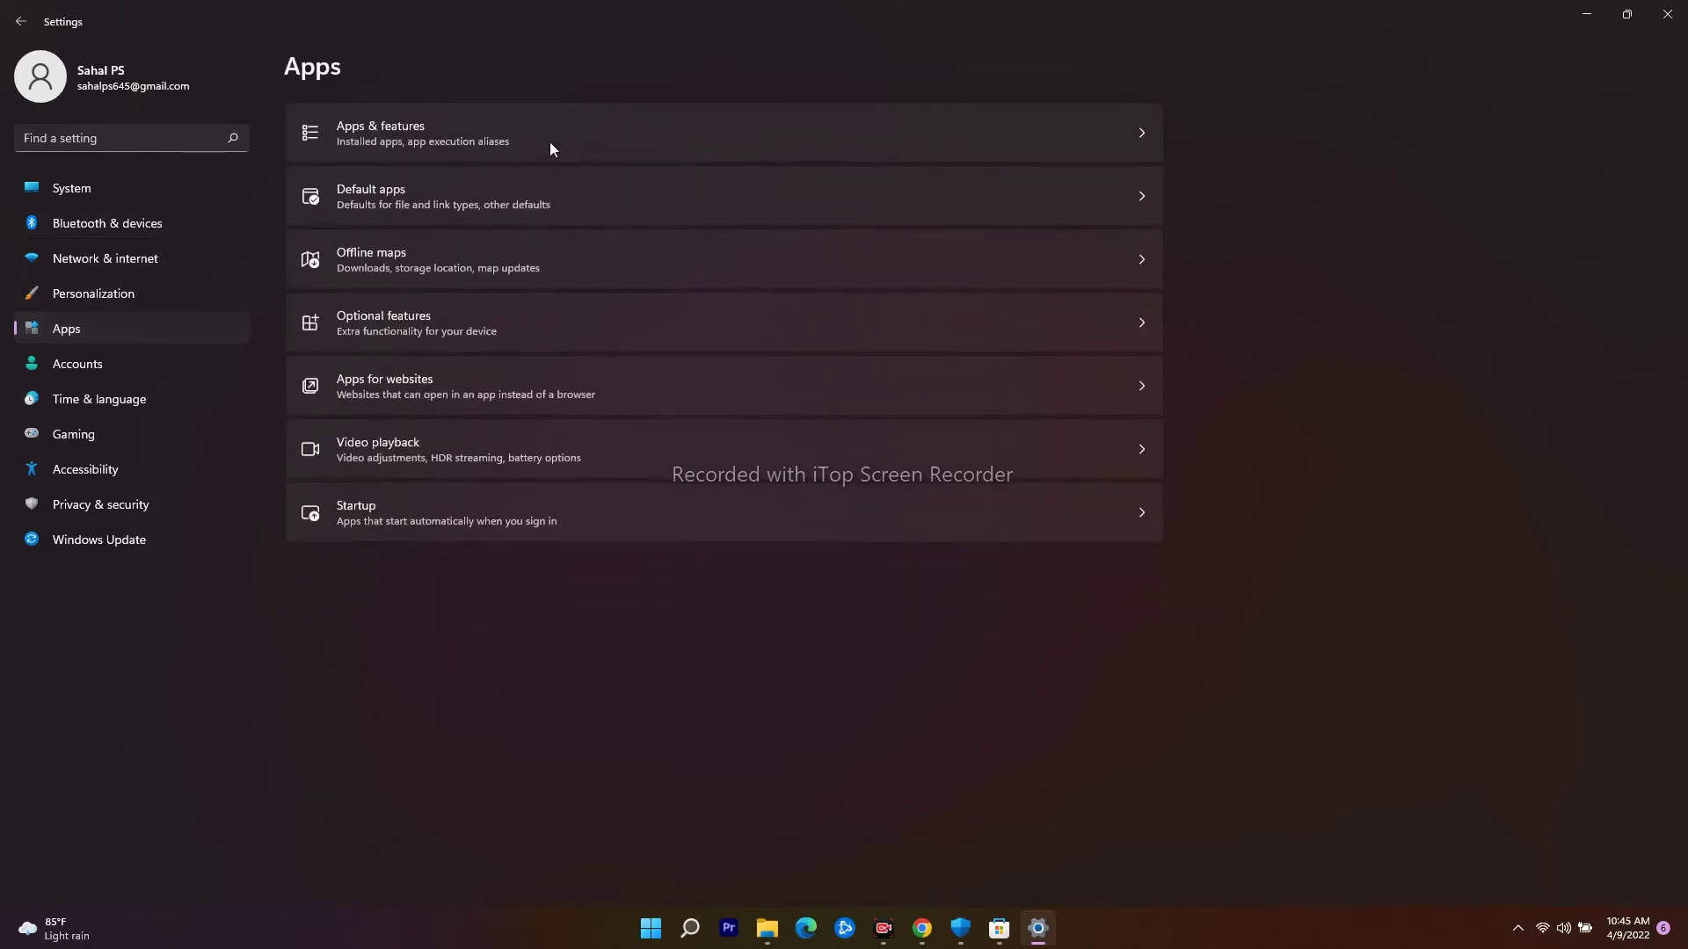
{"action": "left_click", "coordinate": [1145, 139]}
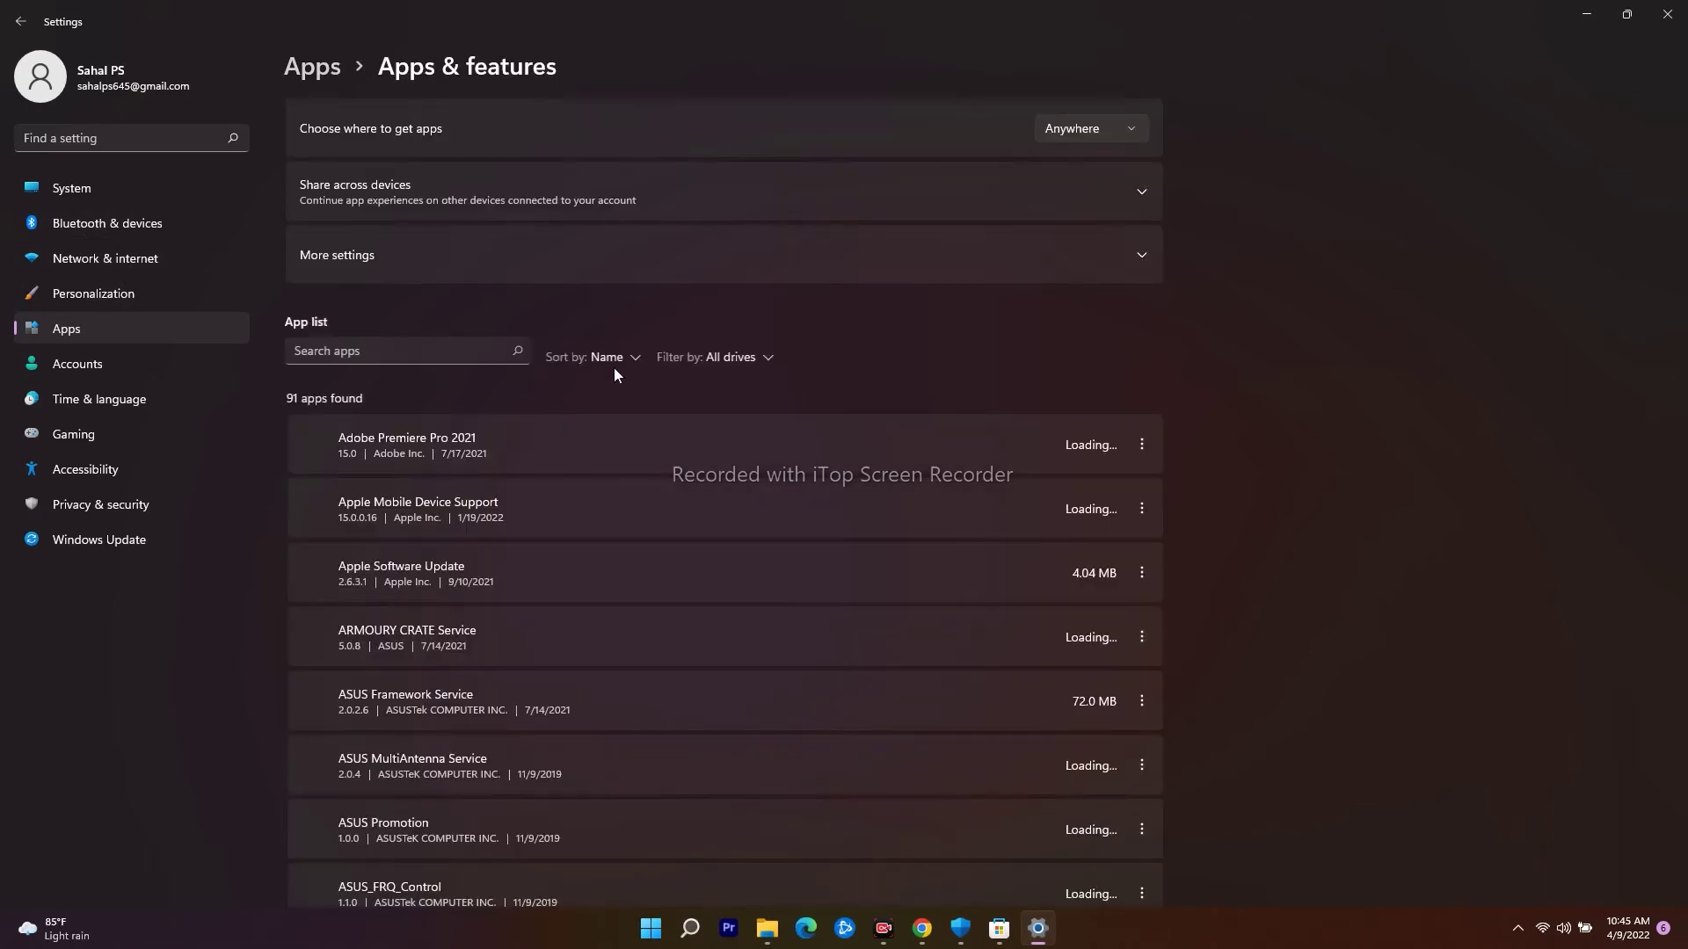
{"action": "left_click", "coordinate": [414, 352]}
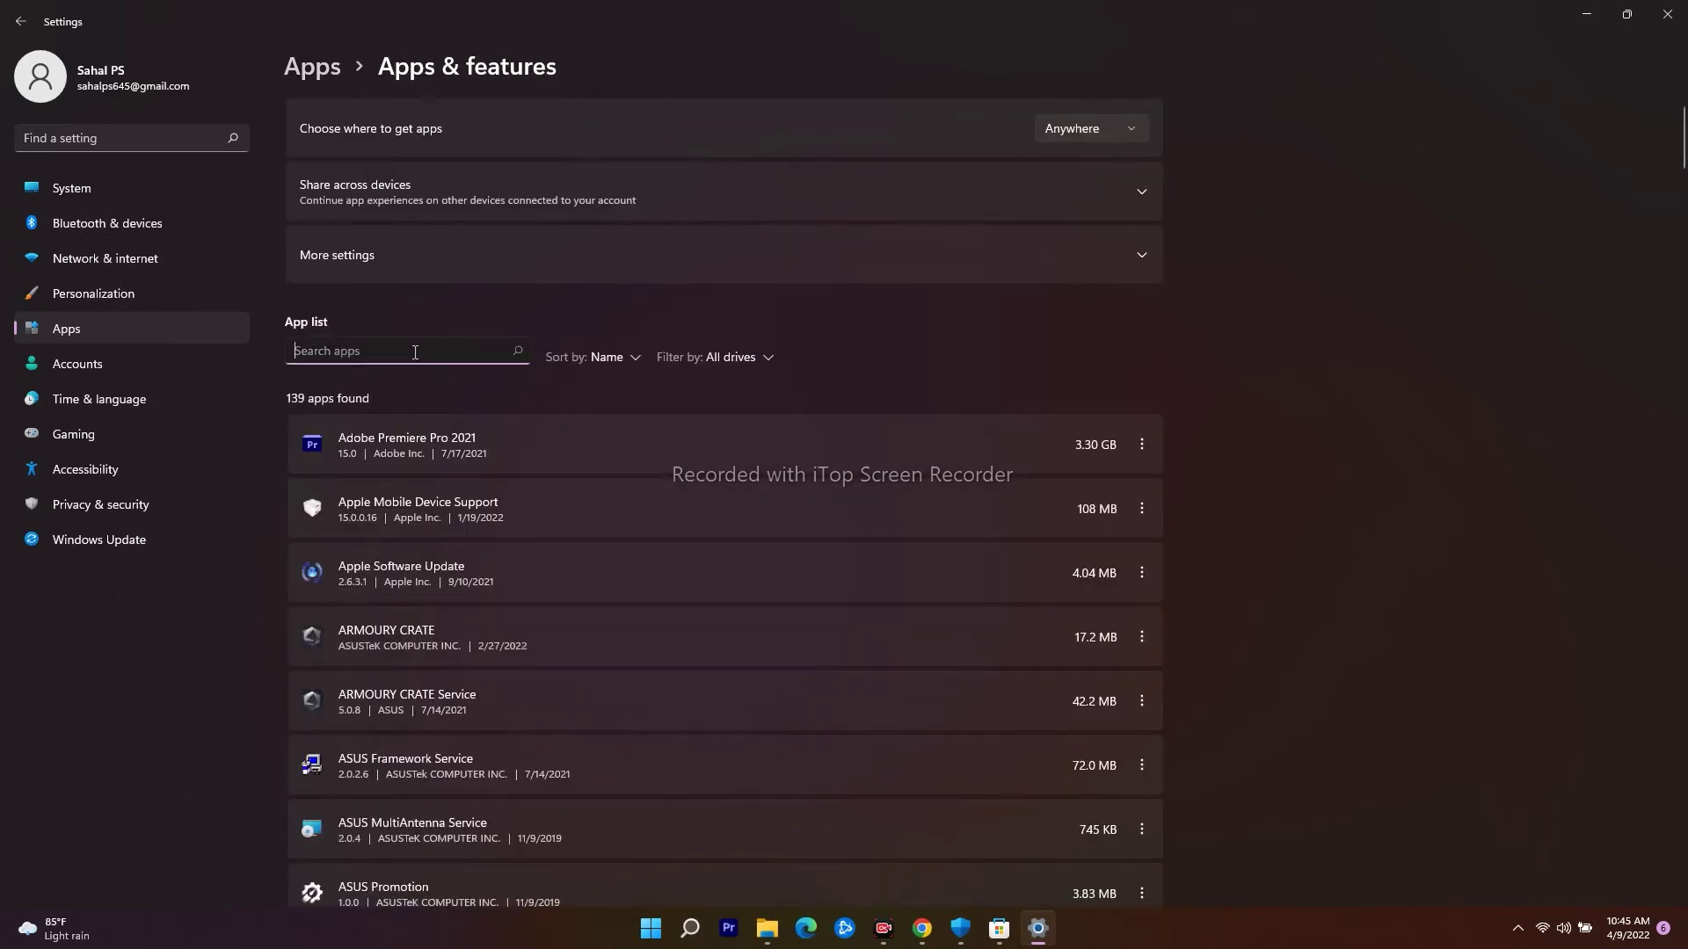
{"action": "type", "text": "micro"}
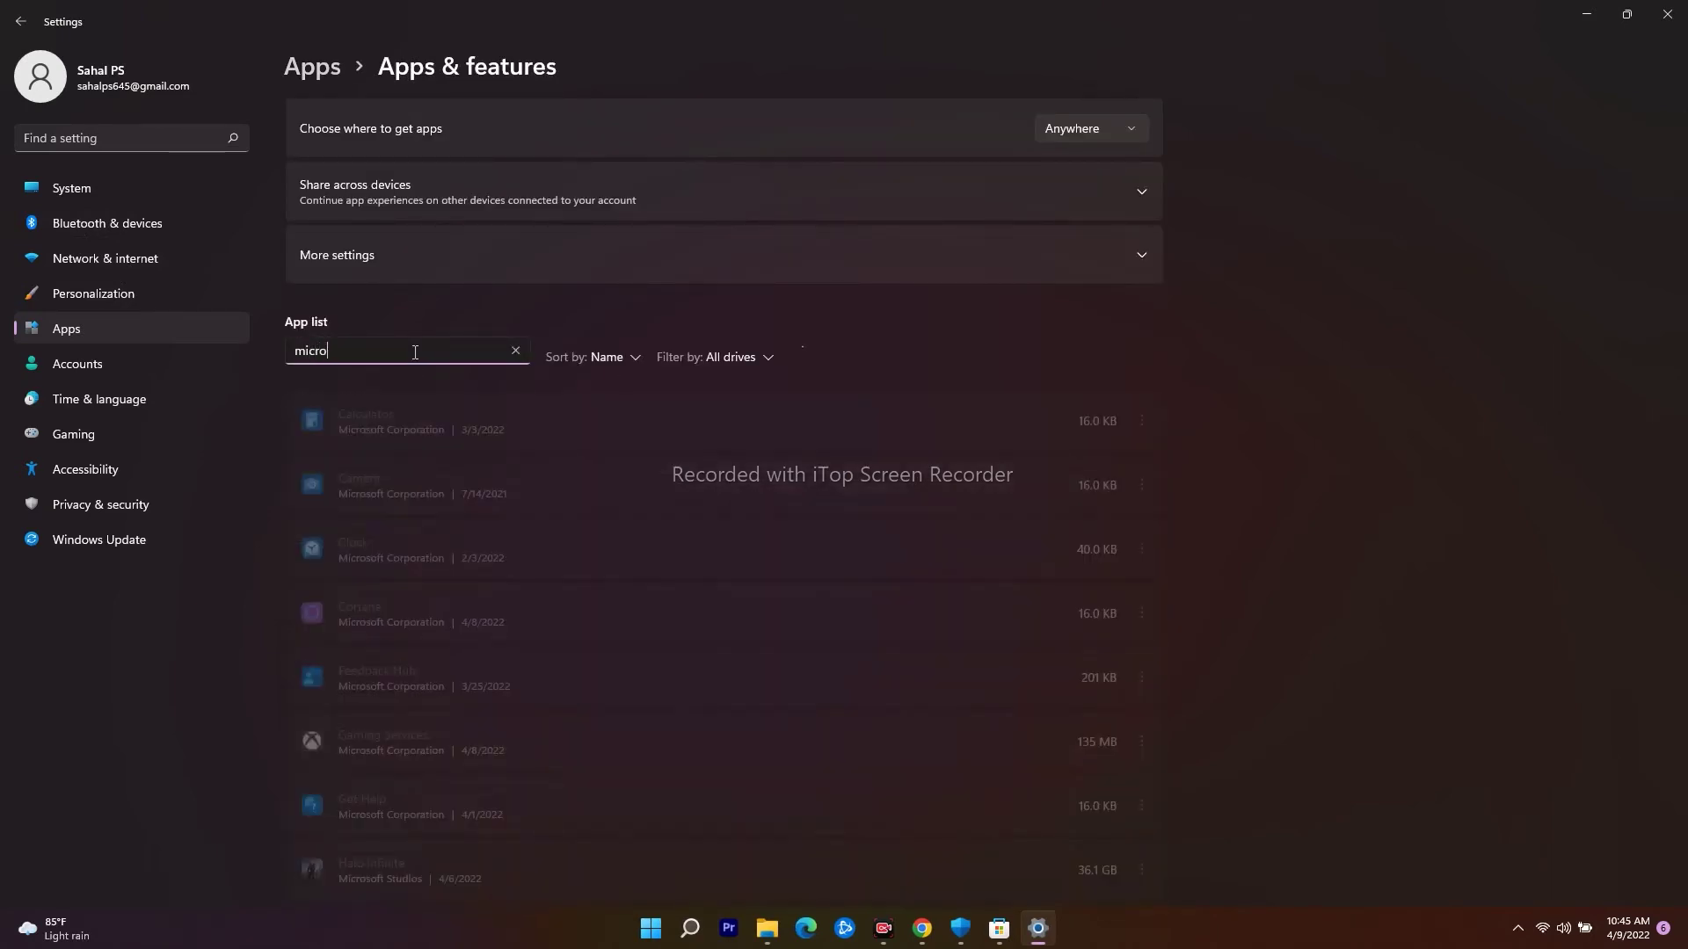
{"action": "type", "text": "sof"}
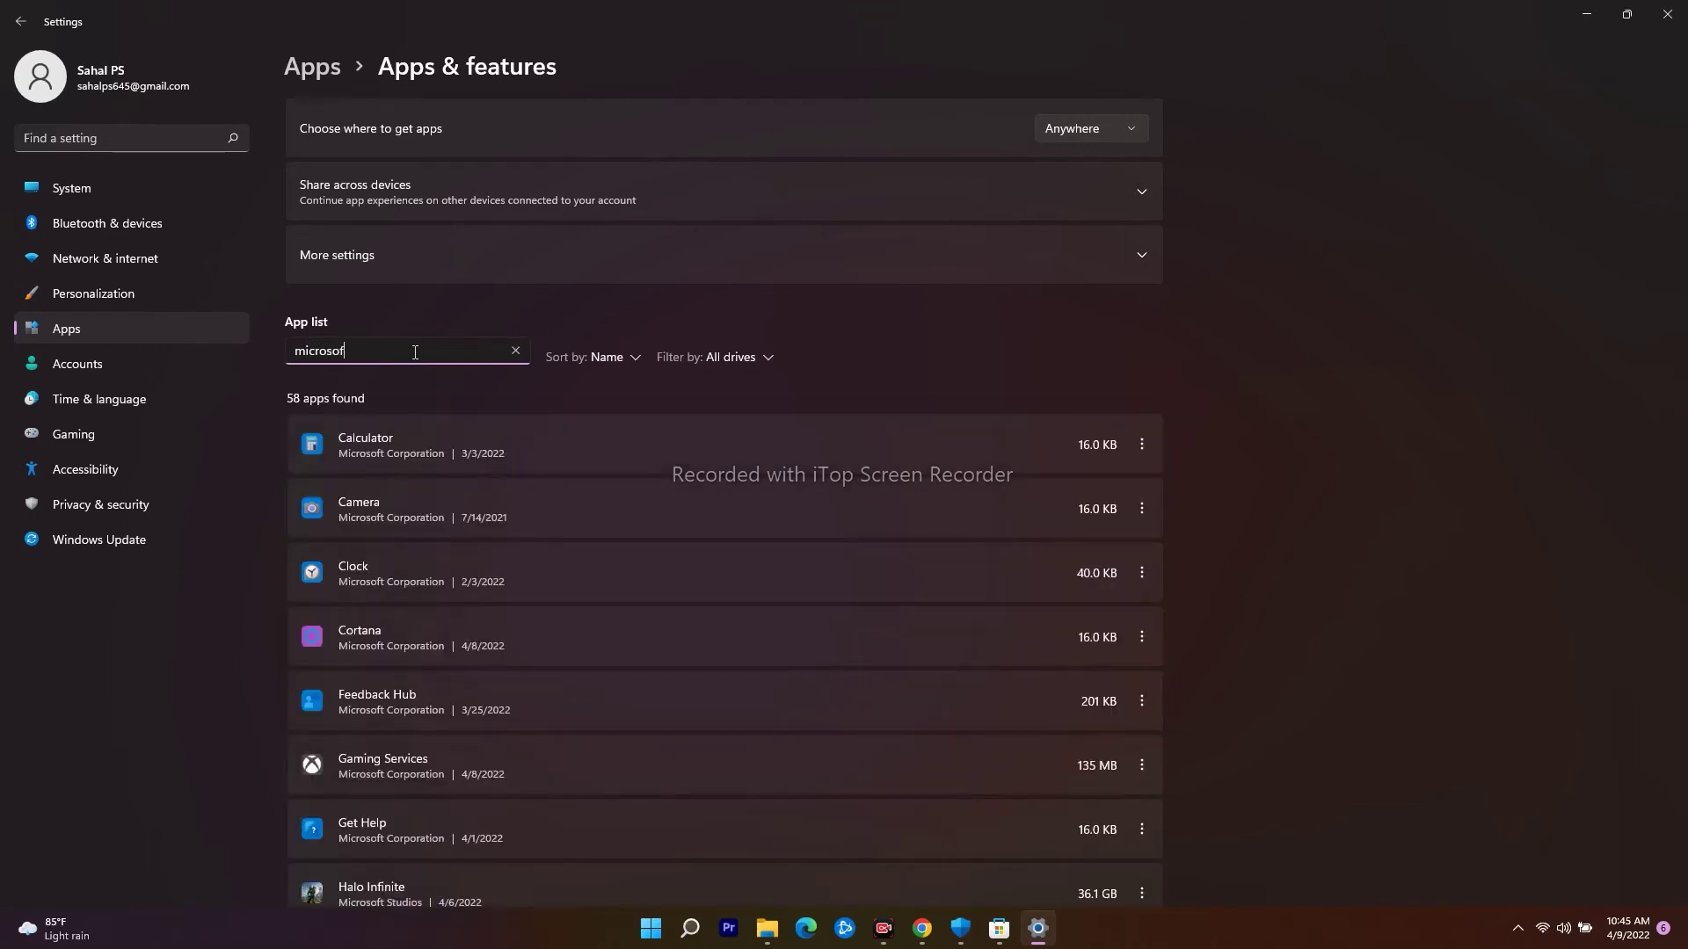
{"action": "type", "text": "t store"}
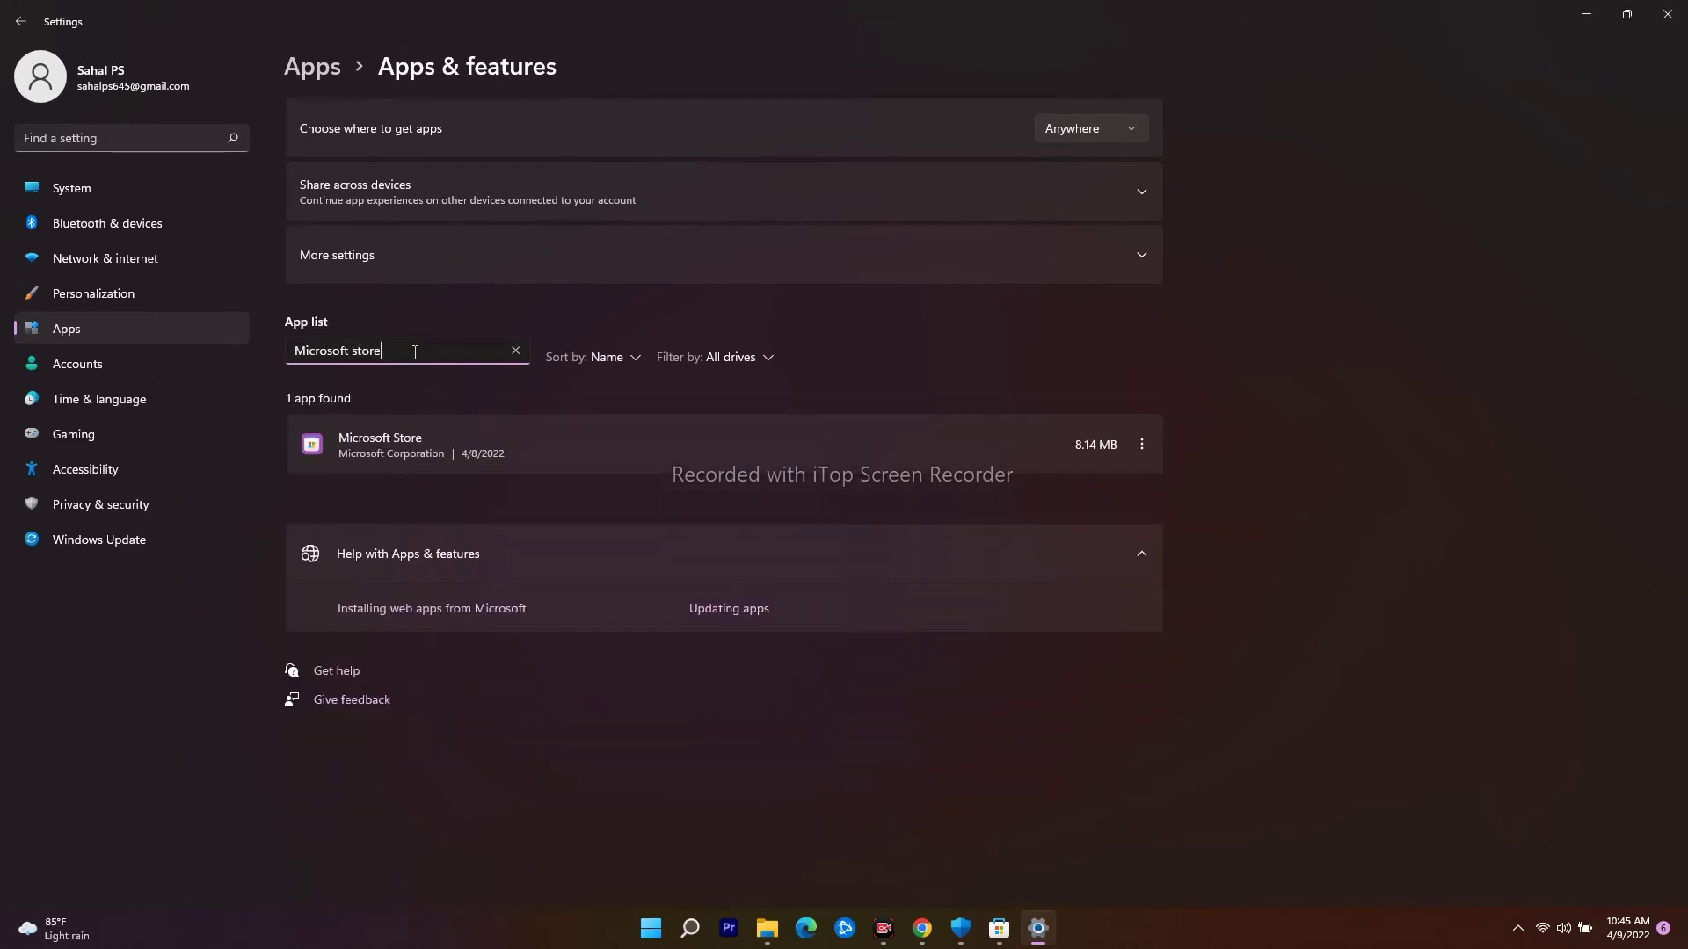
{"action": "left_click", "coordinate": [1142, 445]}
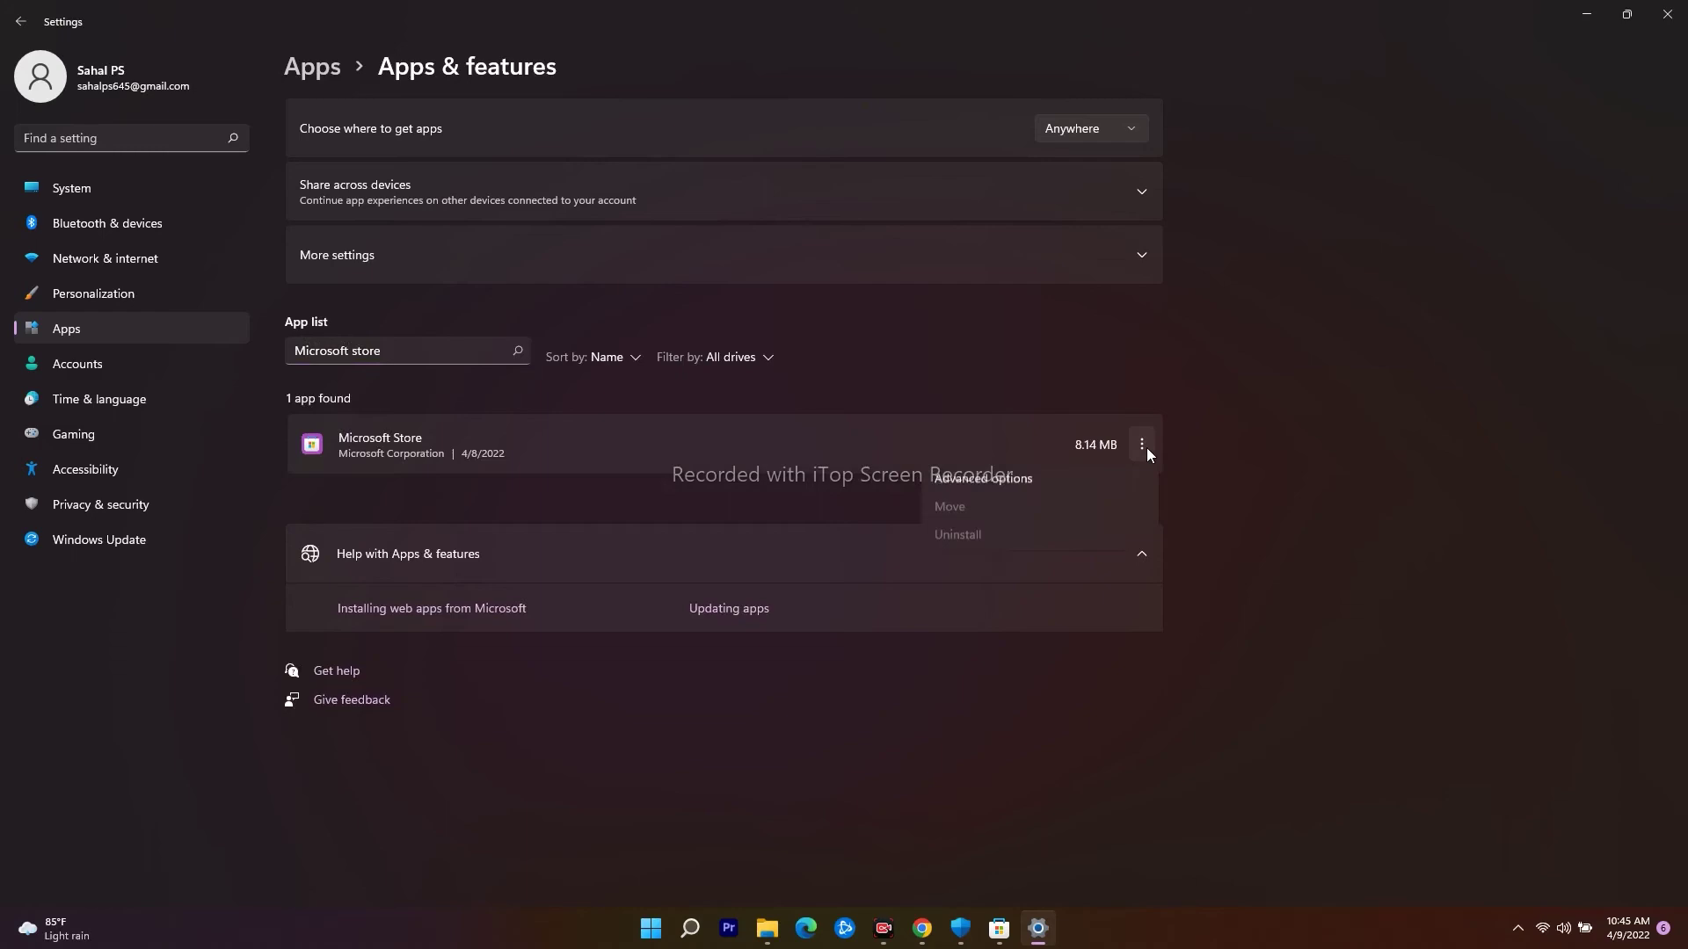
{"action": "left_click", "coordinate": [1037, 481]}
Repair and reset the Microsoft Store app, including its app data, and close Settings.
{"action": "scroll", "coordinate": [463, 494], "scroll_direction": "down", "scroll_amount": 8}
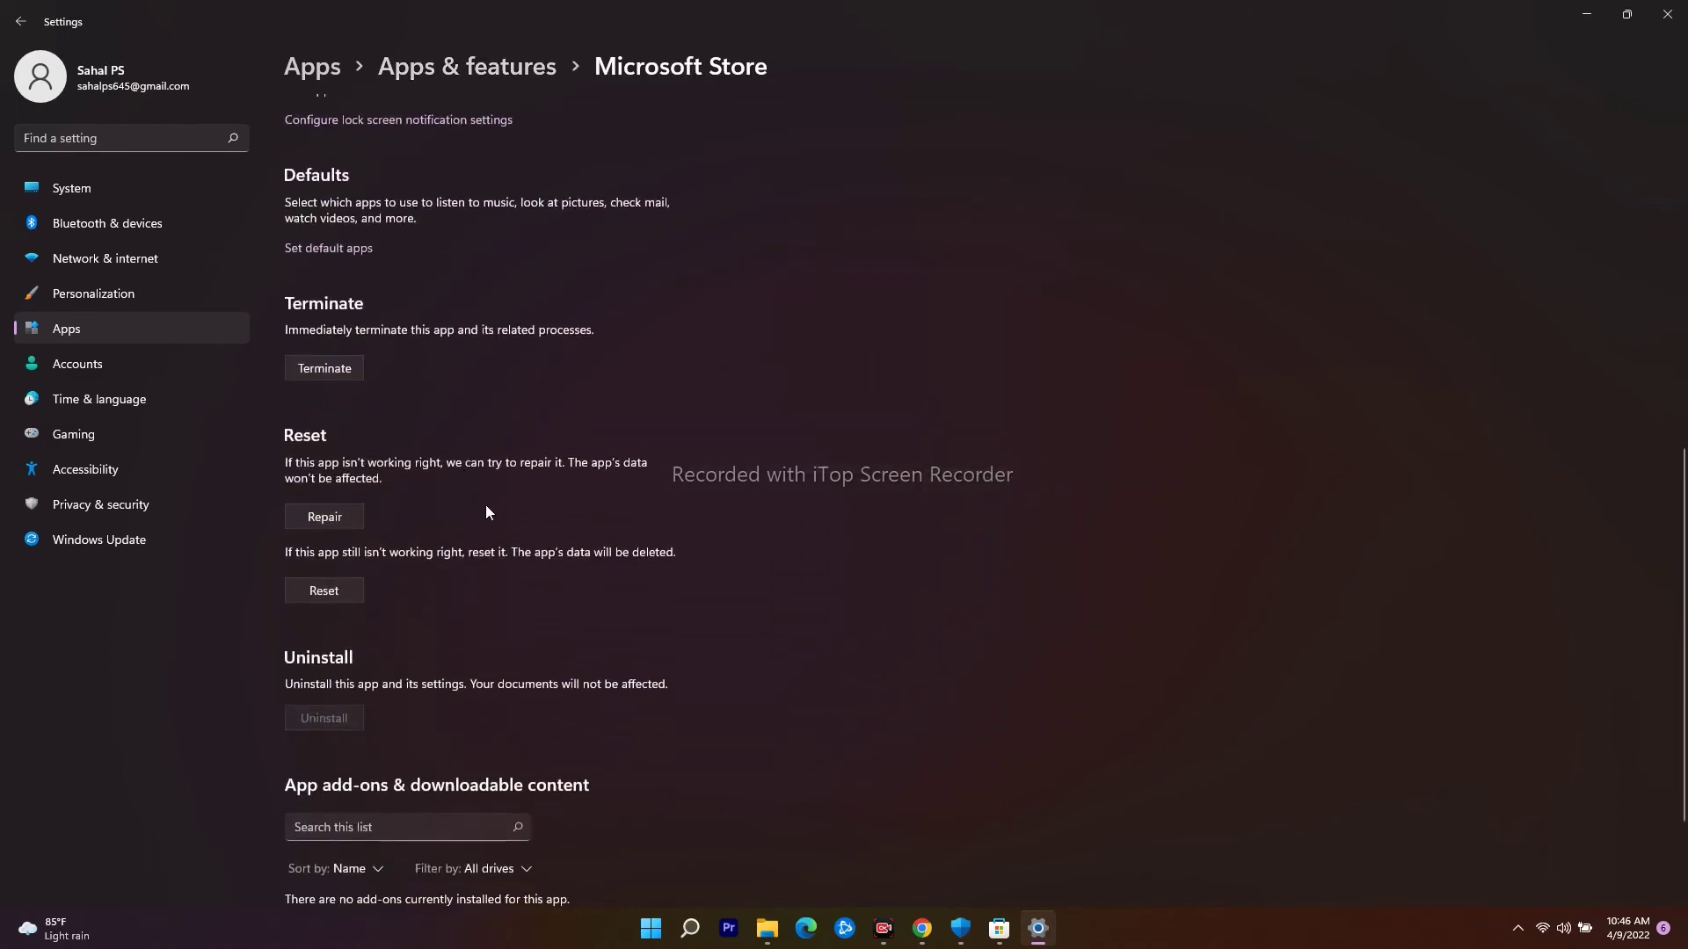
{"action": "left_click", "coordinate": [311, 516]}
{"action": "left_click", "coordinate": [335, 614]}
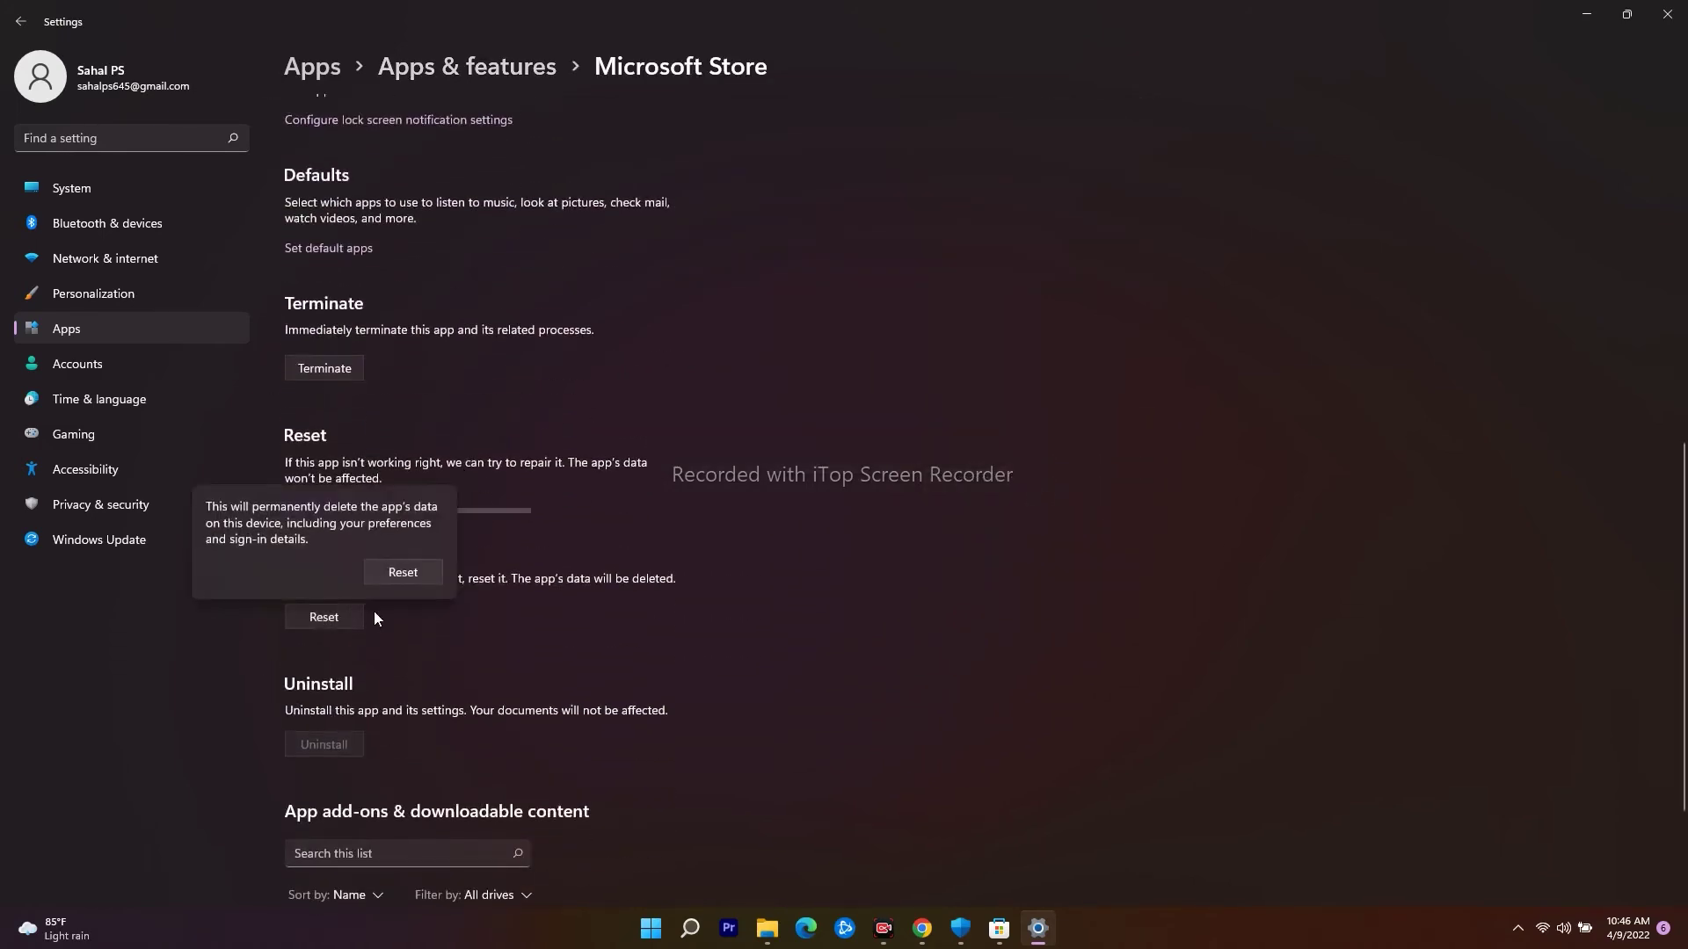
{"action": "left_click", "coordinate": [420, 577]}
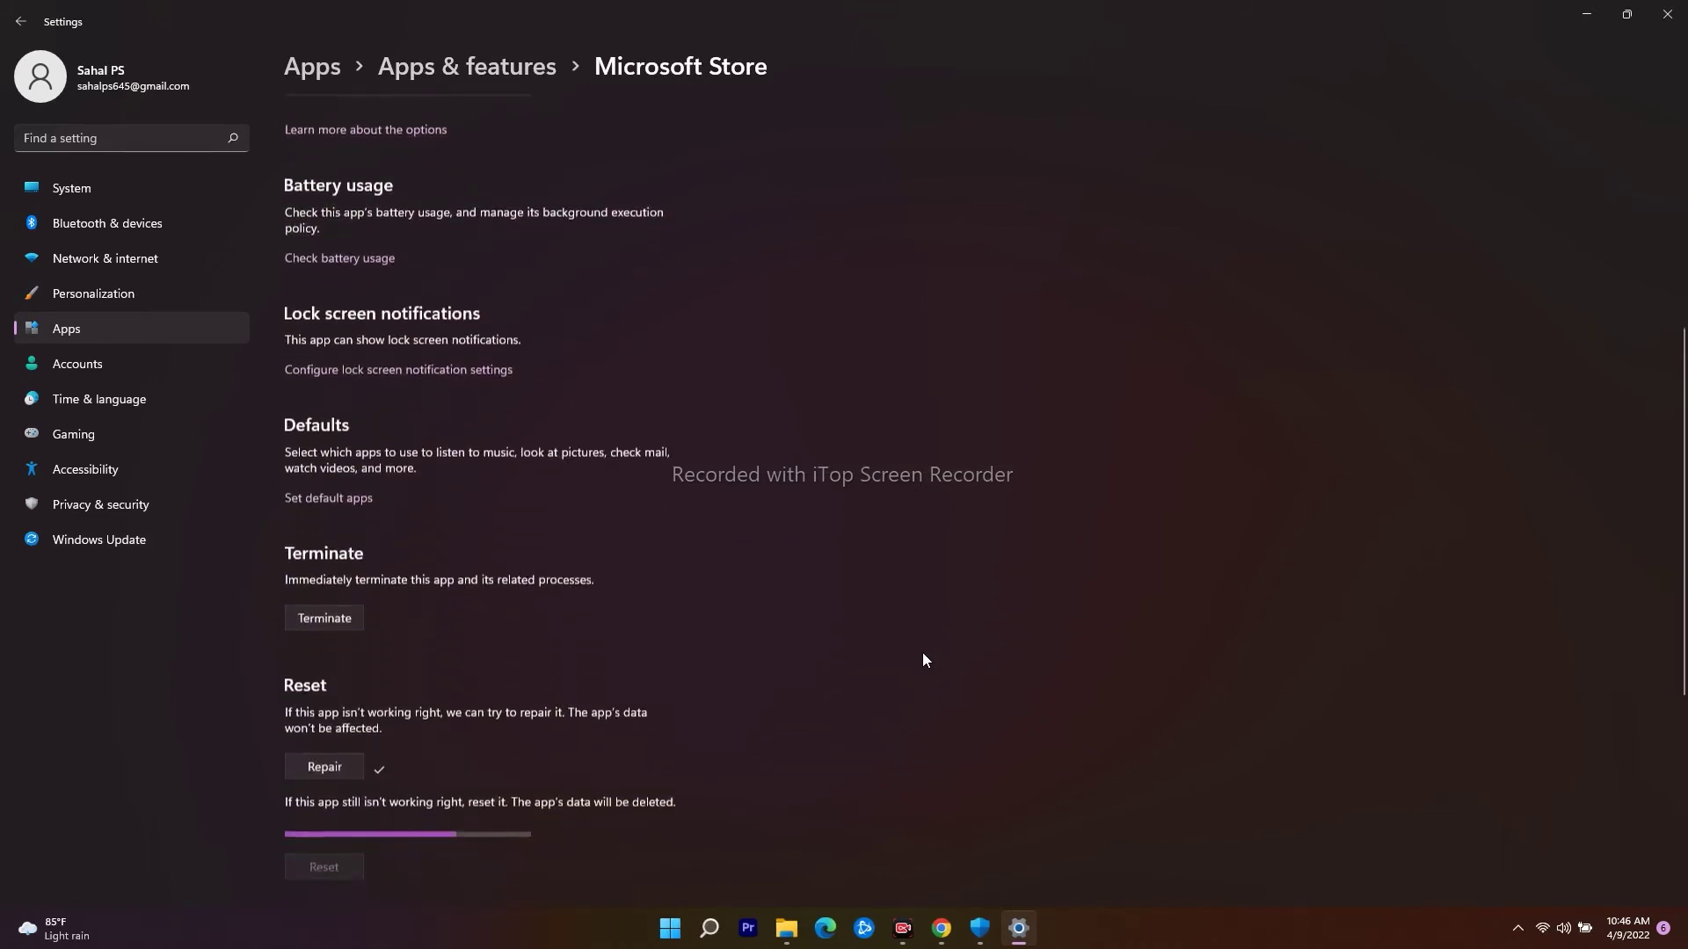
{"action": "scroll", "coordinate": [921, 659], "scroll_direction": "down", "scroll_amount": 5}
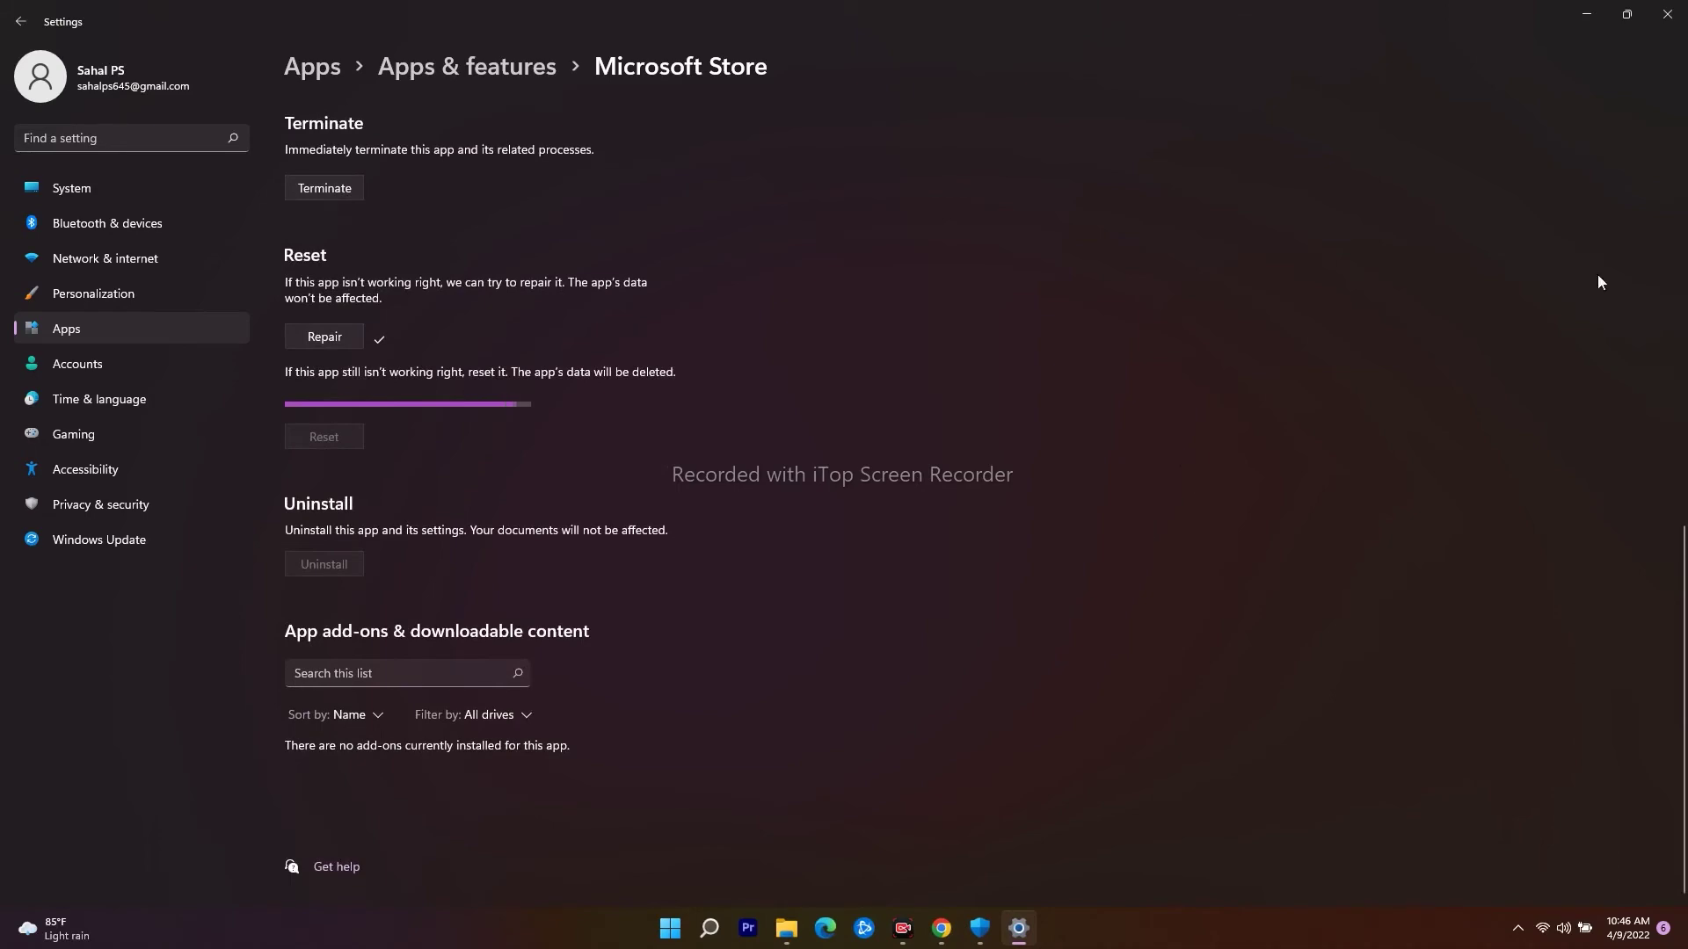
{"action": "left_click", "coordinate": [1673, 24]}
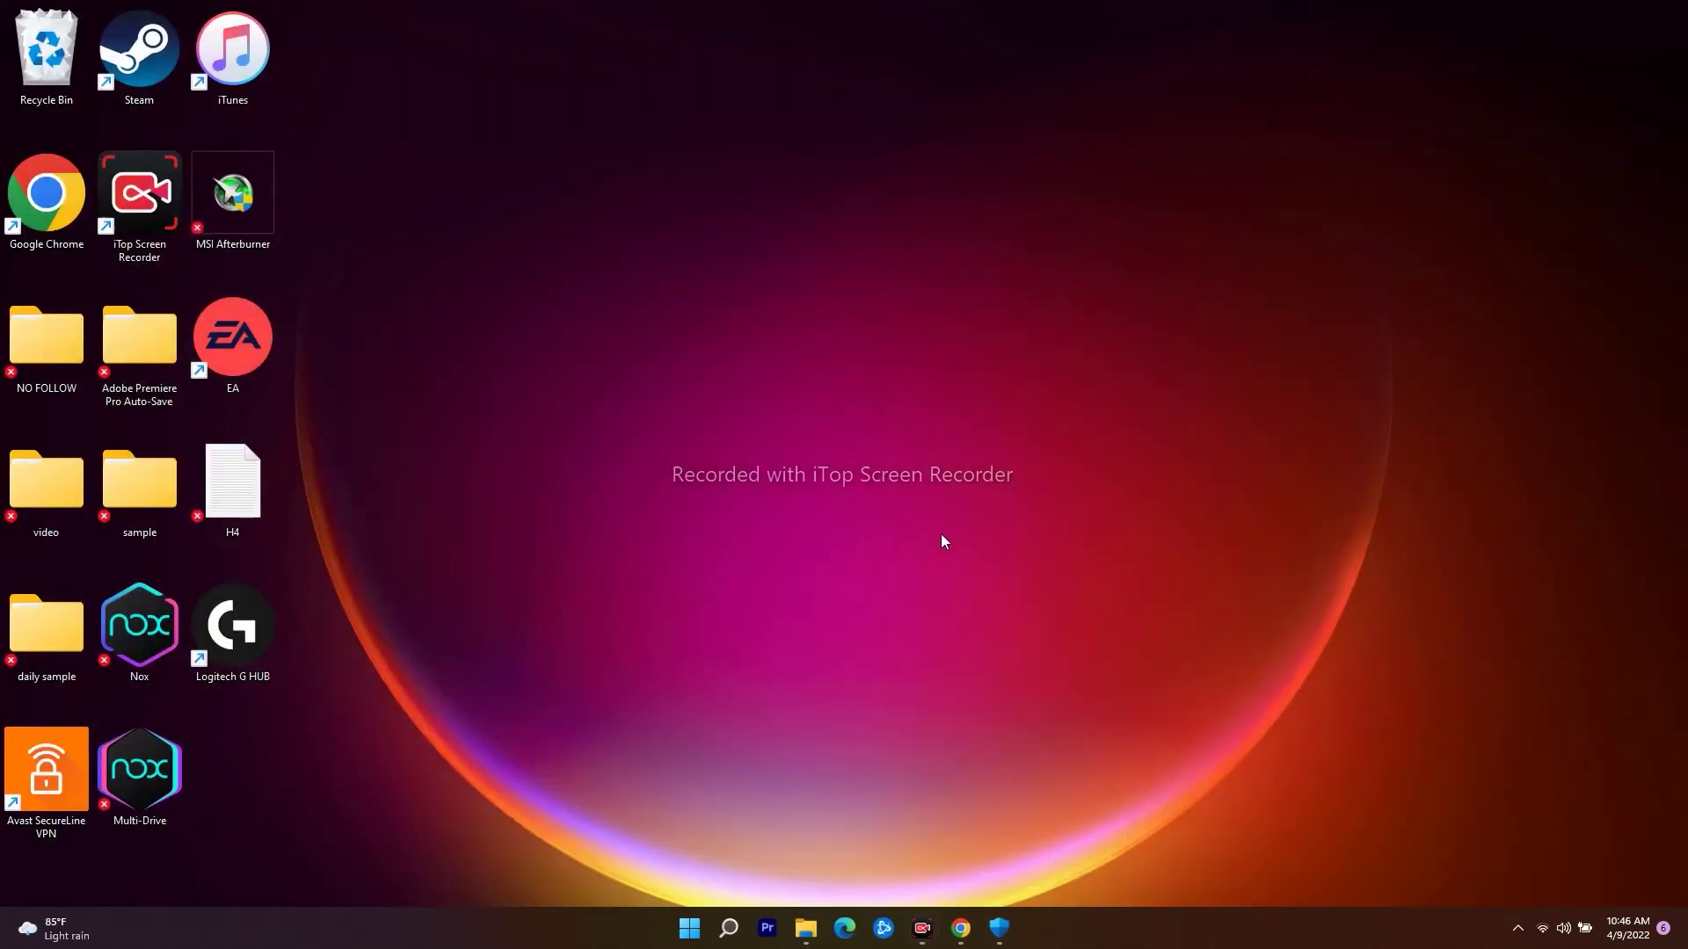
Find and open the Services console through Windows search.
{"action": "left_click", "coordinate": [726, 925]}
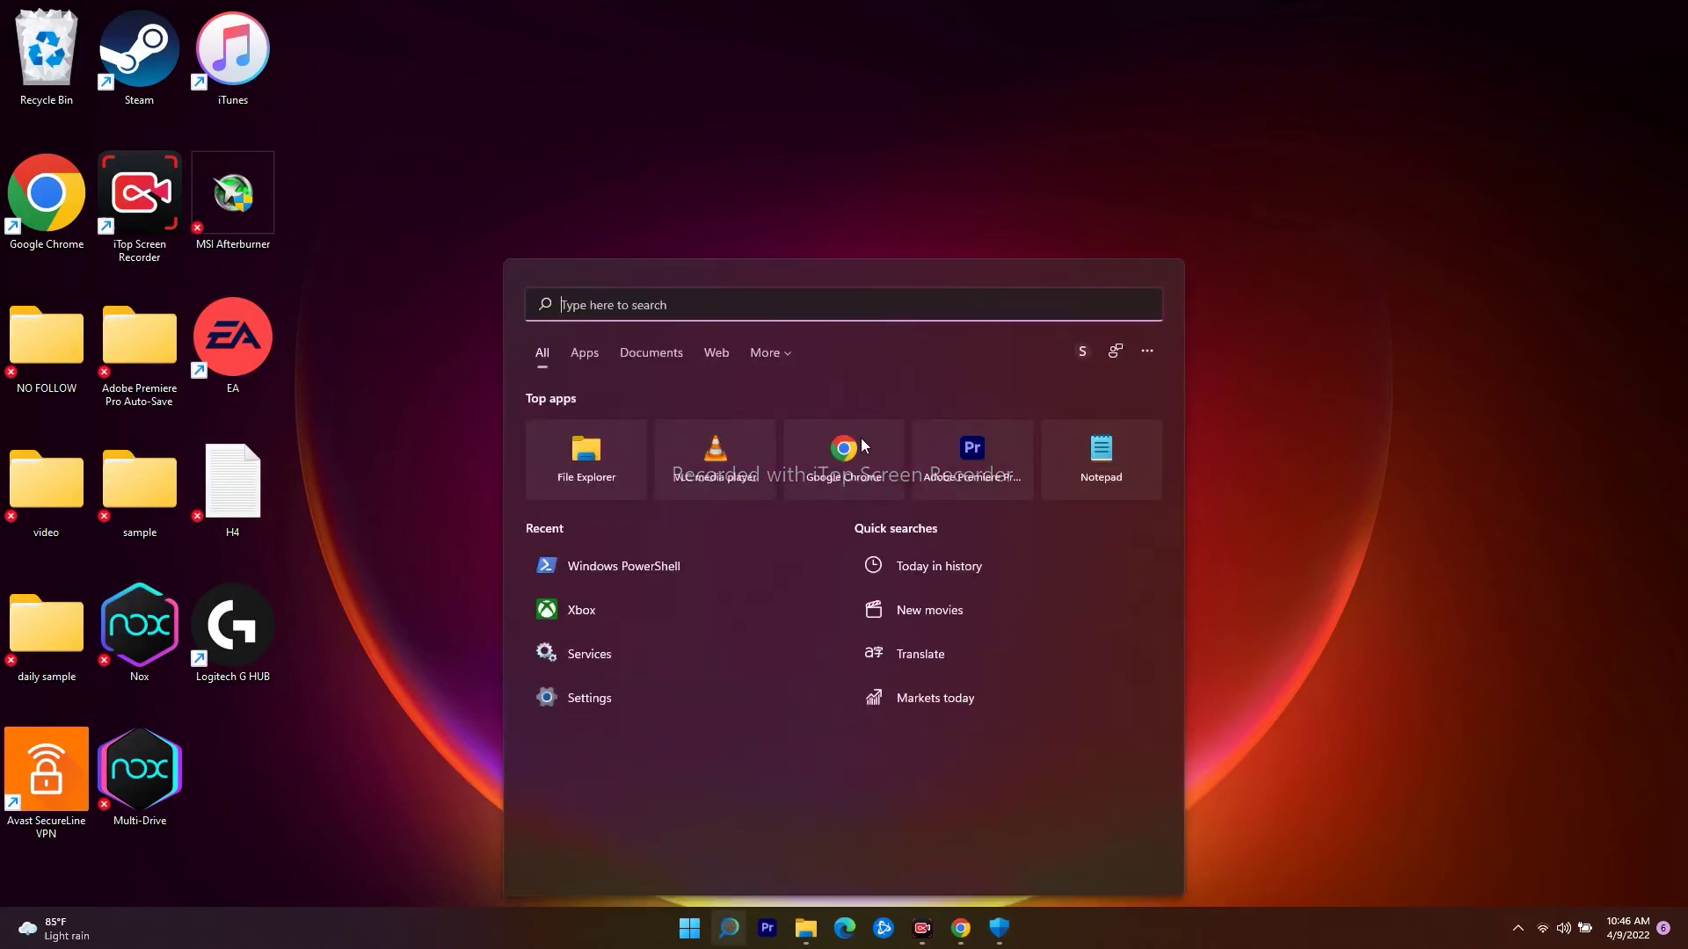
{"action": "type", "text": "services"}
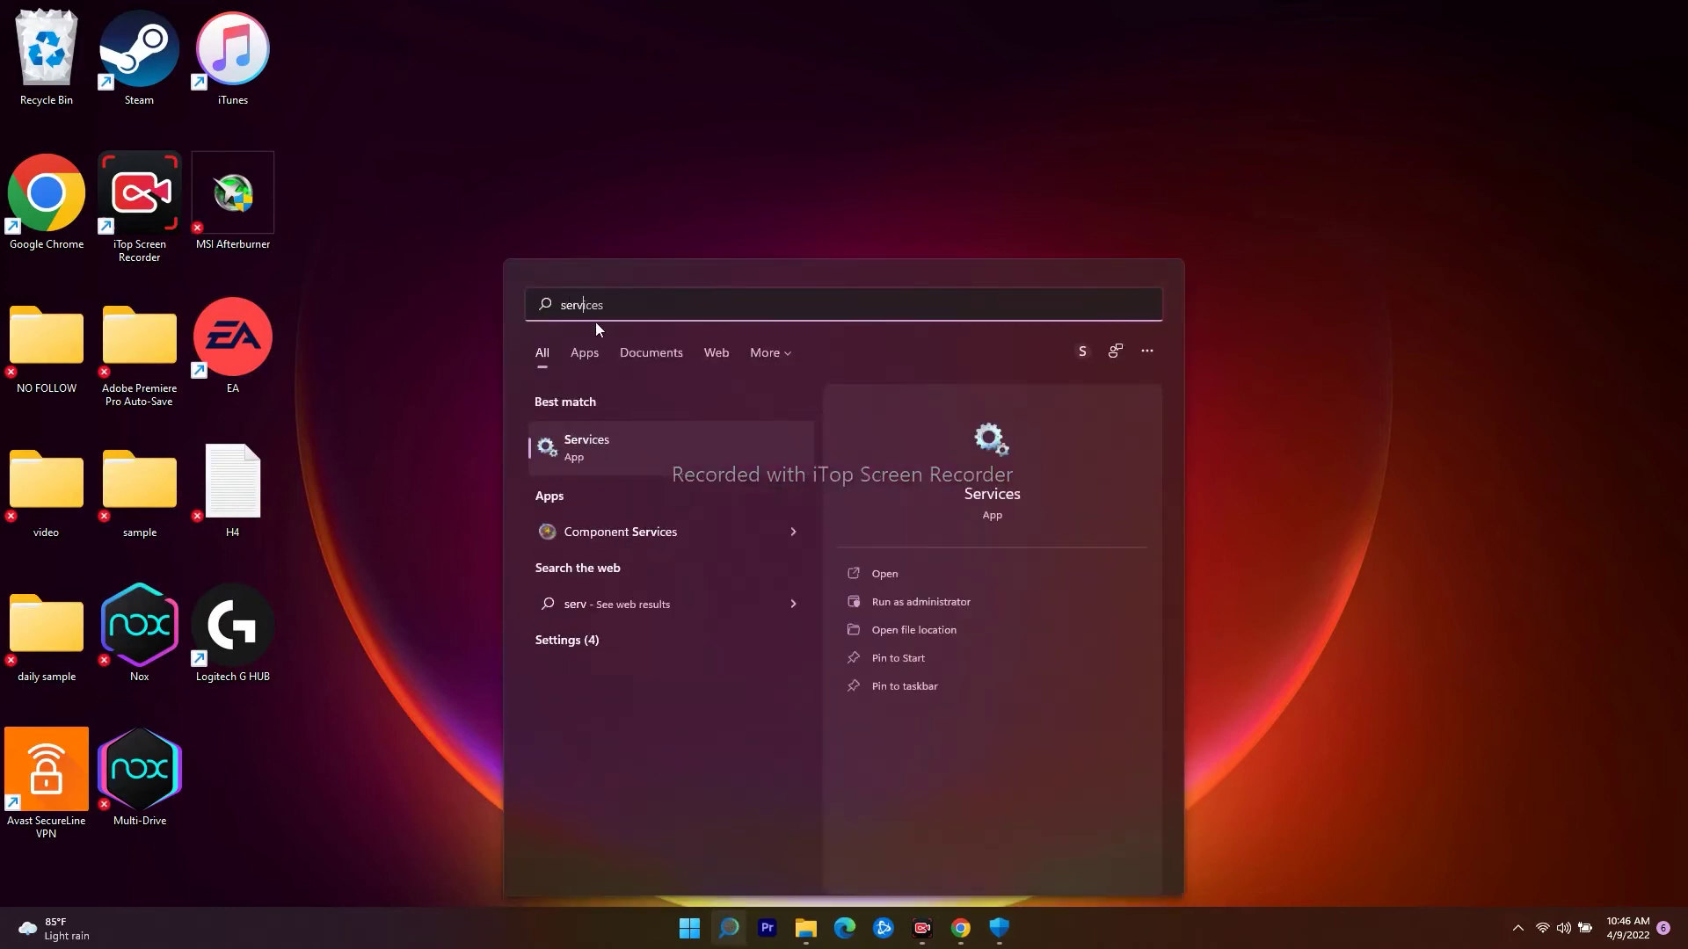
{"action": "key", "text": "Return"}
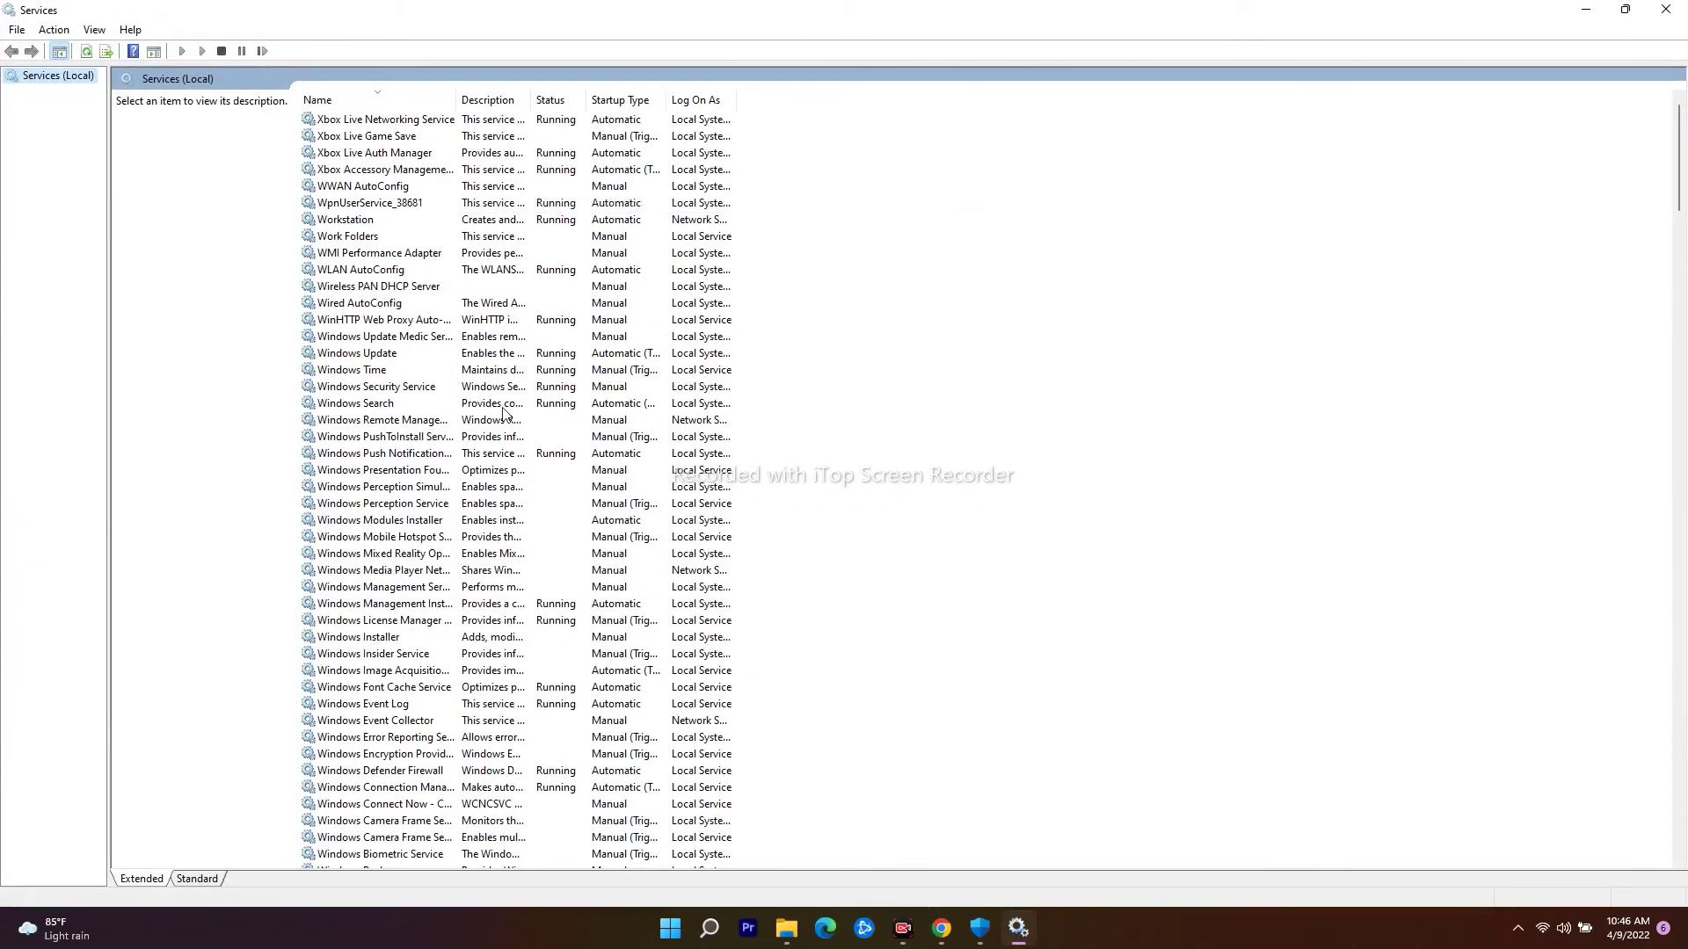
Locate the IP Helper service, set its startup type to Automatic and close its properties with the setting applied.
{"action": "scroll", "coordinate": [505, 413], "scroll_direction": "down", "scroll_amount": 13}
{"action": "scroll", "coordinate": [506, 414], "scroll_direction": "up", "scroll_amount": 13}
{"action": "scroll", "coordinate": [417, 475], "scroll_direction": "down", "scroll_amount": 10}
{"action": "scroll", "coordinate": [440, 475], "scroll_direction": "down", "scroll_amount": 17}
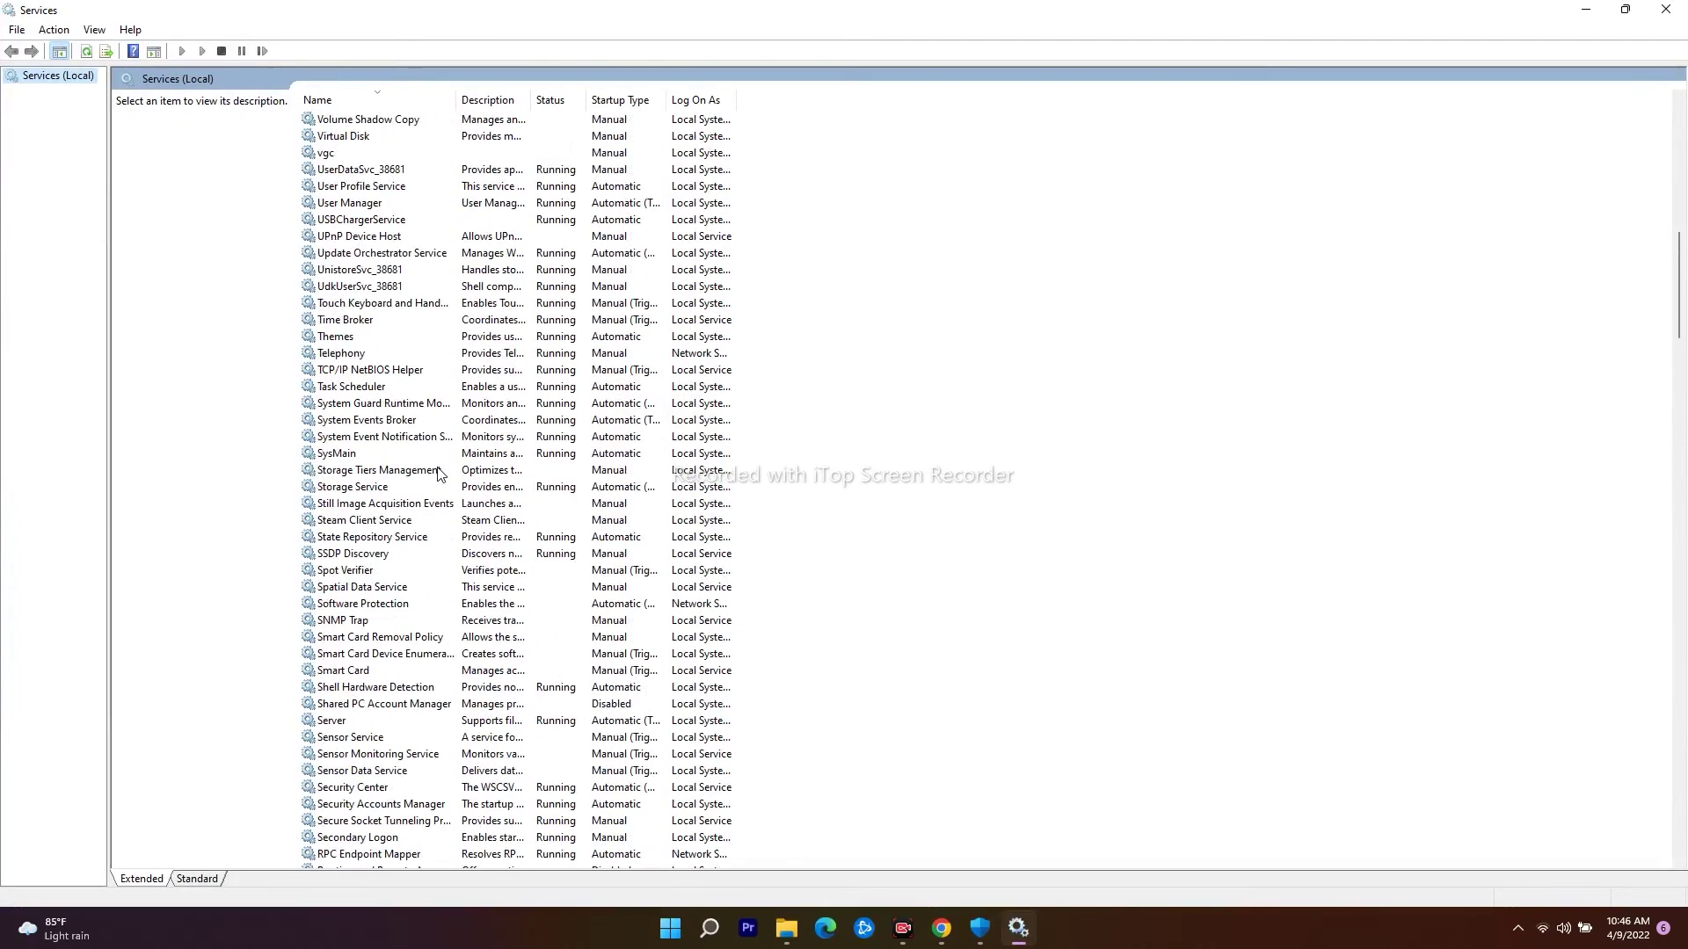
{"action": "scroll", "coordinate": [486, 627], "scroll_direction": "up", "scroll_amount": 9}
{"action": "scroll", "coordinate": [487, 627], "scroll_direction": "up", "scroll_amount": 15}
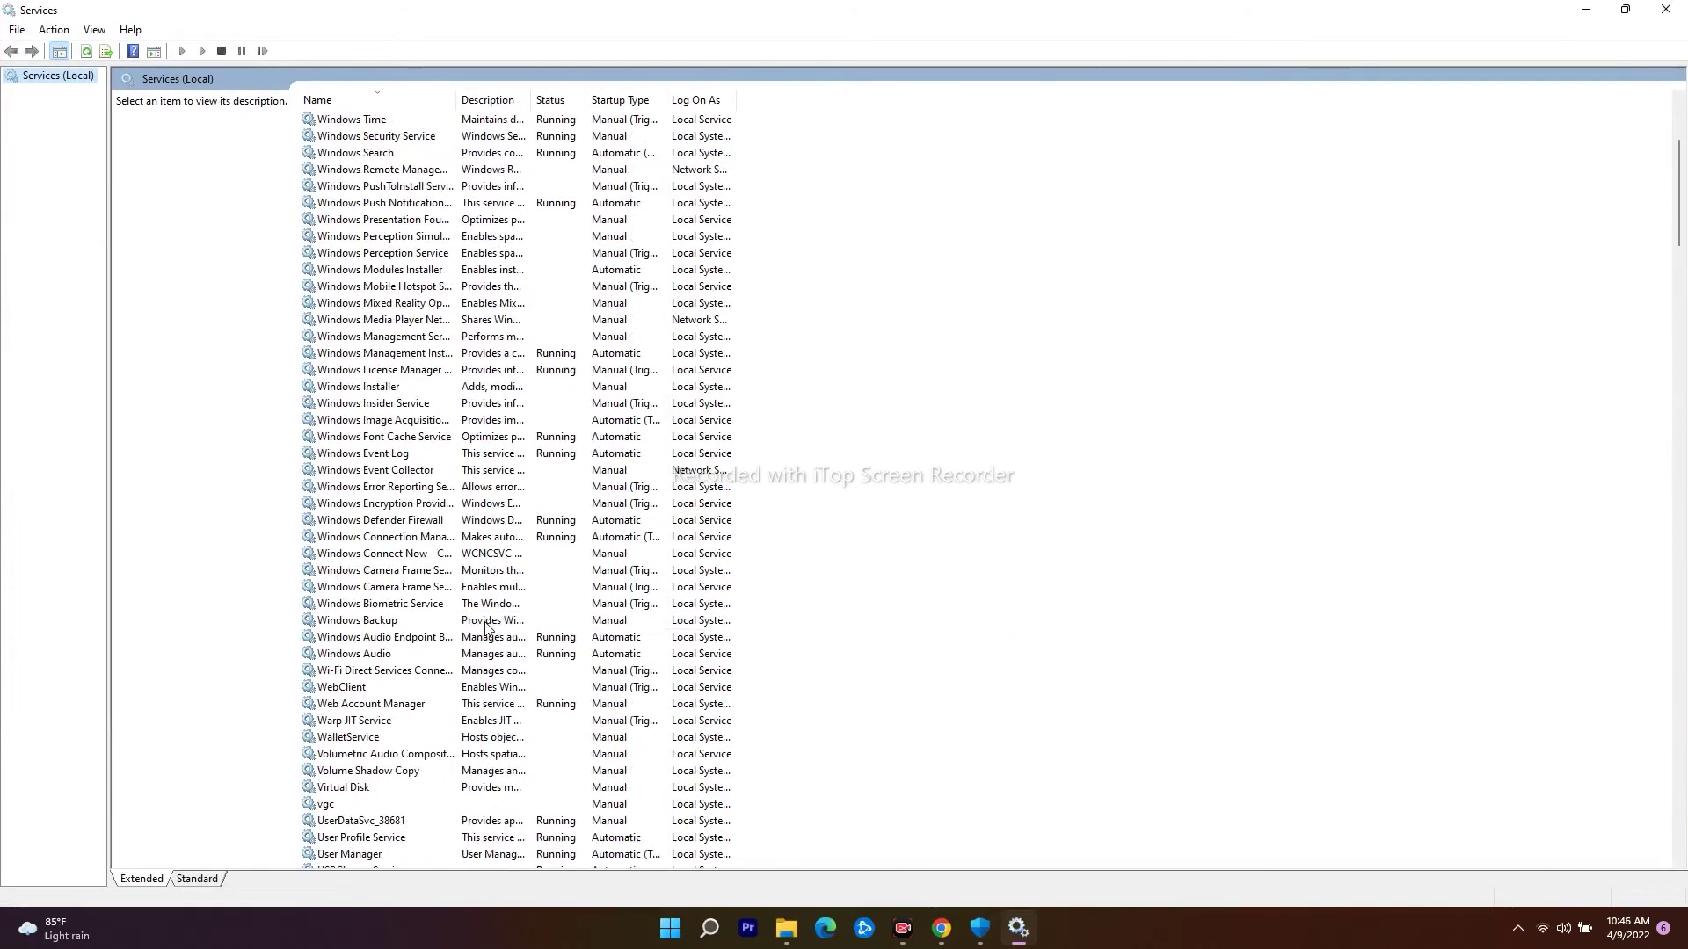
{"action": "scroll", "coordinate": [495, 492], "scroll_direction": "down", "scroll_amount": 13}
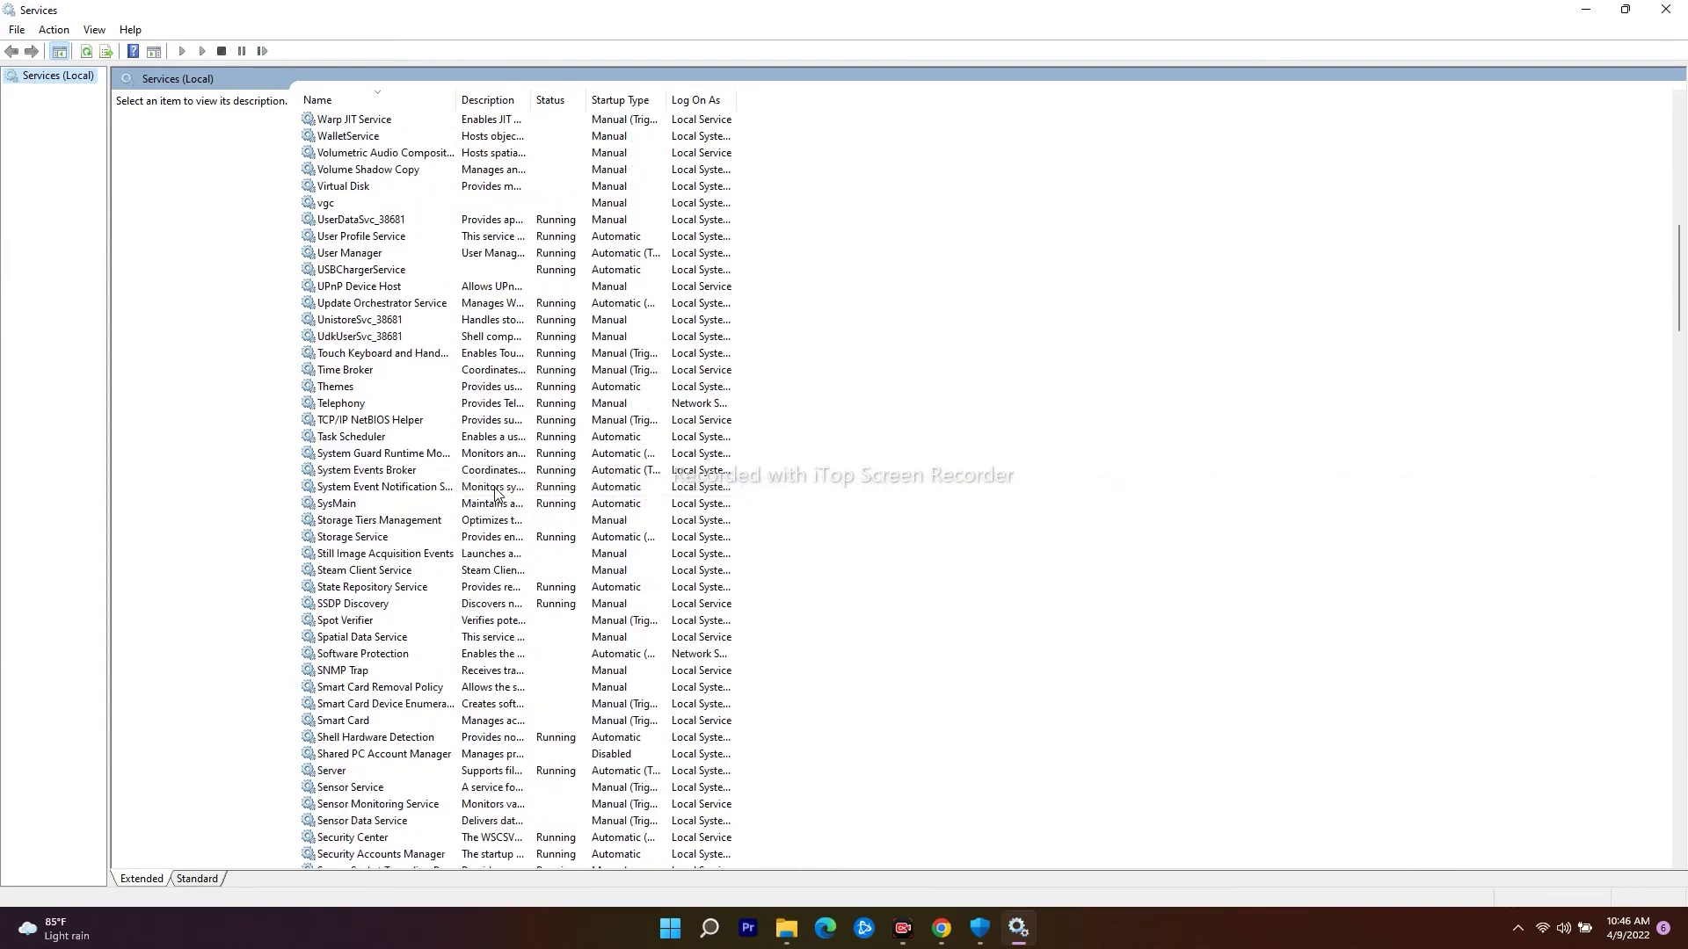
{"action": "scroll", "coordinate": [457, 475], "scroll_direction": "down", "scroll_amount": 9}
{"action": "scroll", "coordinate": [410, 457], "scroll_direction": "down", "scroll_amount": 20}
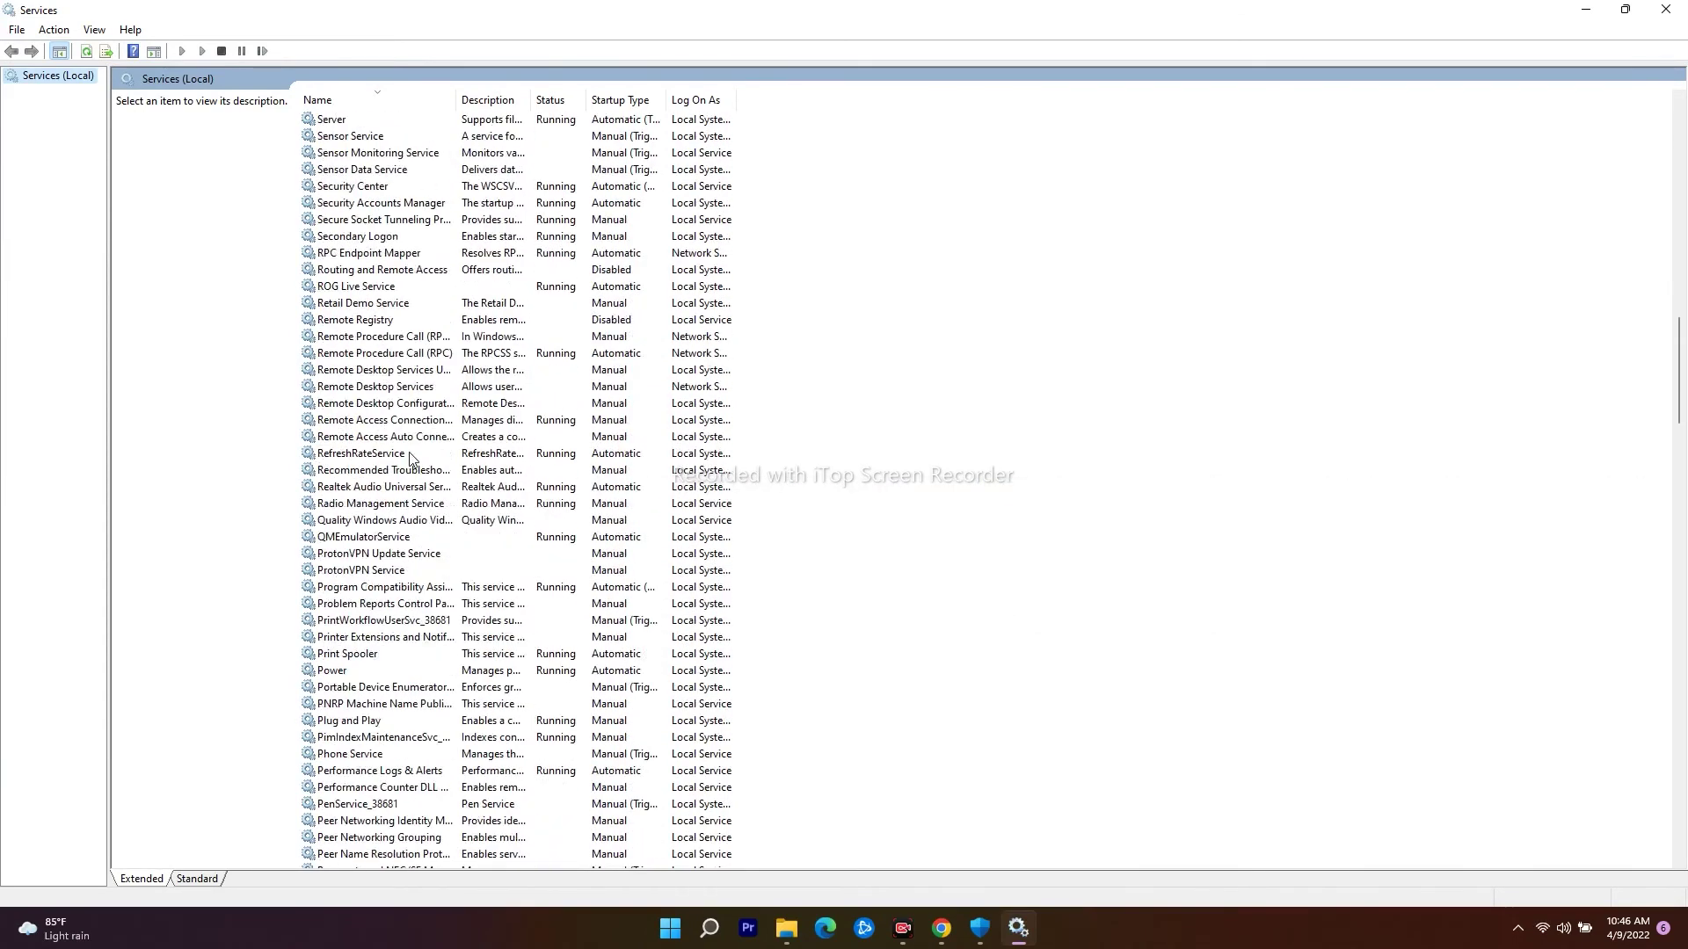
{"action": "scroll", "coordinate": [409, 457], "scroll_direction": "down", "scroll_amount": 9}
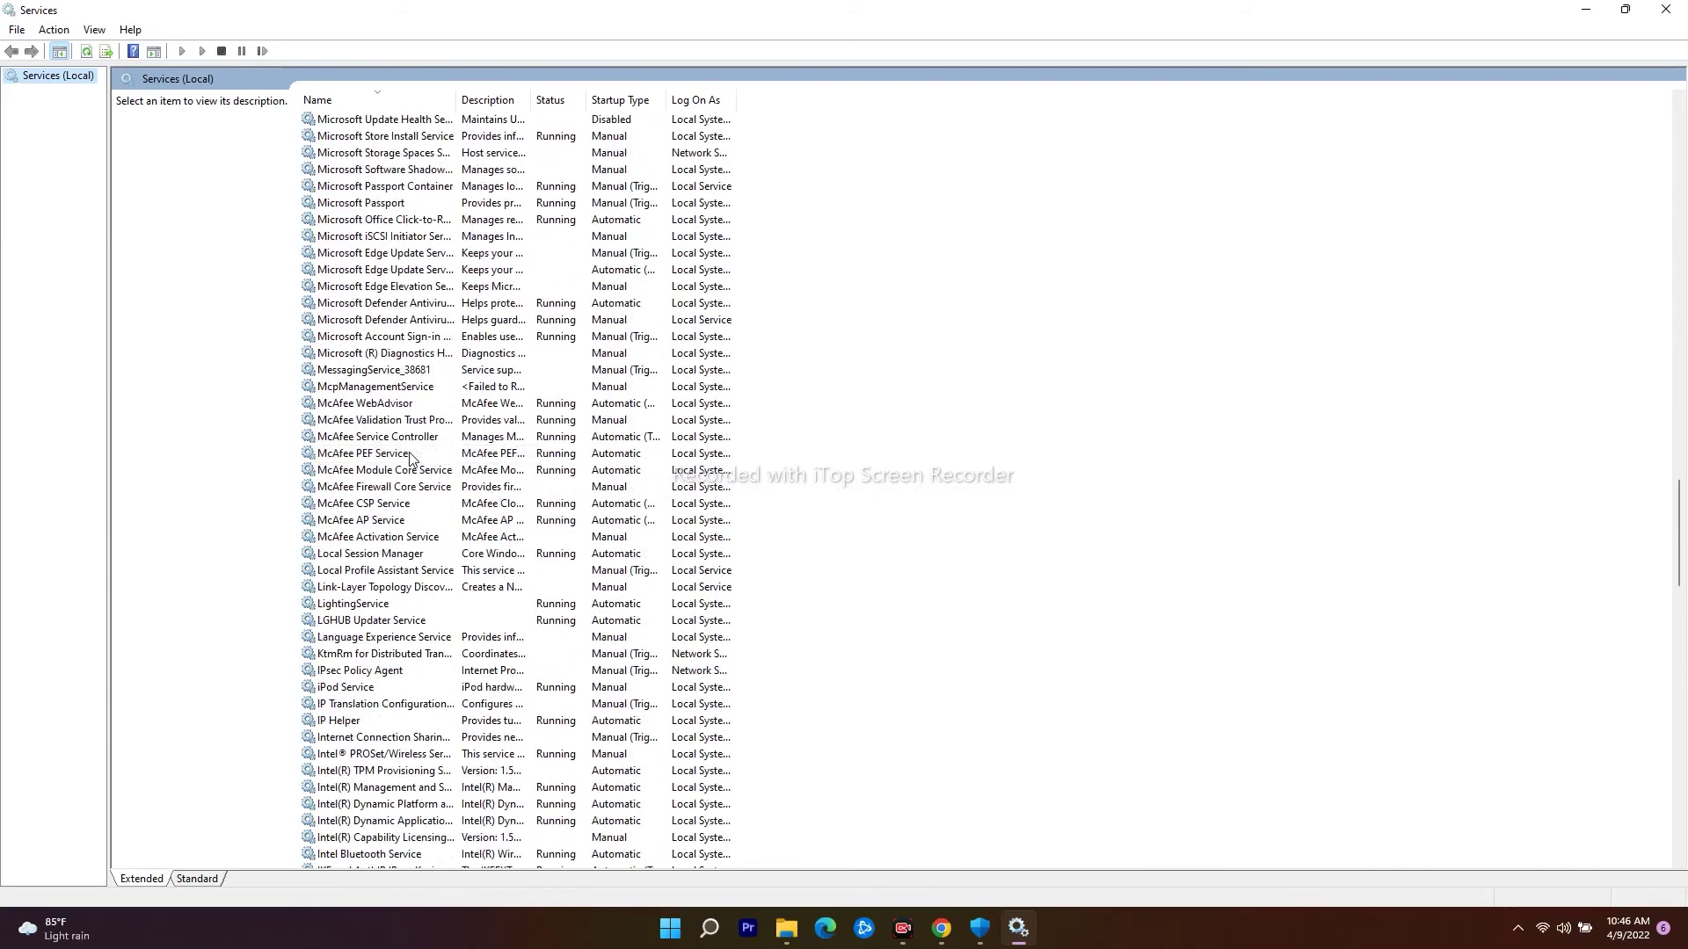
{"action": "left_click", "coordinate": [352, 572]}
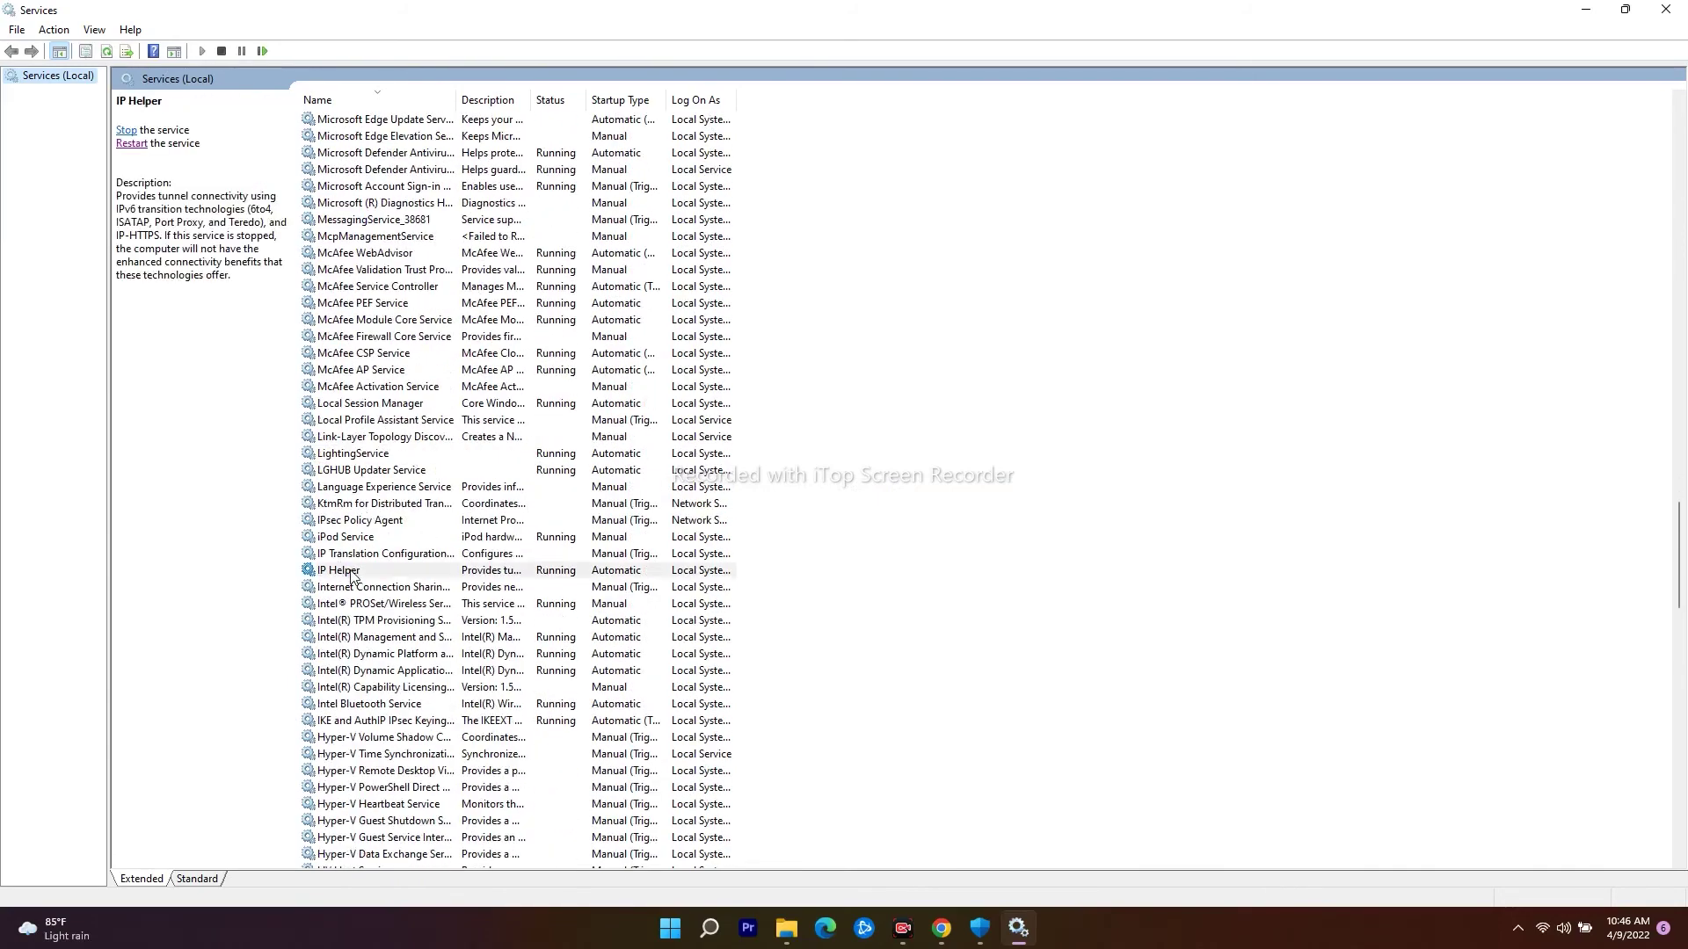
{"action": "double_click", "coordinate": [352, 573]}
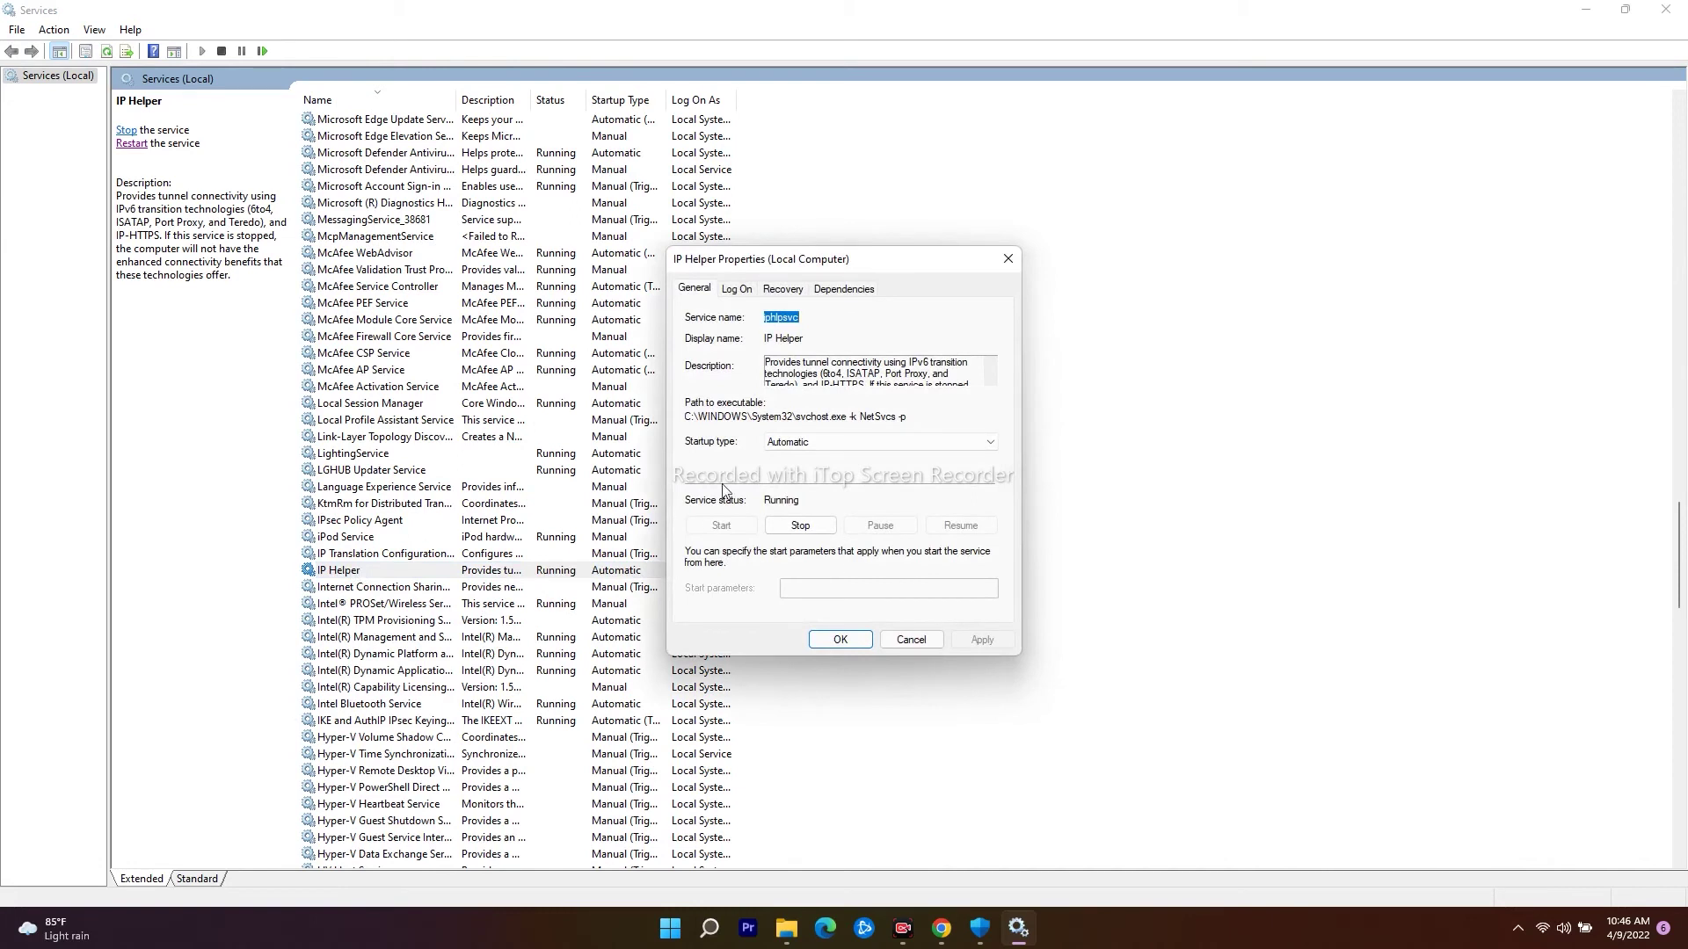
{"action": "left_click", "coordinate": [802, 443]}
{"action": "left_click", "coordinate": [802, 466]}
{"action": "left_click", "coordinate": [989, 643]}
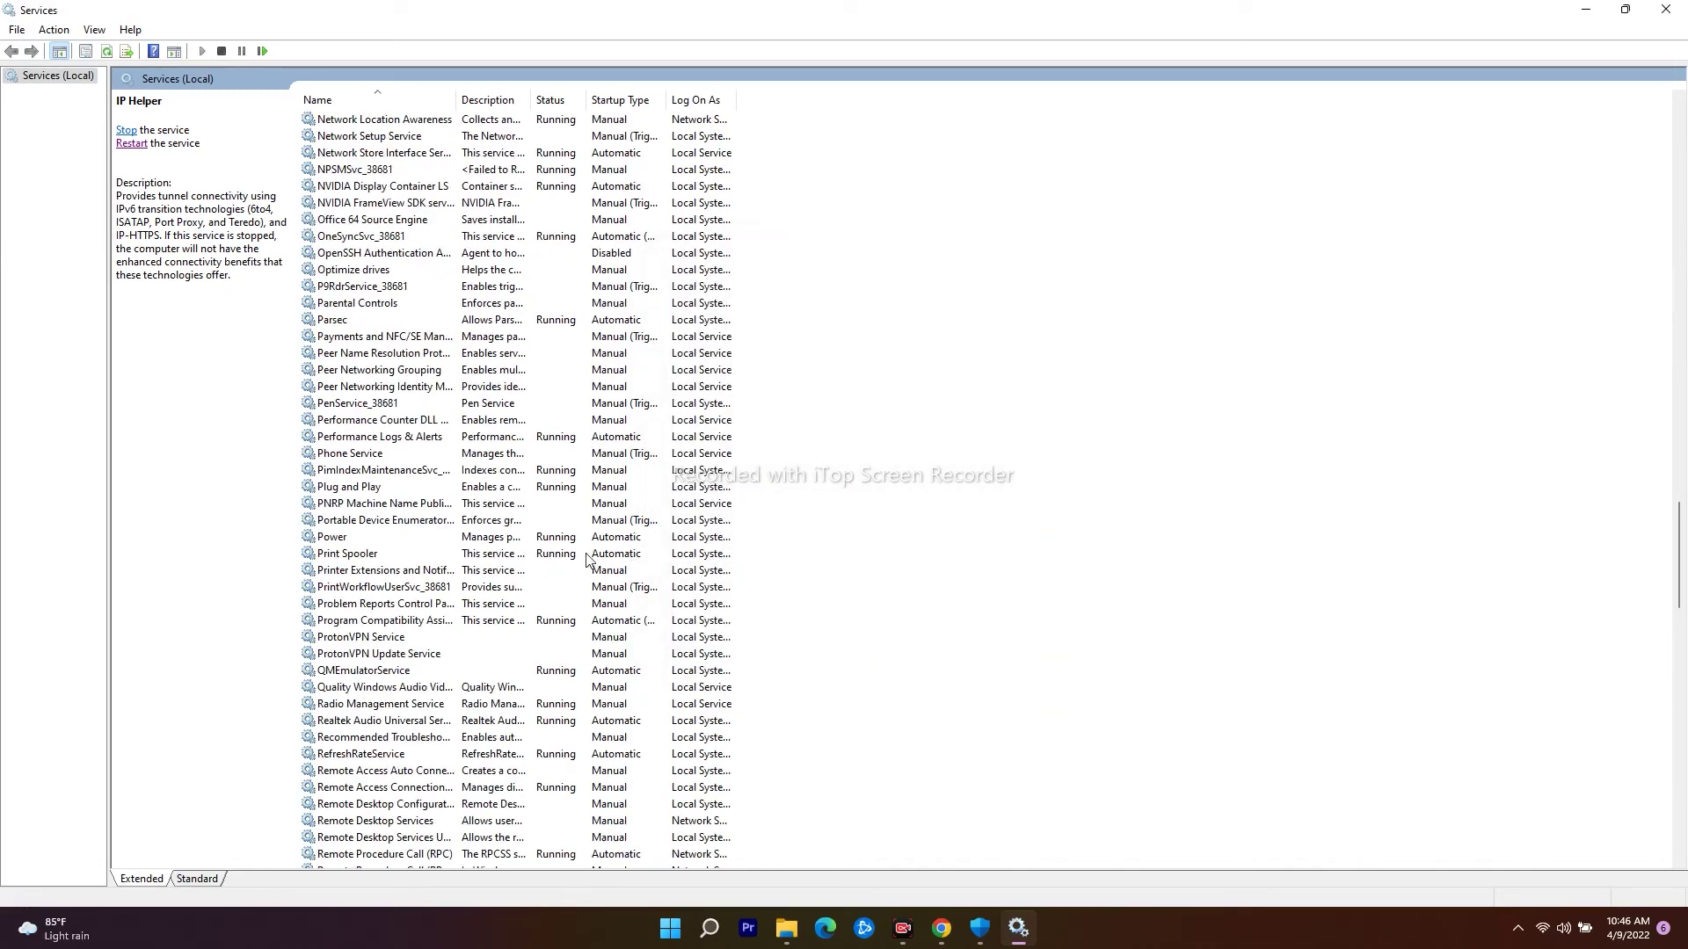
Check the startup type and status of Xbox Live Auth Manager and Xbox Live Networking Service in their properties.
{"action": "scroll", "coordinate": [587, 559], "scroll_direction": "up", "scroll_amount": 8}
{"action": "scroll", "coordinate": [588, 559], "scroll_direction": "up", "scroll_amount": 14}
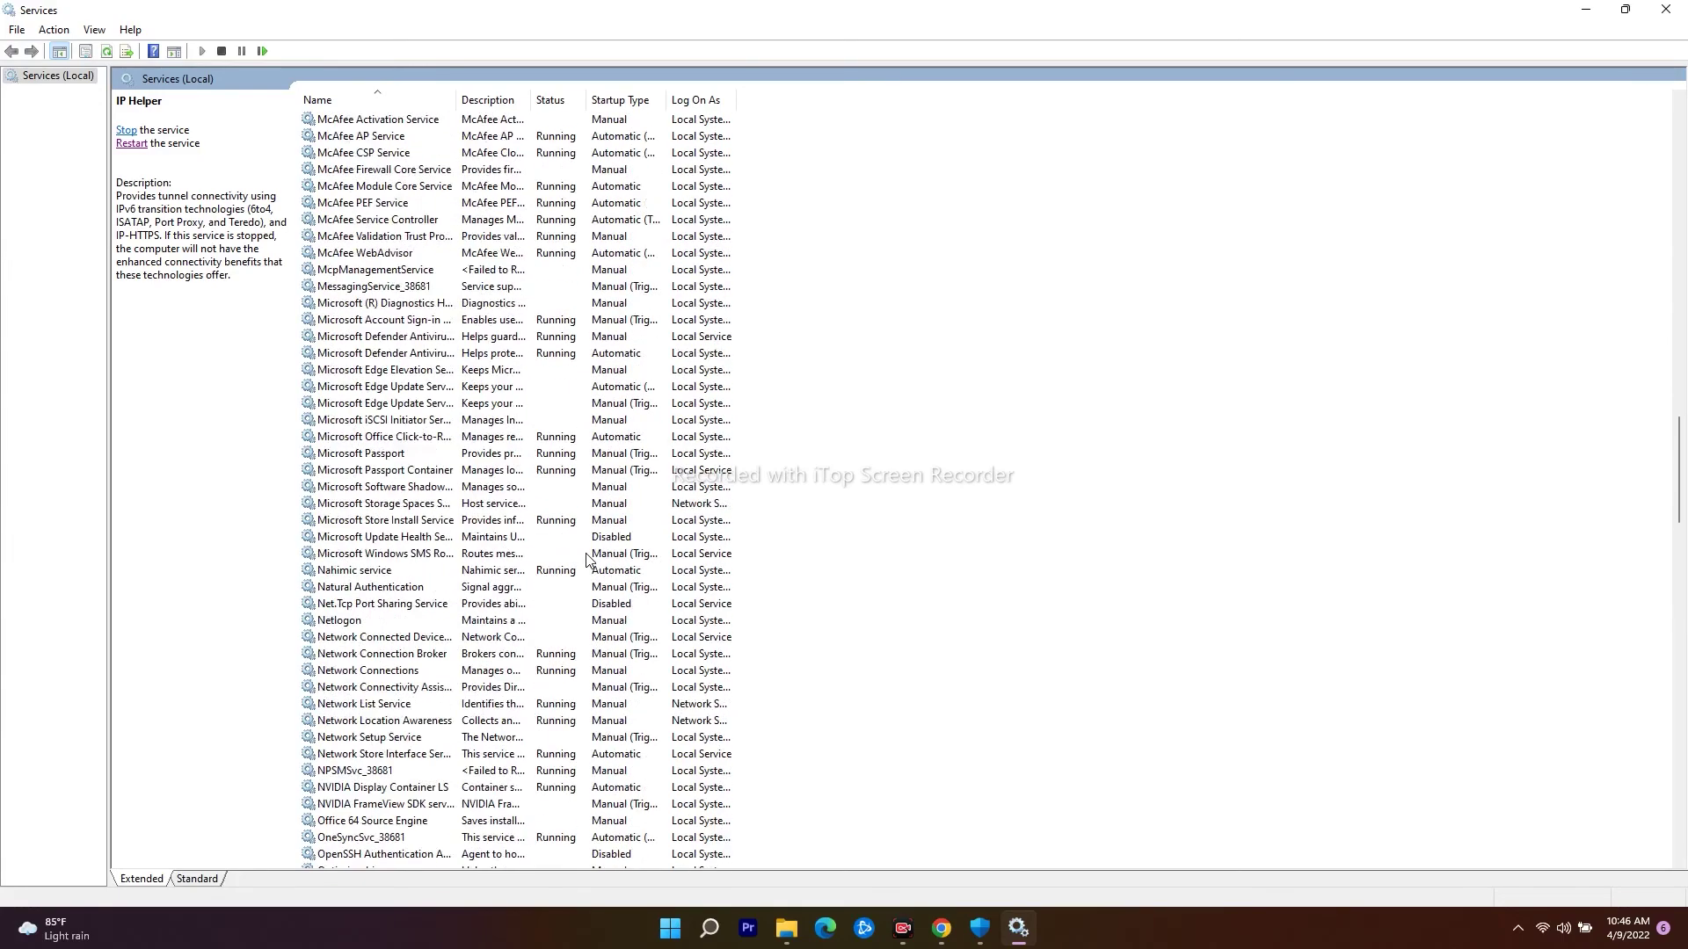
{"action": "scroll", "coordinate": [587, 559], "scroll_direction": "up", "scroll_amount": 1}
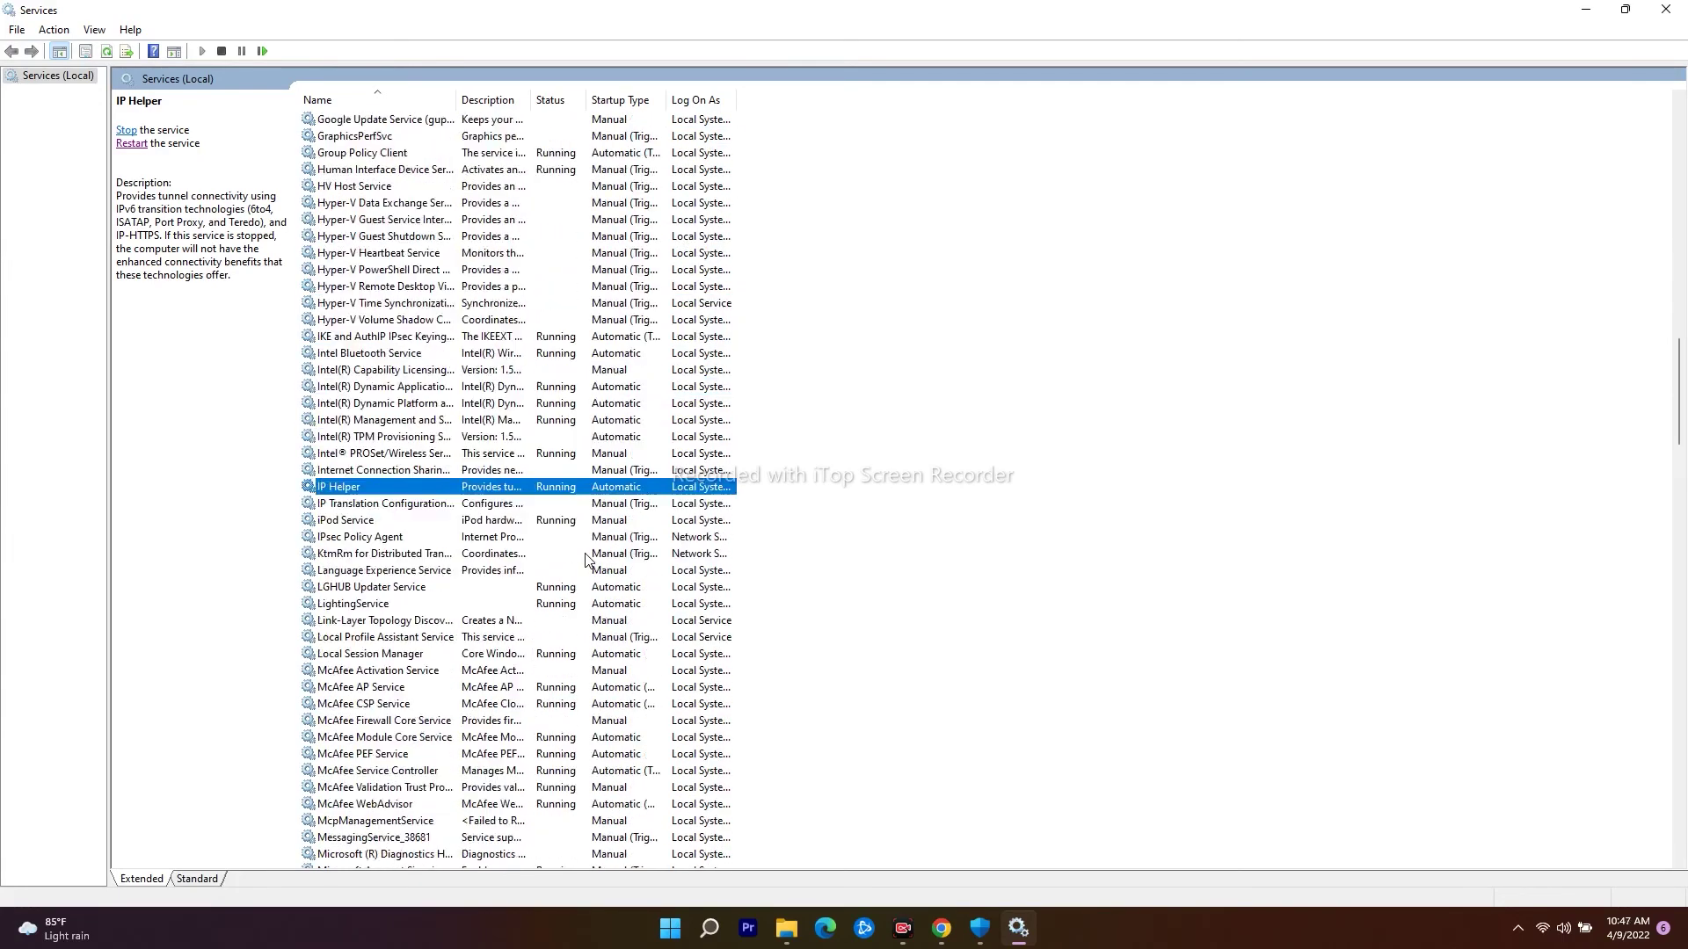
{"action": "scroll", "coordinate": [587, 559], "scroll_direction": "down", "scroll_amount": 20}
{"action": "scroll", "coordinate": [587, 559], "scroll_direction": "down", "scroll_amount": 20}
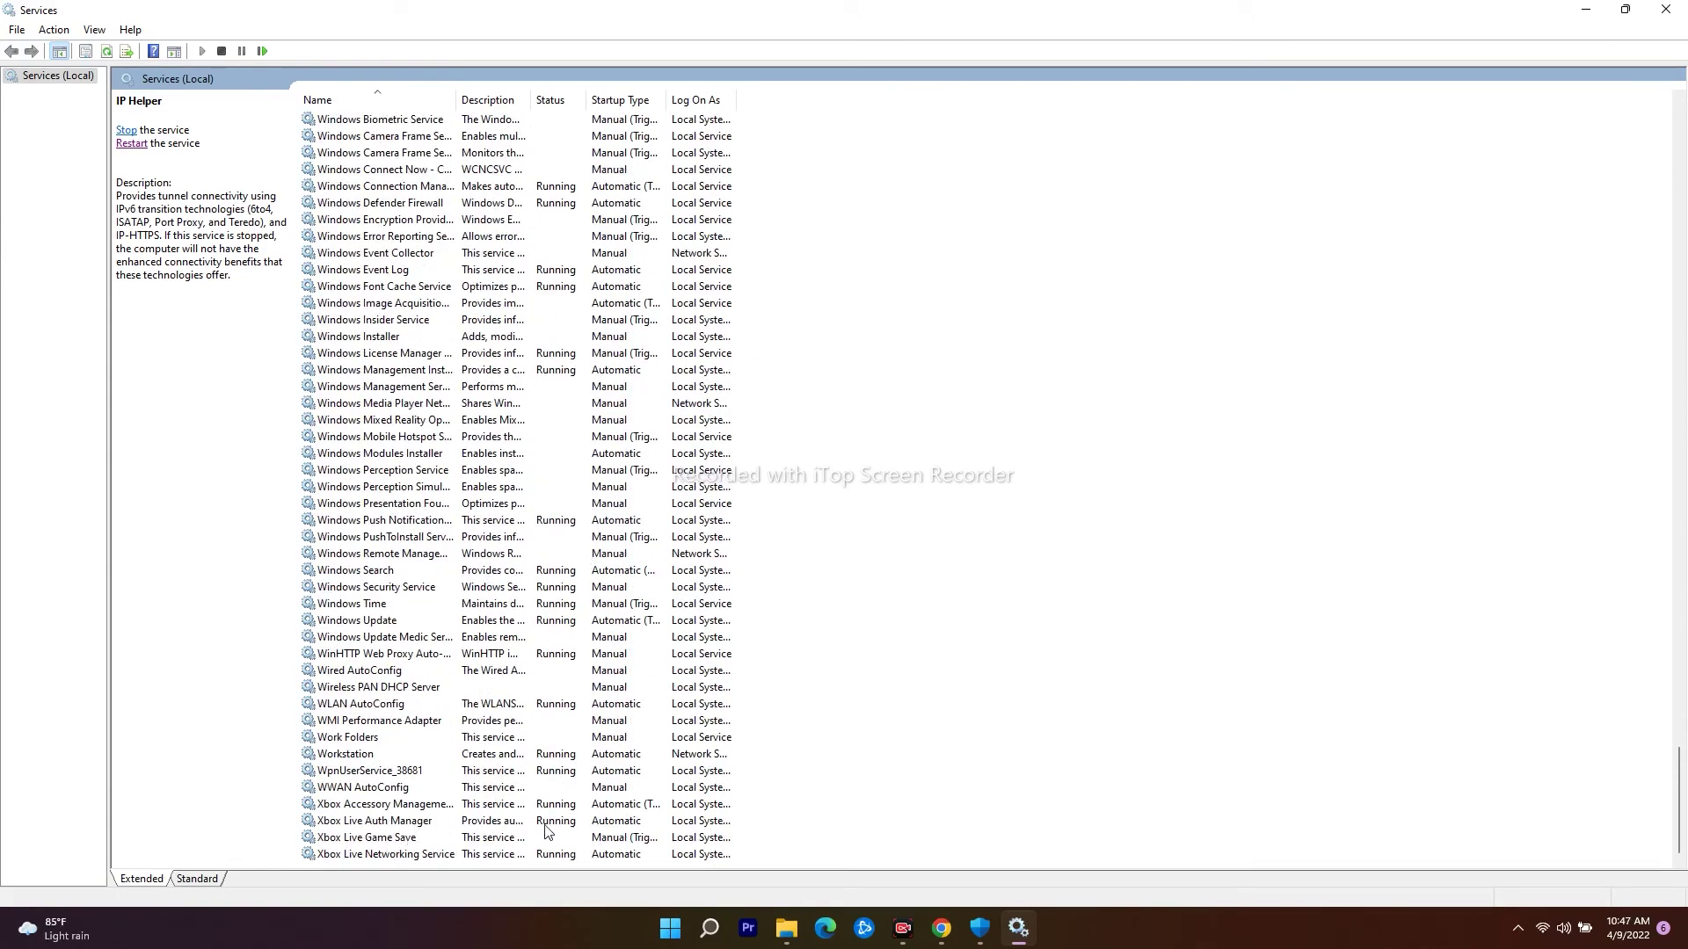
{"action": "double_click", "coordinate": [422, 829]}
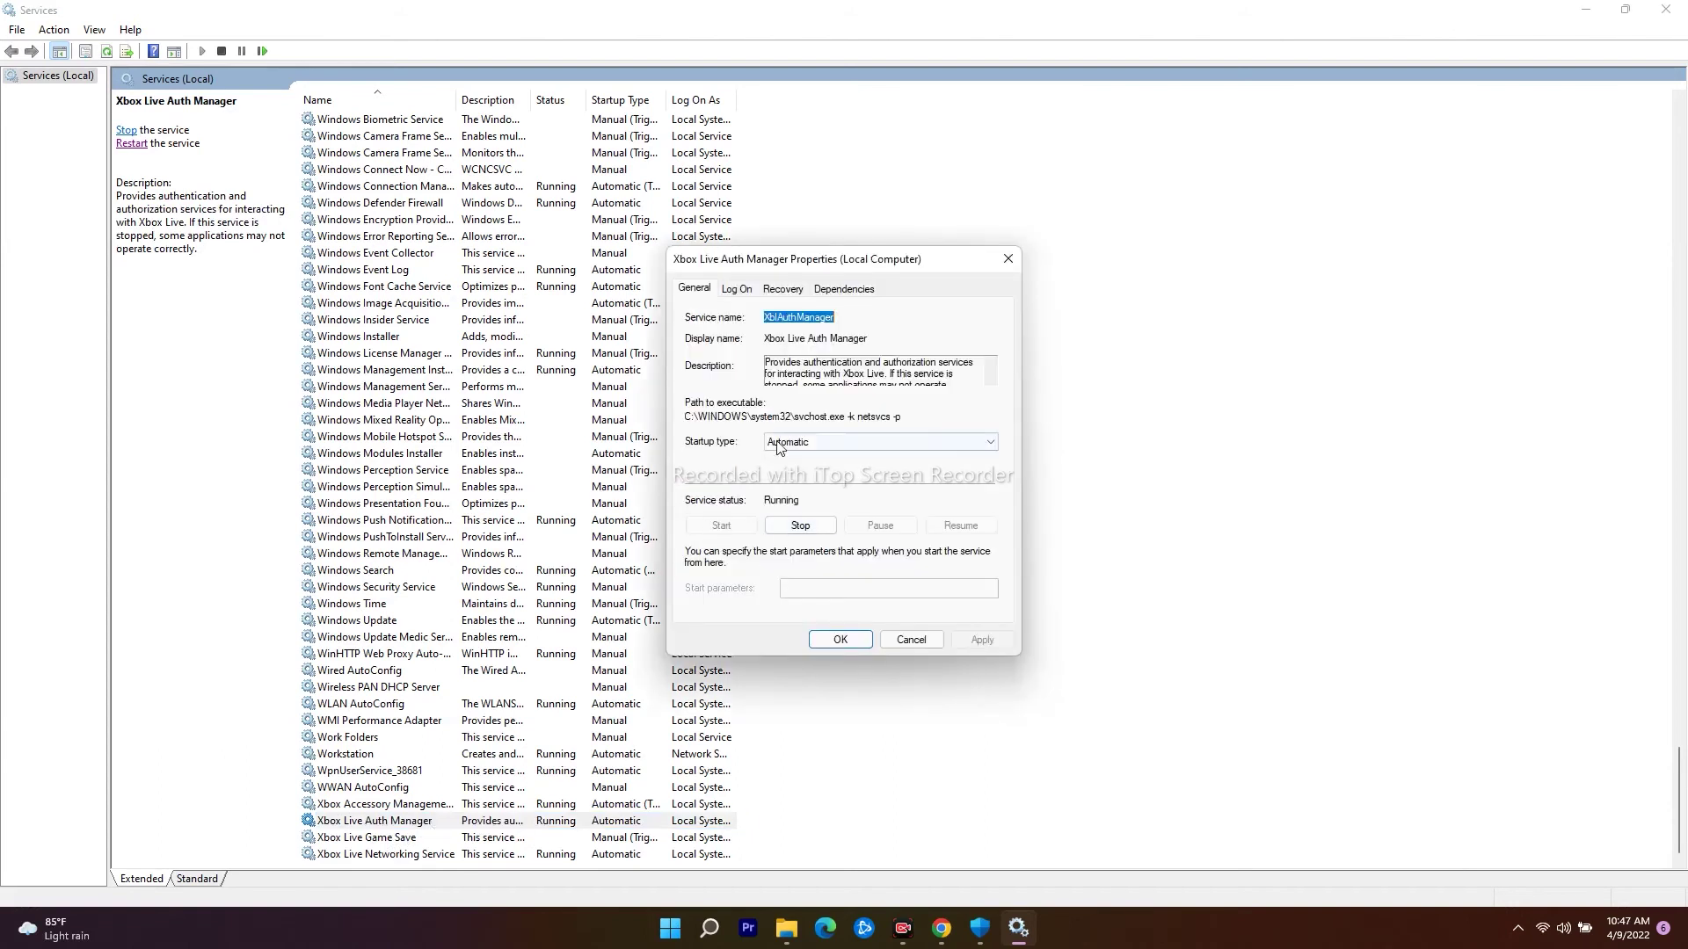
{"action": "left_click", "coordinate": [842, 639]}
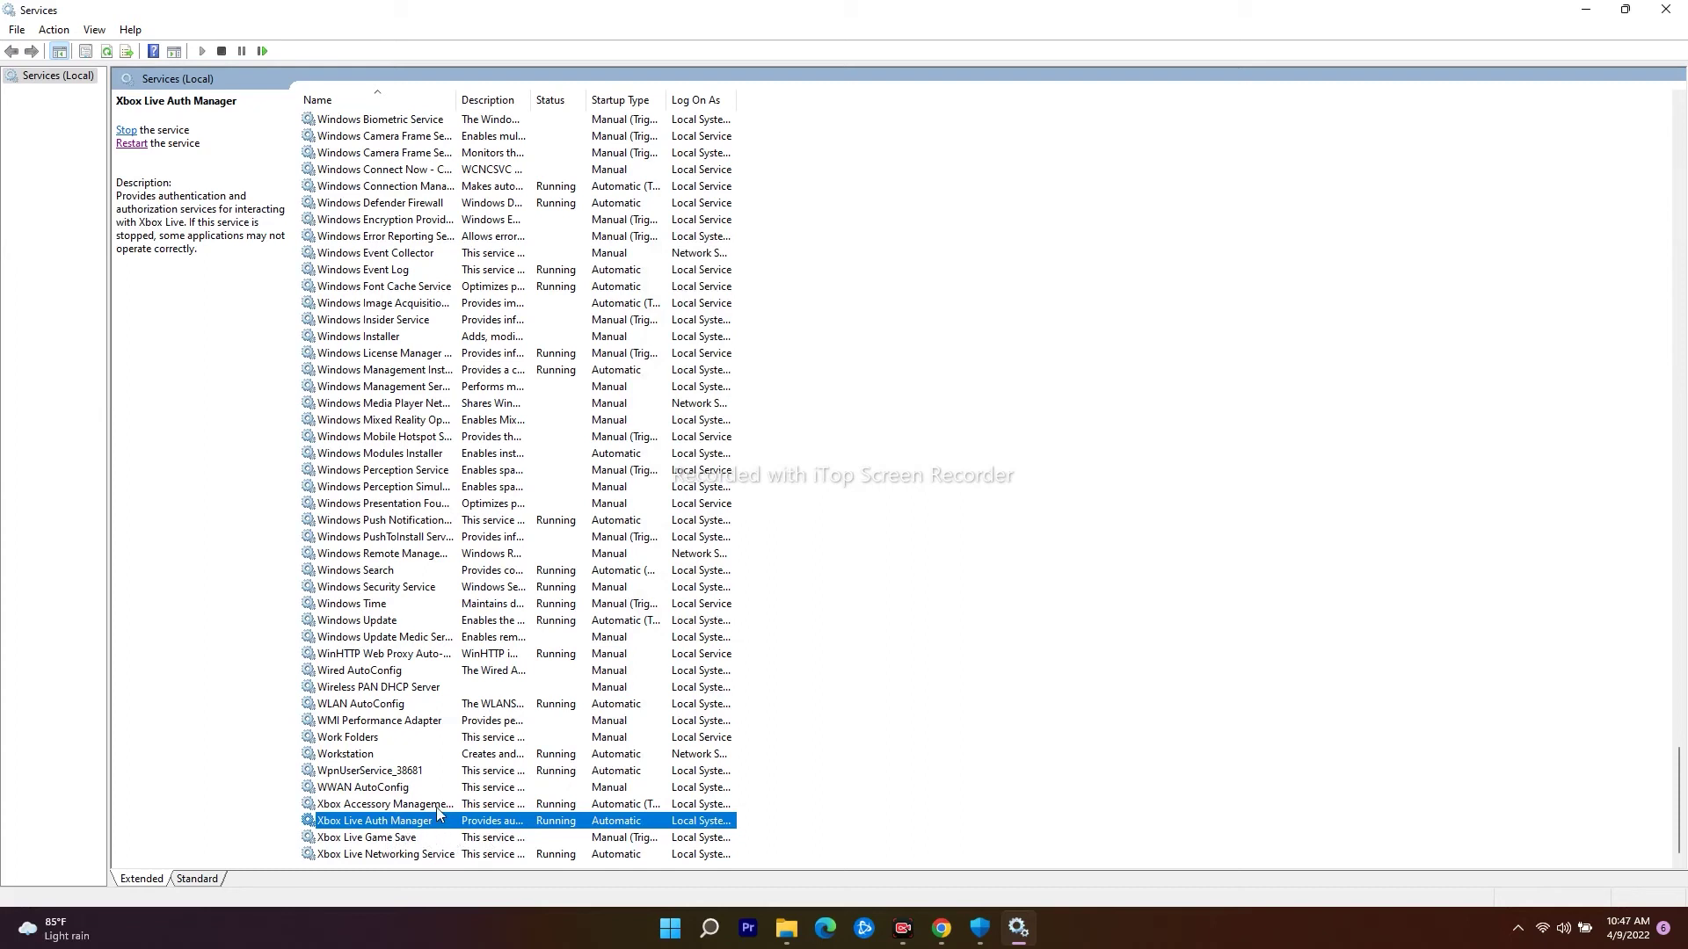
{"action": "double_click", "coordinate": [474, 854]}
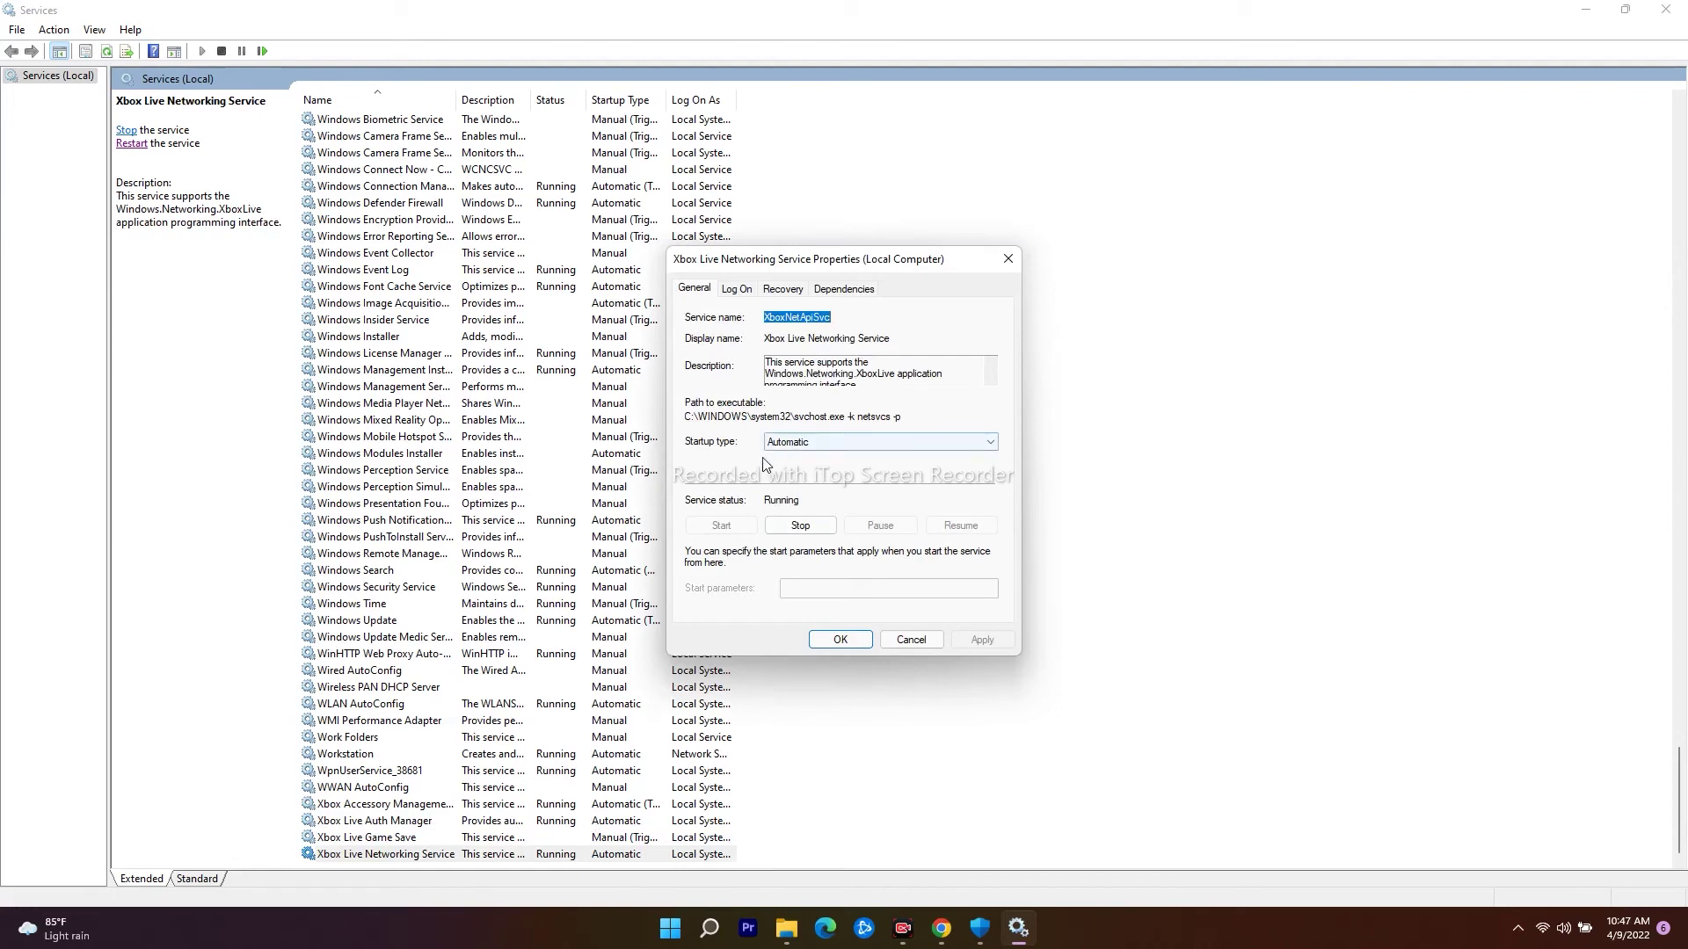
{"action": "left_click", "coordinate": [849, 642]}
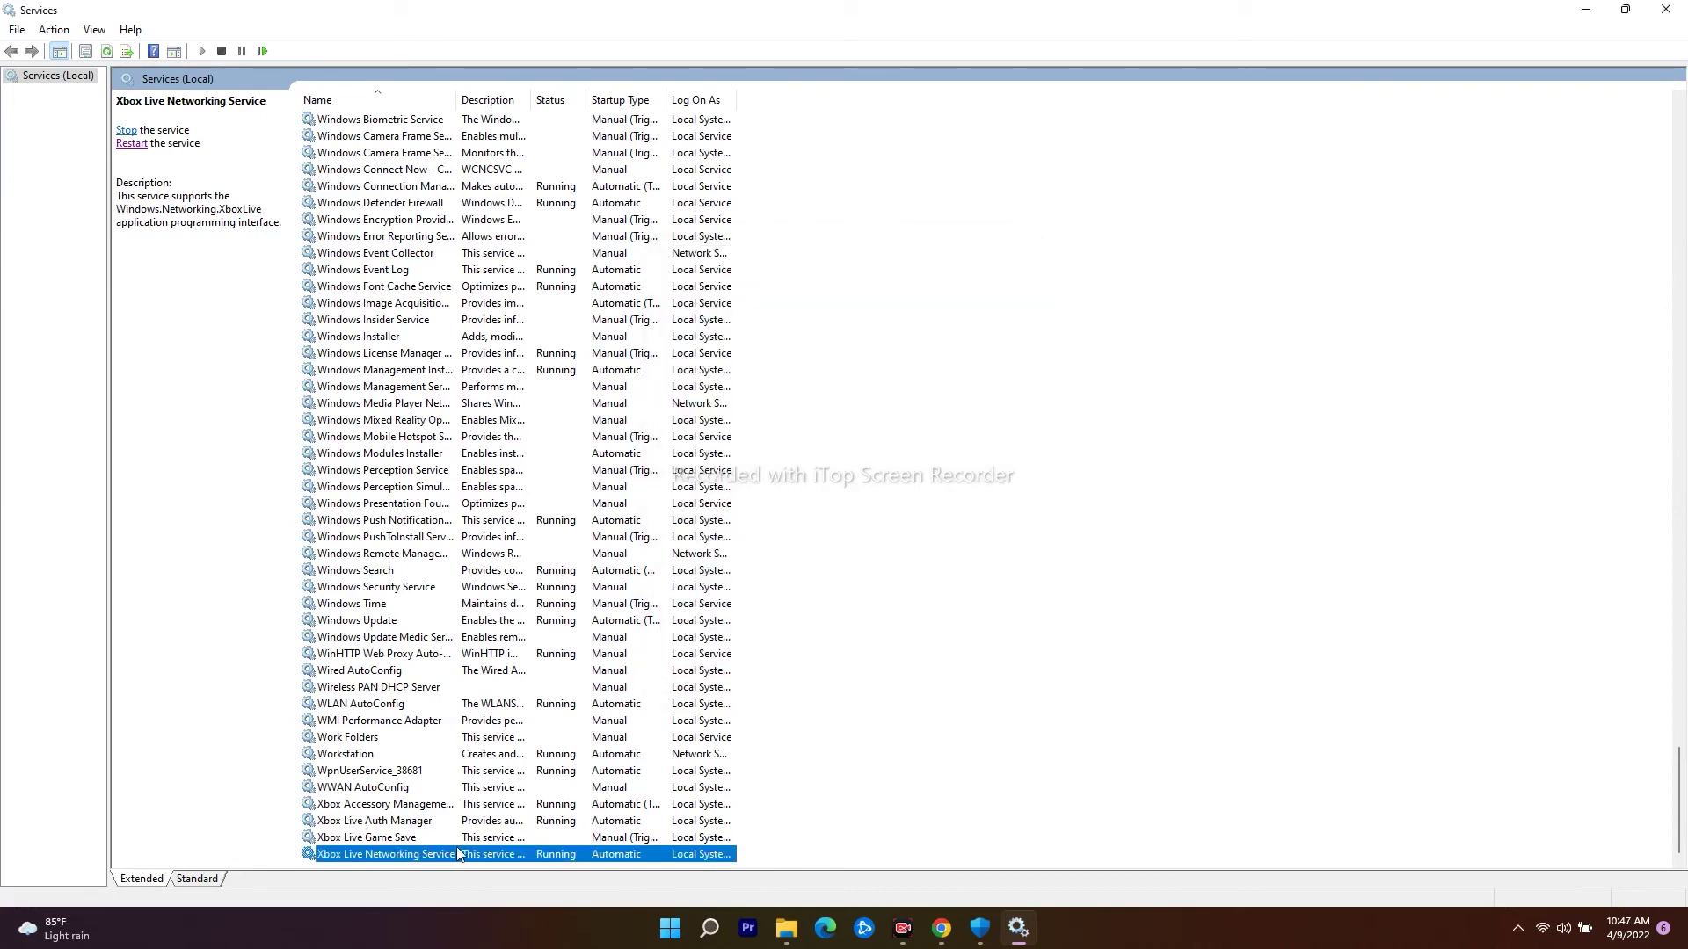
Set the Xbox Live Game Save service's startup type to Automatic, start the service and apply the changes.
{"action": "double_click", "coordinate": [422, 838]}
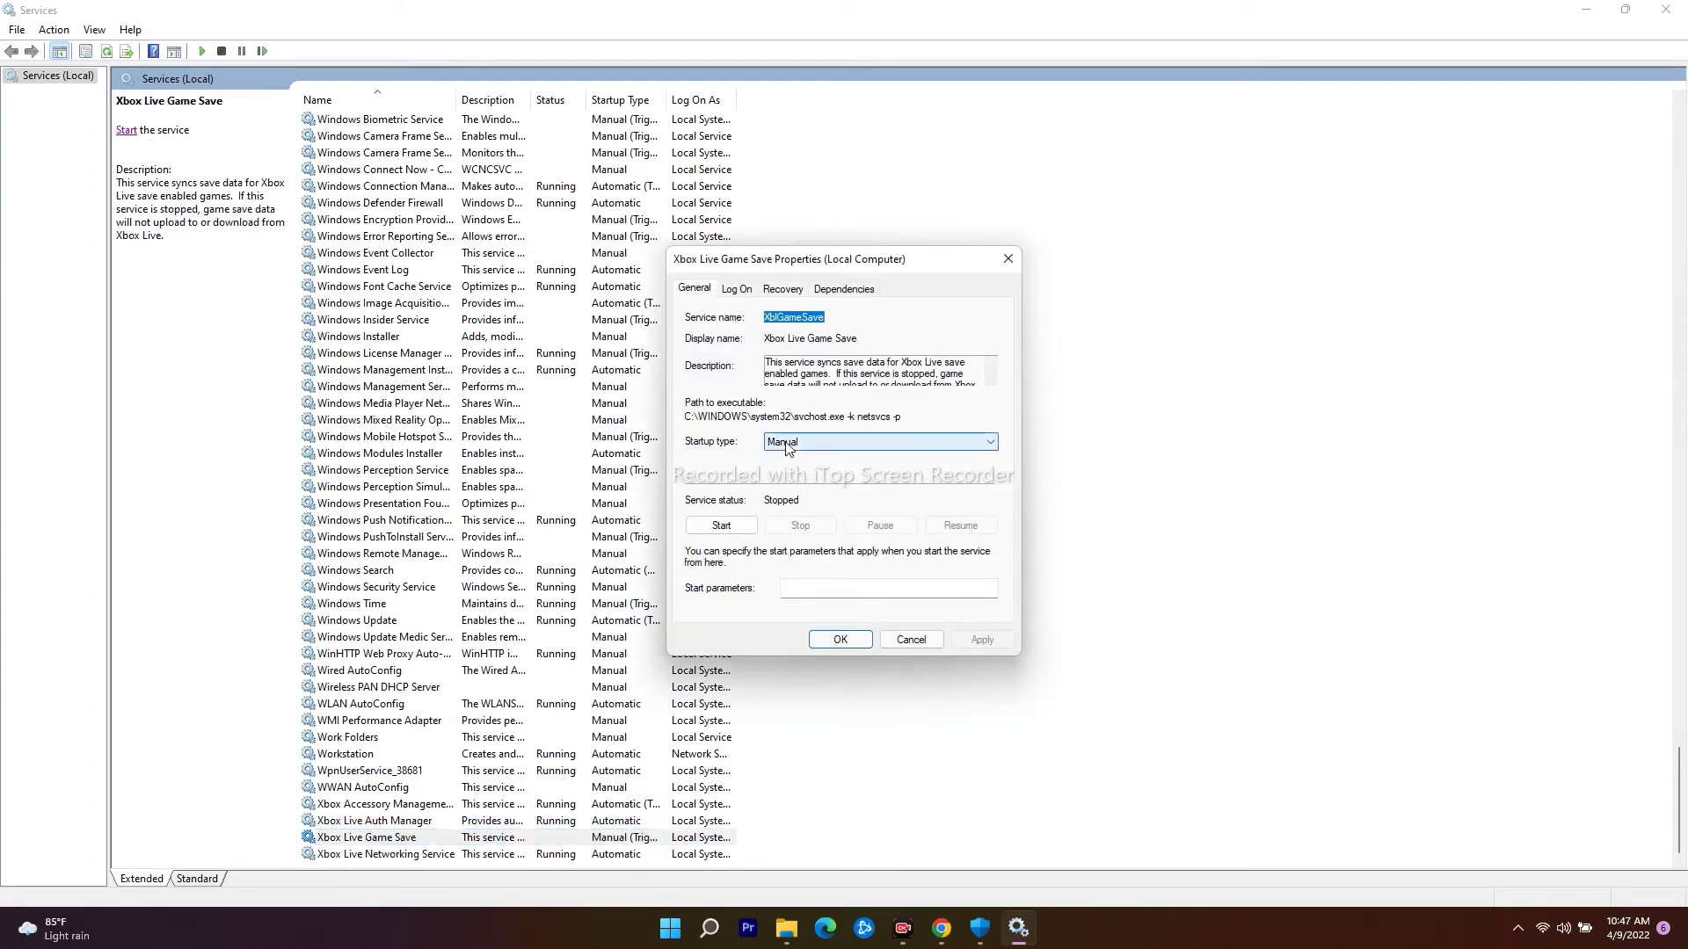
{"action": "left_click", "coordinate": [786, 442]}
{"action": "left_click", "coordinate": [816, 470]}
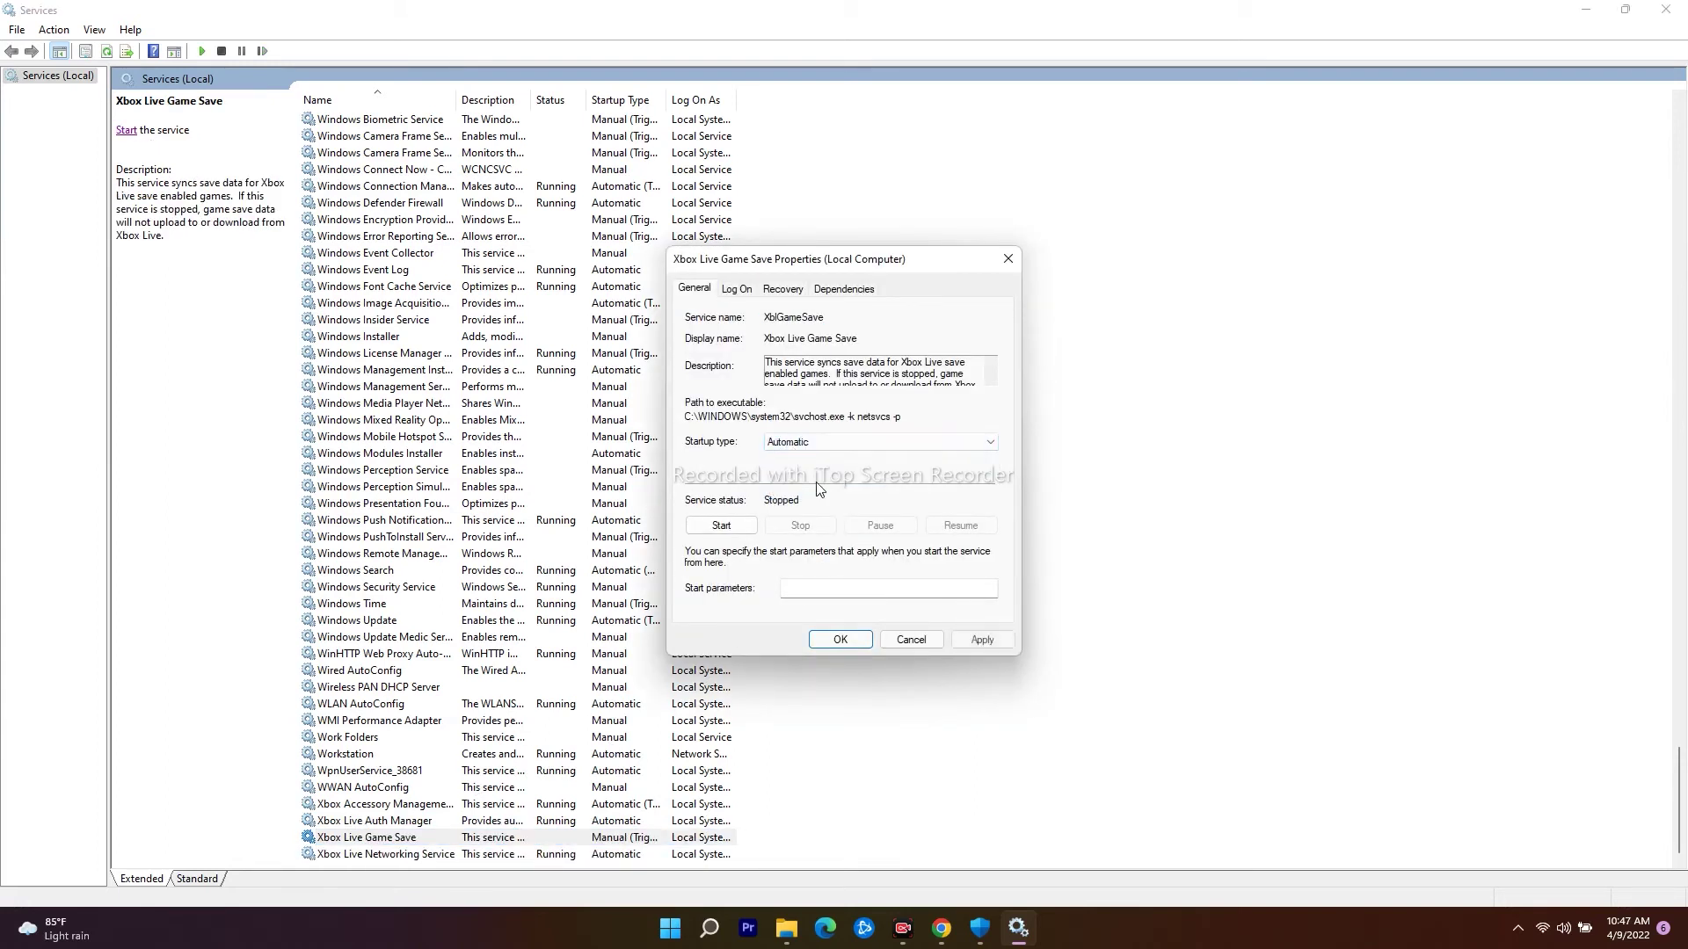
{"action": "left_click", "coordinate": [722, 527]}
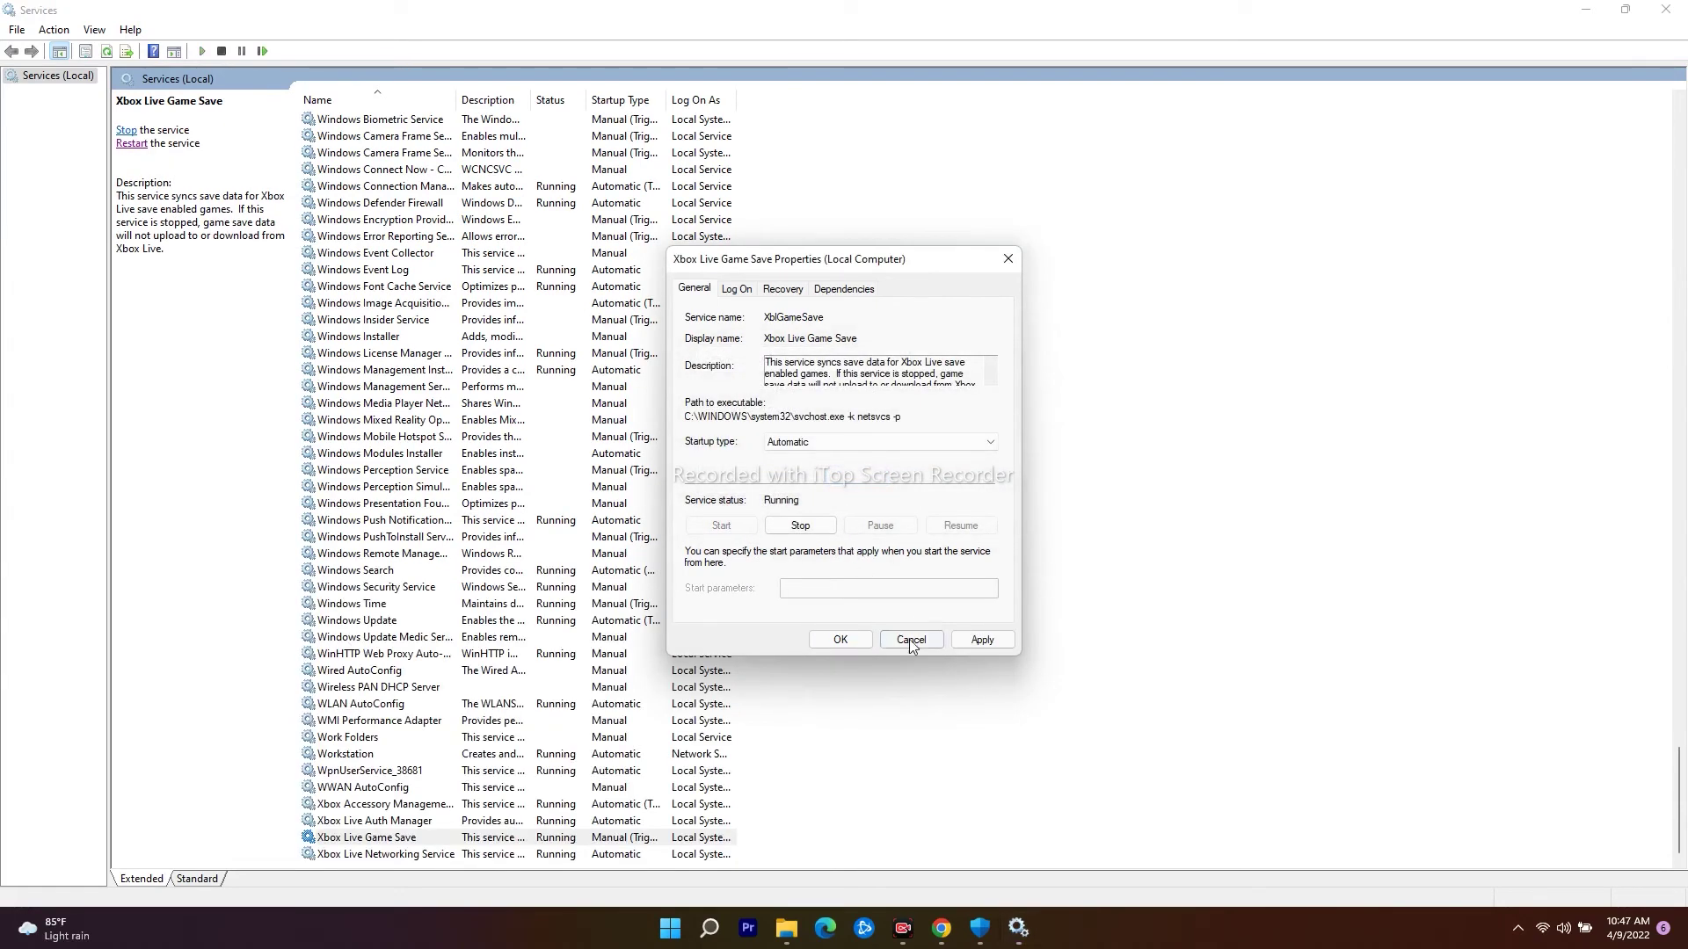
{"action": "left_click", "coordinate": [977, 636]}
{"action": "left_click", "coordinate": [839, 640]}
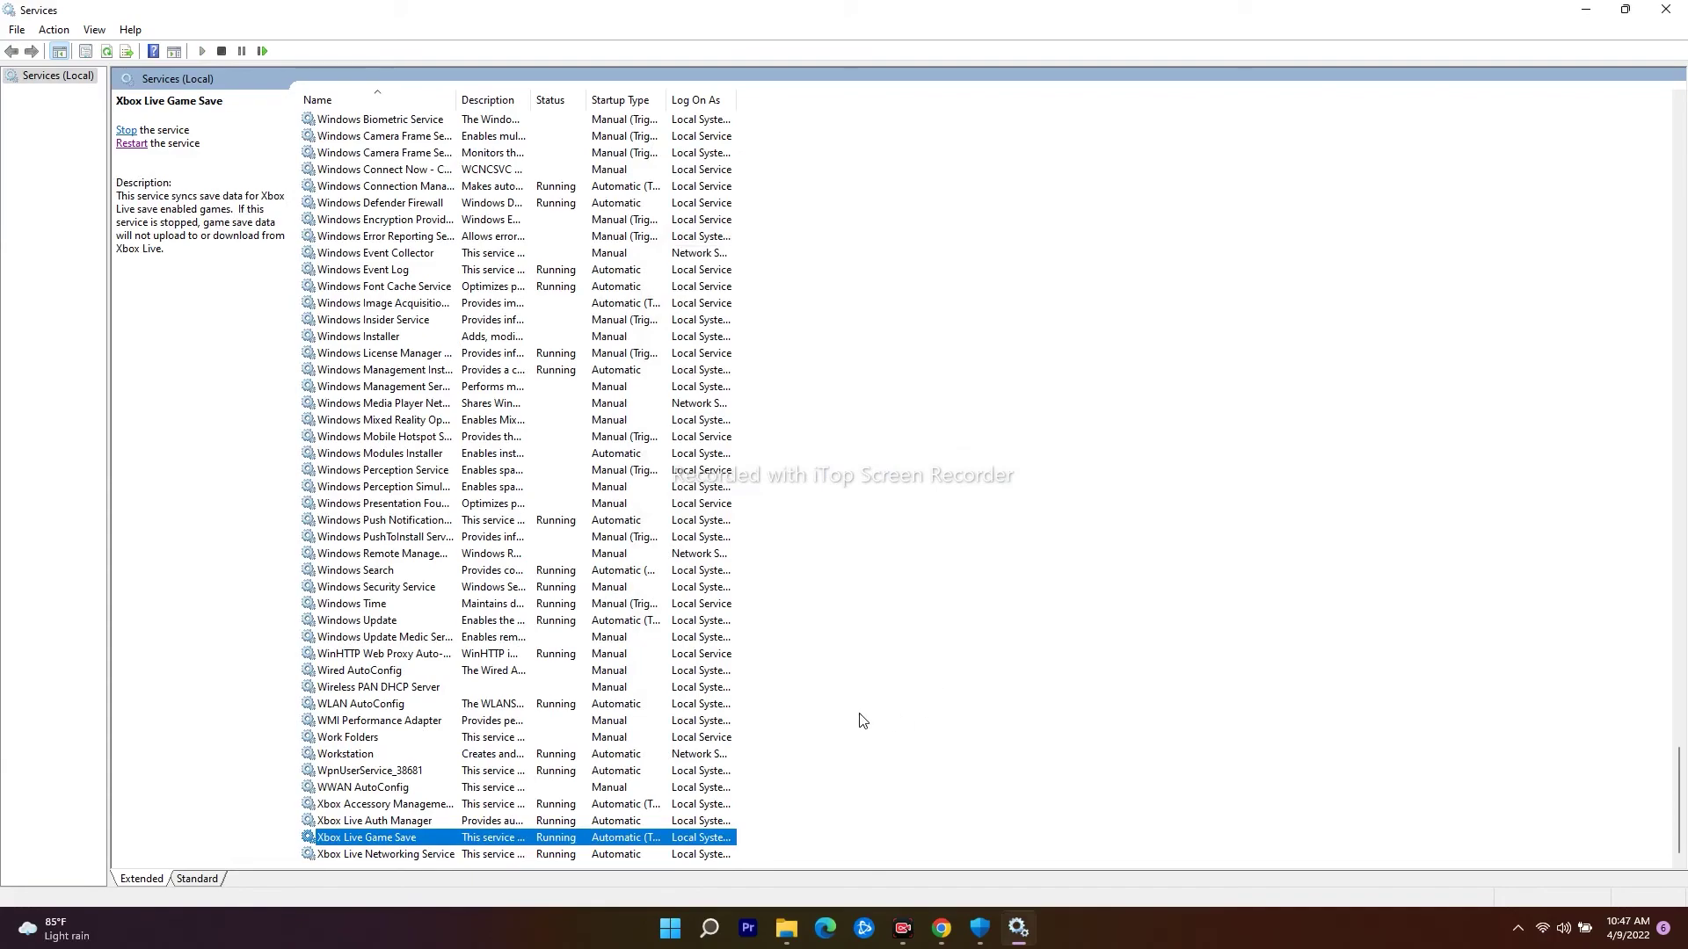
Check the startup type and status of both Gaming Services entries in their properties.
{"action": "scroll", "coordinate": [863, 719], "scroll_direction": "up", "scroll_amount": 20}
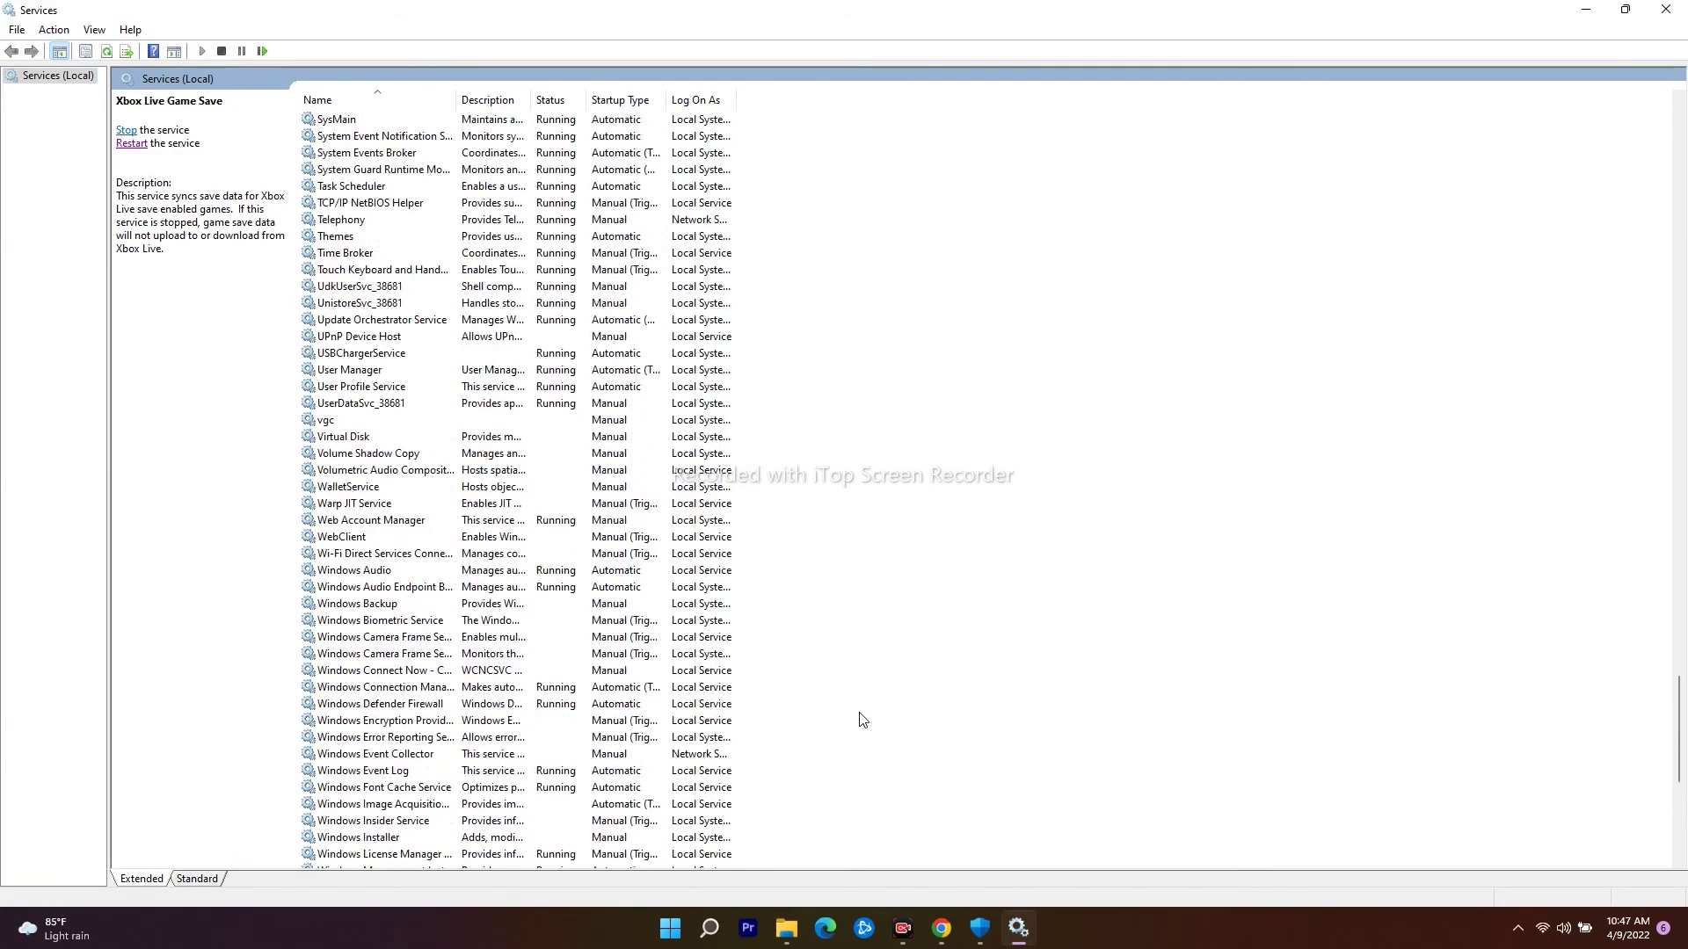
{"action": "scroll", "coordinate": [862, 719], "scroll_direction": "up", "scroll_amount": 20}
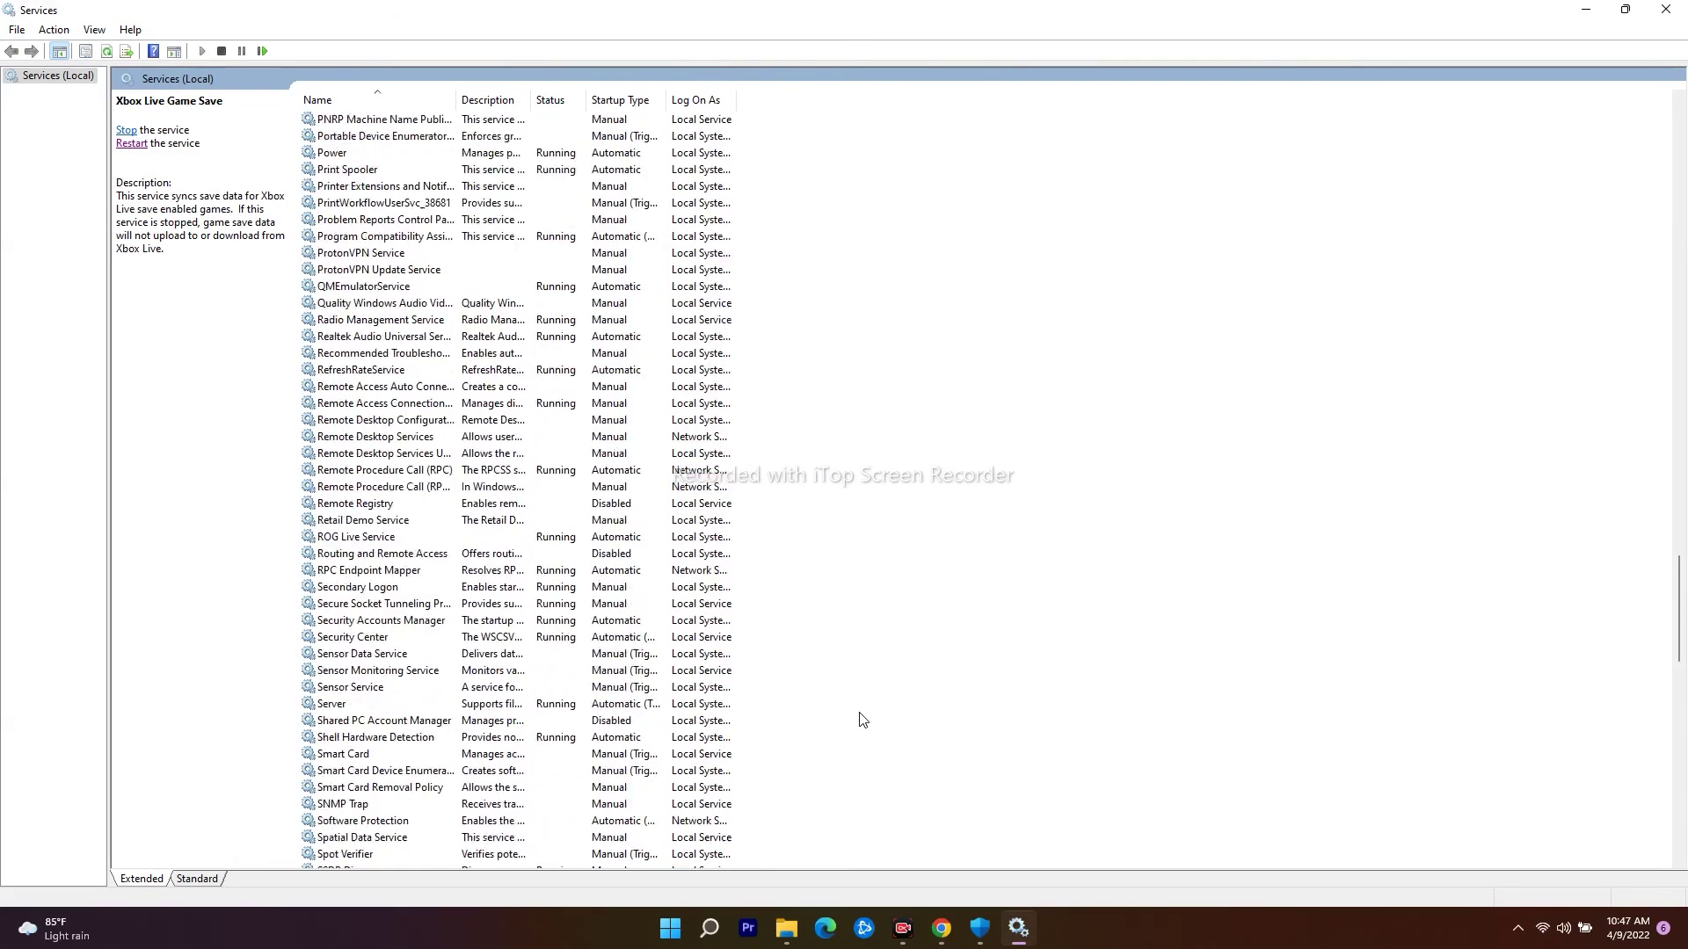
{"action": "scroll", "coordinate": [863, 719], "scroll_direction": "up", "scroll_amount": 20}
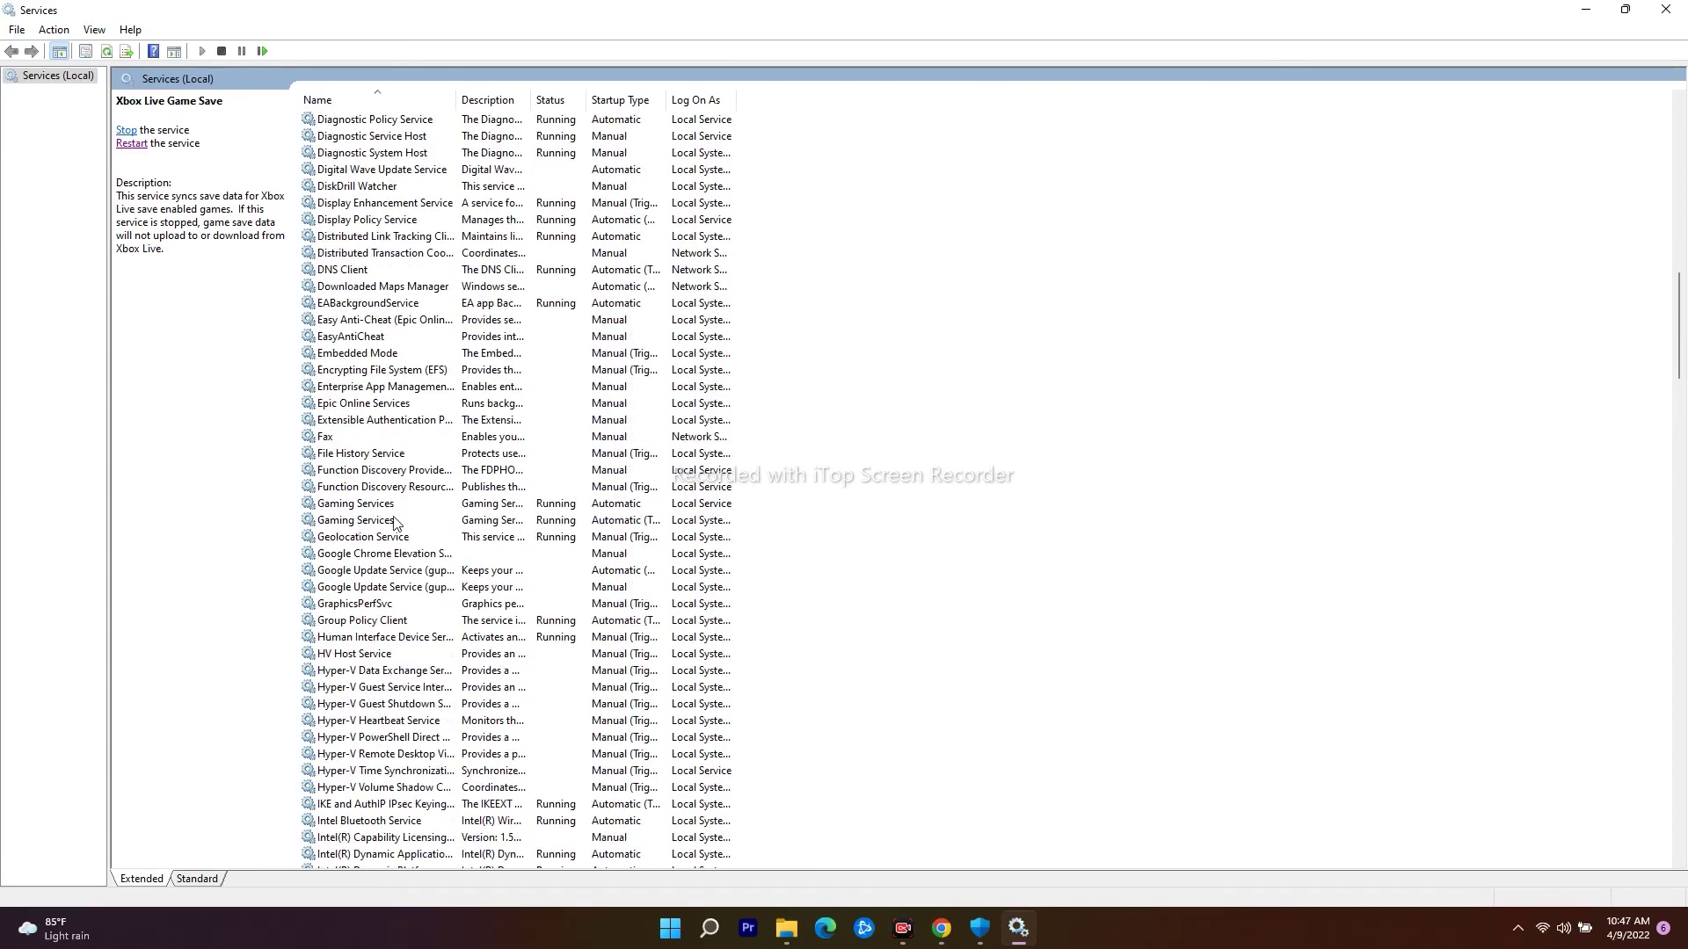
{"action": "double_click", "coordinate": [431, 520]}
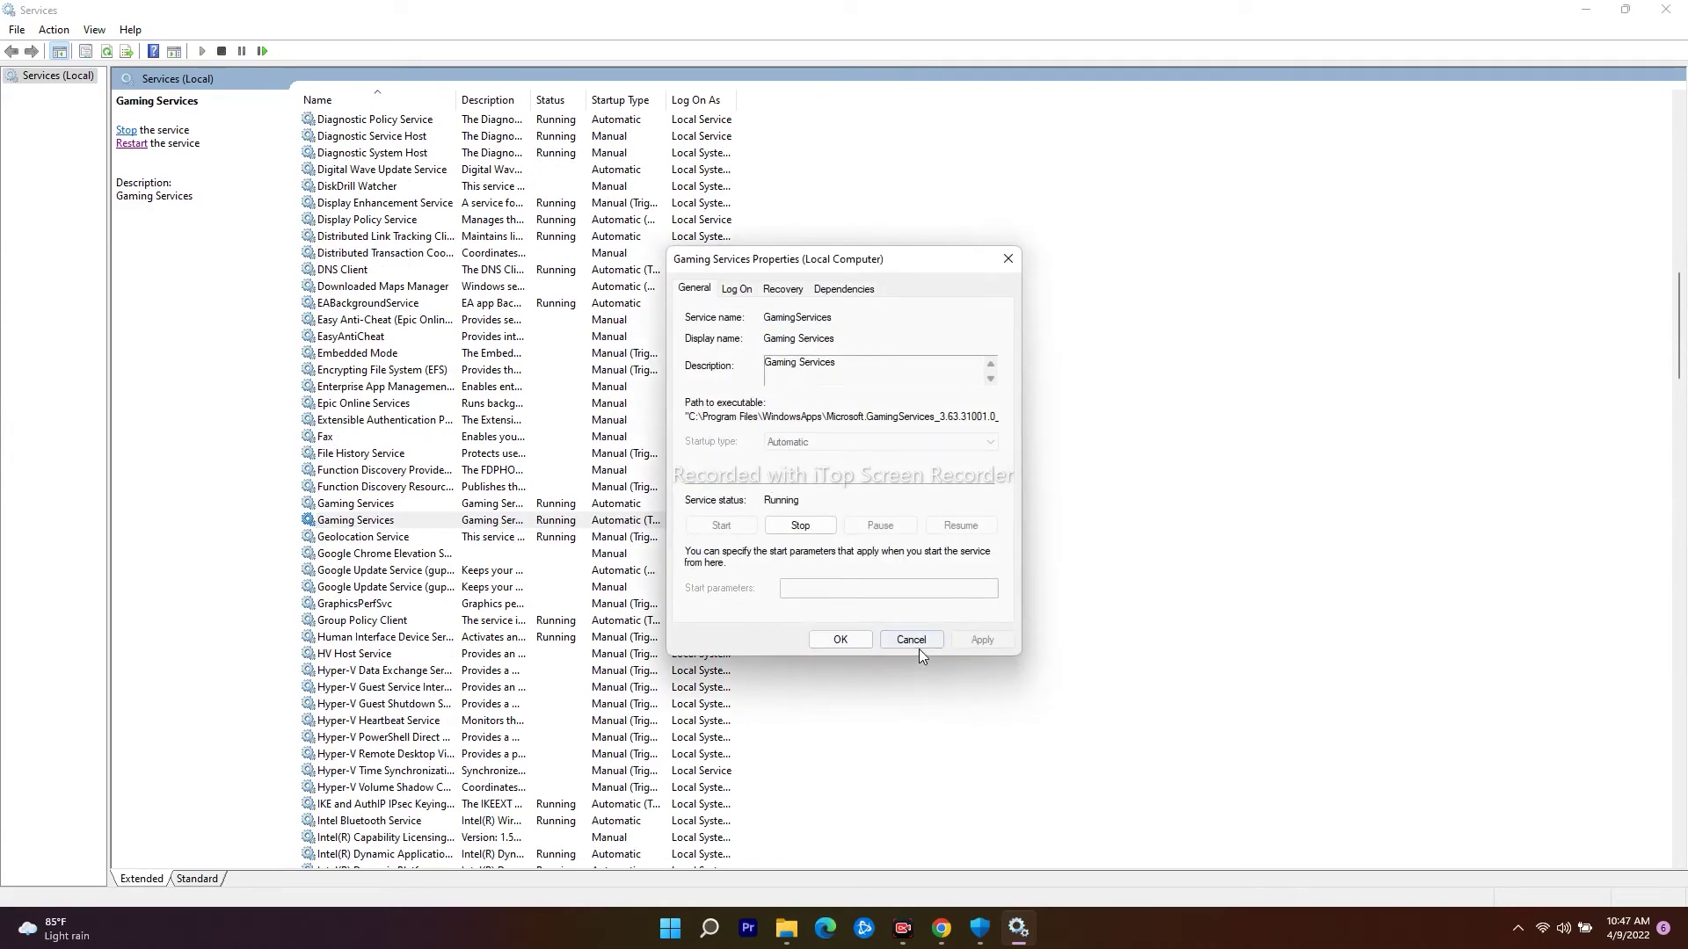
{"action": "left_click", "coordinate": [920, 643]}
{"action": "double_click", "coordinate": [418, 503]}
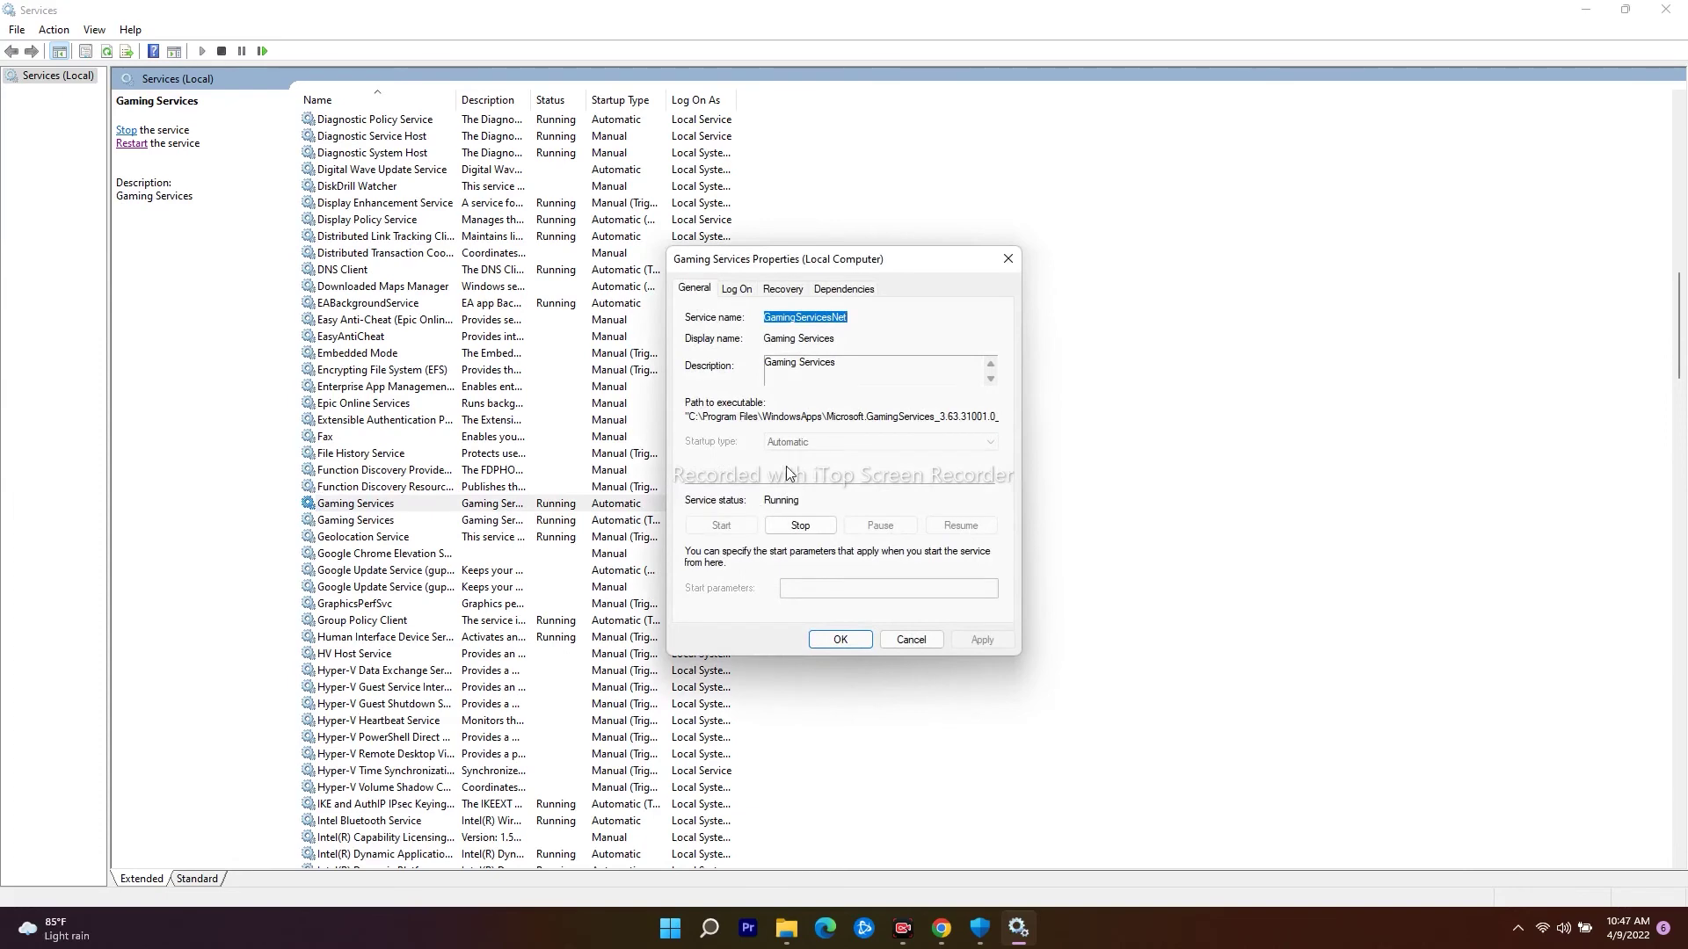
{"action": "left_click", "coordinate": [909, 641]}
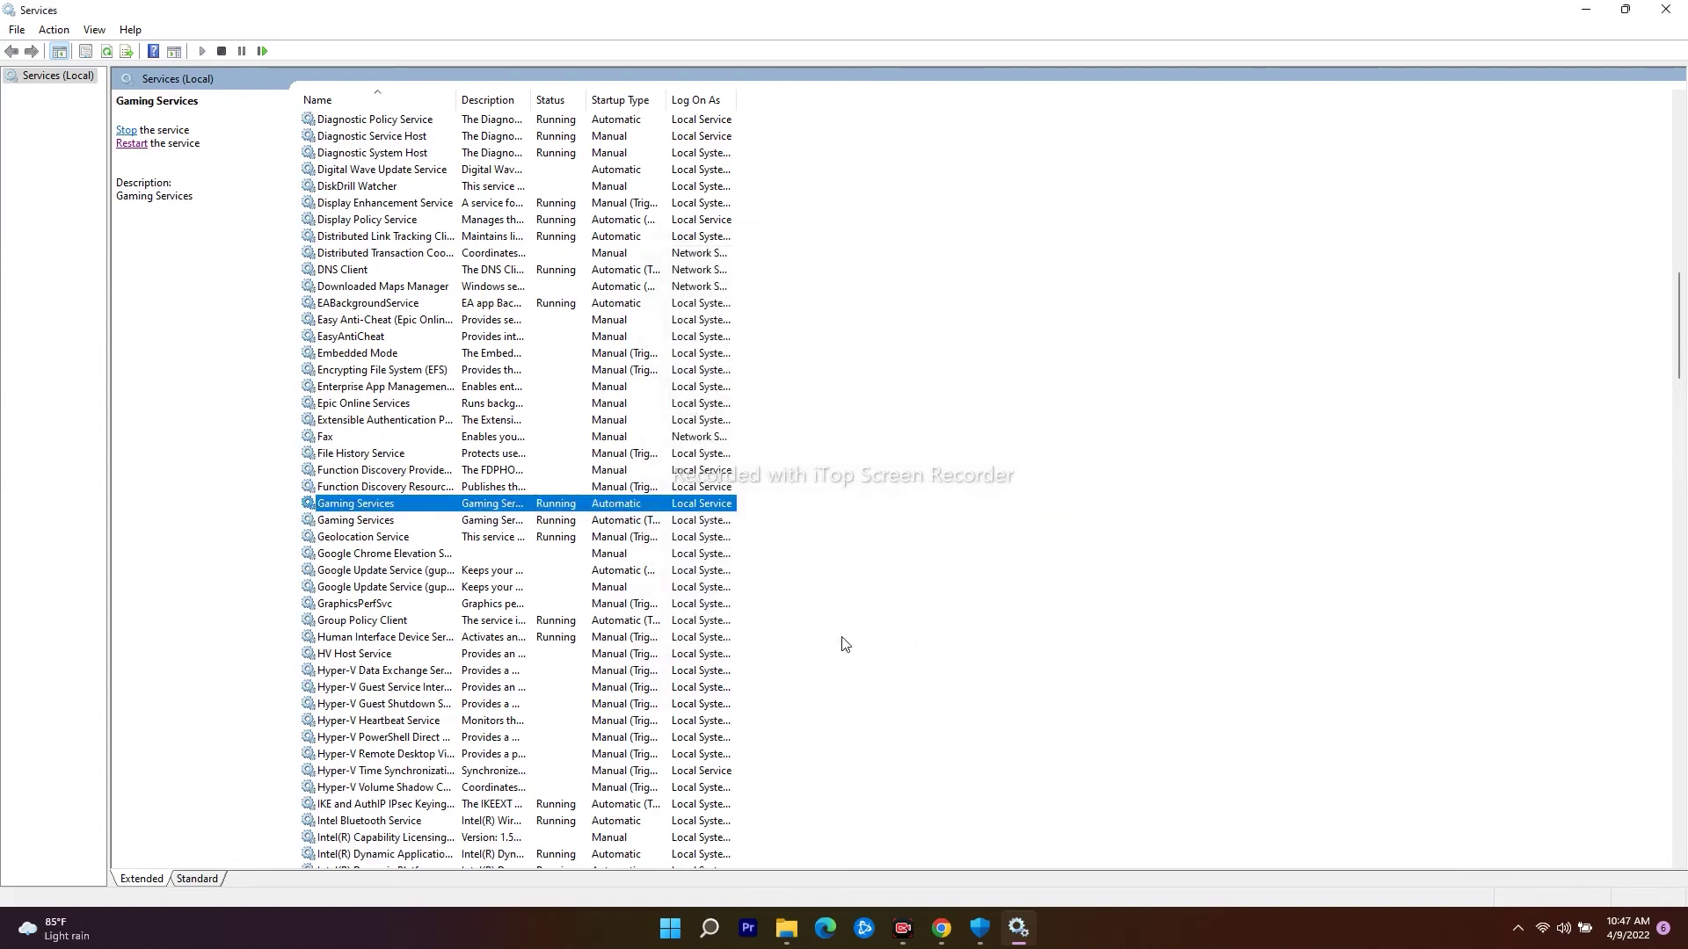
Locate the Microsoft Store Install Service, set its startup type to Automatic and close its properties with the setting applied.
{"action": "scroll", "coordinate": [416, 570], "scroll_direction": "up", "scroll_amount": 5}
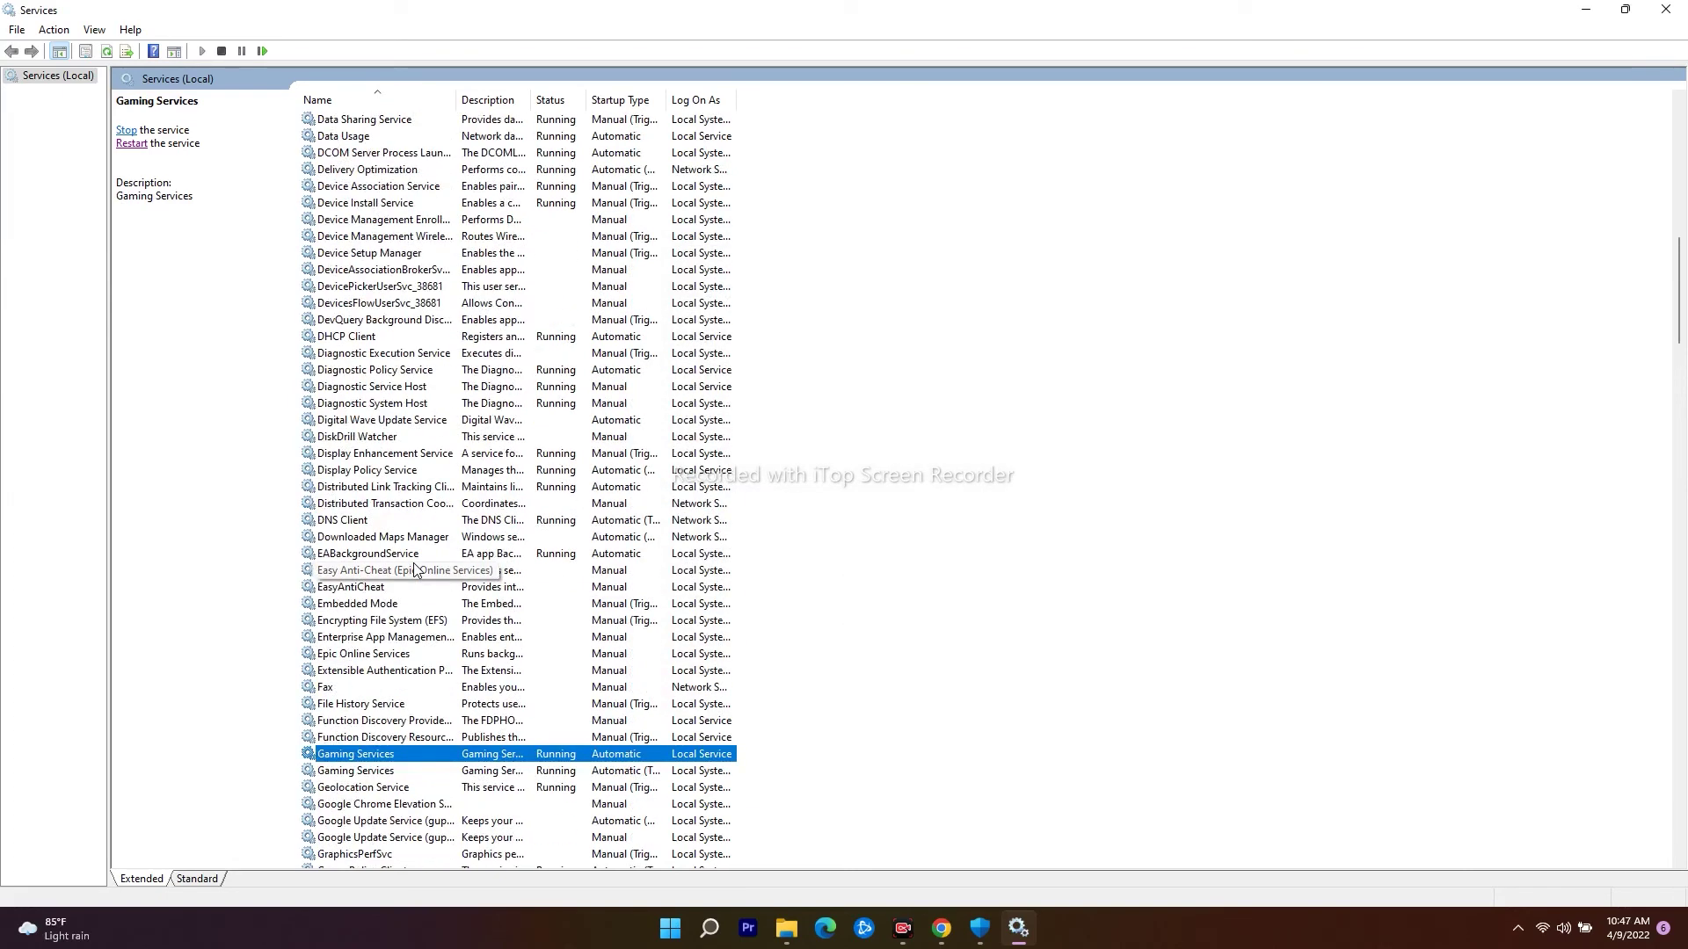
{"action": "scroll", "coordinate": [415, 570], "scroll_direction": "up", "scroll_amount": 7}
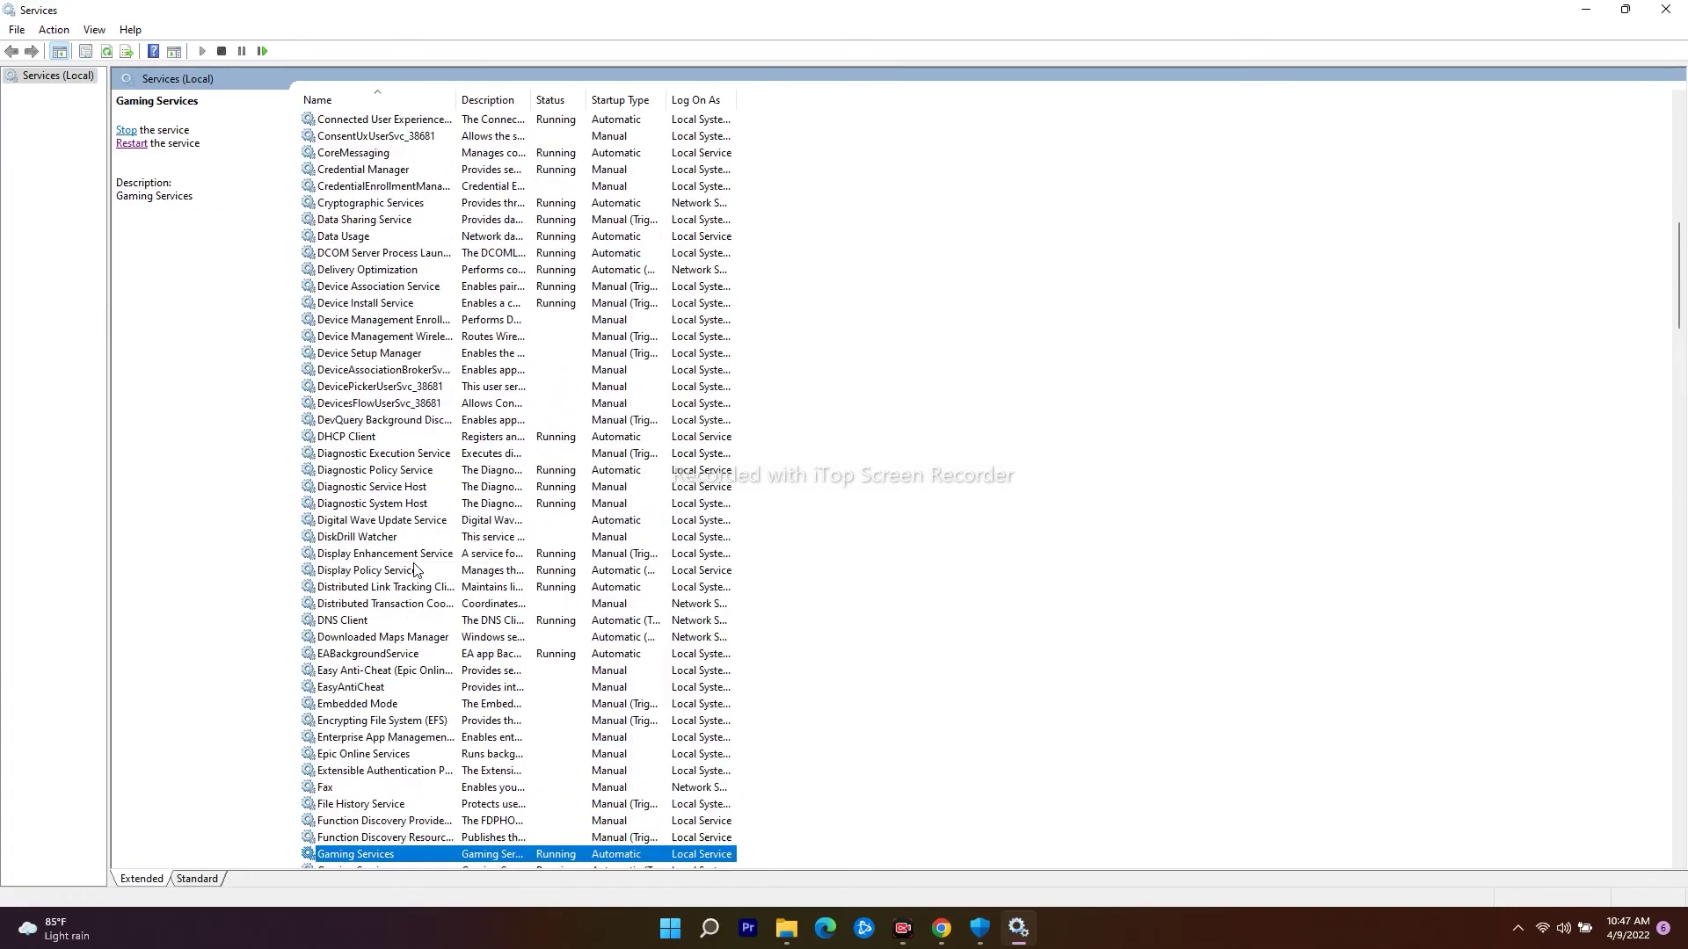
{"action": "scroll", "coordinate": [416, 569], "scroll_direction": "up", "scroll_amount": 12}
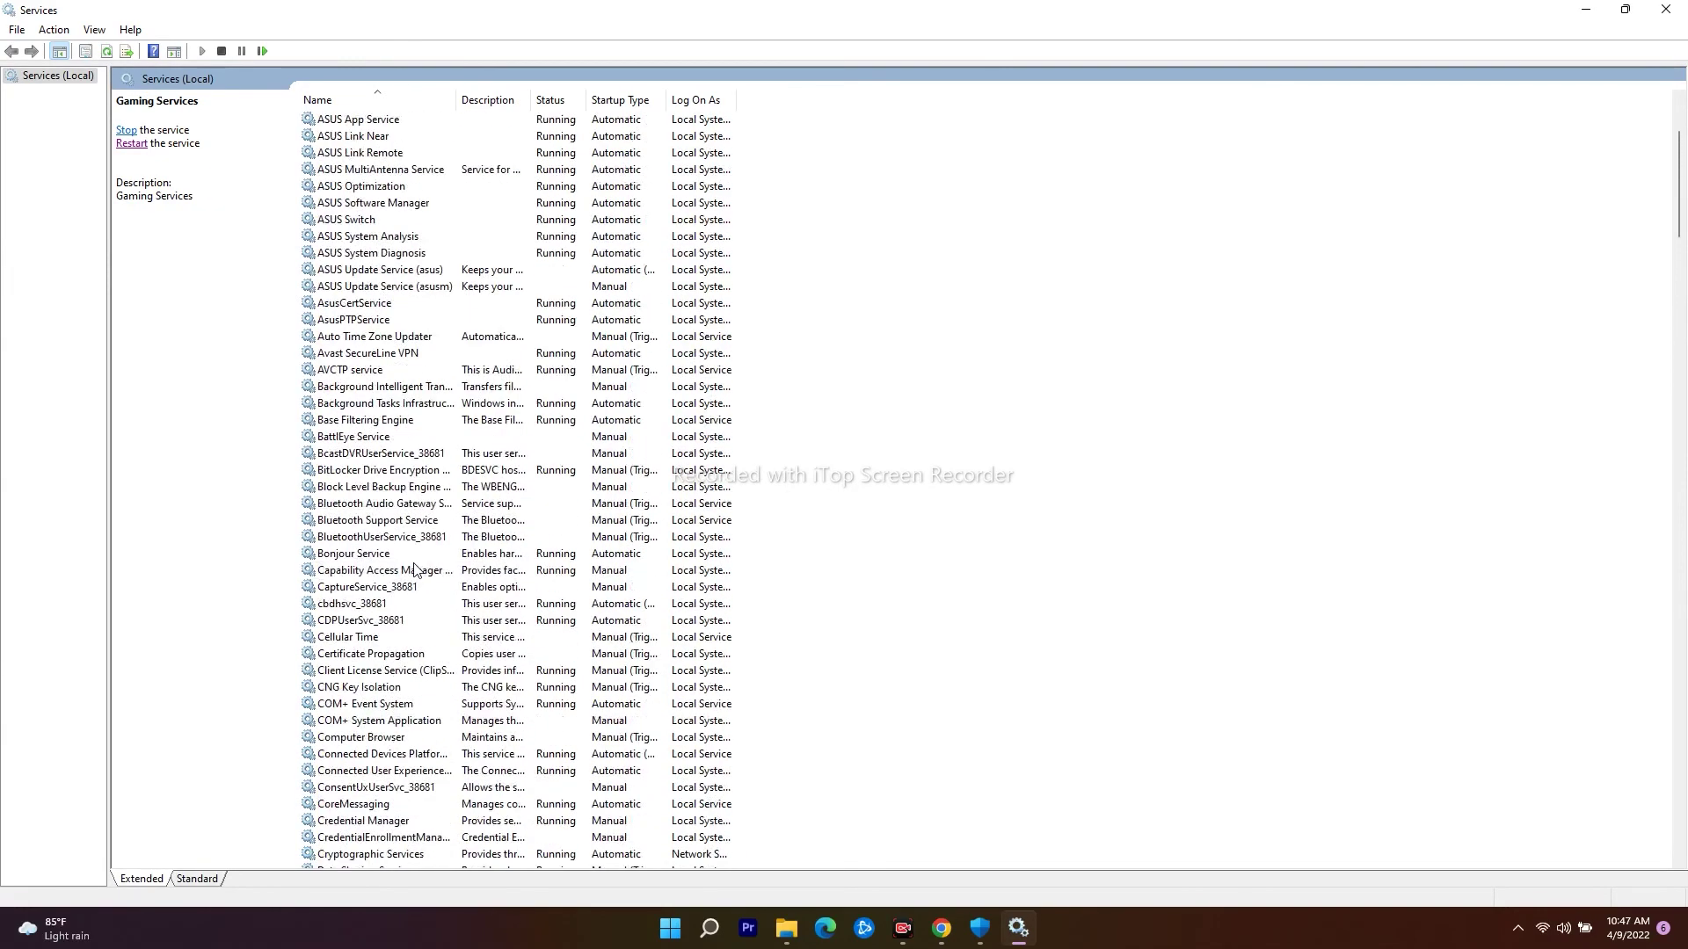
{"action": "scroll", "coordinate": [416, 570], "scroll_direction": "down", "scroll_amount": 12}
{"action": "scroll", "coordinate": [416, 570], "scroll_direction": "down", "scroll_amount": 20}
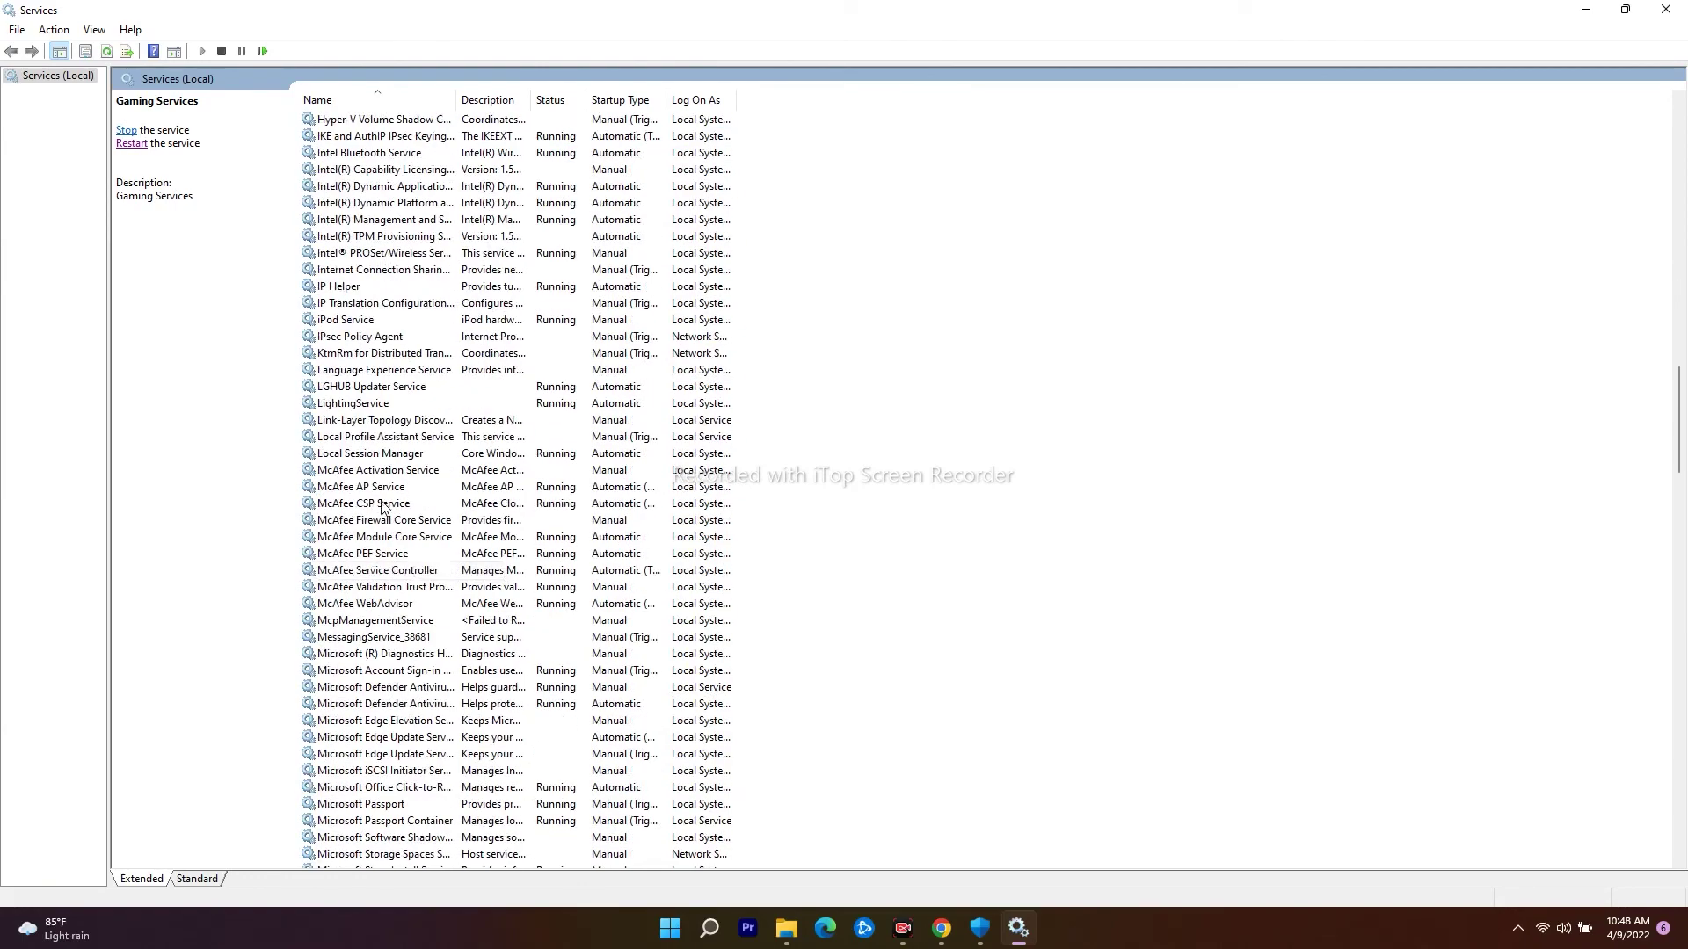
{"action": "scroll", "coordinate": [443, 648], "scroll_direction": "down", "scroll_amount": 2}
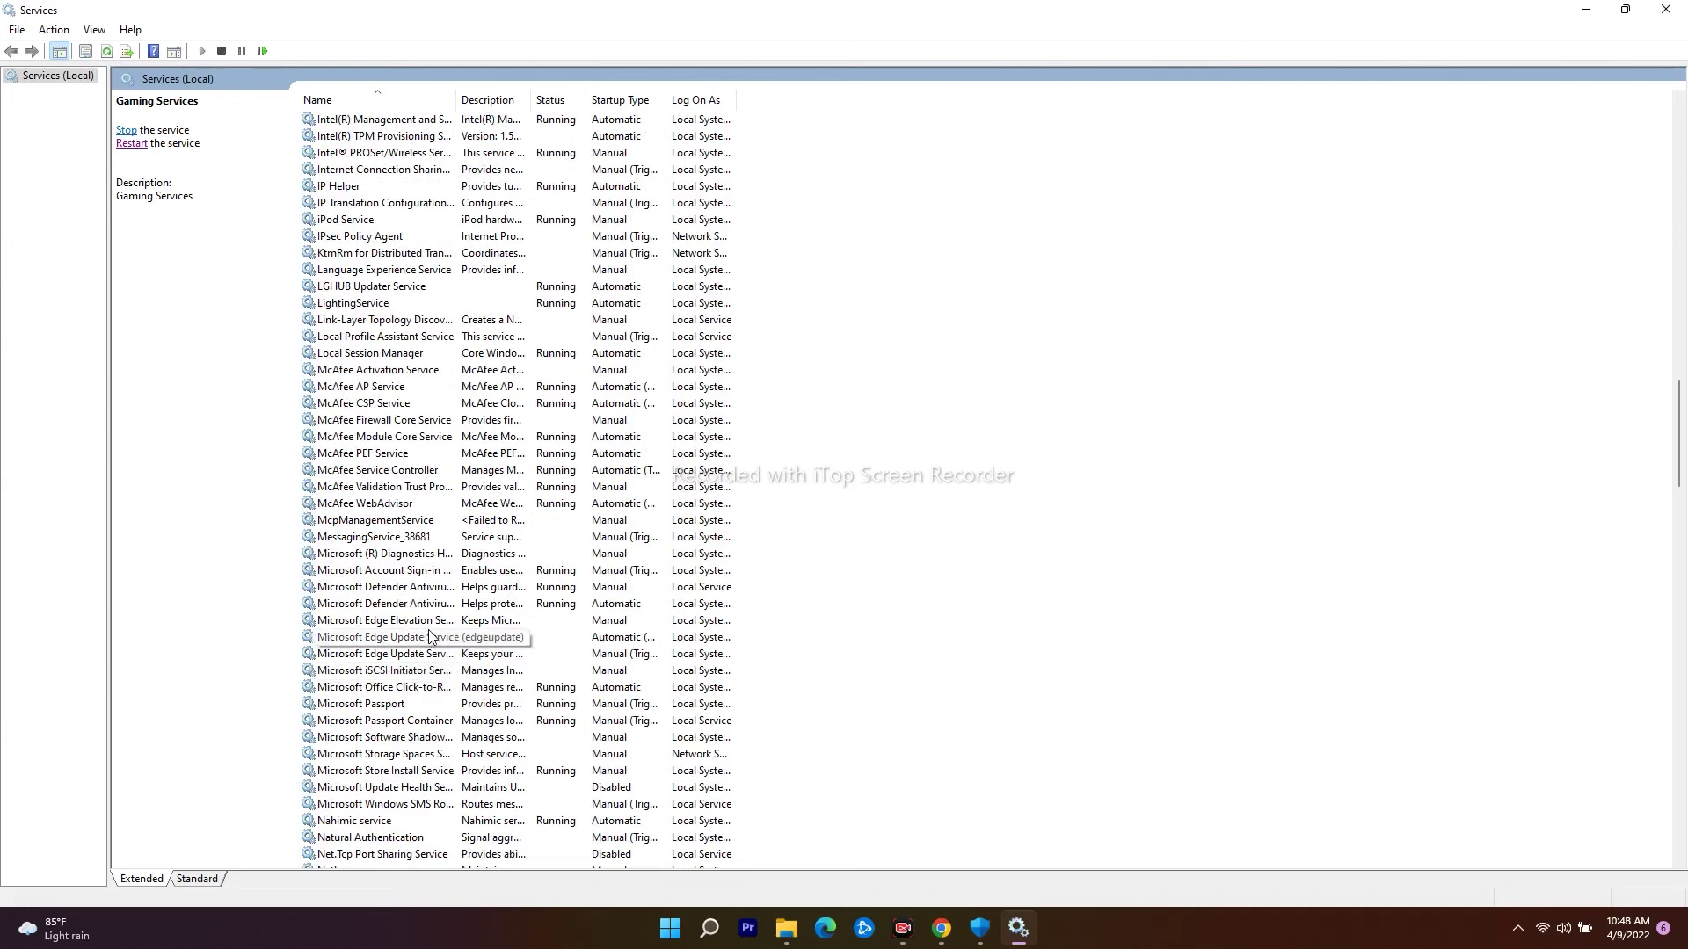
{"action": "scroll", "coordinate": [428, 642], "scroll_direction": "down", "scroll_amount": 2}
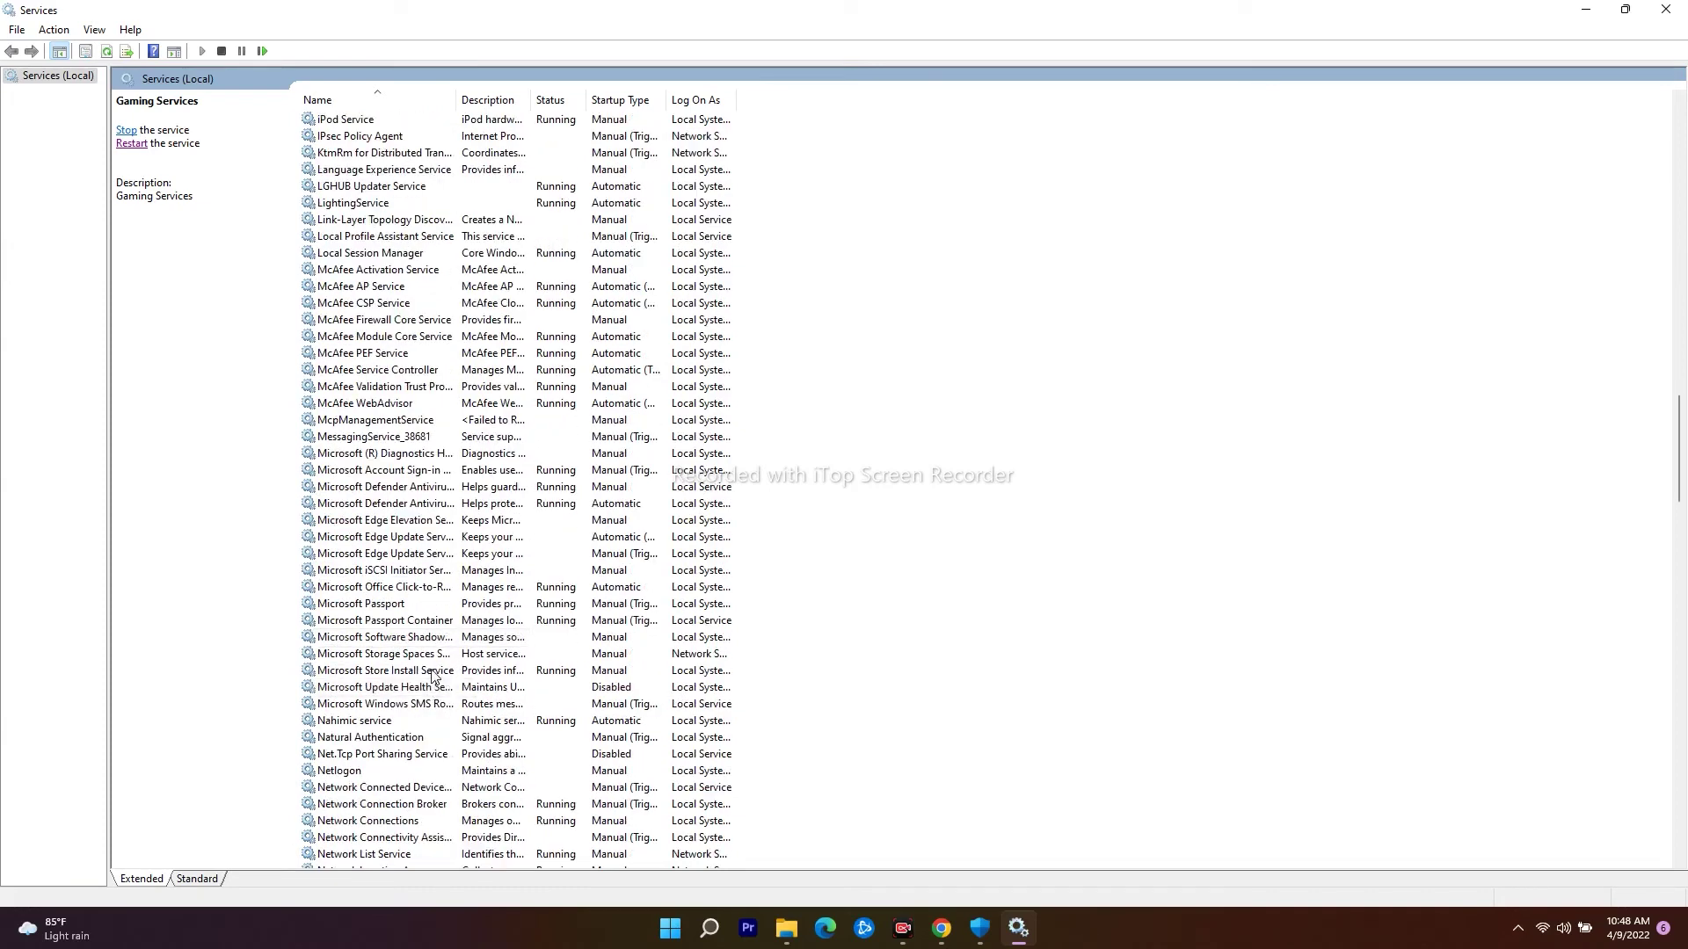
{"action": "double_click", "coordinate": [433, 671]}
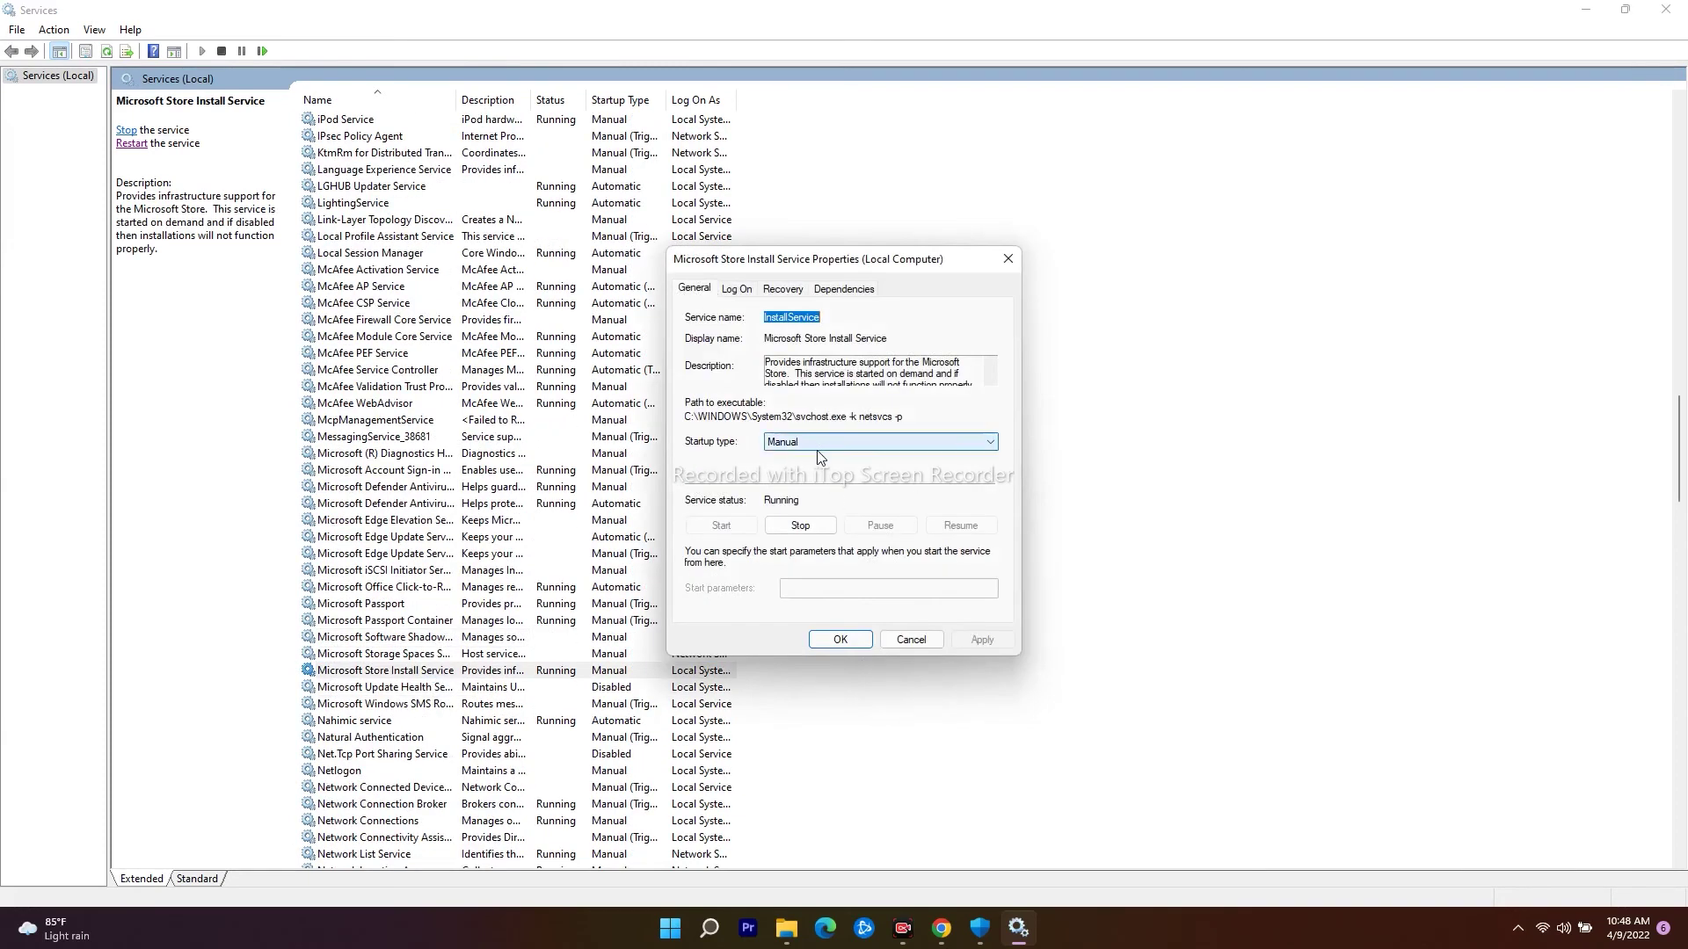
{"action": "left_click", "coordinate": [797, 455]}
{"action": "left_click", "coordinate": [796, 470]}
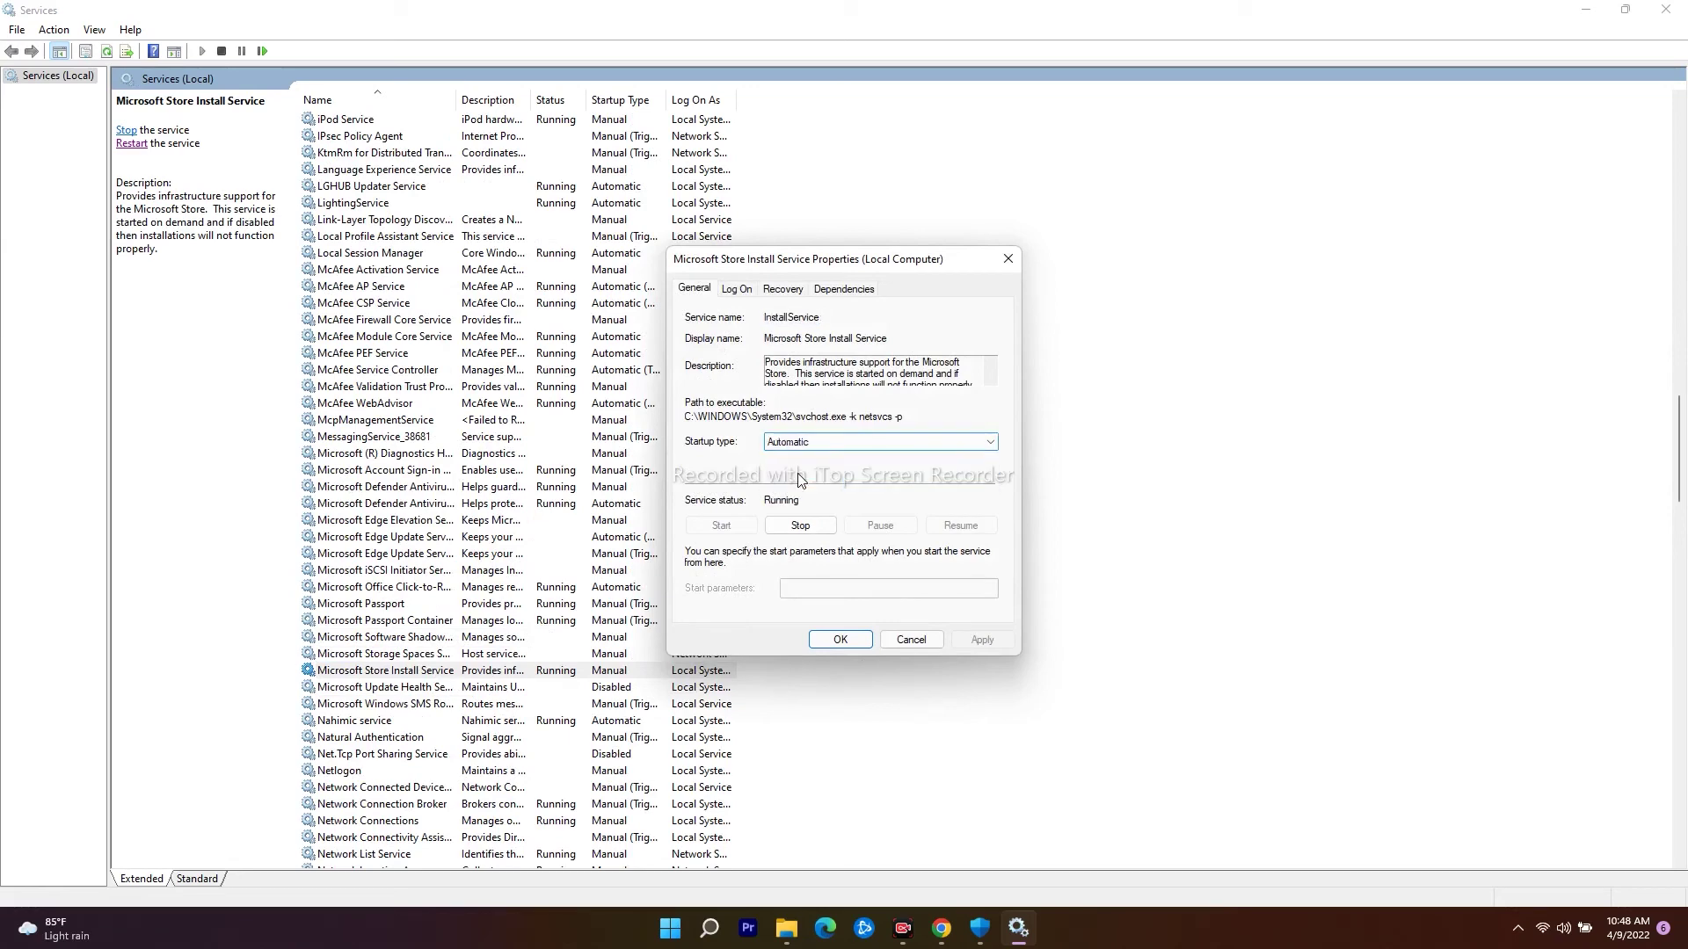
{"action": "left_click", "coordinate": [835, 641]}
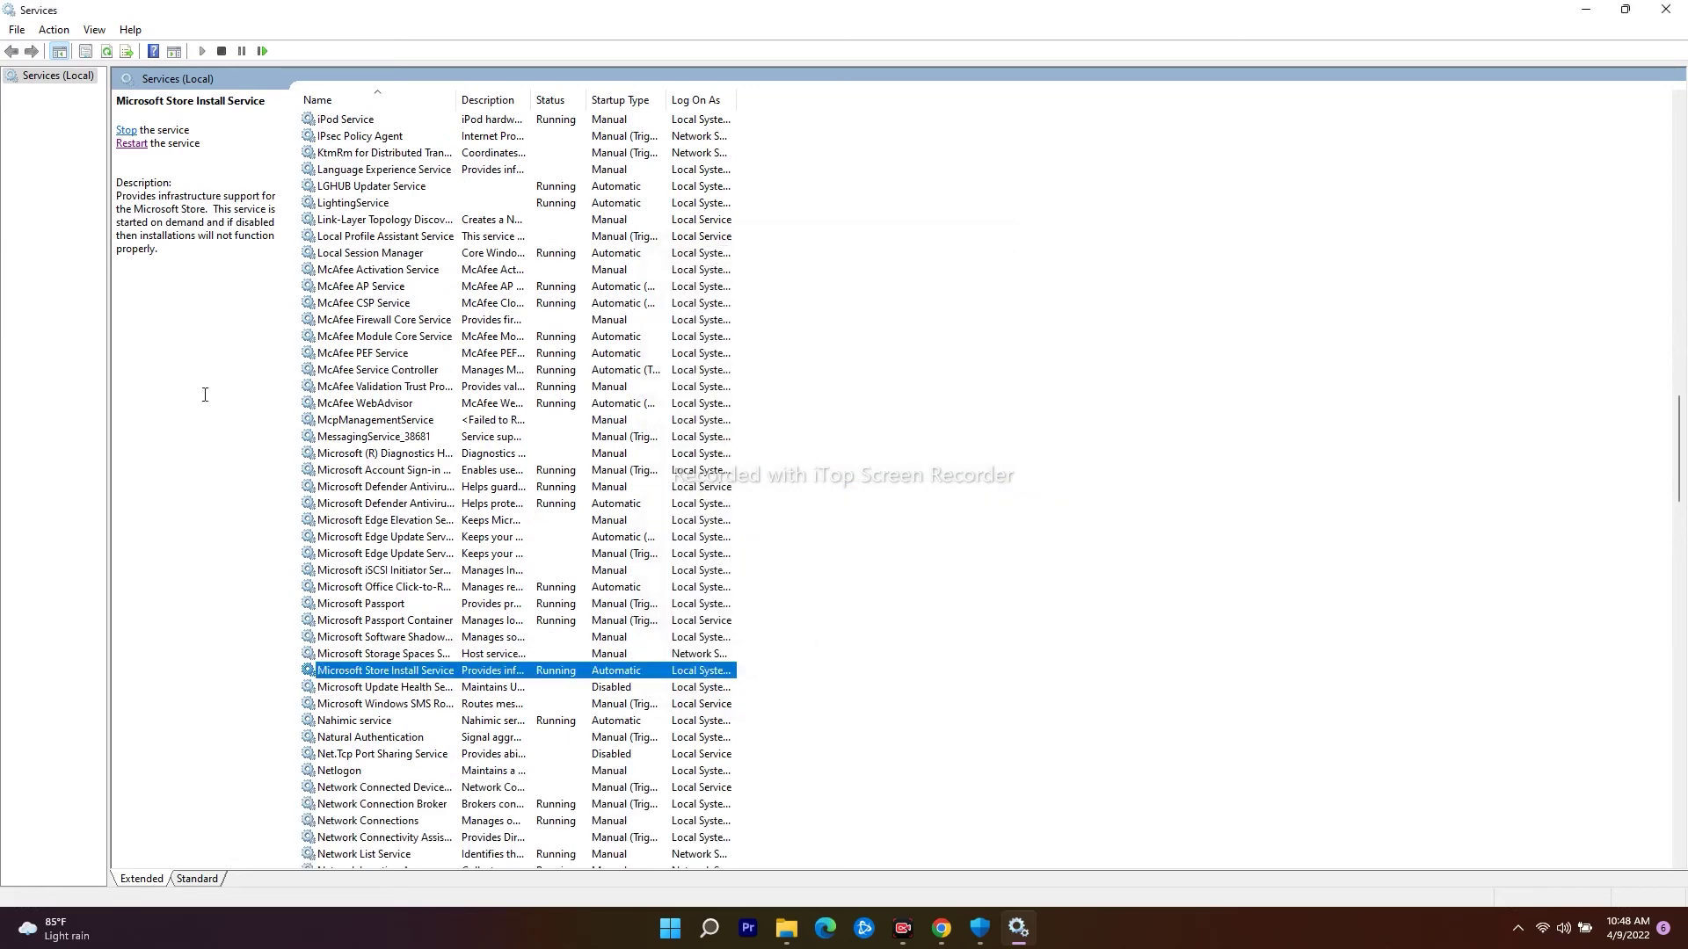
Restart the Microsoft Store Install Service and close the Services console.
{"action": "left_click", "coordinate": [132, 145]}
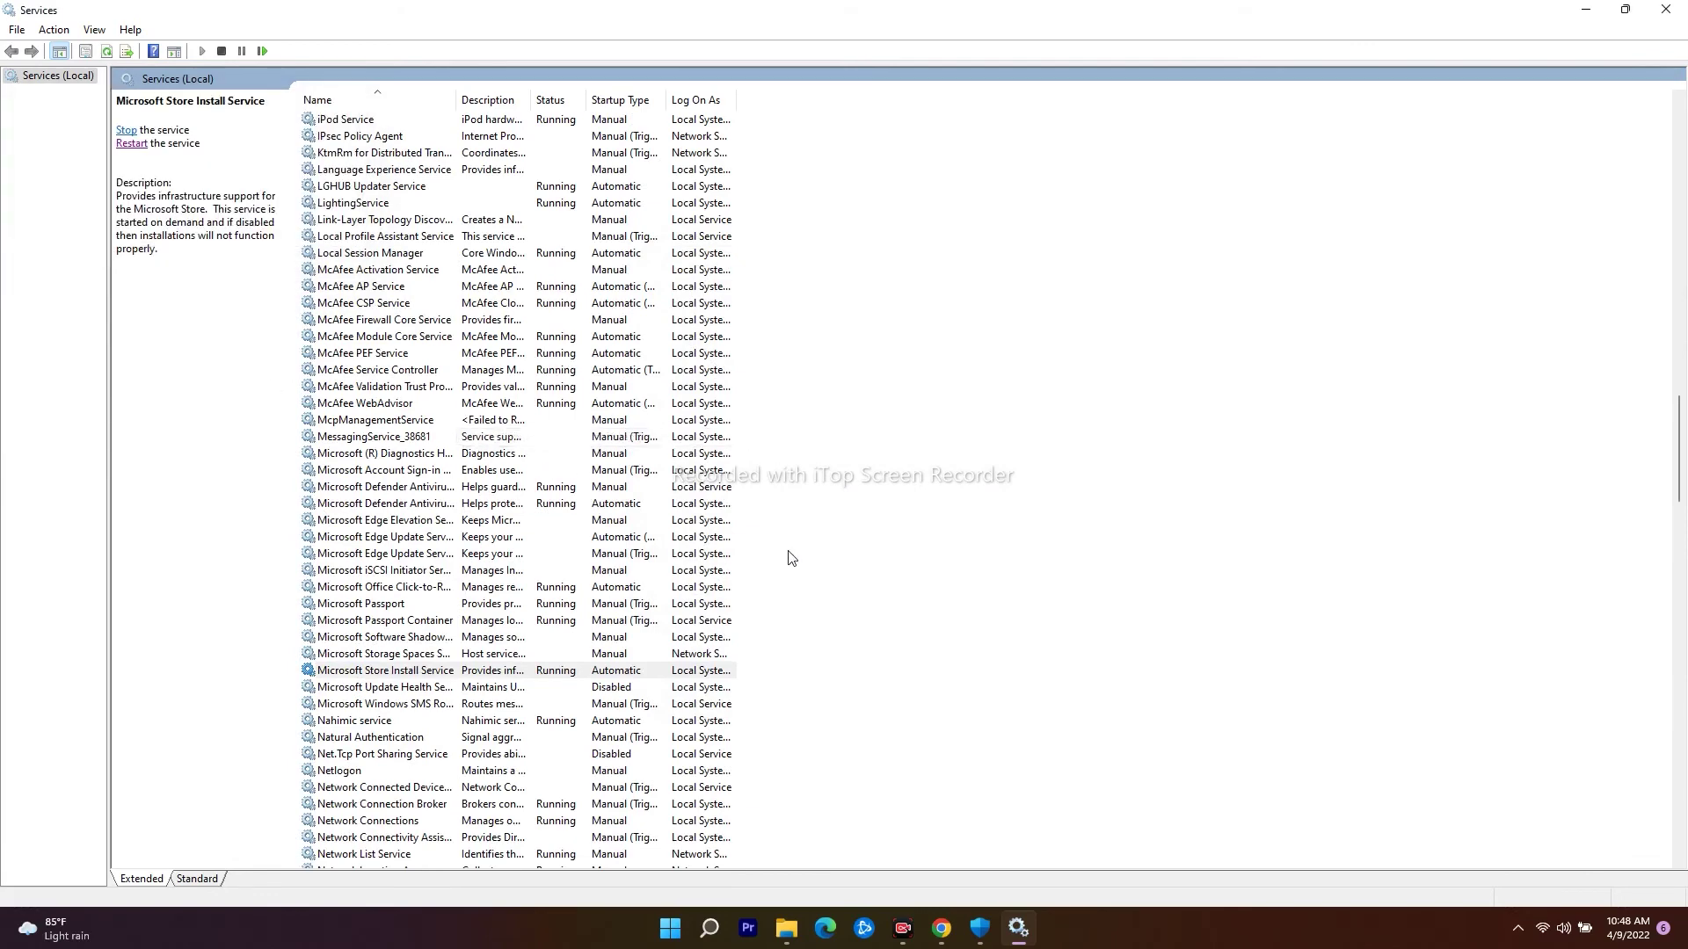
{"action": "scroll", "coordinate": [792, 558], "scroll_direction": "up", "scroll_amount": 20}
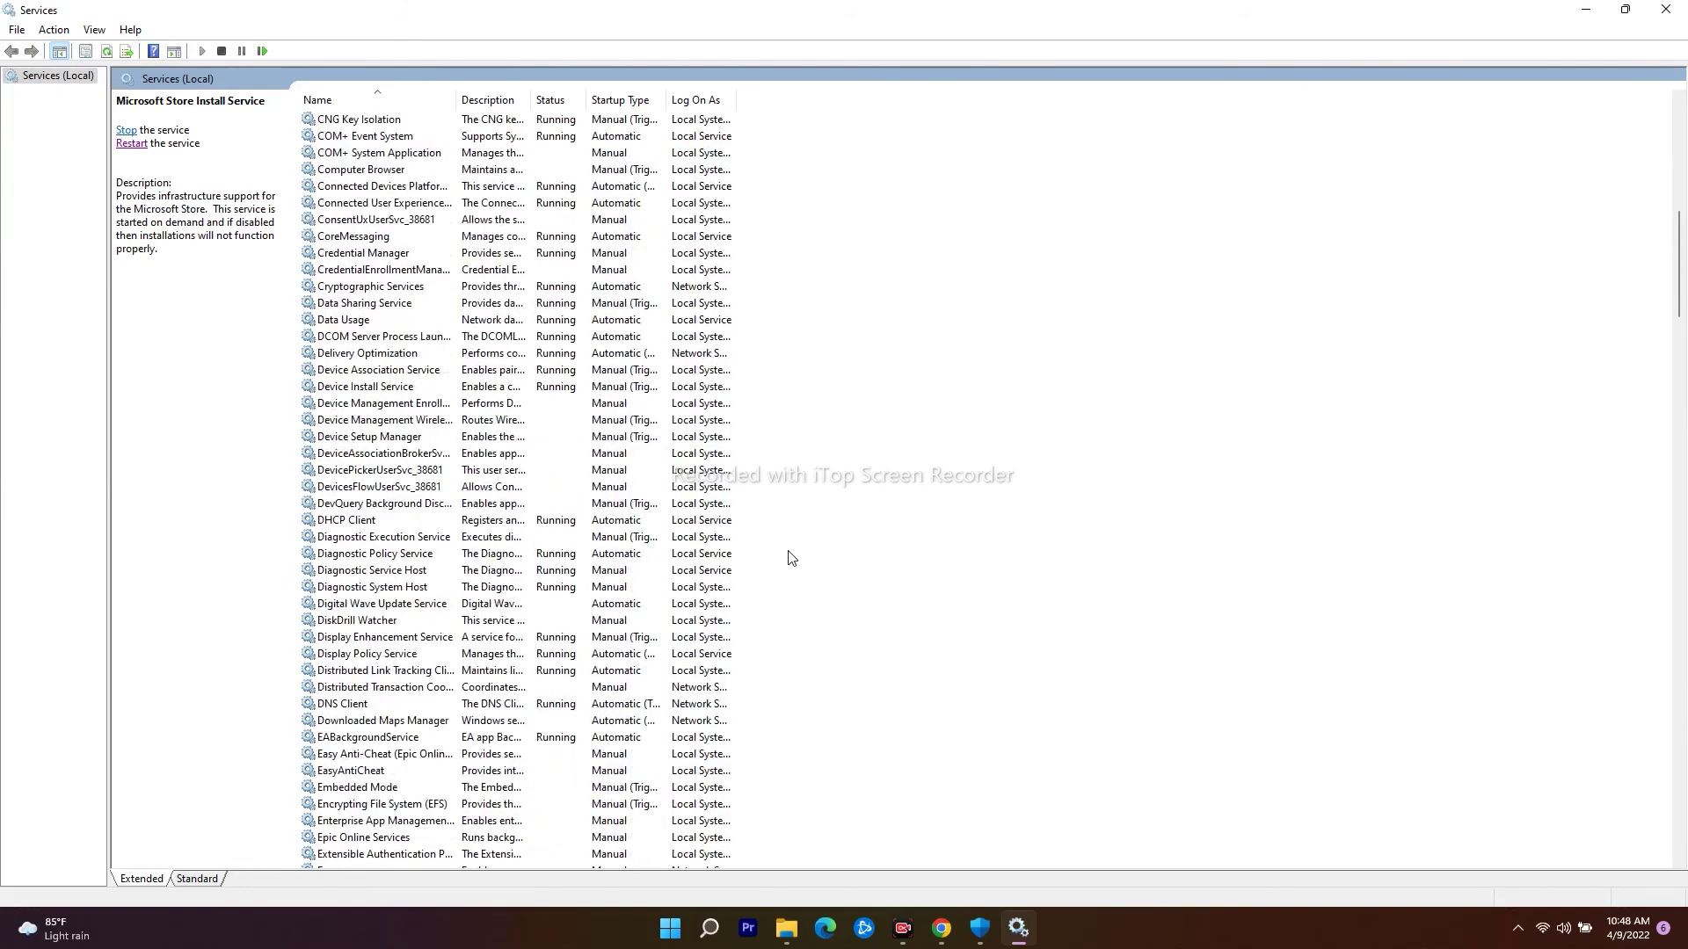
{"action": "left_click", "coordinate": [1666, 8]}
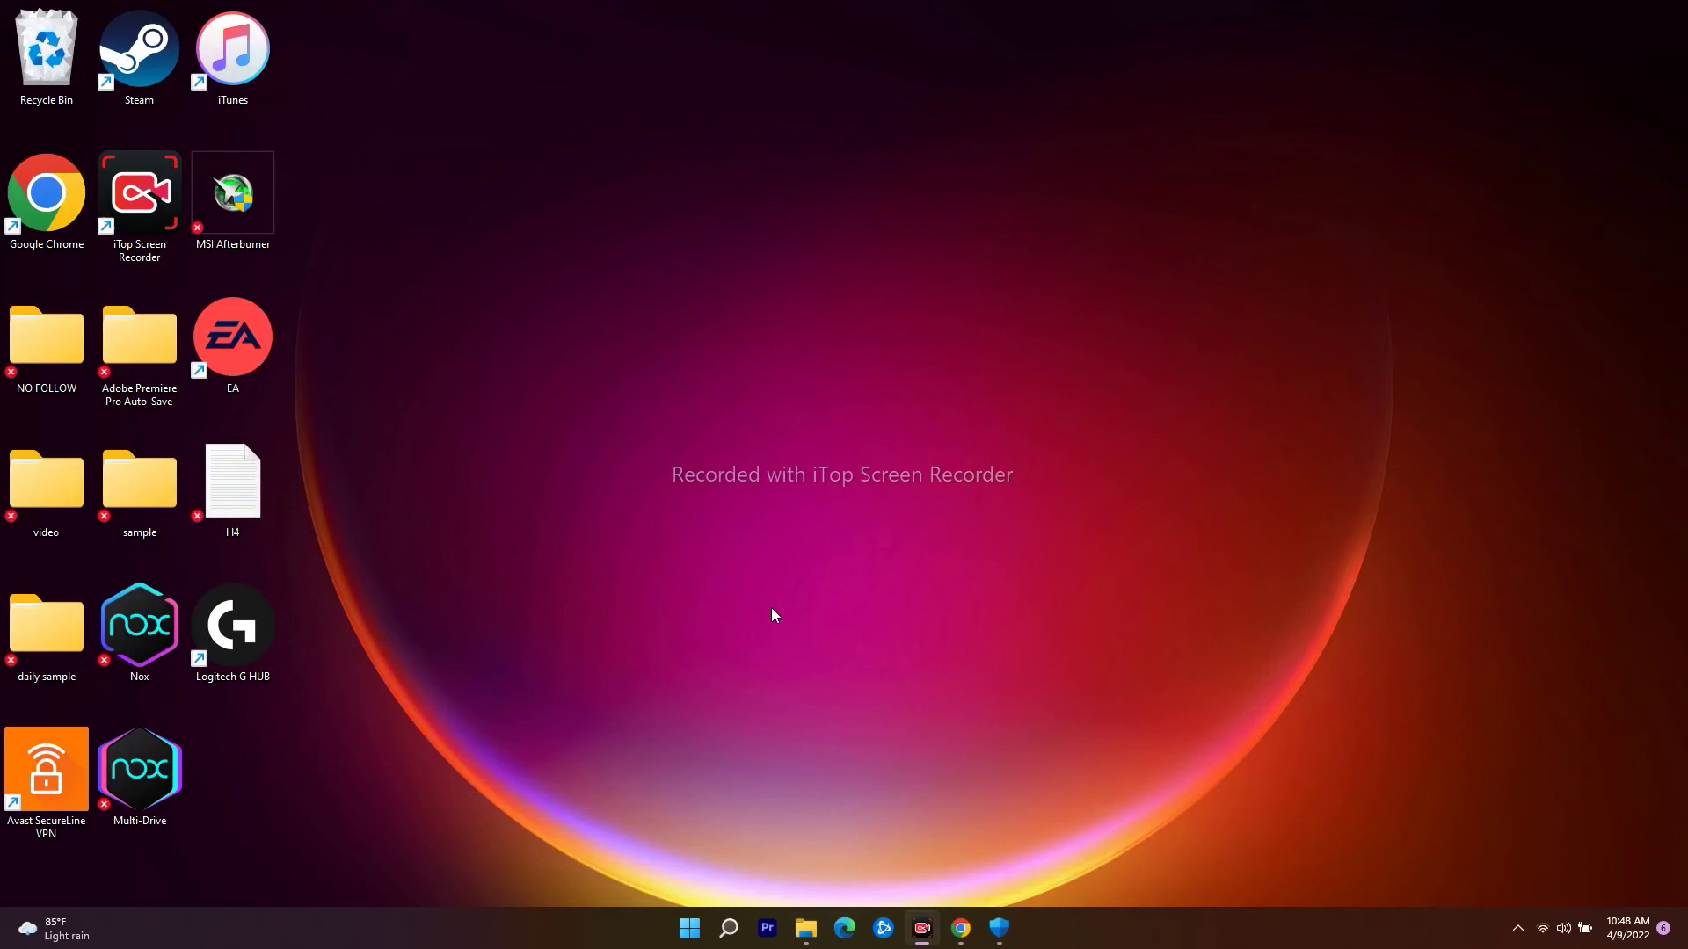
{"action": "left_click", "coordinate": [689, 928]}
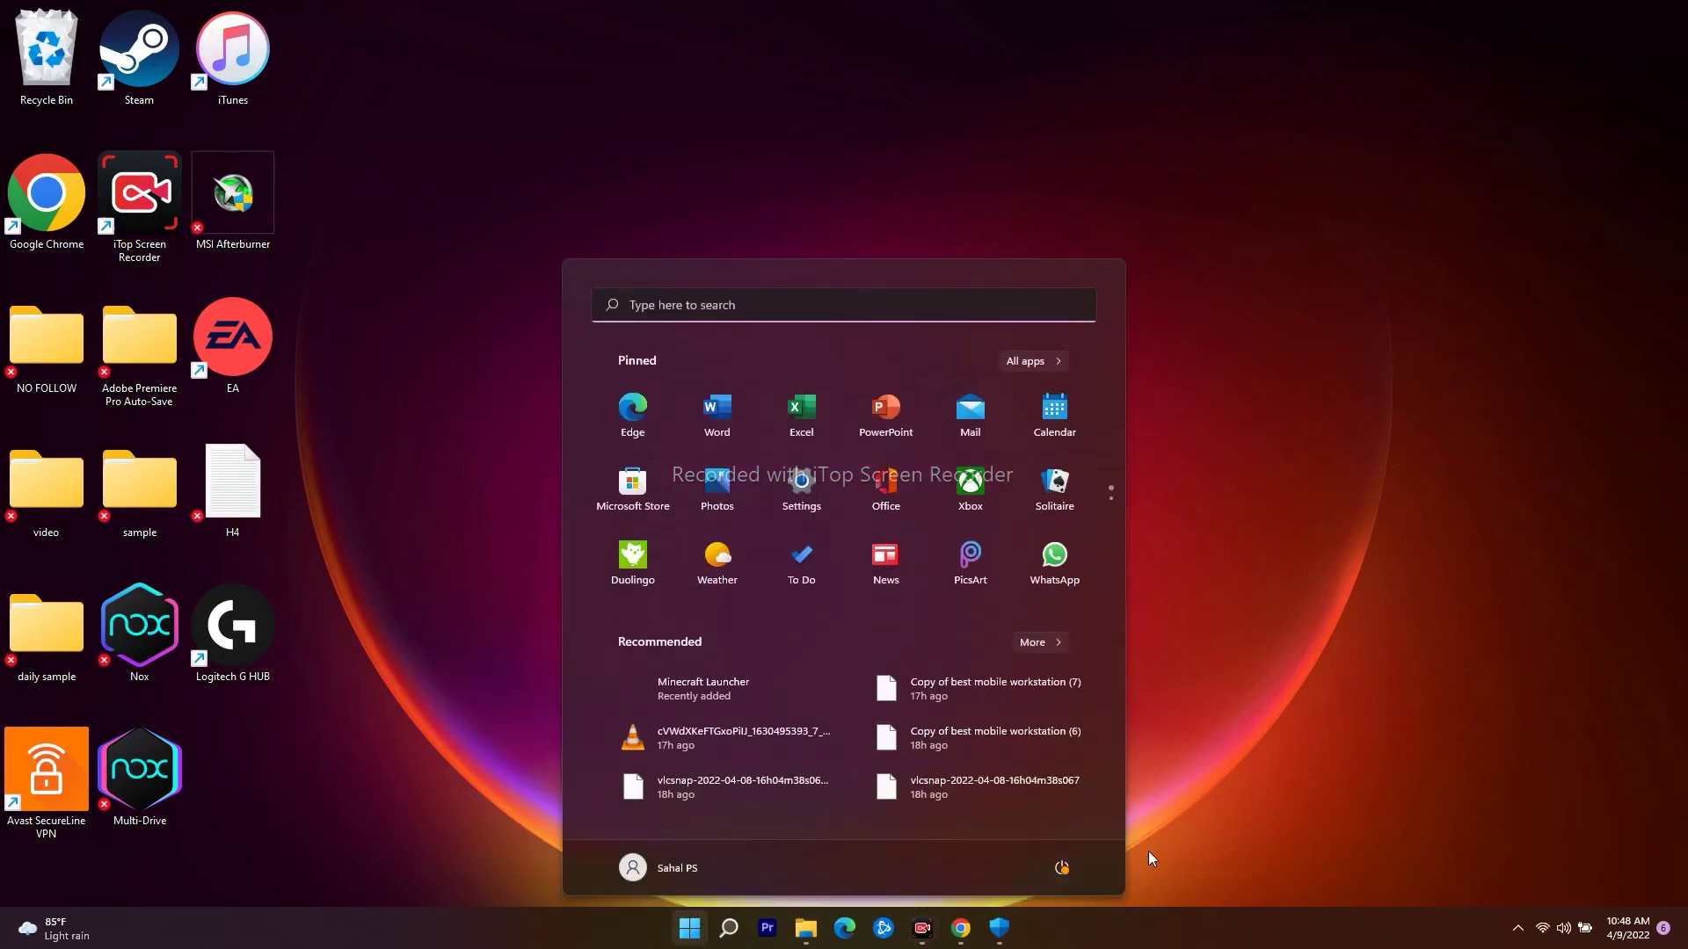
{"action": "left_click", "coordinate": [1149, 851]}
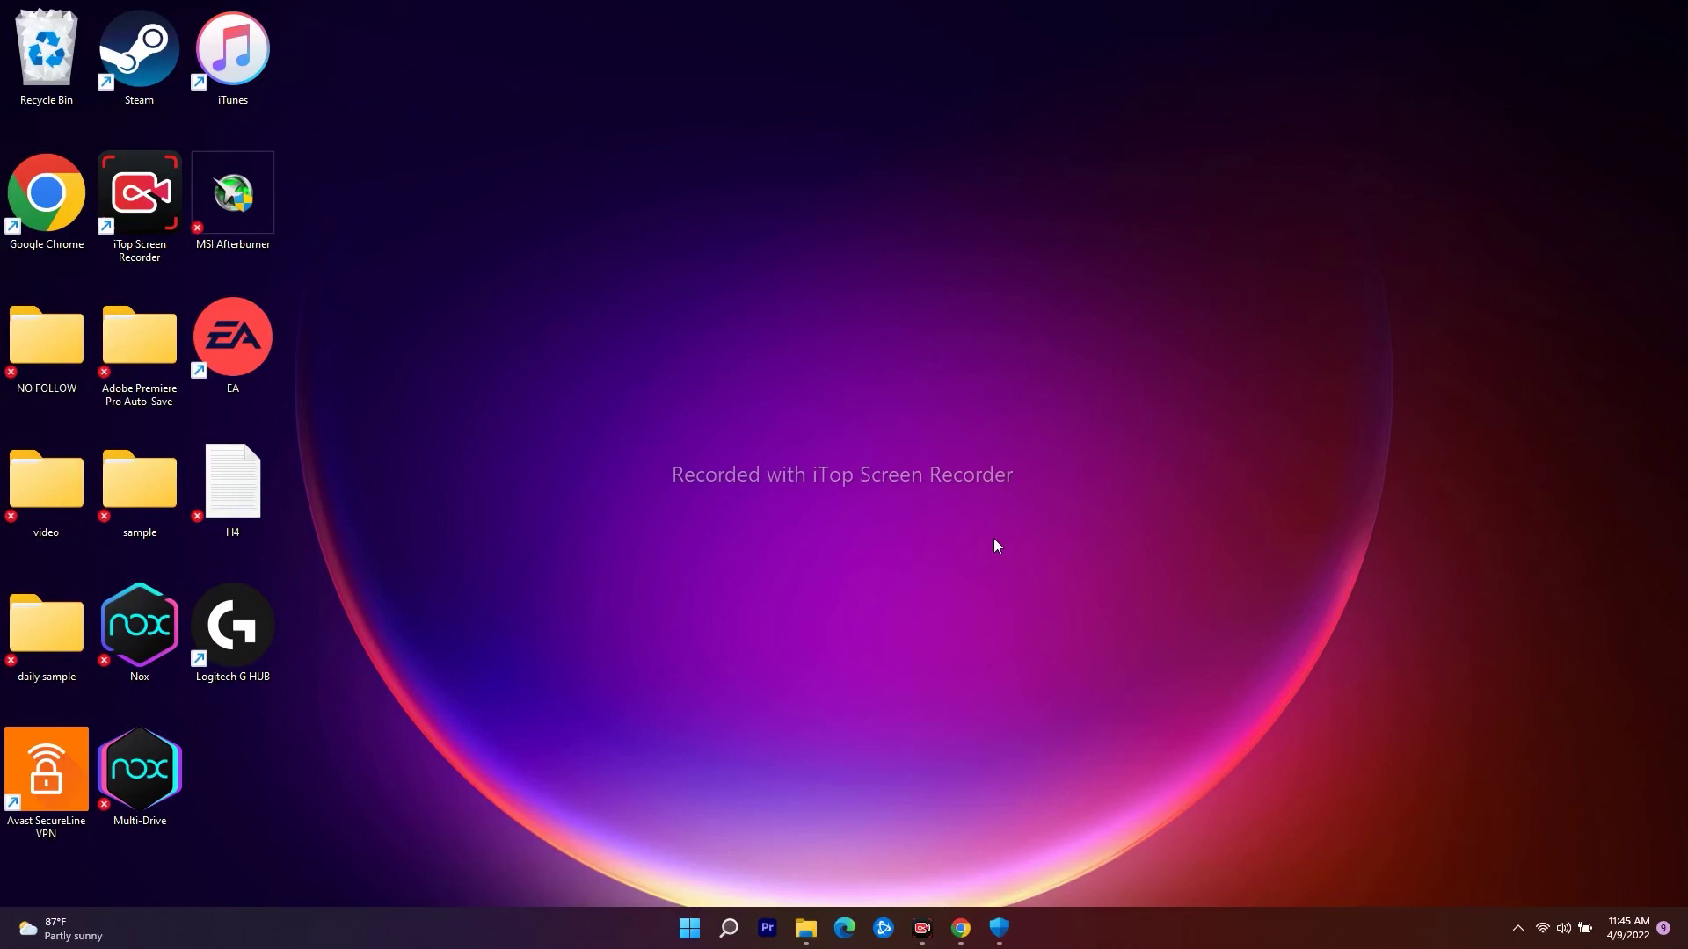
Open the Microsoft Store in a maximized window and check the account options, including signing out.
{"action": "left_click", "coordinate": [729, 928]}
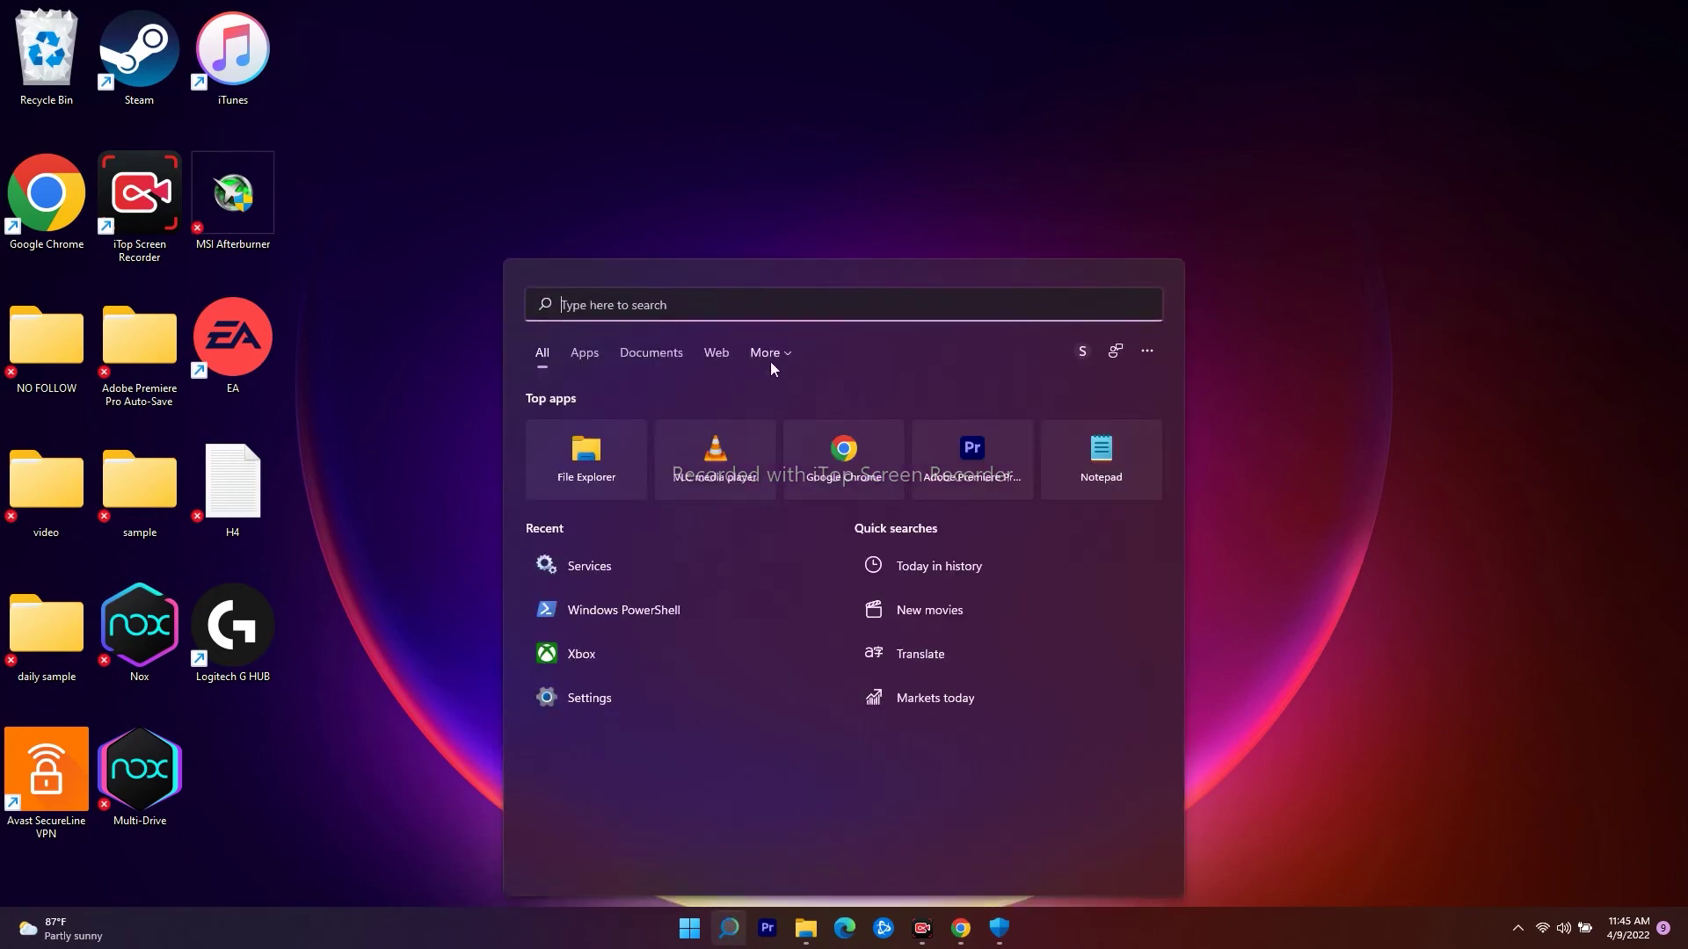
{"action": "type", "text": "micros"}
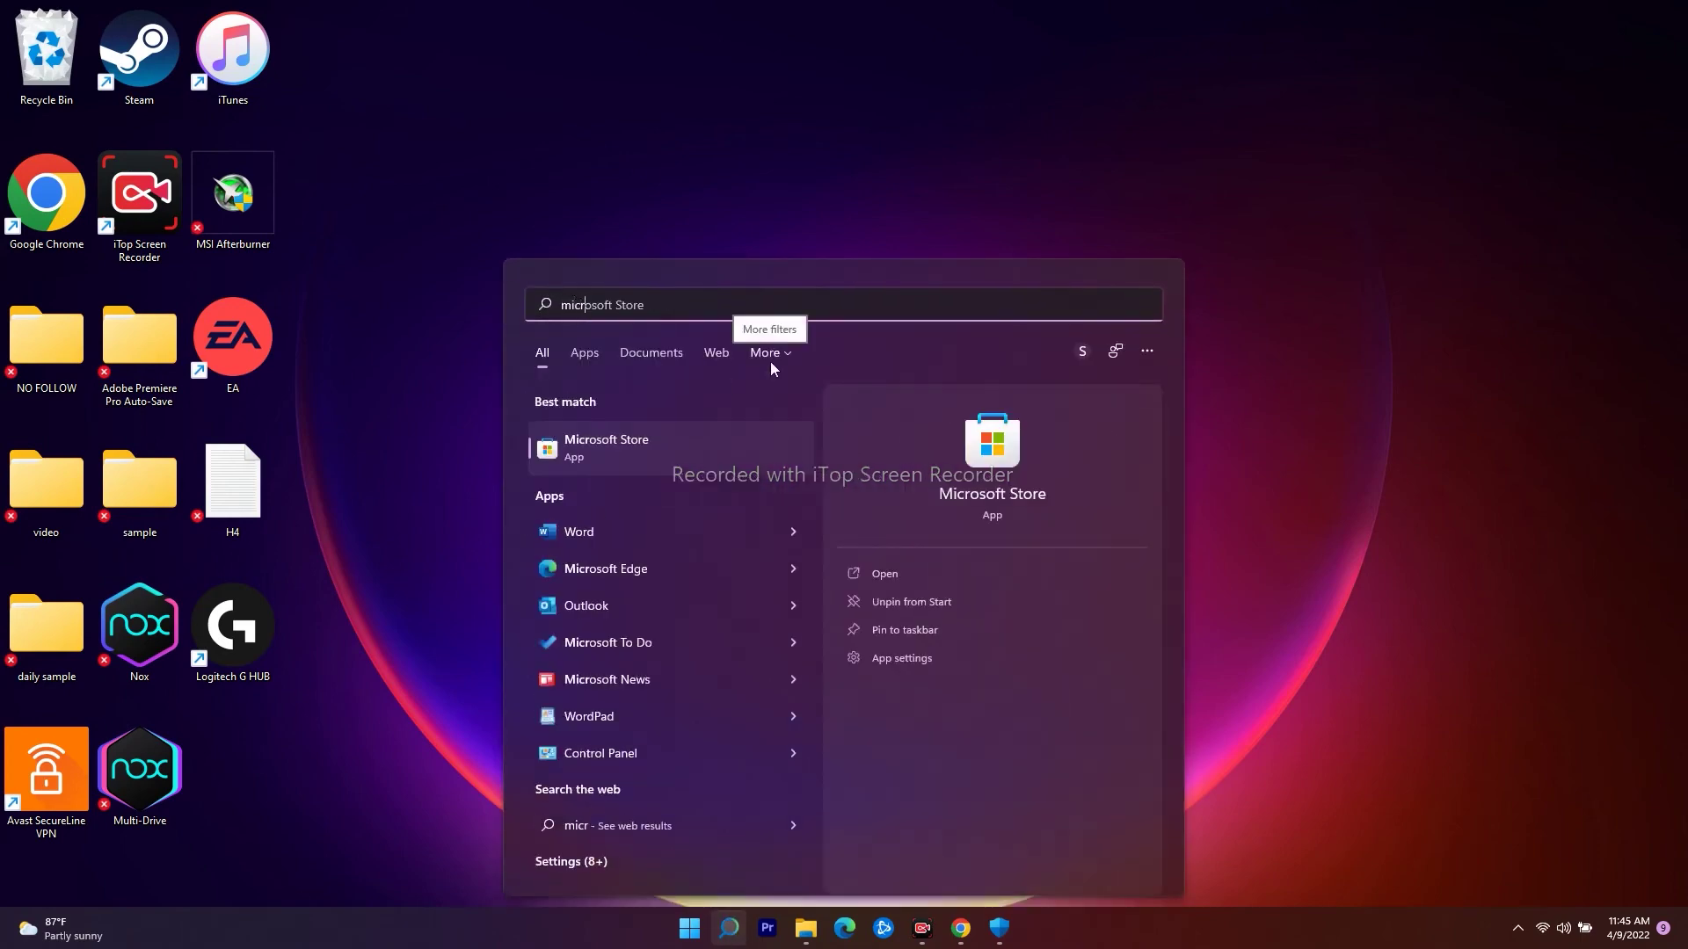
{"action": "left_click", "coordinate": [742, 435]}
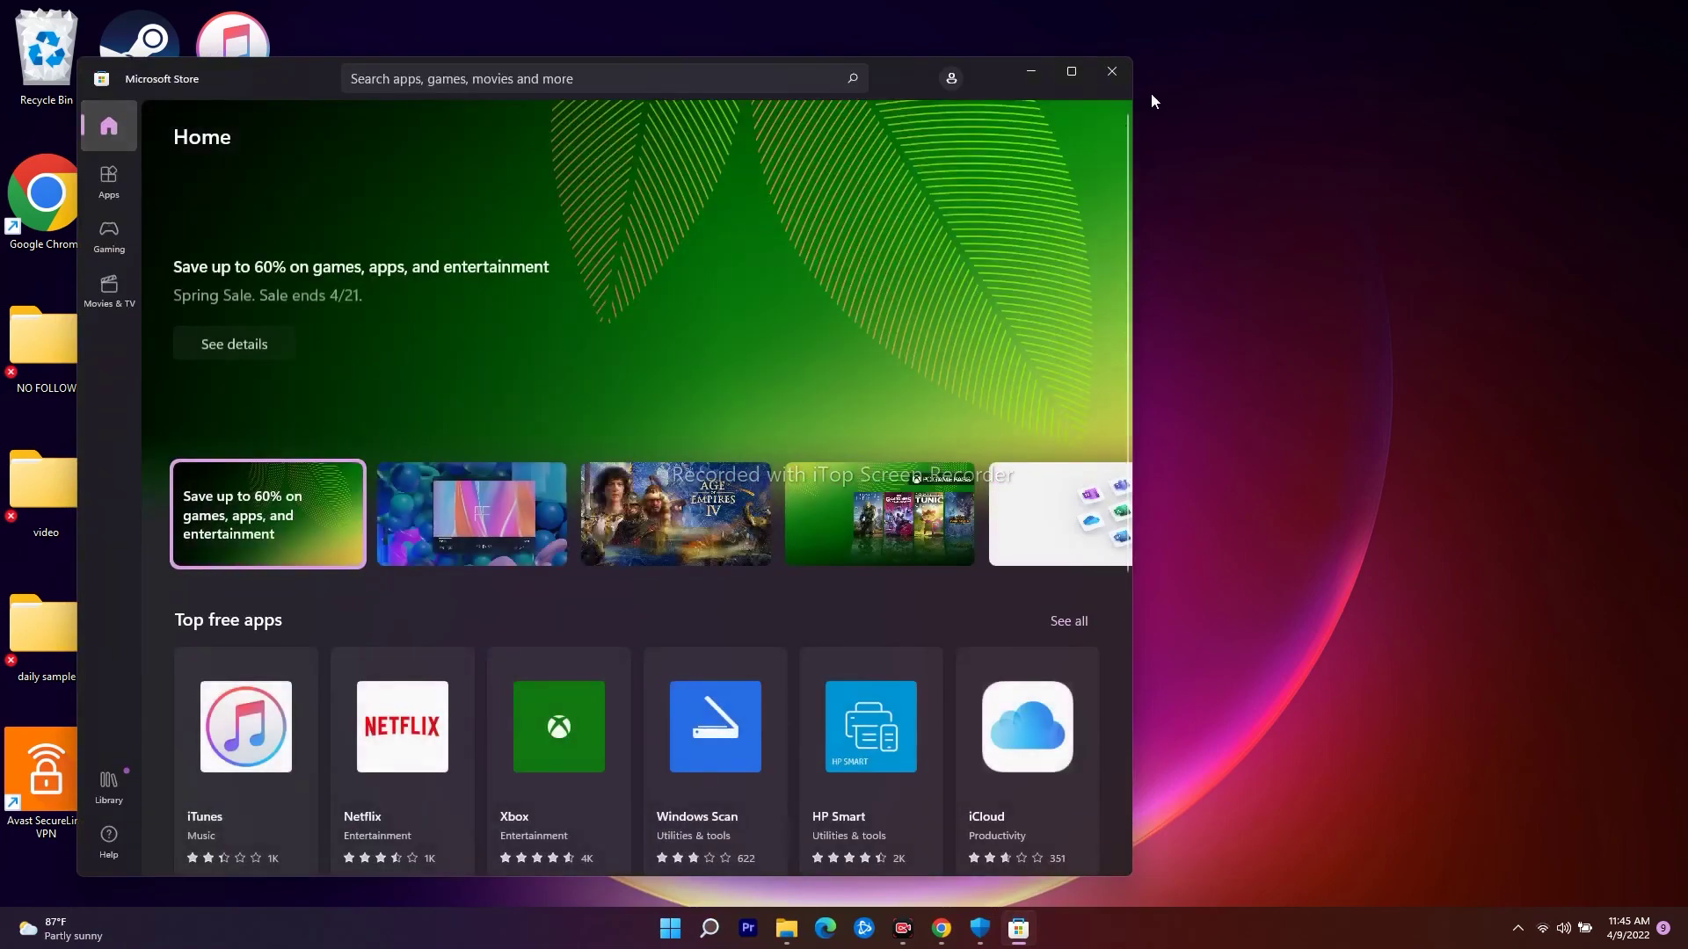
{"action": "left_click", "coordinate": [1073, 70]}
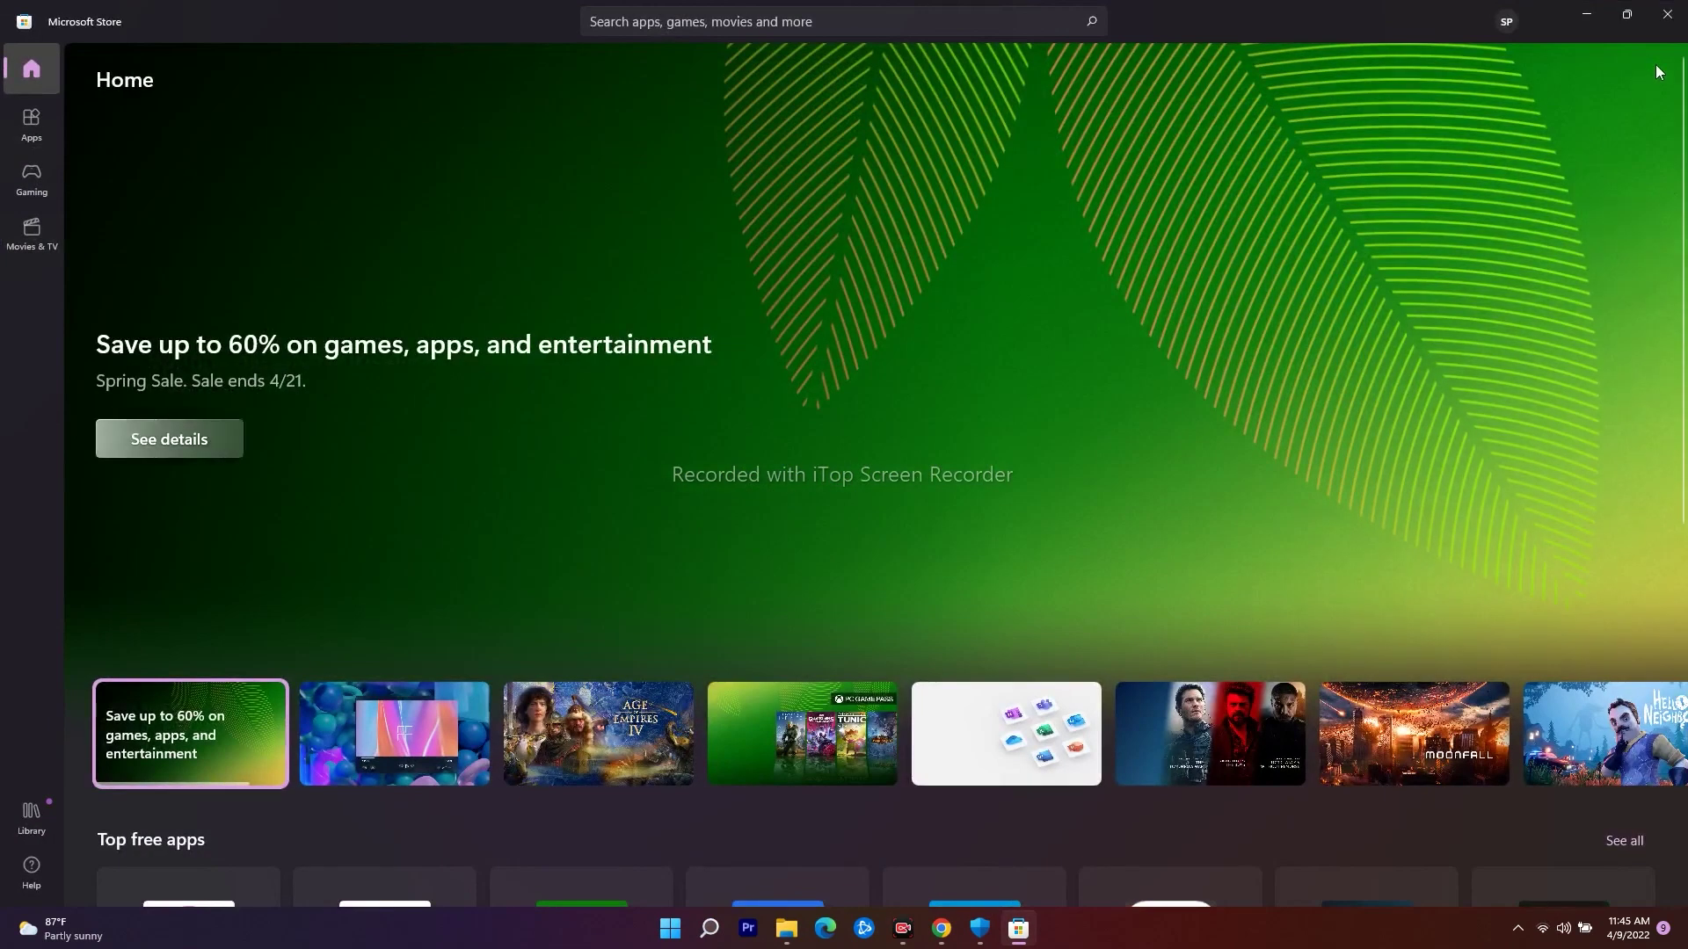
{"action": "left_click", "coordinate": [1512, 25]}
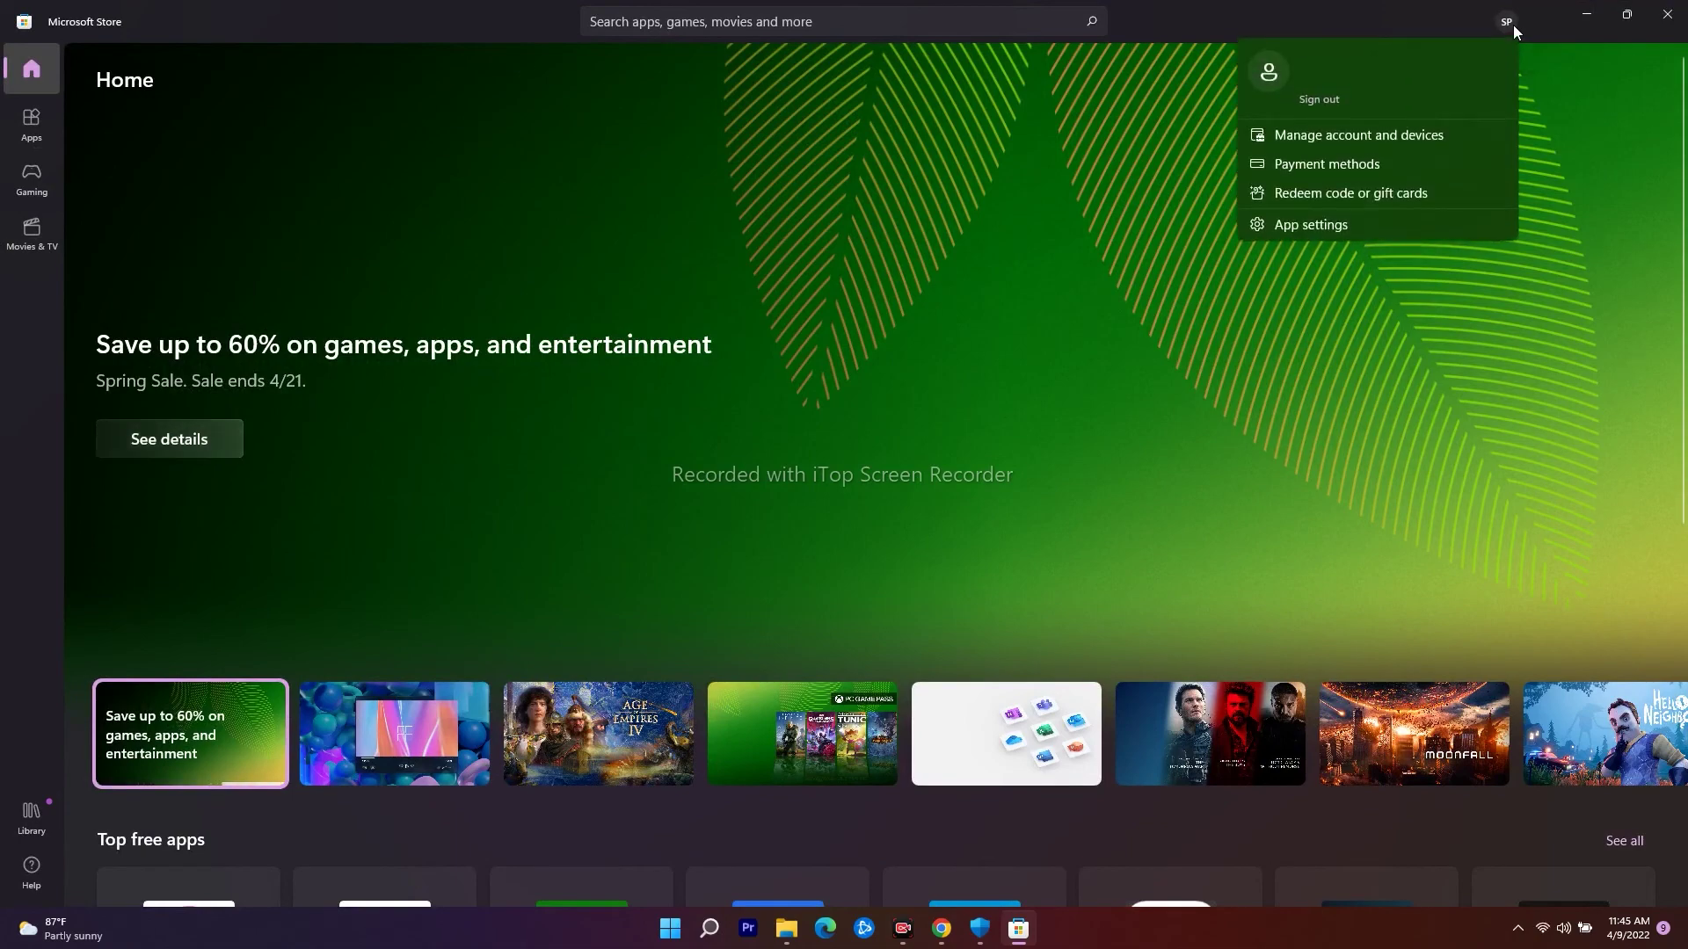
{"action": "left_click", "coordinate": [1616, 96]}
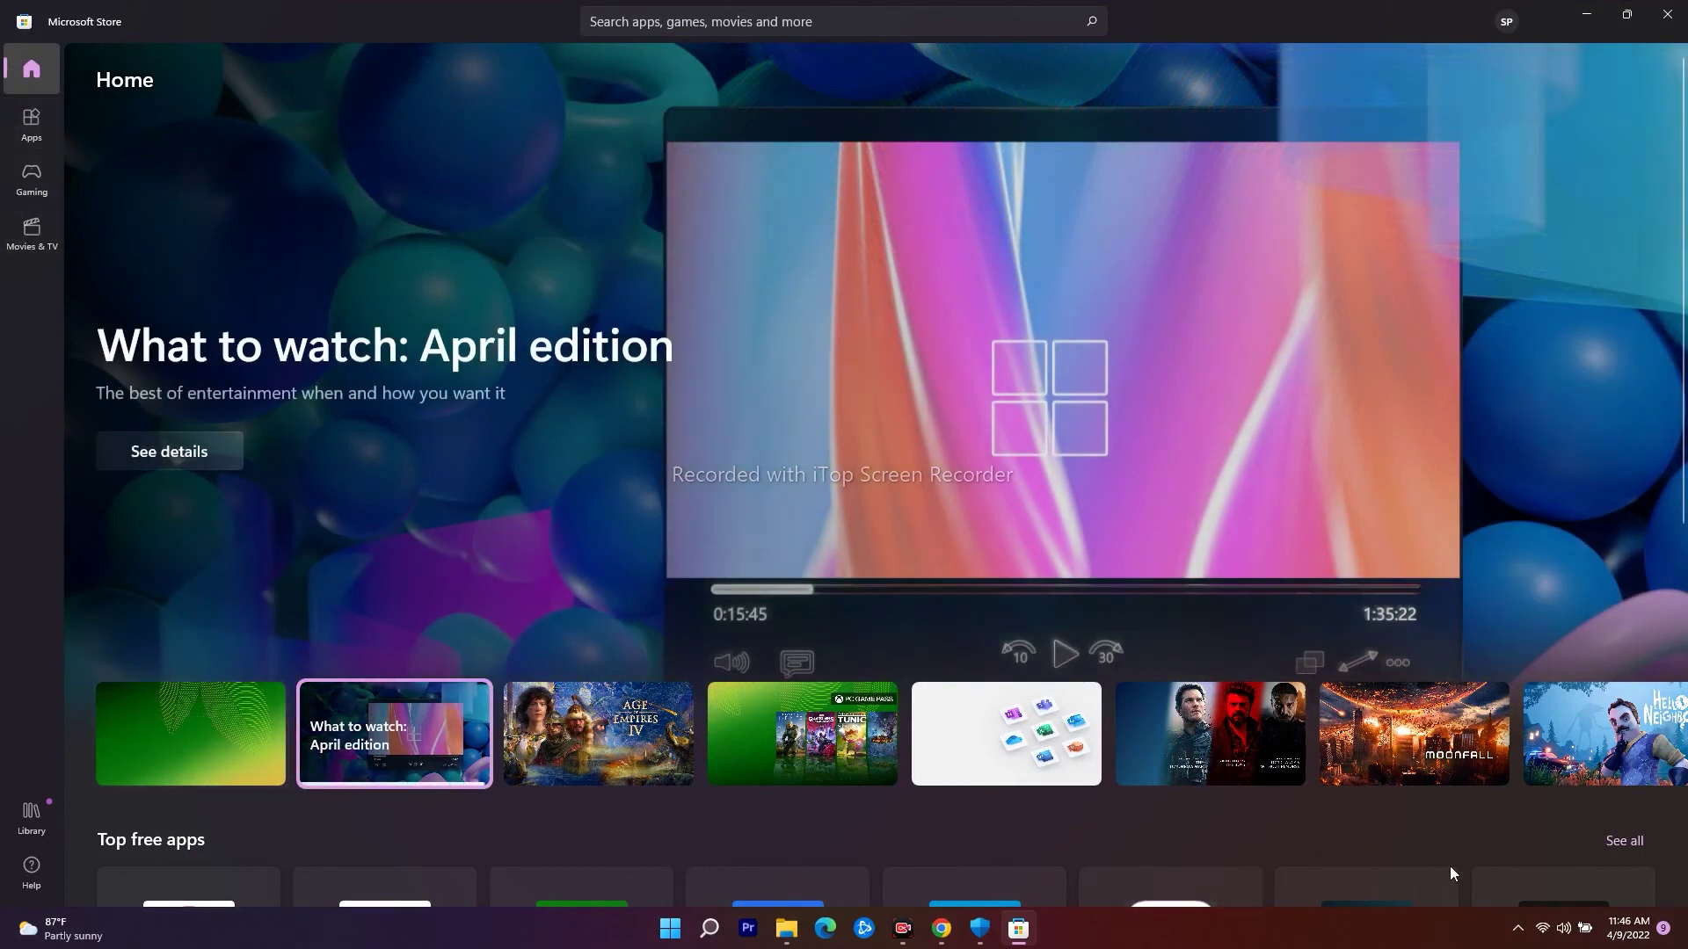
Check the Microsoft Store library's updates and the extra options for Minecraft Launcher, return to Home and minimize the Store.
{"action": "left_click", "coordinate": [31, 813]}
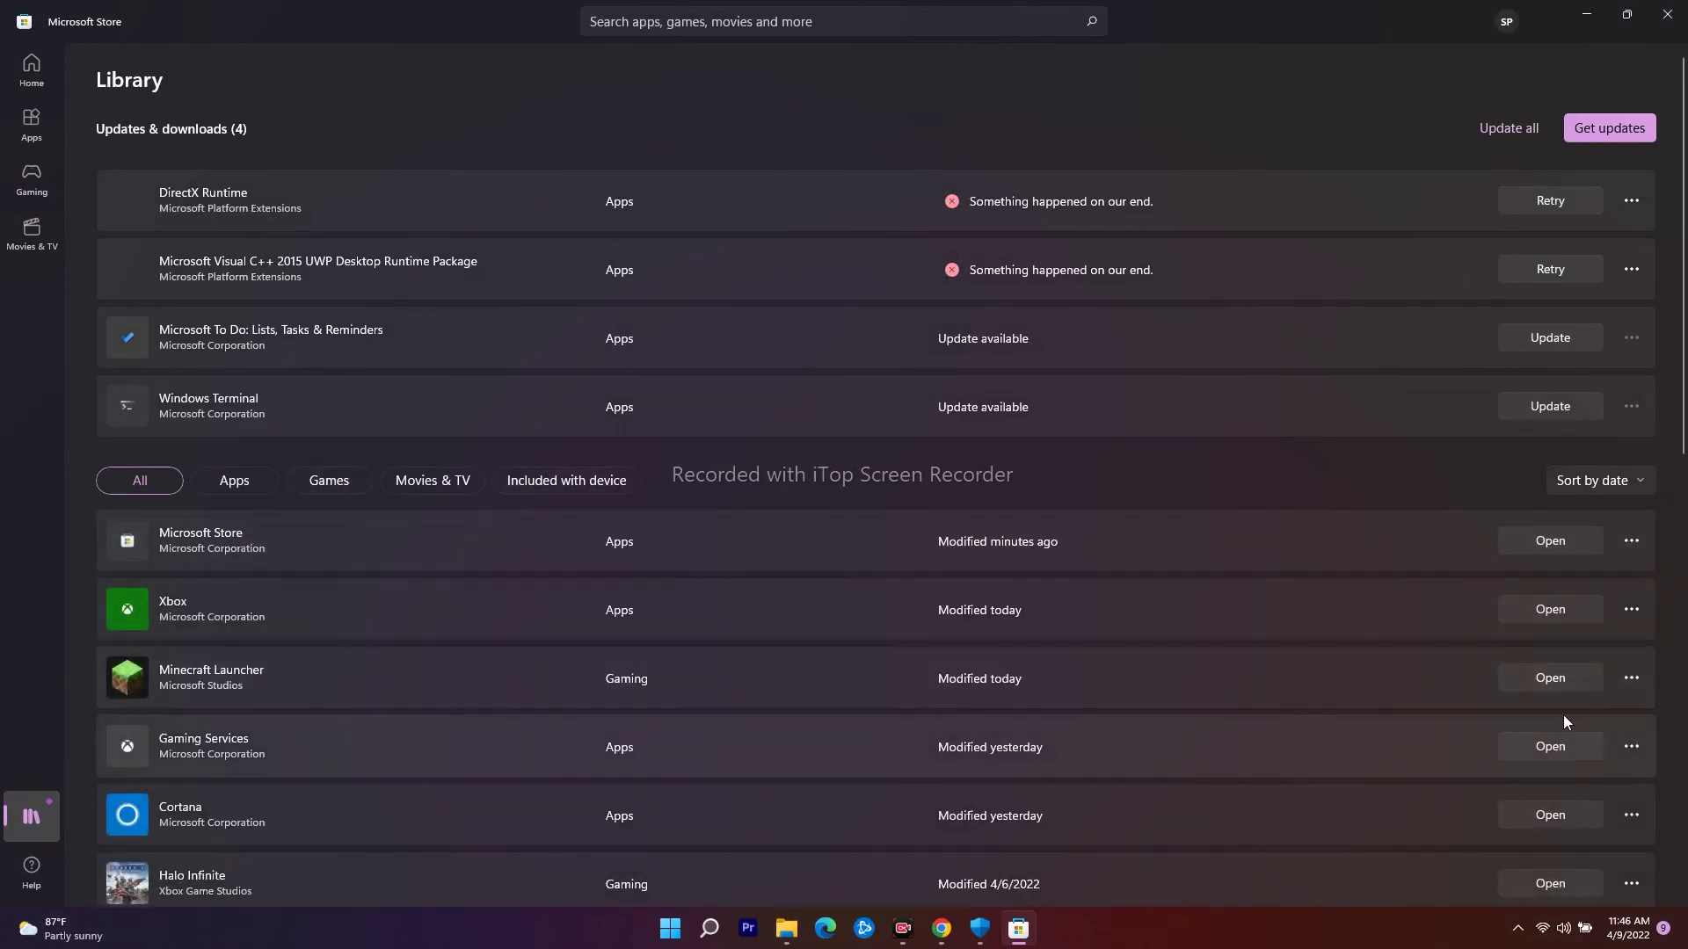
{"action": "left_click", "coordinate": [1632, 682]}
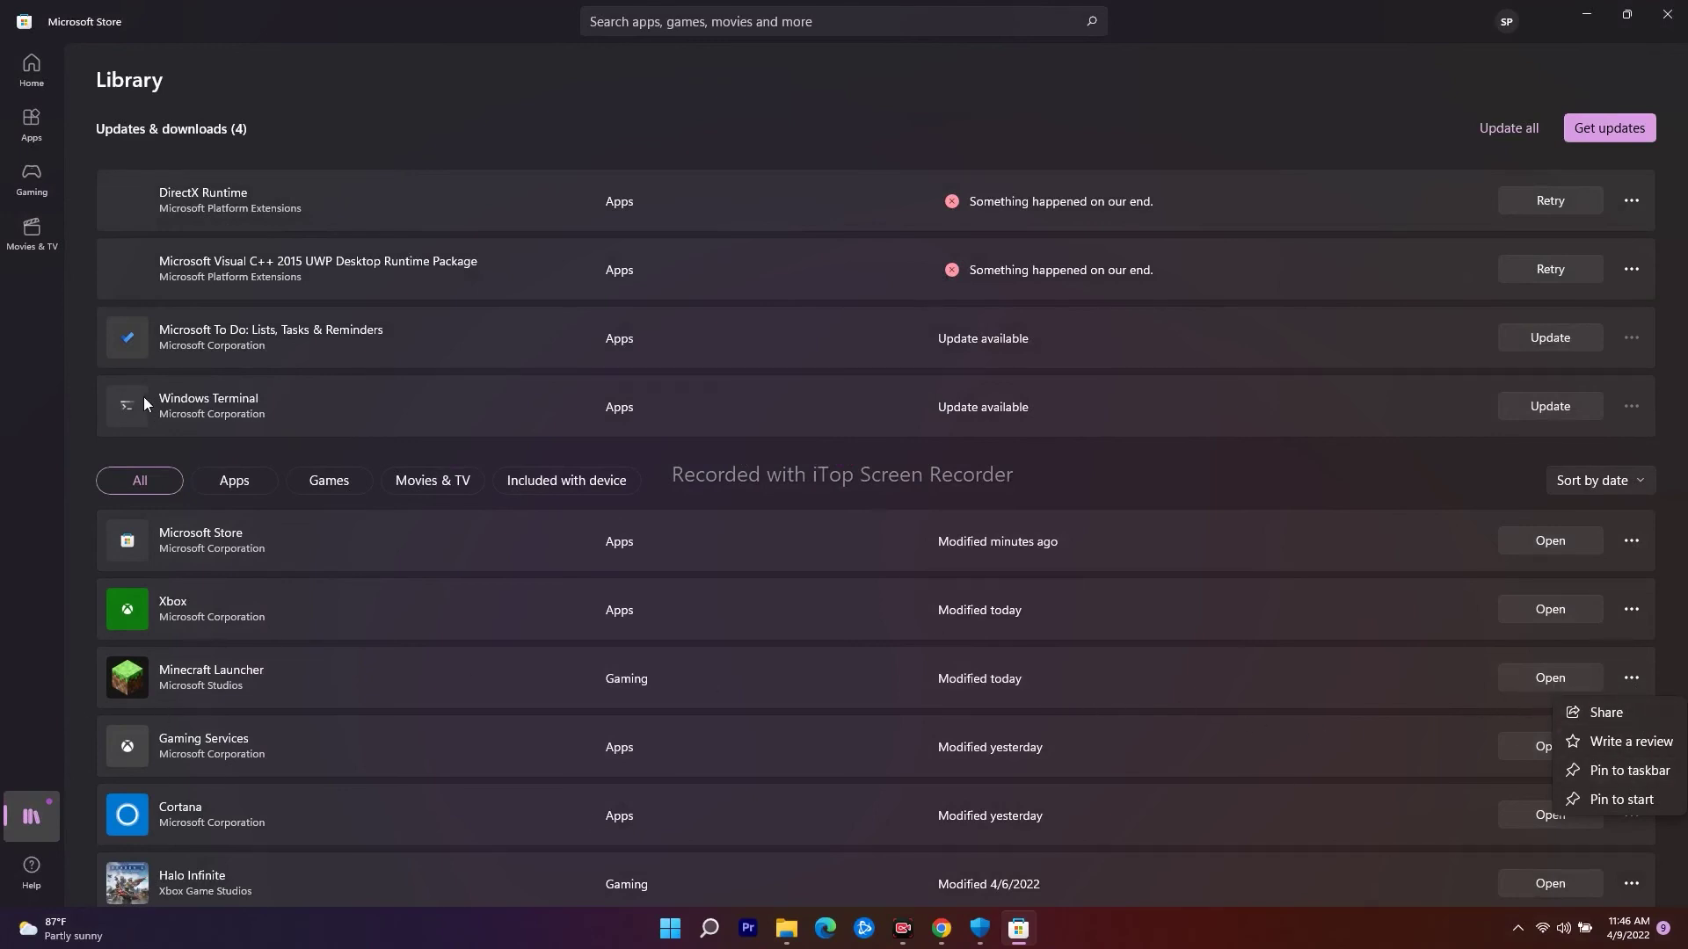
{"action": "left_click", "coordinate": [35, 84]}
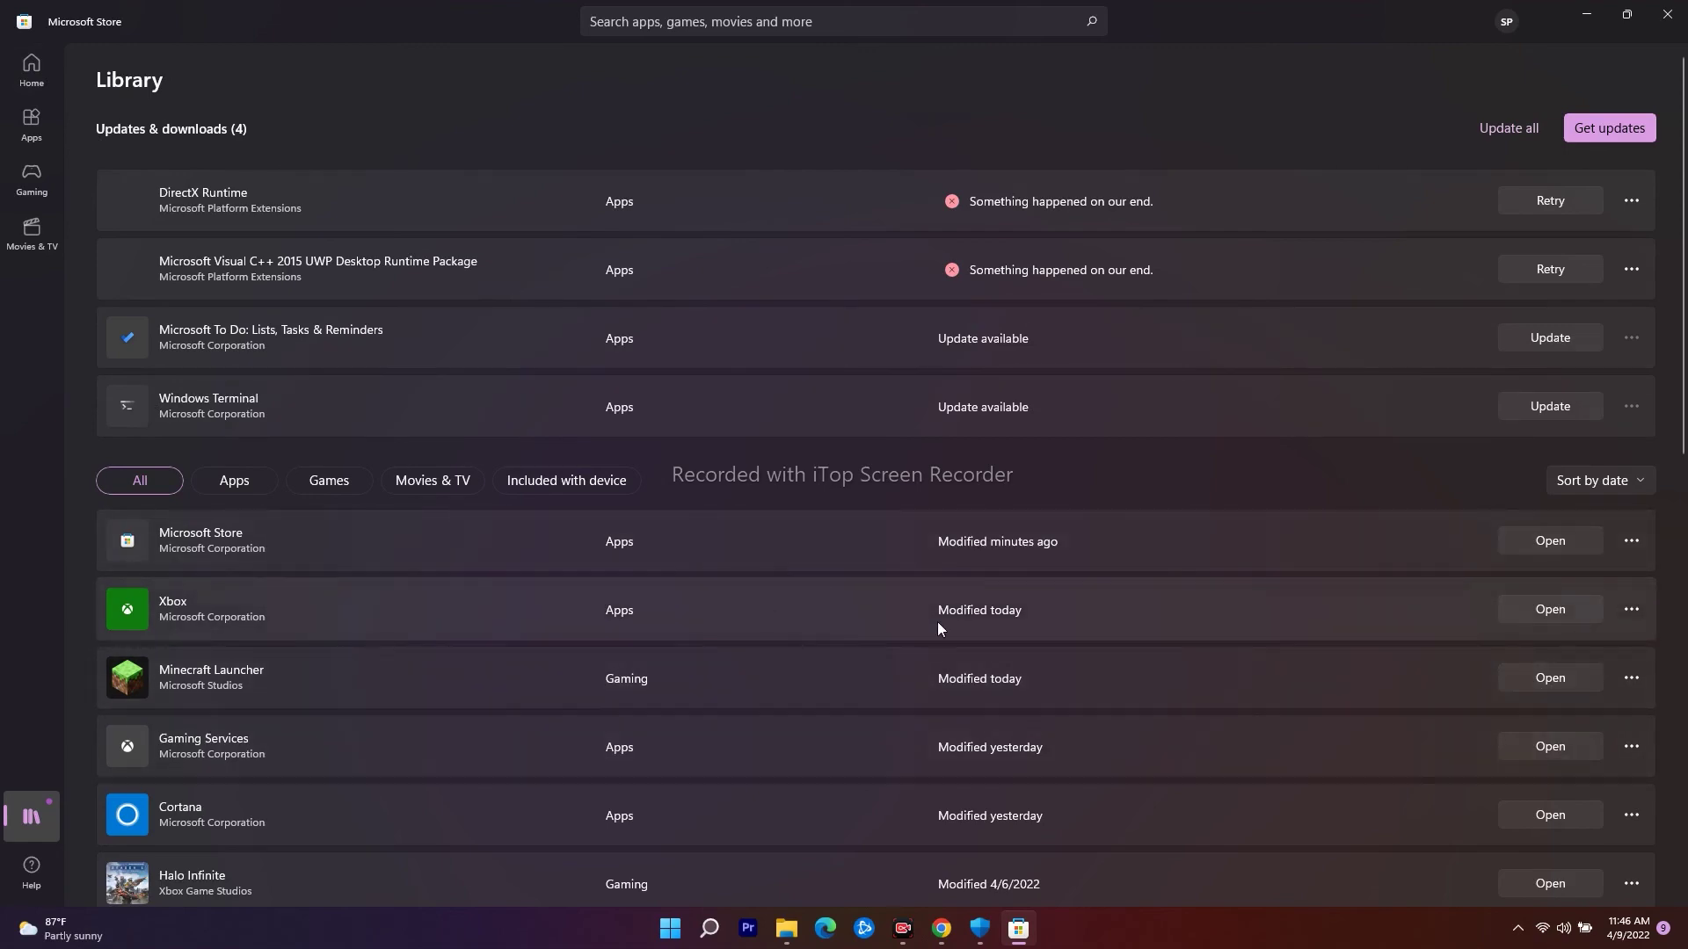
{"action": "left_click", "coordinate": [32, 68]}
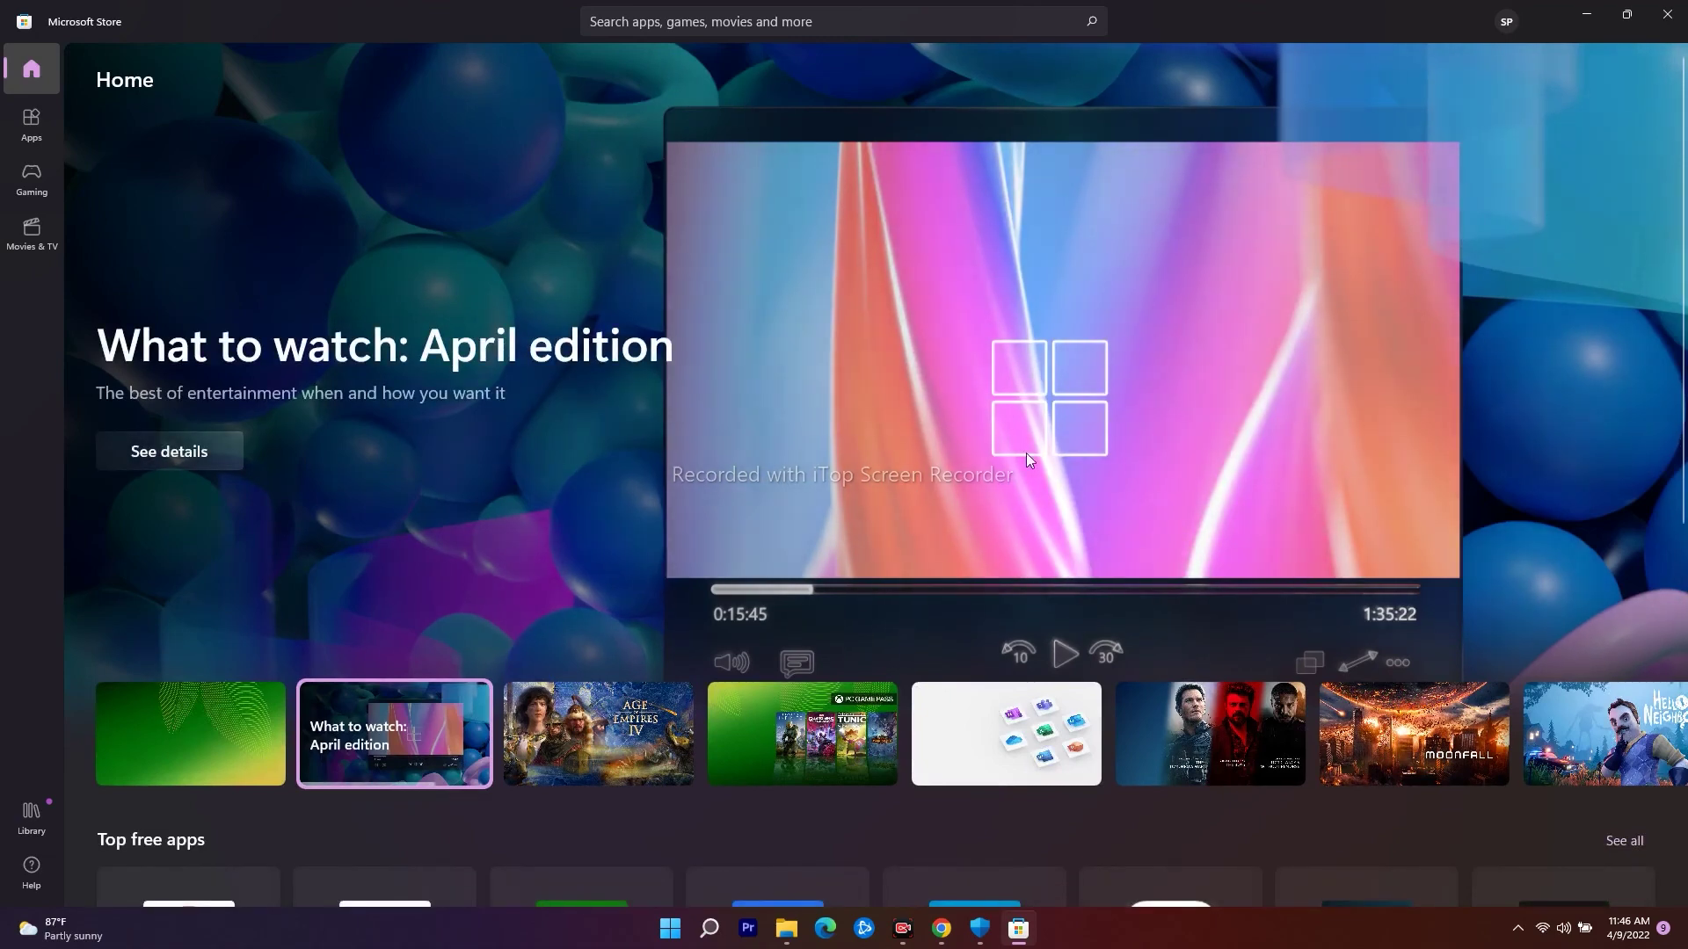
{"action": "left_click", "coordinate": [1586, 14]}
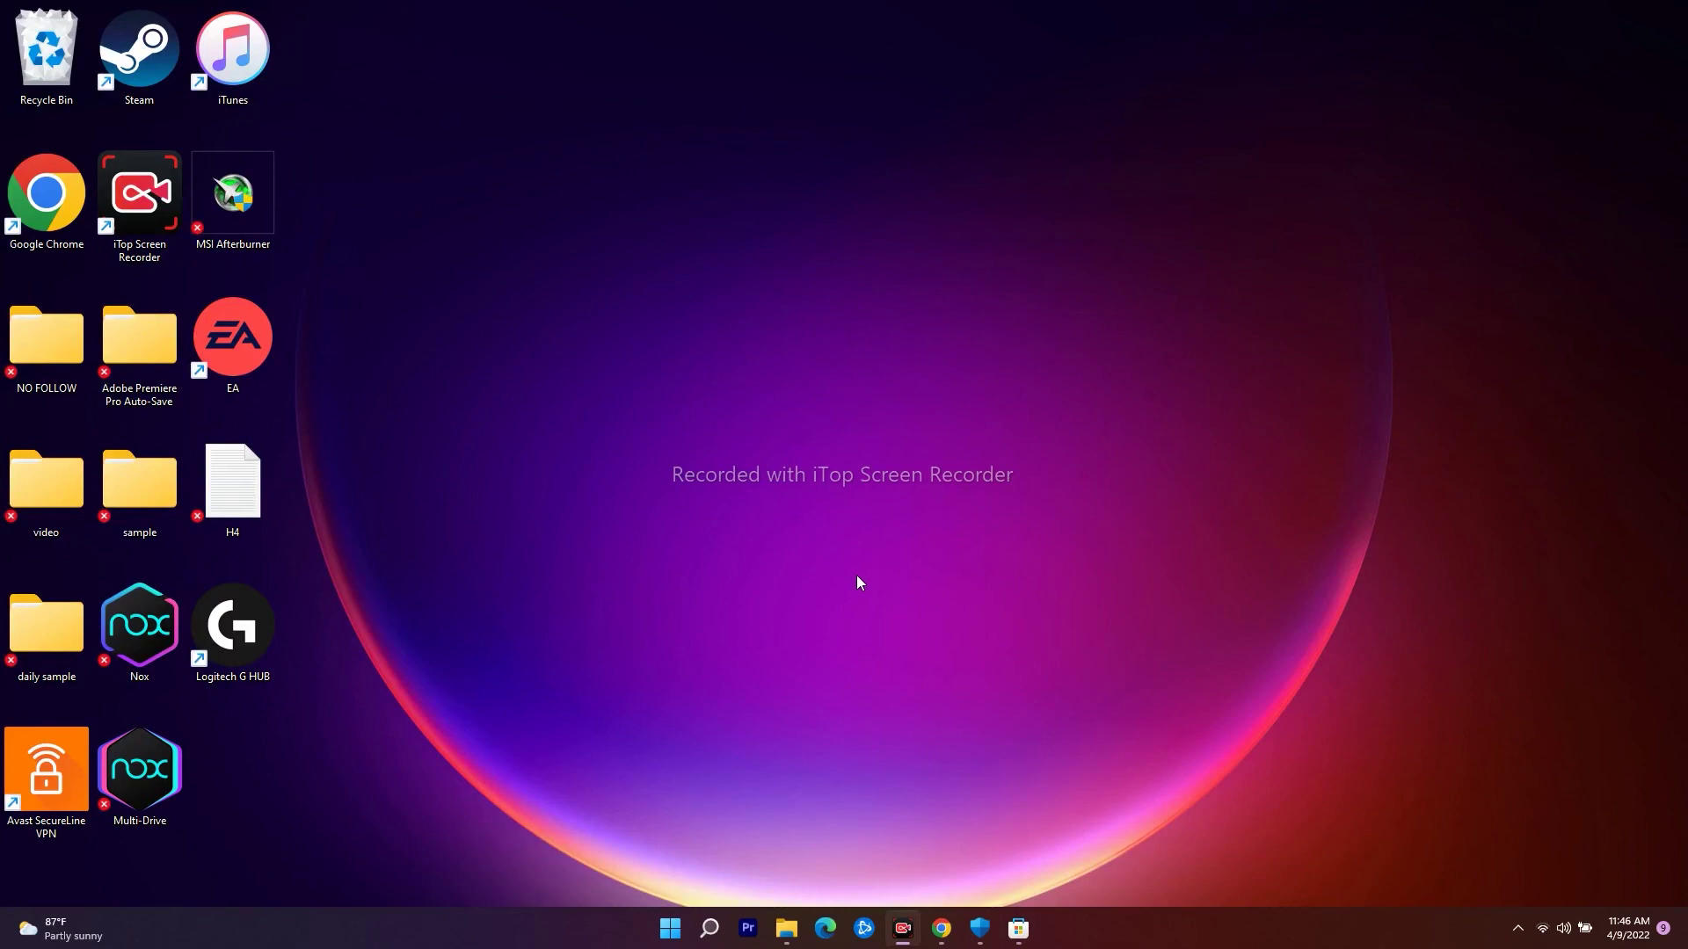
{"action": "mouse_move", "coordinate": [941, 937]}
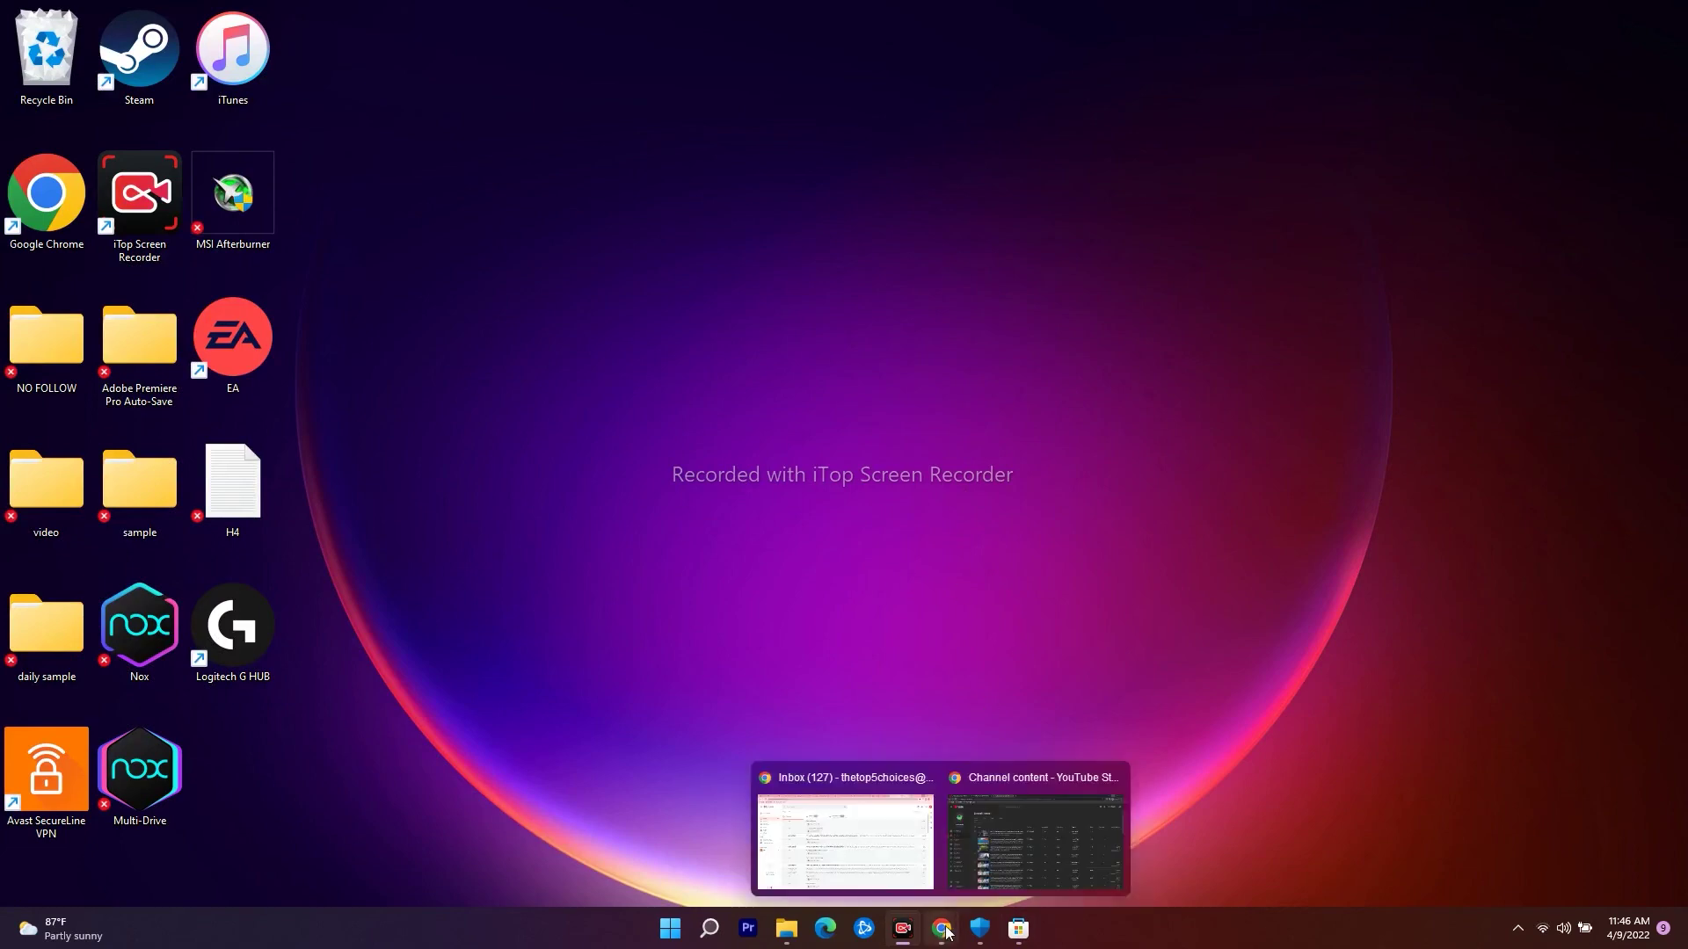
{"action": "left_click", "coordinate": [1048, 810]}
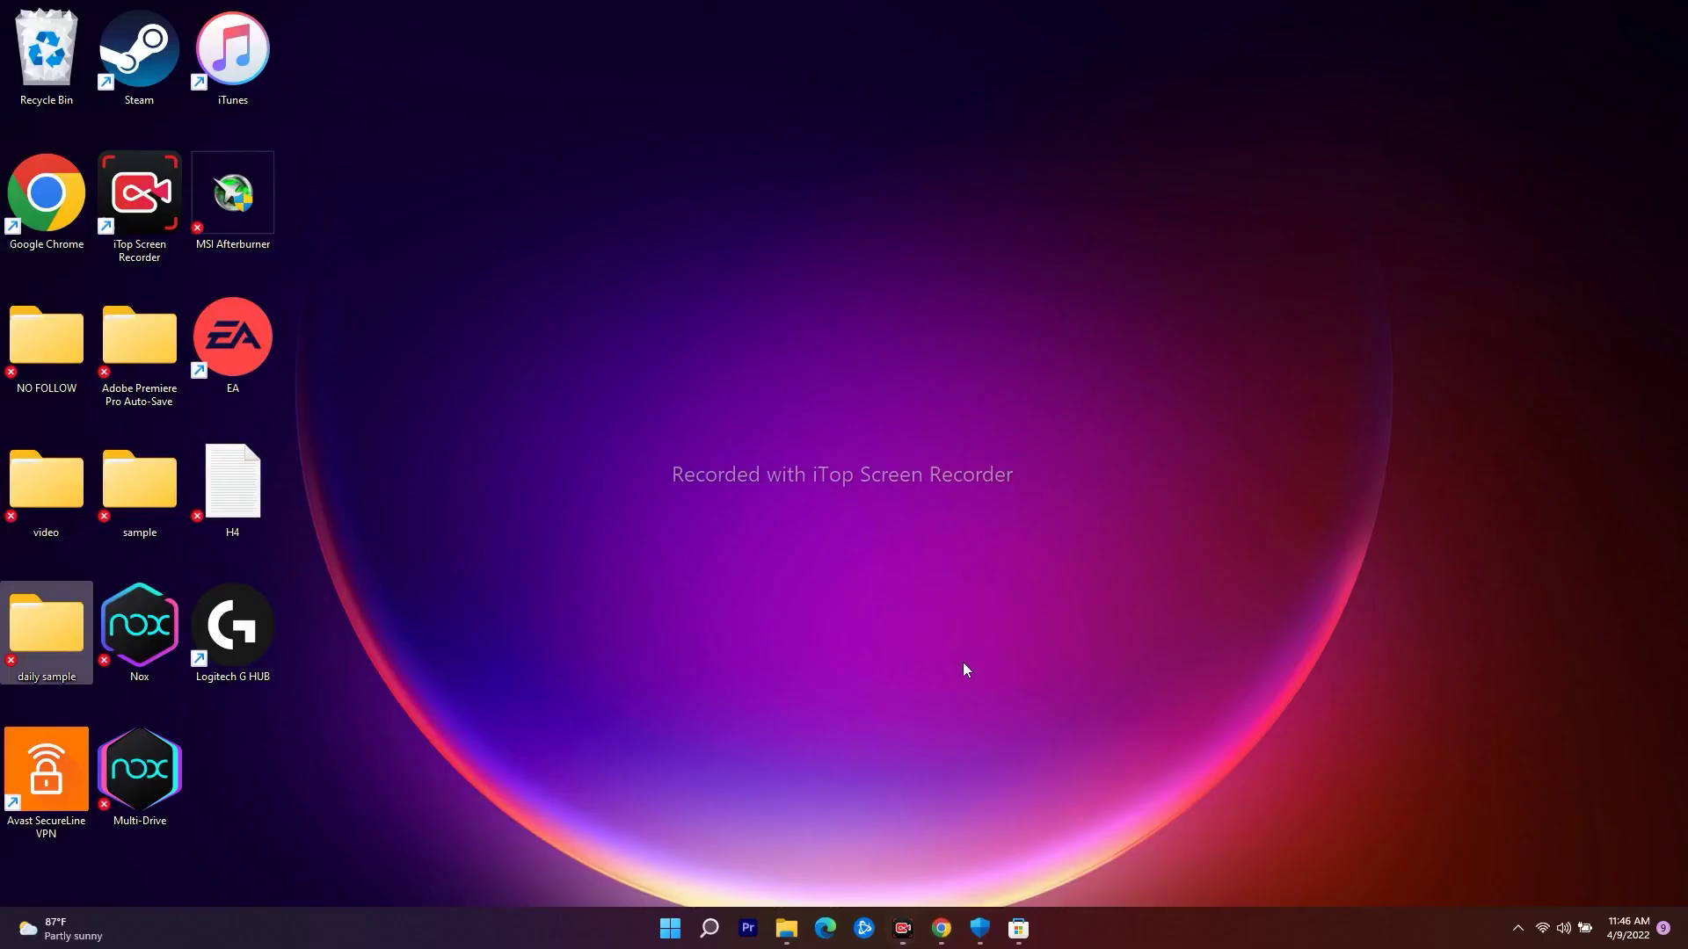
Open Command Prompt as administrator and try to run a system file scan with sfc /scanow.
{"action": "left_click", "coordinate": [710, 929]}
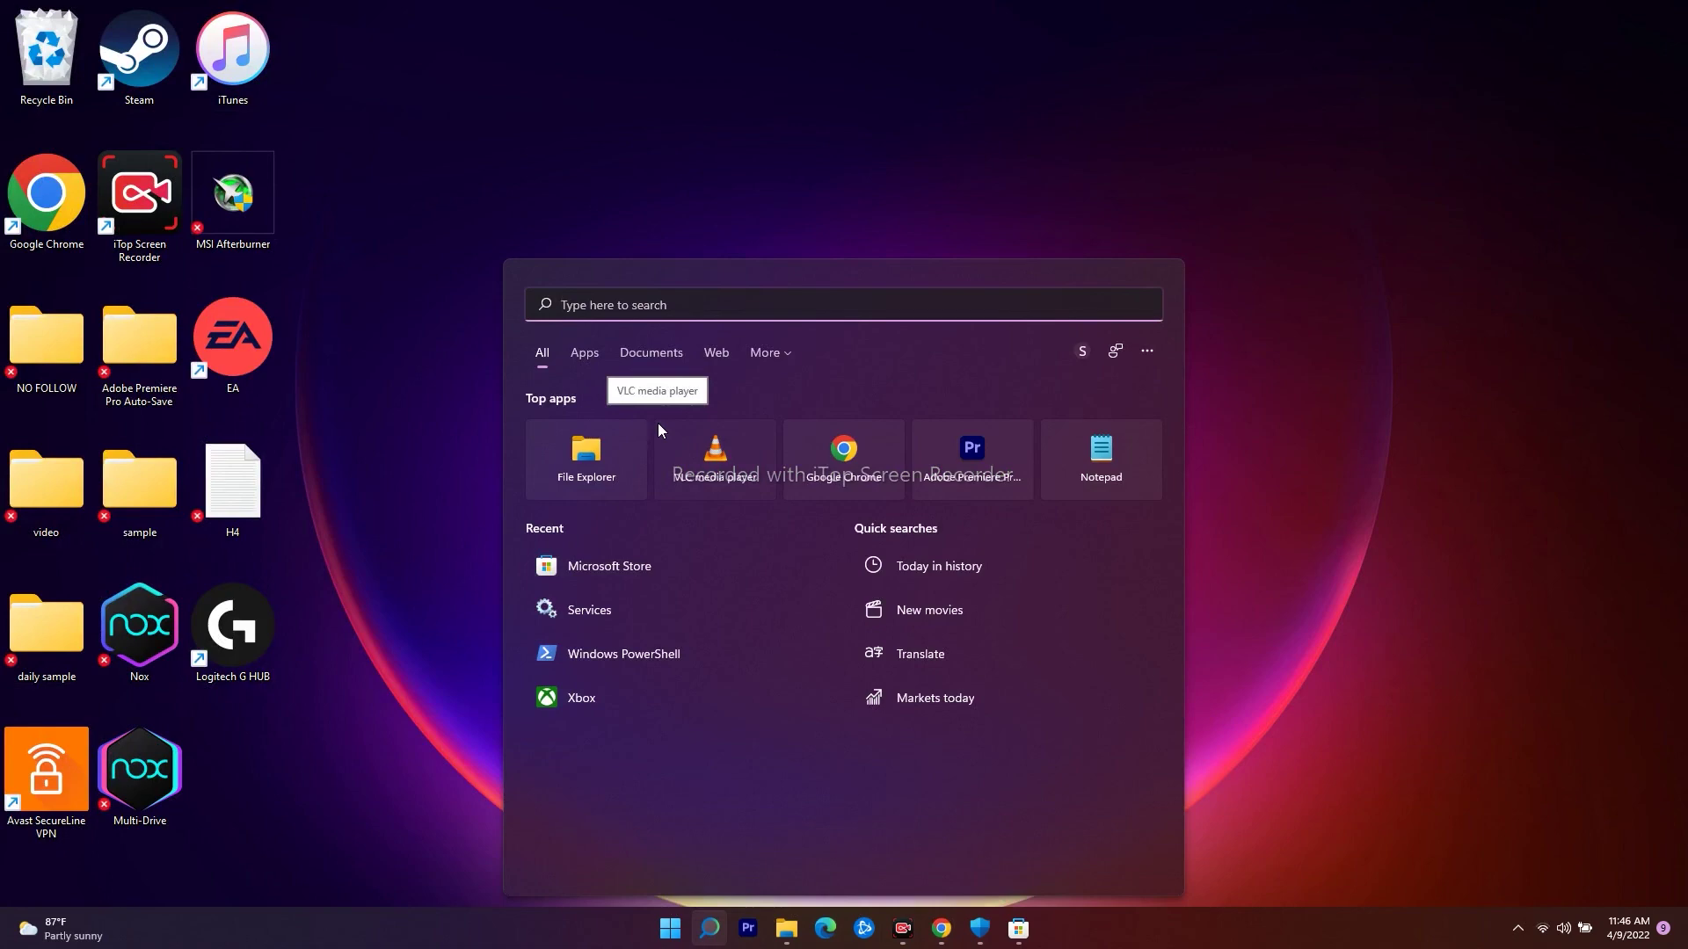
{"action": "type", "text": "cmm"}
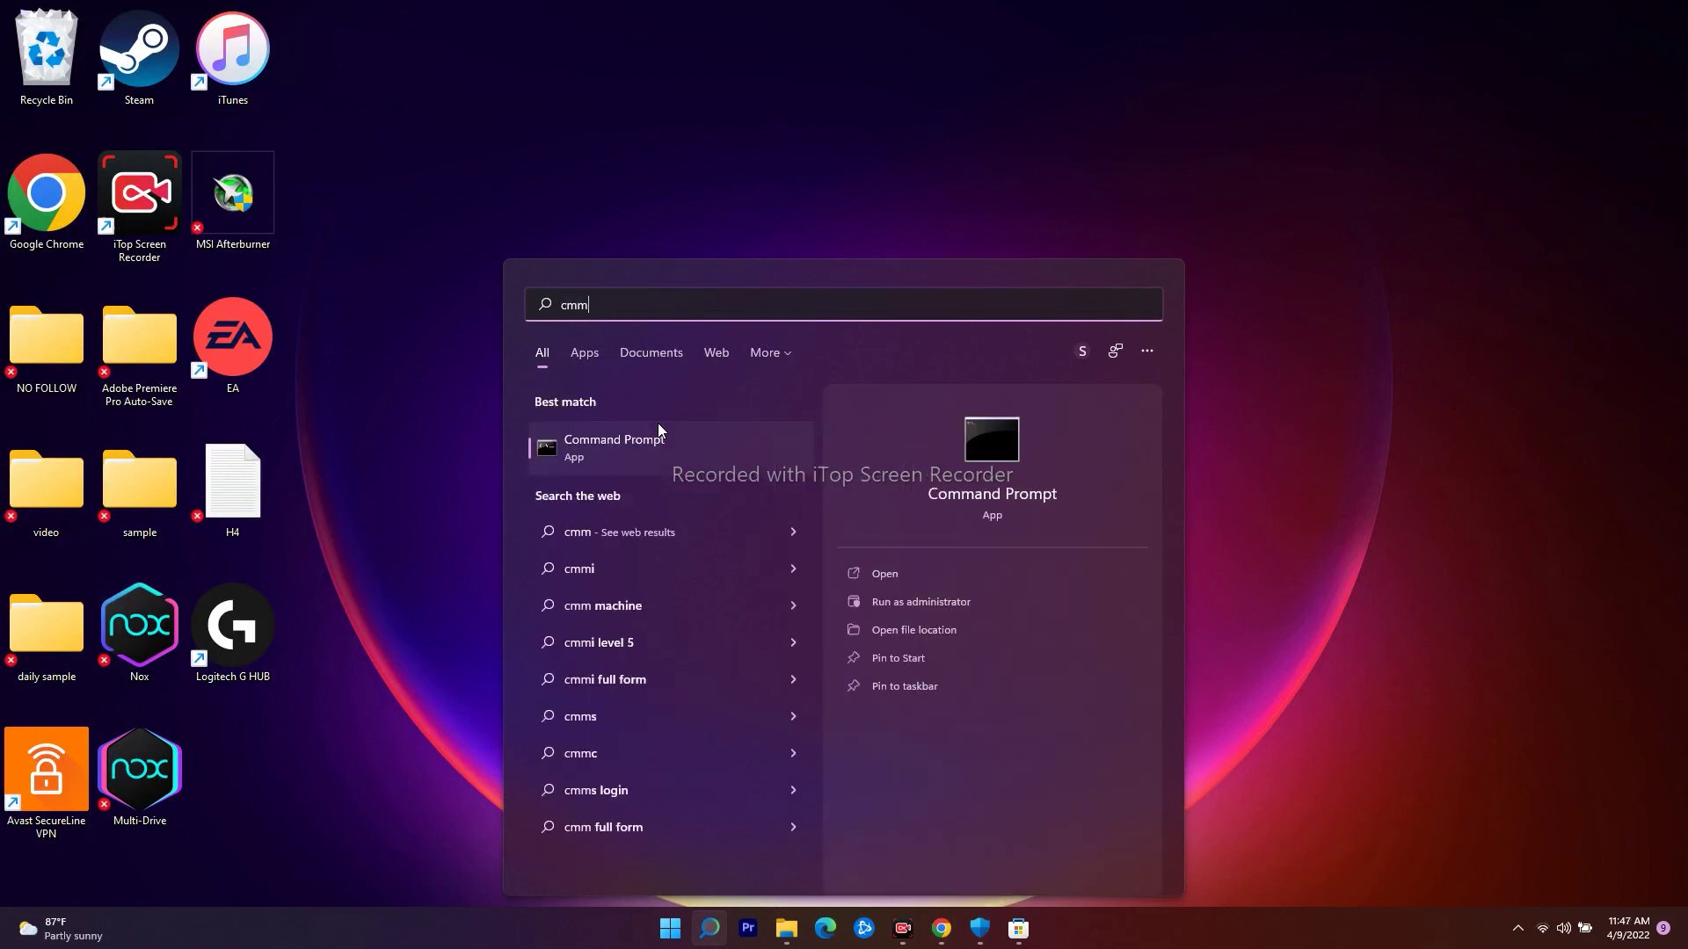
{"action": "left_click", "coordinate": [920, 606]}
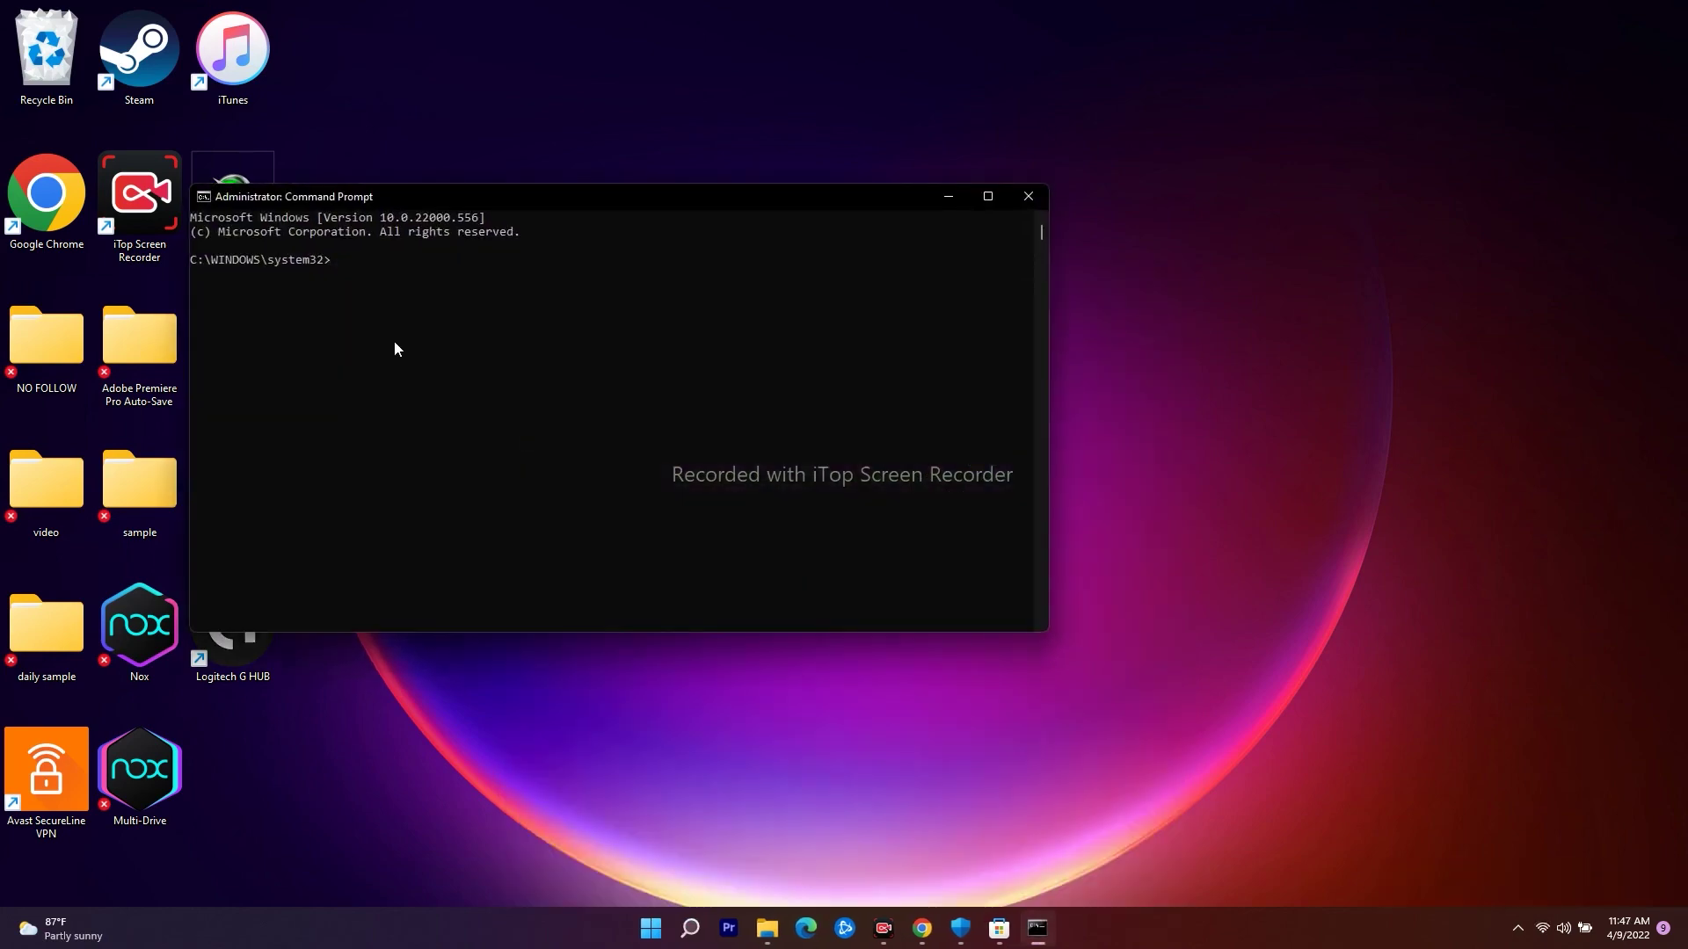
{"action": "type", "text": "sfc /scanow"}
{"action": "key", "text": "Return"}
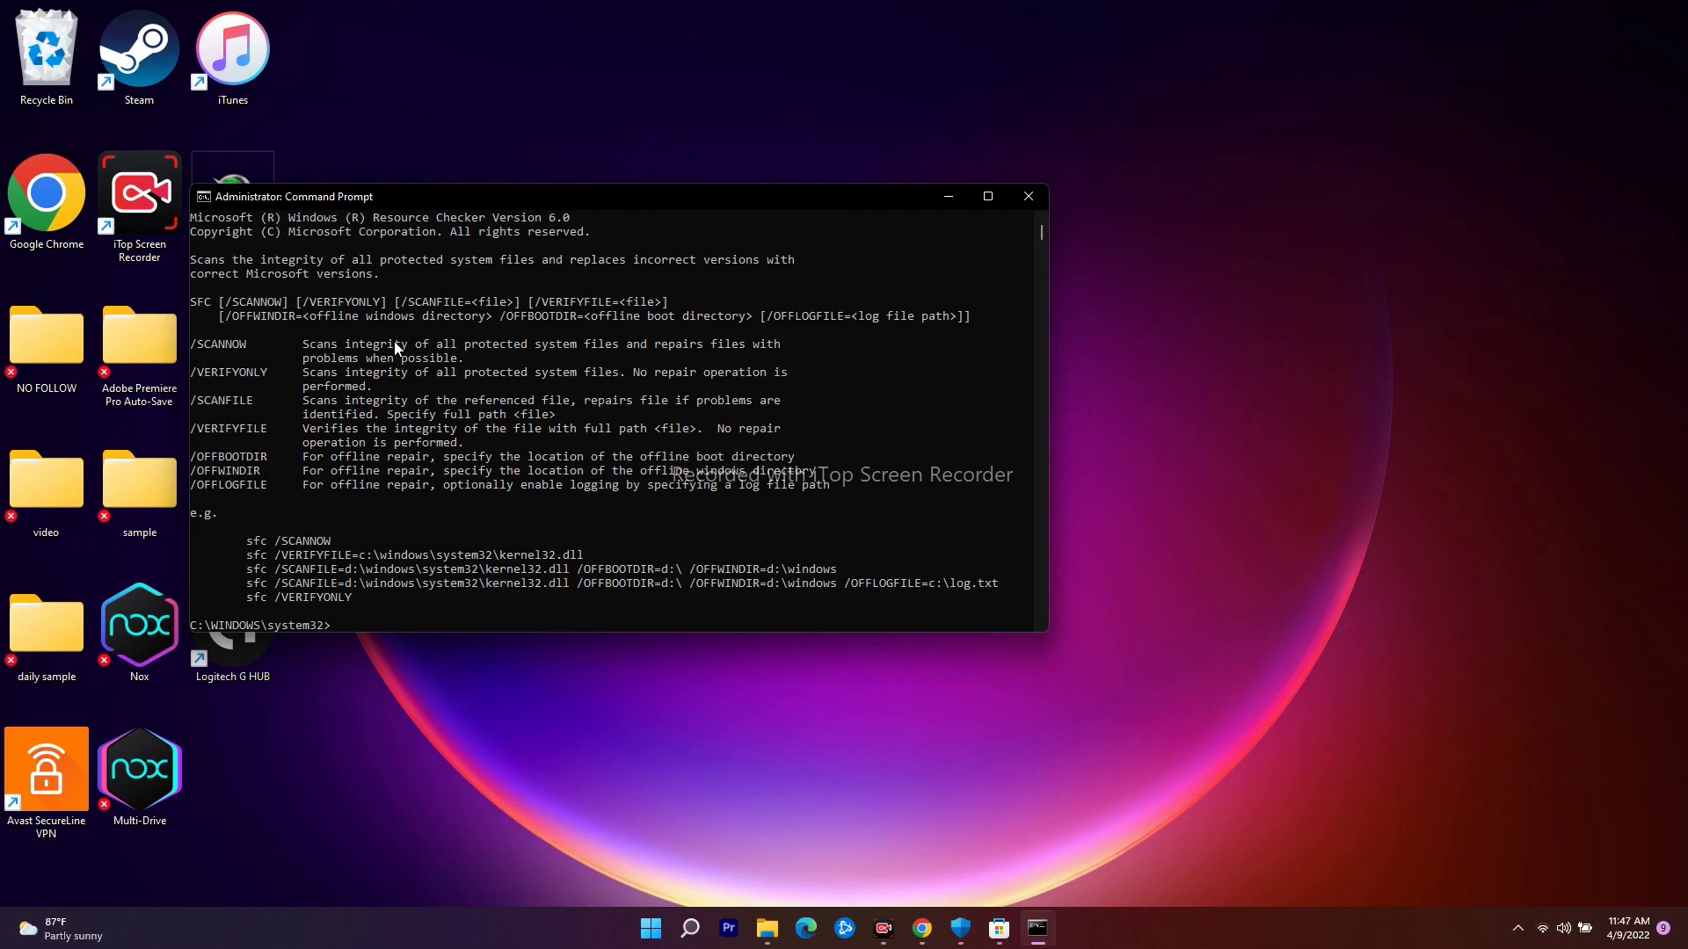
Run Dism /online /cleanup-image /restorehealth and minimize the Command Prompt window.
{"action": "type", "text": "ism /online /cleanup-image /restpre"}
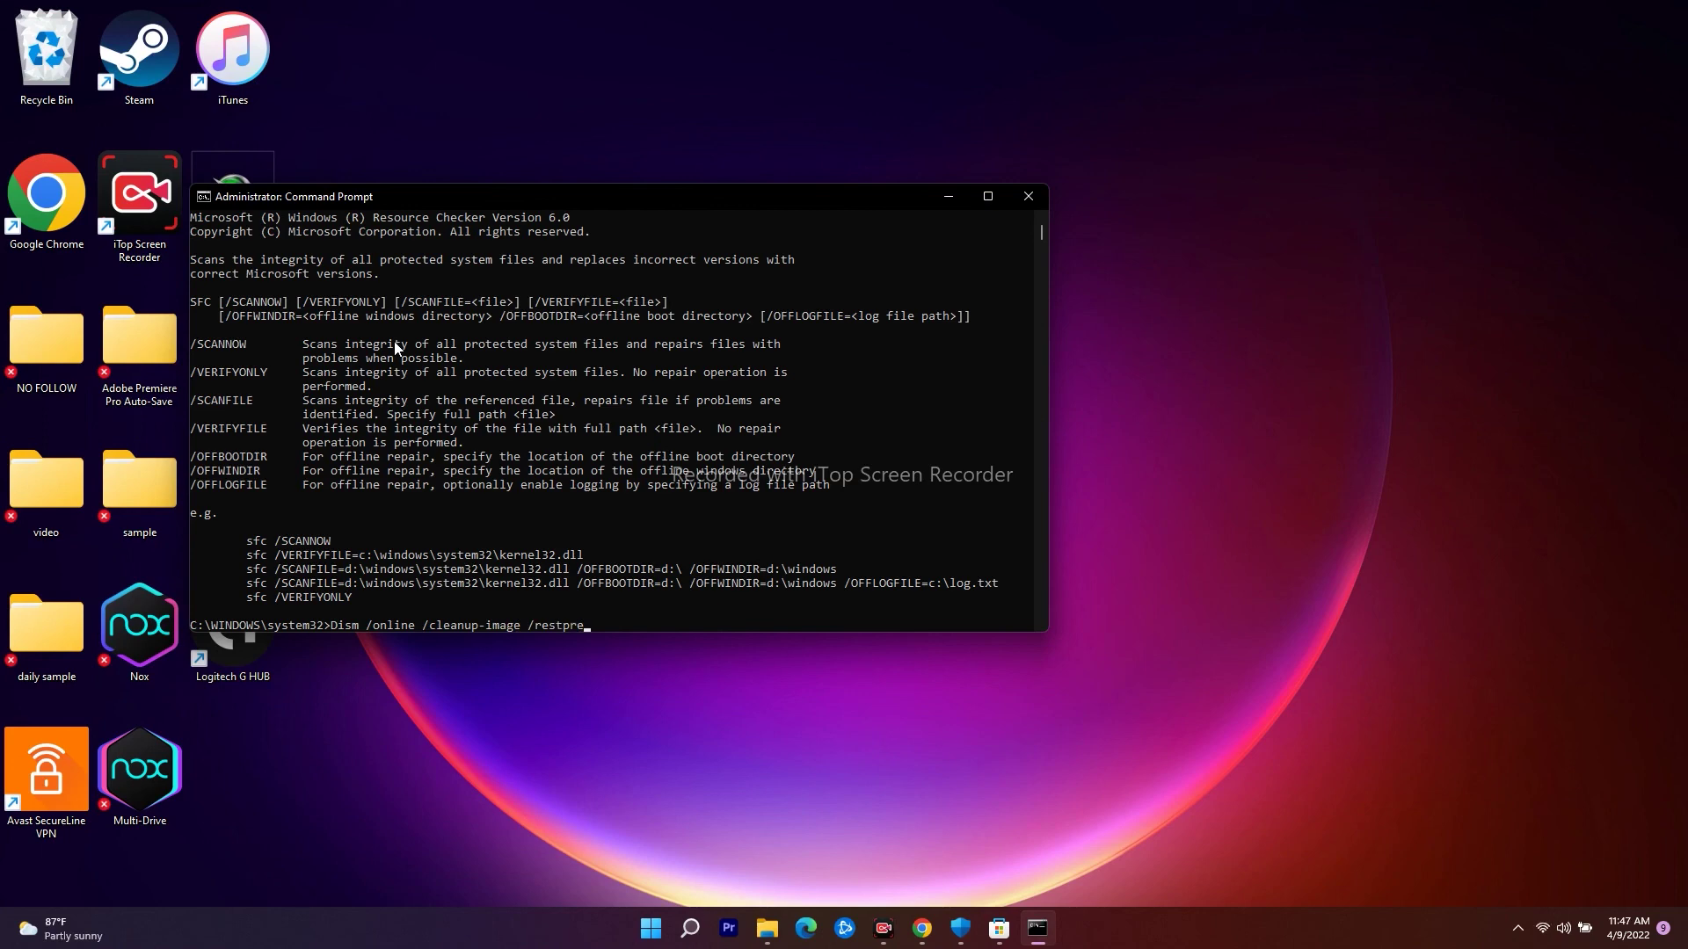
{"action": "key", "text": "BackSpace"}
{"action": "key", "text": "BackSpace"}
{"action": "key", "text": "BackSpace"}
{"action": "type", "text": "orehealth"}
{"action": "key", "text": "Return"}
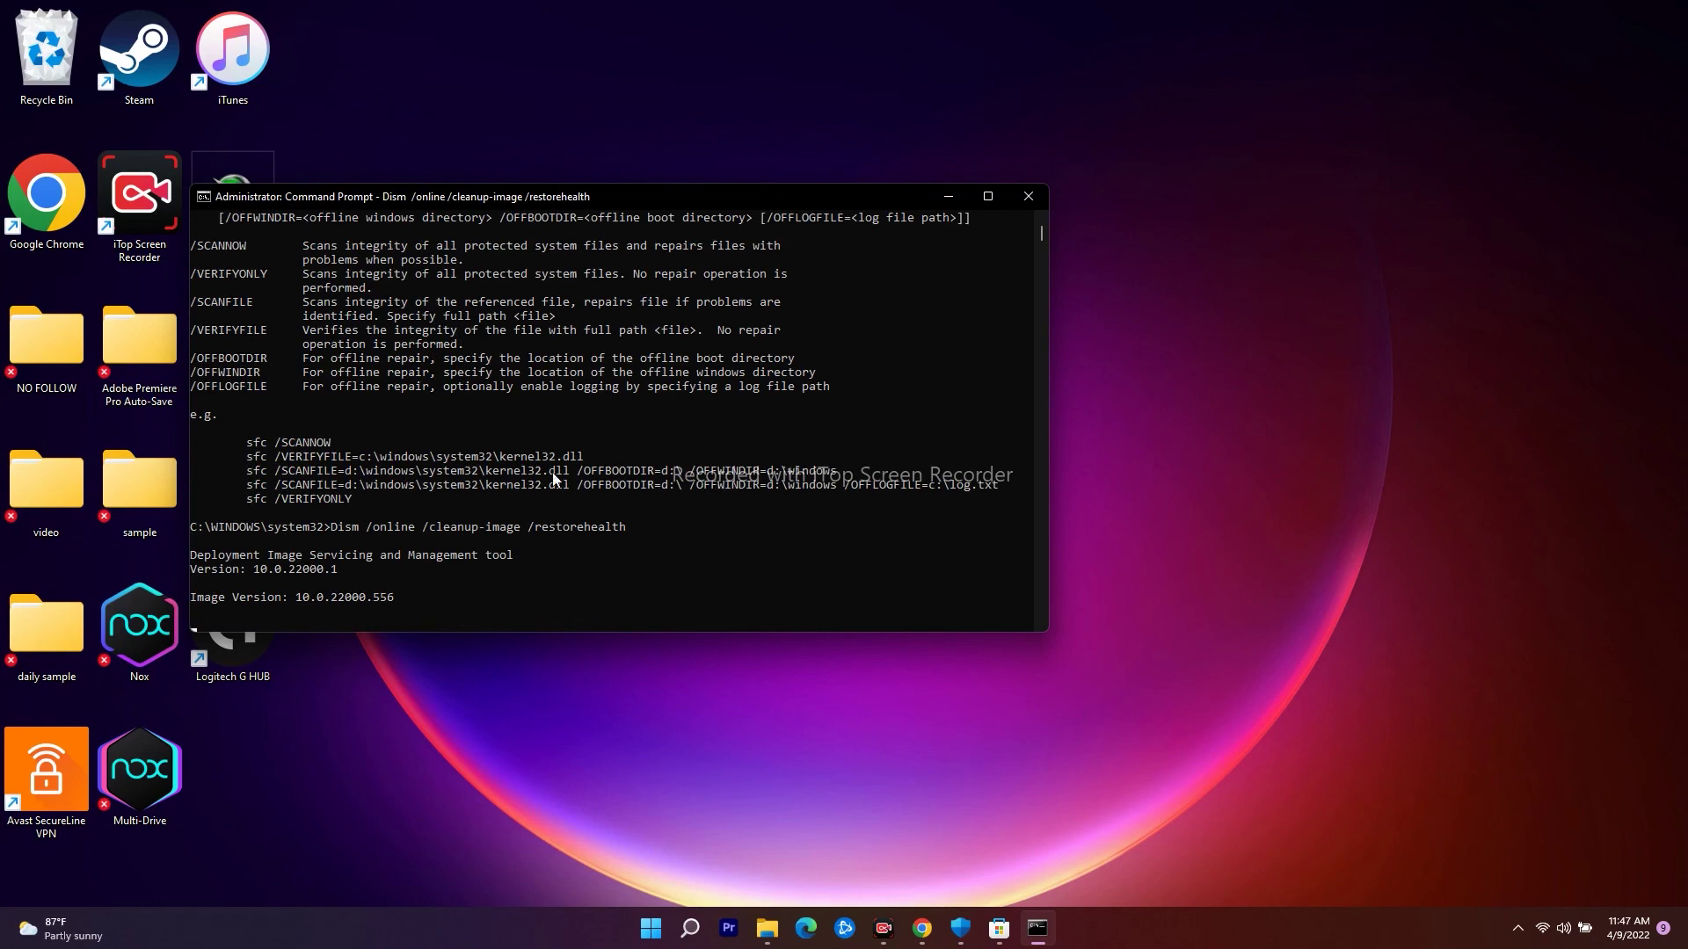
{"action": "left_click", "coordinate": [947, 196]}
{"action": "left_click", "coordinate": [1024, 930]}
{"action": "left_click", "coordinate": [948, 196]}
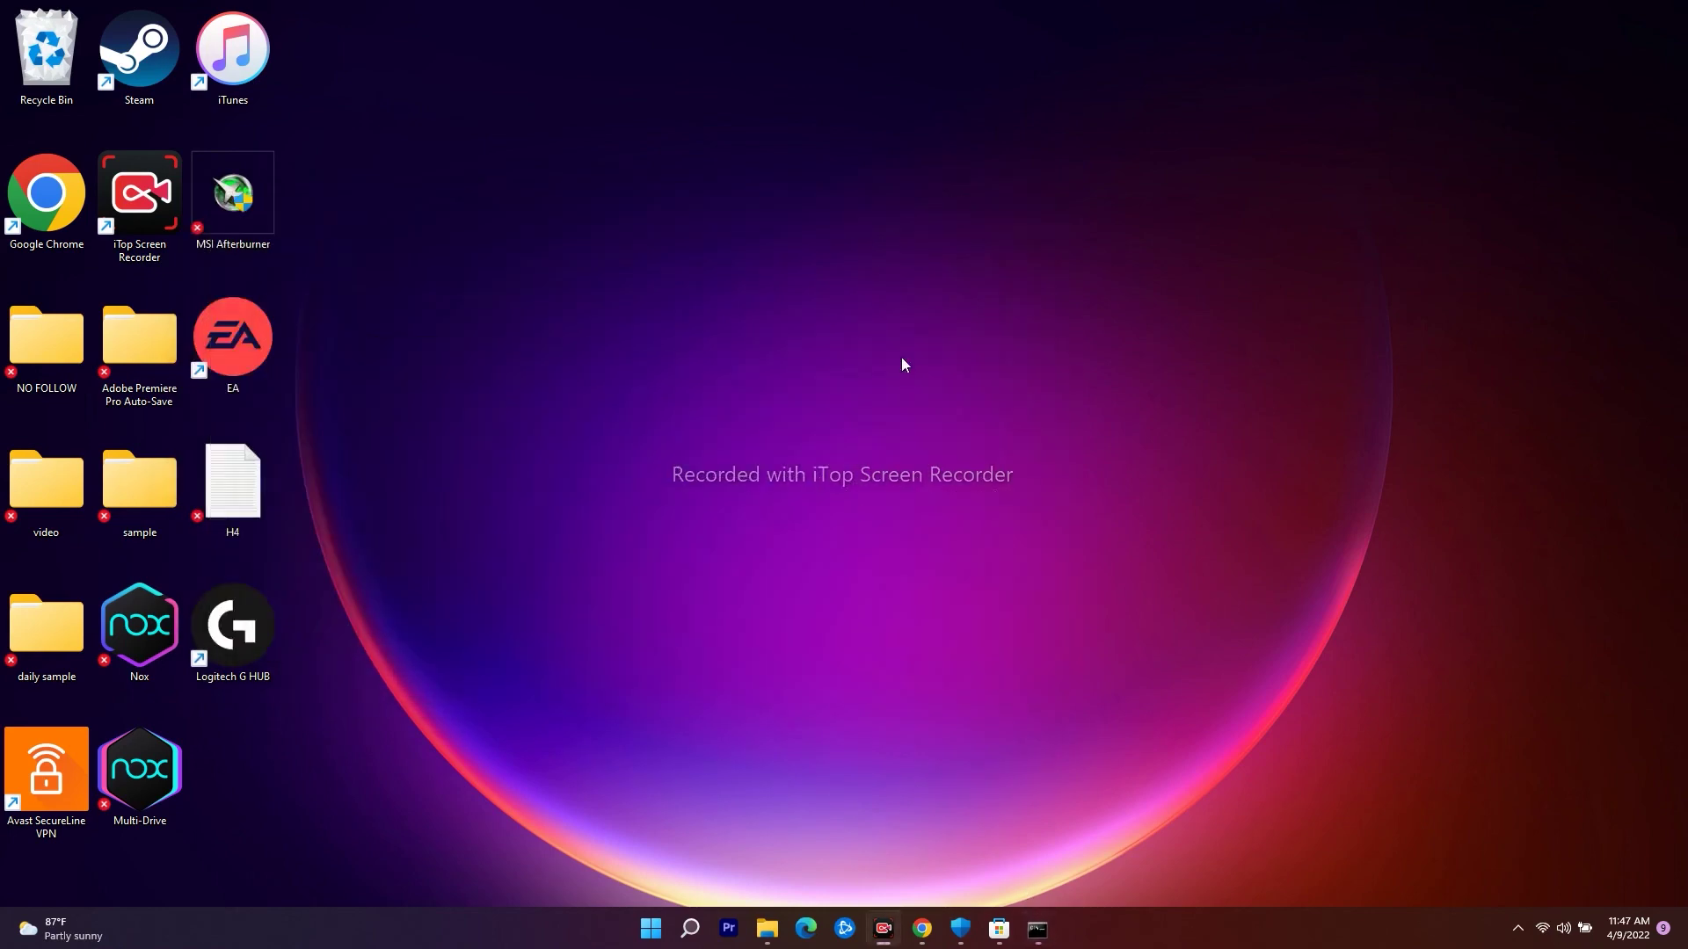
Bring up the Microsoft Store window to view its home page, and minimize it.
{"action": "left_click", "coordinate": [998, 934]}
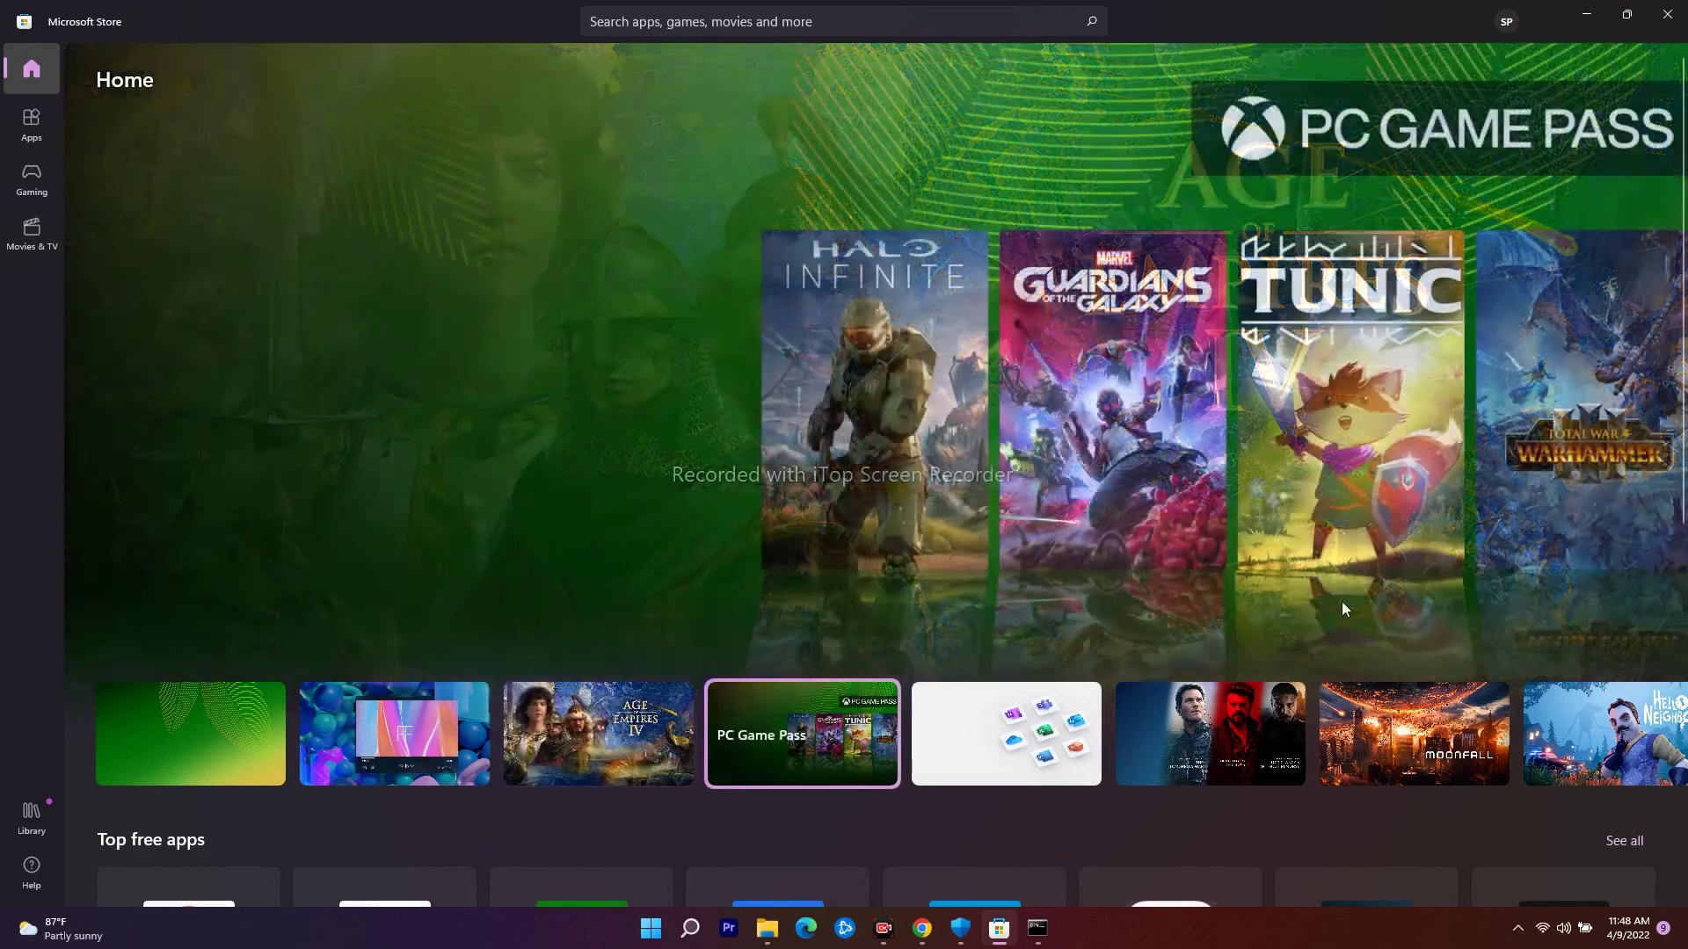
{"action": "left_click", "coordinate": [1600, 16]}
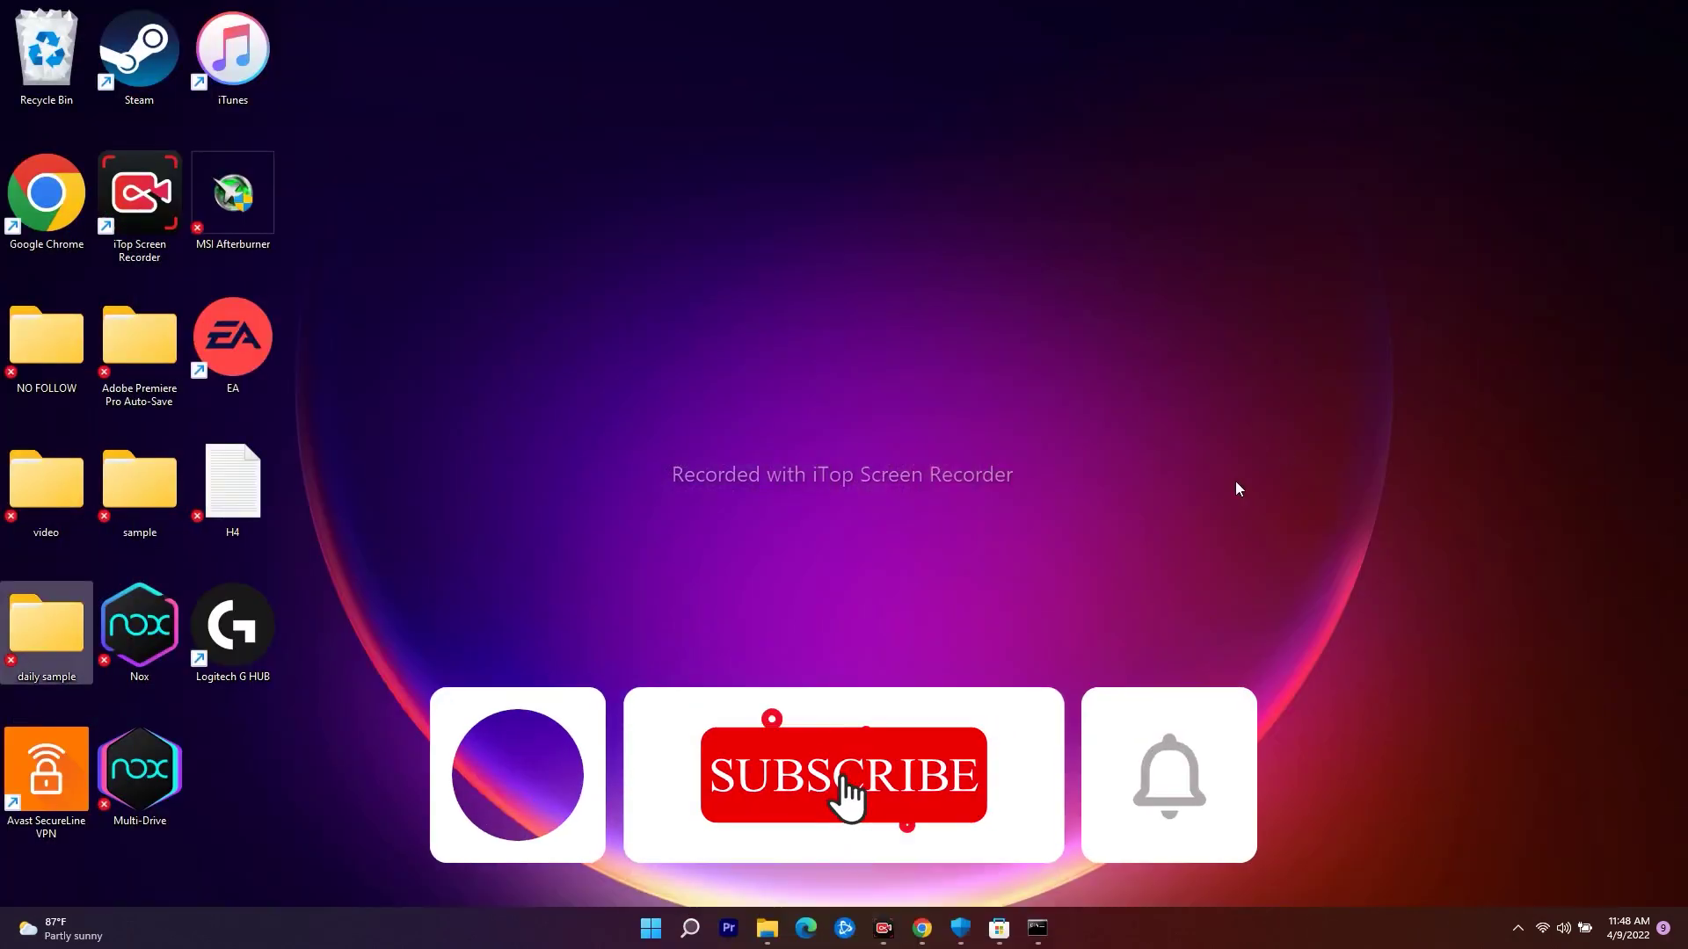